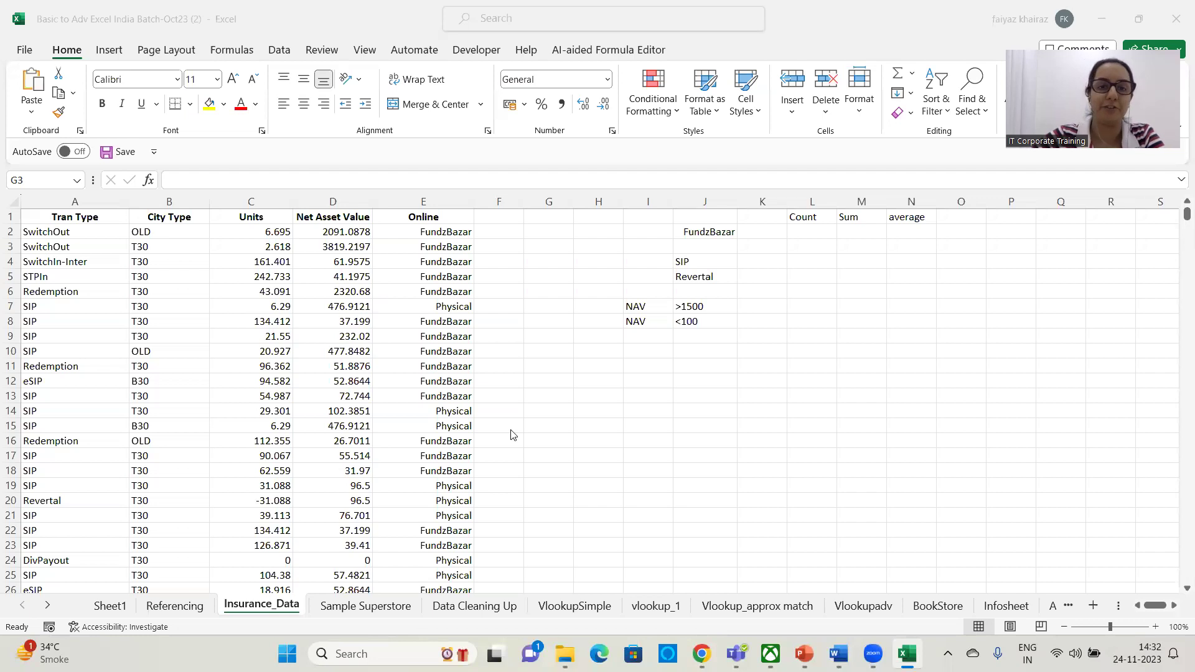
Enter the text "if" in cell G2.
left_click(538, 230)
type("=")
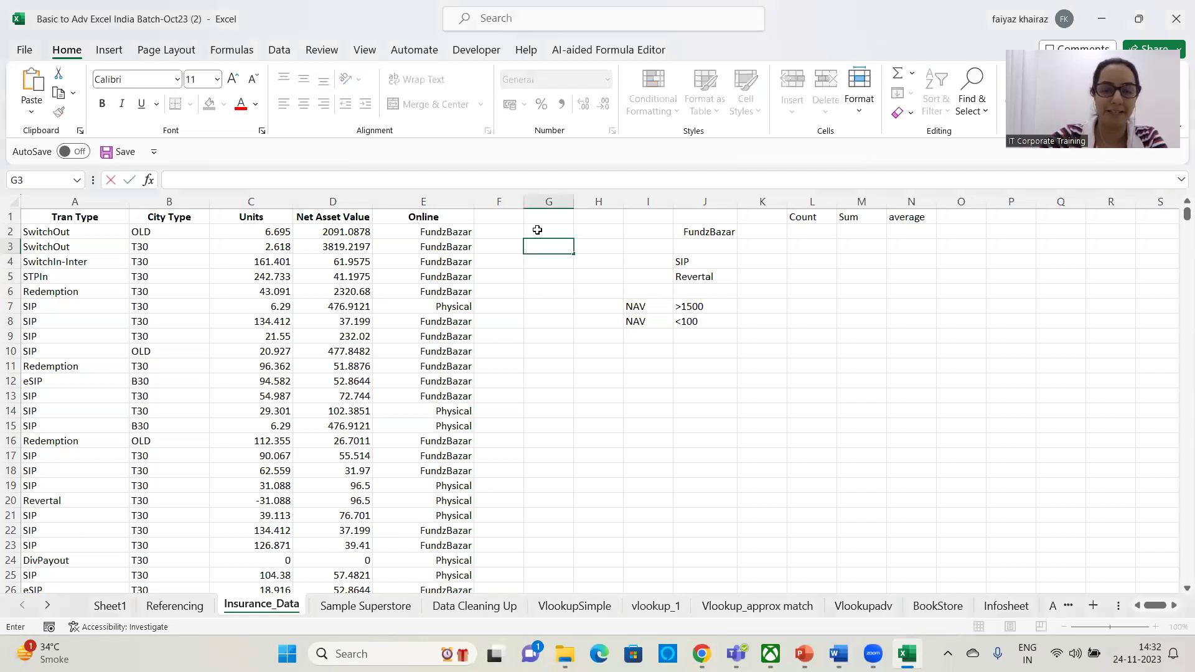
left_click(553, 229)
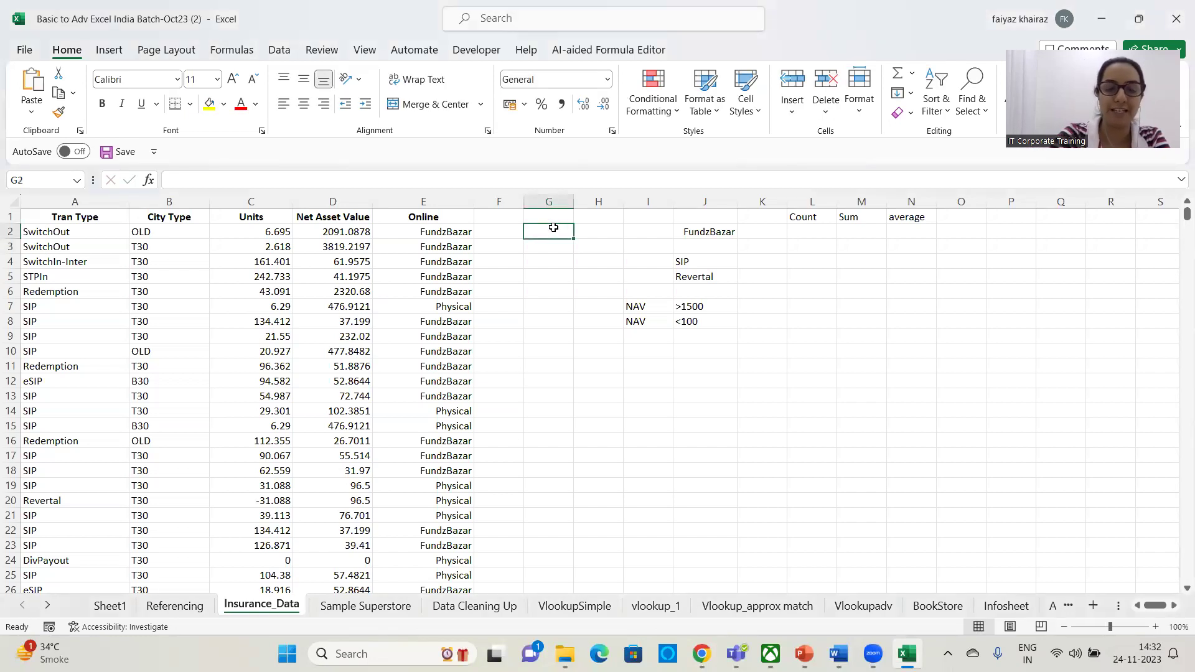
type("if")
key("Return")
left_click(554, 228)
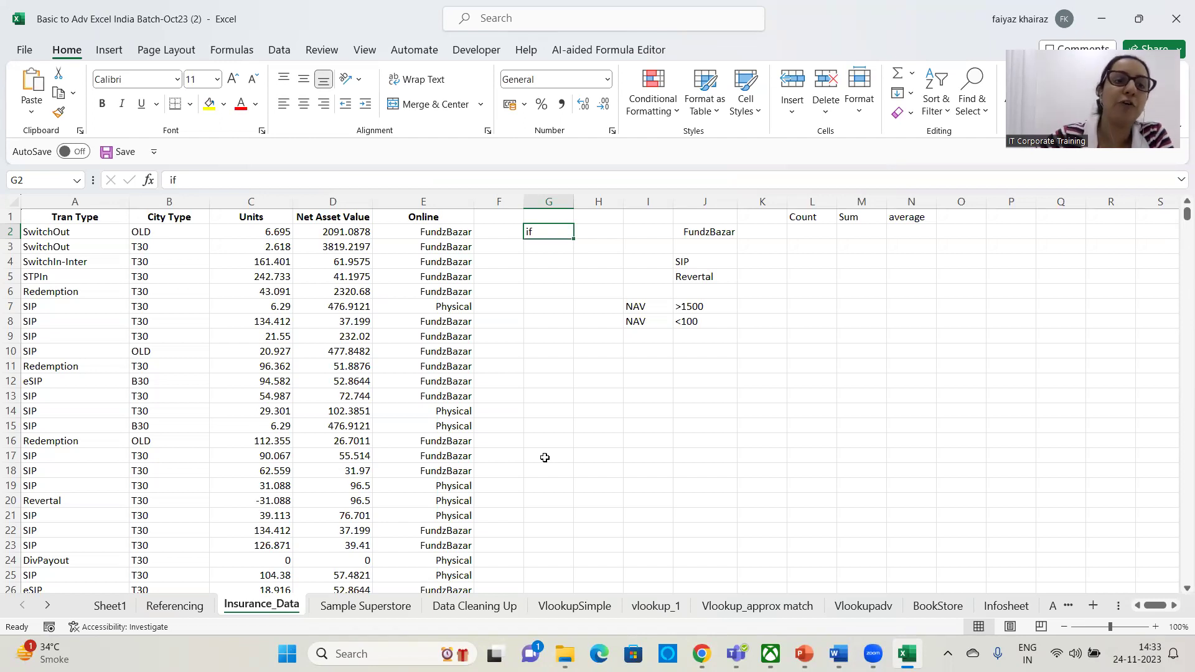
left_click(446, 234)
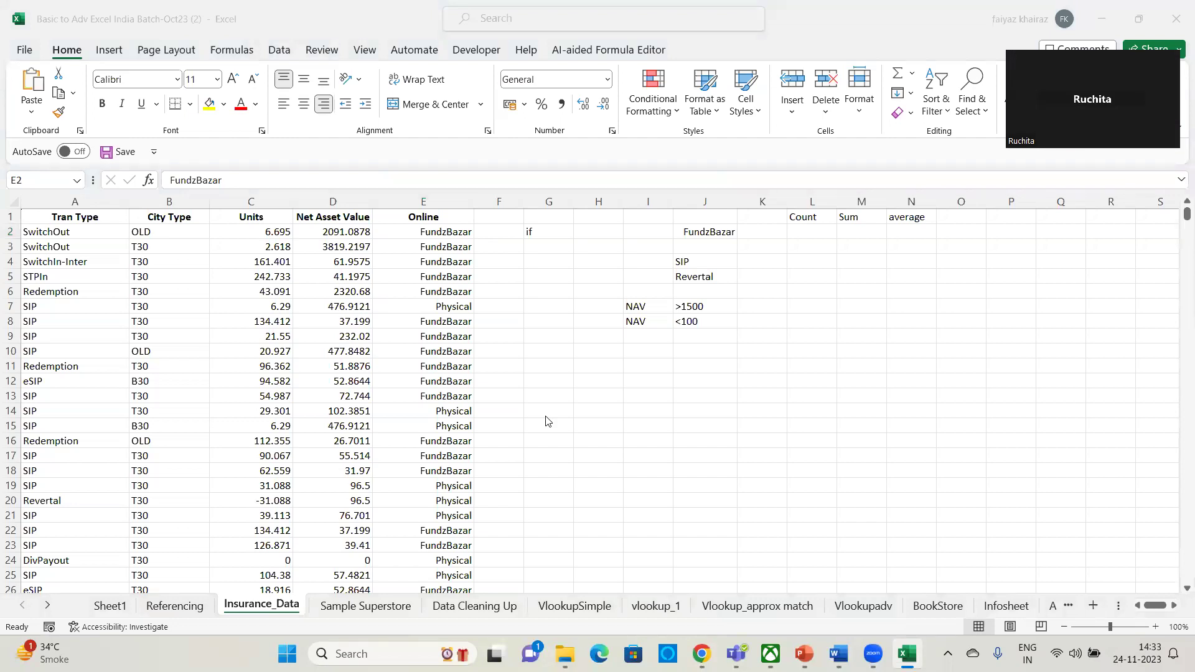
left_click(441, 234)
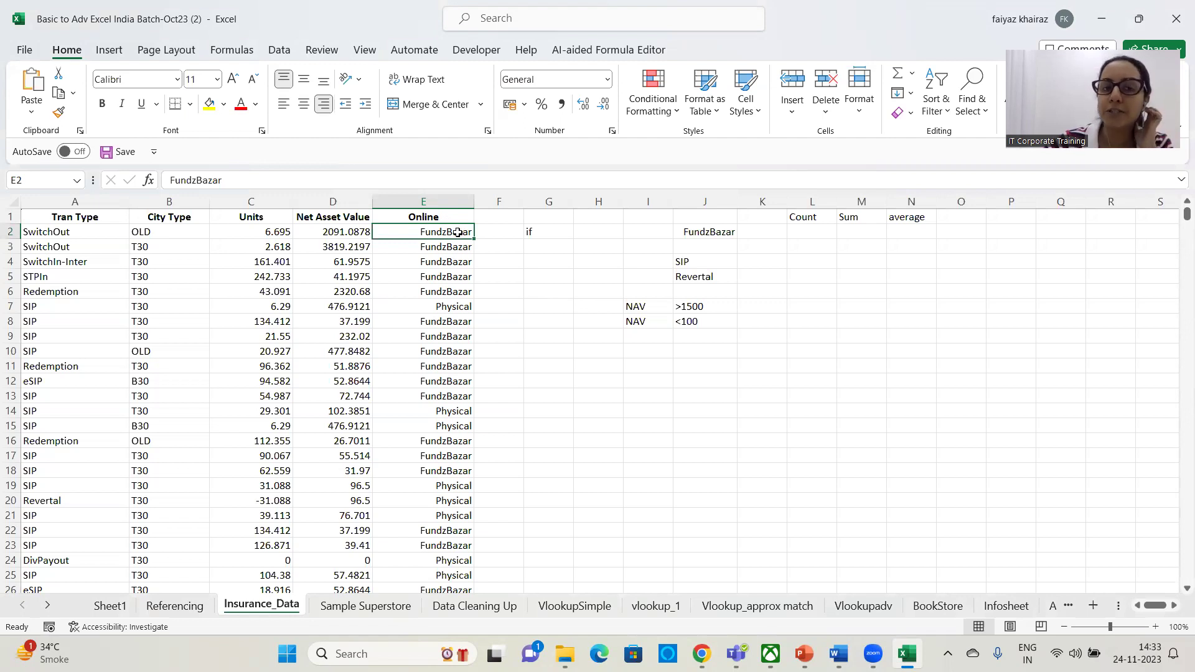
left_click(455, 413)
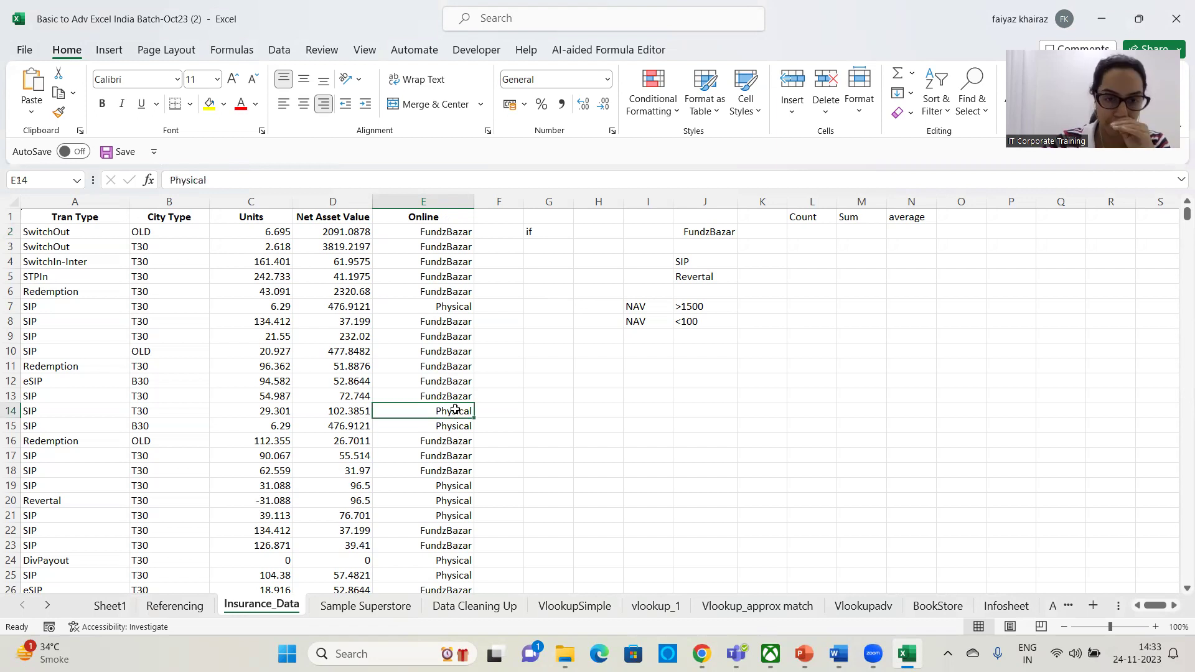
left_click(449, 244)
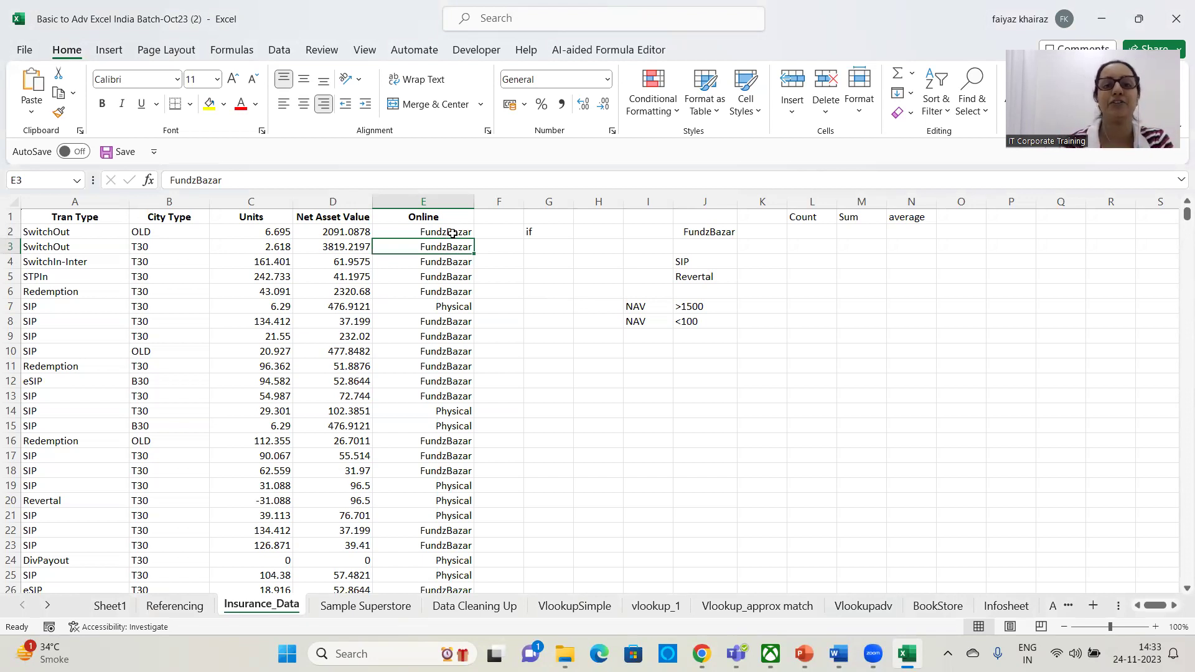
Enter the labels CONDITION in I14, YES in K14 and NO in L14.
left_click(638, 405)
type("CONDITION")
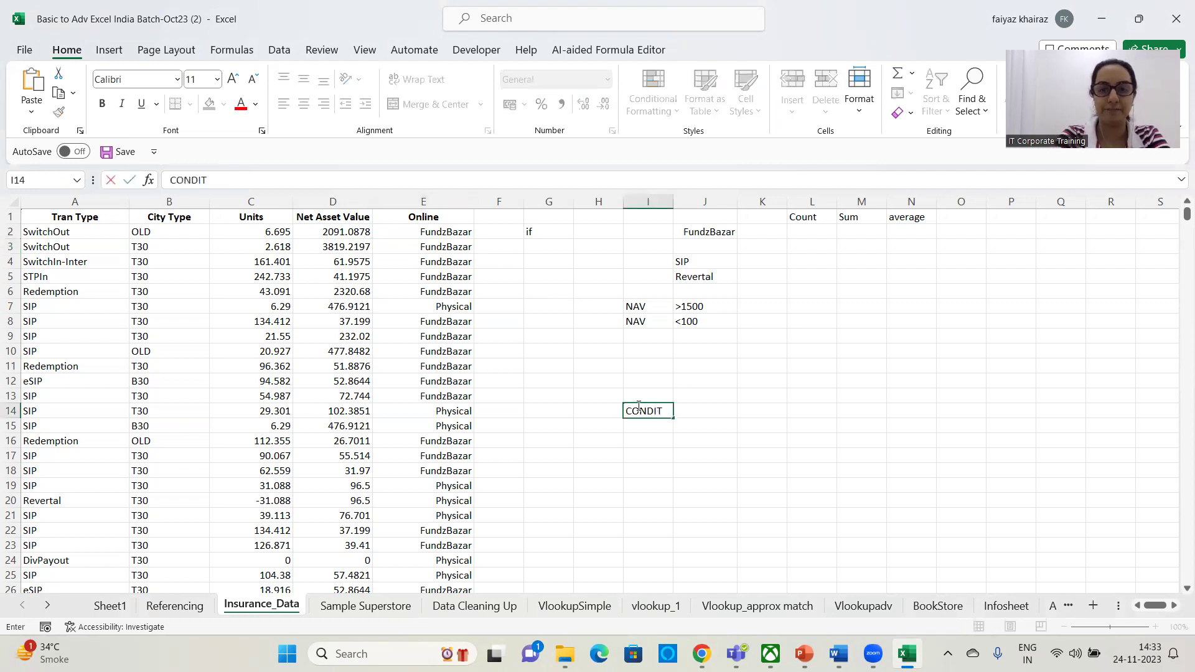
key("Tab")
key("Tab")
type("YES")
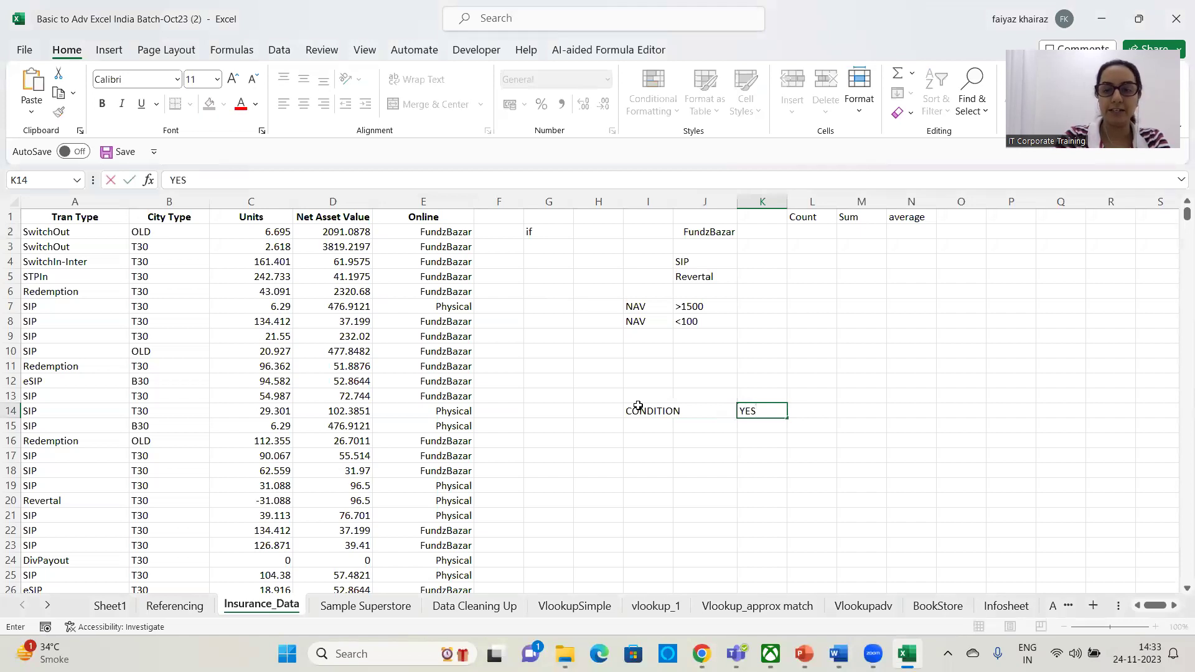
key("Tab")
type("NO")
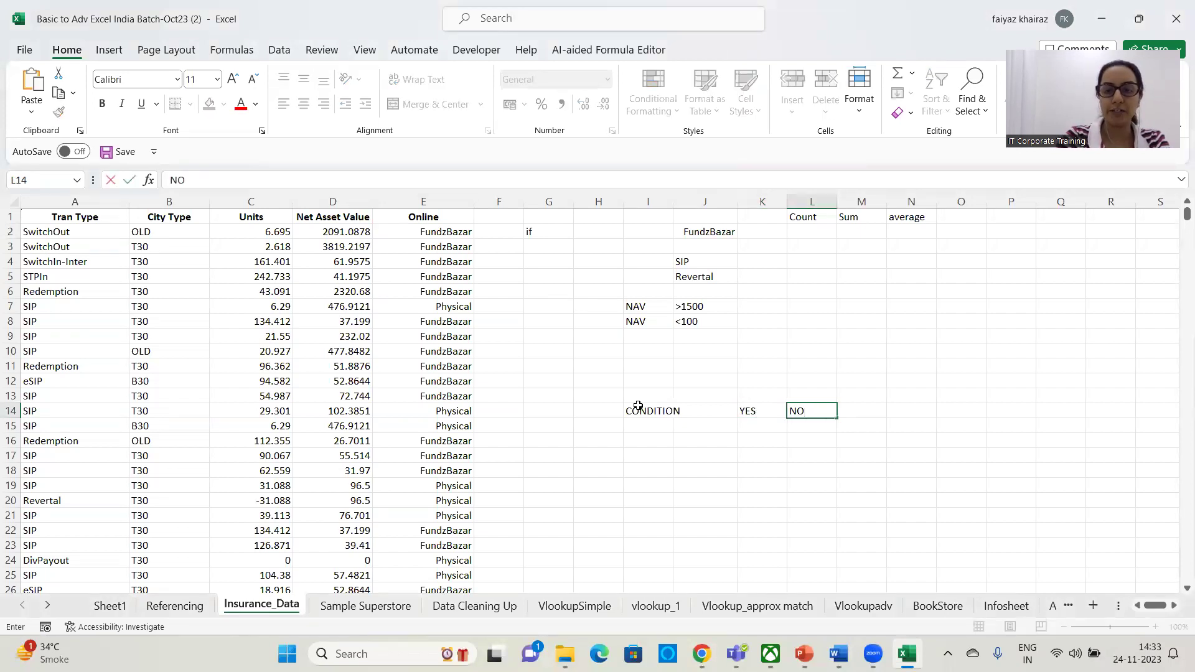
key("Return")
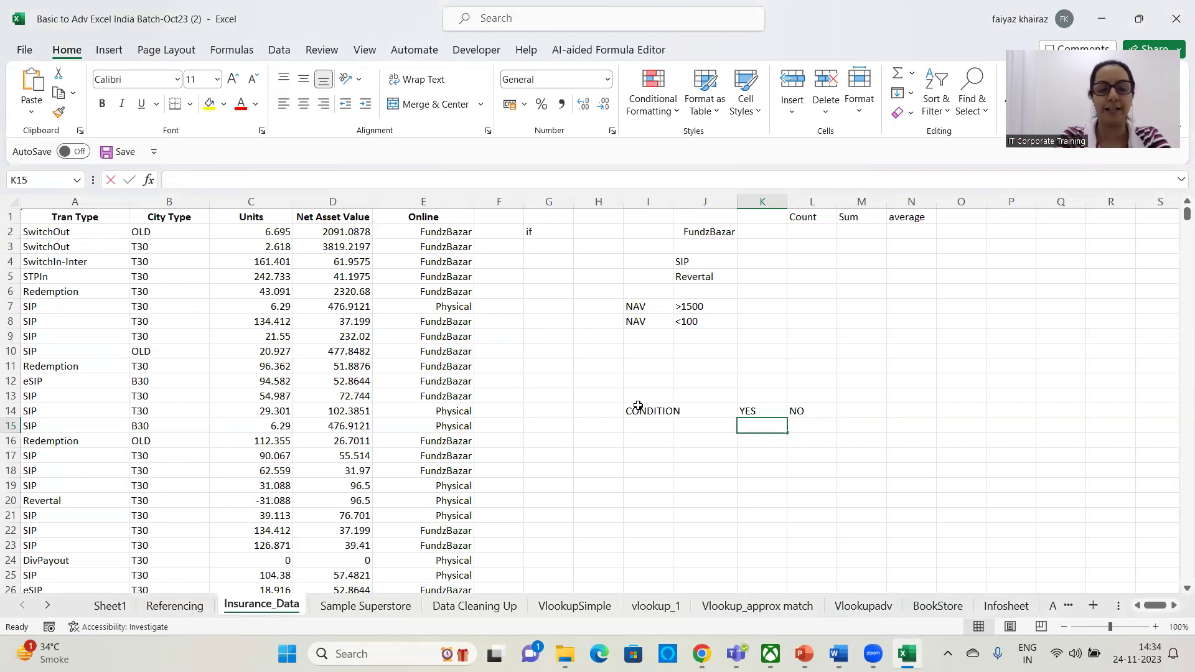
Enter TRUE VALUE in K15 and FALSE Value in L15, and autofit the width of column K.
type("TRUE VALUE")
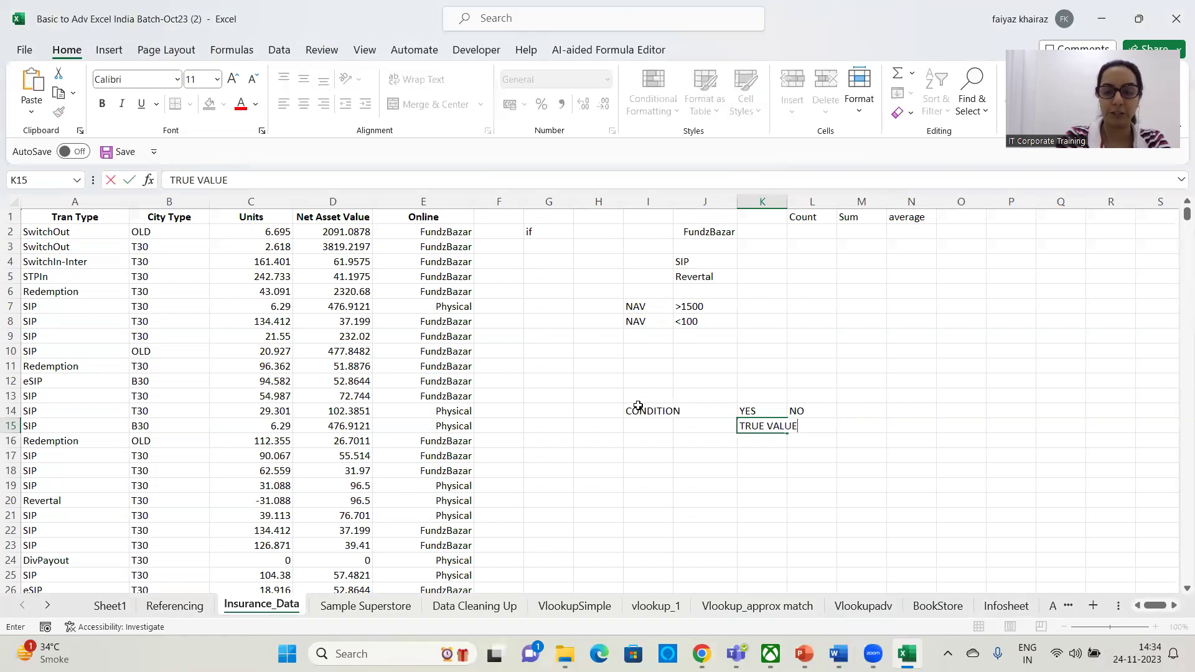
key("Tab")
type("E")
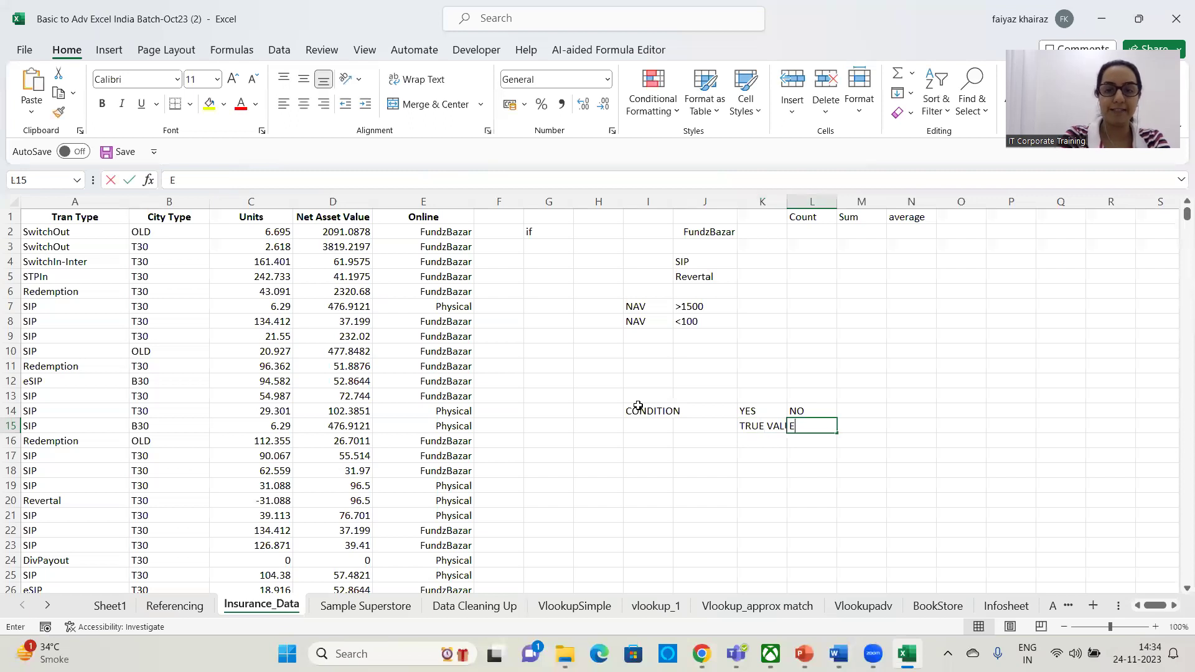
type("FALS")
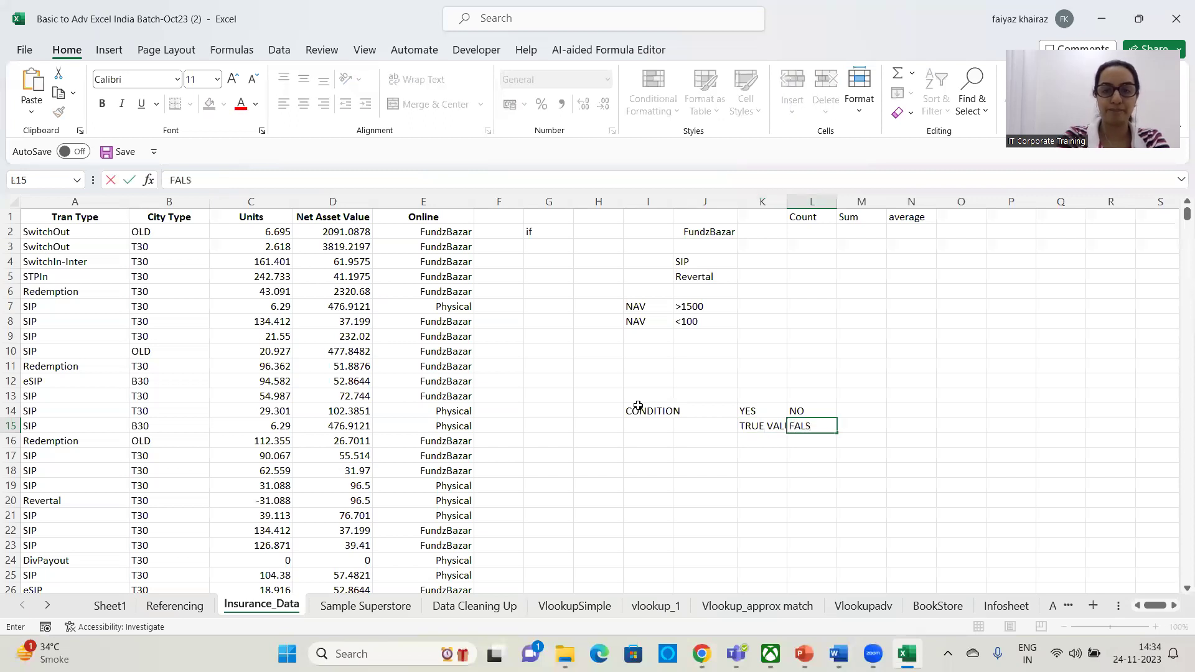
type("E Value")
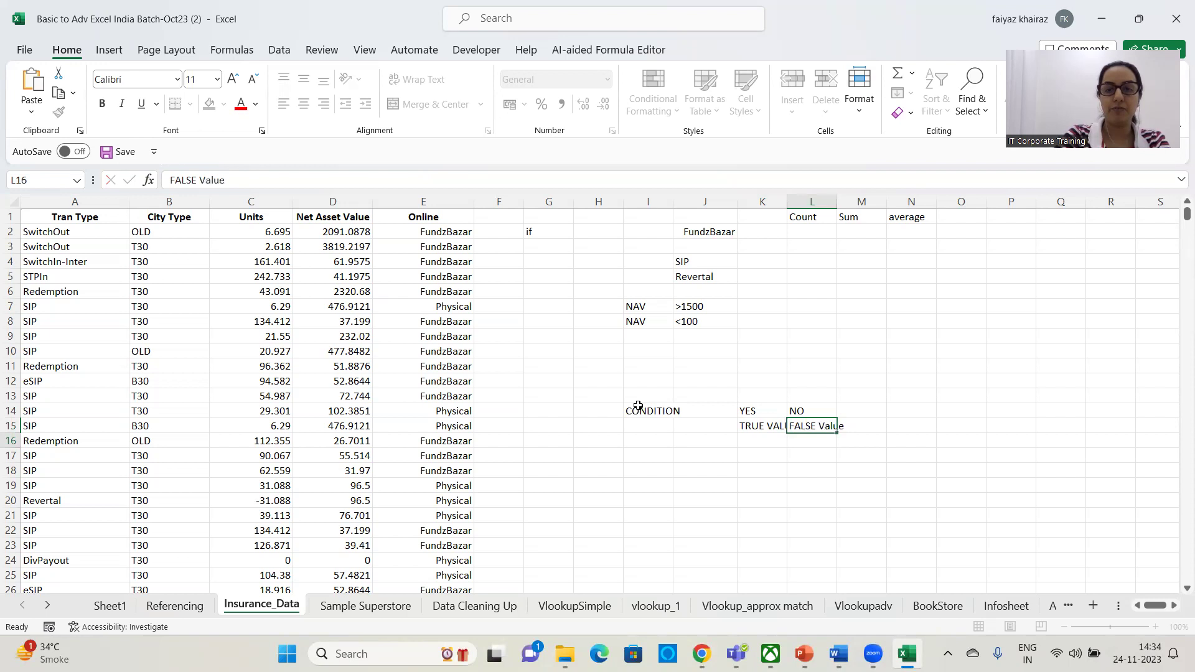
key("Return")
double_click(788, 201)
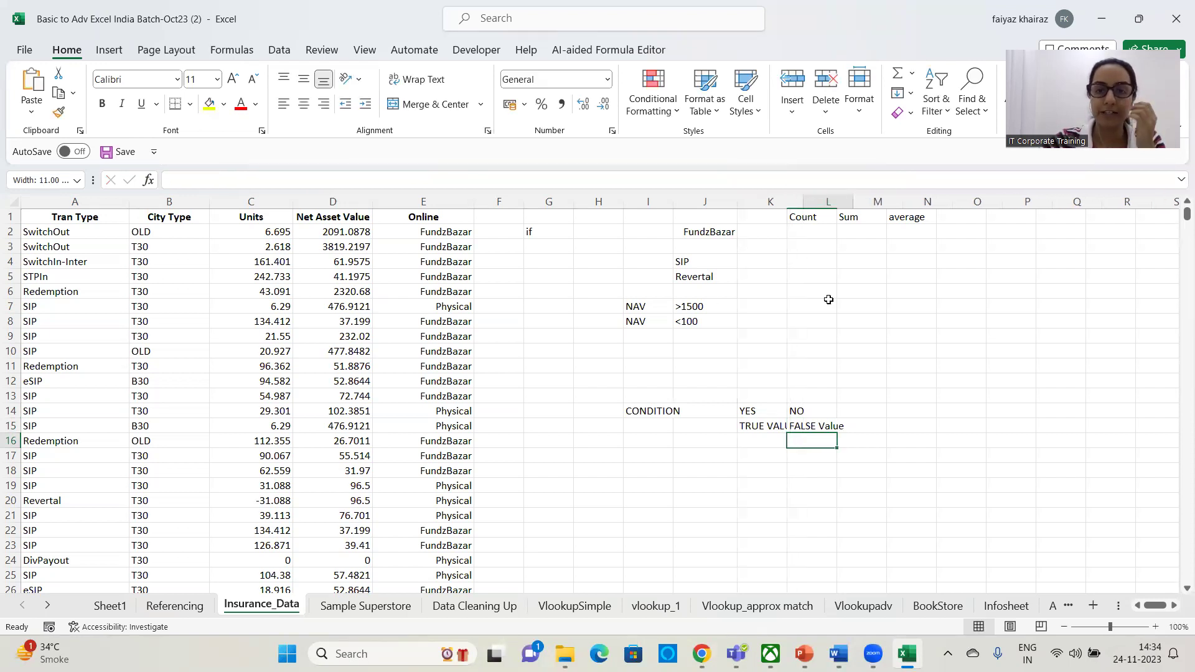
left_click(767, 470)
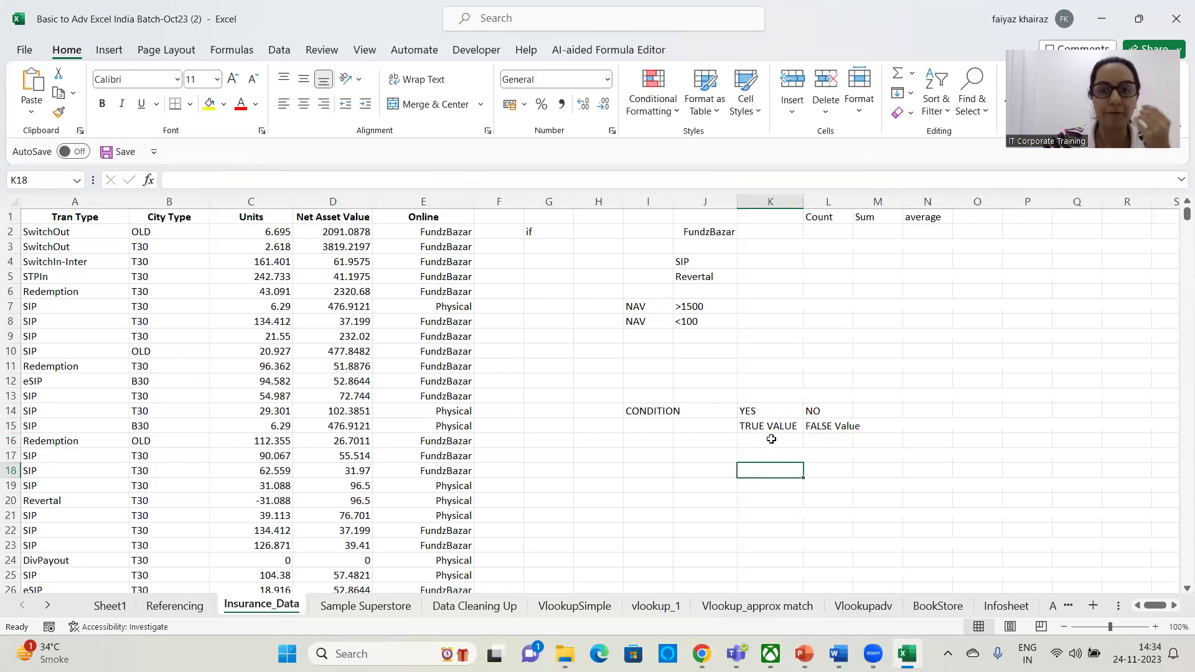
left_click(848, 431)
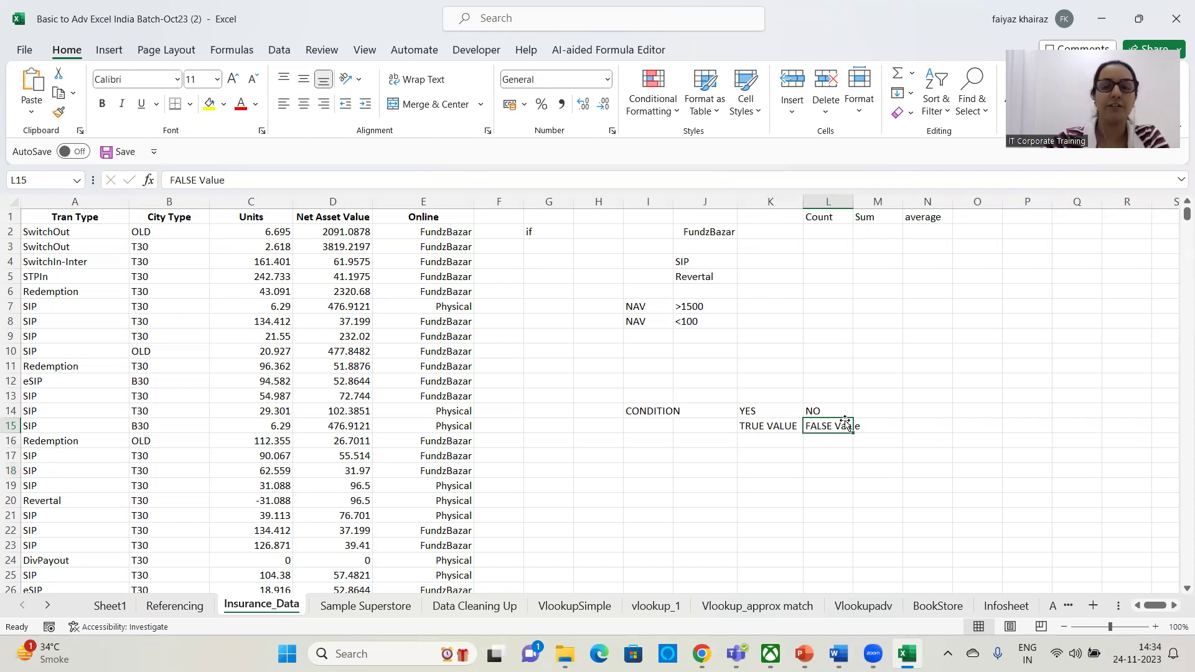
left_click(845, 475)
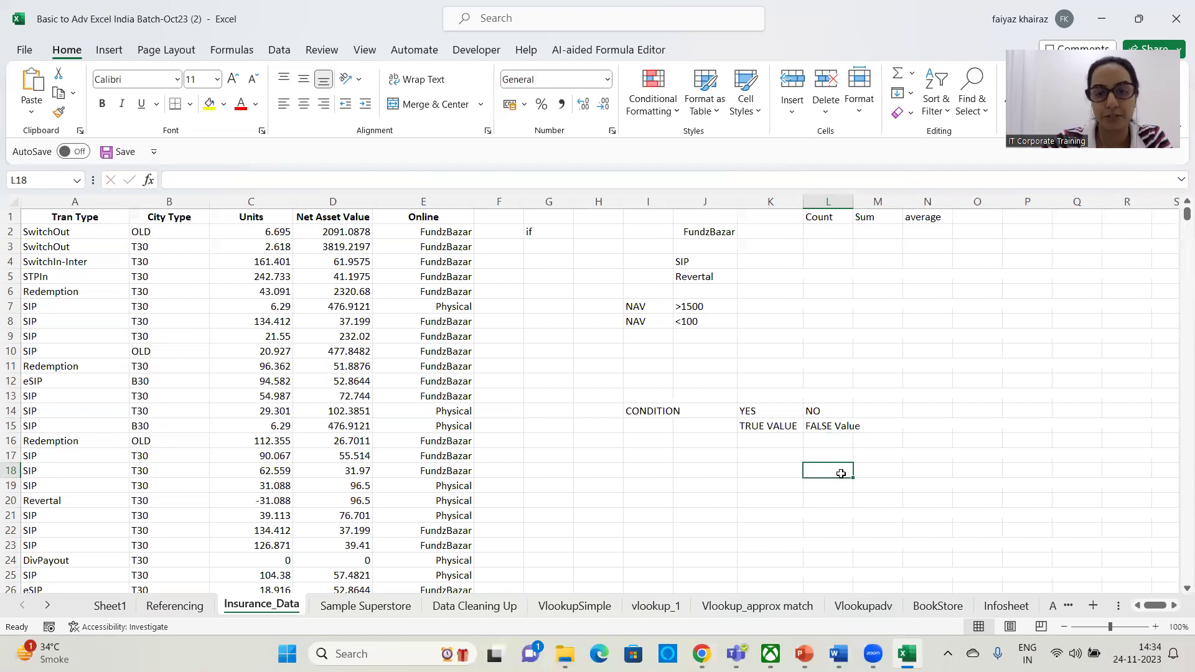
left_click(769, 424)
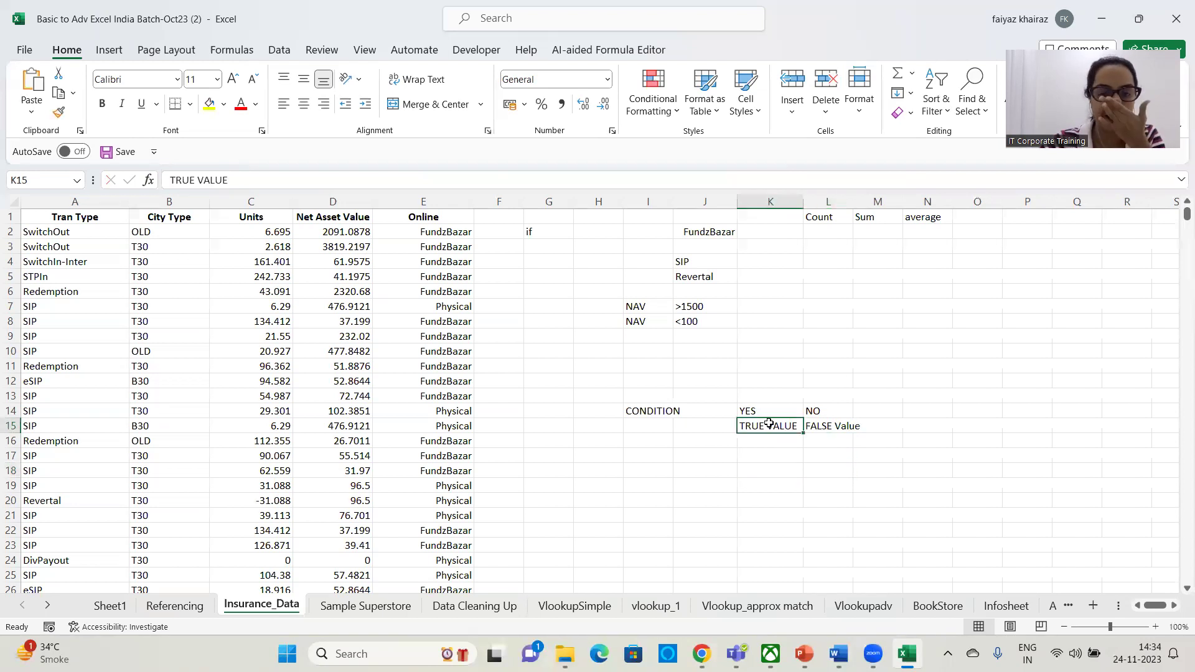
left_click(828, 424)
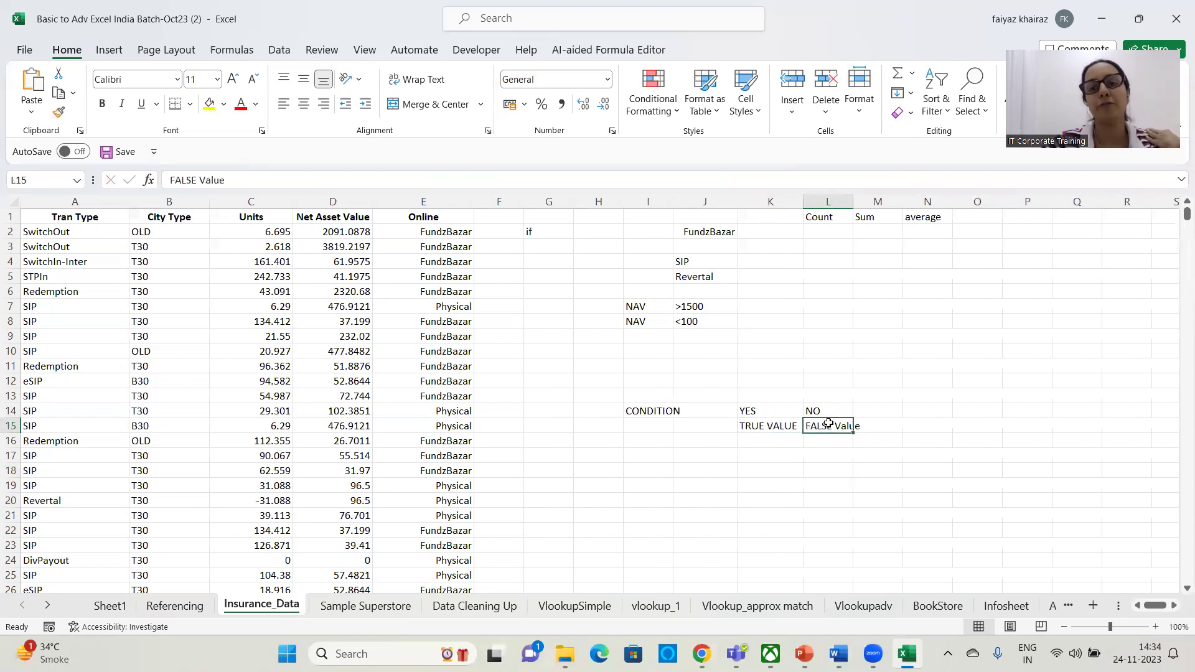
Fill the TRUE VALUE cell K15 with yellow and color the FALSE Value text in L15 red.
left_click(778, 428)
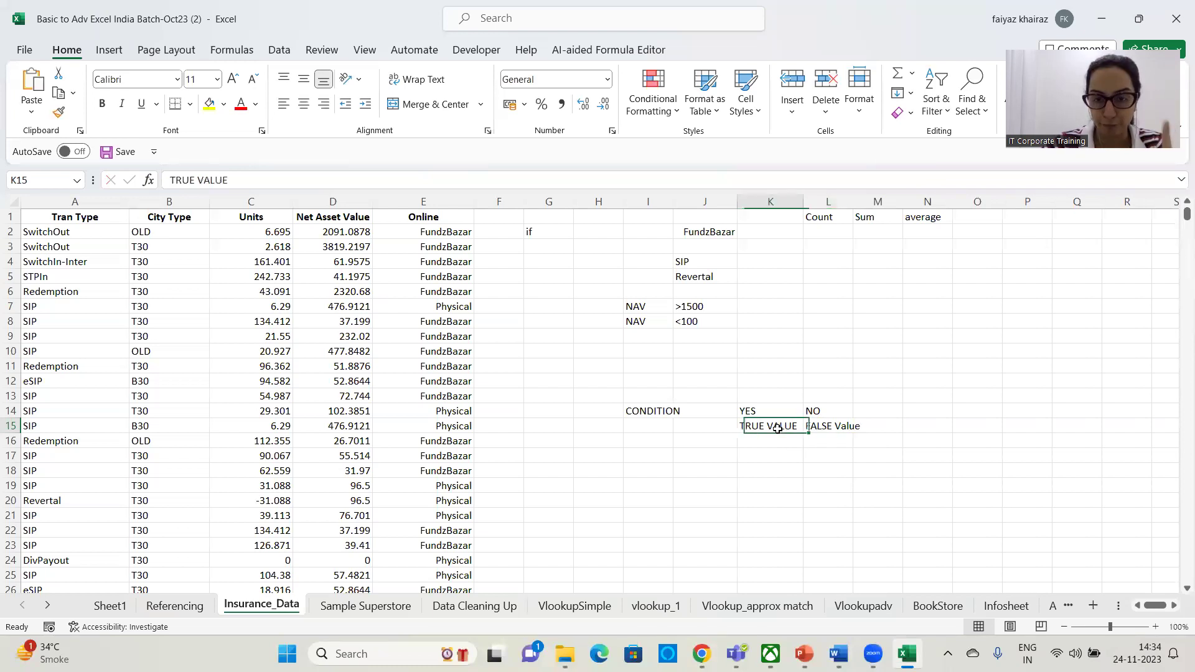
left_click(209, 104)
left_click(829, 426)
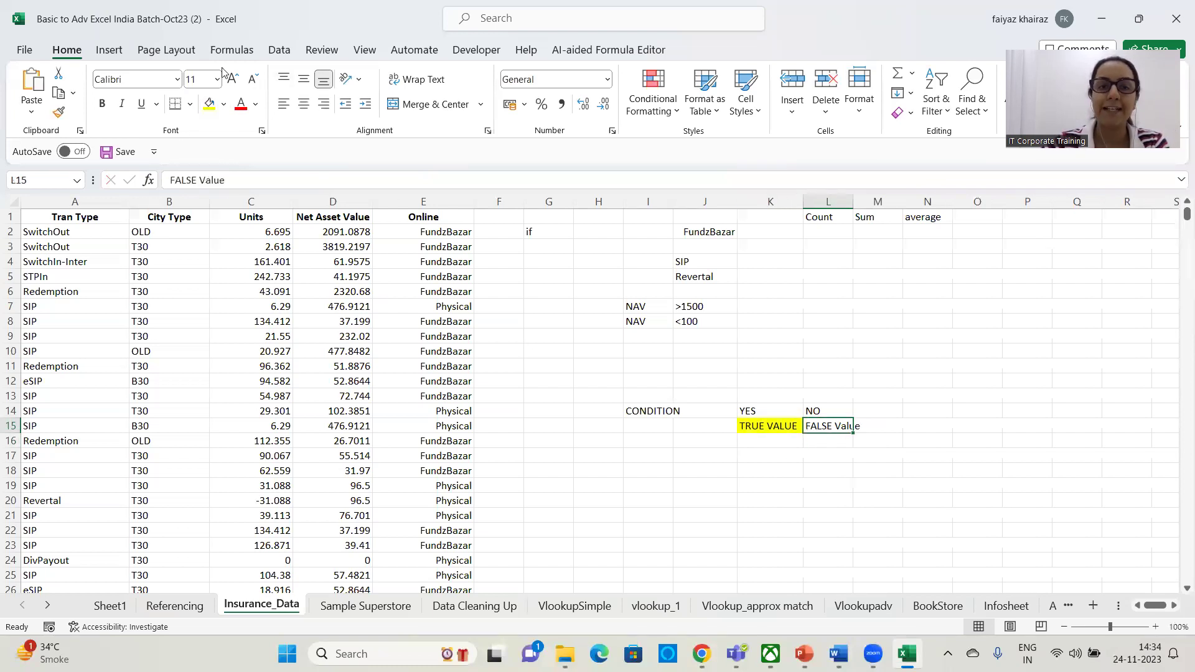
left_click(241, 104)
left_click(884, 424)
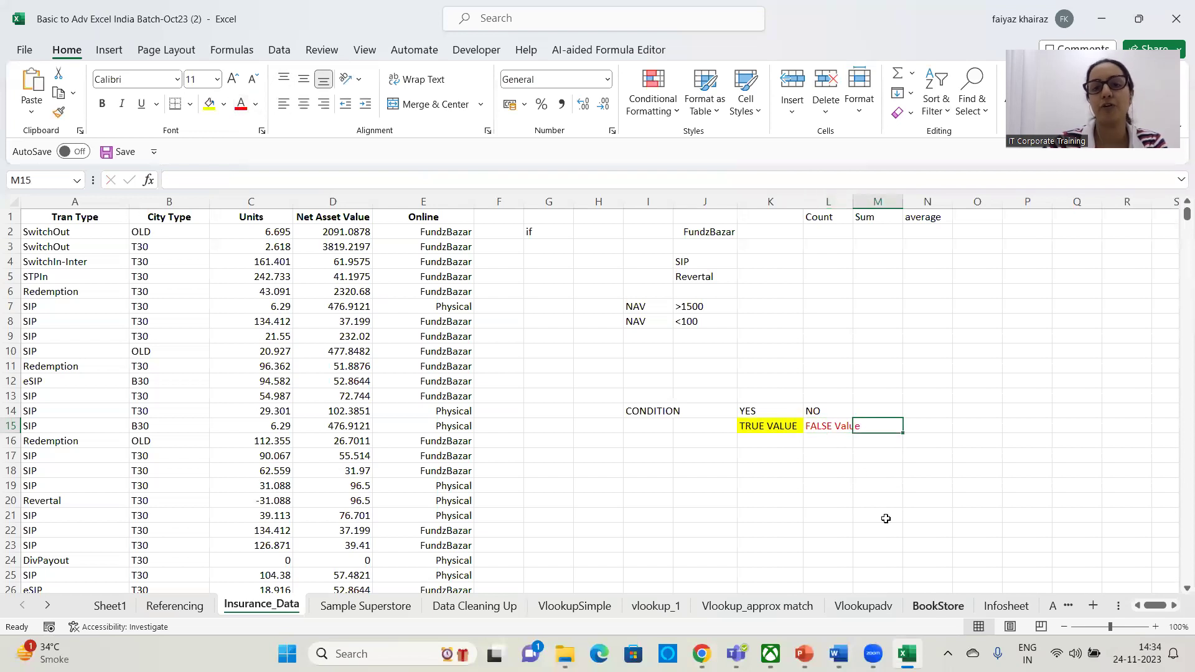
Clear the "if" text from cell G2.
left_click(545, 229)
key("Delete")
left_click(514, 287)
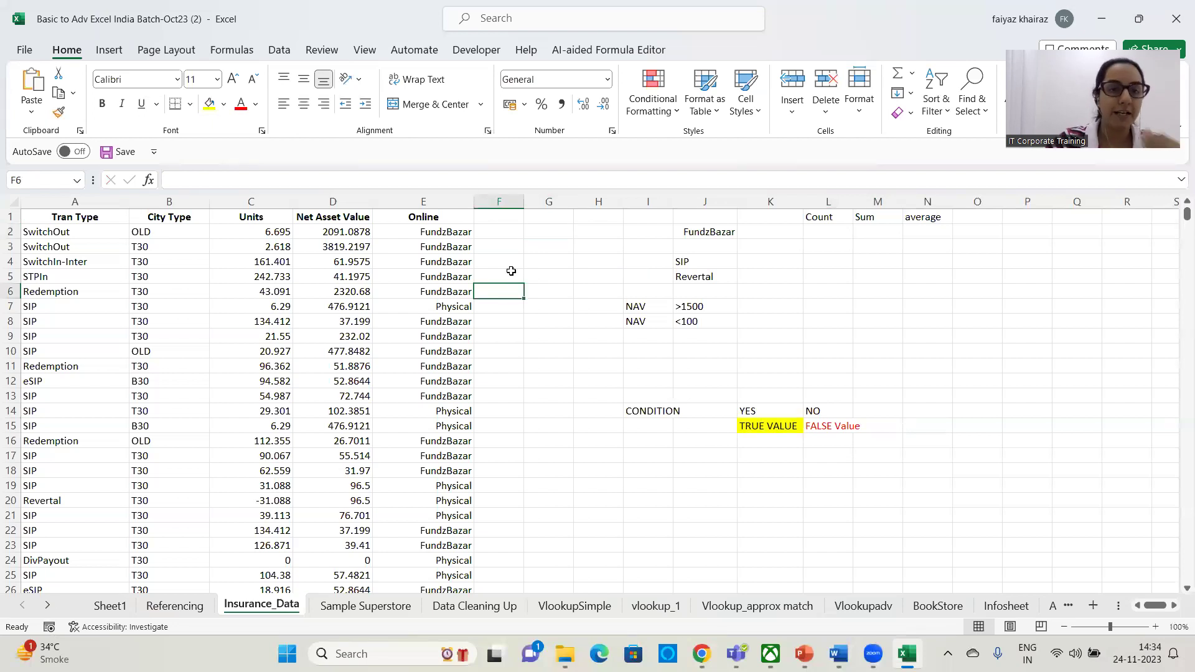
Start an IF formula in F2 with the logical test E2="physical".
left_click(504, 230)
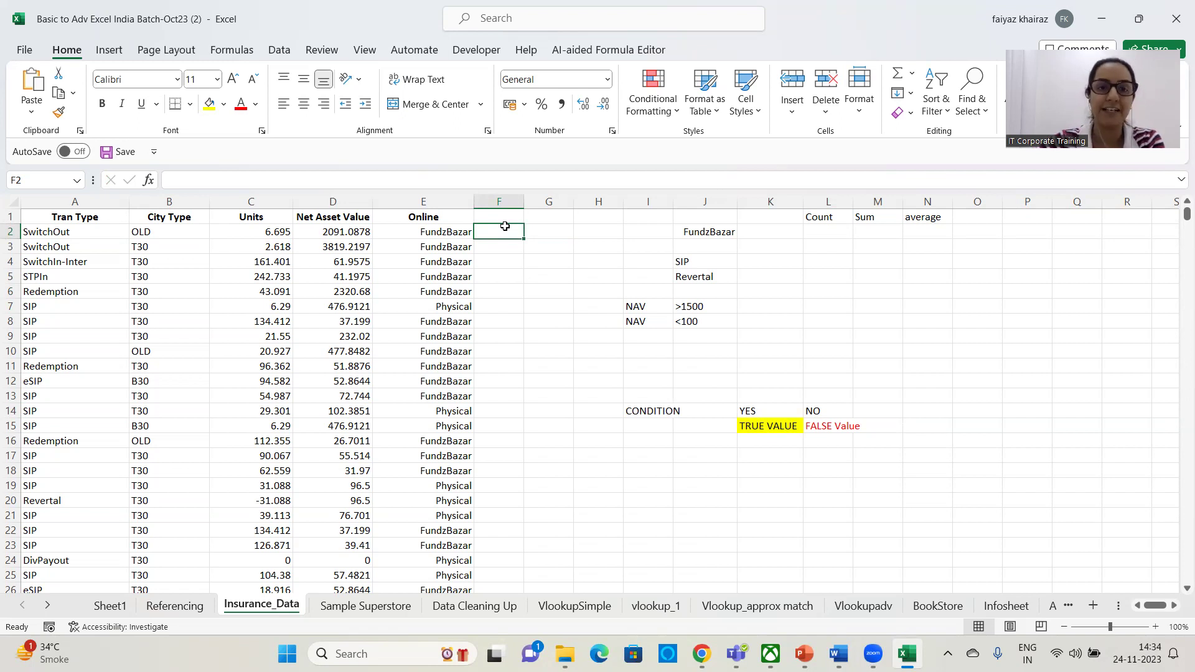
type("=")
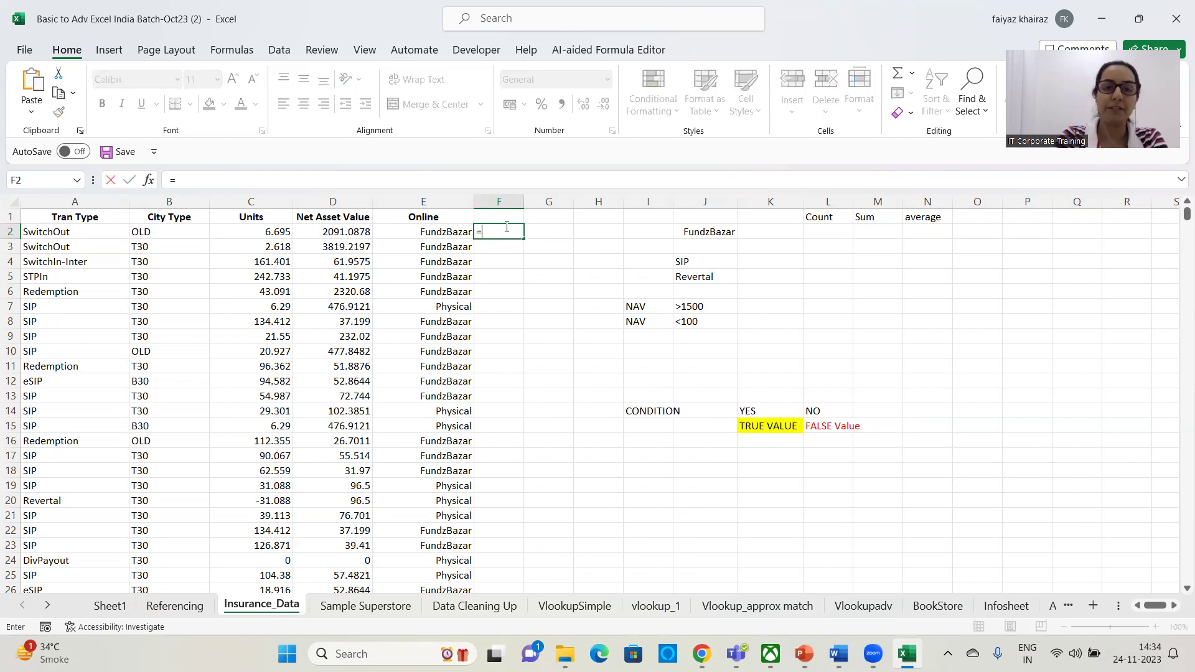
type("if(")
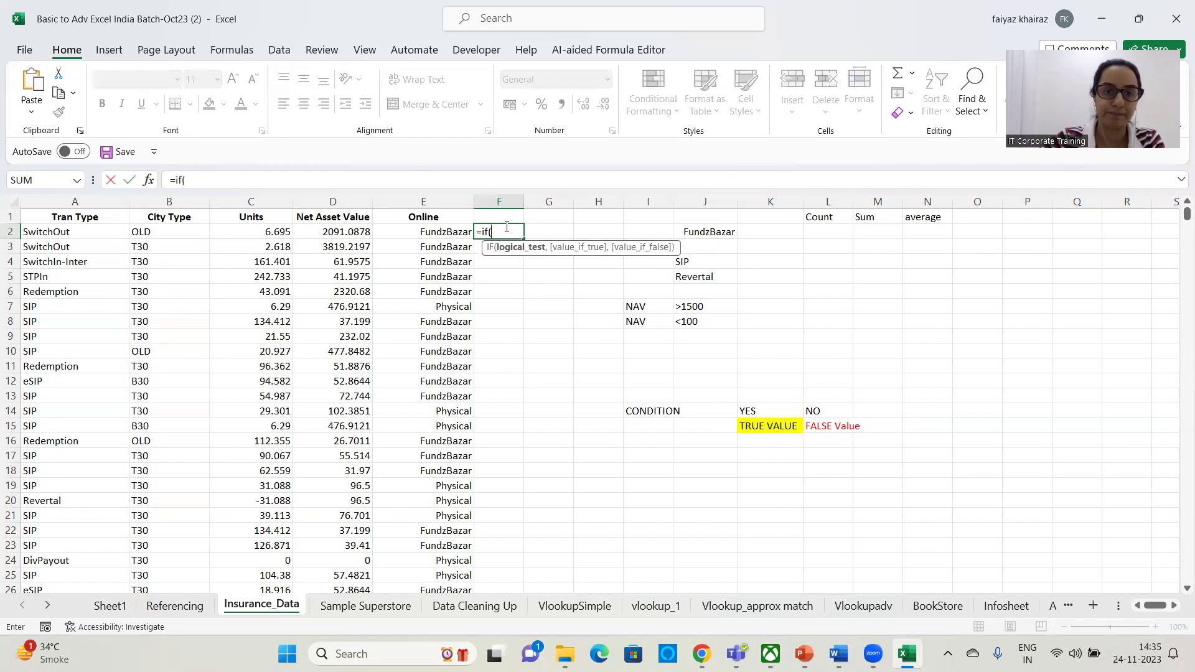
left_click(441, 232)
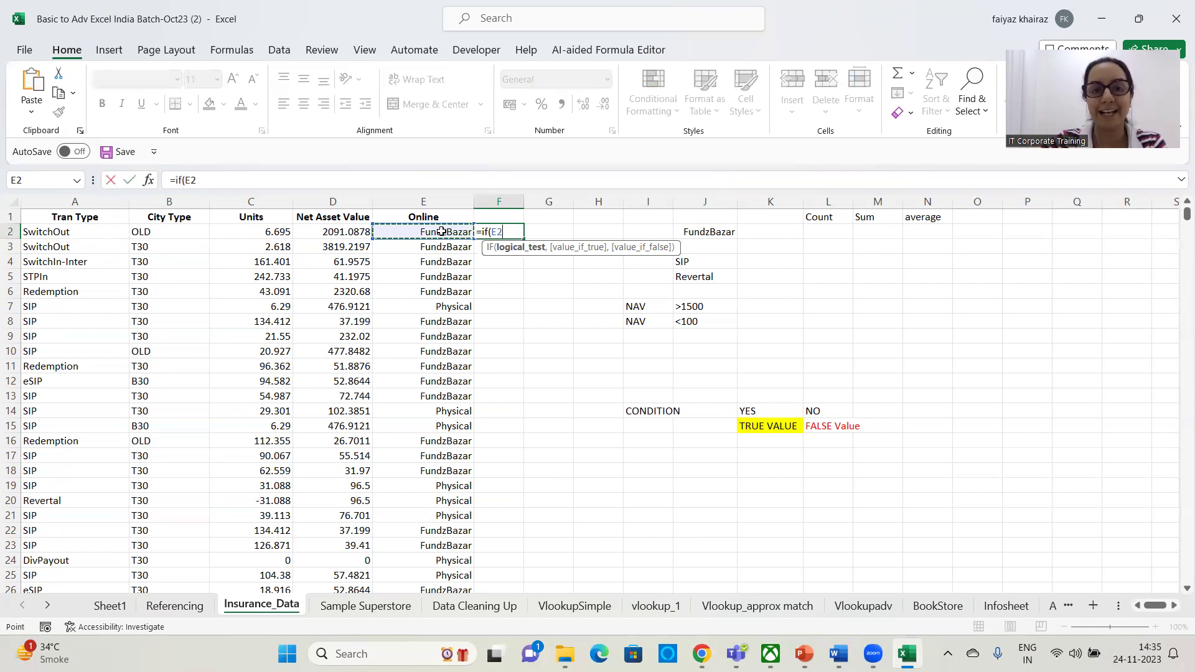
left_click(446, 305)
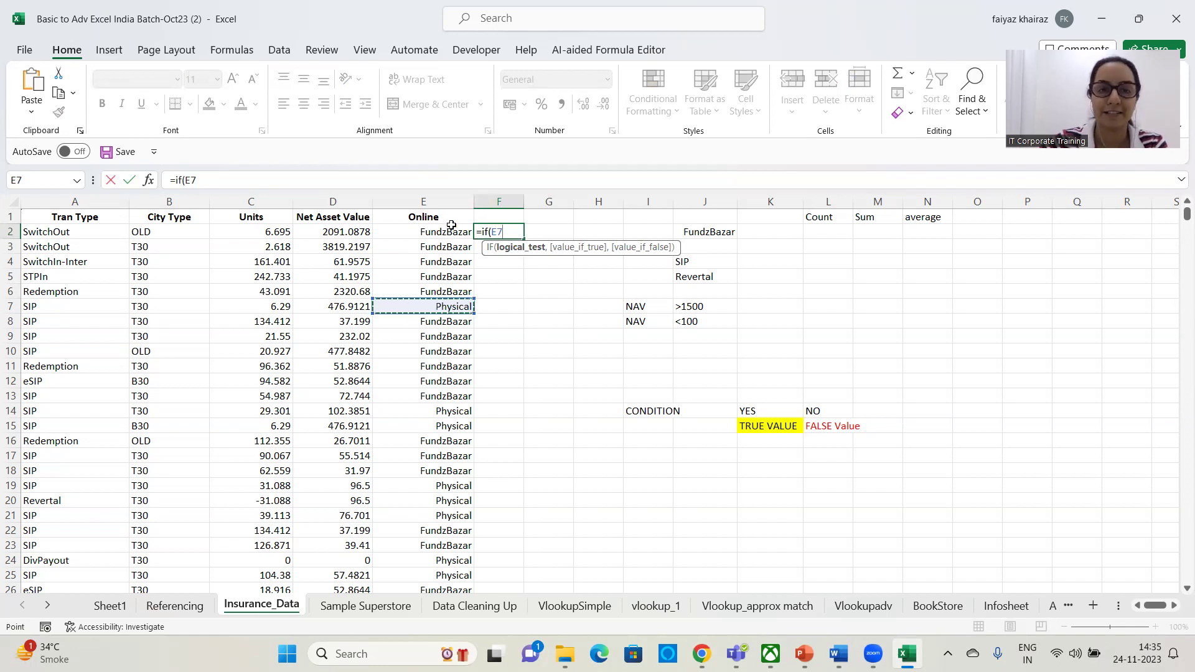
left_click(450, 231)
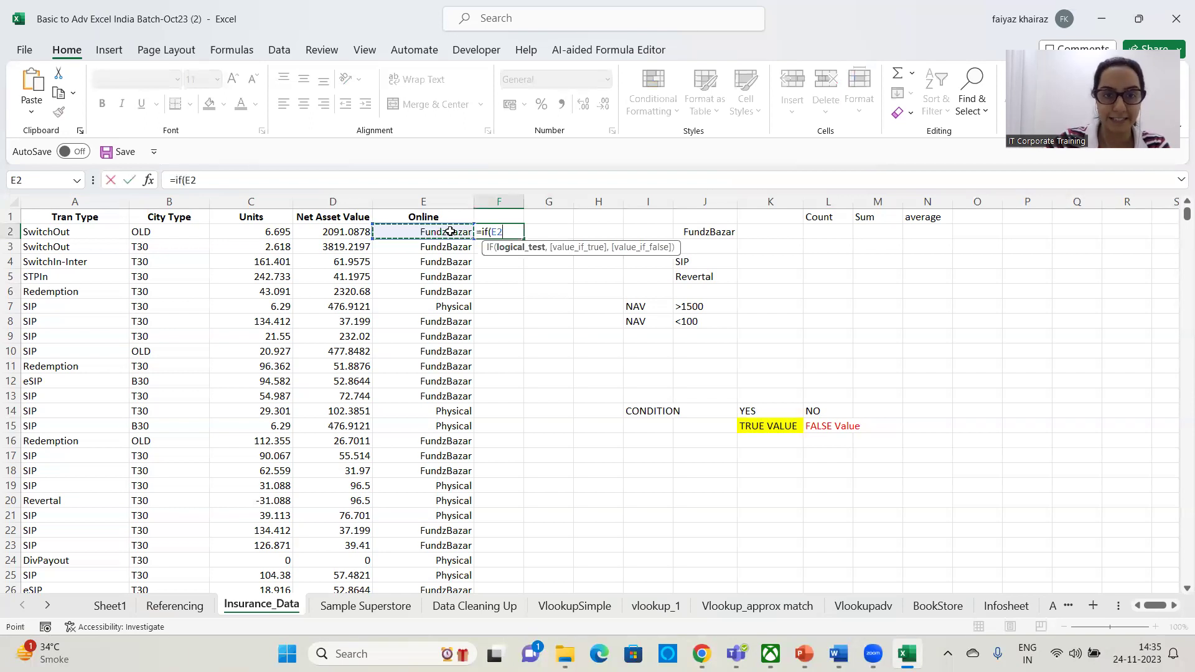
type("=")
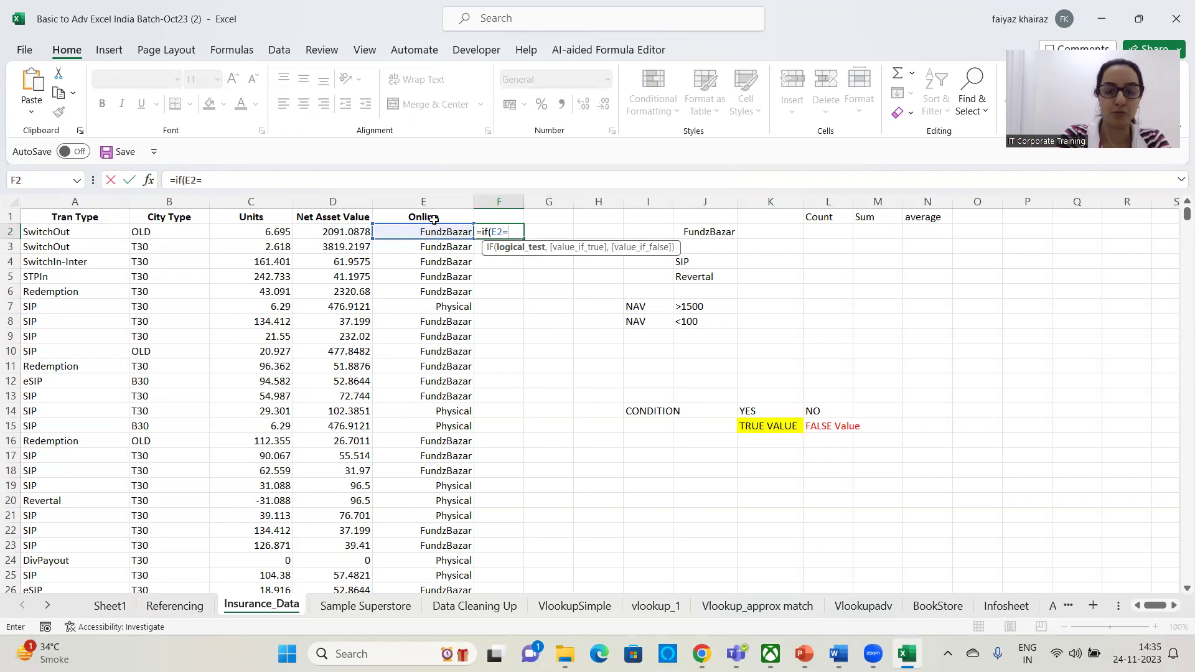
type("\"ph")
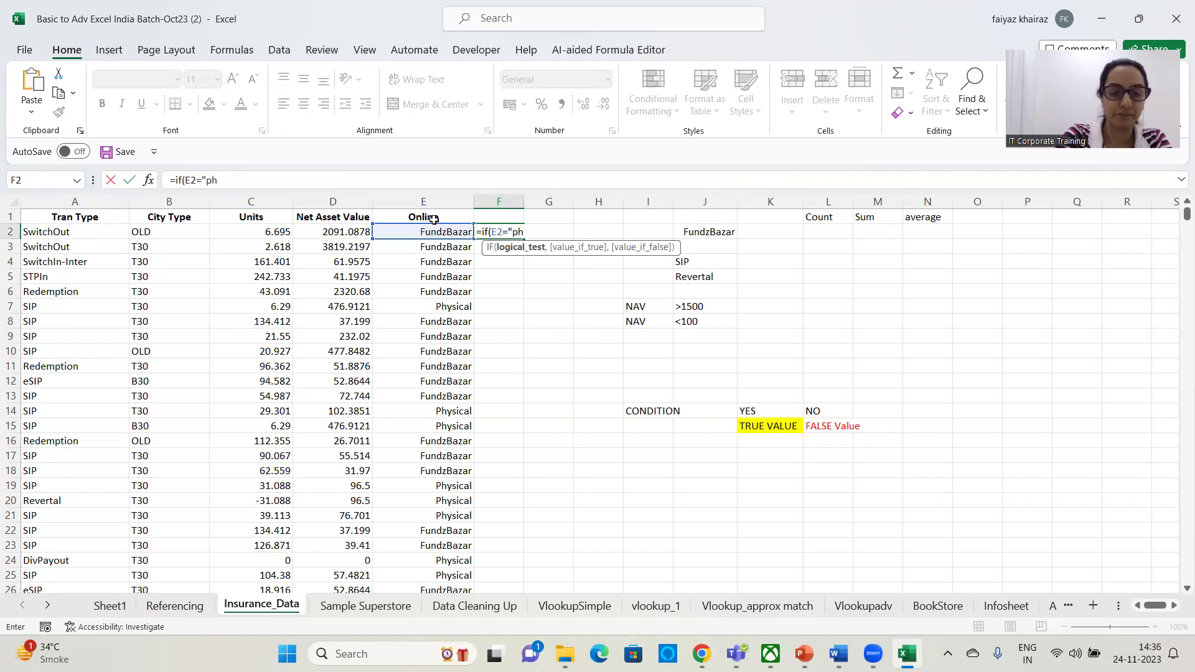
type("ysical")
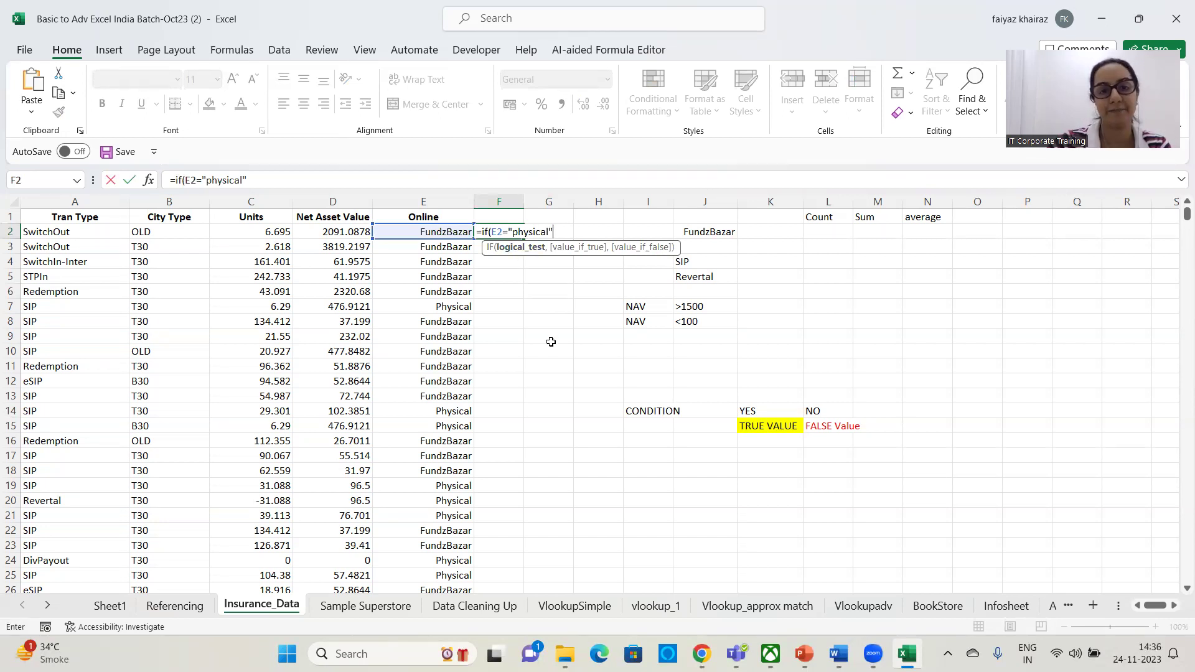
Complete the F2 formula to return "Bonus" when true and "nil" when false, and fill it down column F.
type(",")
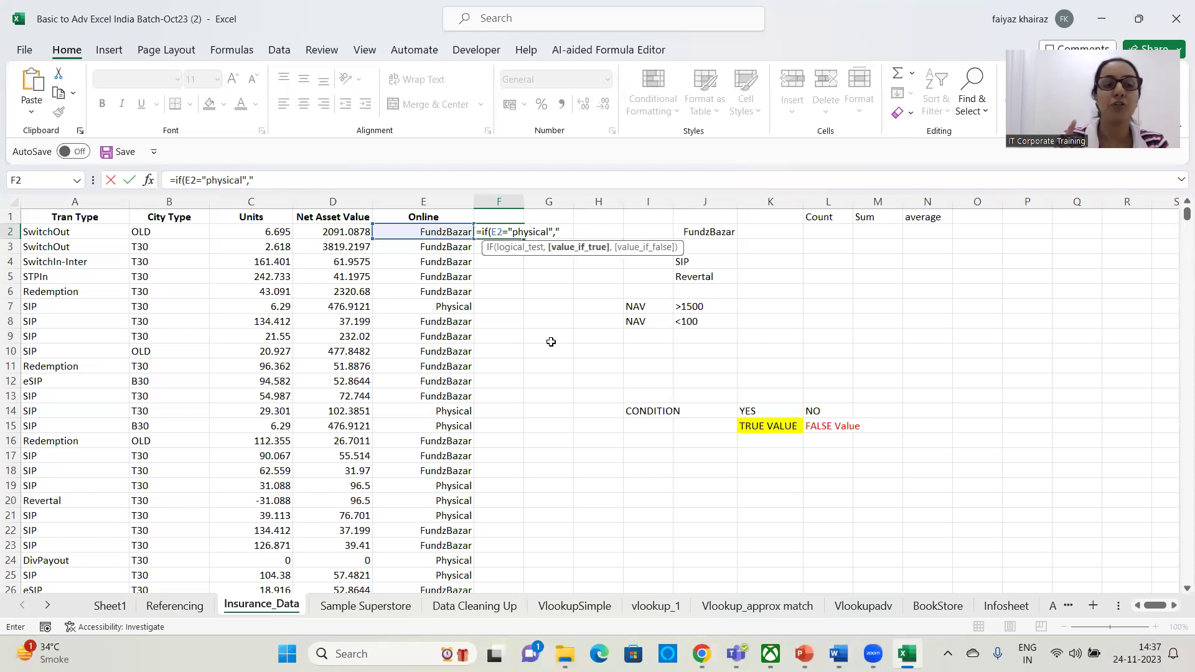
type("Bonus")
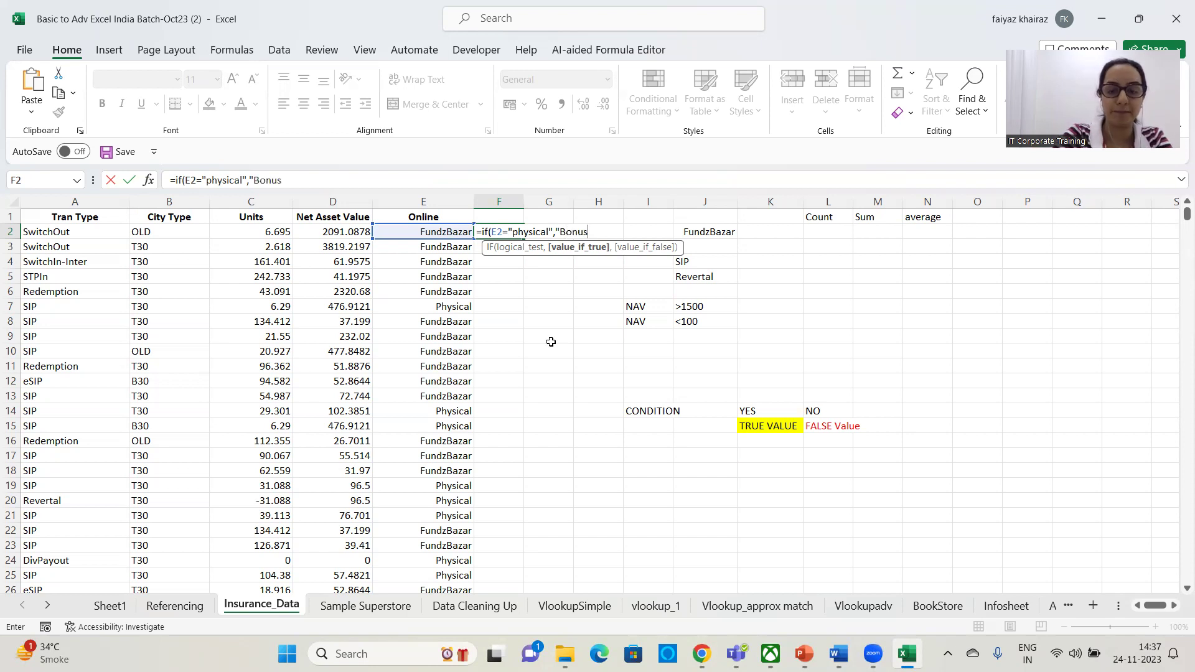
type("\",")
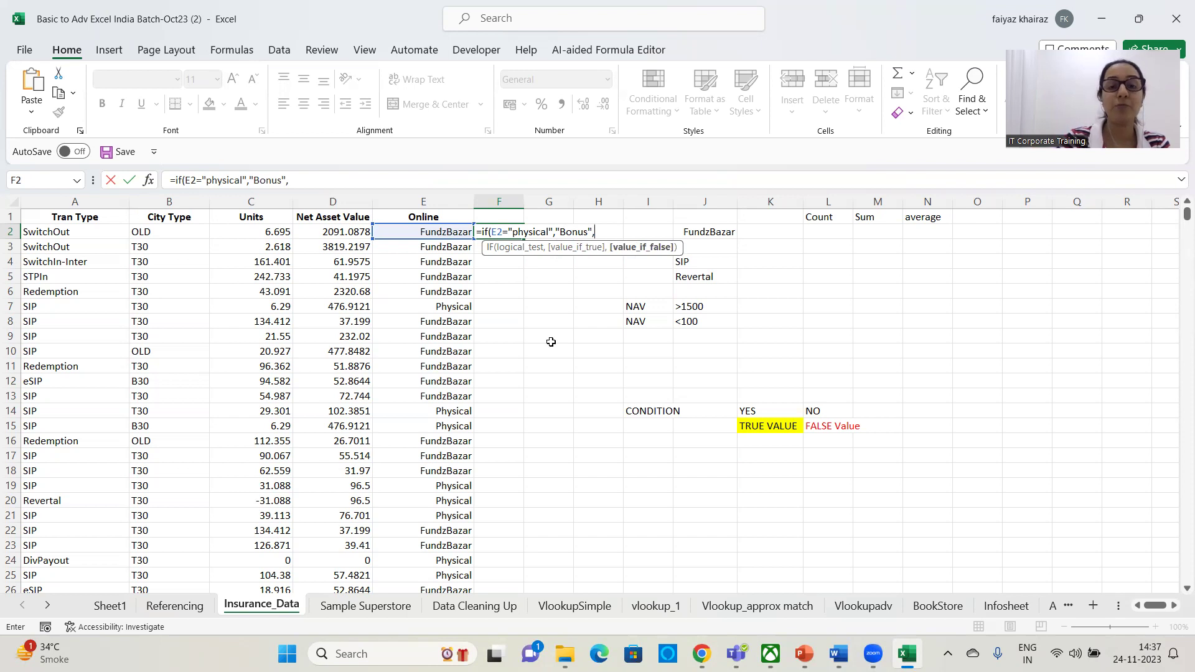
type("\"nil")
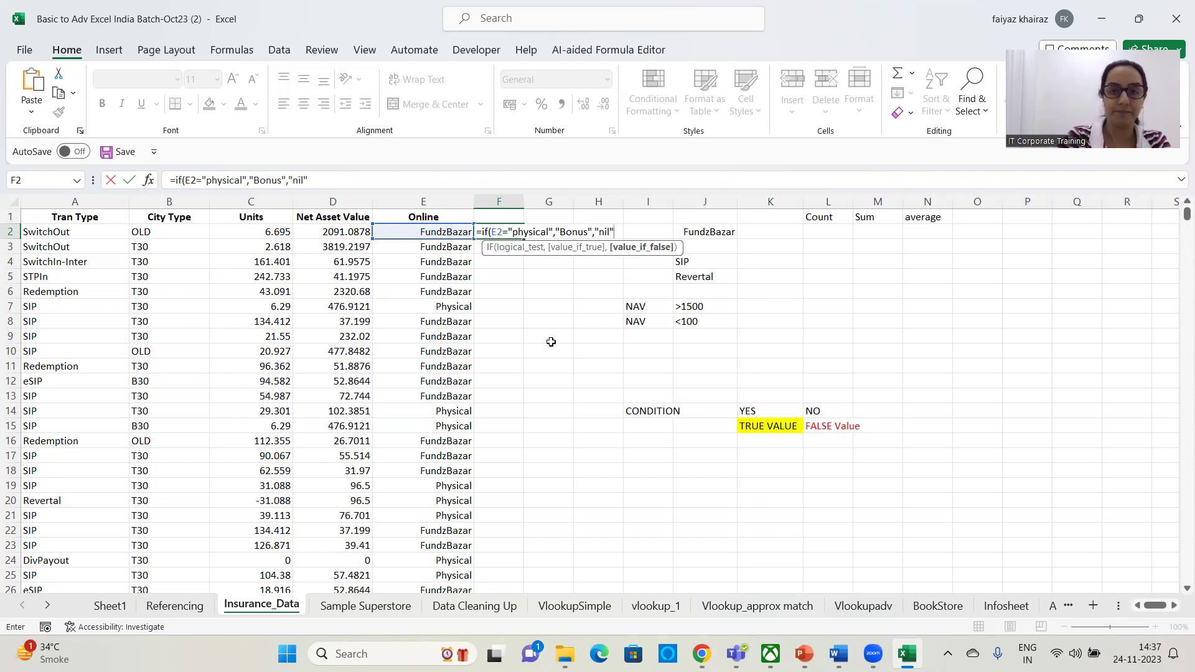
type("\")")
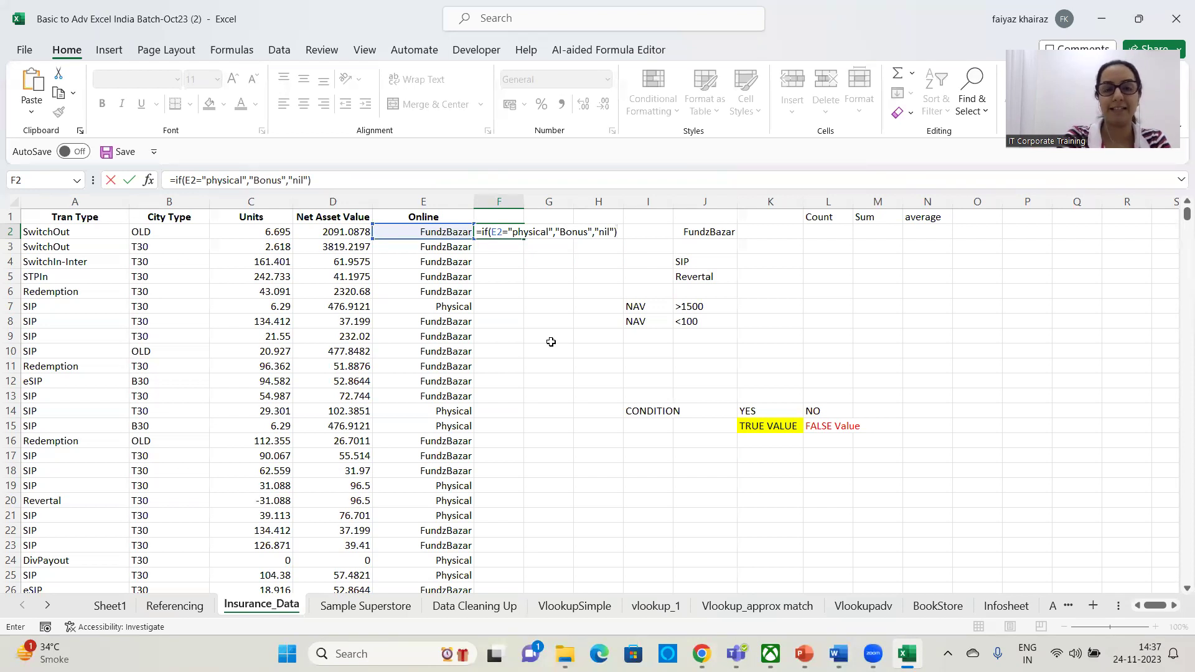
key("ctrl+Return")
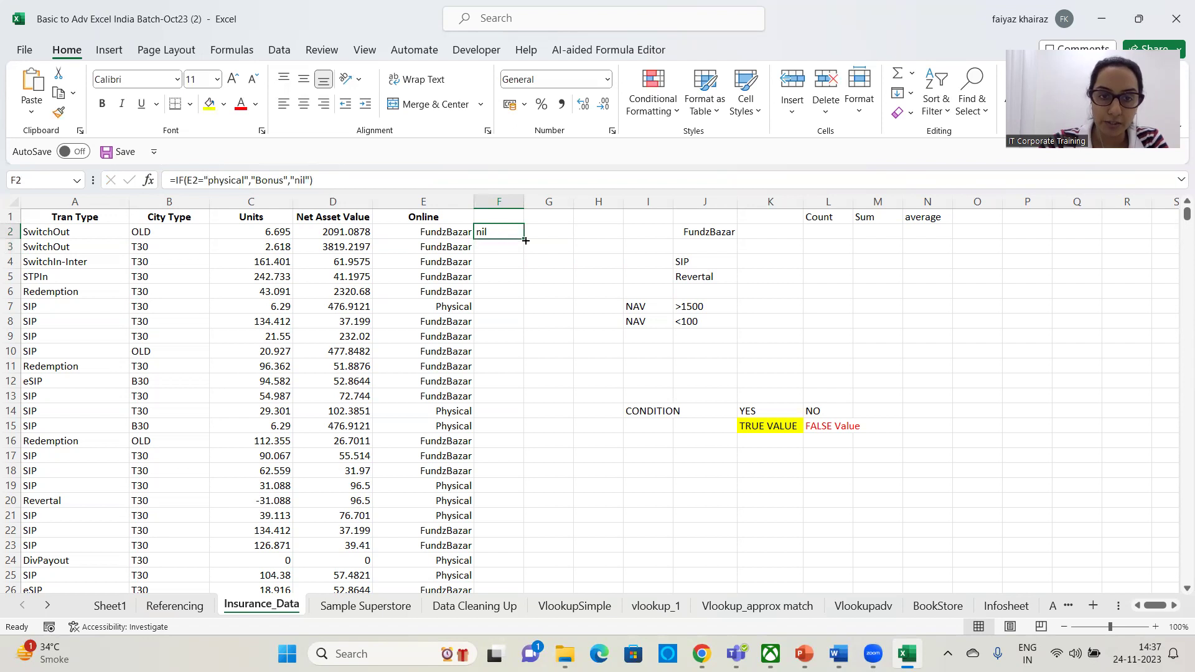
double_click(525, 240)
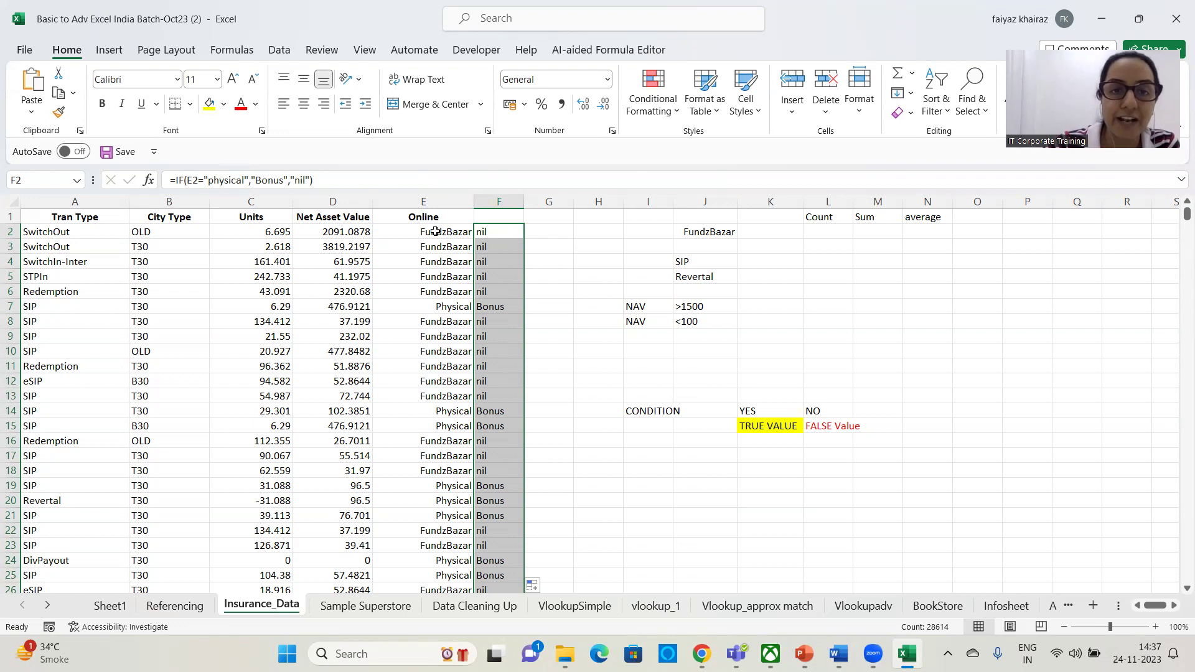
Select the text of the F2 formula, leave it as entered, and clear all the filled IF formulas from column F.
mouse_move(1187, 214)
left_mouse_down()
mouse_move(1177, 227)
mouse_move(1178, 605)
mouse_move(1178, 215)
left_mouse_up()
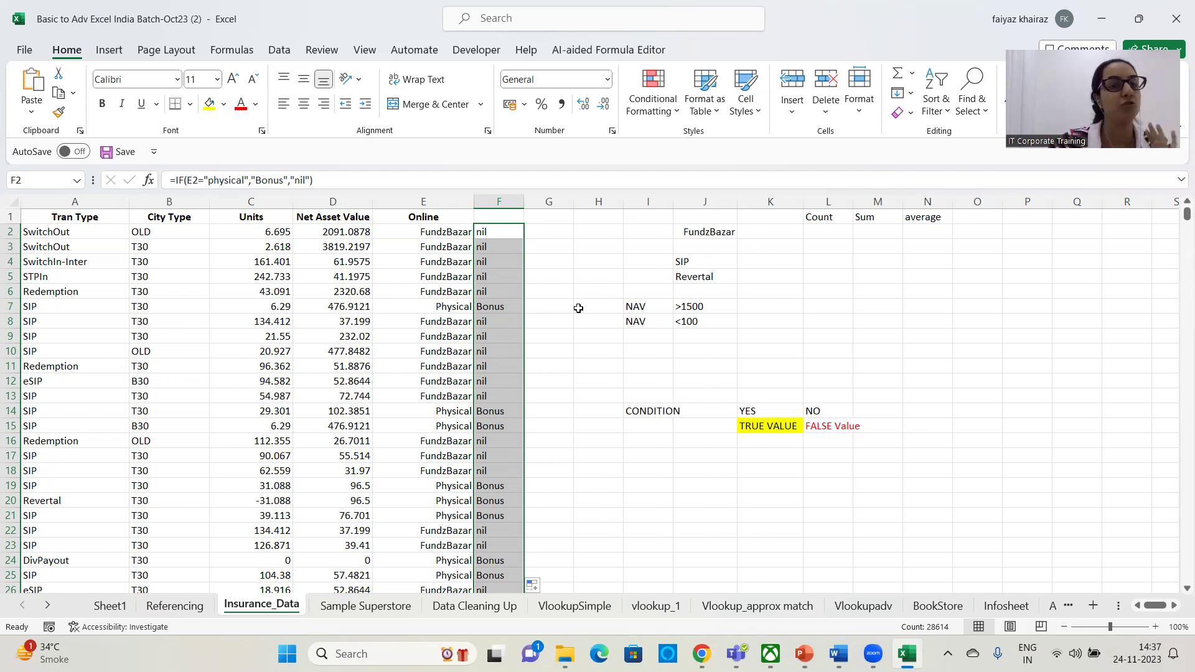
left_click_drag(374, 181, 127, 182)
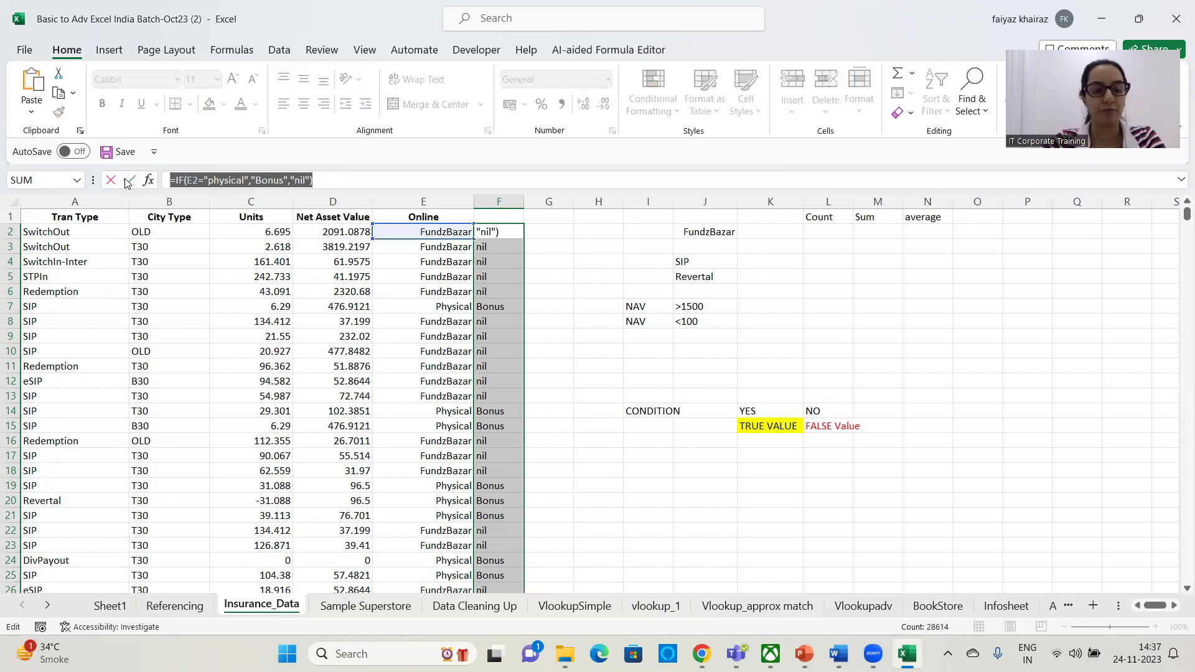
left_click(539, 624)
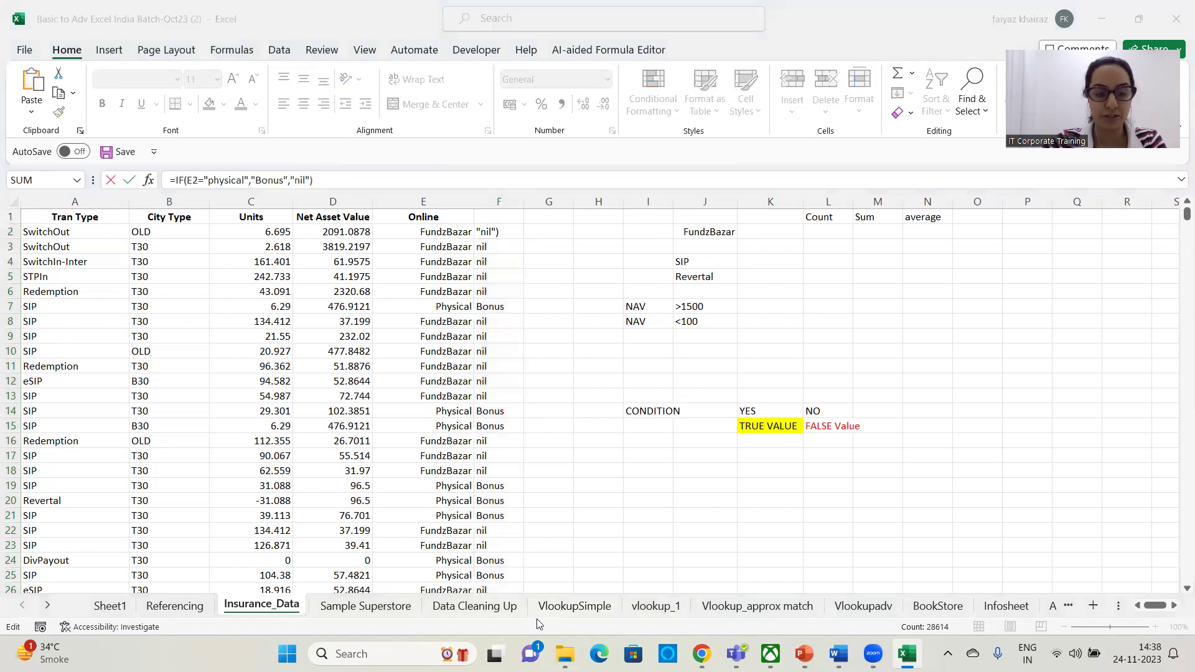
left_click(573, 245)
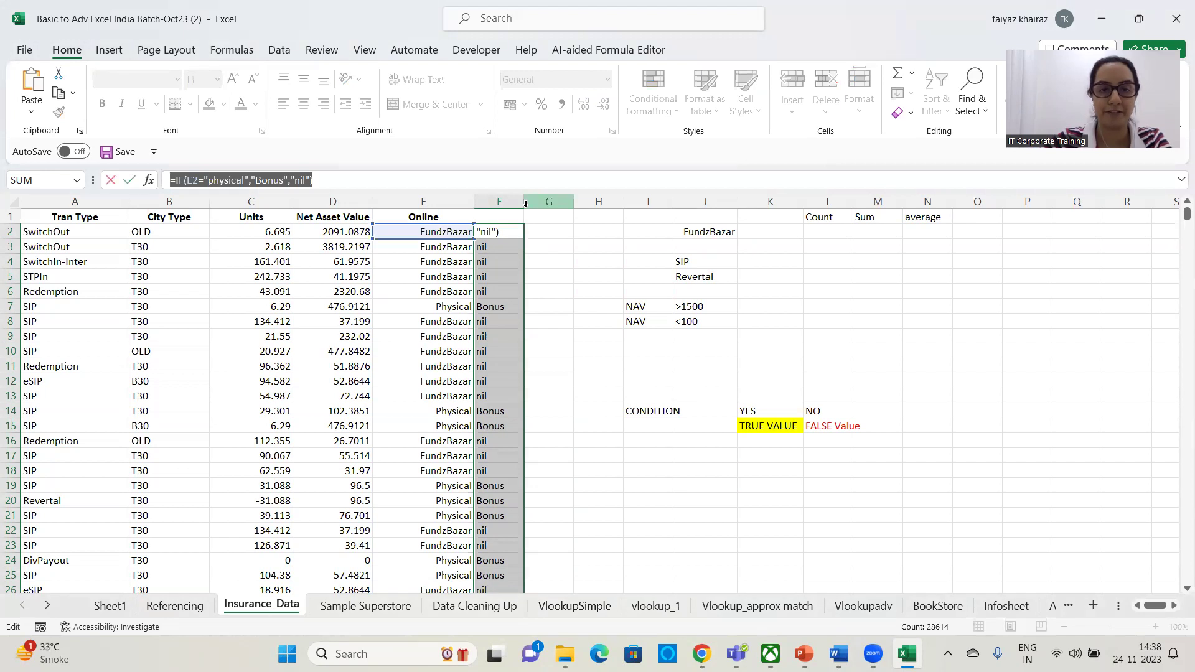
key("ctrl+Return")
key("Delete")
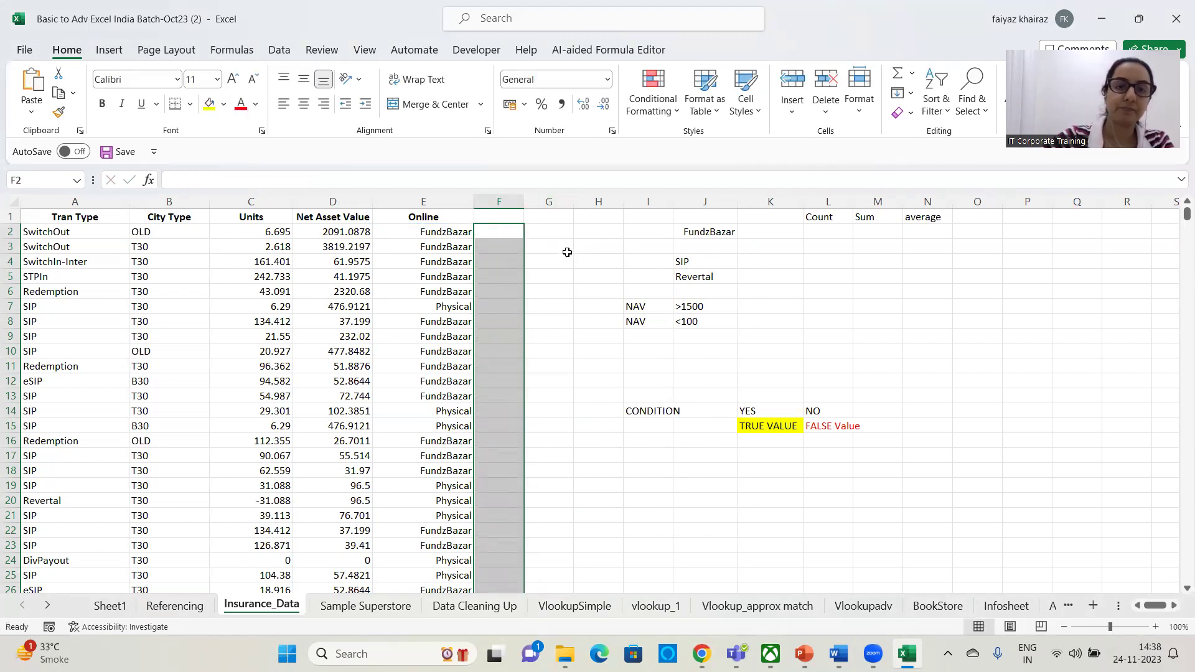
Begin a new IF formula in F2 that tests whether E2 equals "physical".
left_click(502, 227)
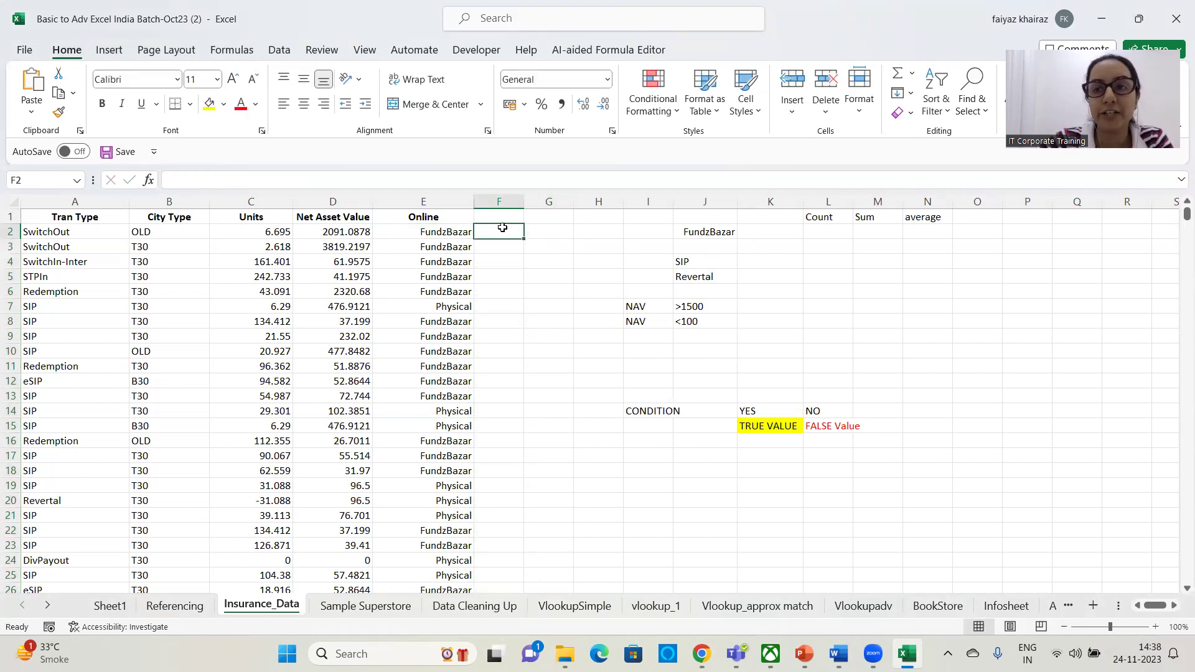
type("=")
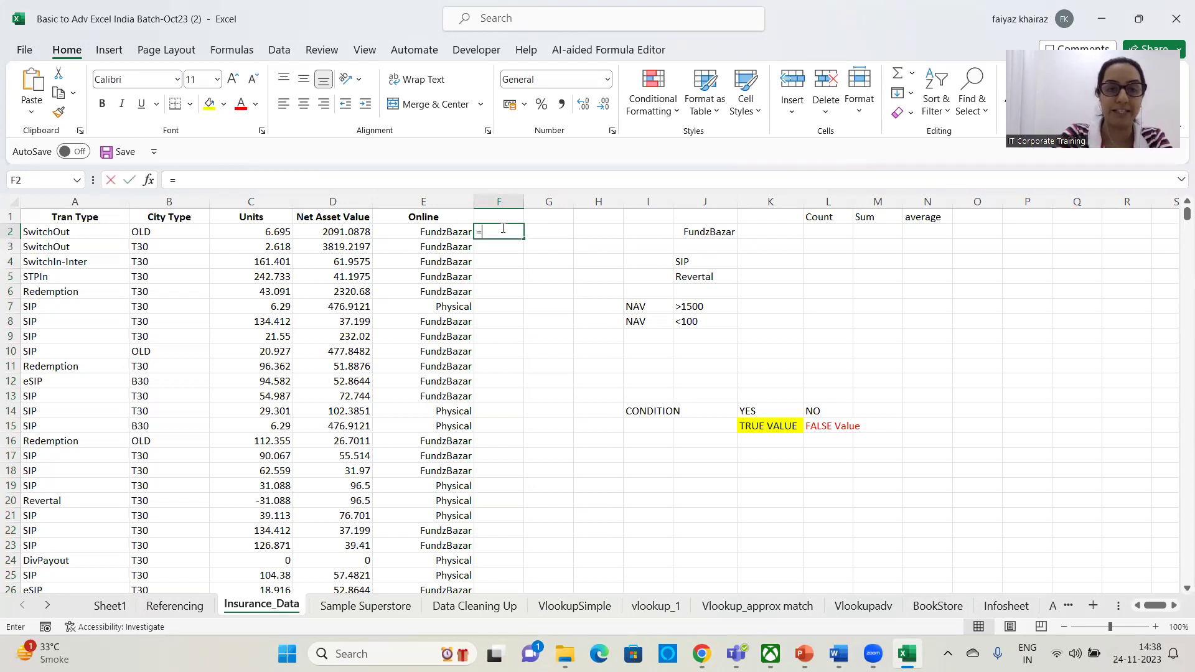
type("if(")
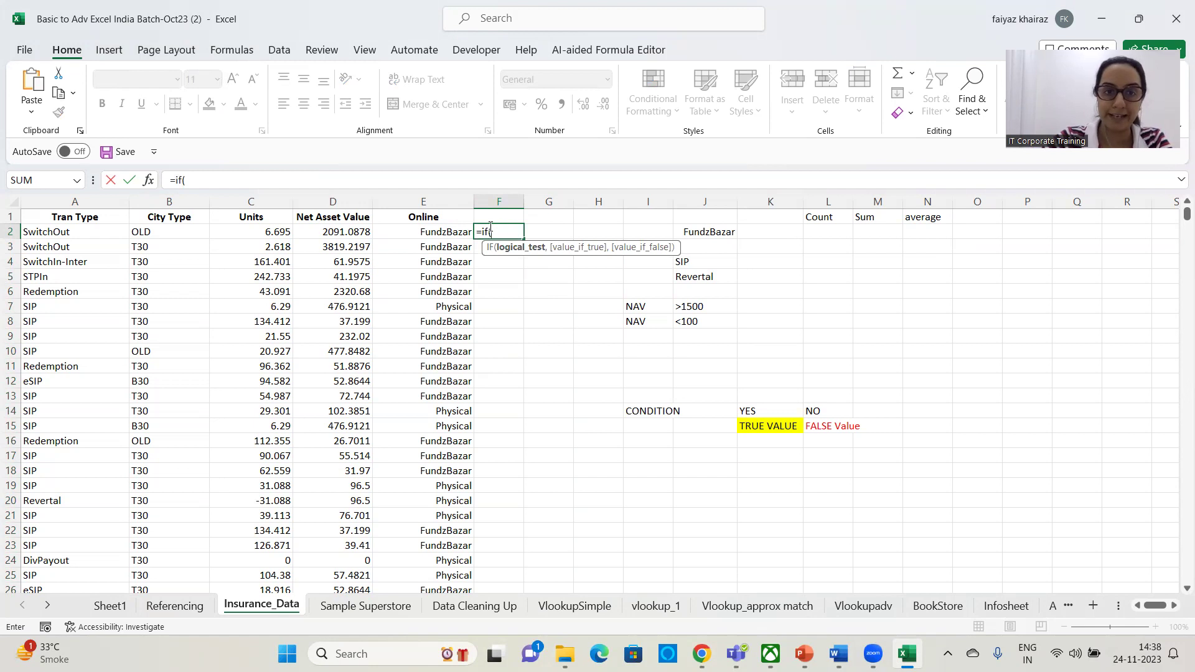
left_click(453, 234)
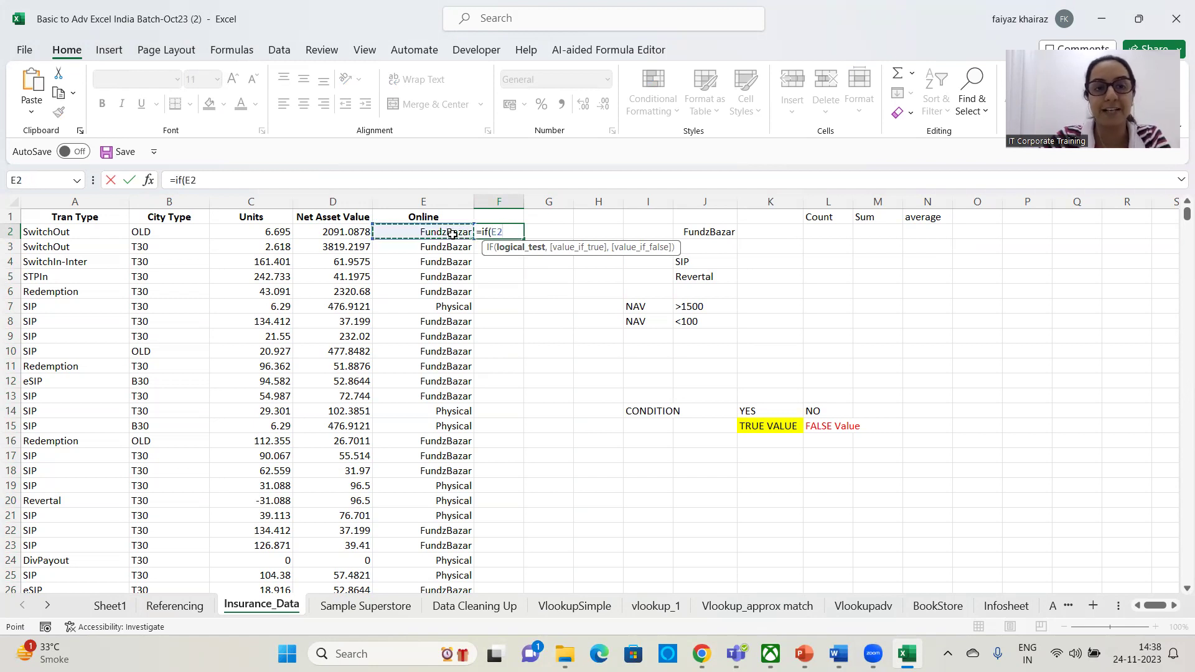
type("=\"physical")
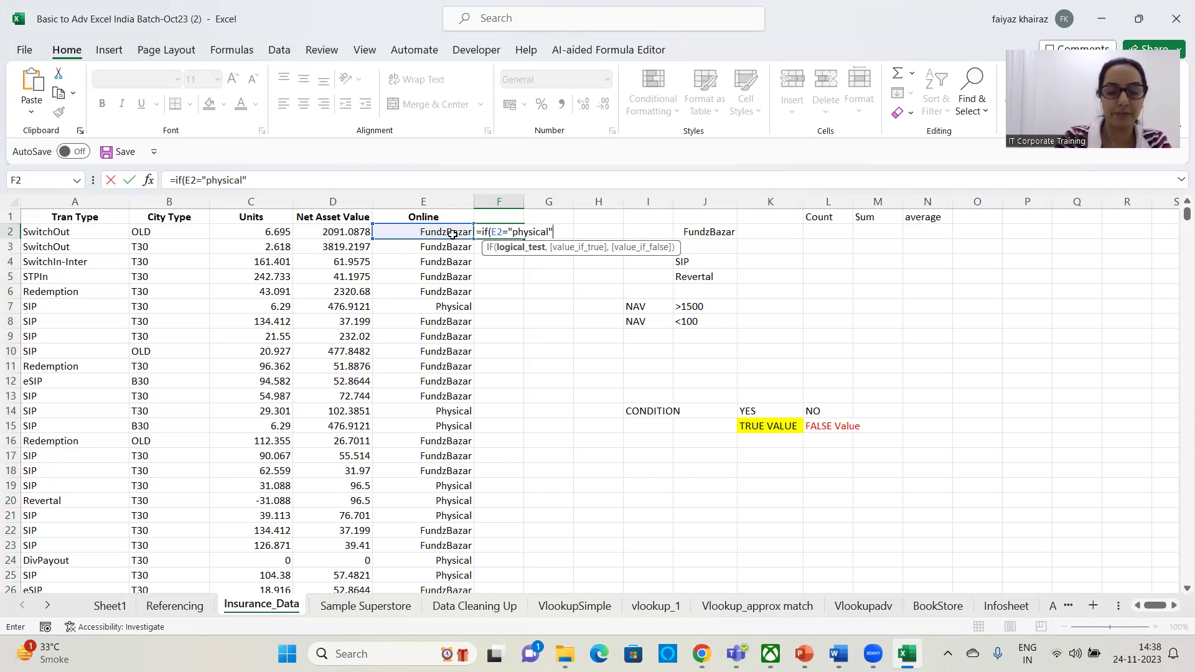
Finish the F2 formula with "bonus" as the true value and "none" as the false value, and fill it down column F.
type(",")
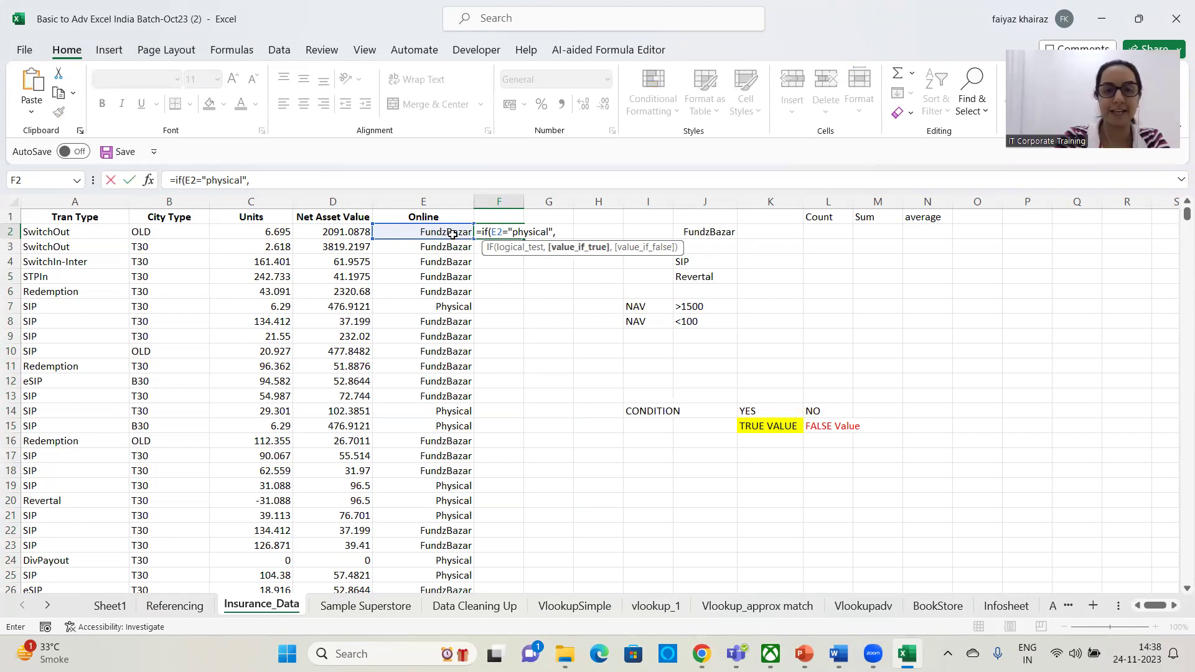
type("\"bonus")
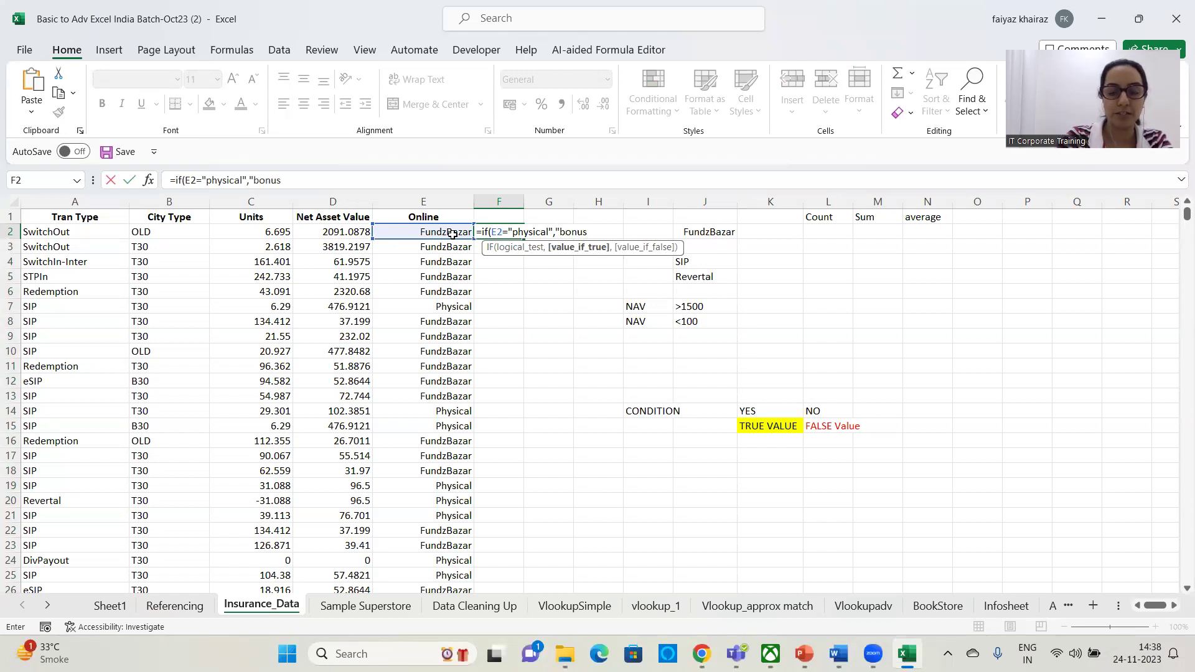
type("\"")
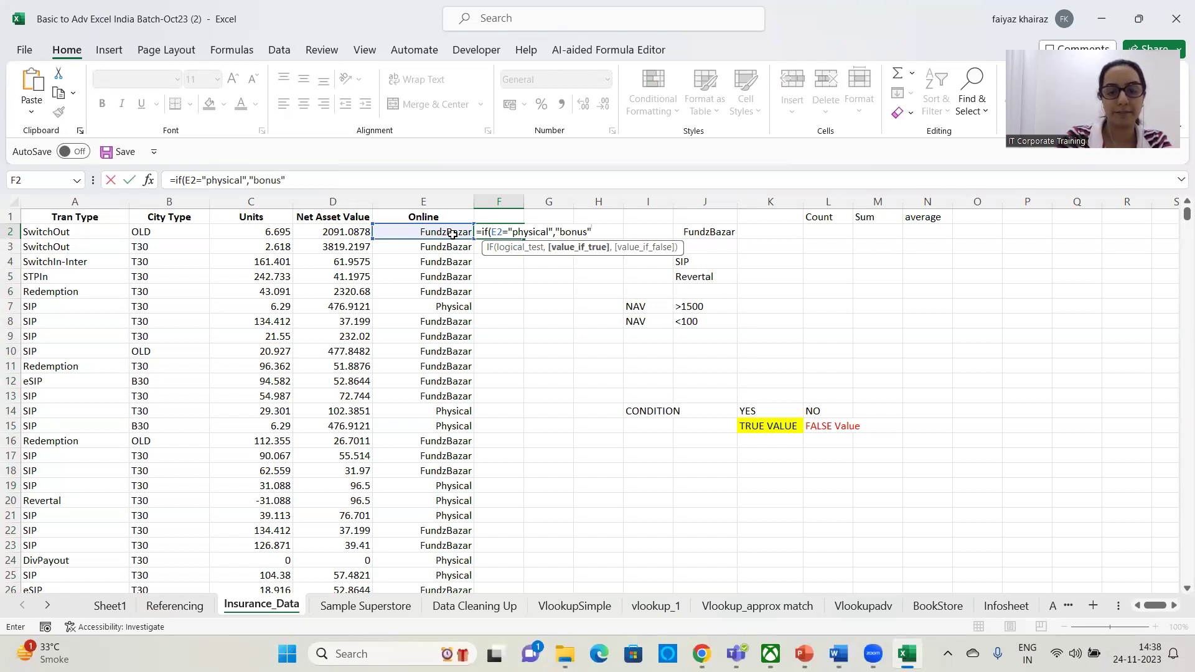
type(",")
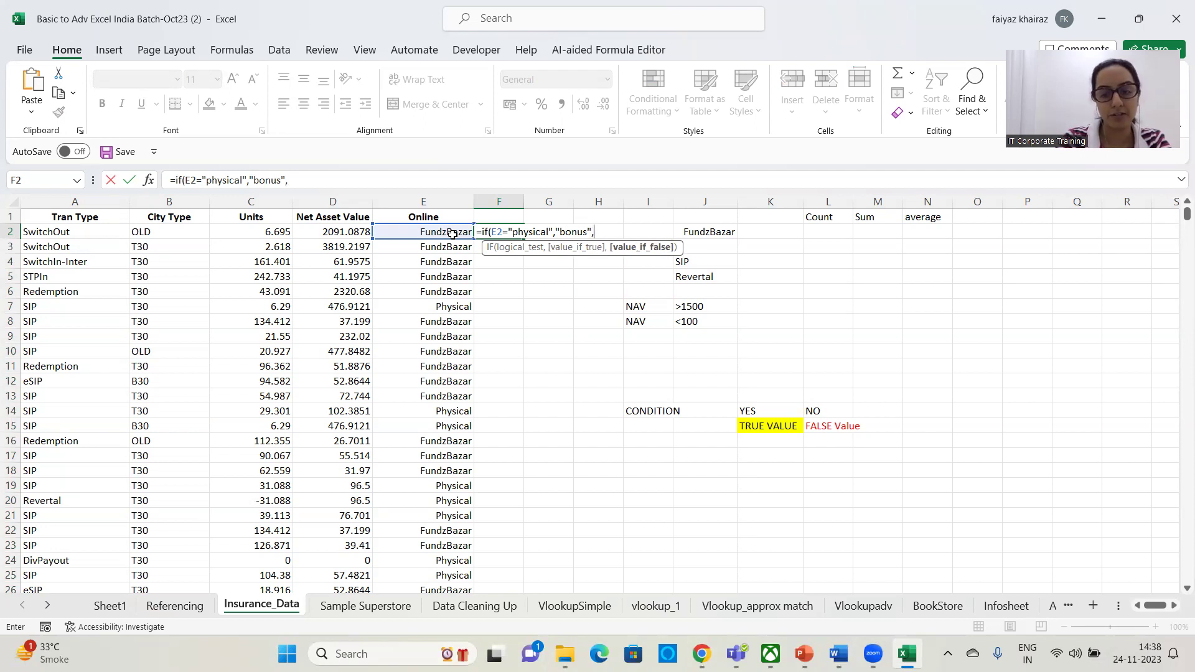
type("\"")
type("n")
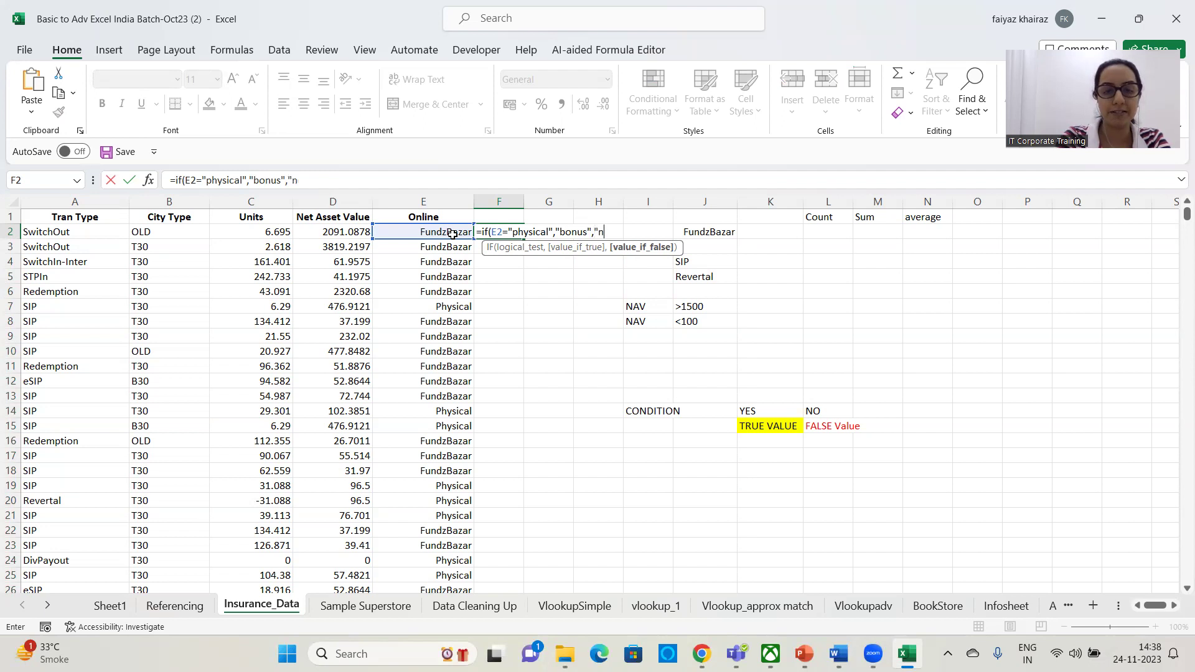
type("one\"")
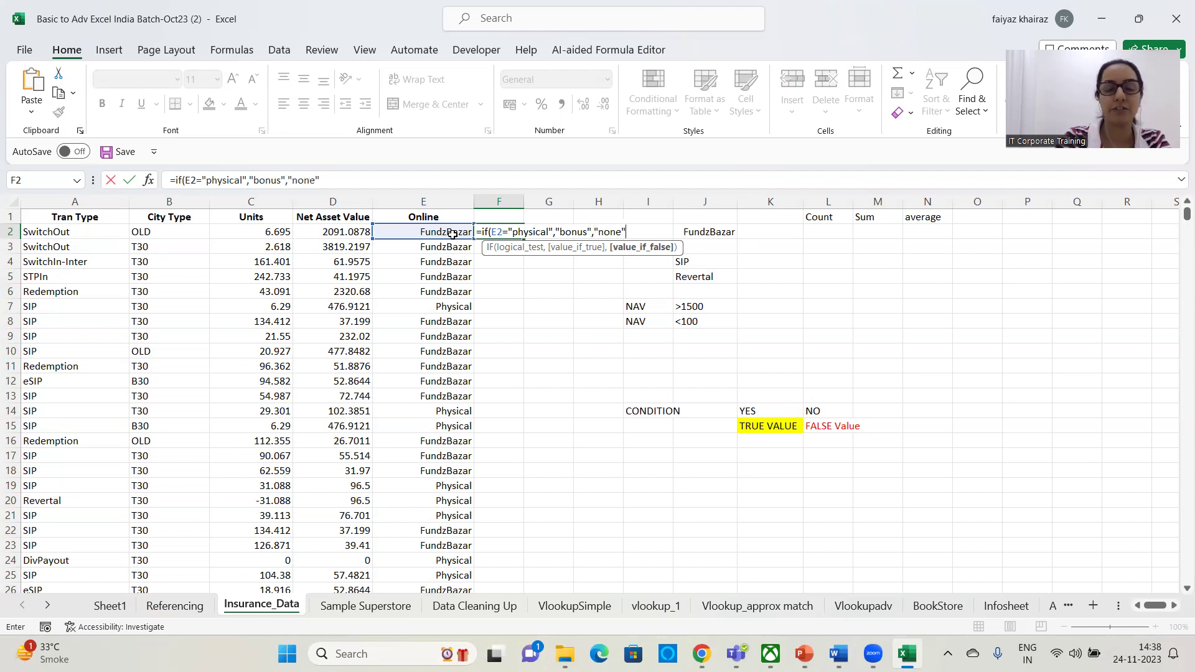
type(")")
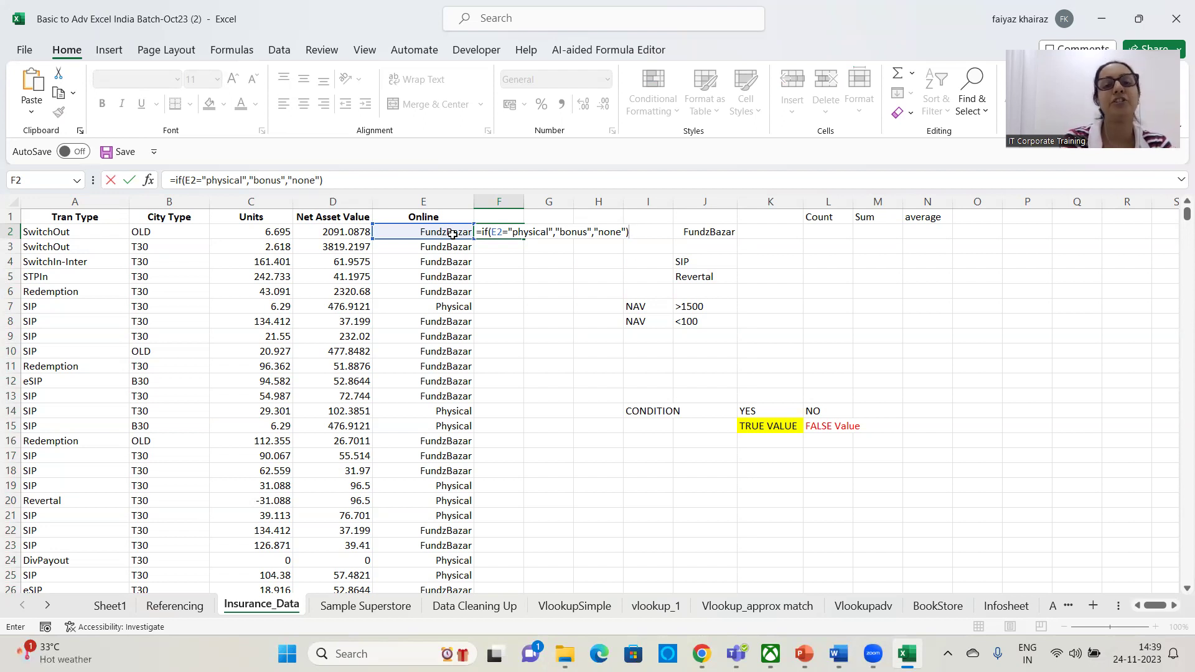
key("ctrl+Return")
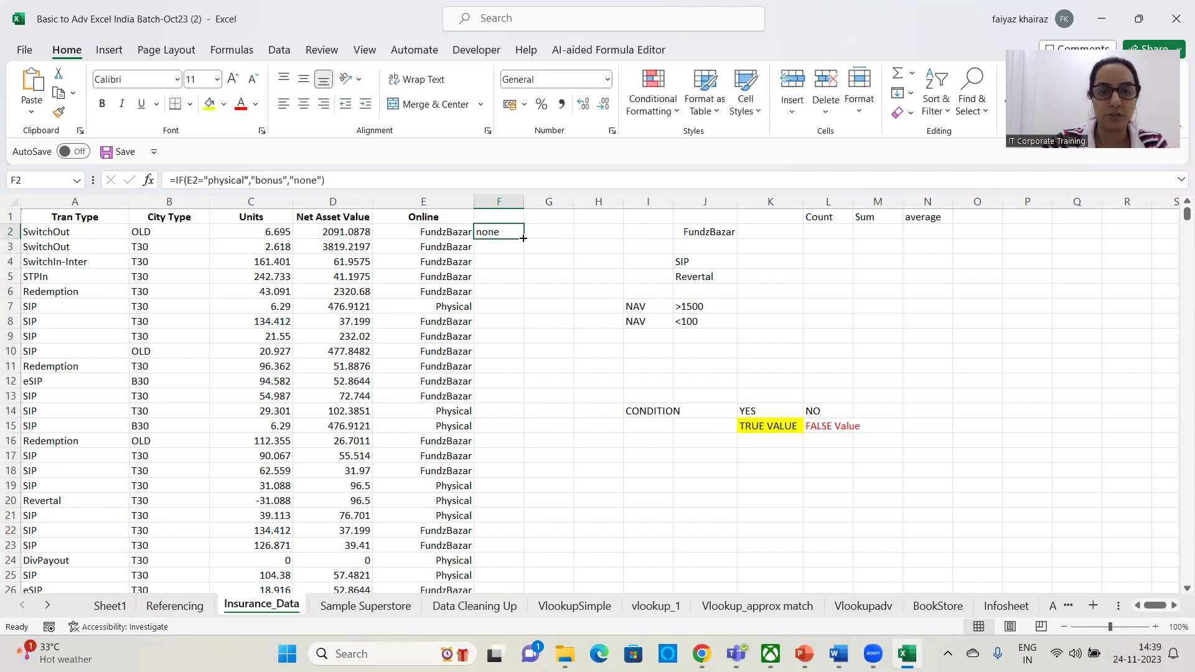
double_click(524, 239)
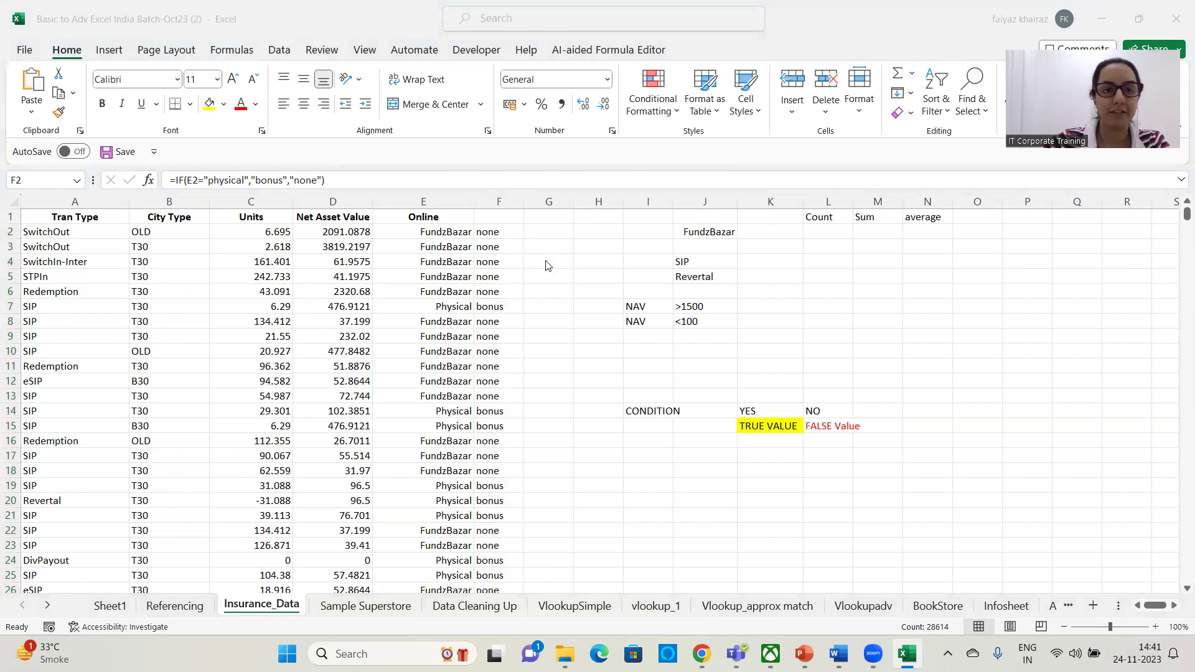
Enter the header "NAV >1000" in cell G1.
left_click(545, 230)
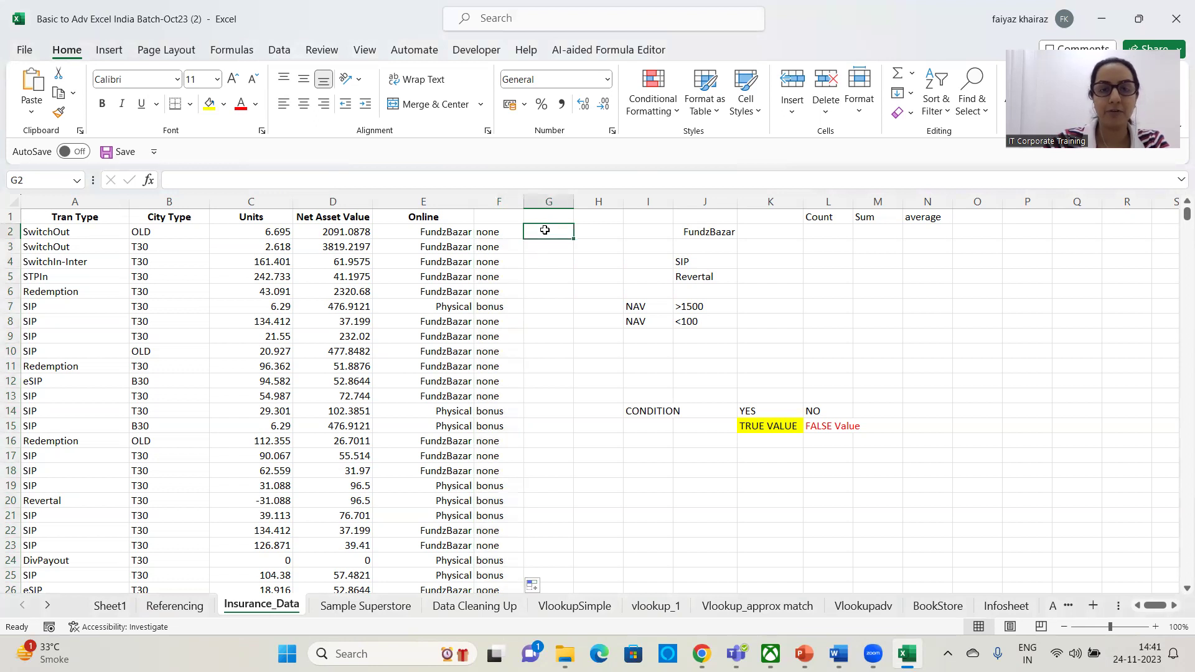
left_click(547, 217)
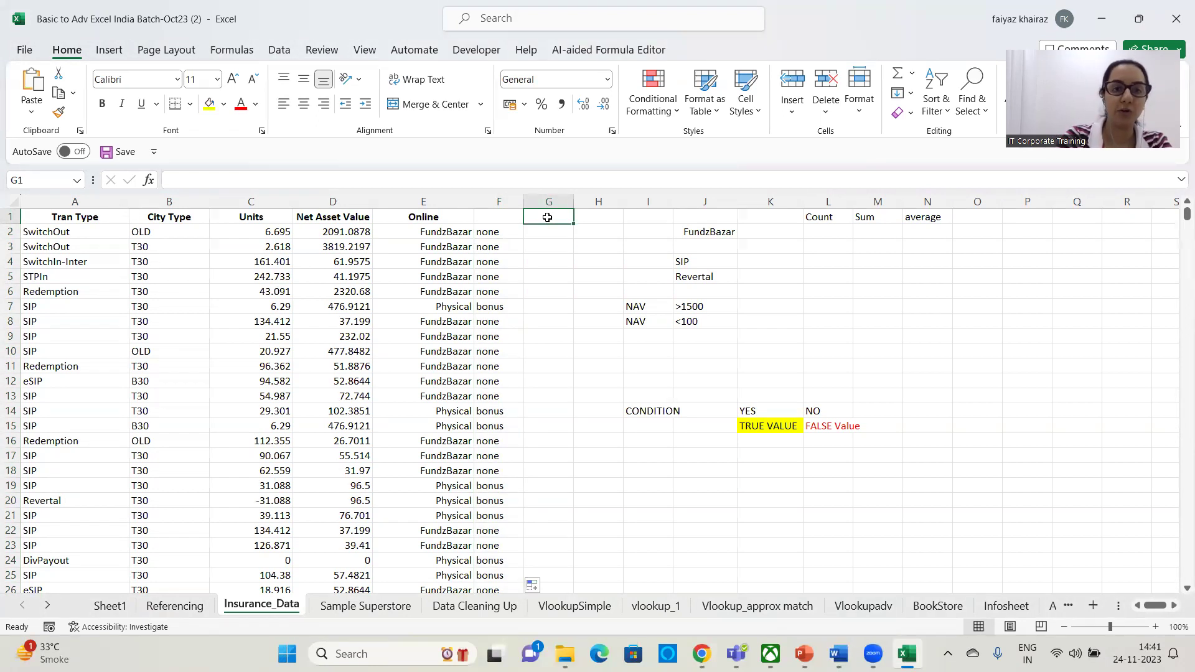
type("NA")
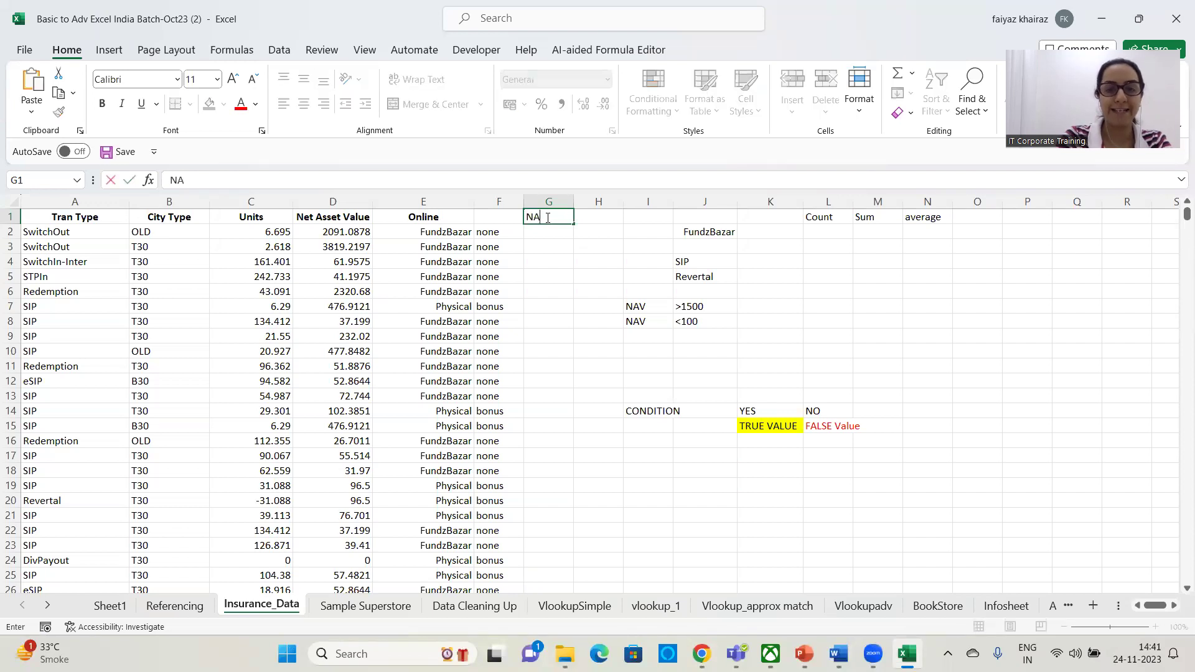
type("V >")
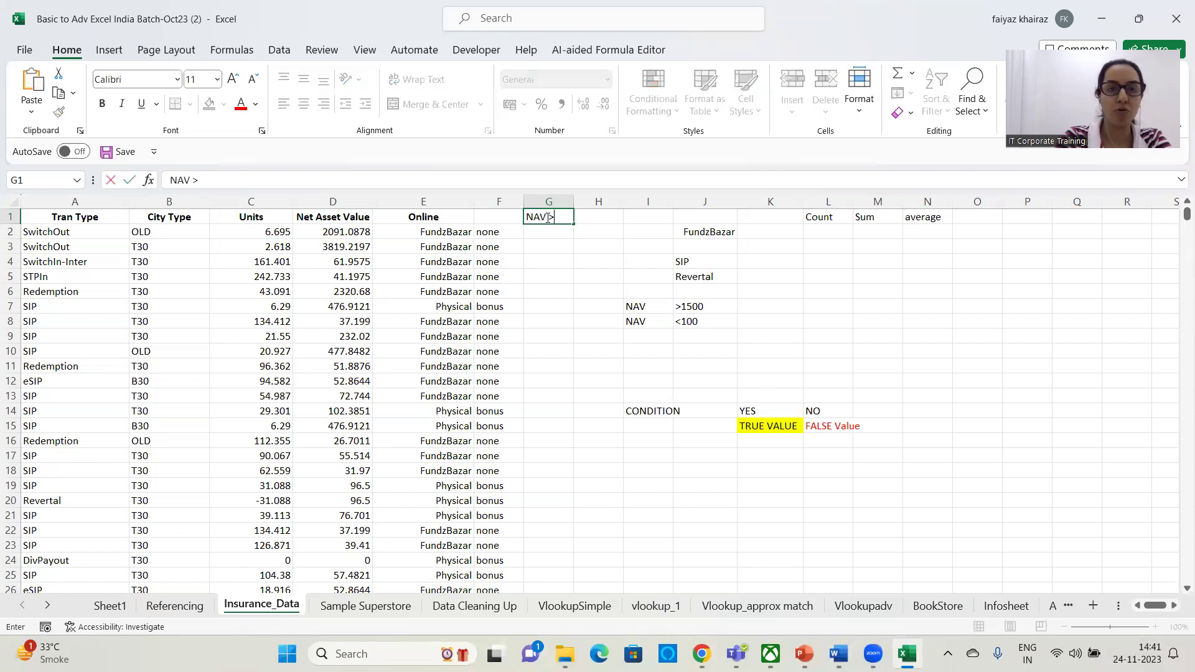
type("1000")
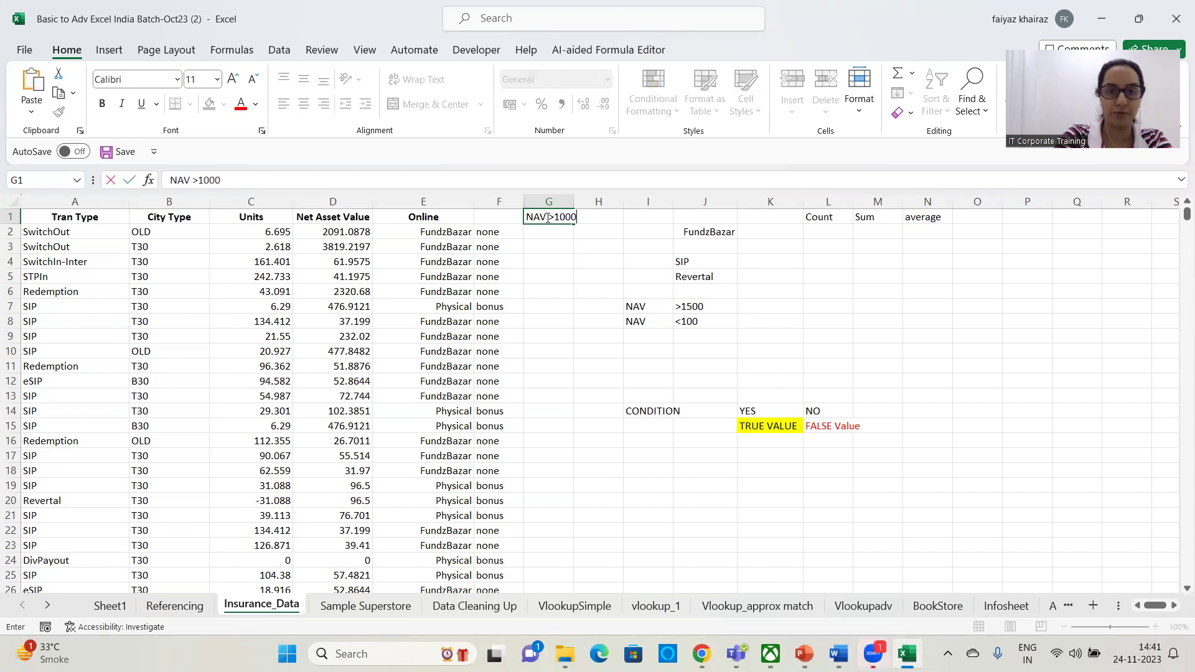
key("Return")
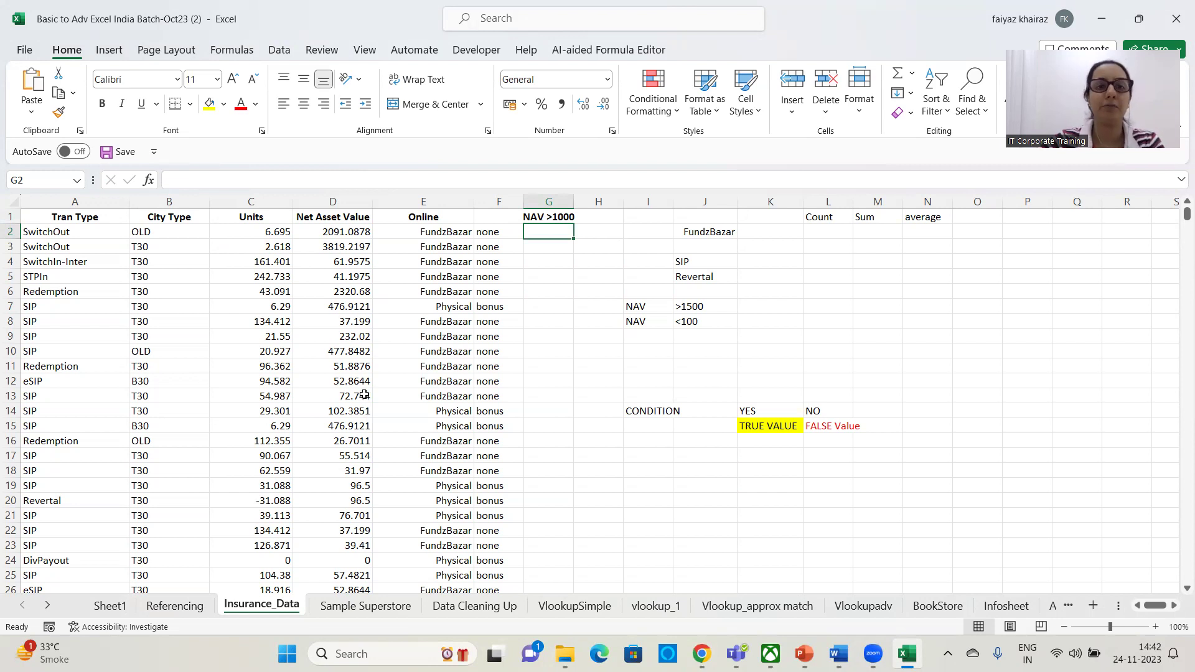
Begin an IF formula in G2 that tests whether the net asset value in D2 is greater than 1000.
type("=")
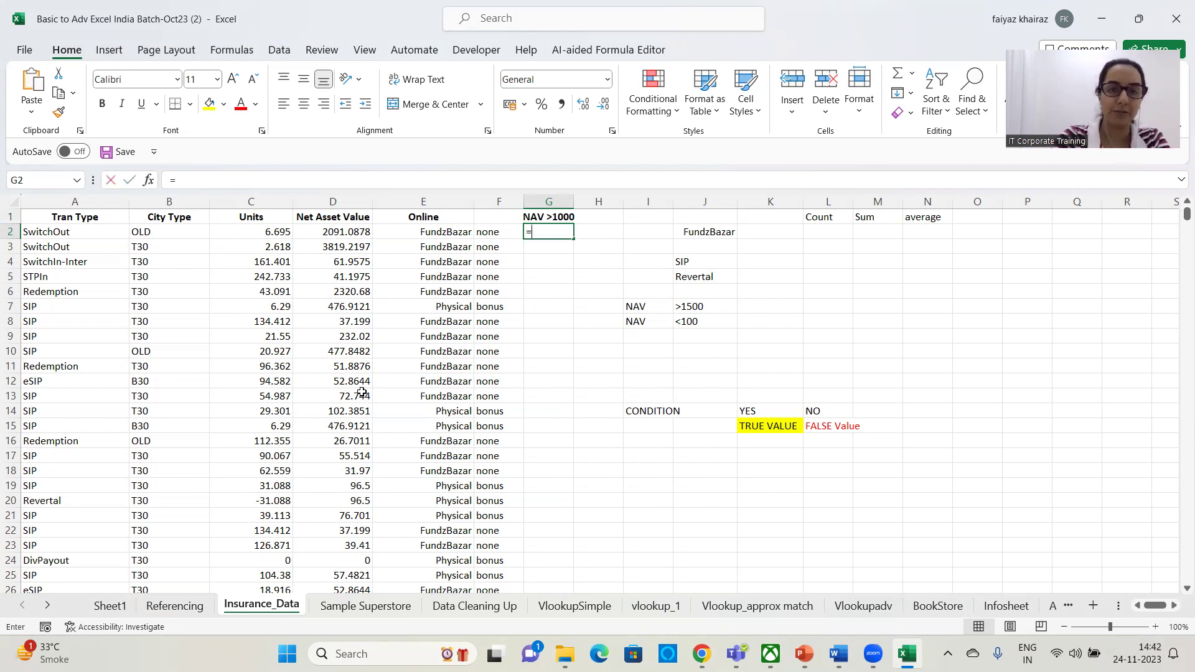
type("if")
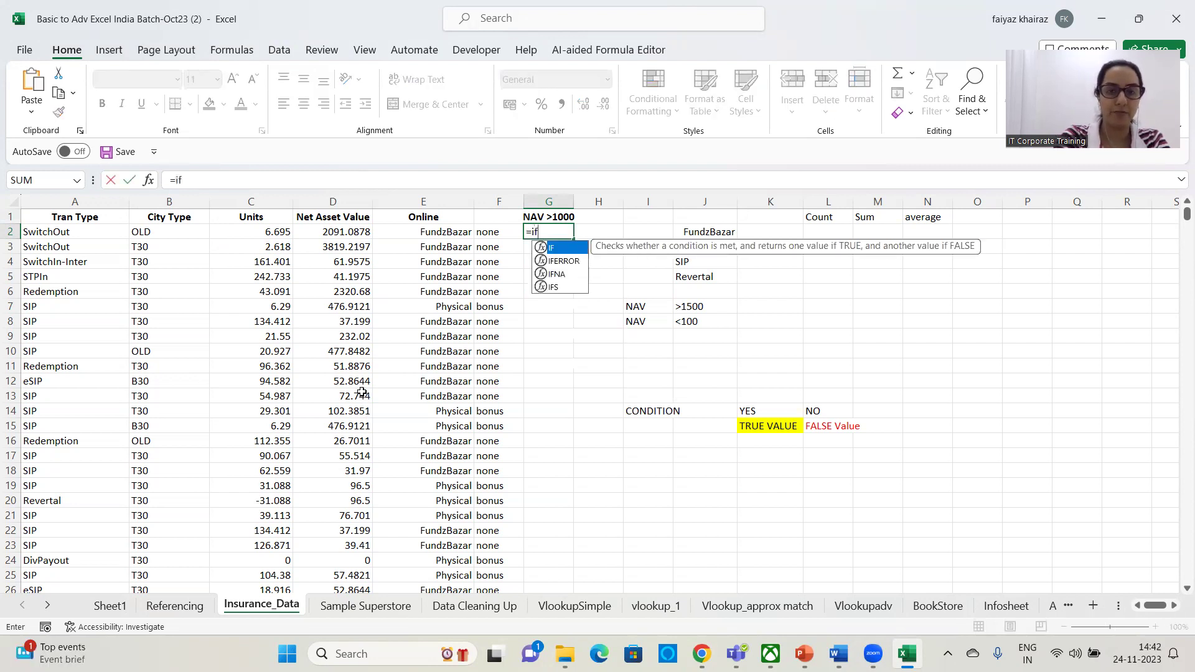
type("(")
left_click(352, 232)
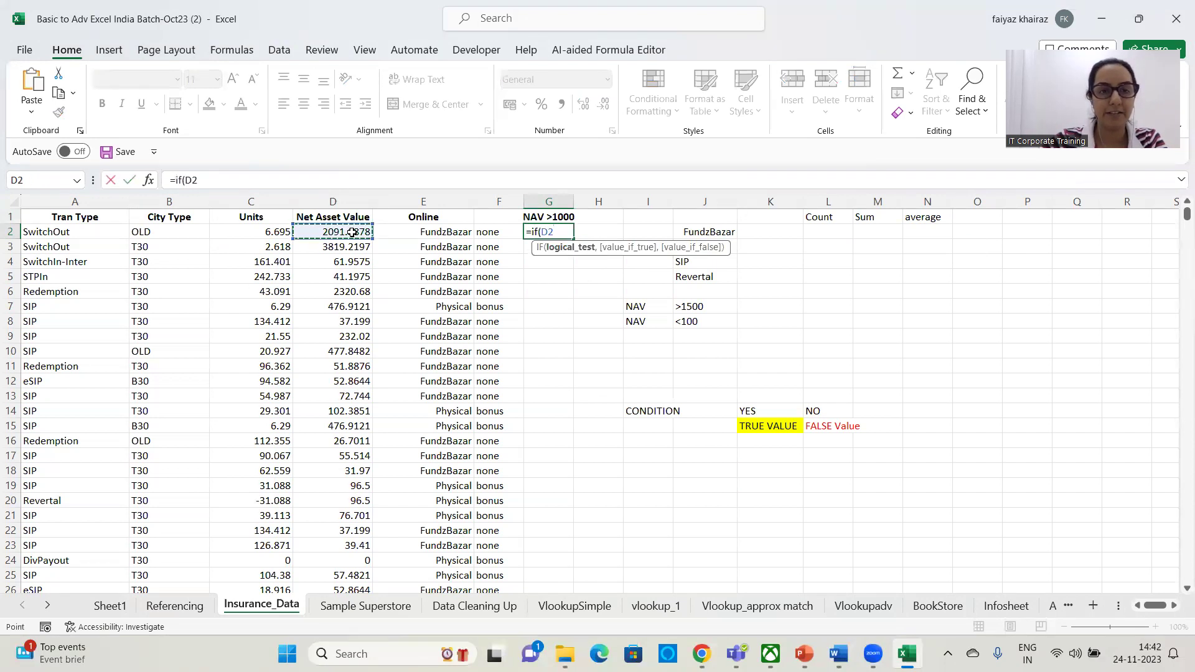
type(">1000")
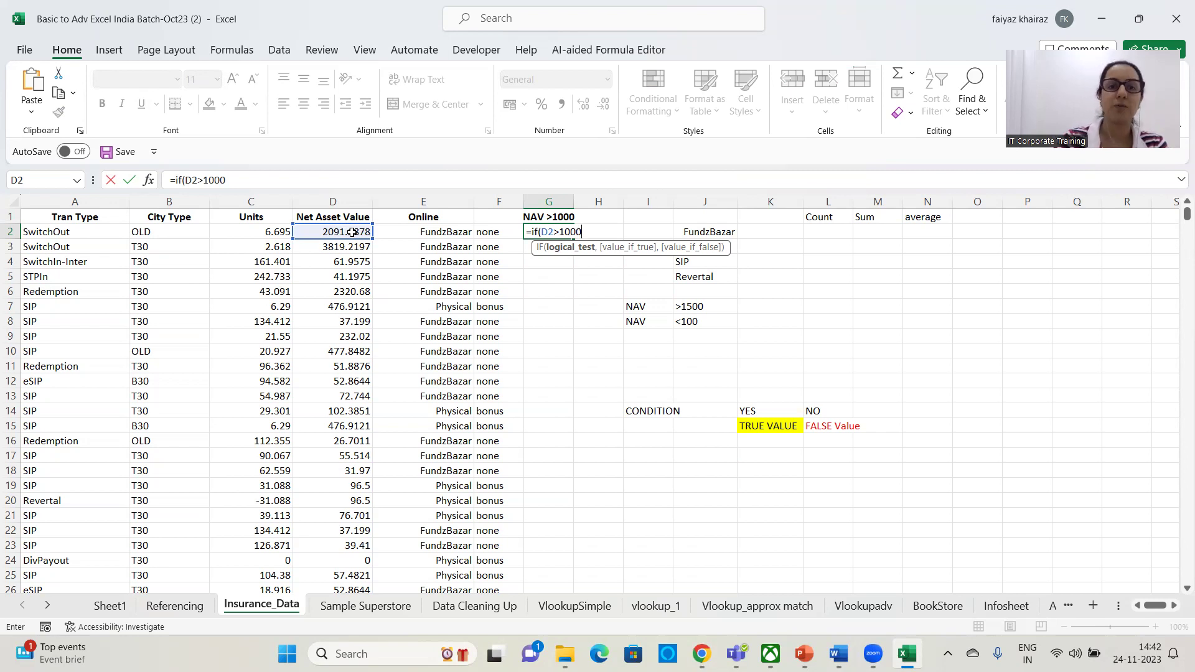
type(",")
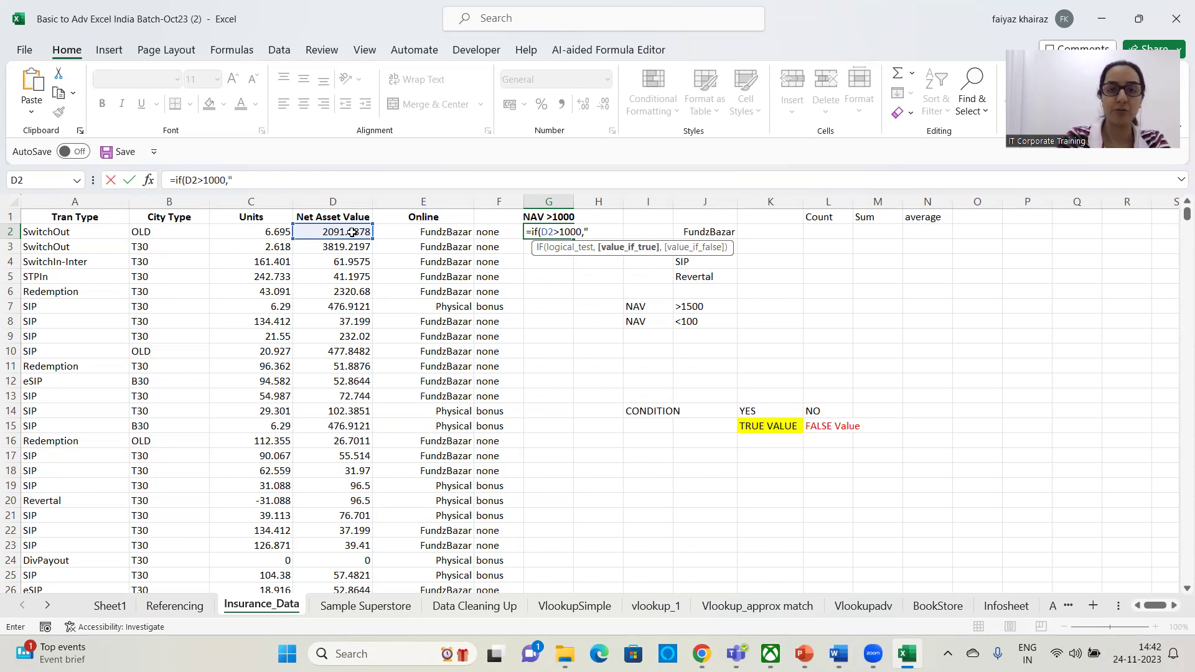
Finish the G2 formula with "TA" as the true value and D2 as the false value, and fill it down column G.
type("TA\"")
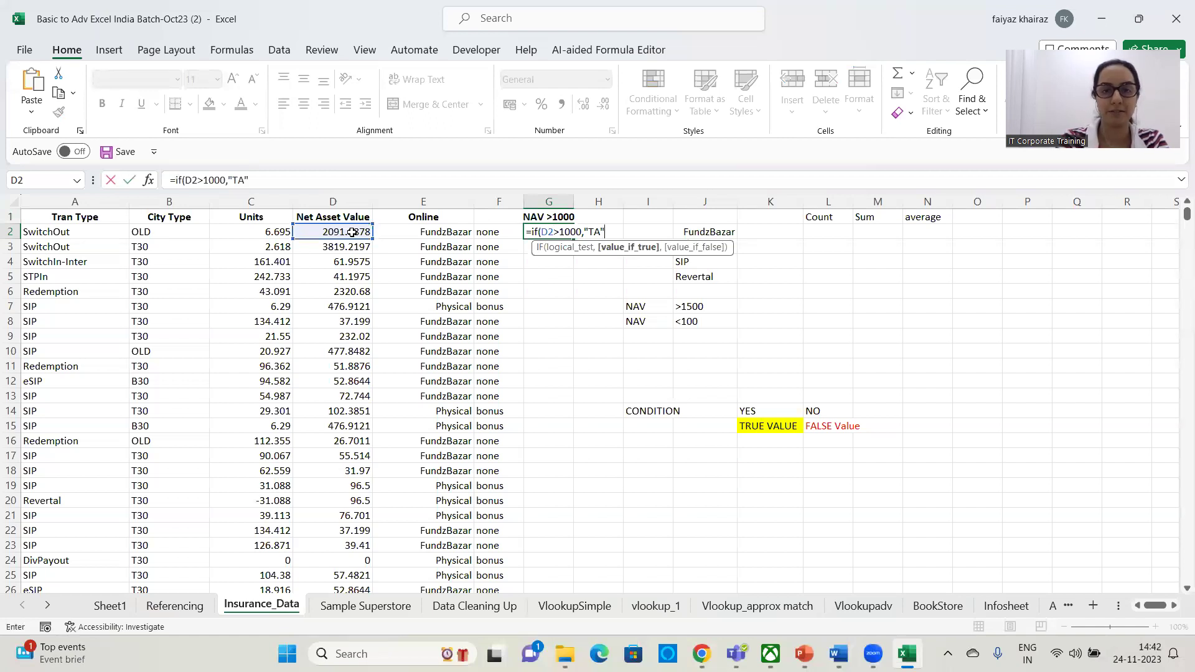
type(",")
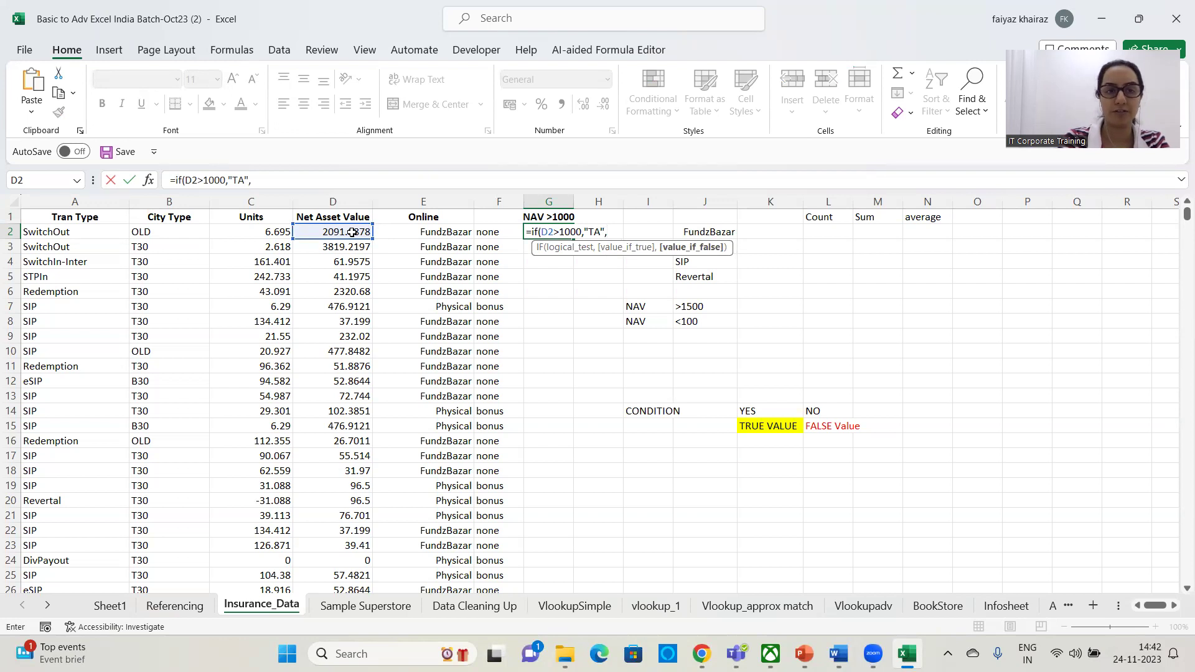
left_click(353, 232)
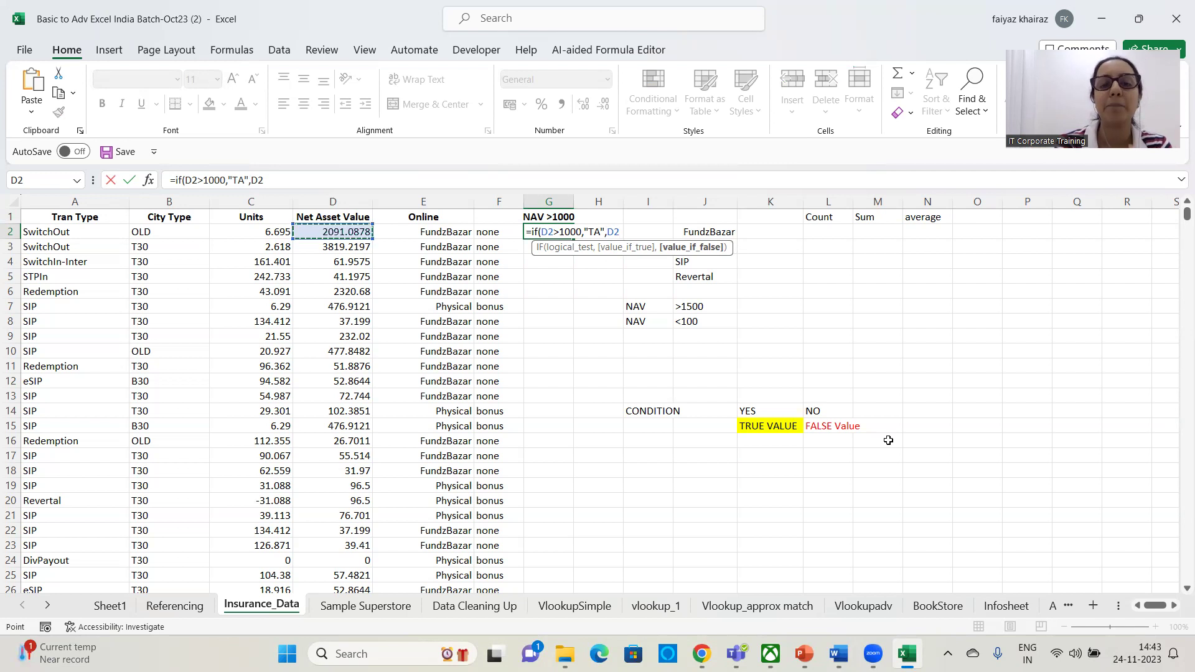
type(")")
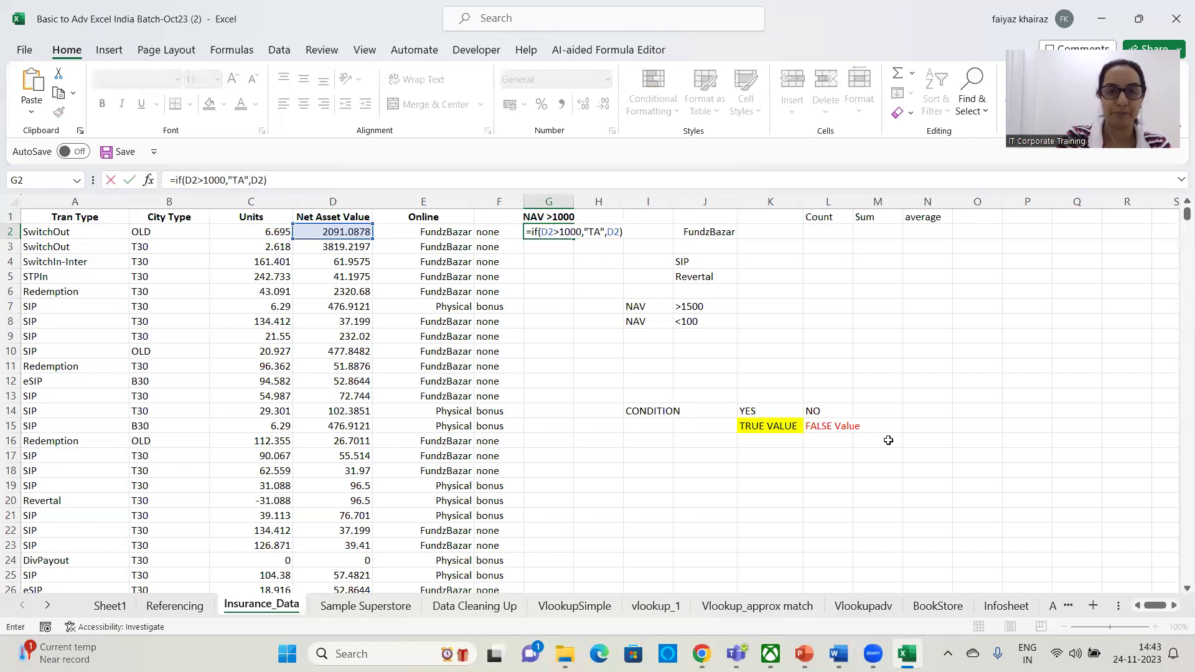
key("Return")
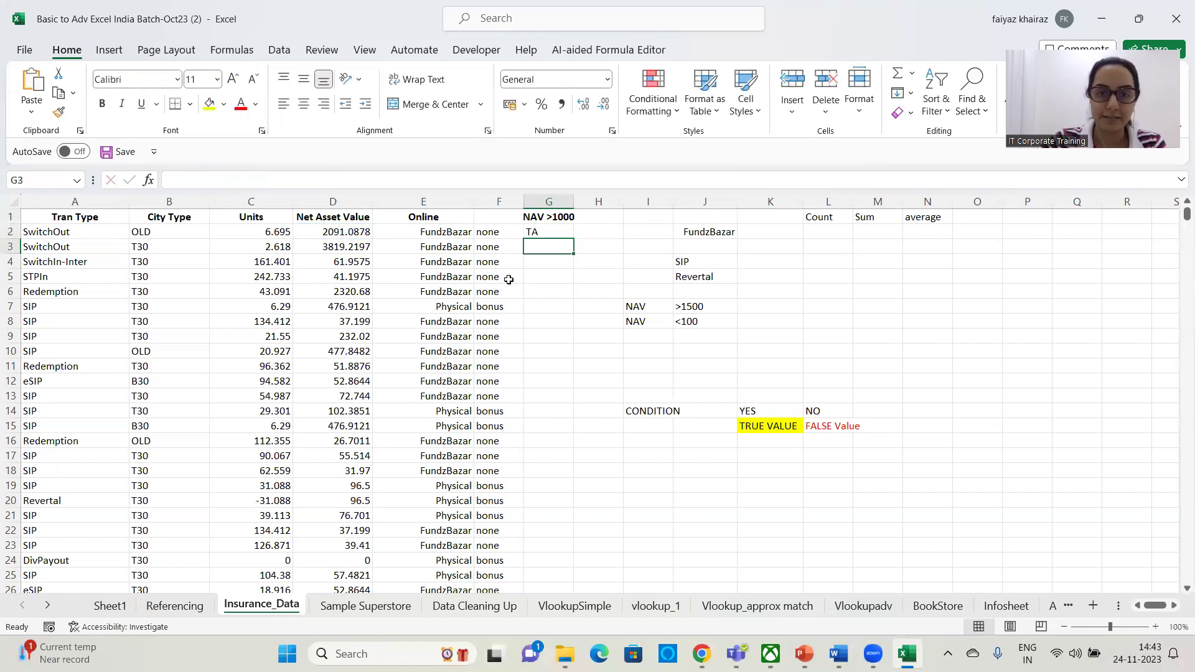
left_click(549, 234)
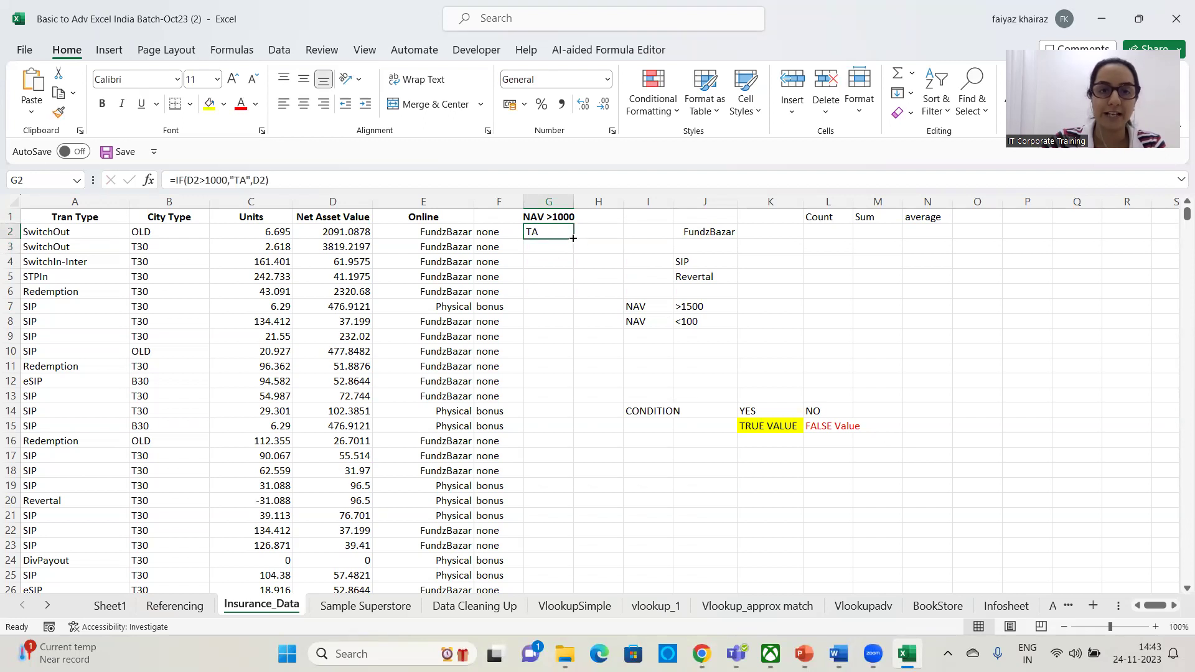
double_click(574, 240)
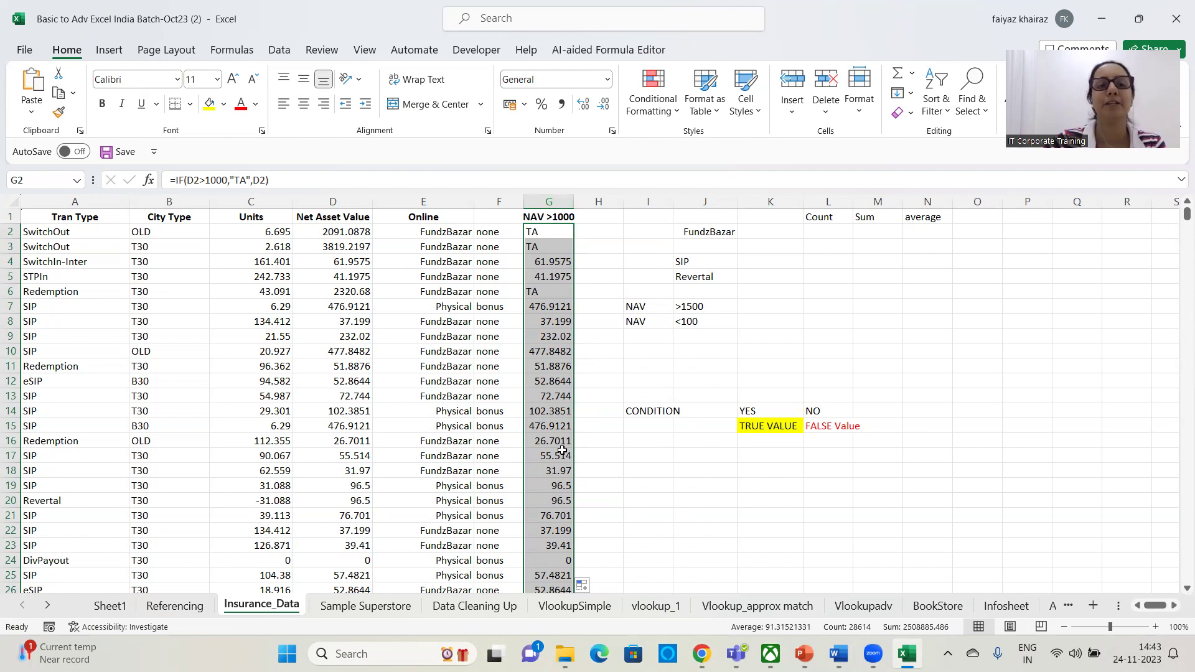
Examine the text of the IF formula in G2 and leave it as entered.
left_click(326, 180)
left_click_drag(269, 180, 171, 180)
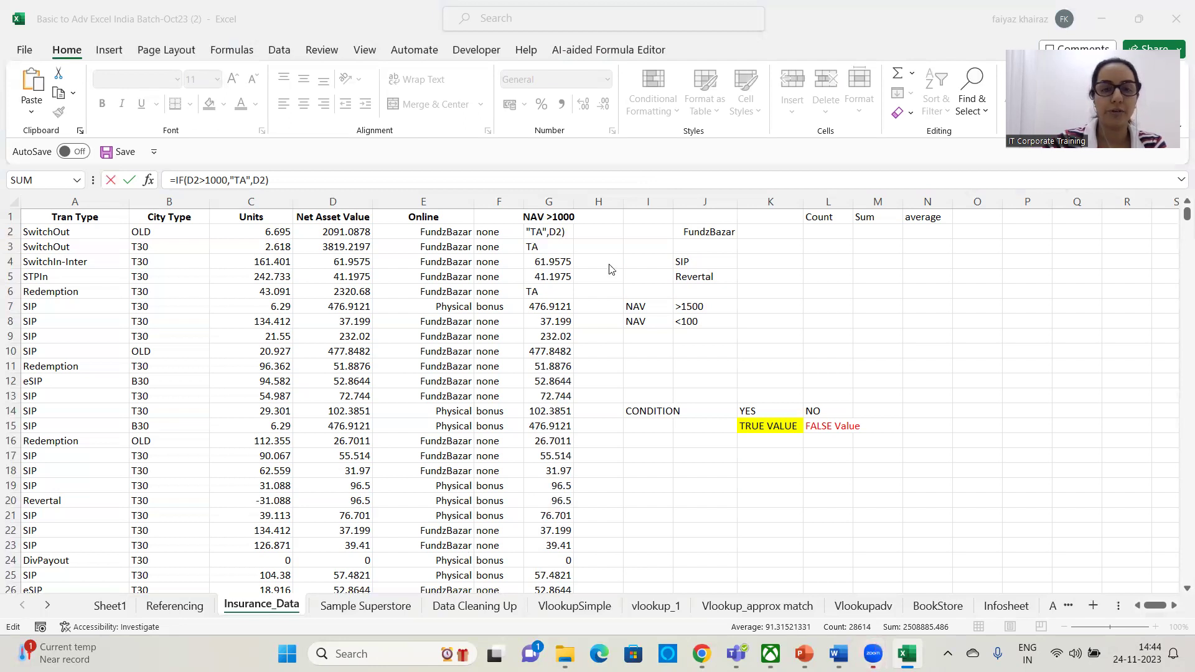
left_click(609, 234)
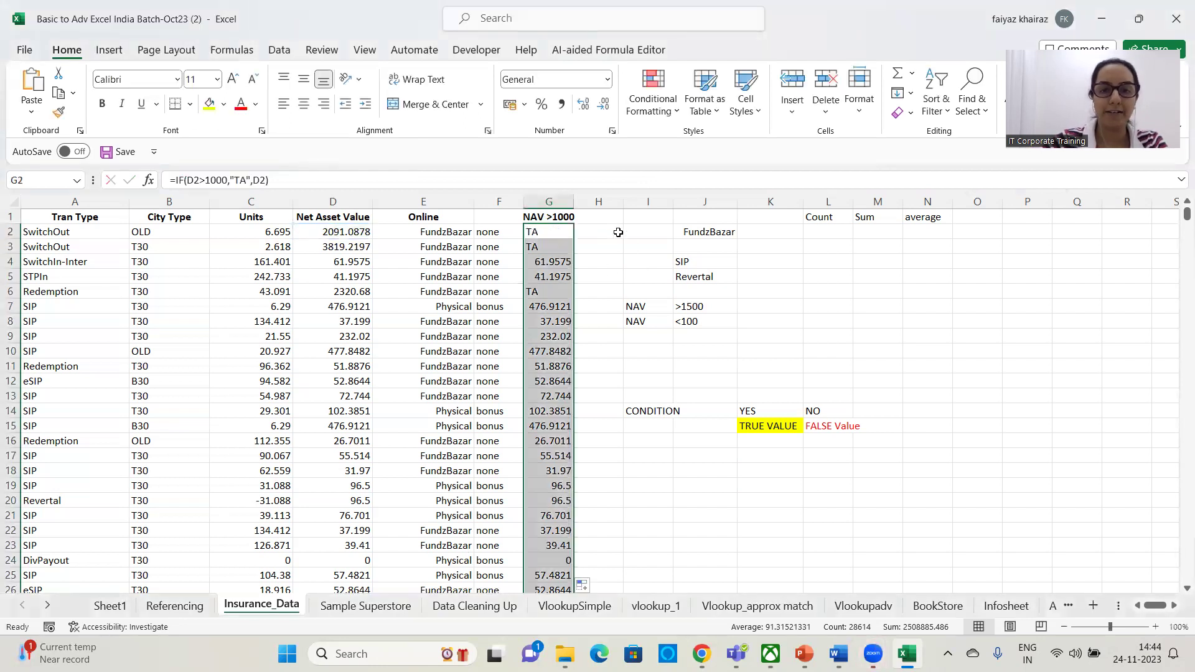
Enter the header "7.5% Bonus of the NAV" in H1 and widen column H to fit it.
left_click_drag(623, 202, 653, 201)
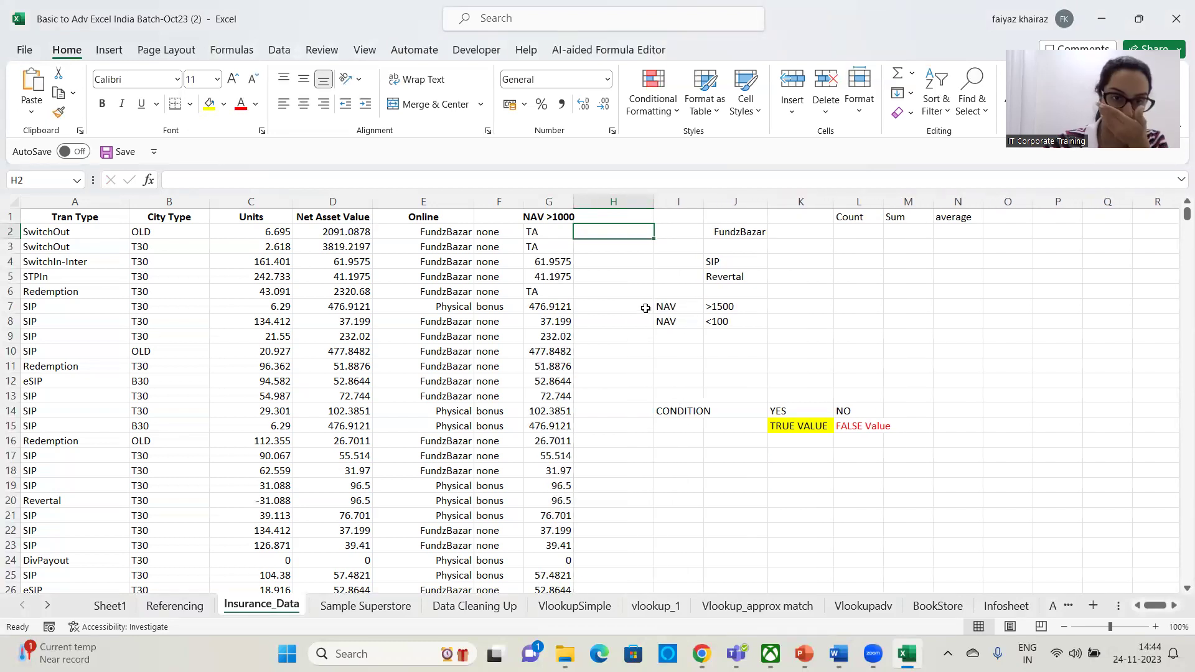
left_click(646, 215)
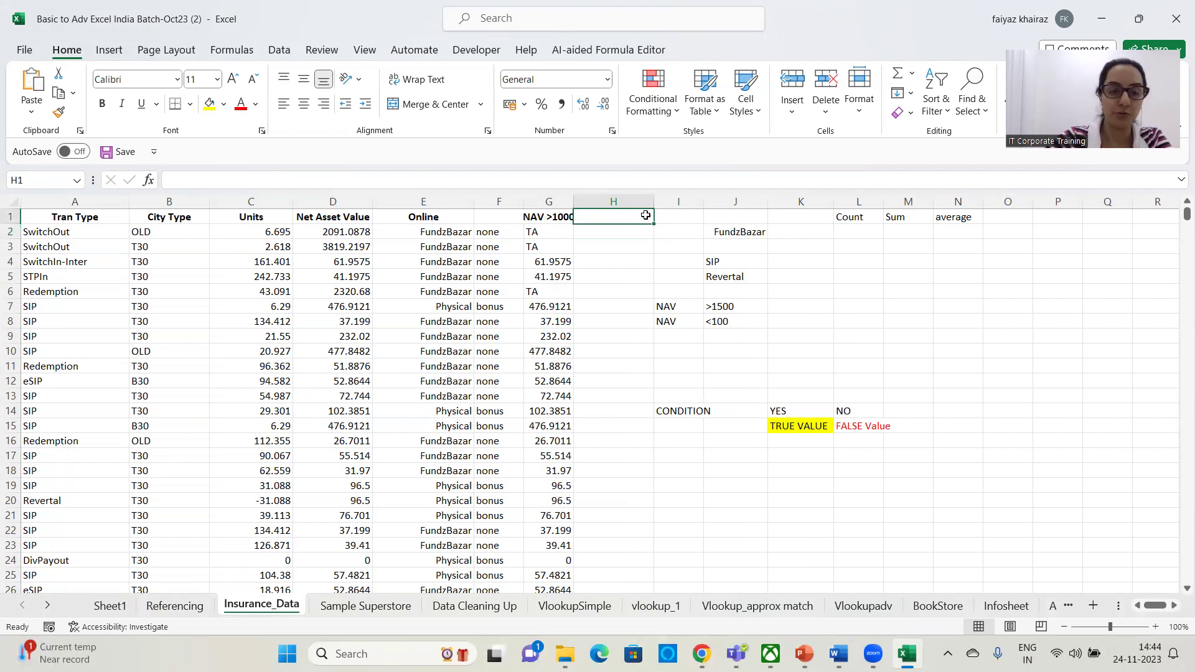
type("7.5%")
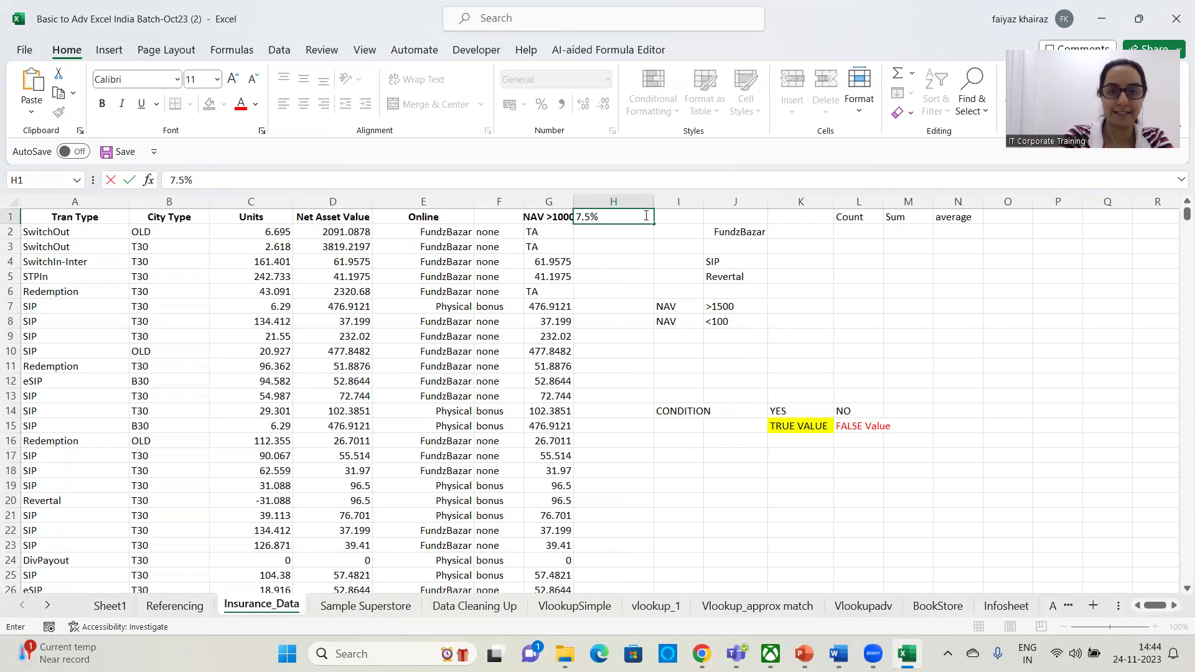
type(" Bonus")
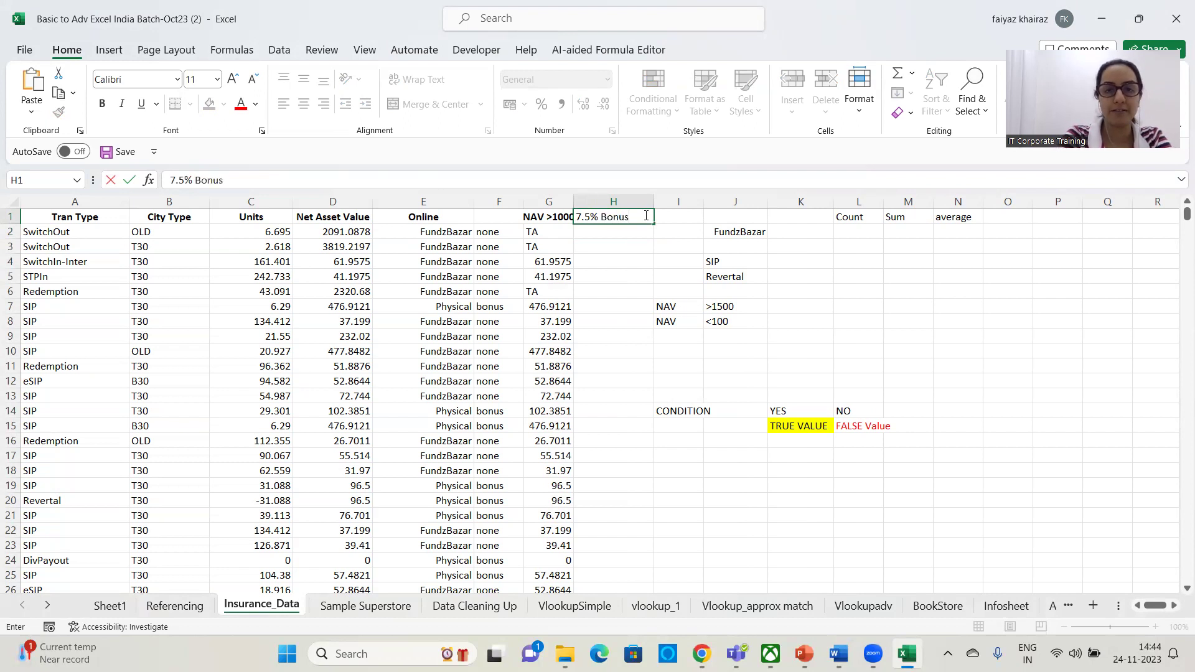
type(" of the NAC")
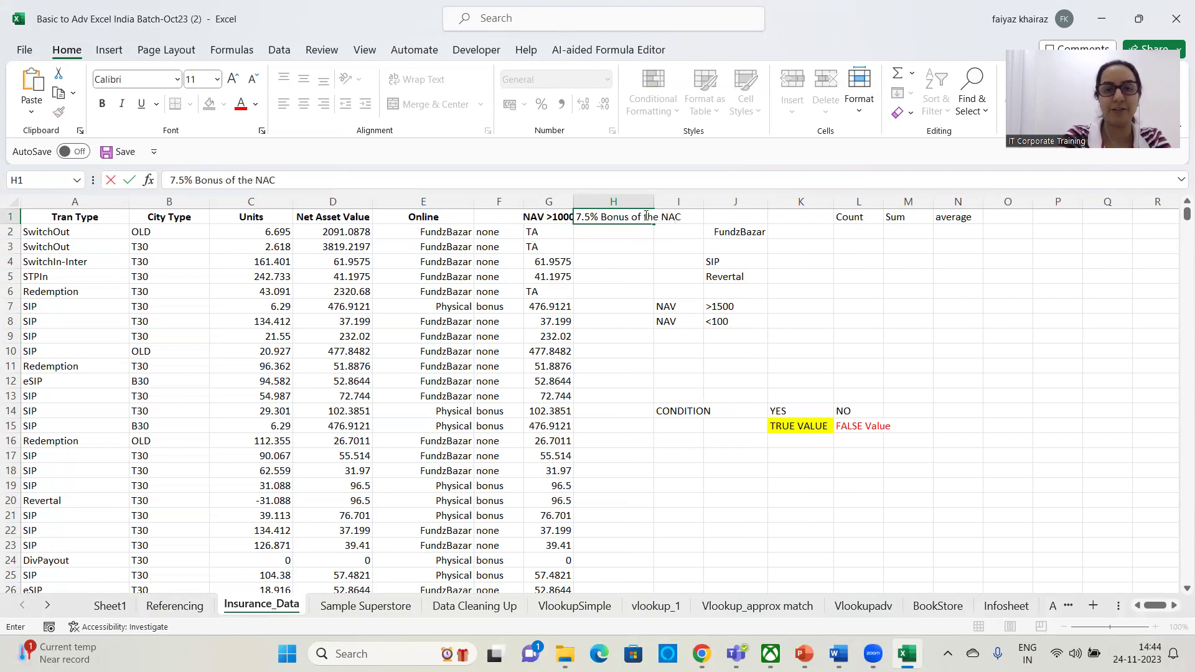
key("BackSpace")
type("V")
key("Return")
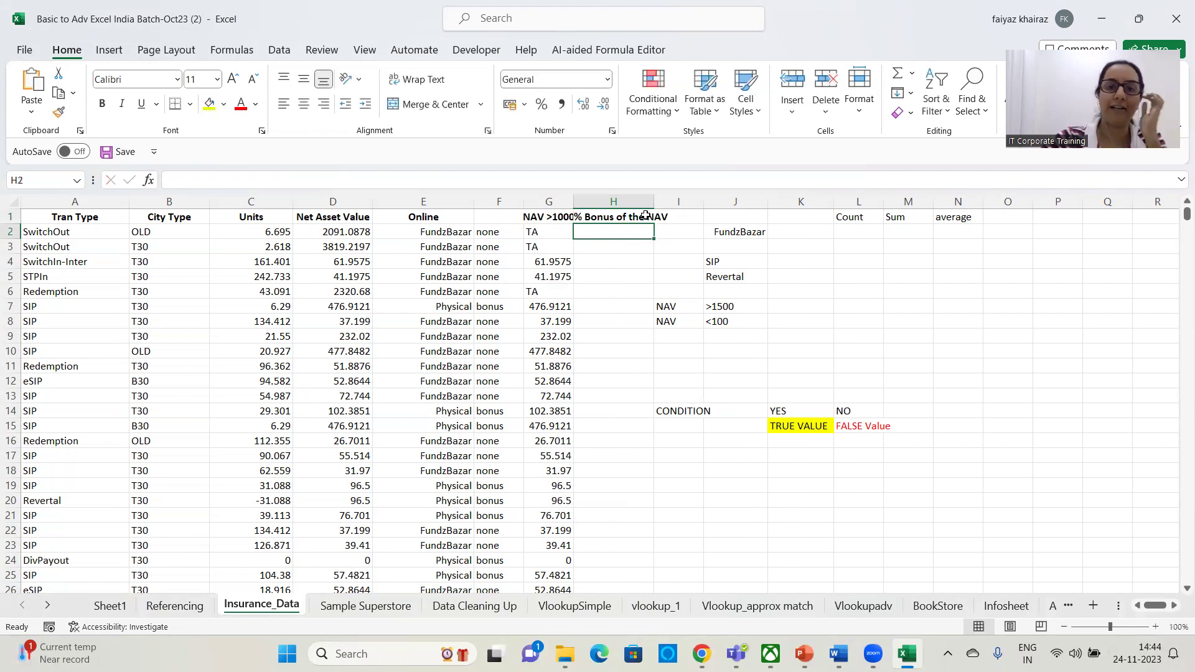
left_click_drag(654, 201, 689, 201)
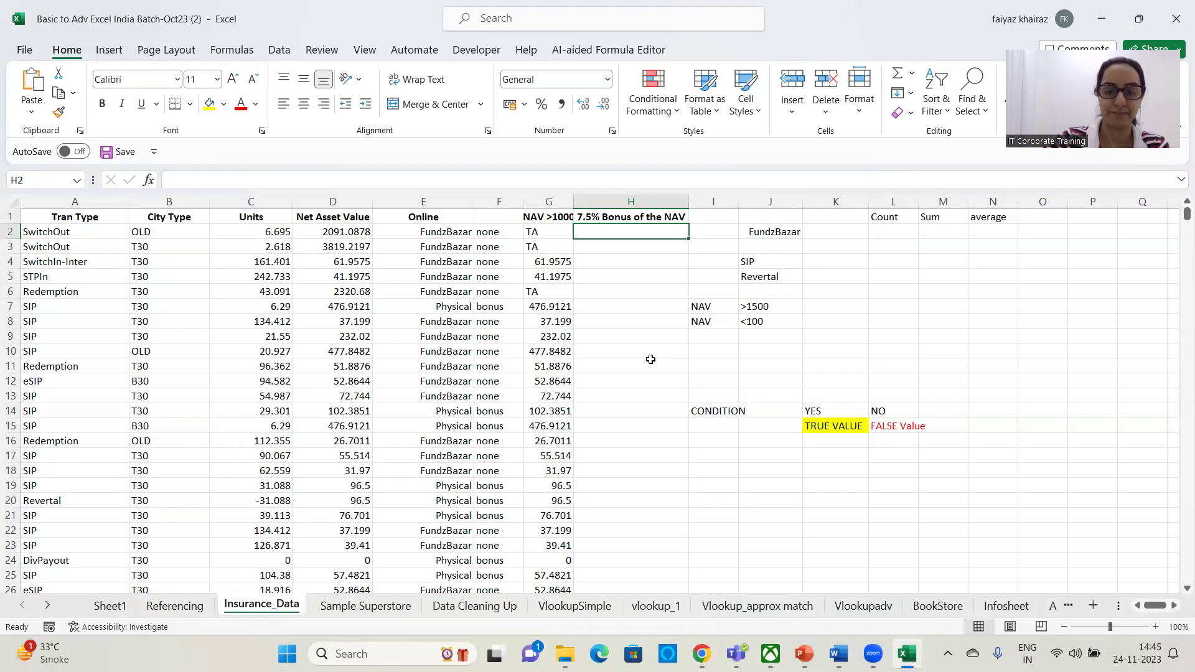
Begin an IF formula in H2 with the net asset value in D2 as the start of its logical test.
type("=if")
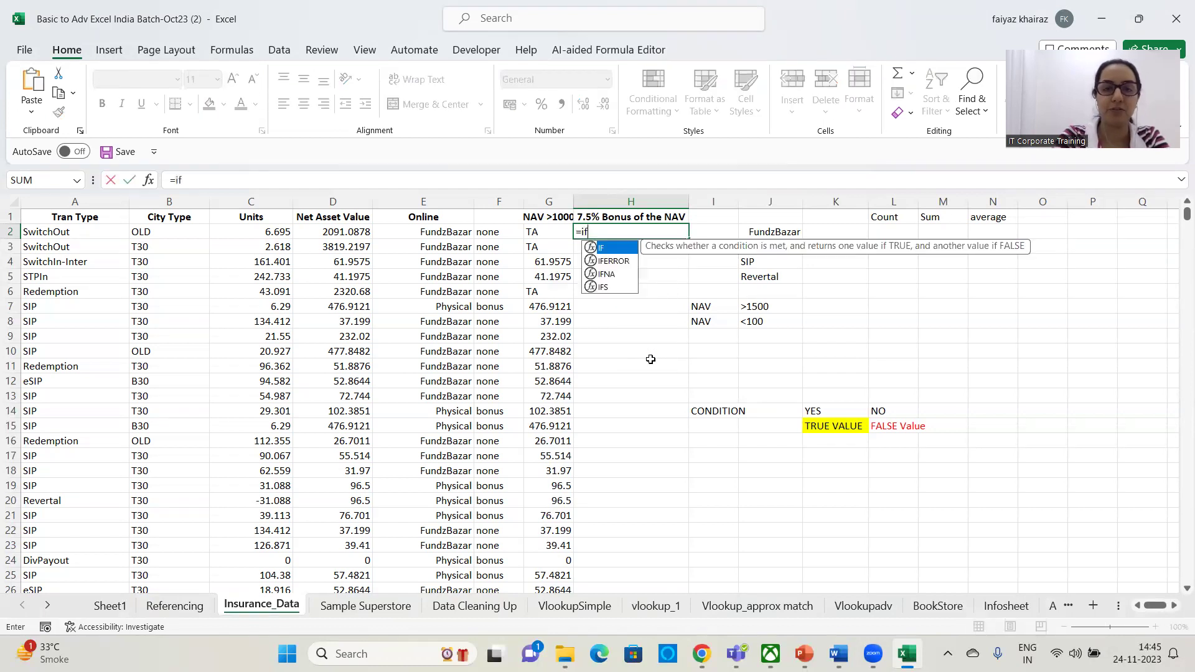
type("(")
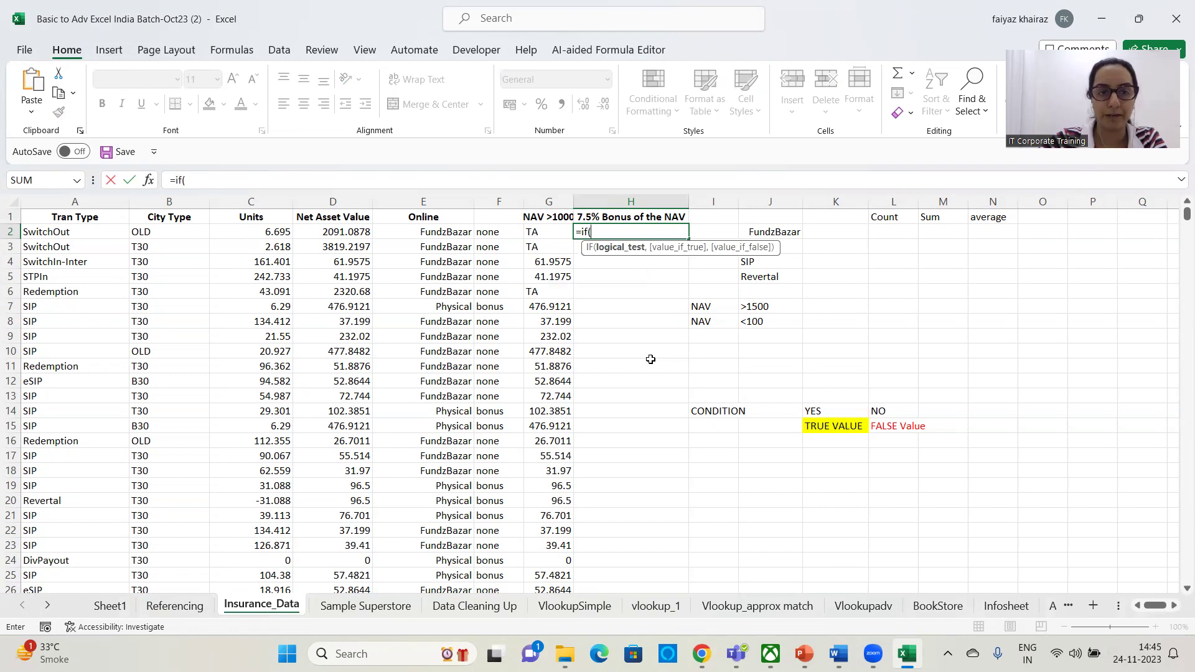
left_click(339, 232)
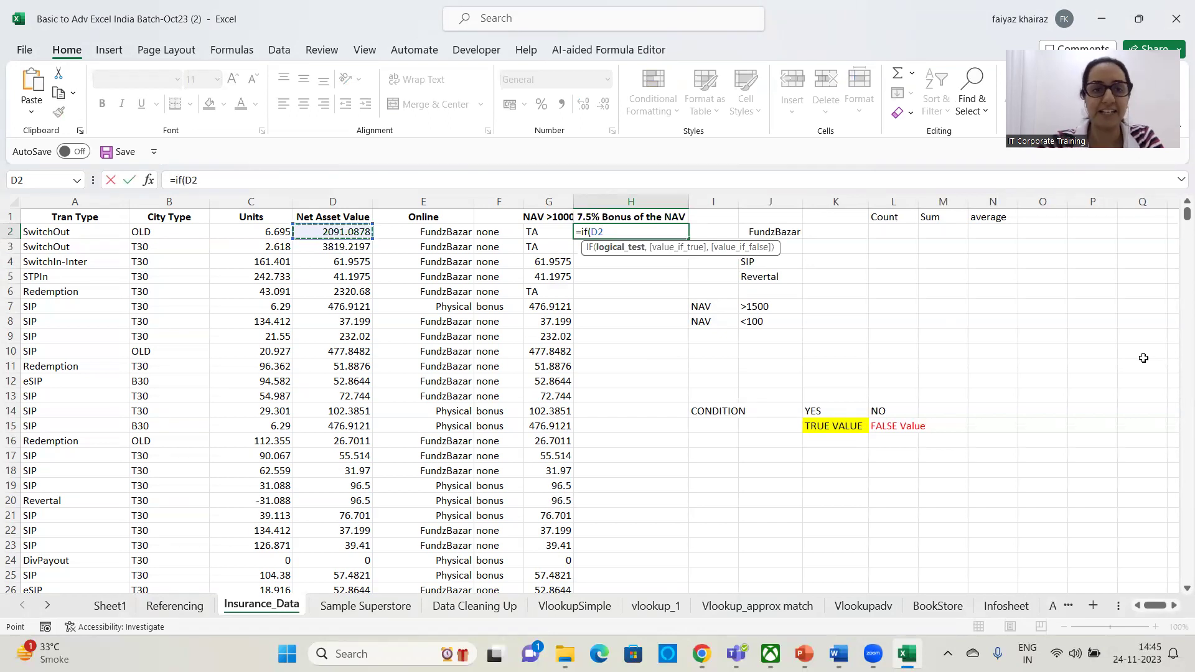
type(">")
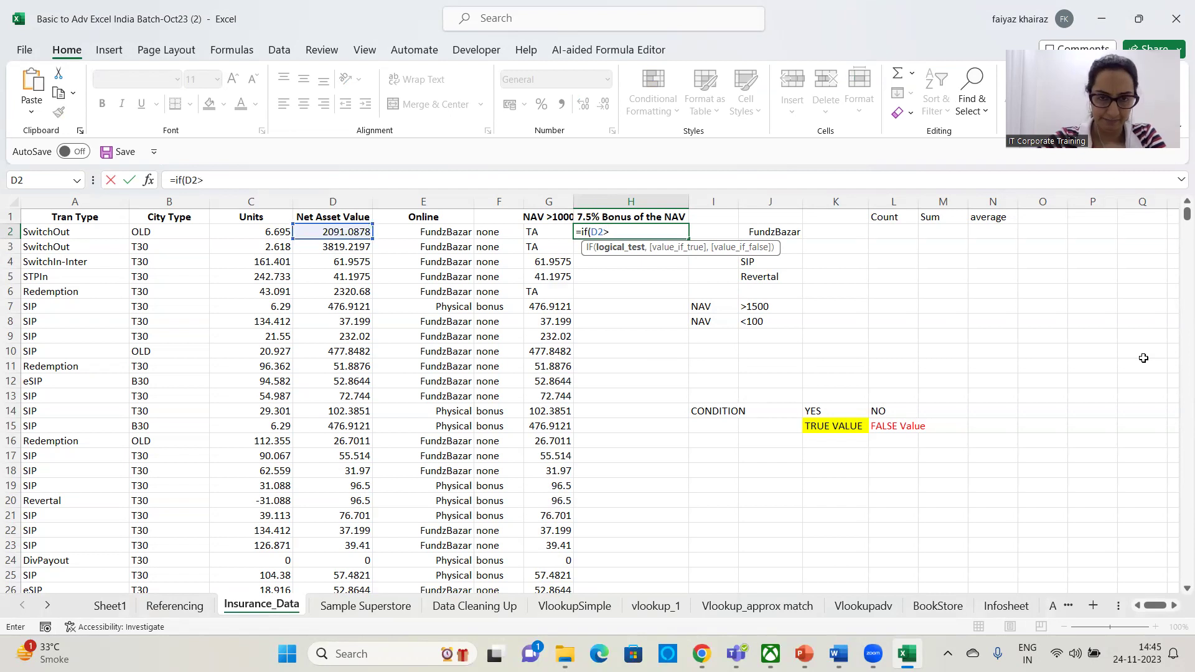
type("1000")
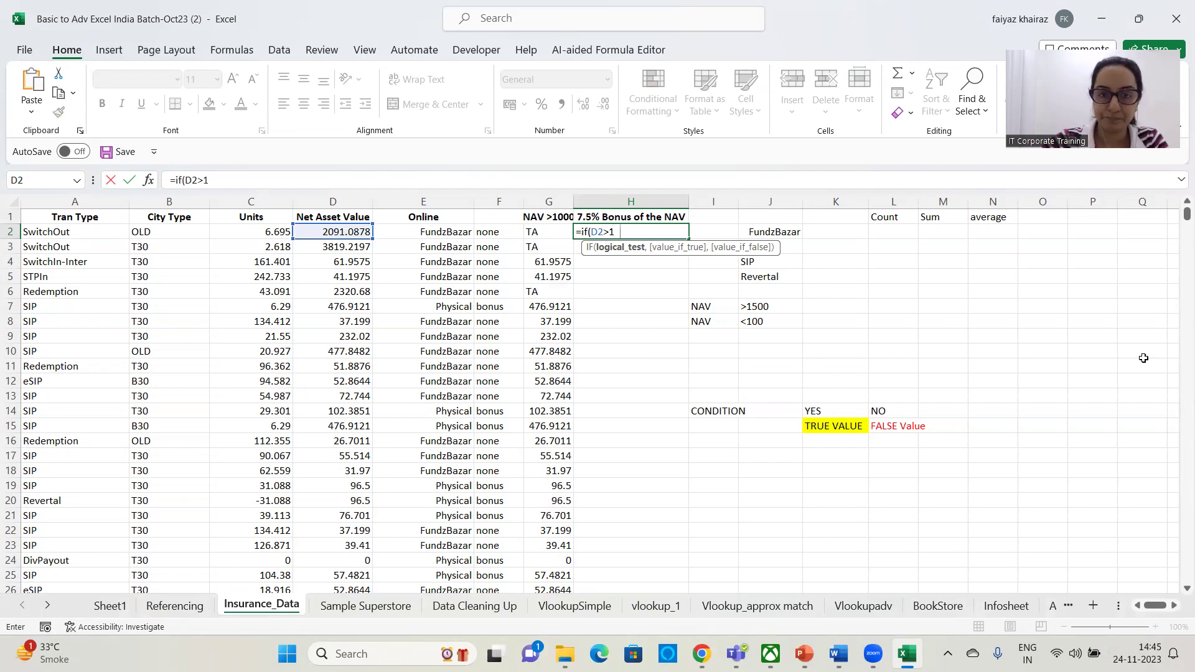
key("BackSpace")
key("BackSpace")
key("BackSpace")
key("BackSpace")
key("BackSpace")
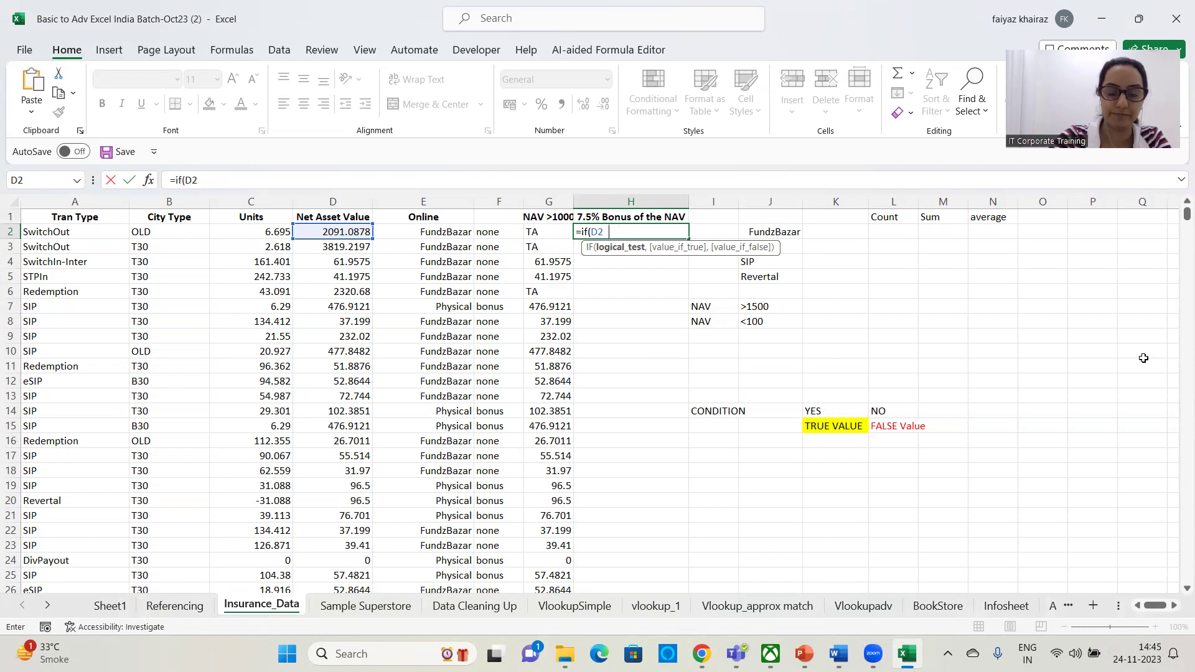
Complete the H2 logical test as D2<1000 and enter D2*7.5%+D2 as the value if true.
type("<1000,")
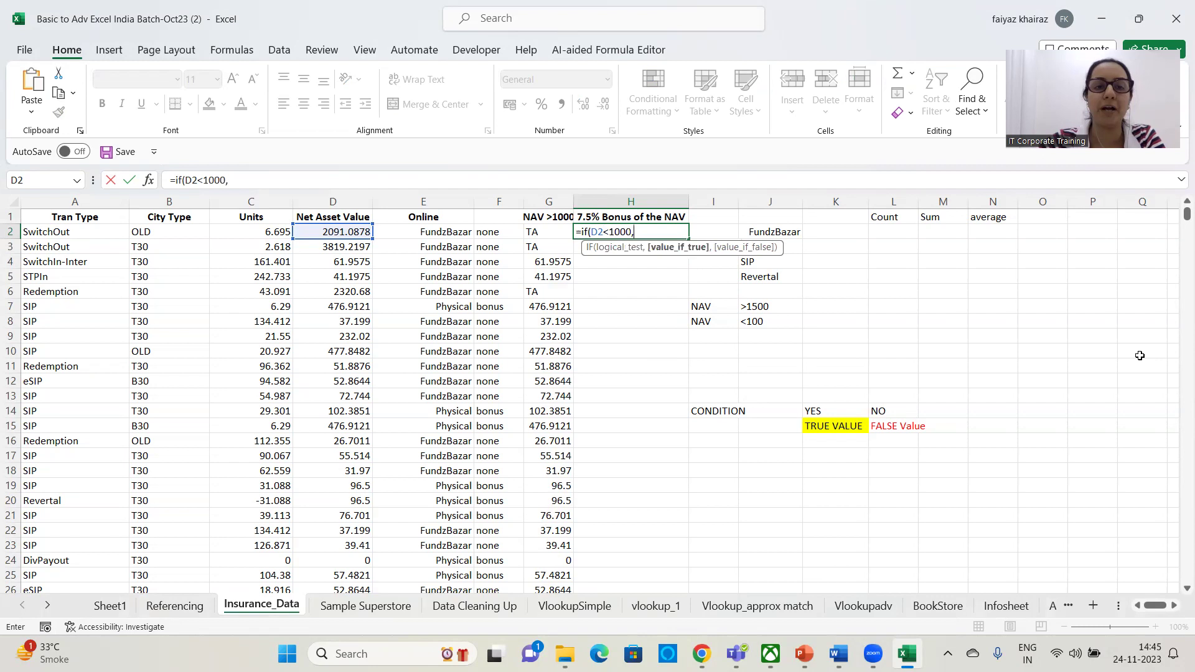
left_click(353, 230)
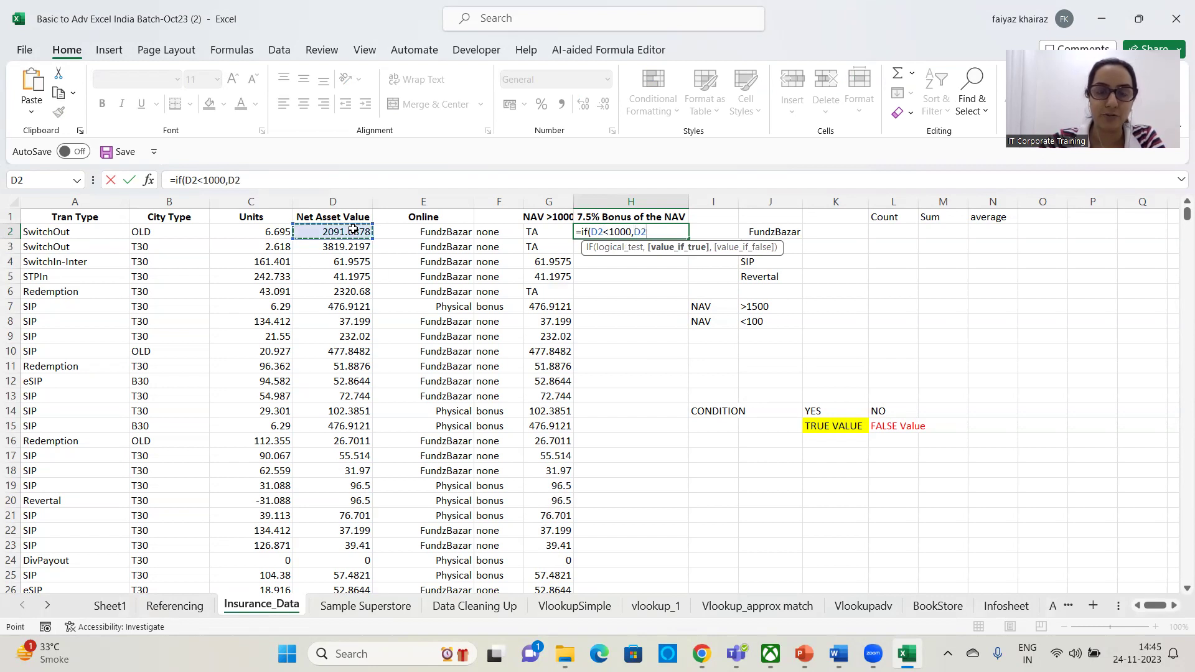
type("*7.5%")
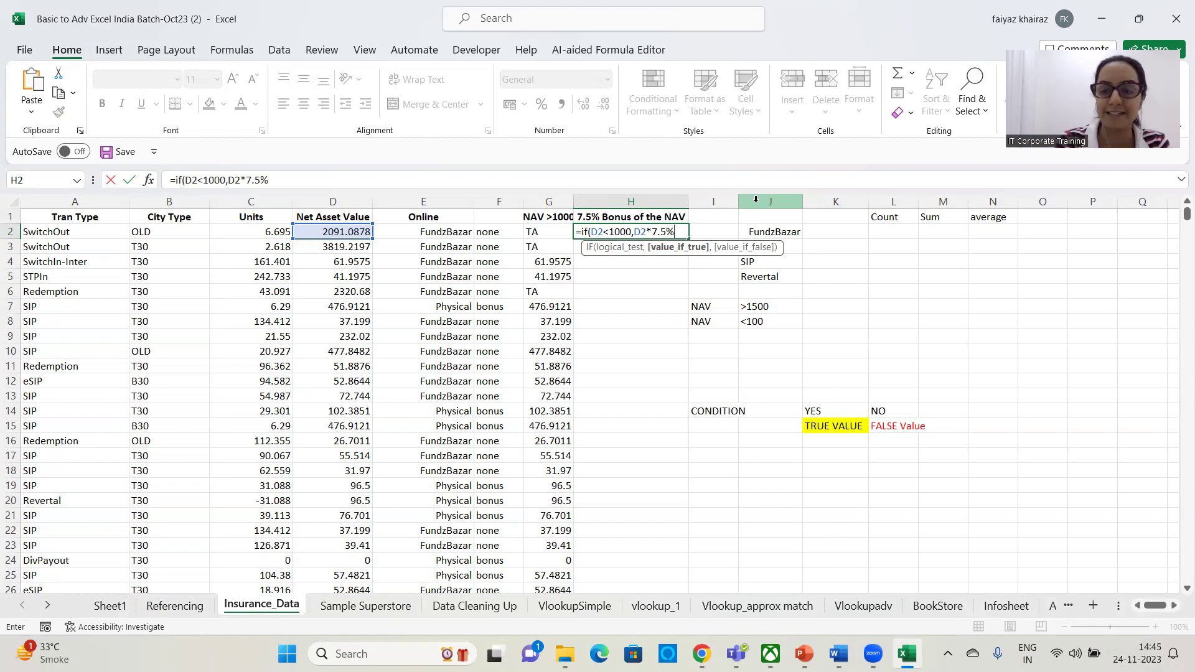
type("+")
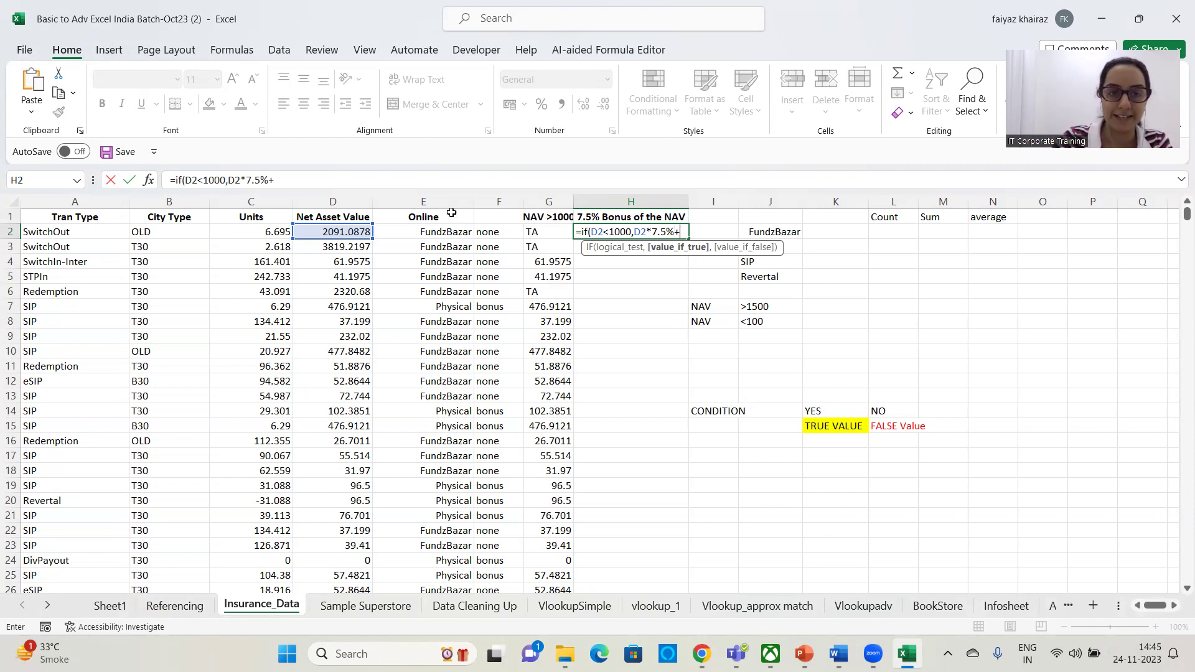
left_click(361, 232)
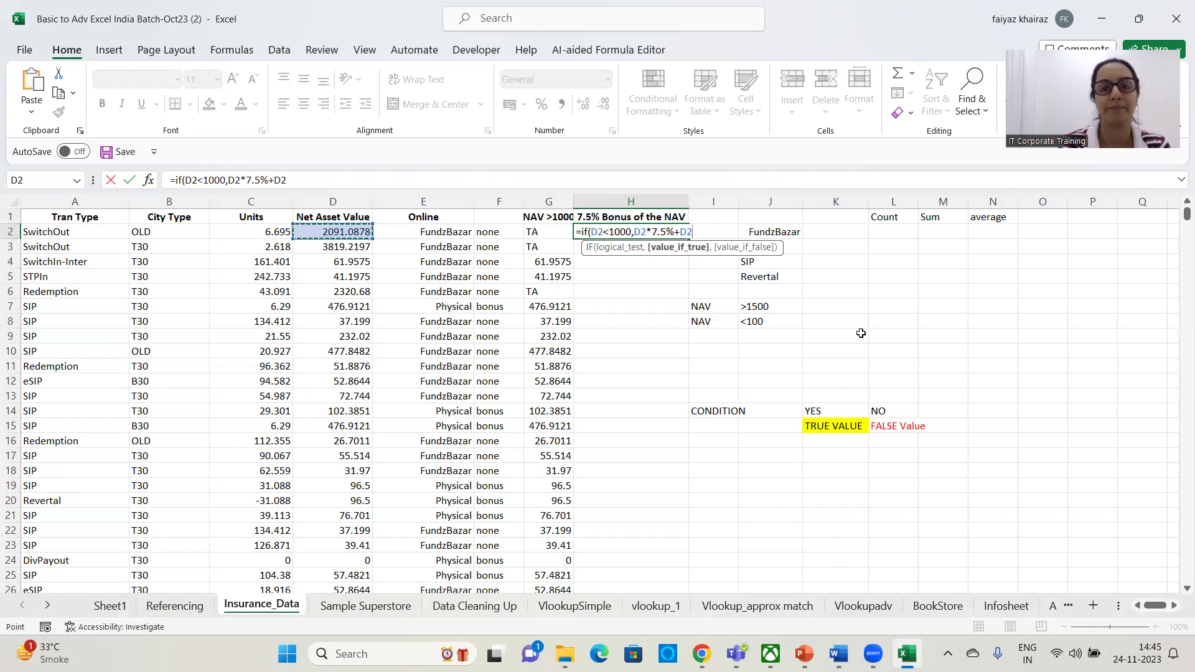
Finish the H2 formula with a quoted space " " as the false value and fill it down column H.
type(",")
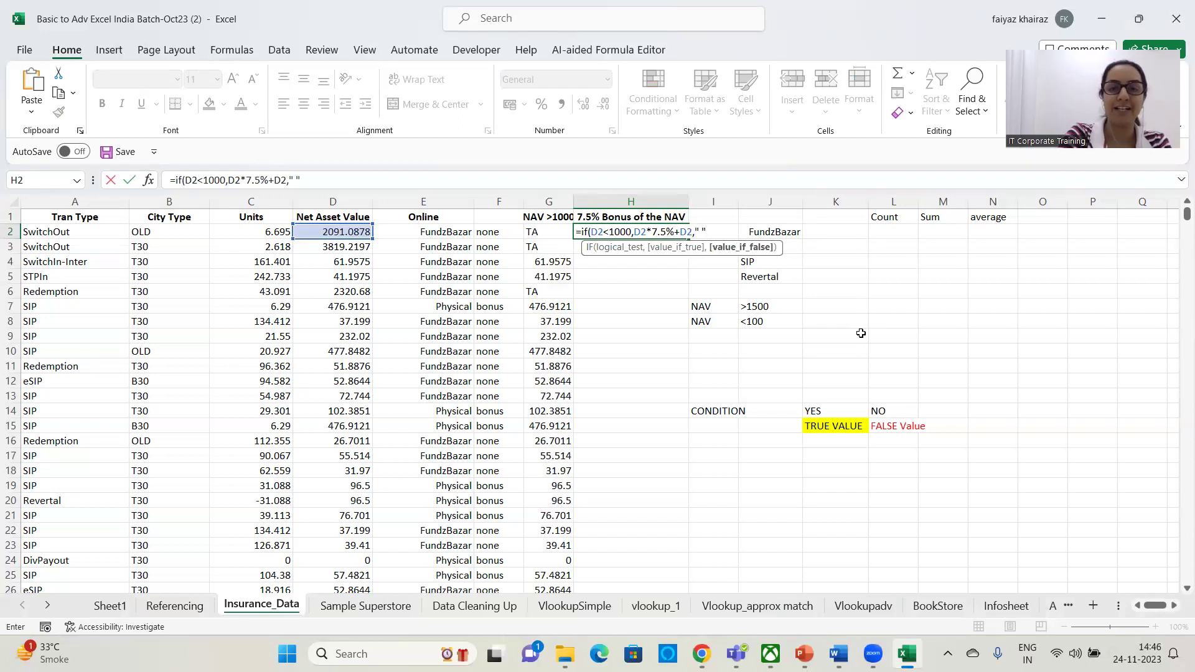
type(")")
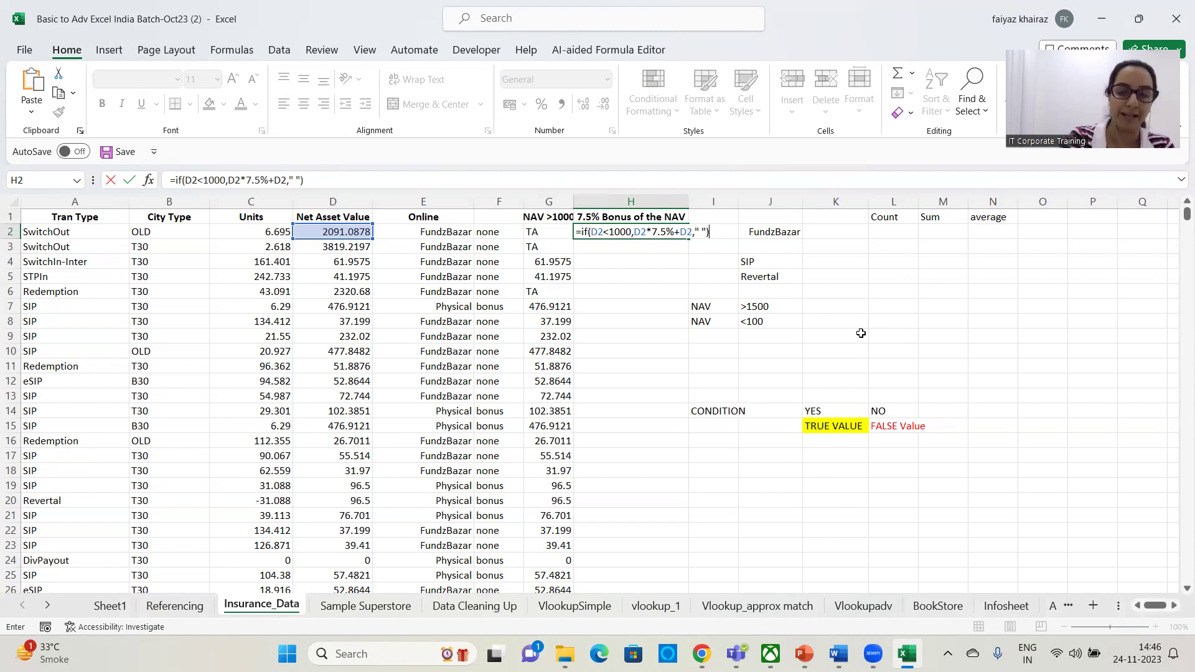
key("ctrl+Return")
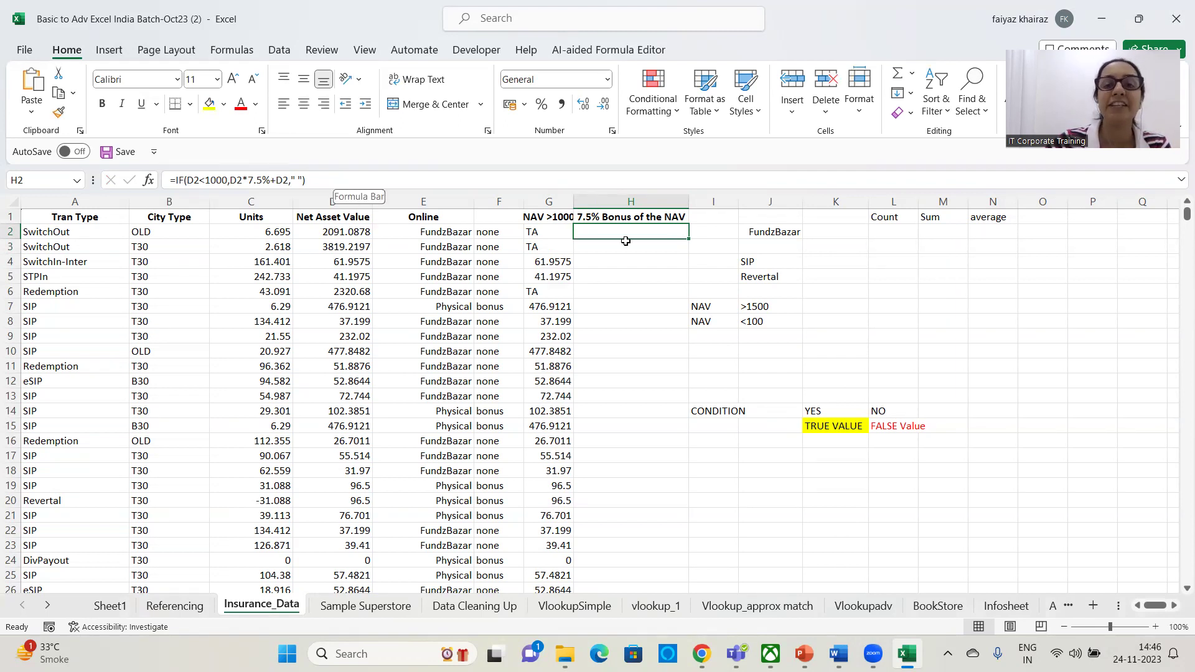
double_click(690, 240)
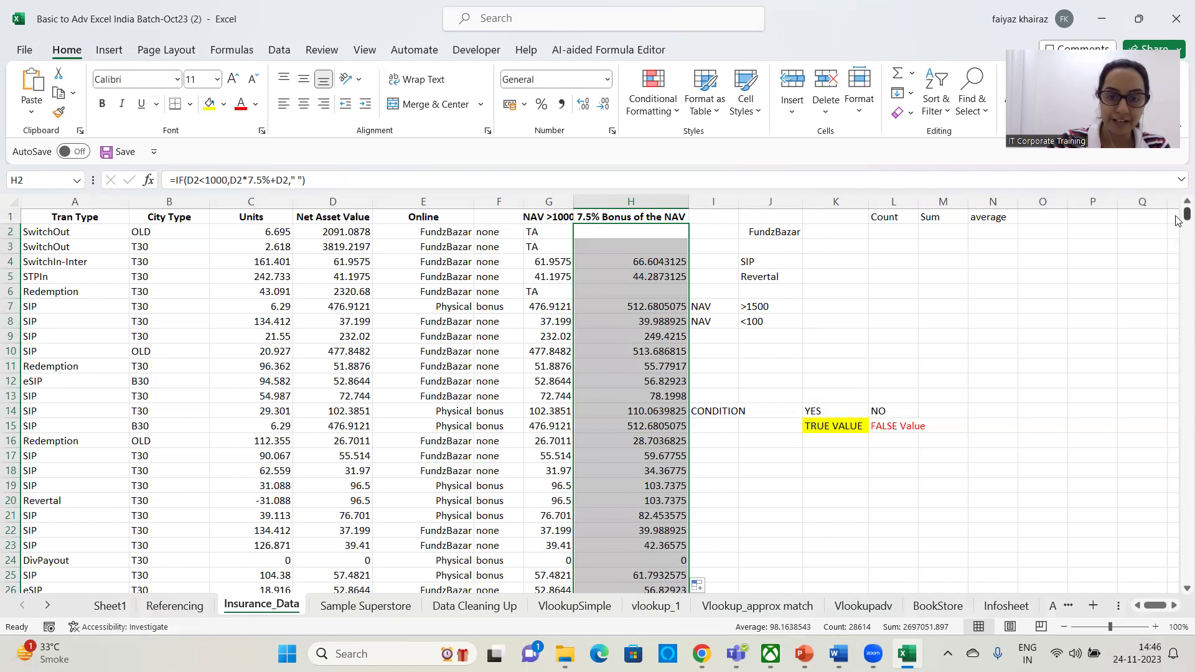
mouse_move(1177, 218)
left_mouse_down()
mouse_move(1177, 246)
mouse_move(1176, 218)
left_mouse_up()
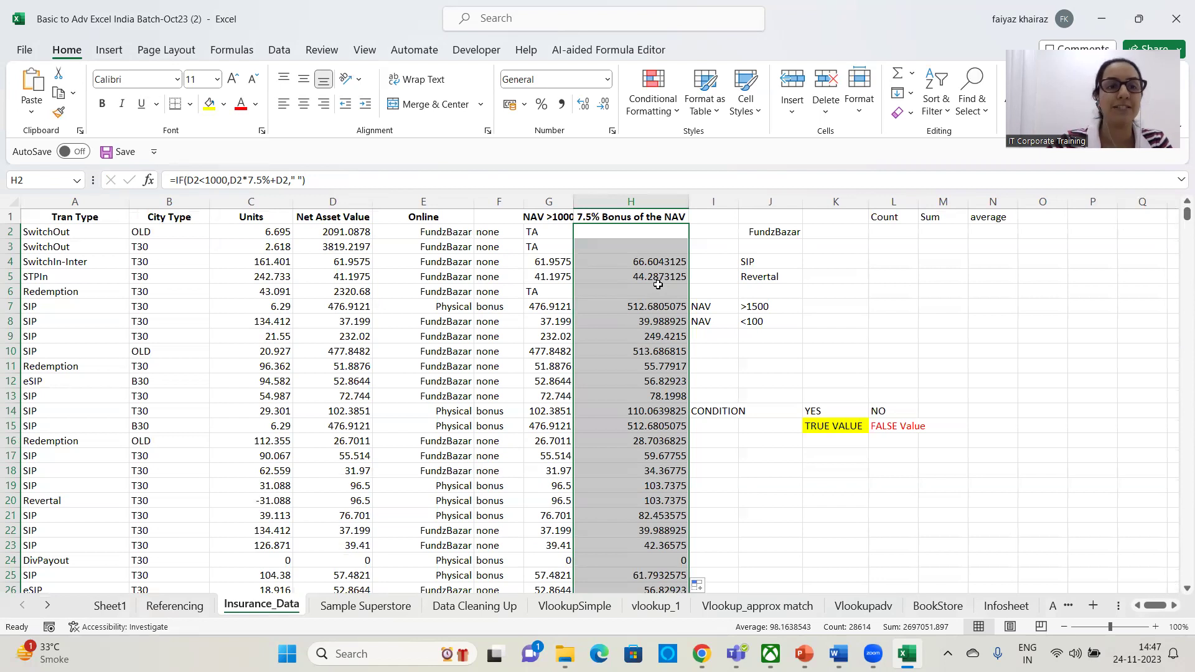
Examine the text of the IF formula in H2 and the filled bonus values down column H to the last row.
left_click(321, 185)
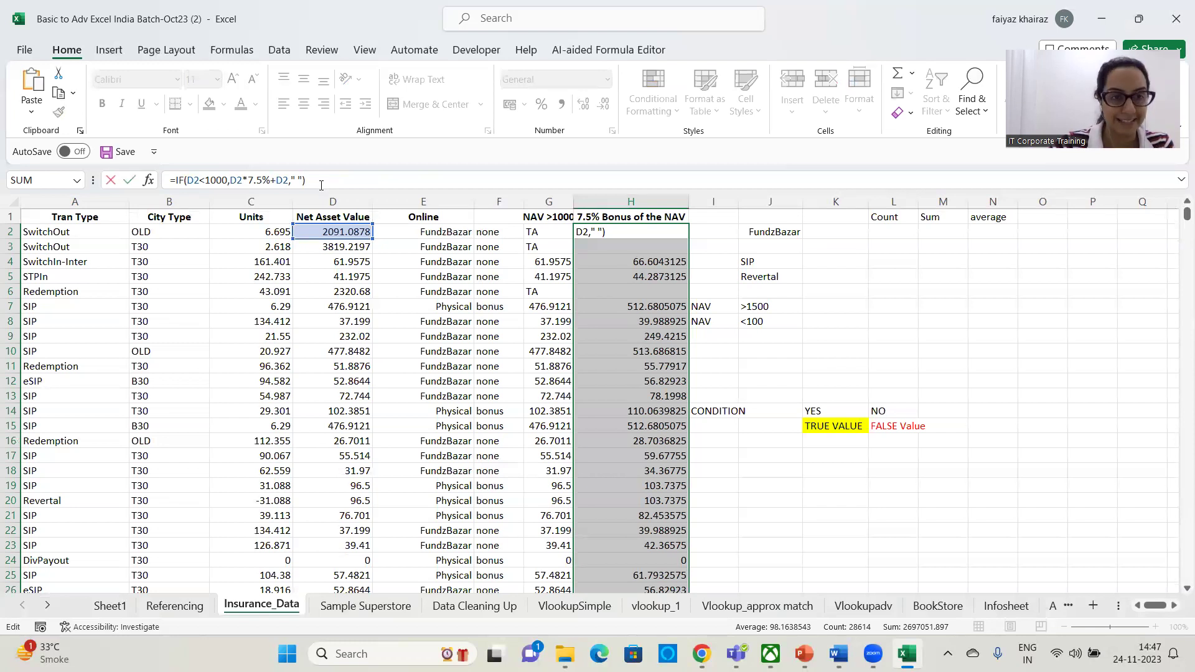
key("shift+Home")
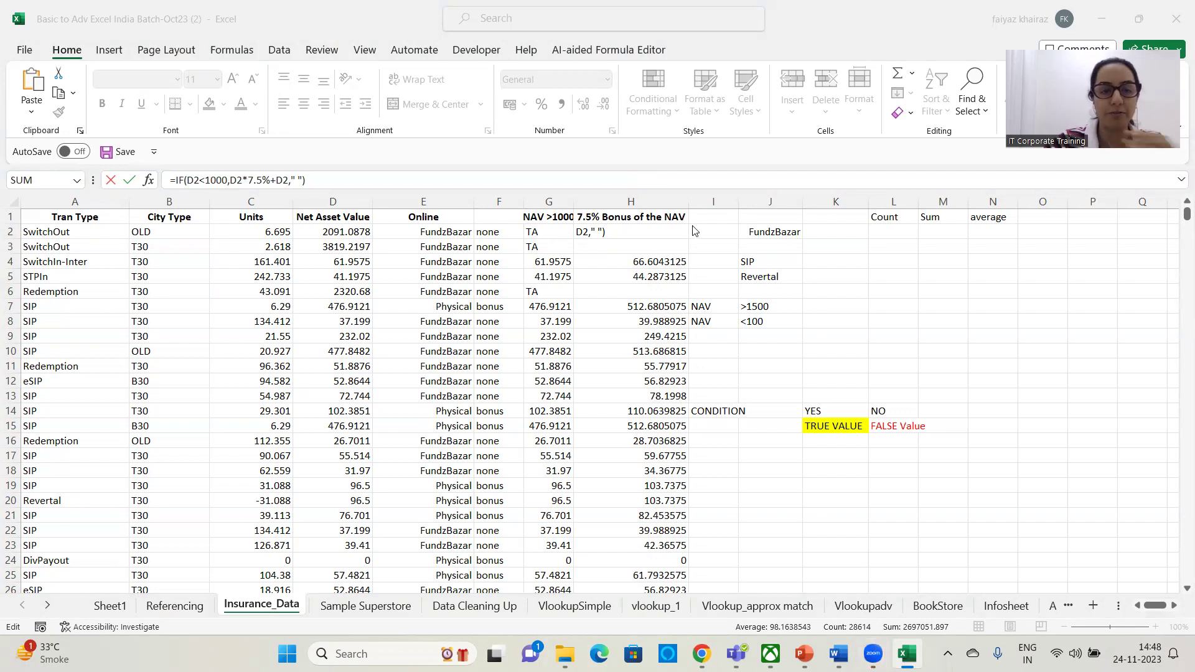
key("ctrl+Return")
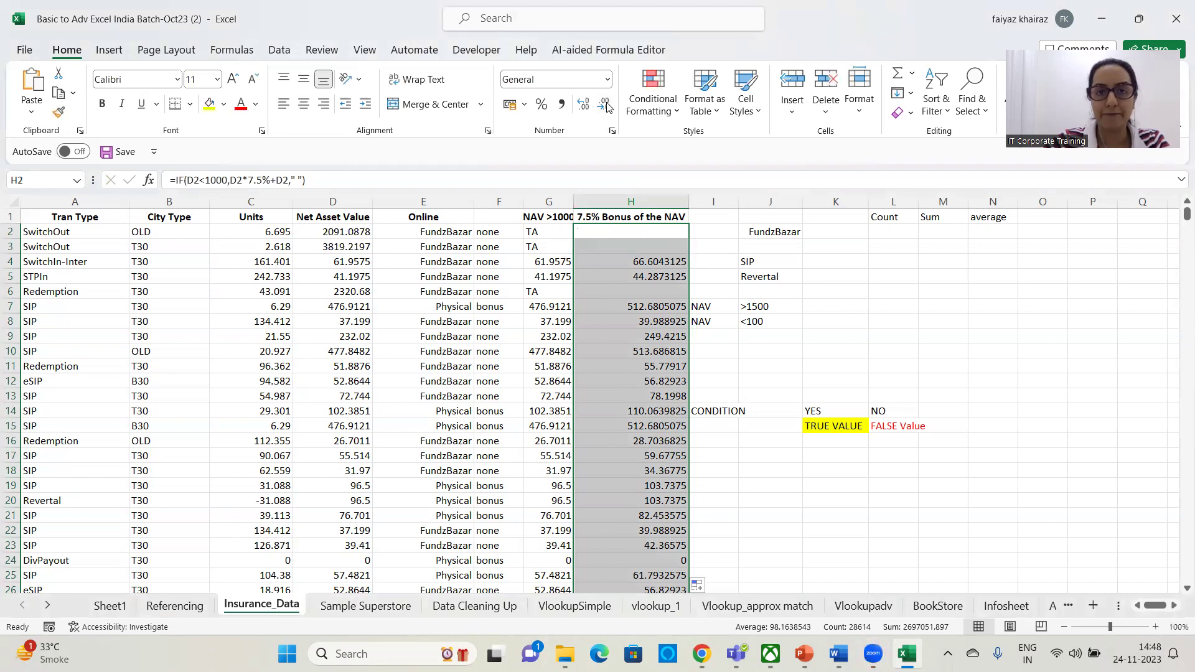
left_click(879, 322)
left_click(643, 233)
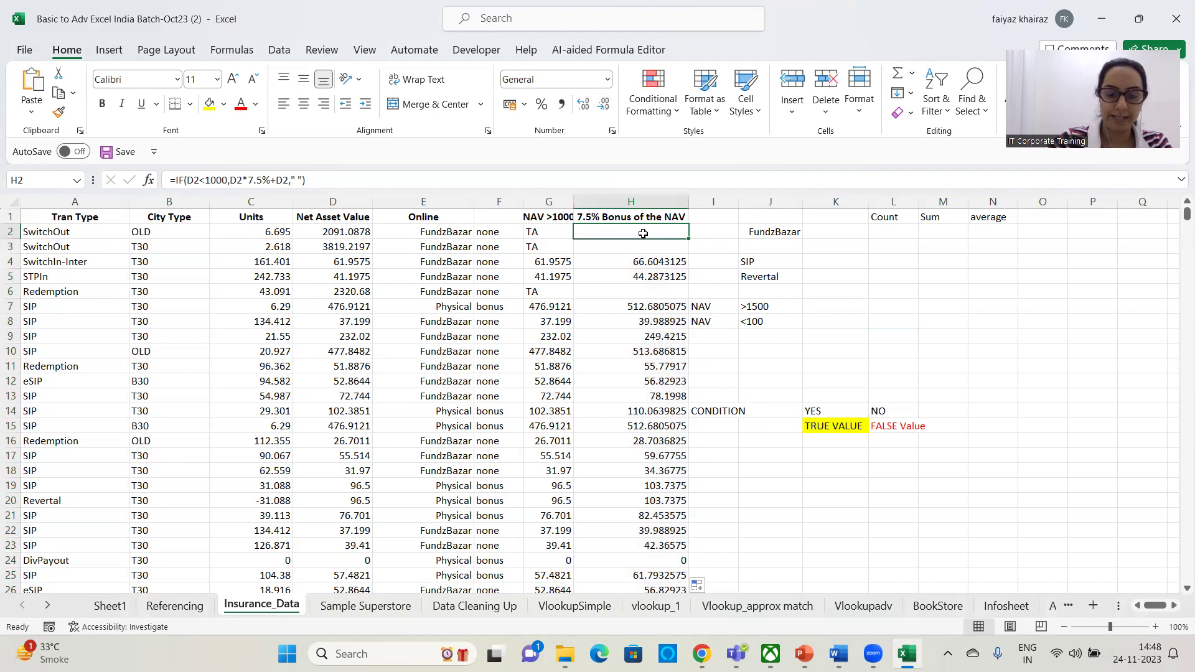
key("ctrl+shift+Down")
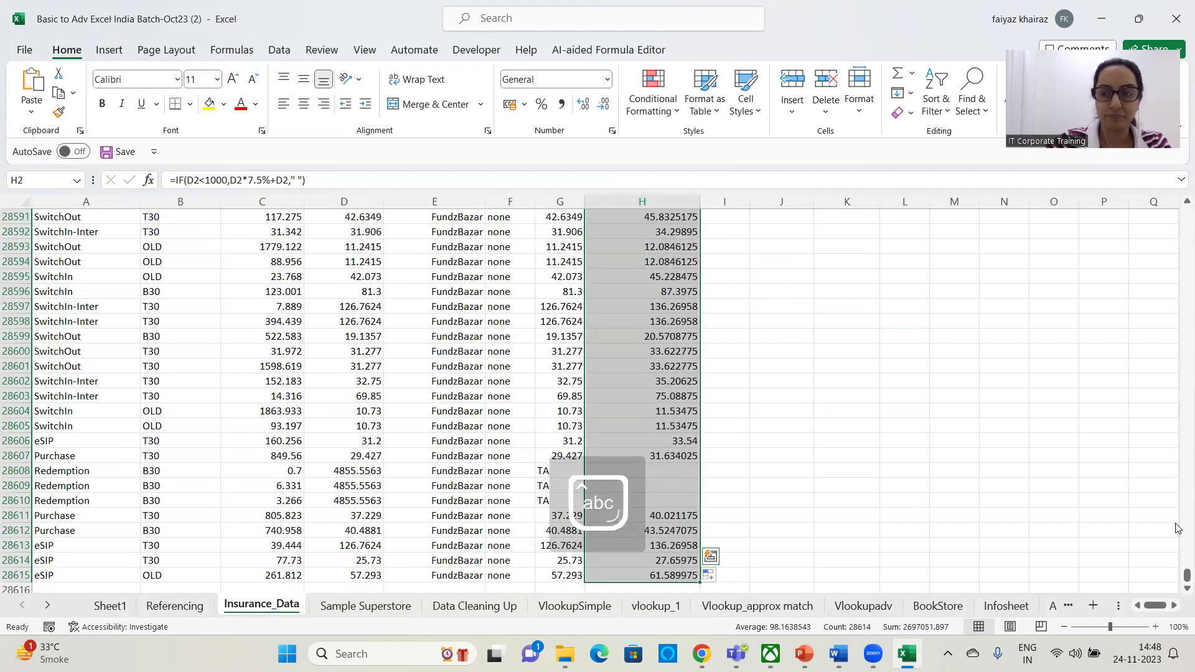
left_click_drag(1185, 575, 1175, 190)
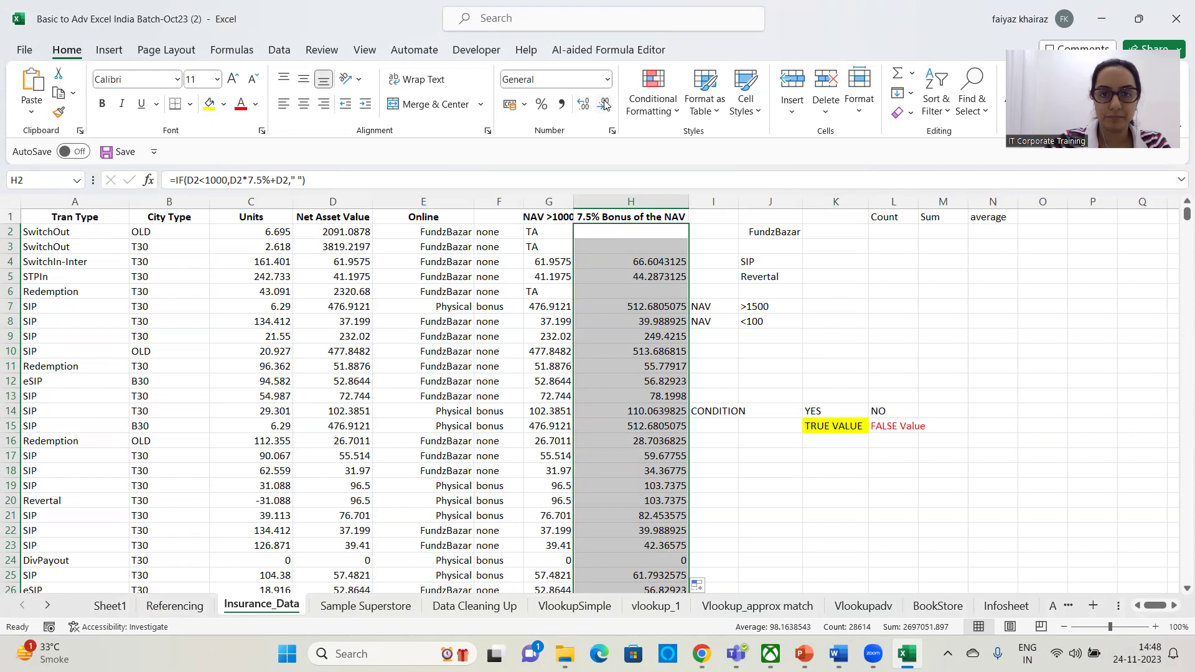
left_click(651, 262)
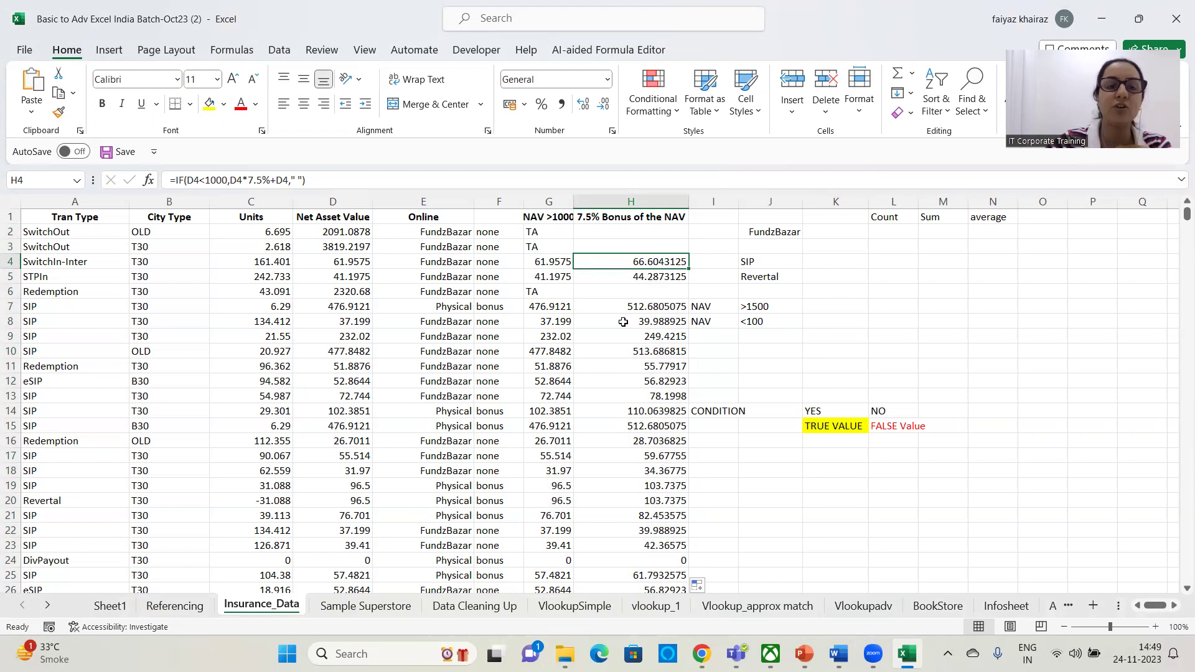
Reduce the Net Asset Value figures from D2 down to the last row to two decimal places.
left_click(358, 234)
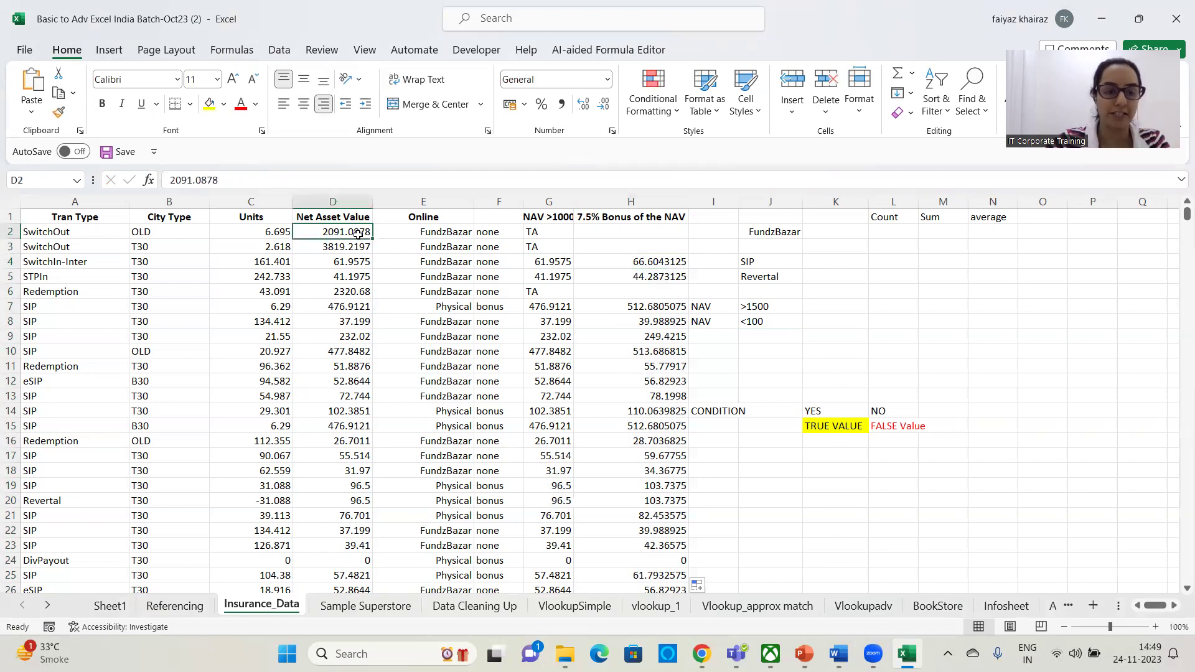
key("ctrl+shift+Down")
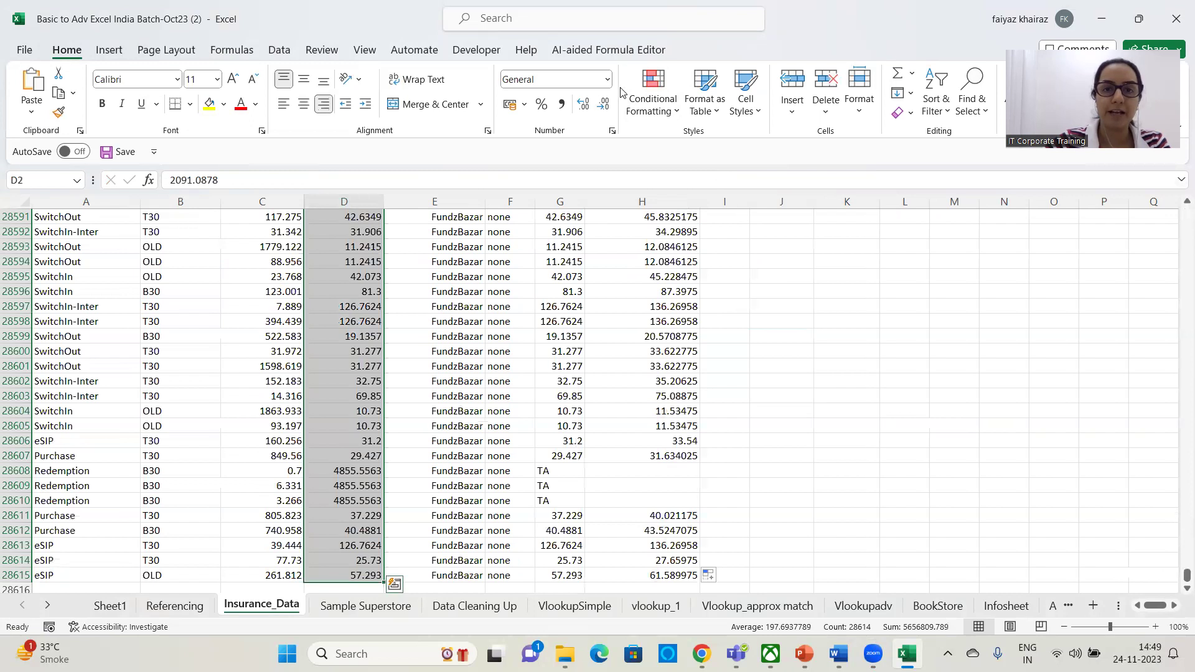
left_click(604, 107)
left_click(602, 104)
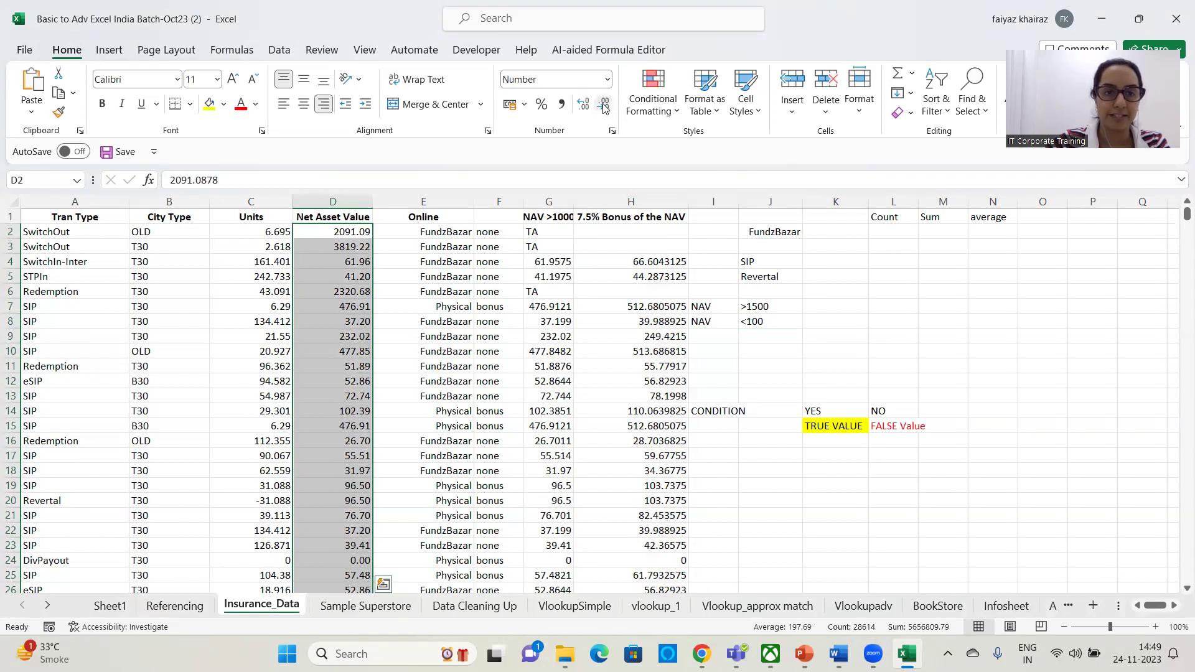
left_click(764, 398)
Review the bonus formula in H2 again, leave it as entered, and check its copy in H10.
left_click(633, 238)
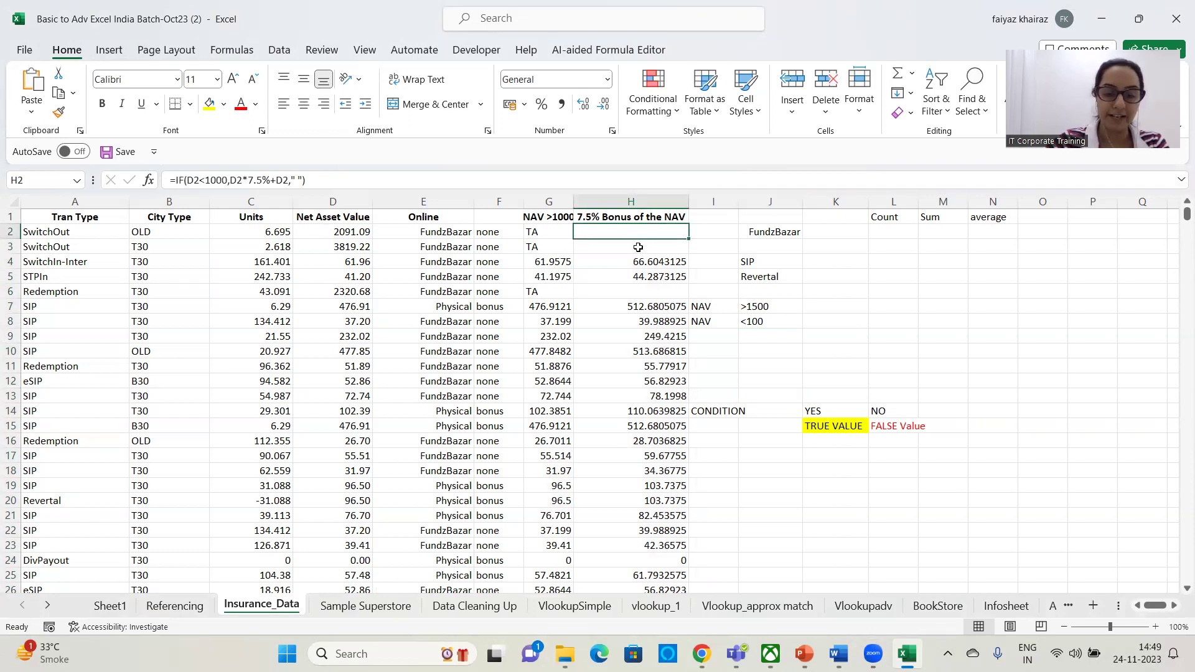
key("ctrl+shift+Down")
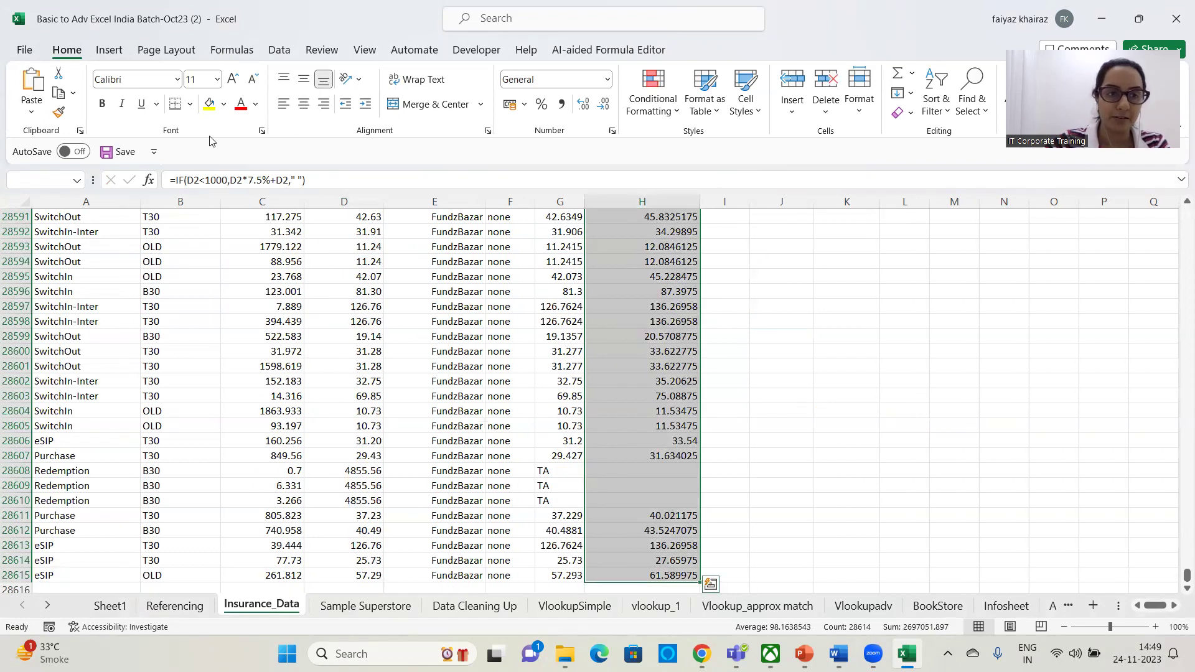
left_click_drag(1178, 575, 1178, 191)
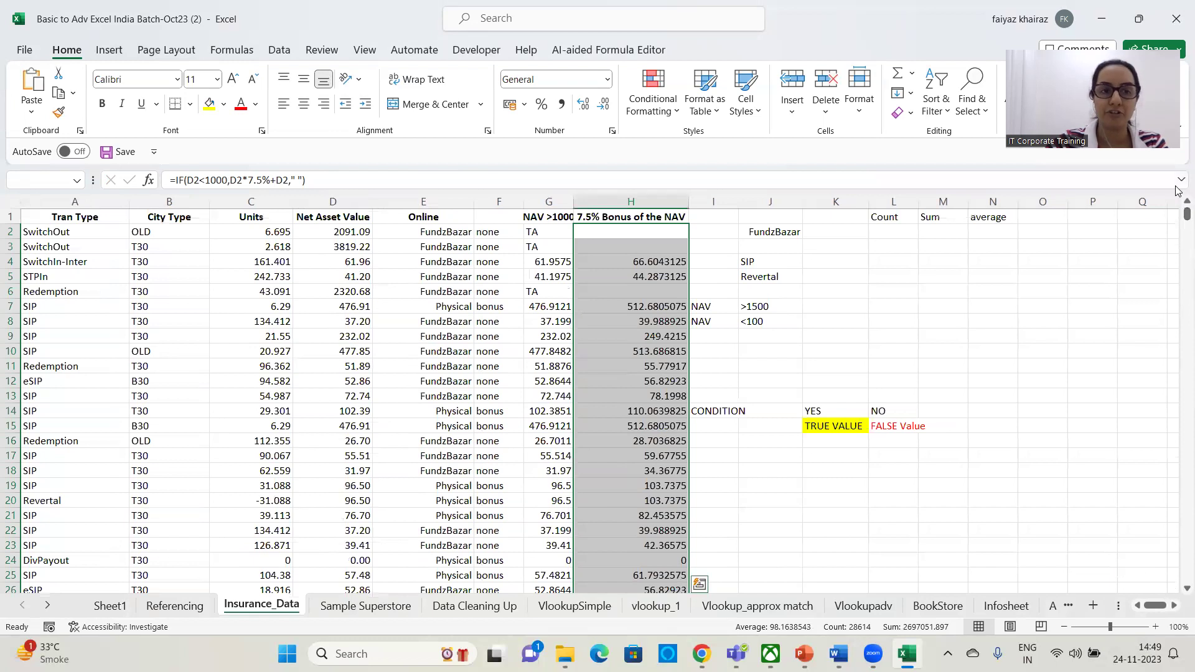
left_click(163, 183)
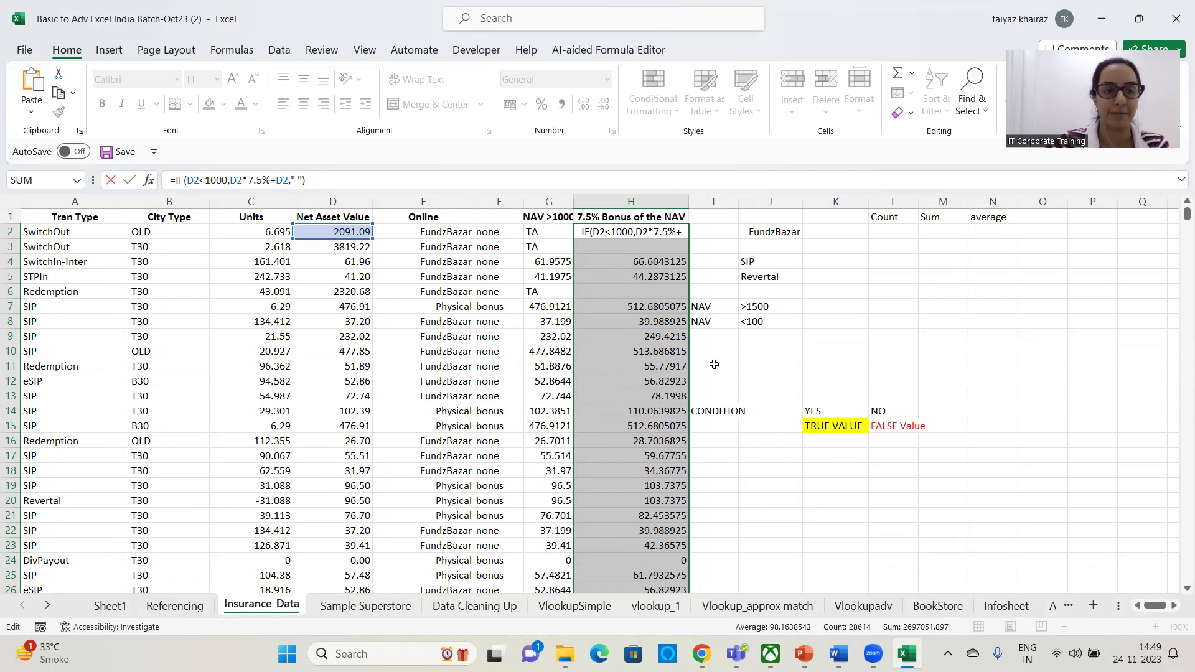
key("ctrl+Return")
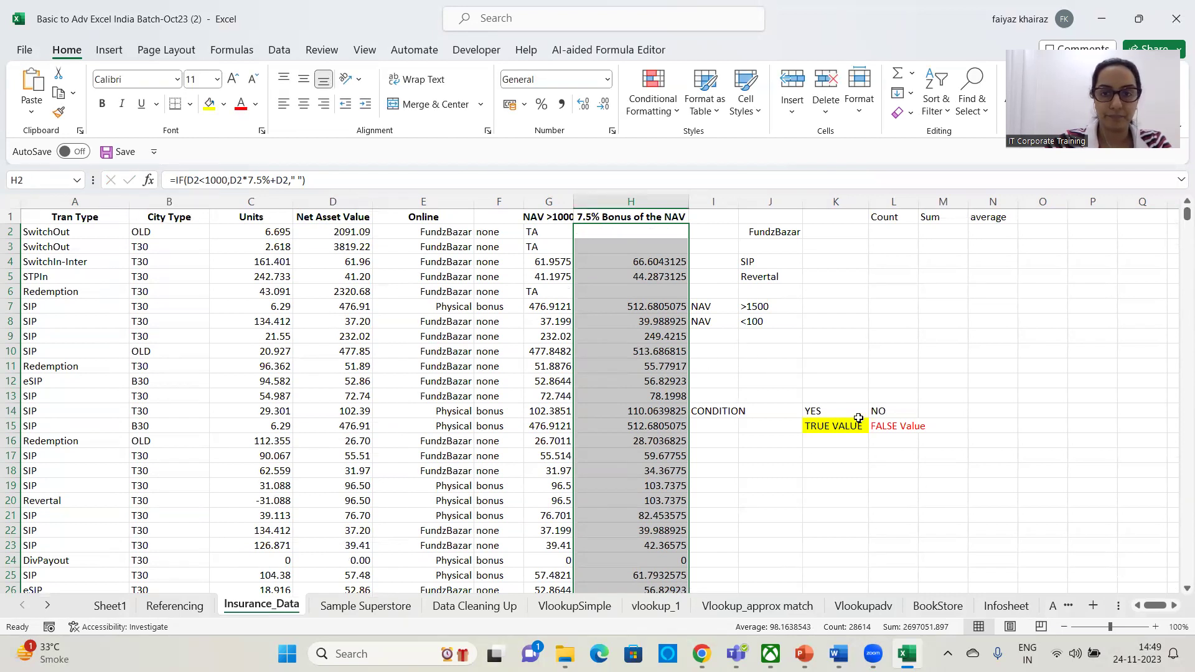
left_click(840, 349)
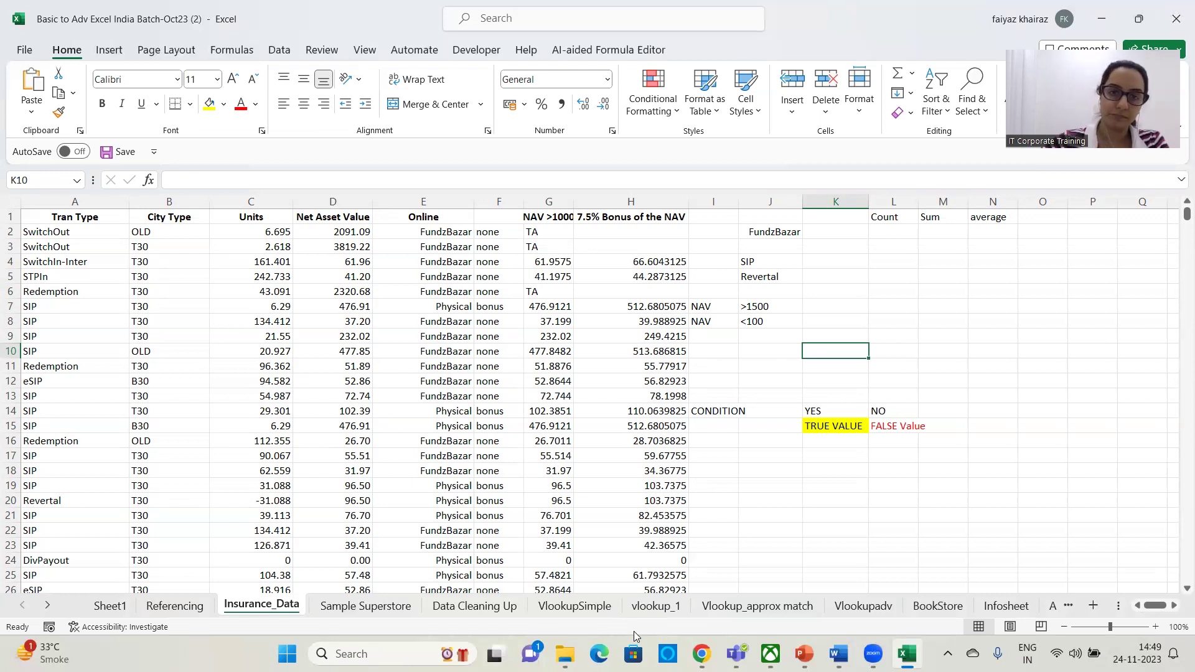
left_click(682, 352)
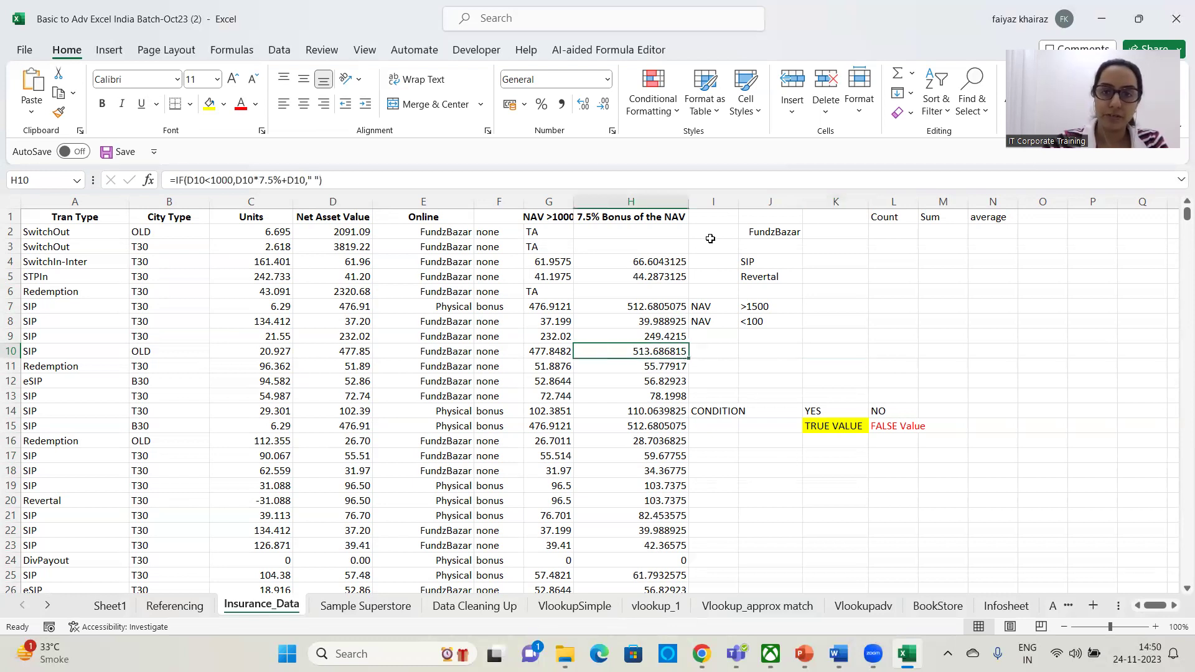
Clear all contents of columns G and H.
left_click(662, 205)
left_click(566, 199, "shift")
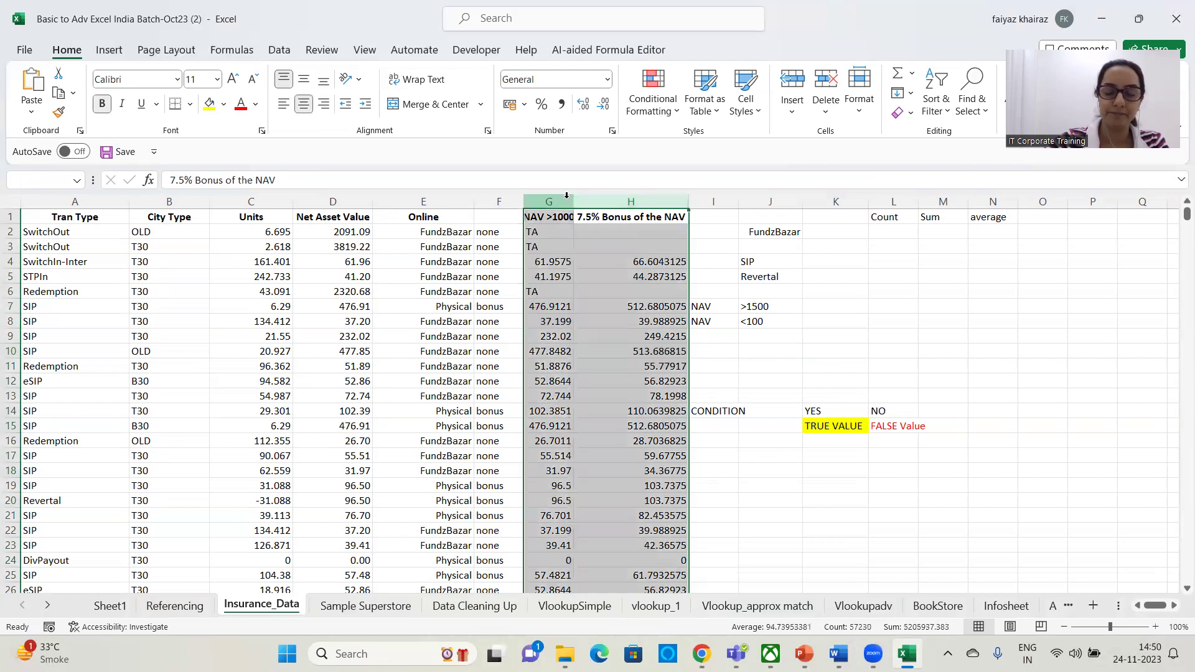
key("Delete")
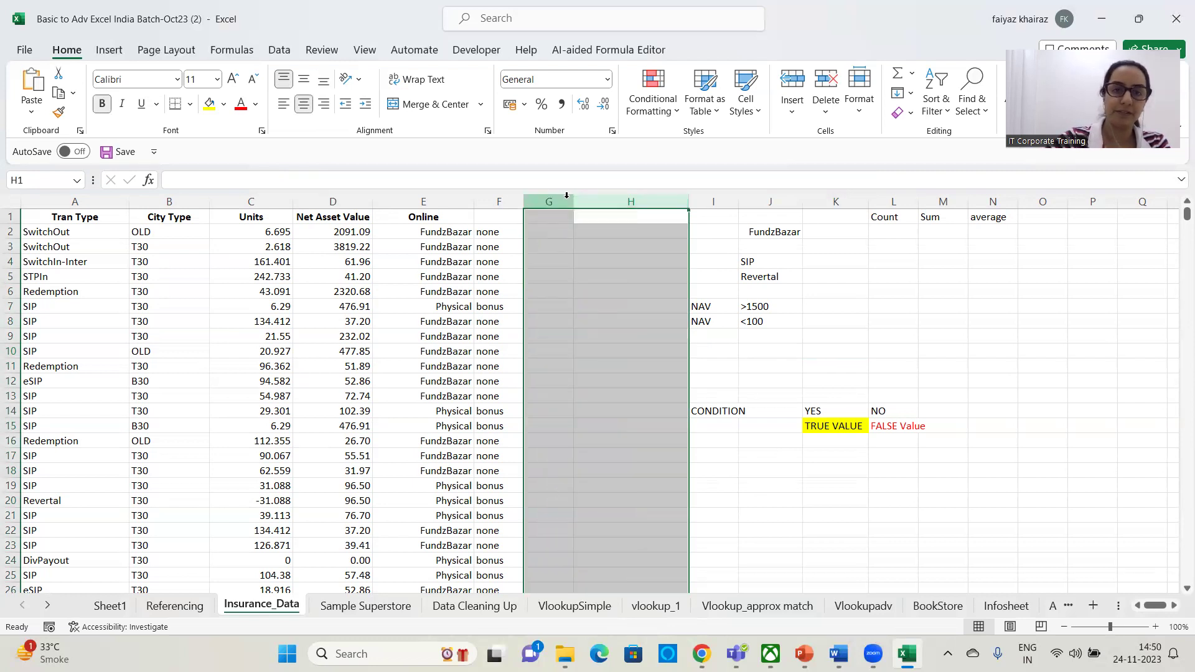
left_click(607, 529)
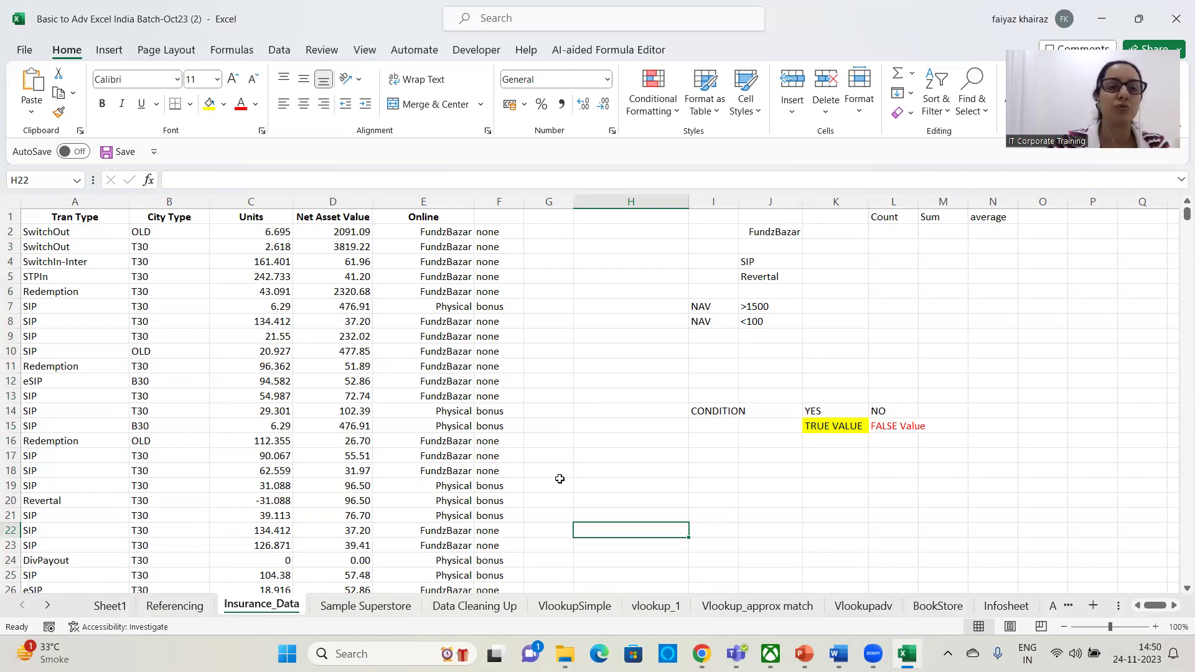
Enter the header "No Of Units" in G1.
left_click(555, 213)
type("No")
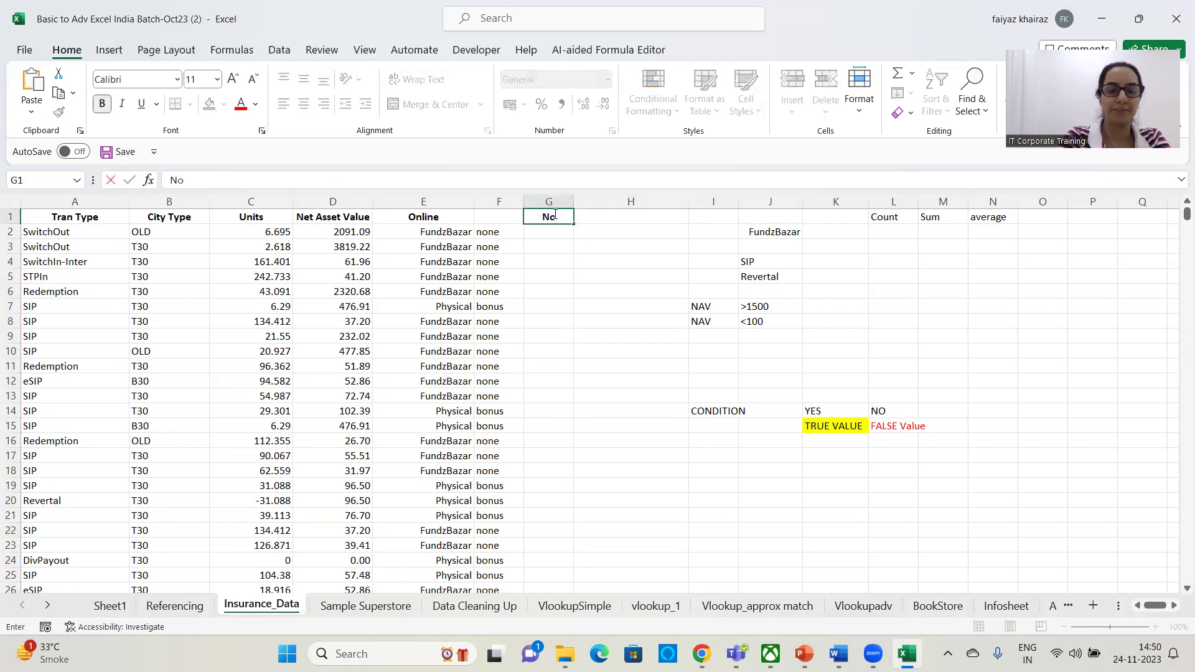
type(" Of Units")
key("Return")
Enter =IF(C2<0,C2," ") in G2 to return only negative units, and fill it down column G.
type("=if(")
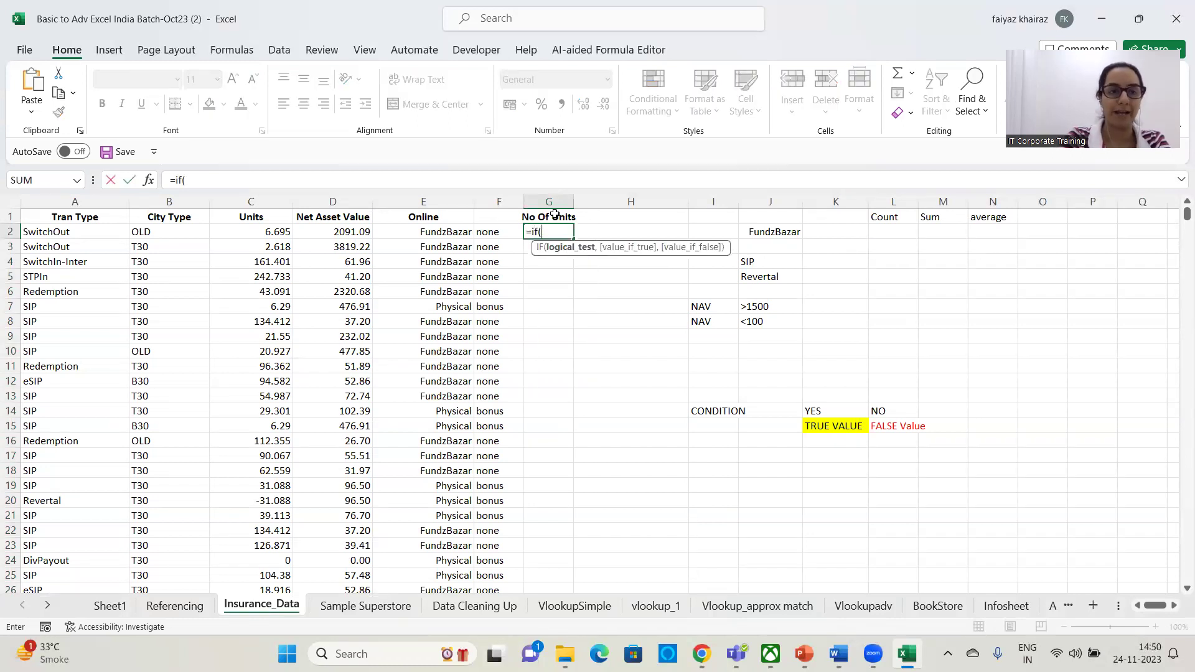
left_click(248, 230)
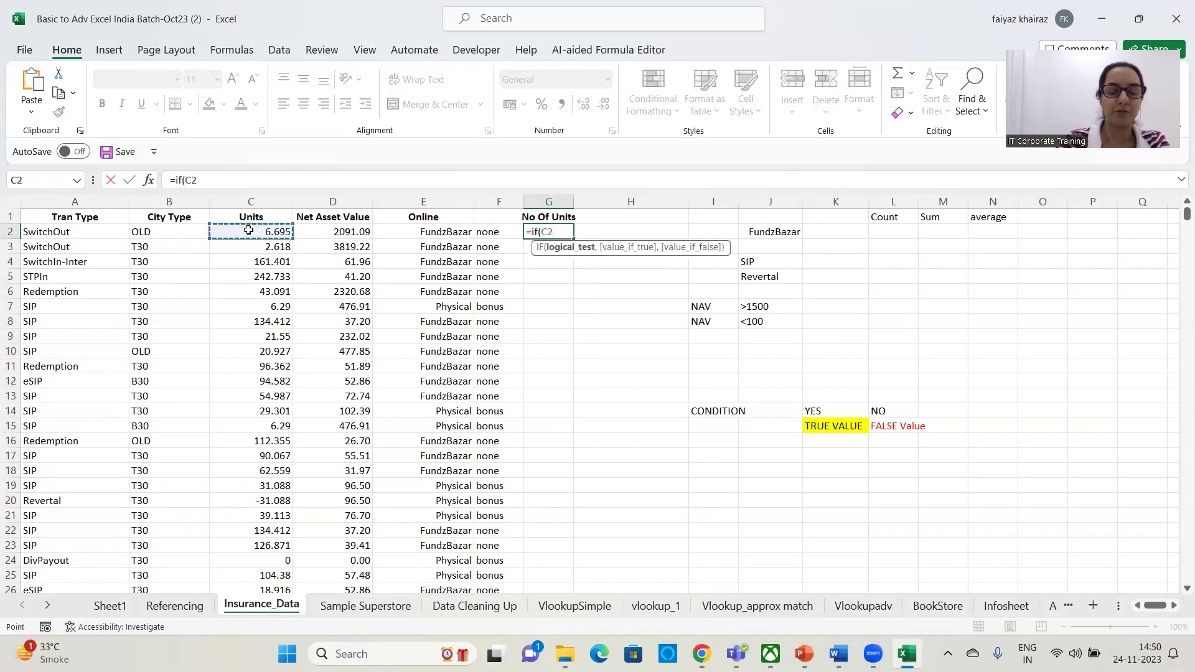
type("0")
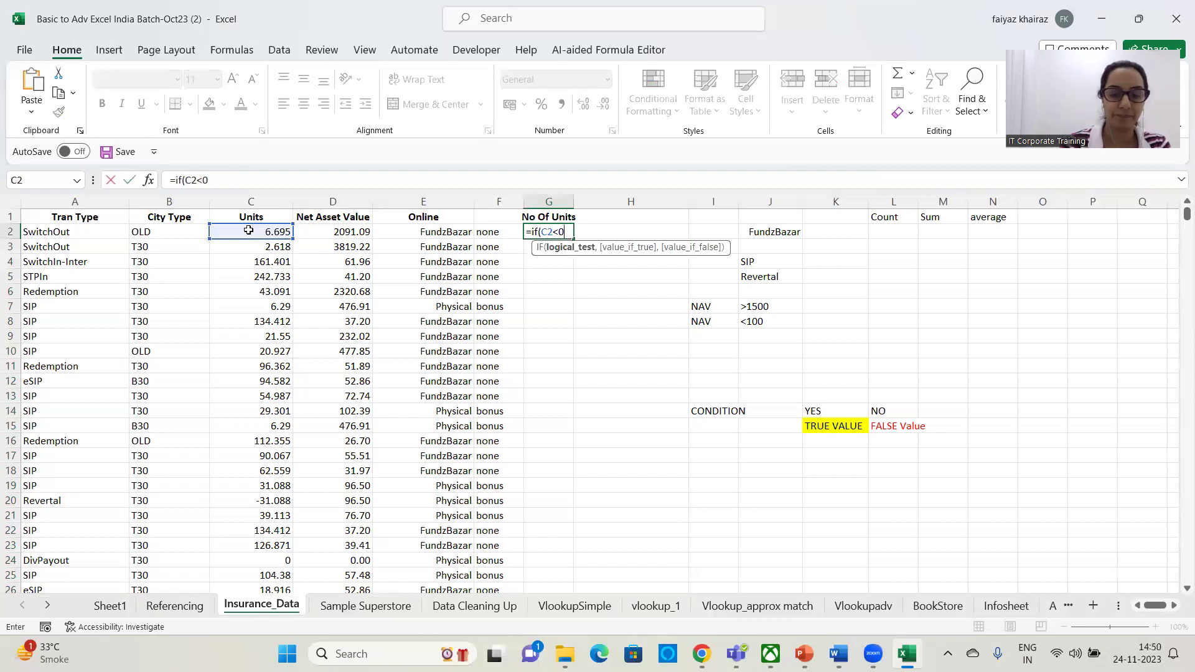
type(",")
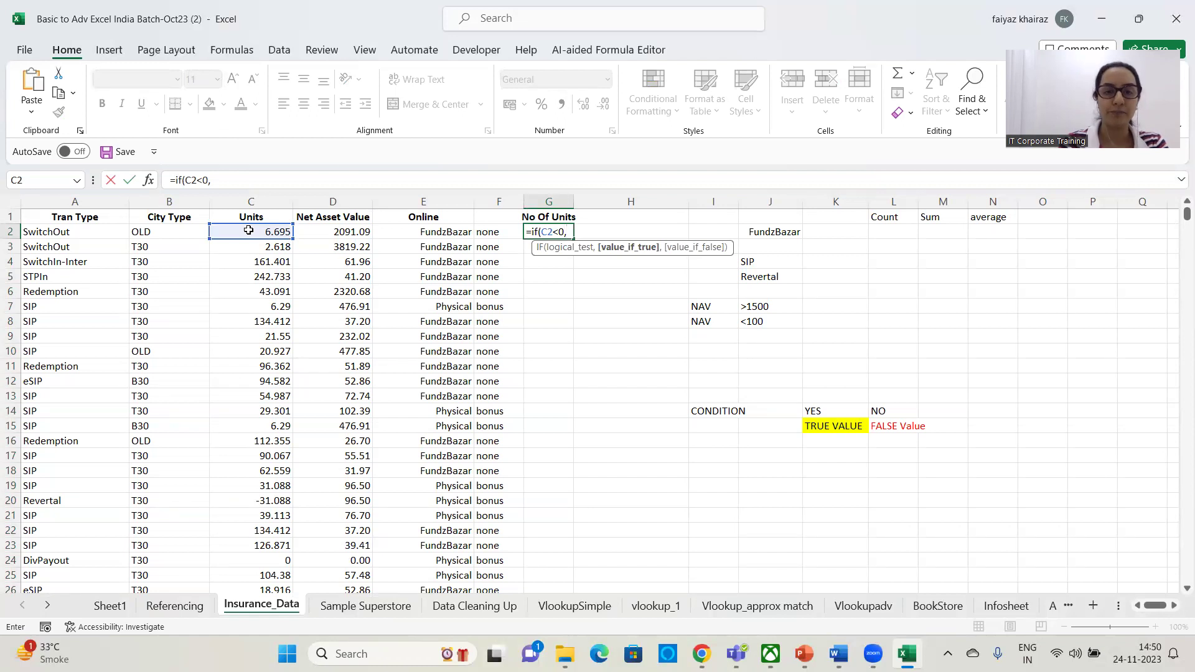
left_click(248, 231)
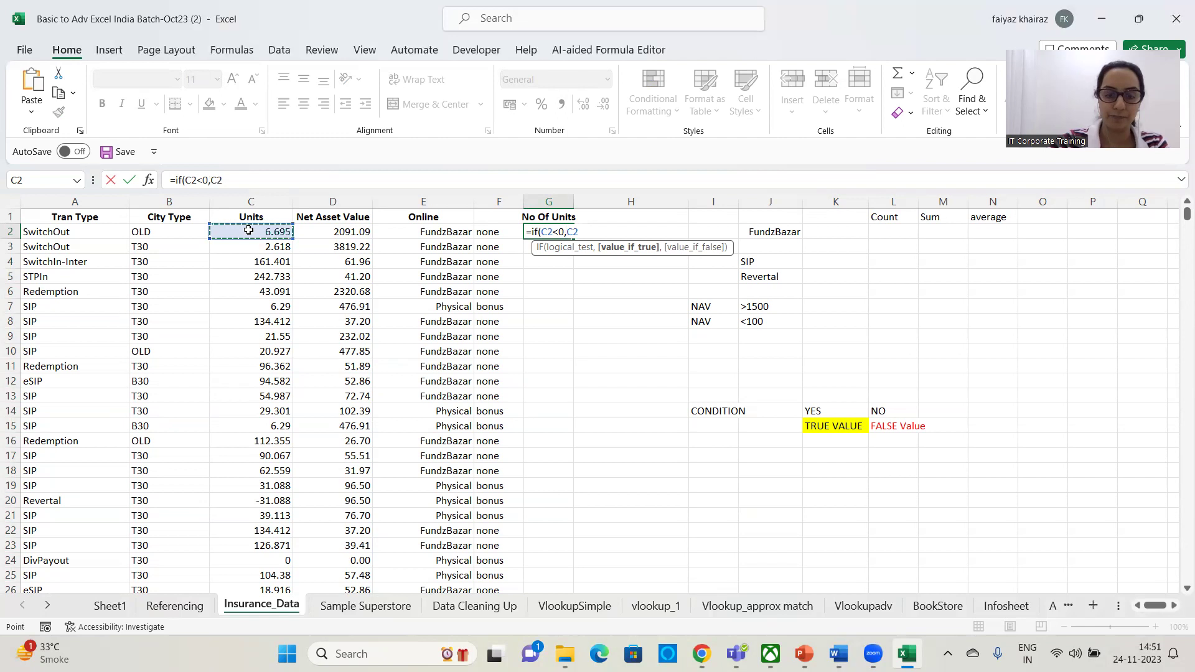
type(",")
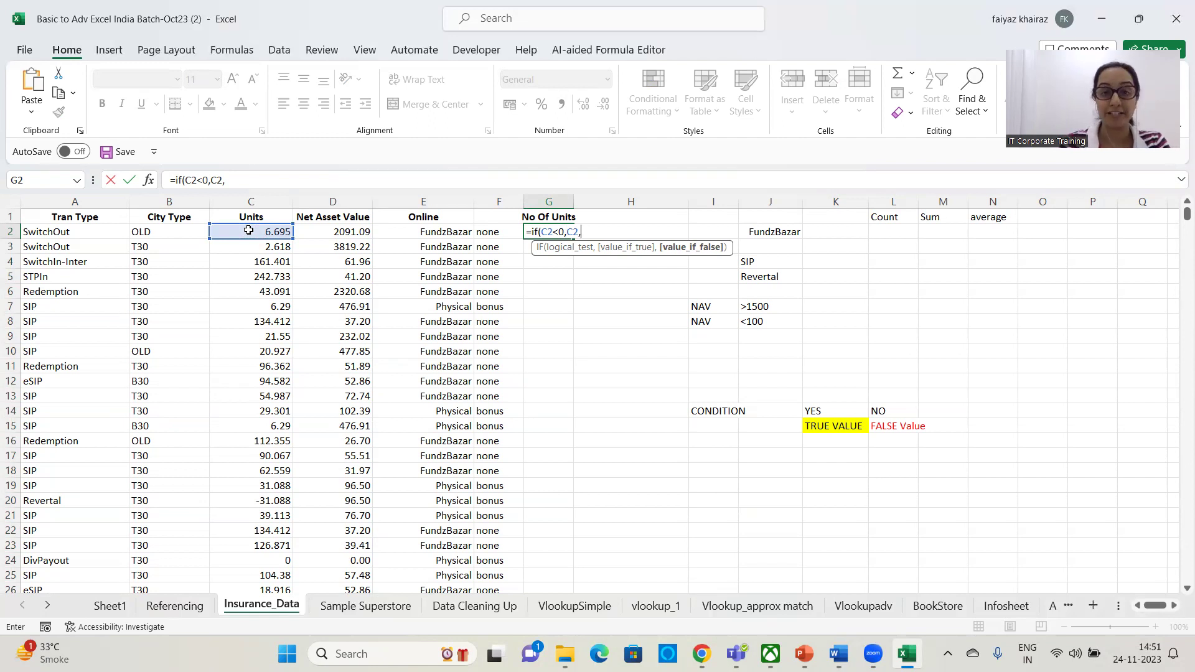
type("\")")
key("Return")
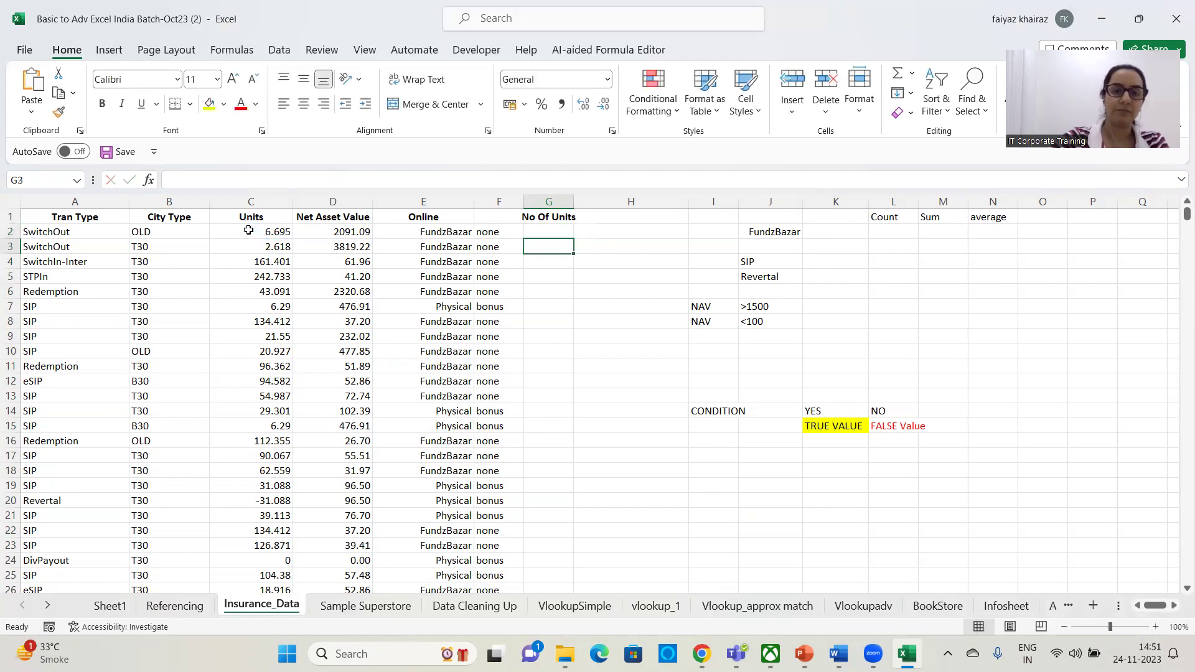
left_click(534, 231)
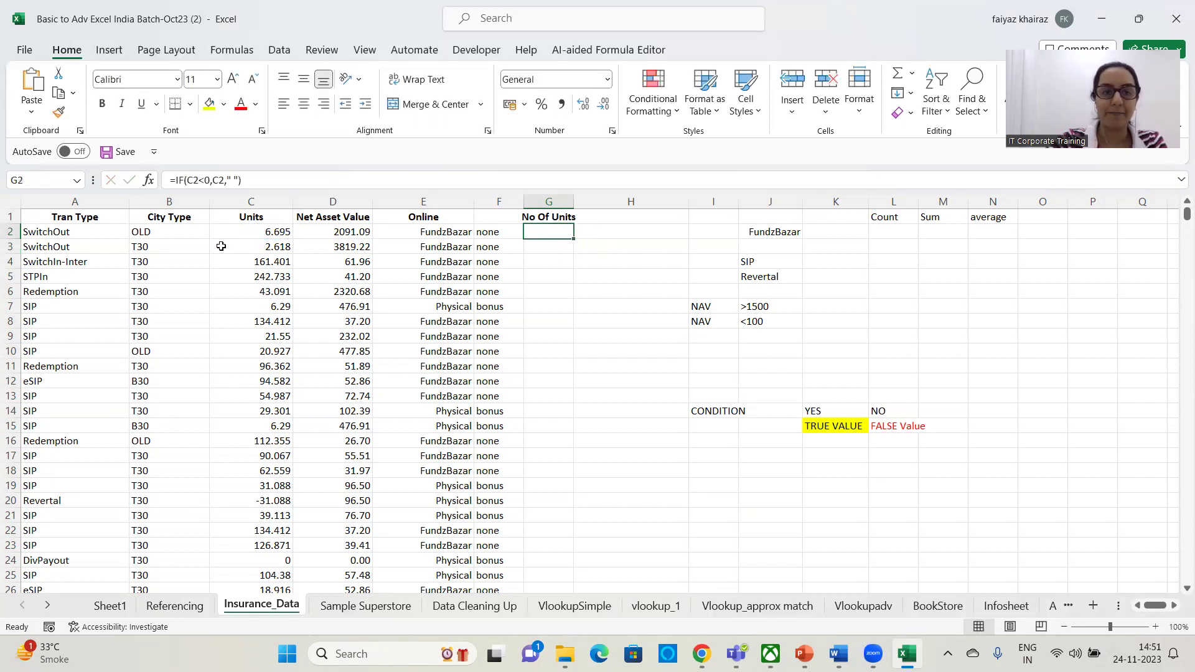
double_click(574, 239)
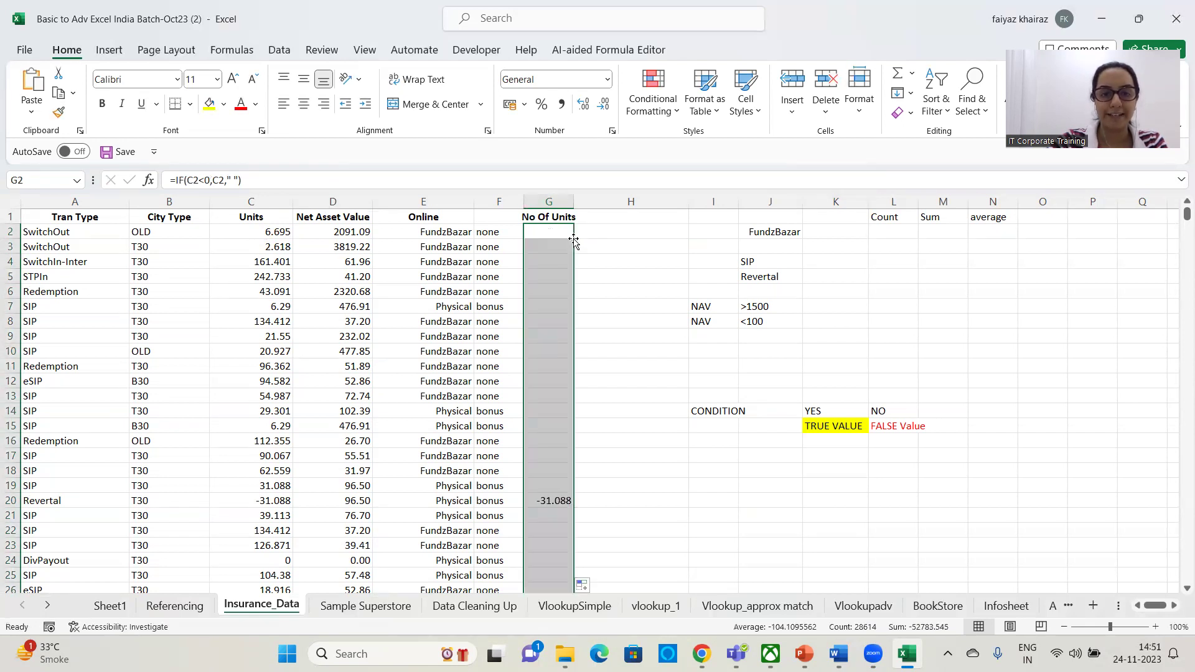
Check the copied results down the No Of Units column and review the formula in G2, leaving it as entered.
left_click(619, 443)
left_click(542, 505)
scroll(578, 480, "down", 3)
scroll(579, 480, "down", 12)
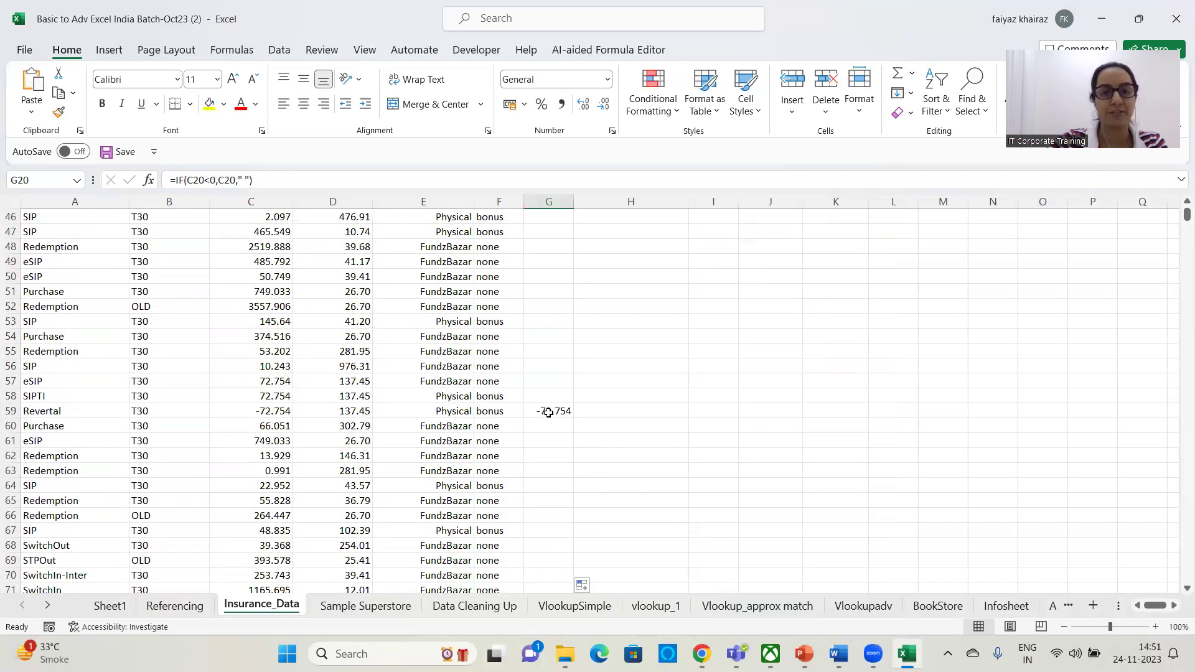
scroll(635, 418, "up", 15)
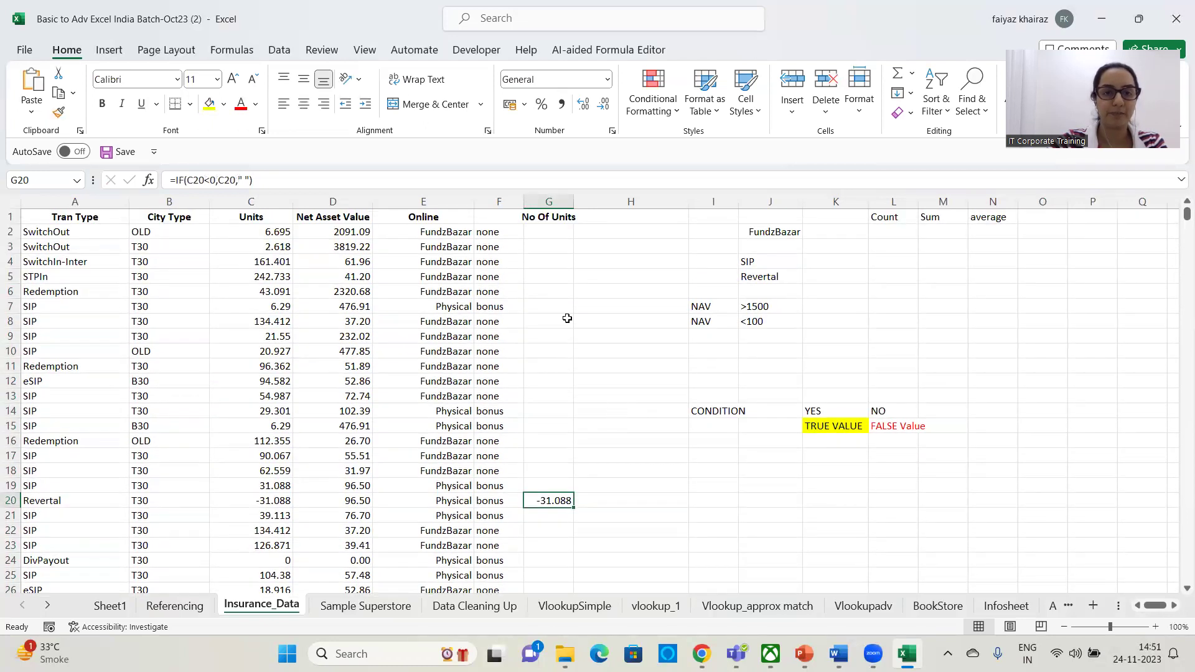
left_click(552, 231)
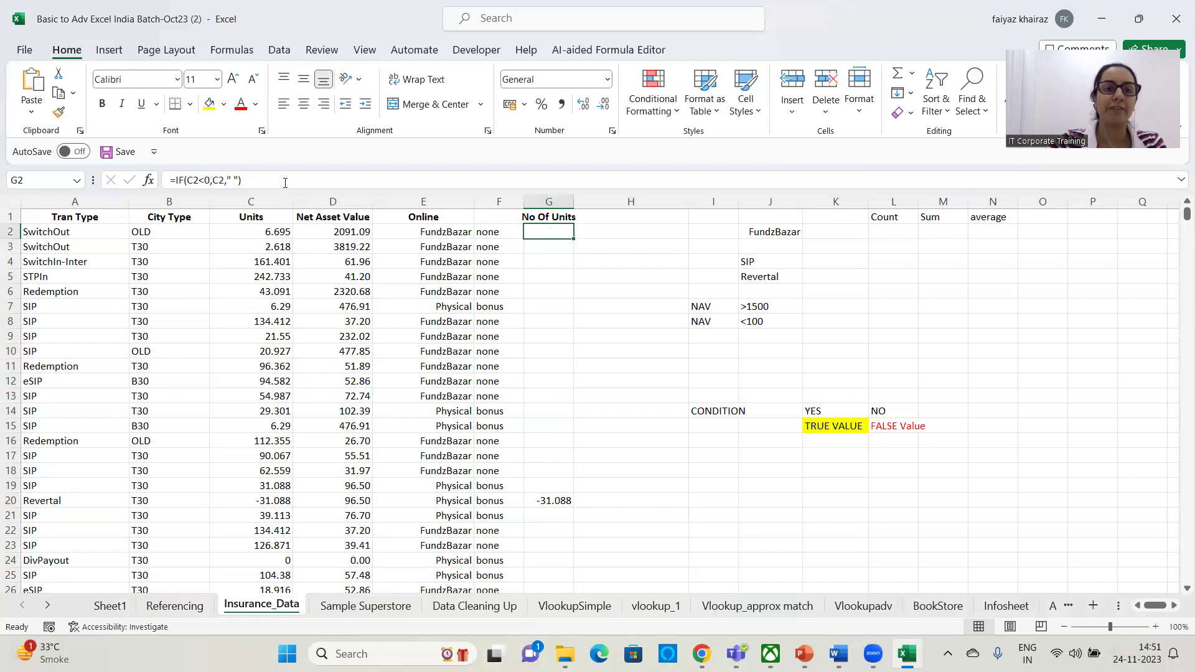
left_click_drag(285, 181, 168, 180)
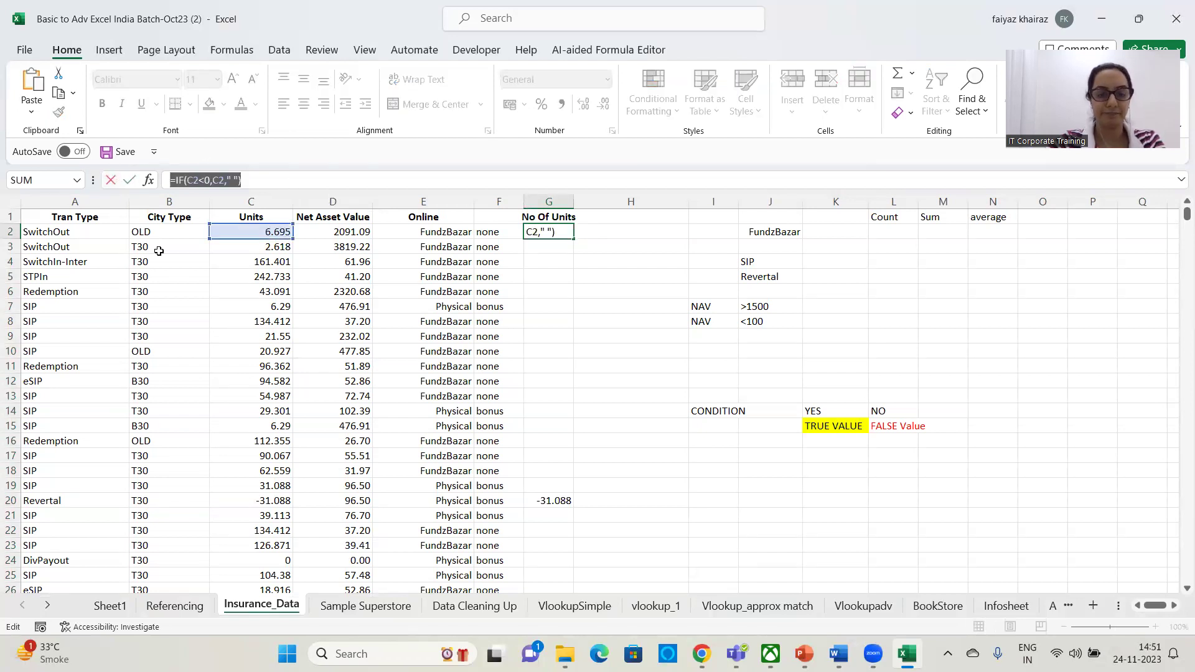
left_click(452, 548)
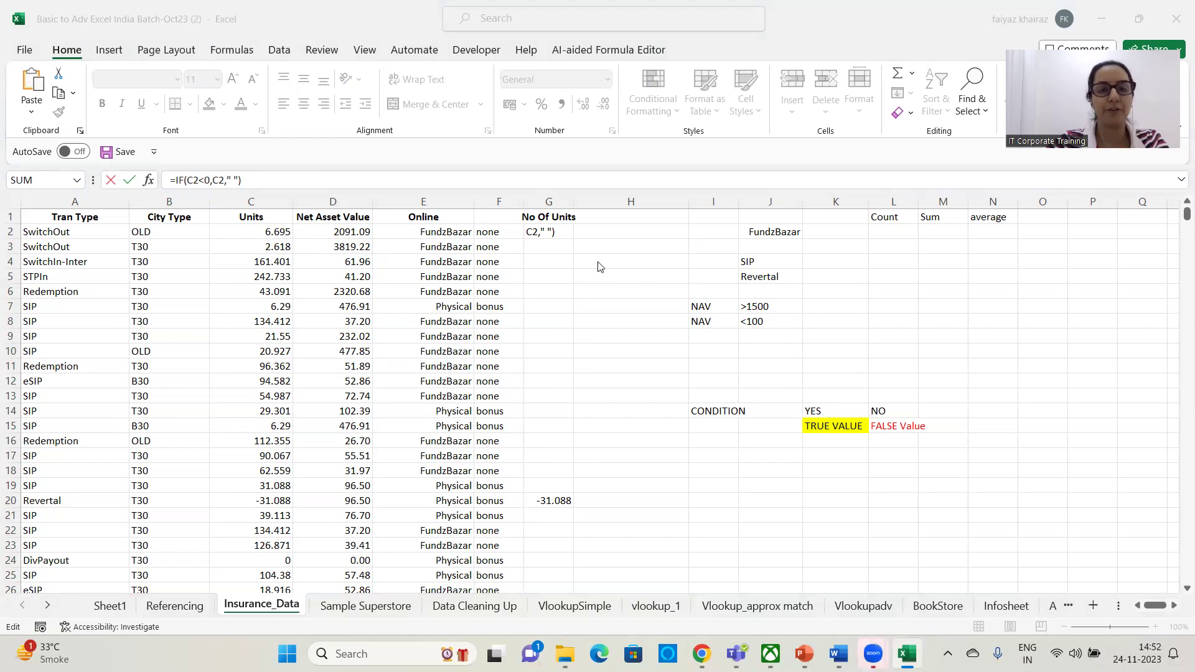
key("ctrl+Return")
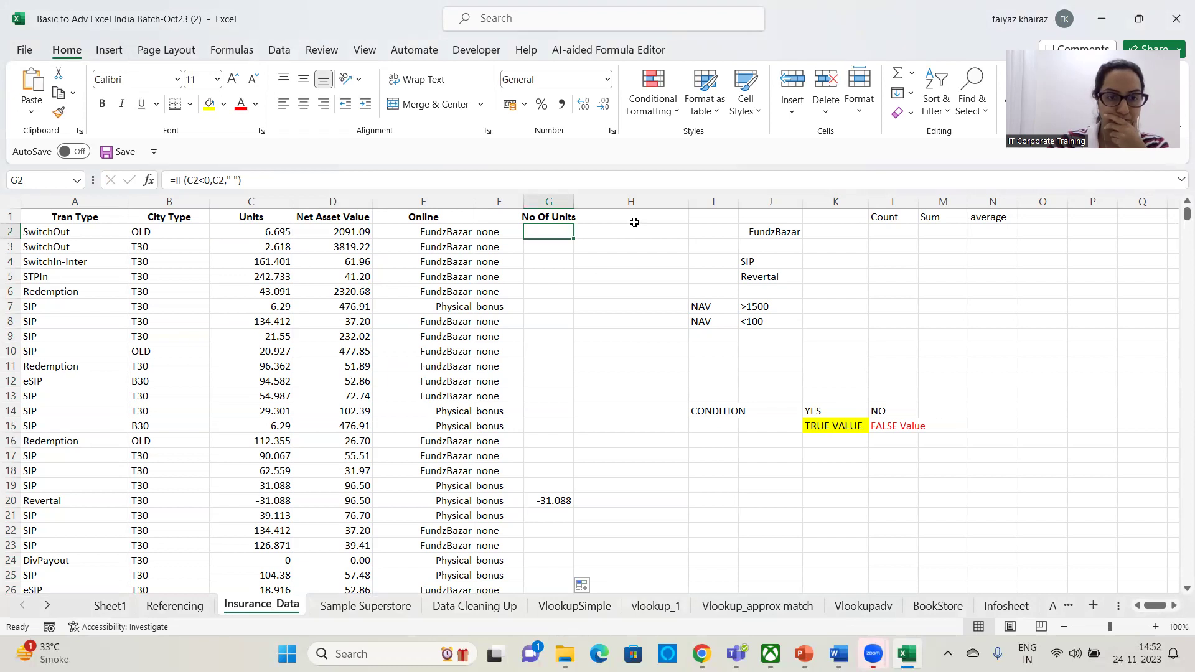
Enter the header "TAX dedection" in H1.
left_click(611, 214)
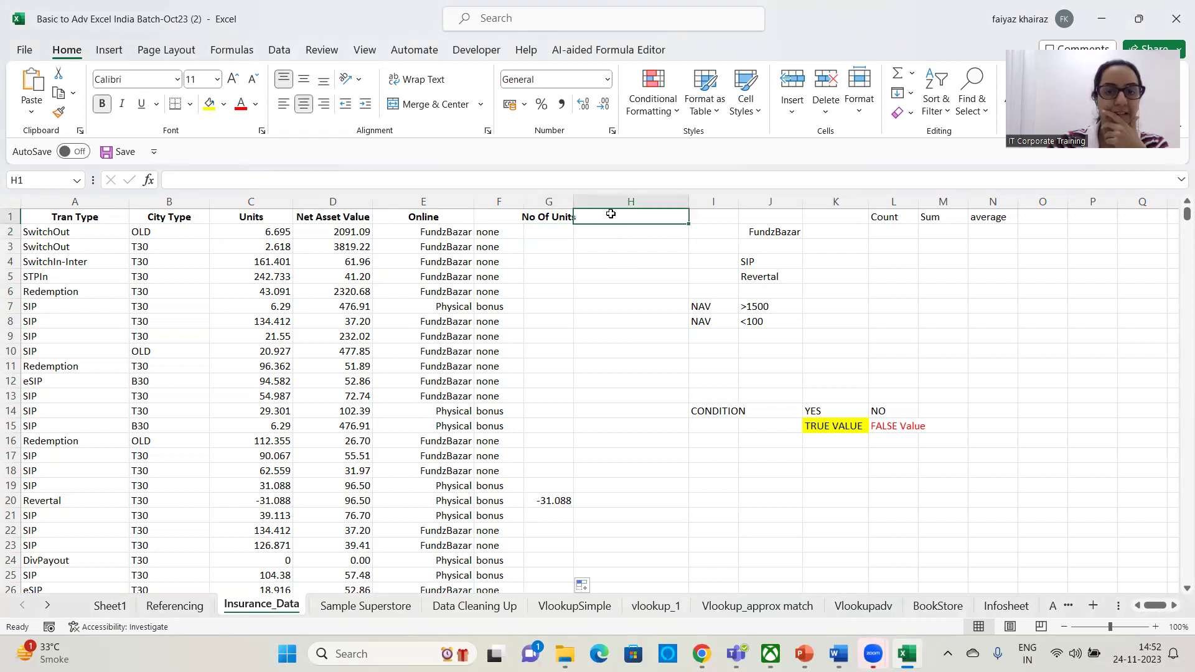
type("TAX")
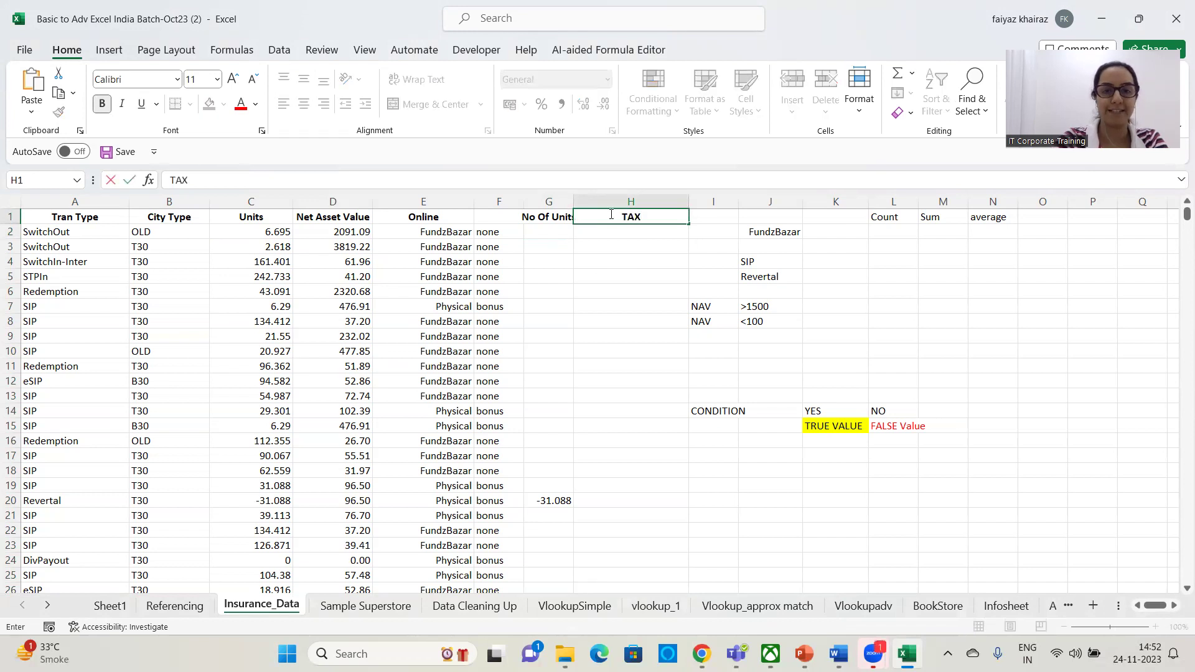
type(" decut")
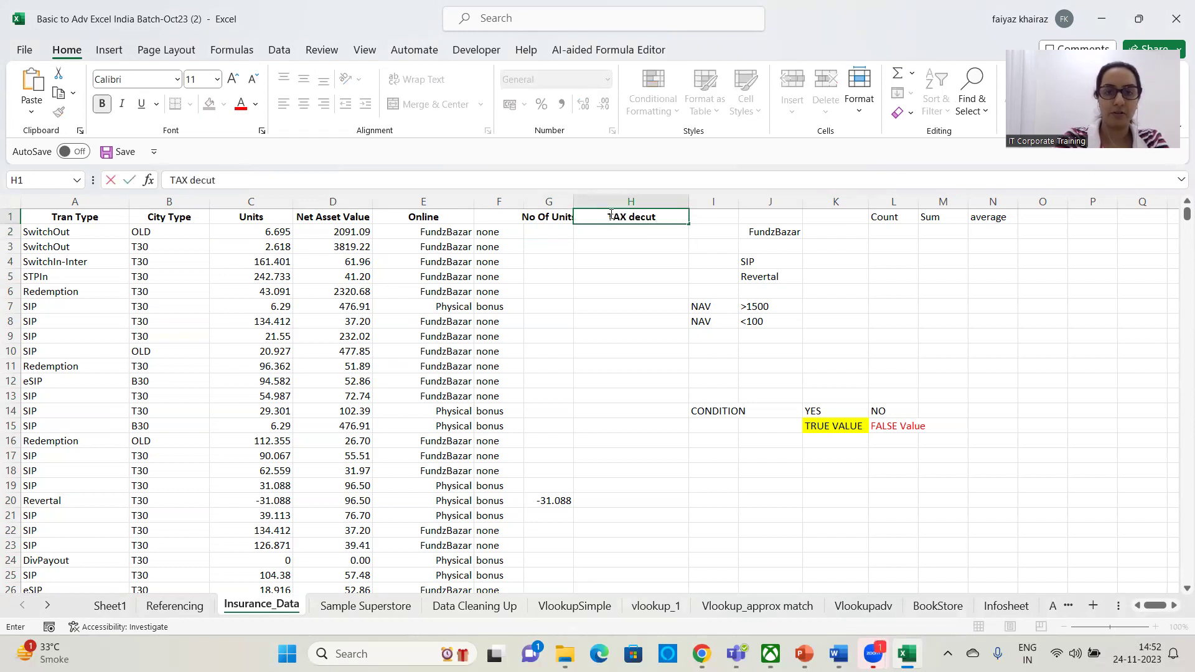
key("BackSpace")
key("BackSpace")
type("dection")
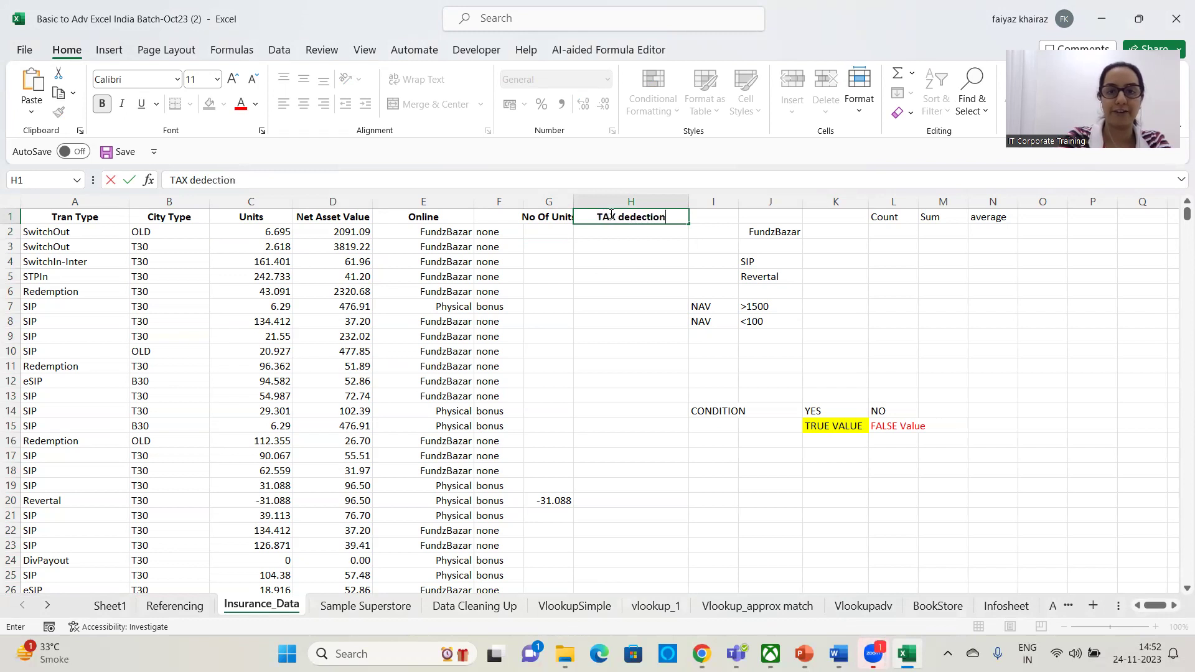
key("Return")
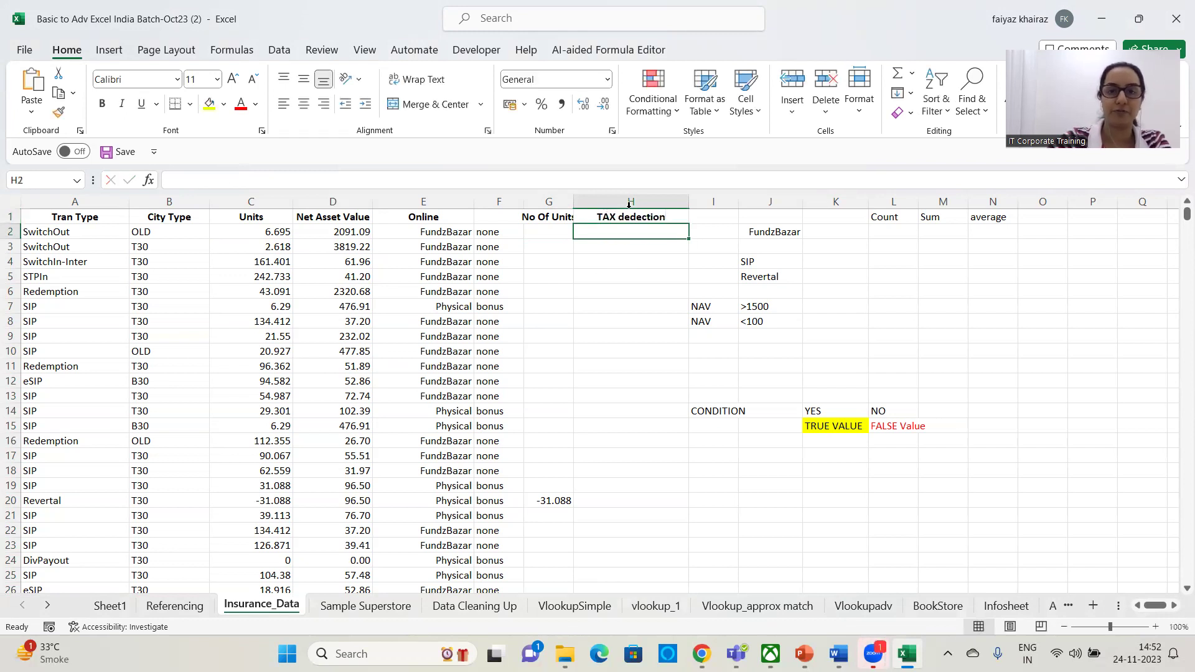
left_click(623, 217)
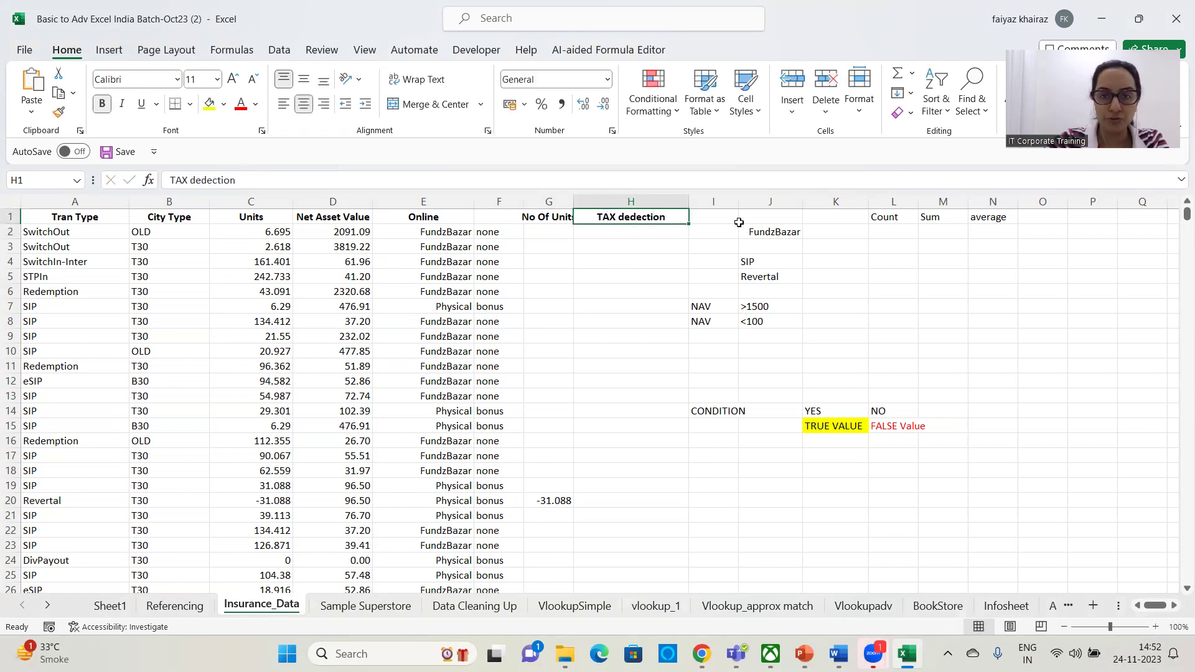
Enter the note "Supppose the NAV is more than 2000 then deduct 4.9% from the Value" in I19.
left_click(714, 489)
type("Supppose the")
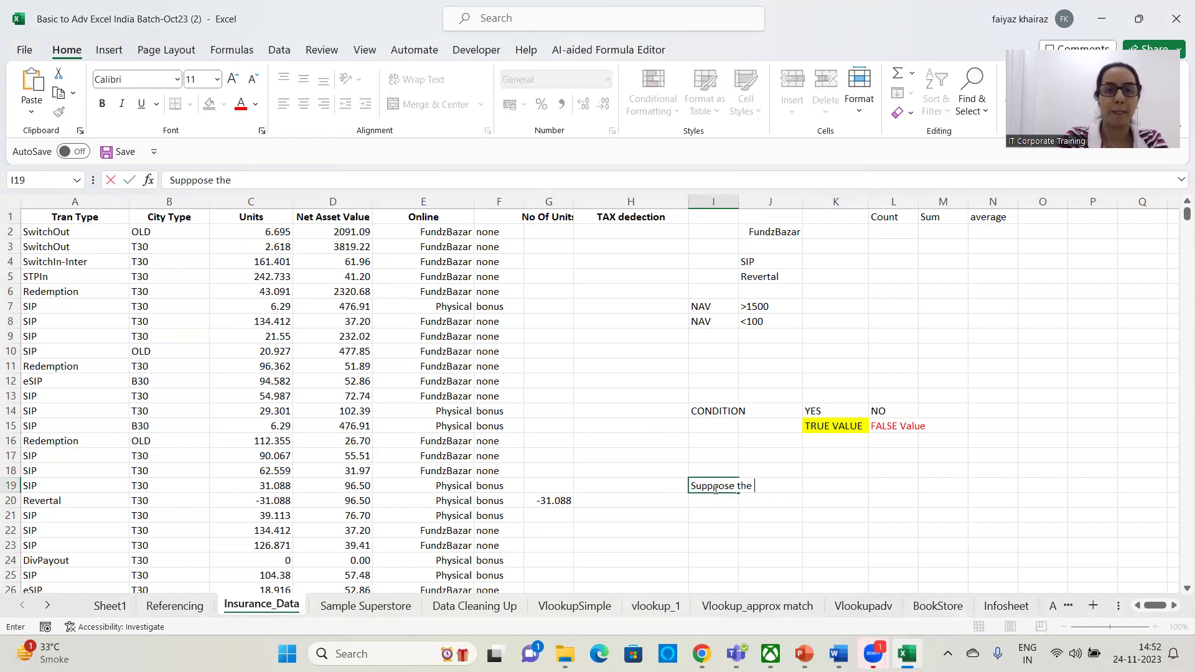
type(" NAV")
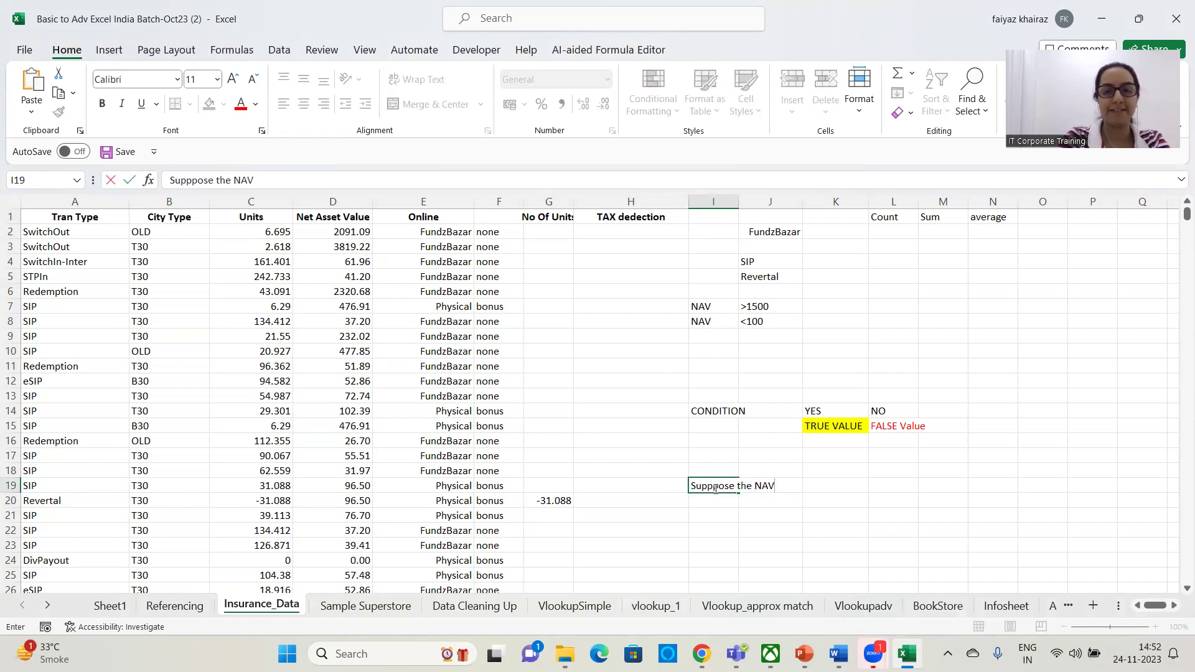
type(" is more than")
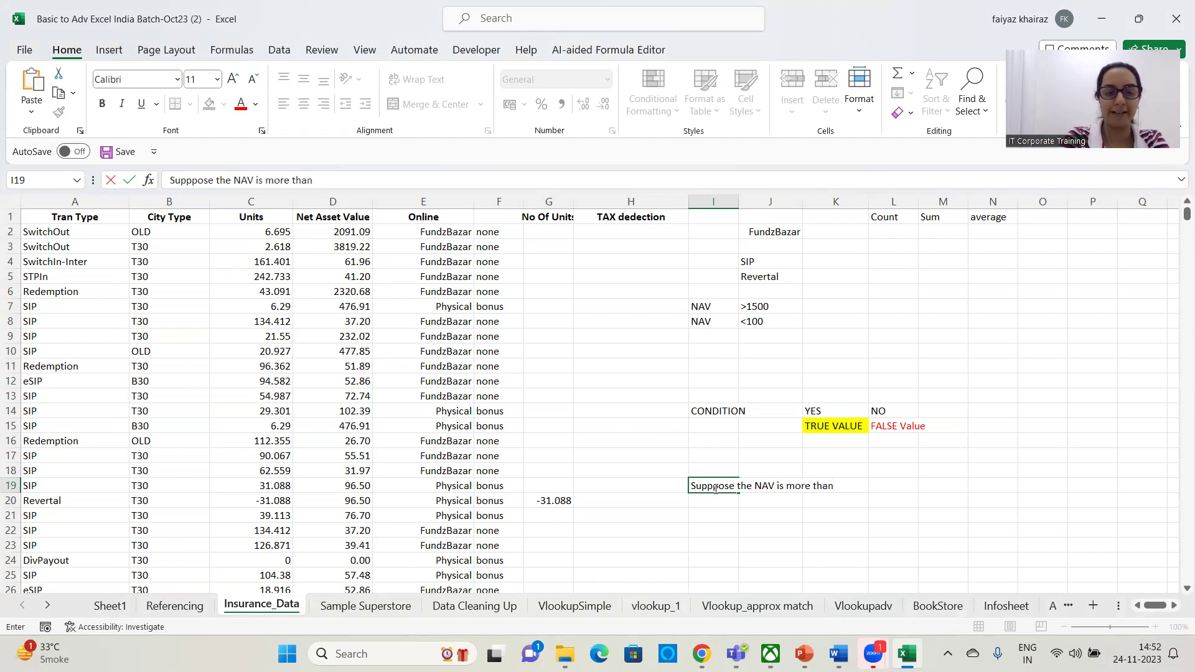
type(" 2000 then")
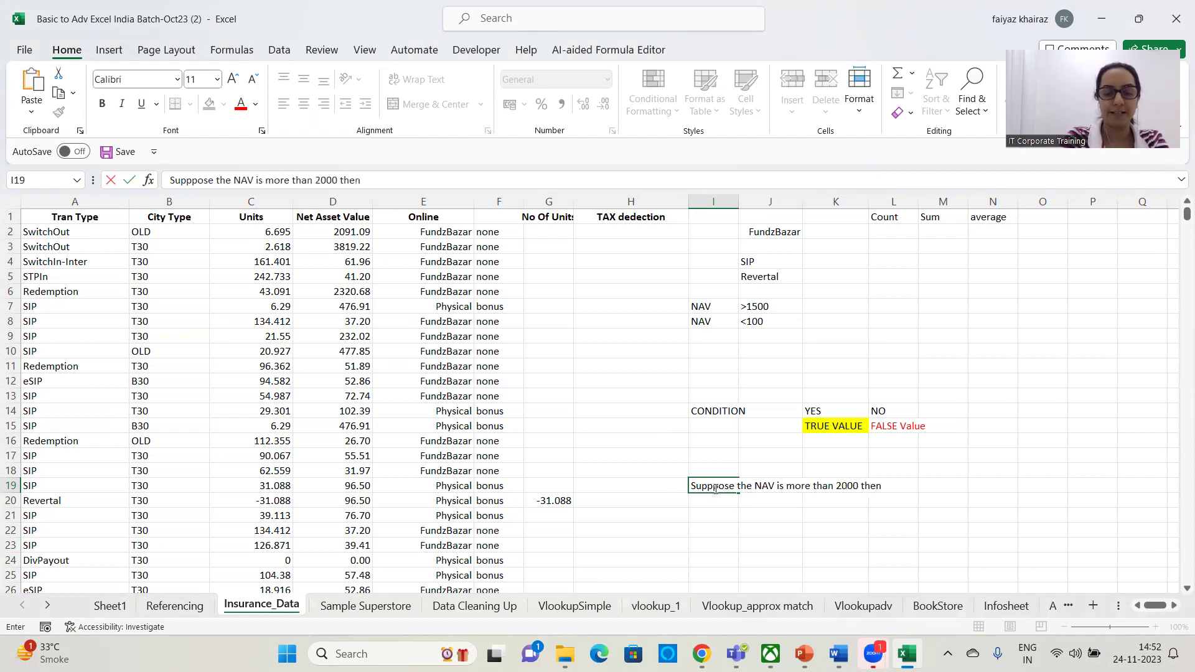
type(" deduct")
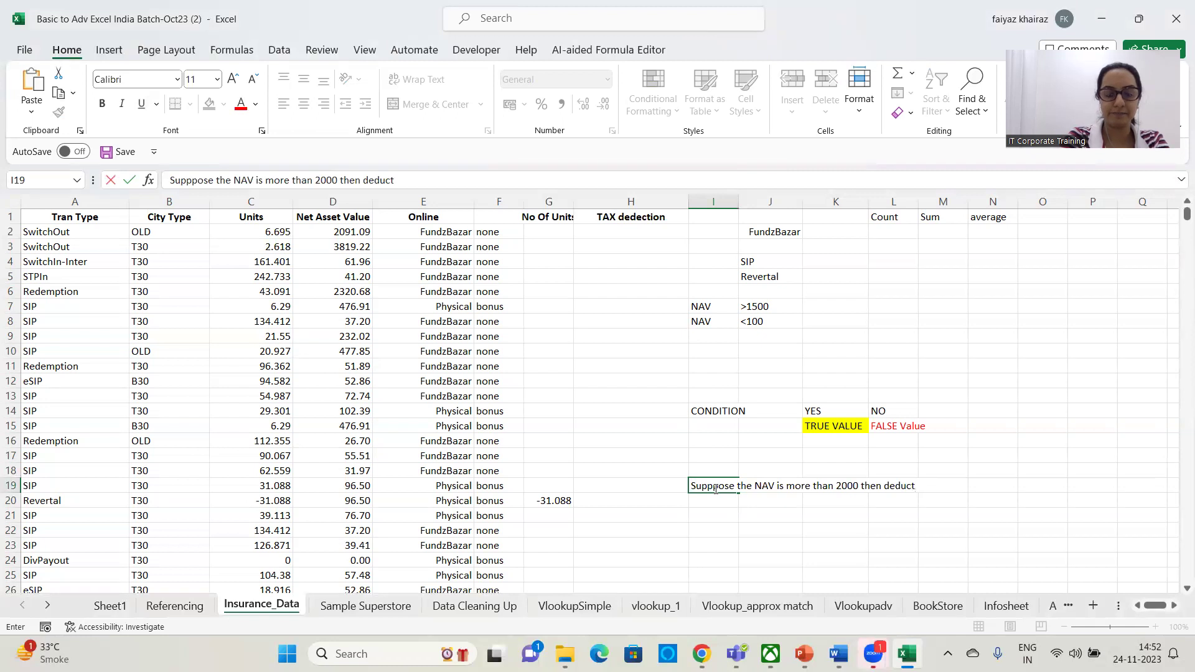
type(" 4.")
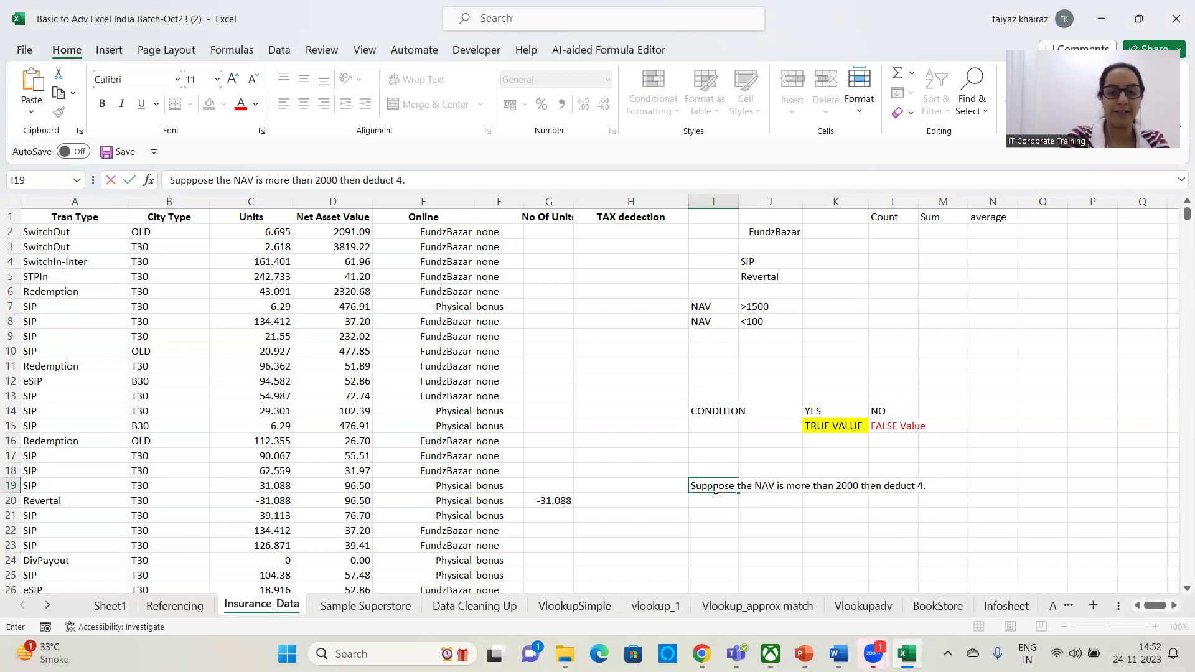
type("9% from ")
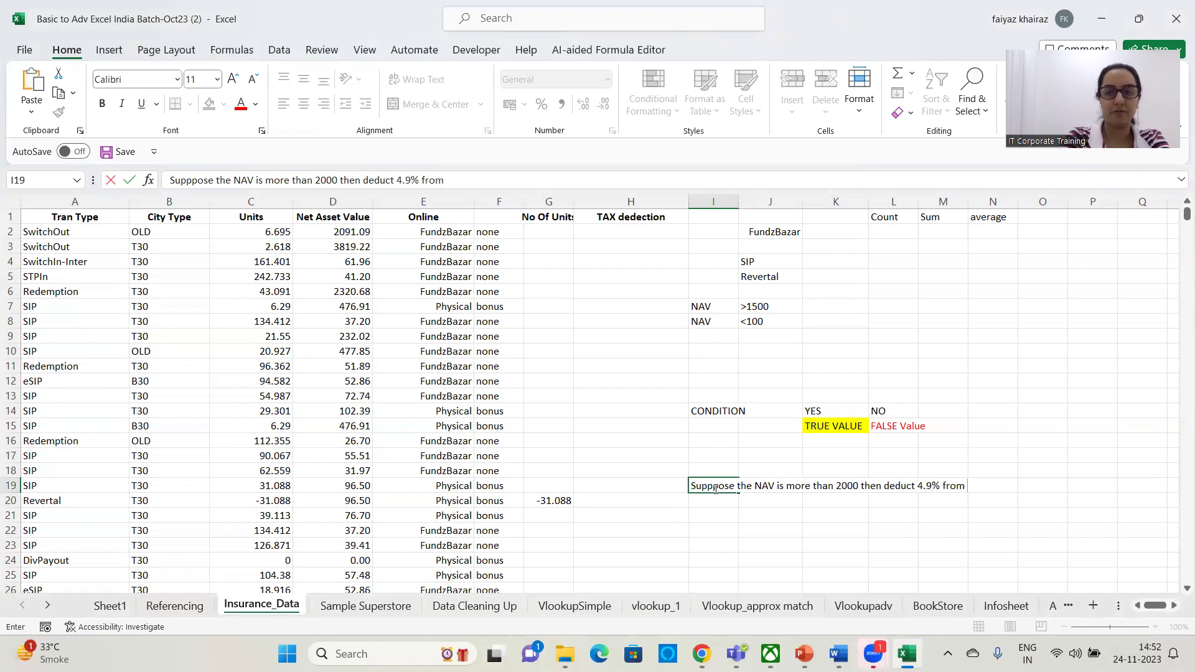
type("the Value")
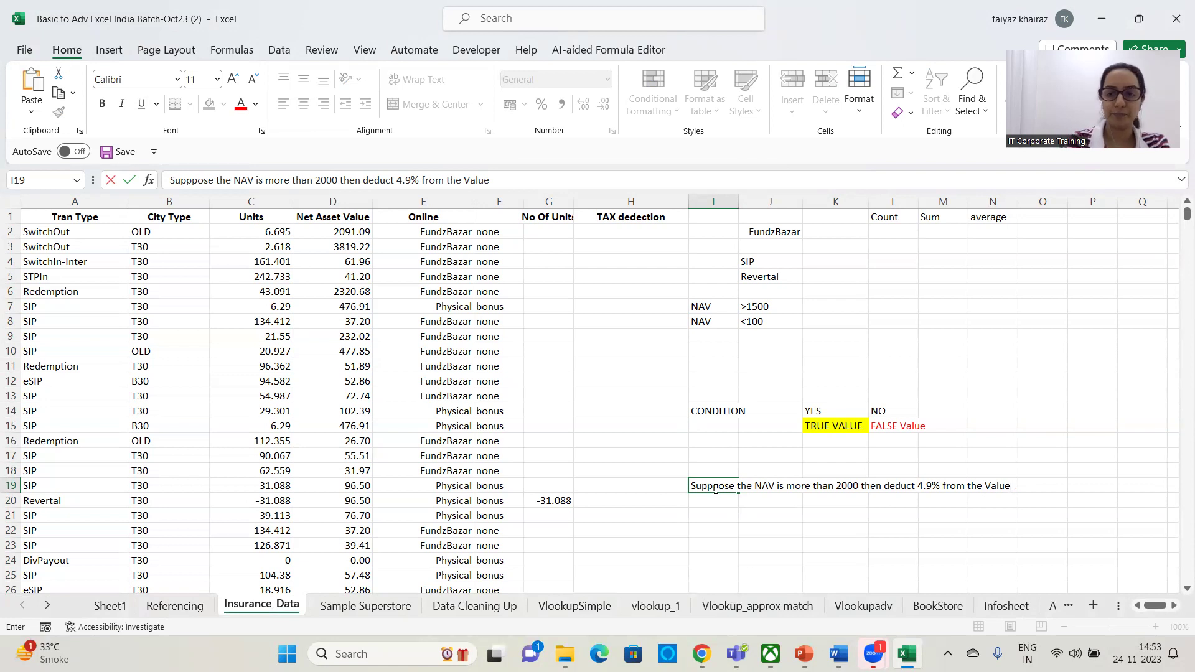
key("Return")
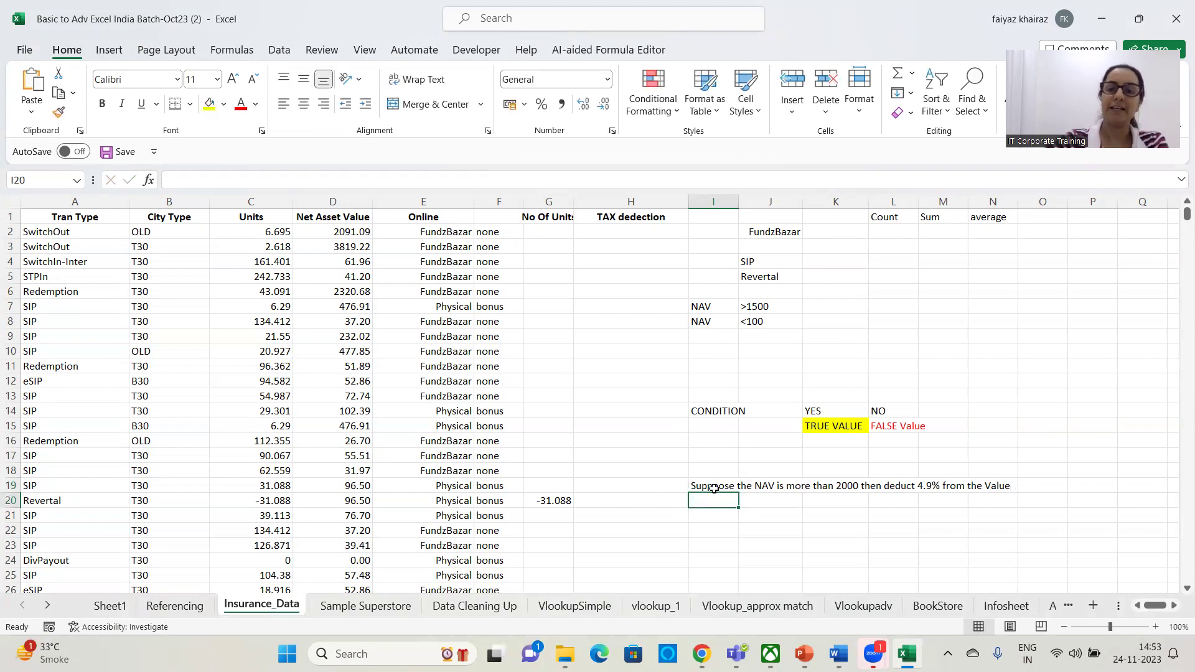
Review the tax condition note in I19 with its full text highlighted for reading.
left_click(714, 487)
left_click(844, 501)
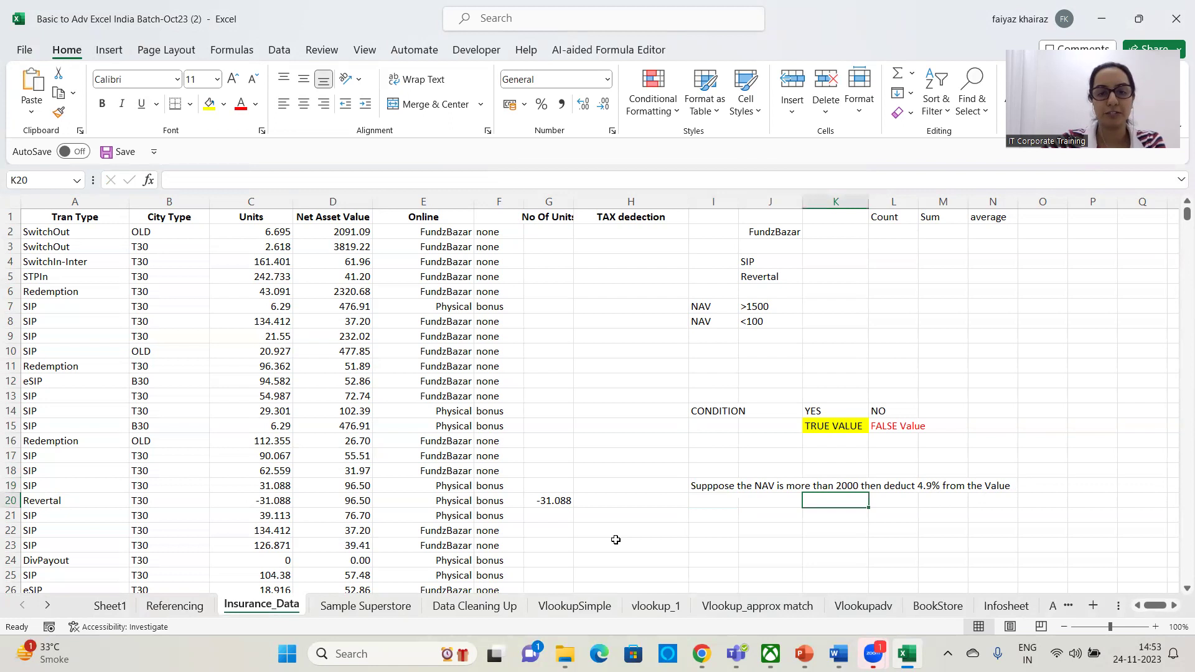
left_click(702, 485)
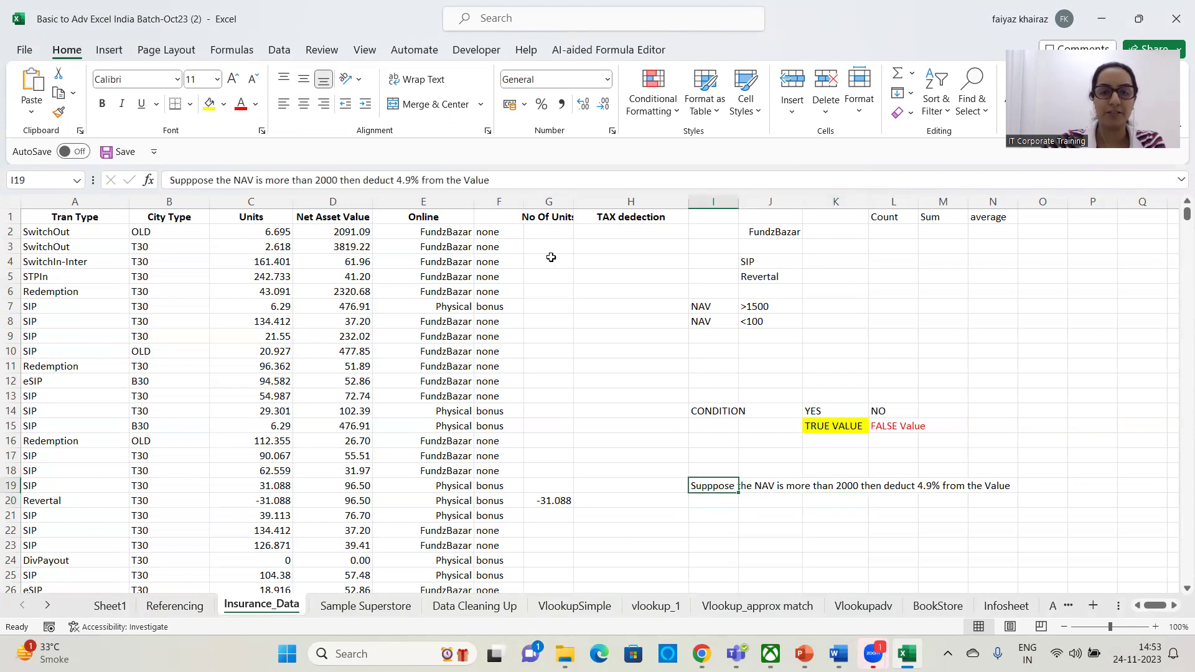
triple_click(511, 180)
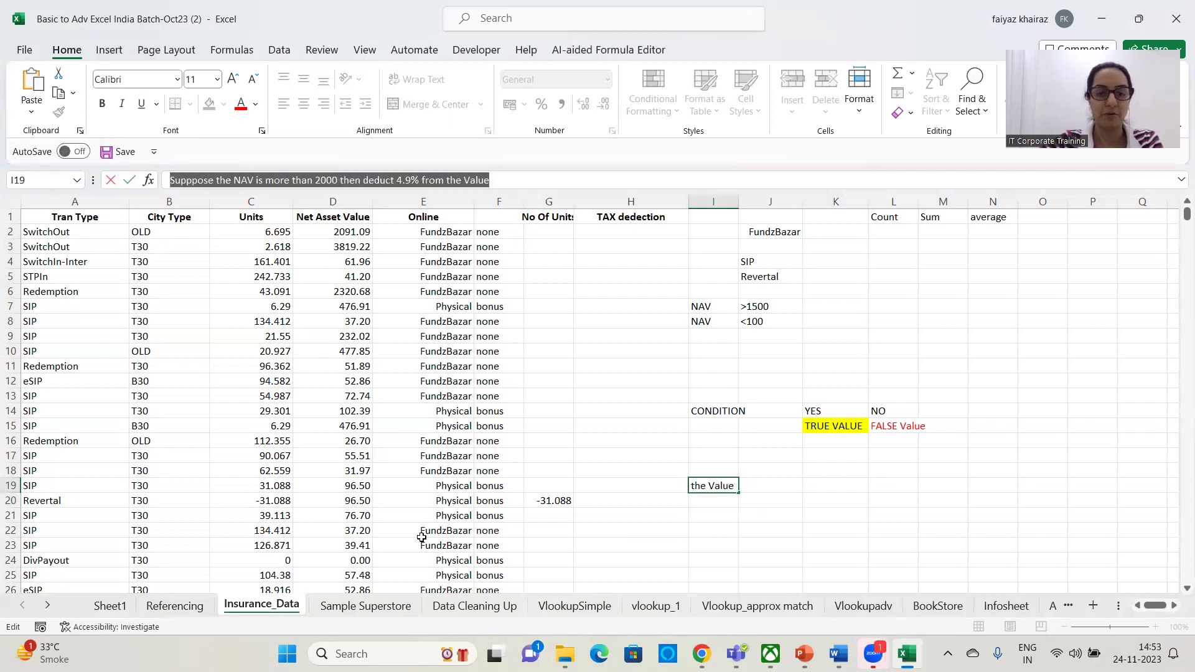
left_click(493, 515)
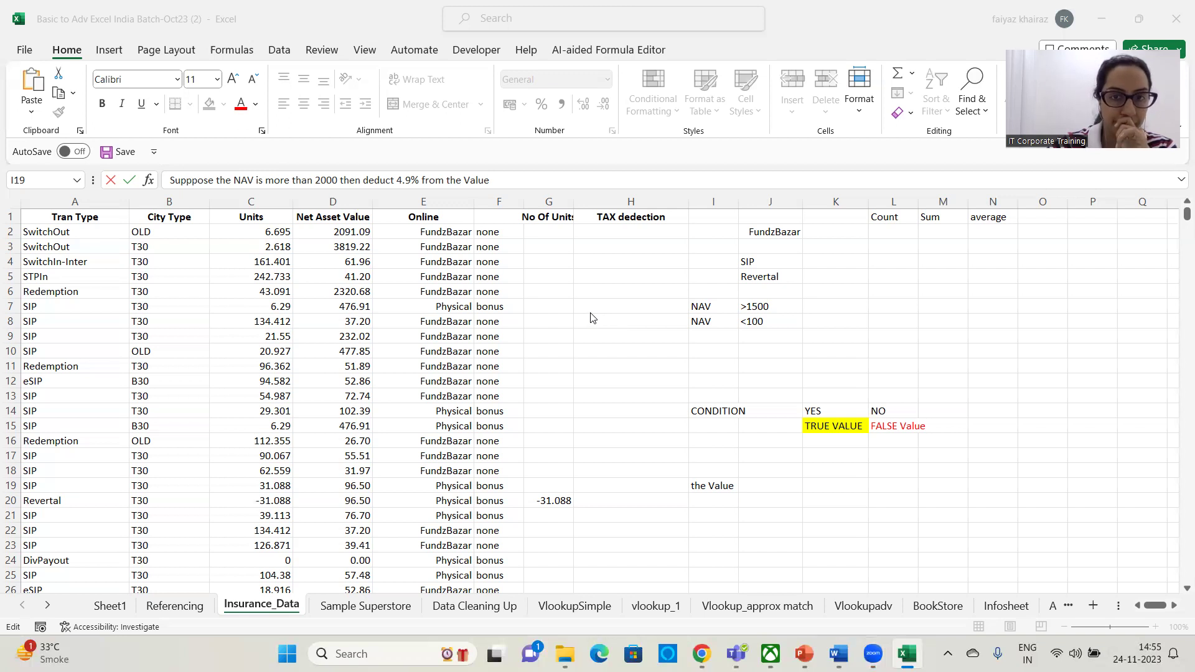
left_click(572, 196)
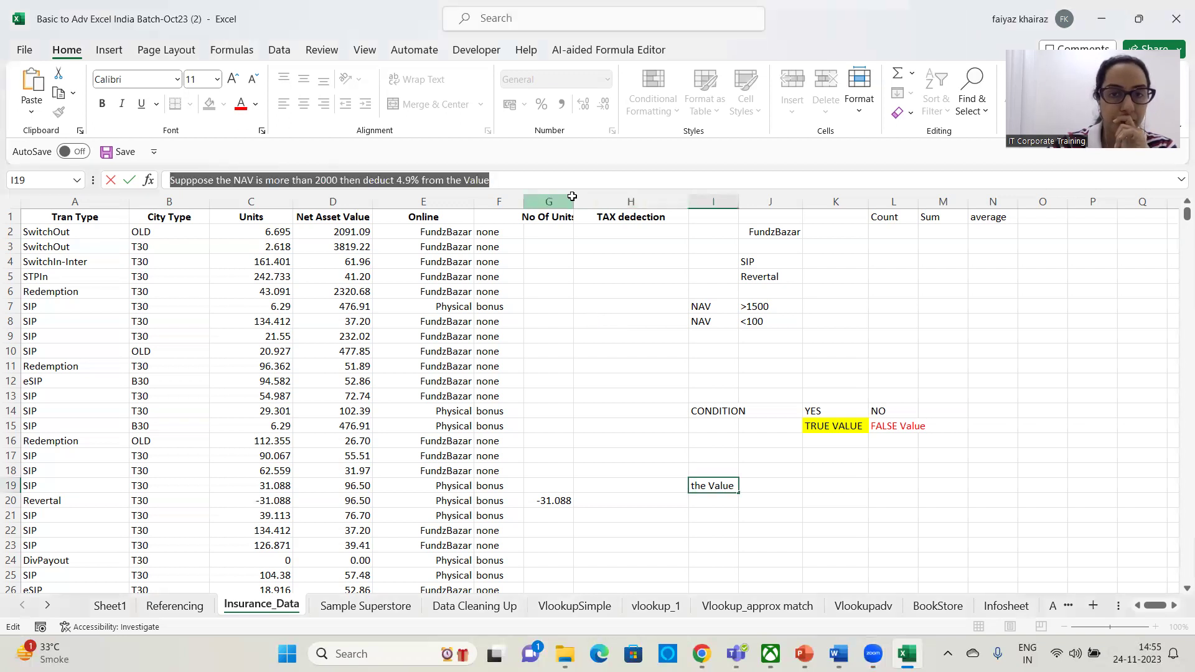
Widen column G so the No Of Units header fits inside its own column.
left_click(568, 201)
left_click_drag(573, 201, 585, 201)
left_click(646, 260)
Enter =IF(D2>2000,D2-4.9%*D2," ") in H2 to deduct 4.9% tax from Net Asset Values above 2000.
left_click(636, 231)
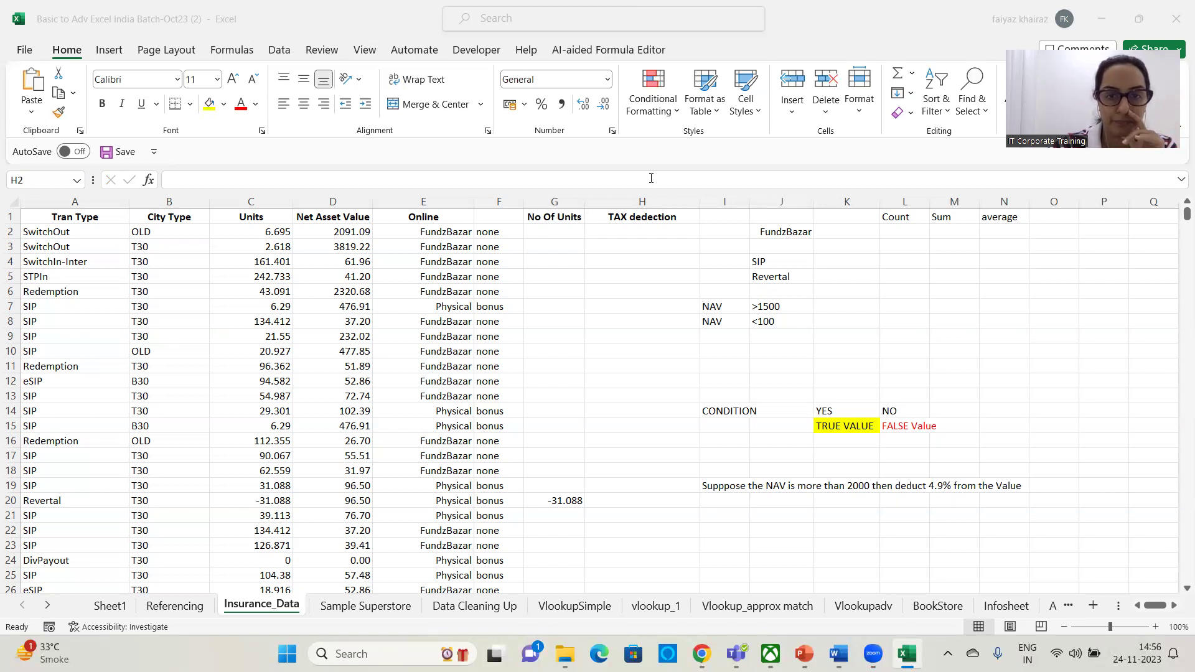
left_click(637, 232)
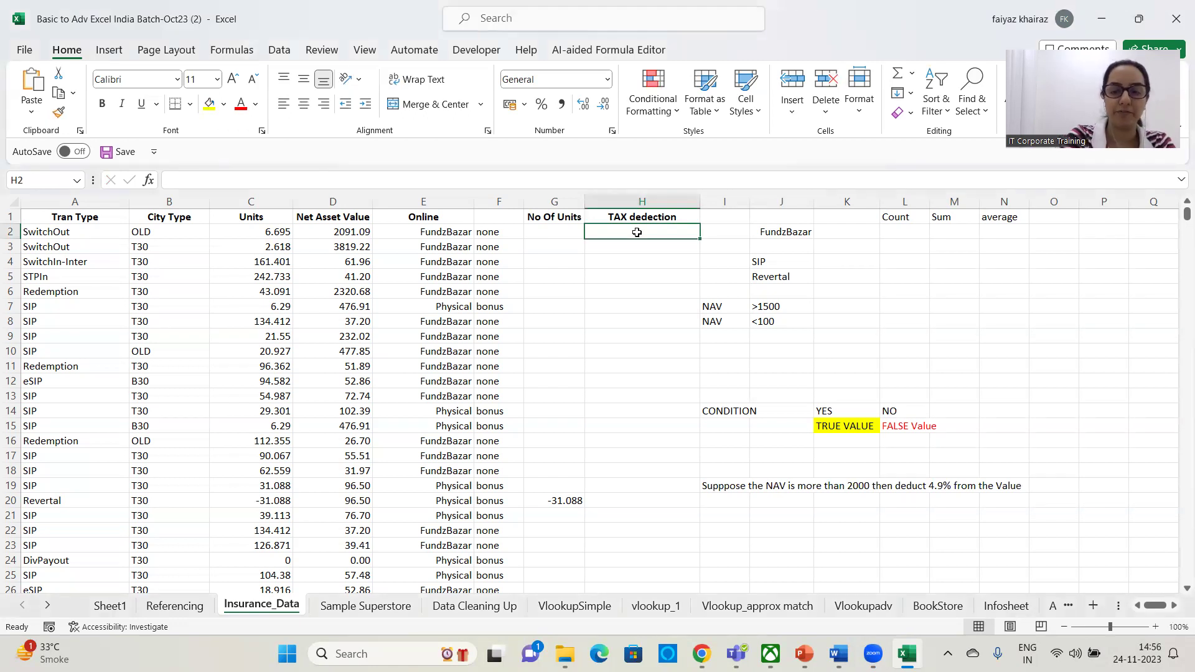
type("=if(")
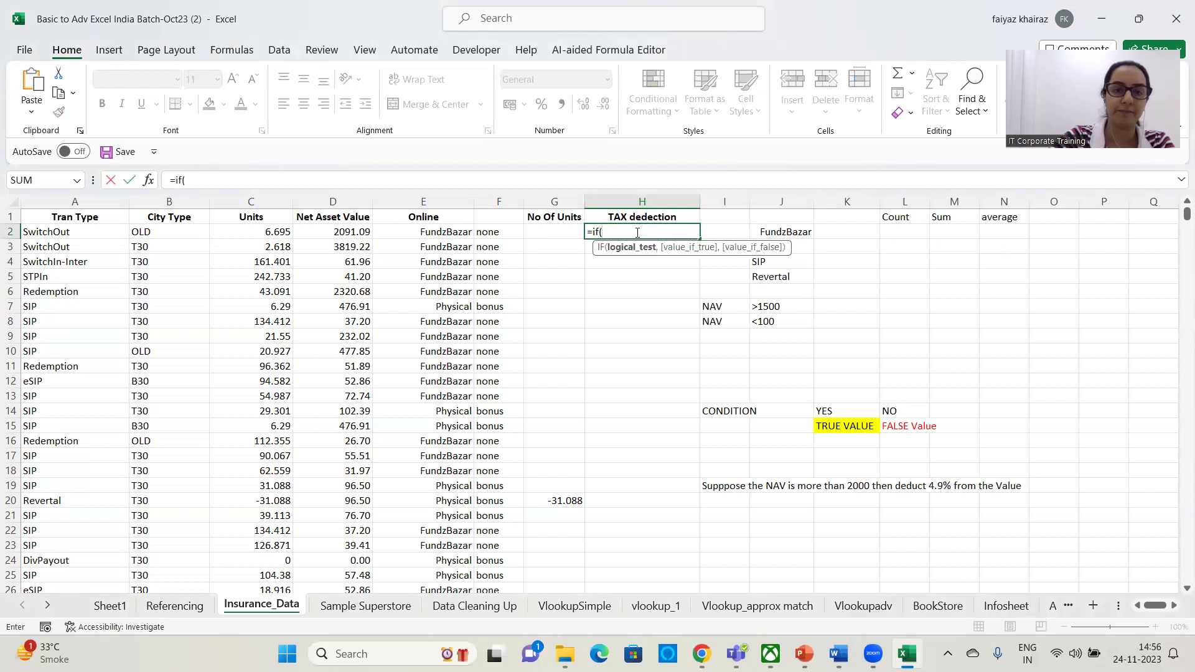
left_click(349, 231)
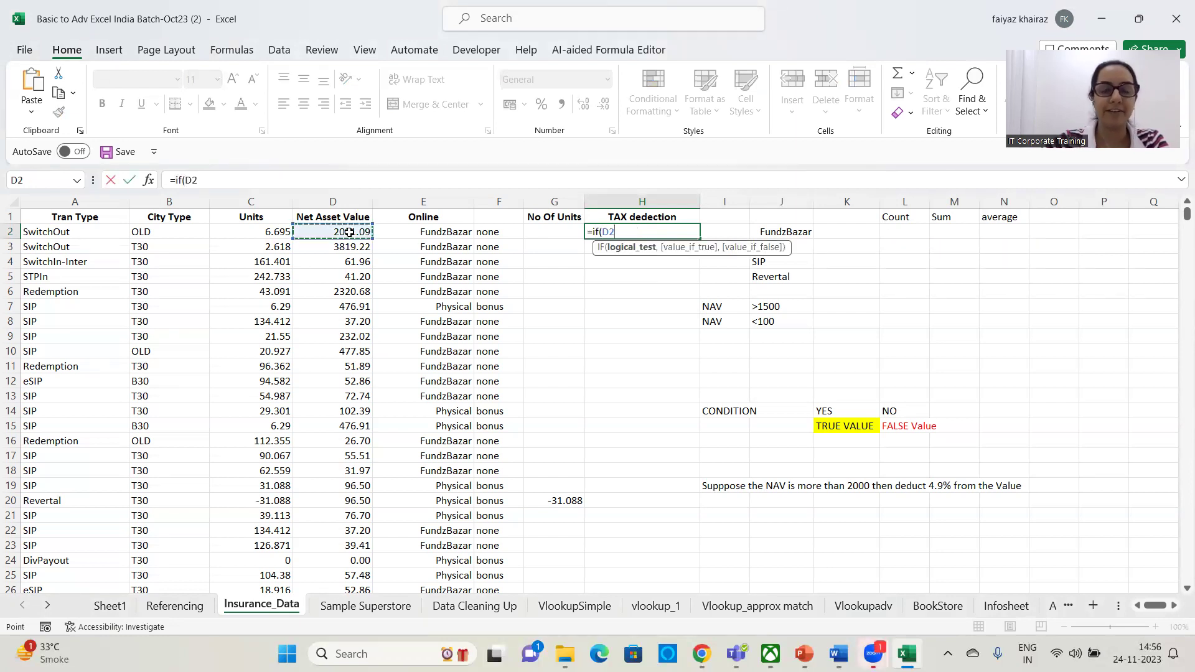
type(">2000,")
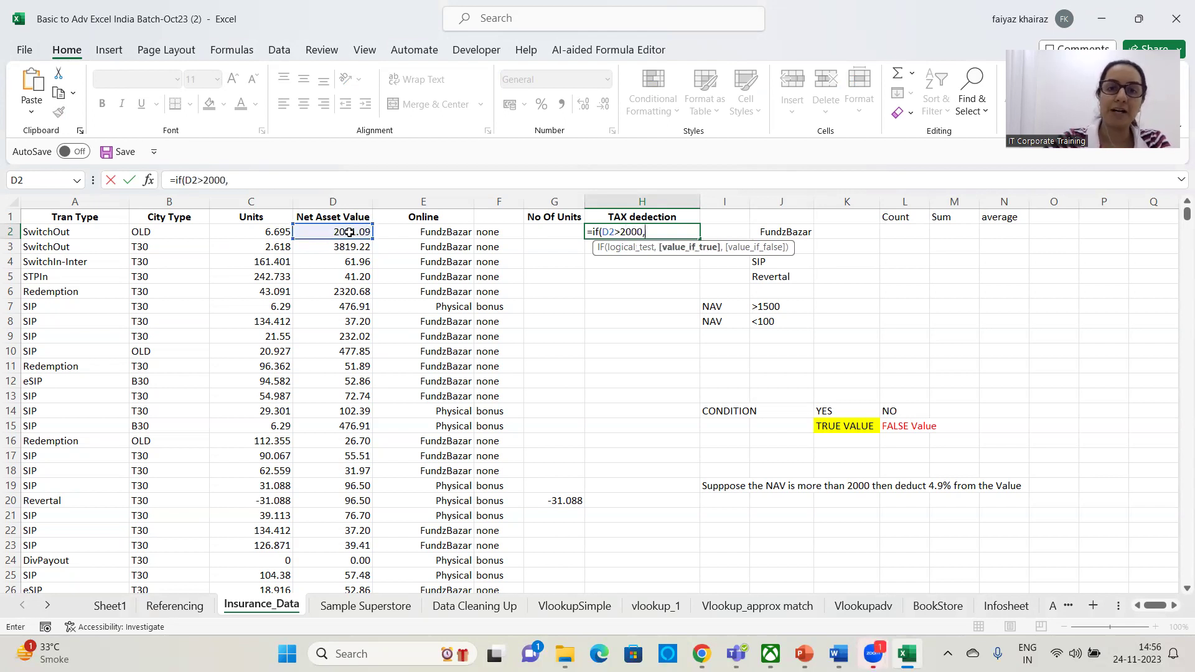
left_click(349, 231)
type("-4.9%")
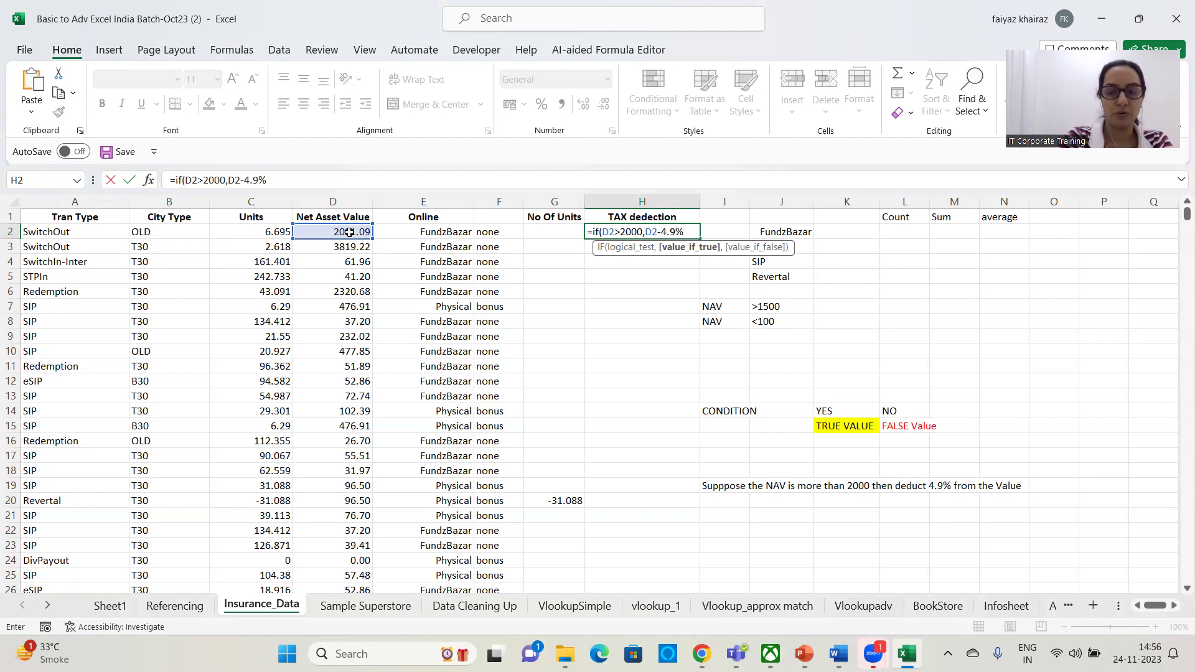
type("*")
left_click(349, 233)
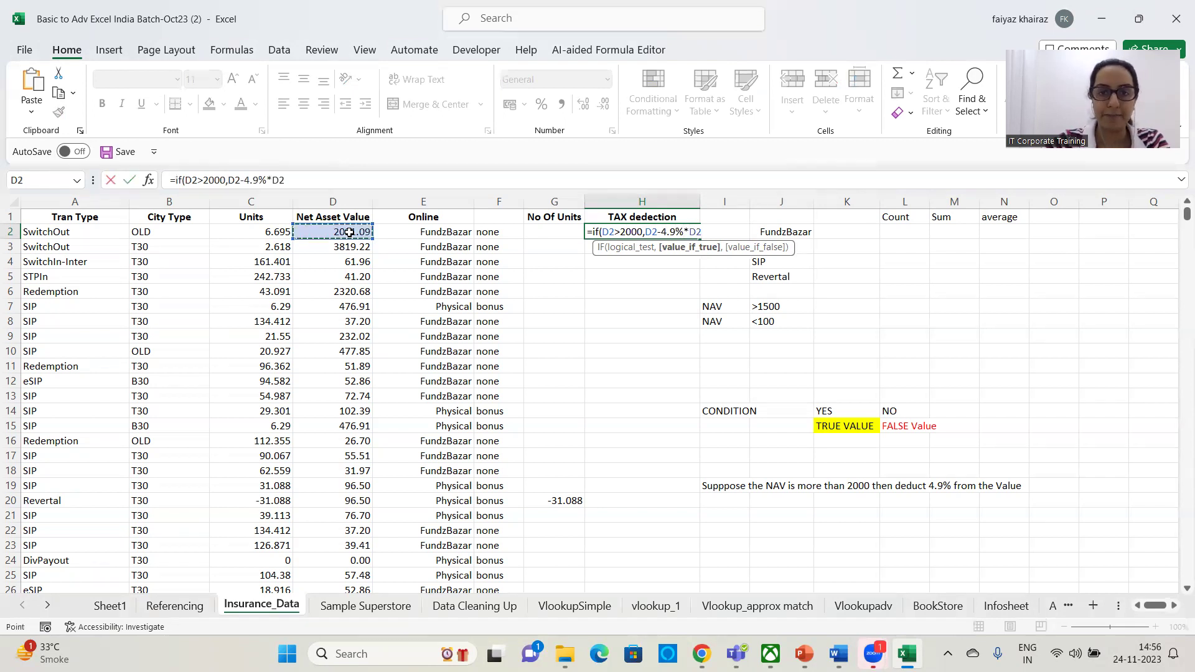
type(",")
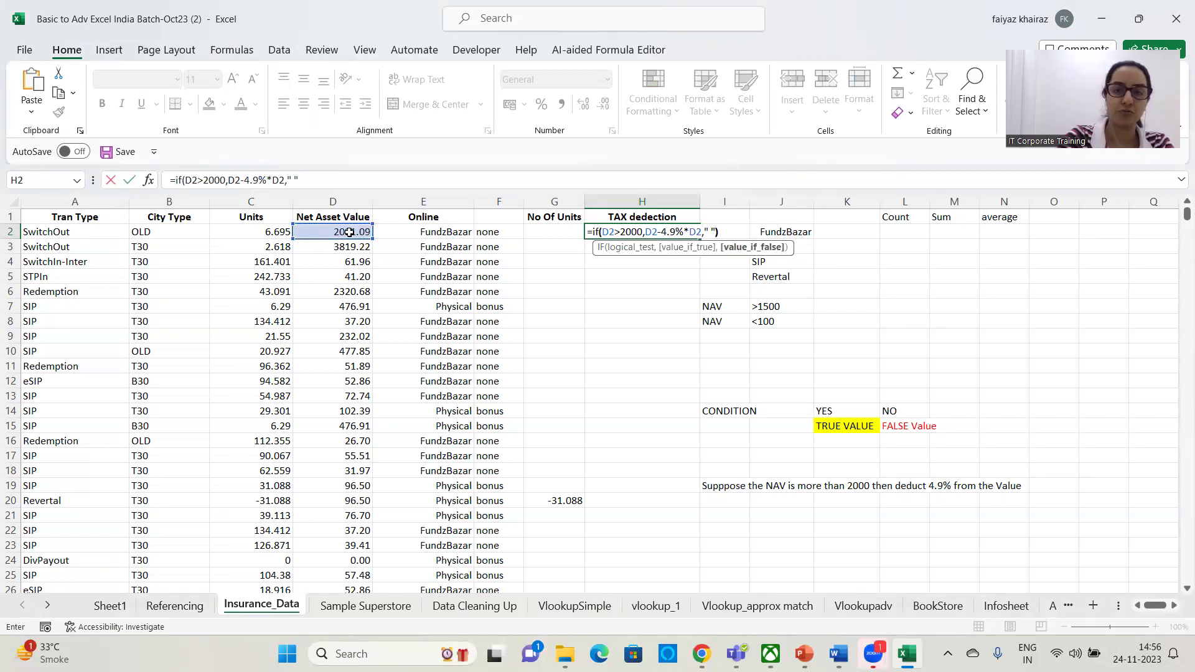
key("Return")
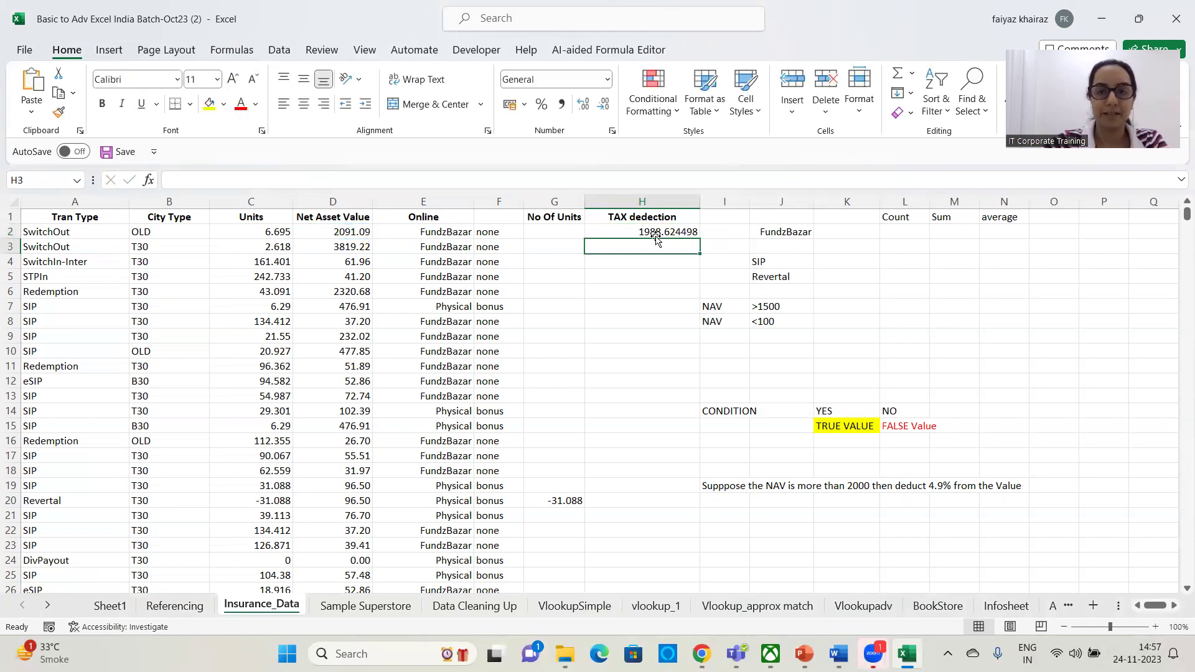
Copy the tax formula in H2 down the whole TAX dedection column.
left_click(678, 234)
double_click(700, 239)
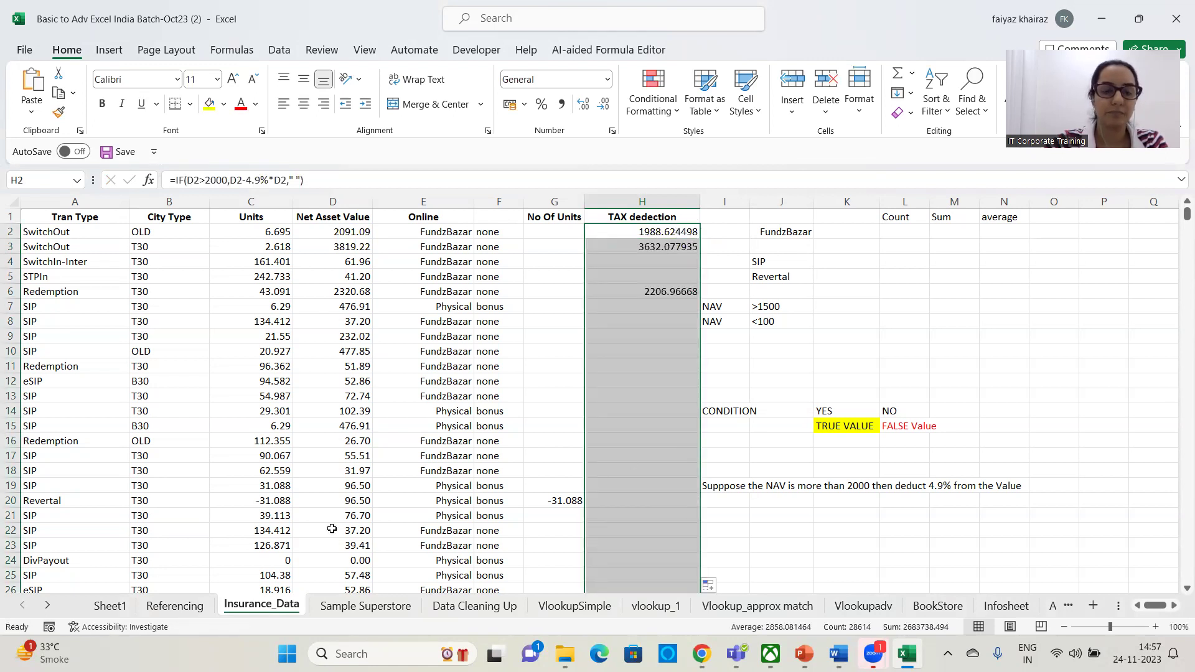
left_click(656, 237)
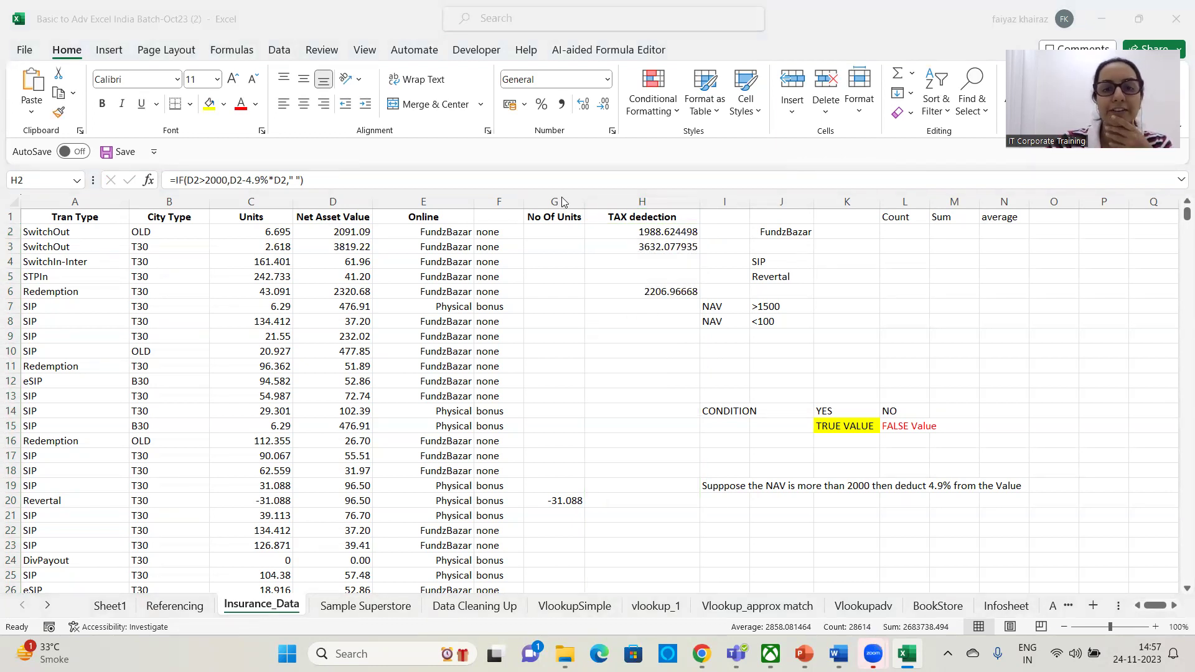
Review the full tax deduction formula in H2, leaving it as entered.
left_click_drag(499, 202, 625, 226)
left_click(624, 227)
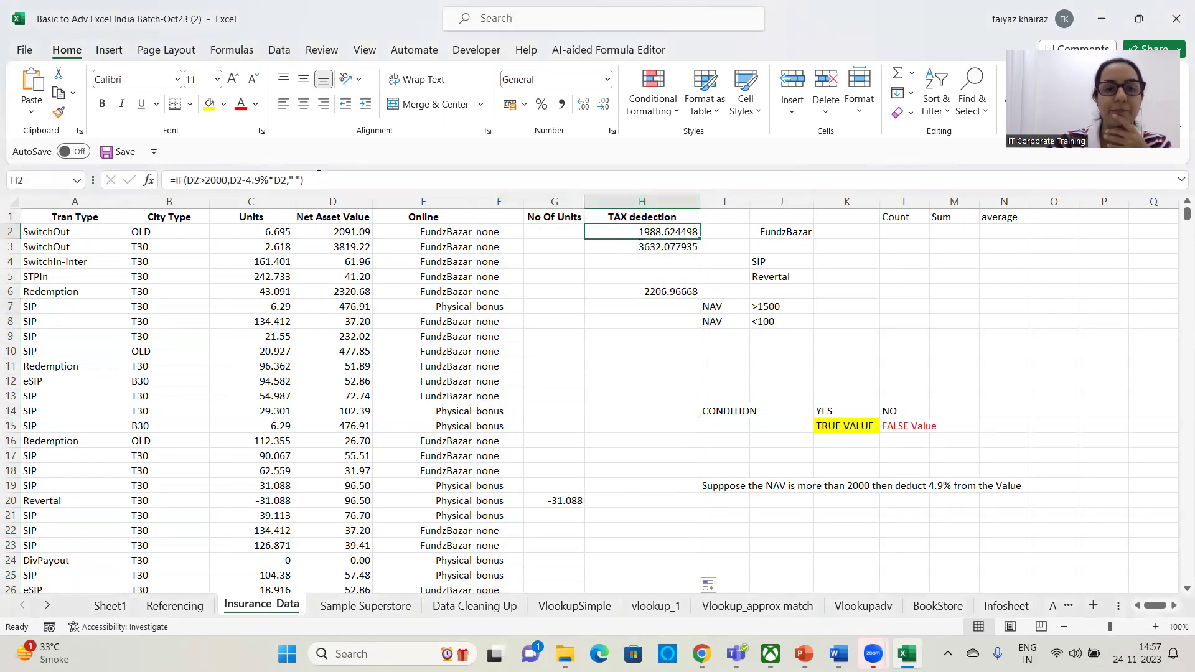
triple_click(216, 179)
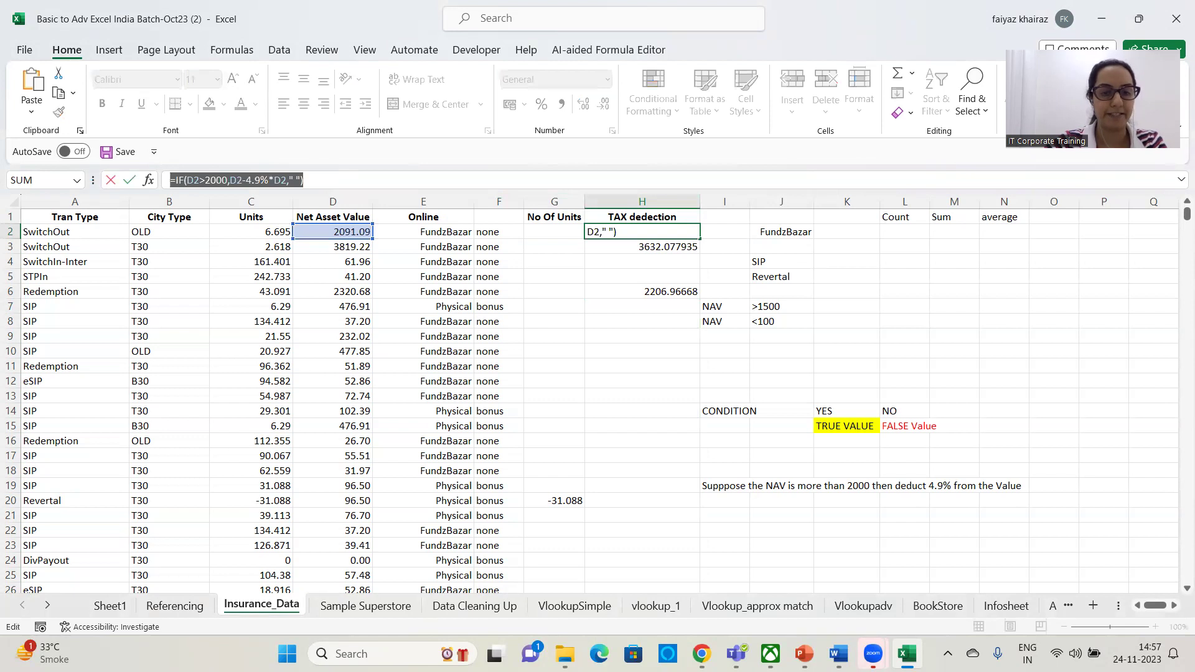
left_click(469, 624)
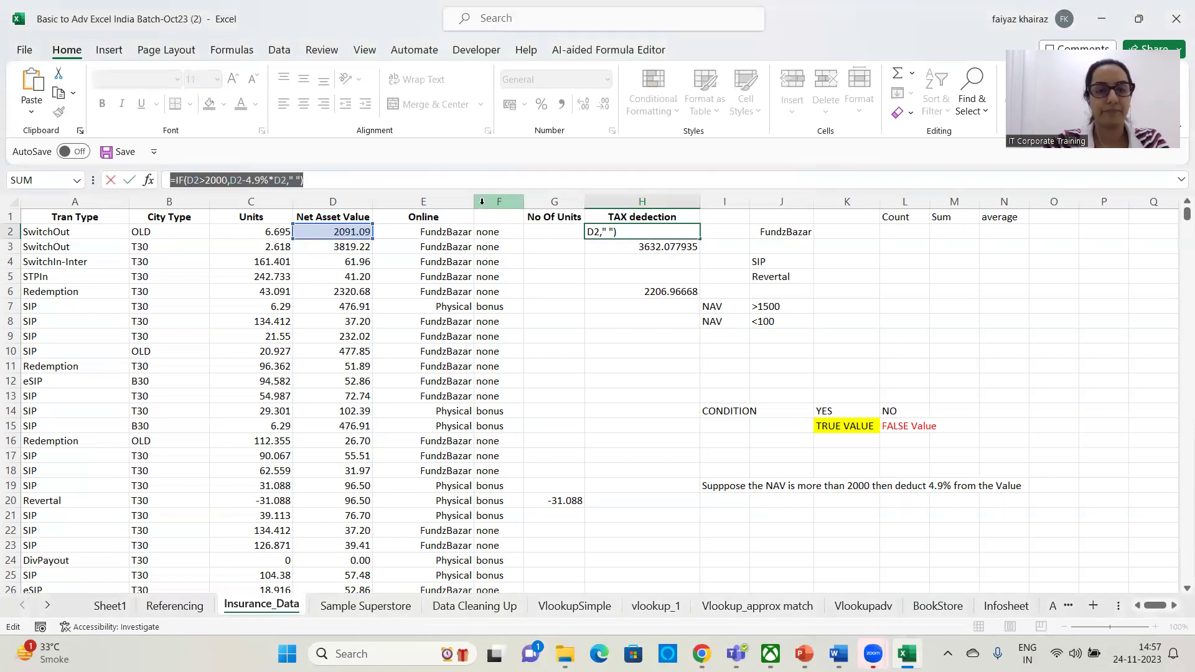
key("ctrl+Return")
Delete all contents of columns F to H, including the bonus, No Of Units and TAX dedection results.
left_click_drag(481, 201, 641, 200)
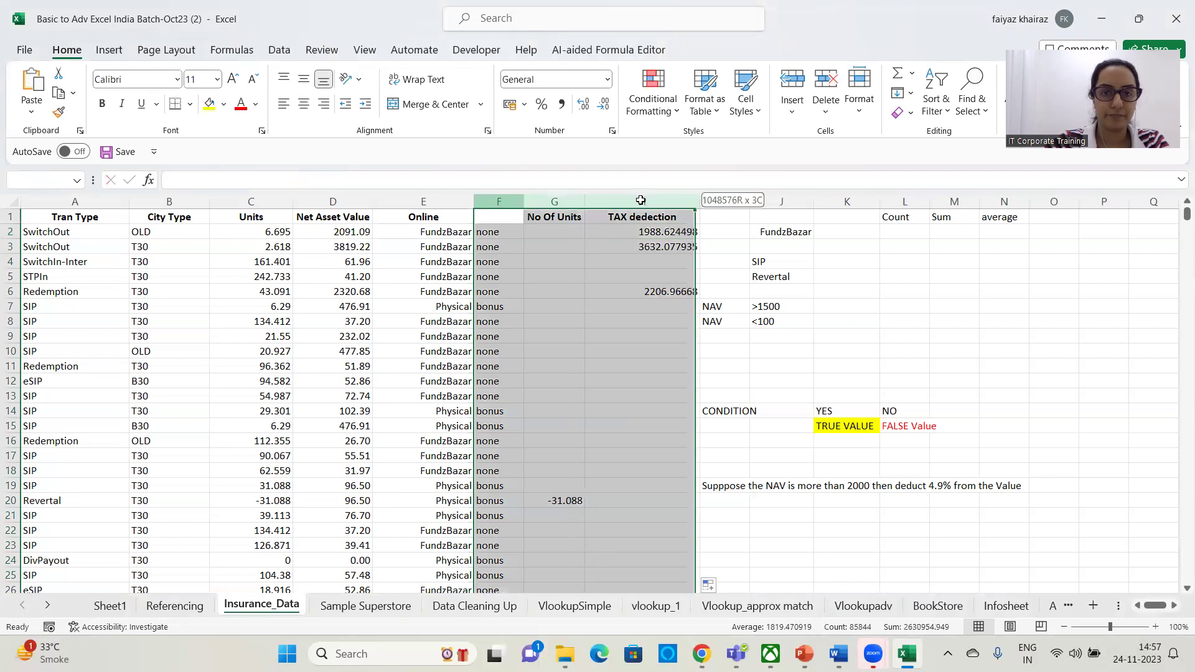
key("Delete")
left_click(881, 290)
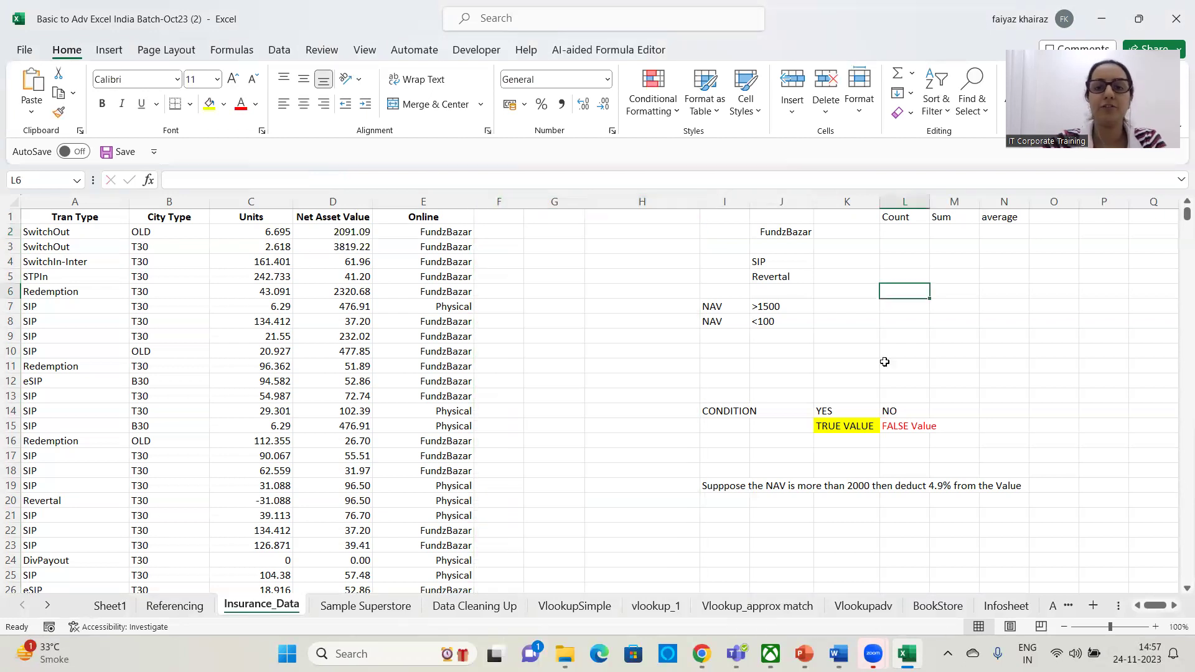
Delete the CONDITION, YES/NO and TRUE/FALSE value notes and the tax condition note starting at I14.
left_click_drag(708, 408, 1079, 537)
key("Delete")
left_click(767, 437)
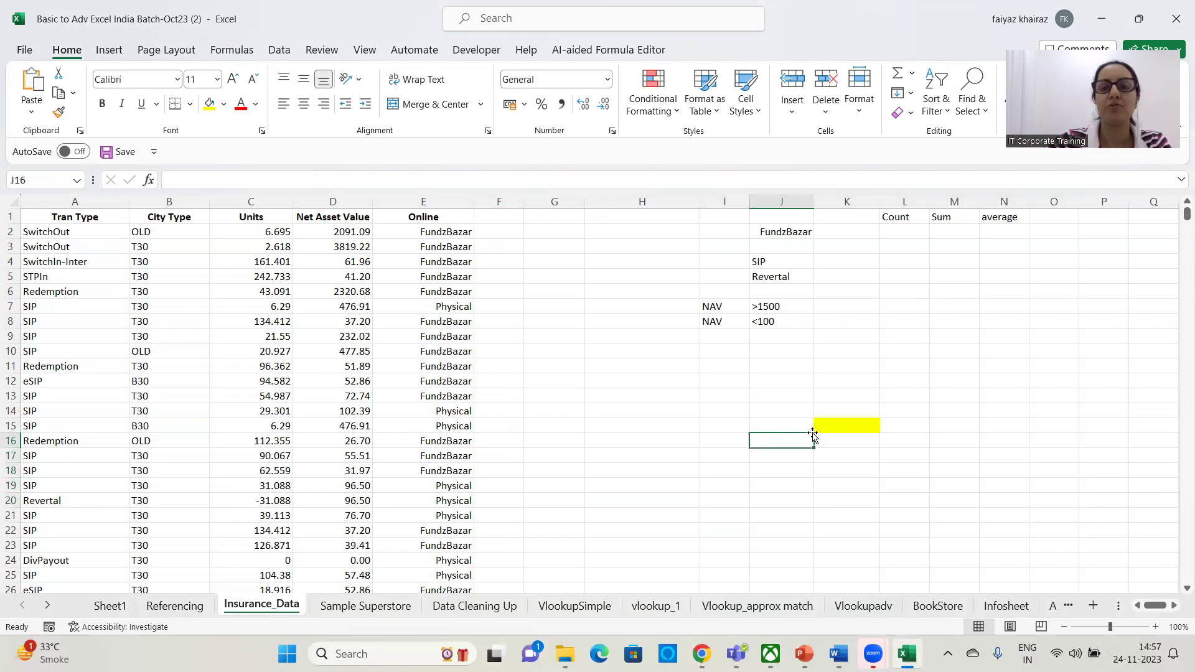
Clear the leftover yellow fill from cell K15.
left_click(848, 437)
left_click(850, 425)
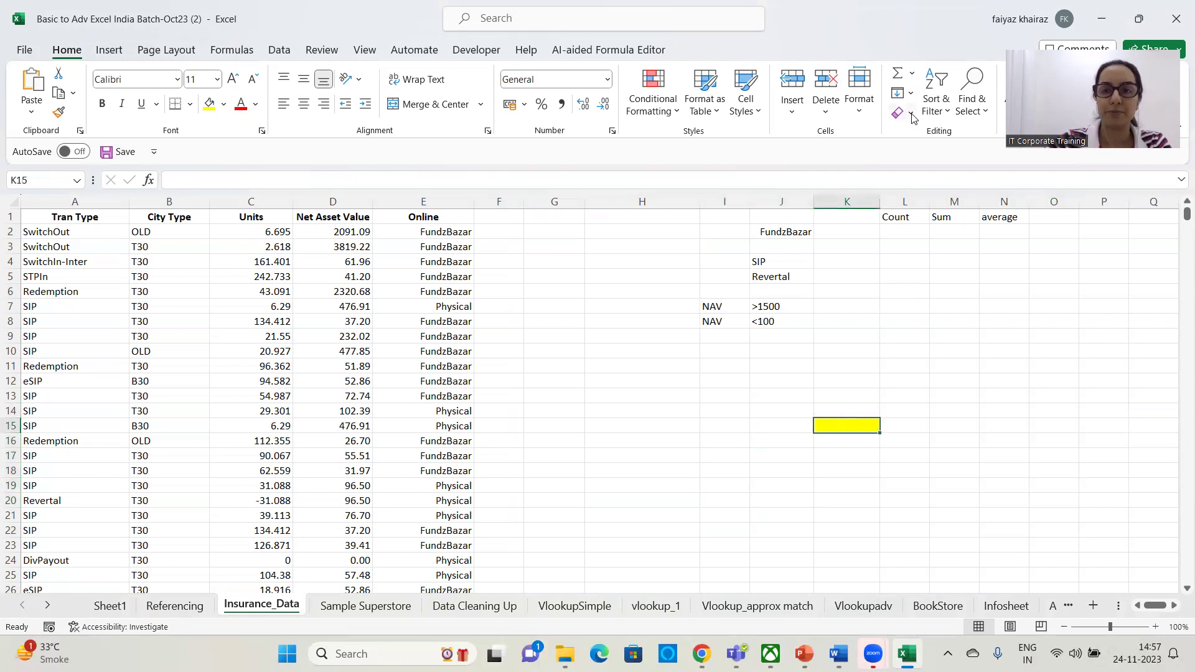
left_click(913, 118)
left_click(920, 132)
Enter the labels "Range" in H11 and "Criteria" in H12.
left_click(624, 363)
left_click(590, 311)
left_click(650, 370)
type("Range")
key("Return")
type("Criteria")
key("Tab")
key("Up")
key("Up")
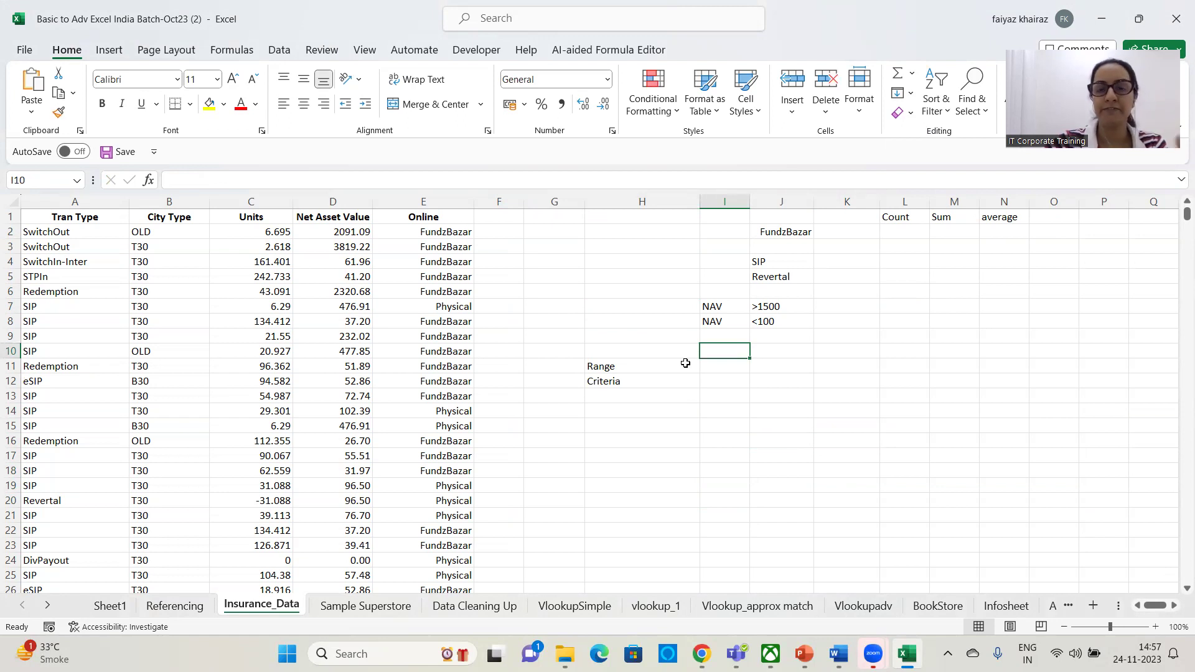
Enter the explanation "Where are u searching" in I11, beside the Range label.
left_click(723, 361)
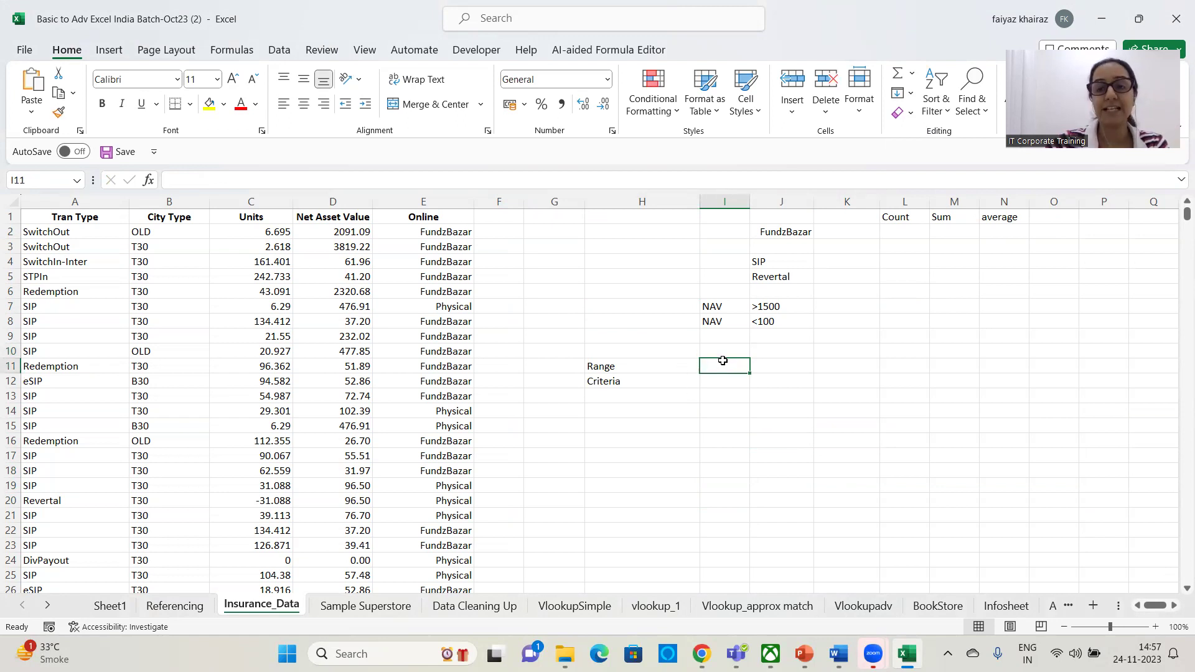
left_click(726, 383)
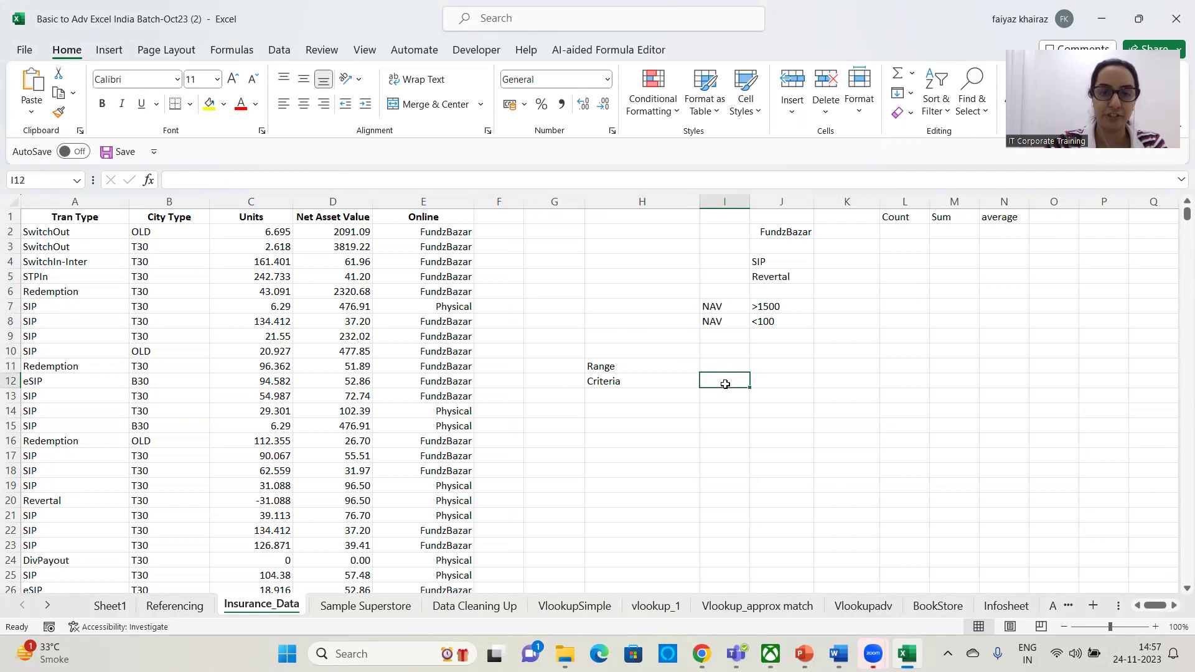
left_click(743, 365)
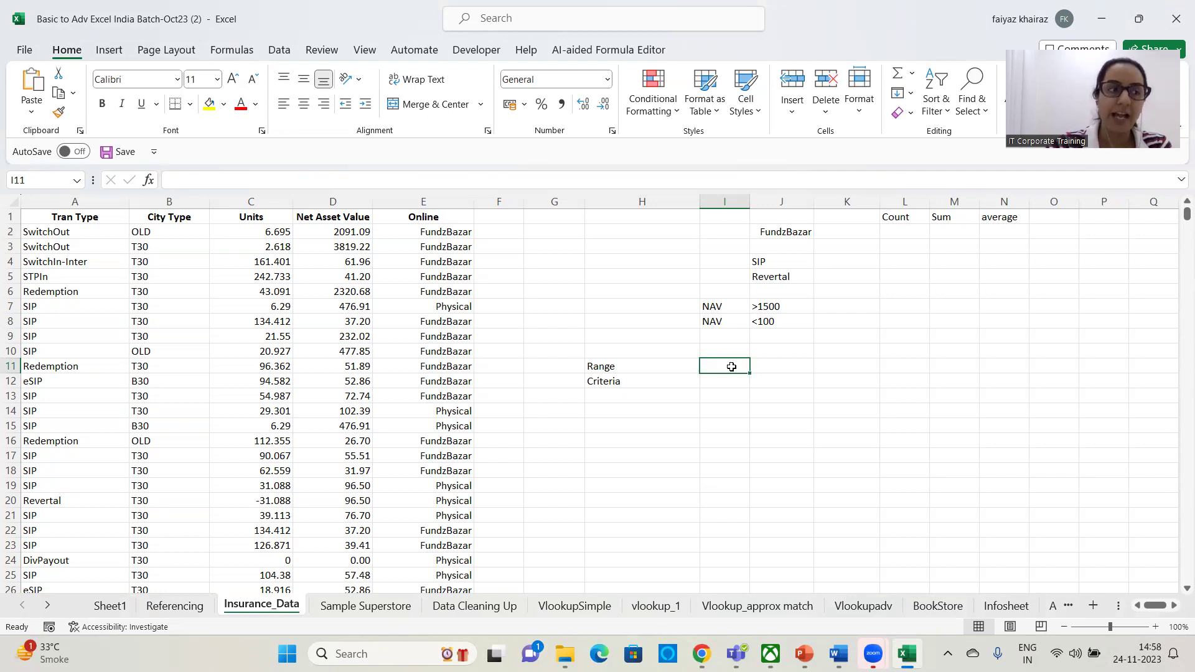
left_click(616, 371)
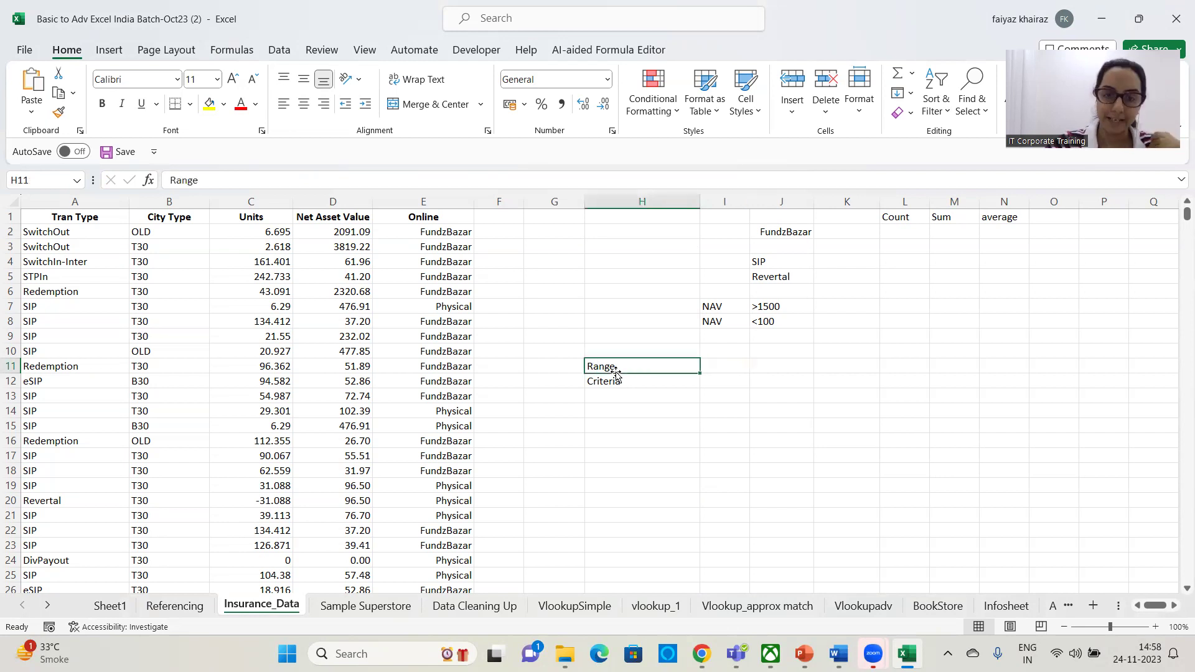
left_click(618, 379)
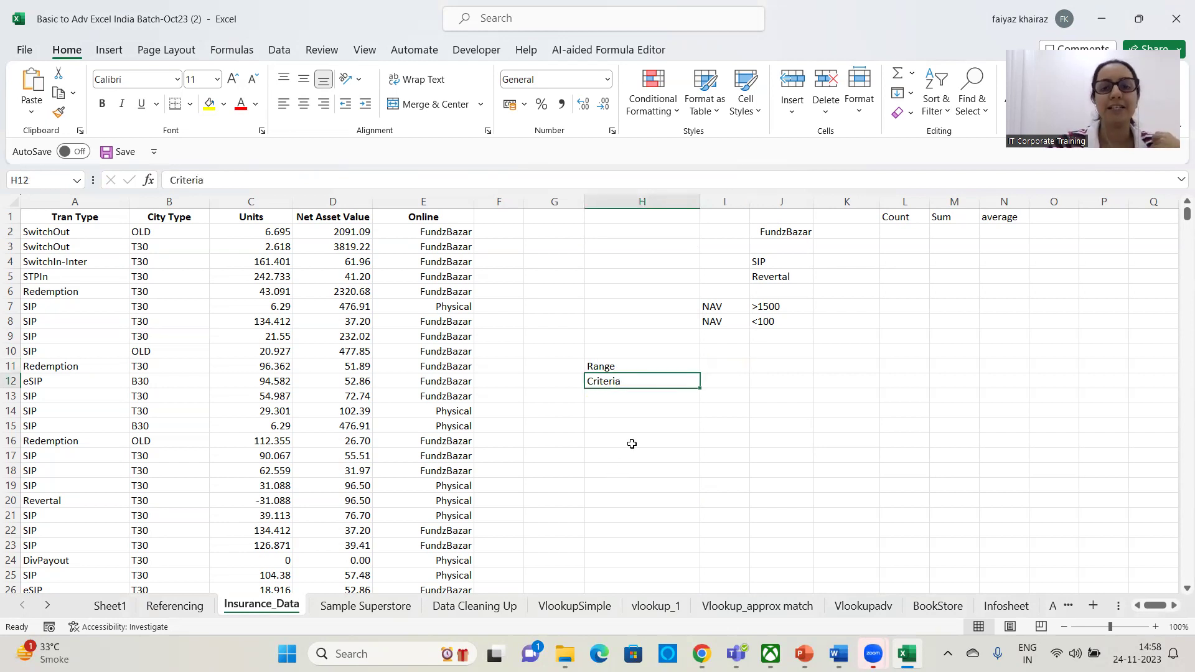
left_click(716, 366)
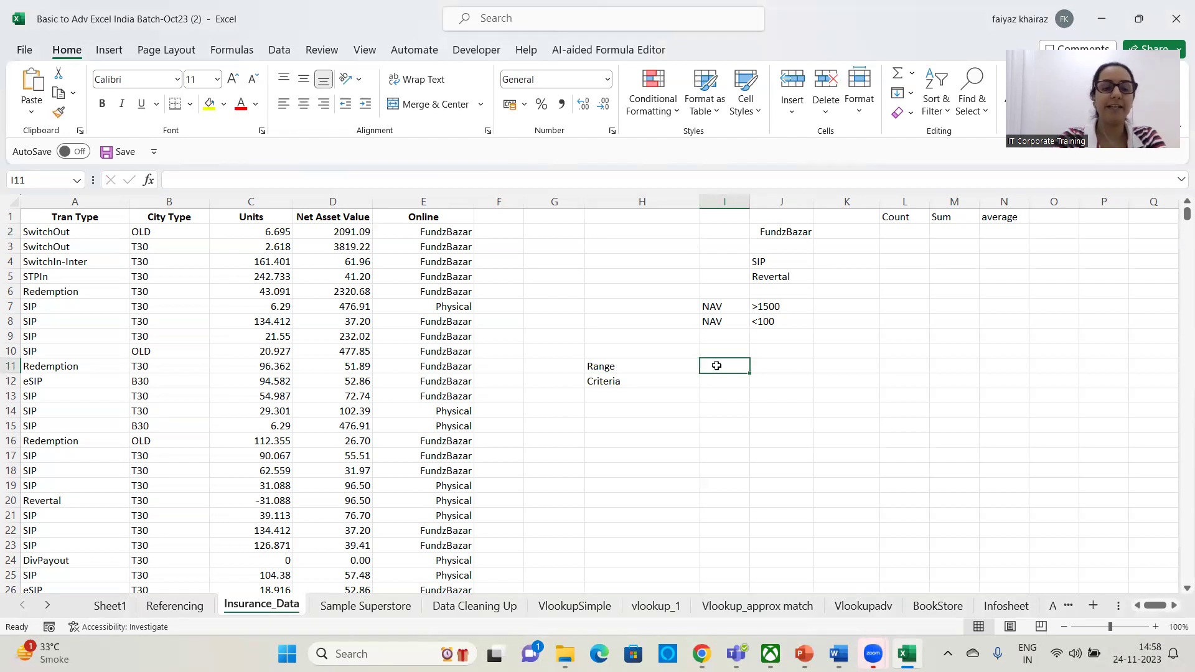
type("Where are u searche")
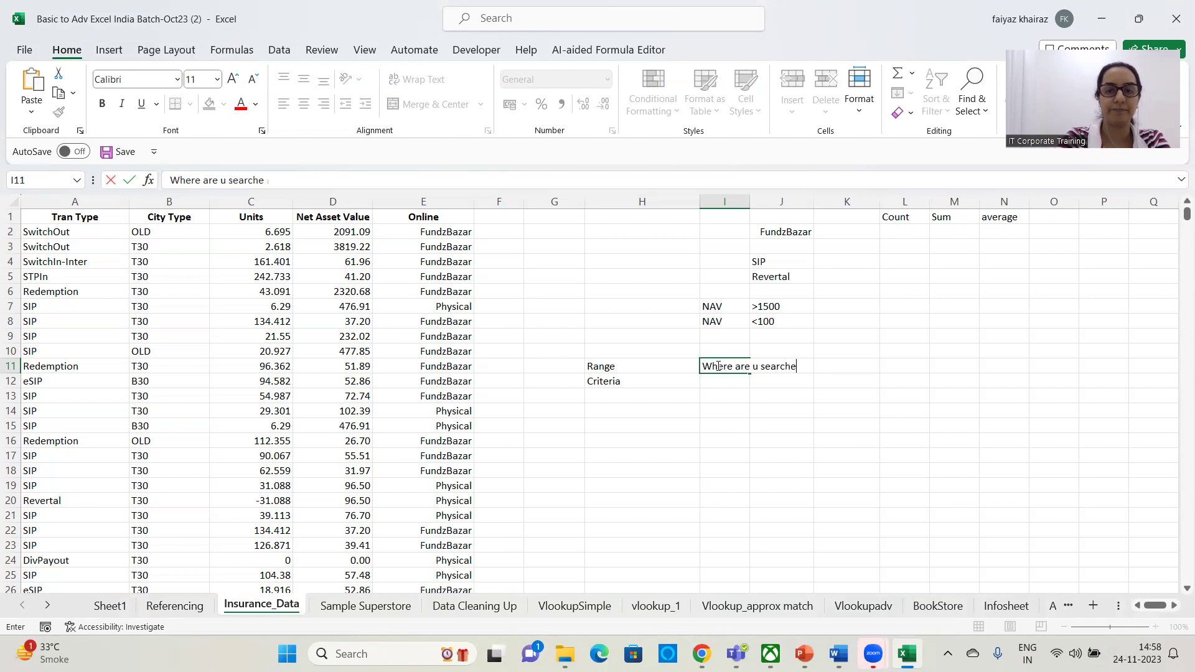
type("ing")
key("ctrl+Return")
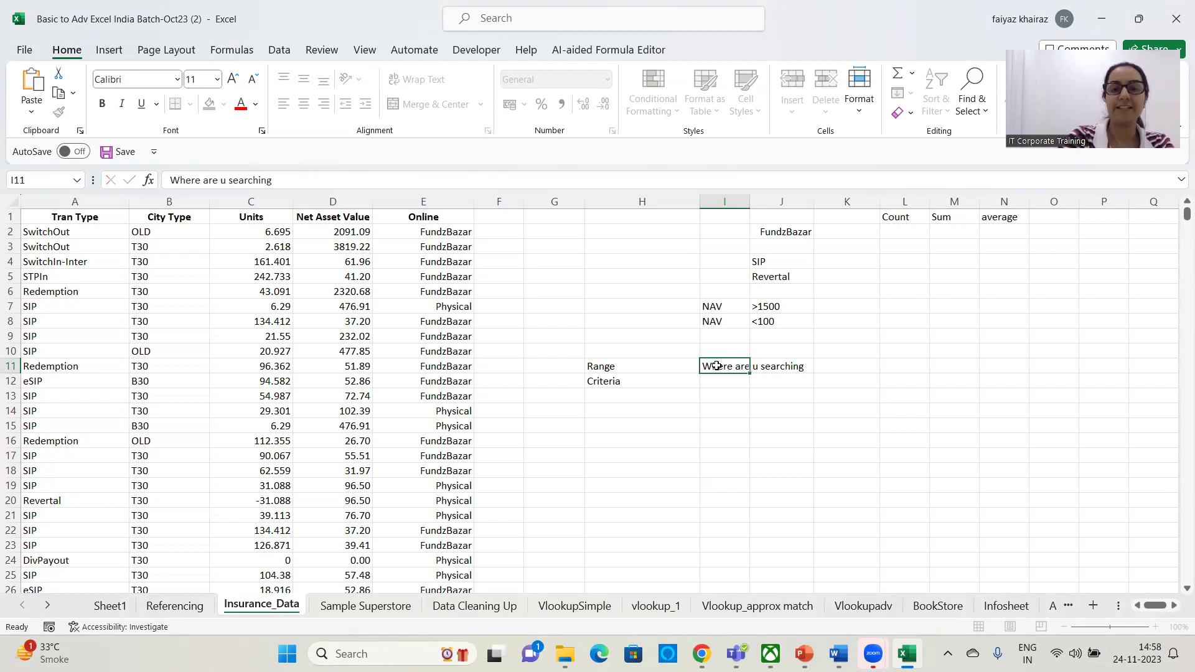
key("Return")
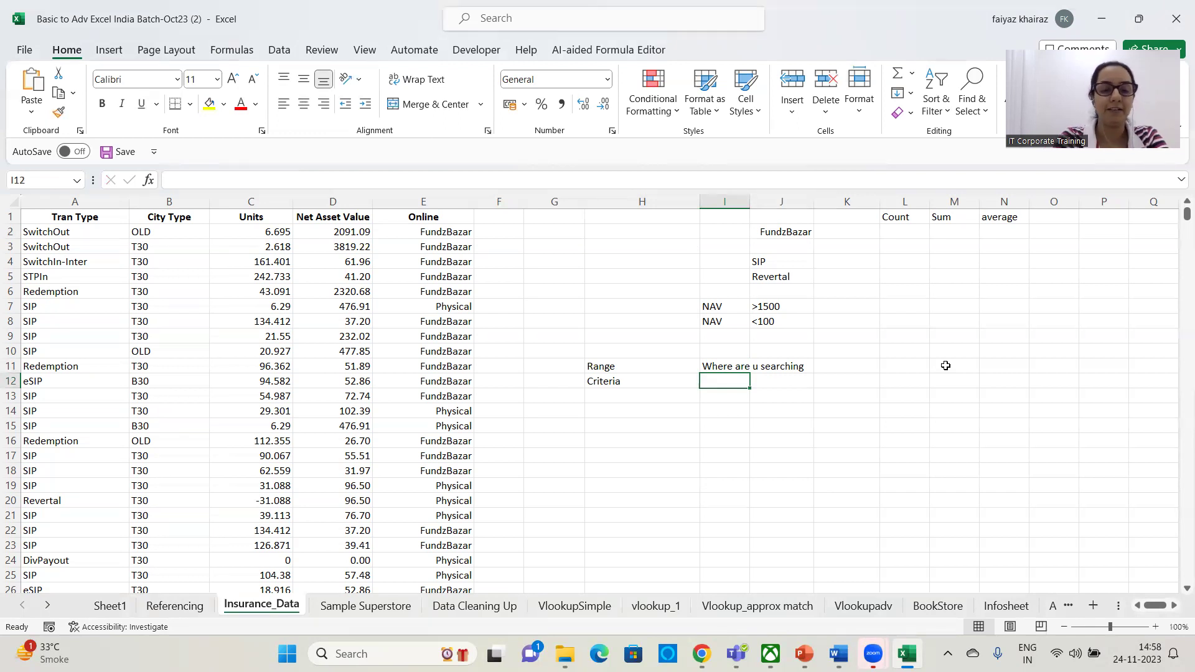
Enter the explanation "What are u searching" in I12, beside the Criteria label.
type("What are ")
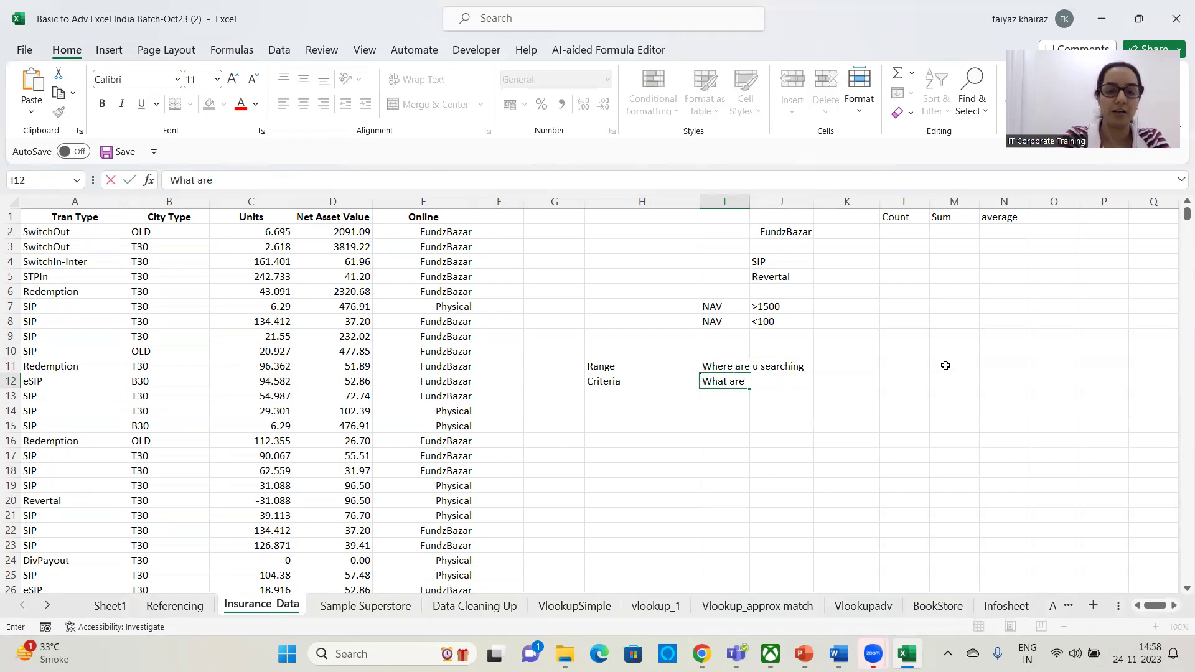
type("u searching")
key("Return")
left_click(608, 381)
left_click(734, 380)
left_click(702, 454)
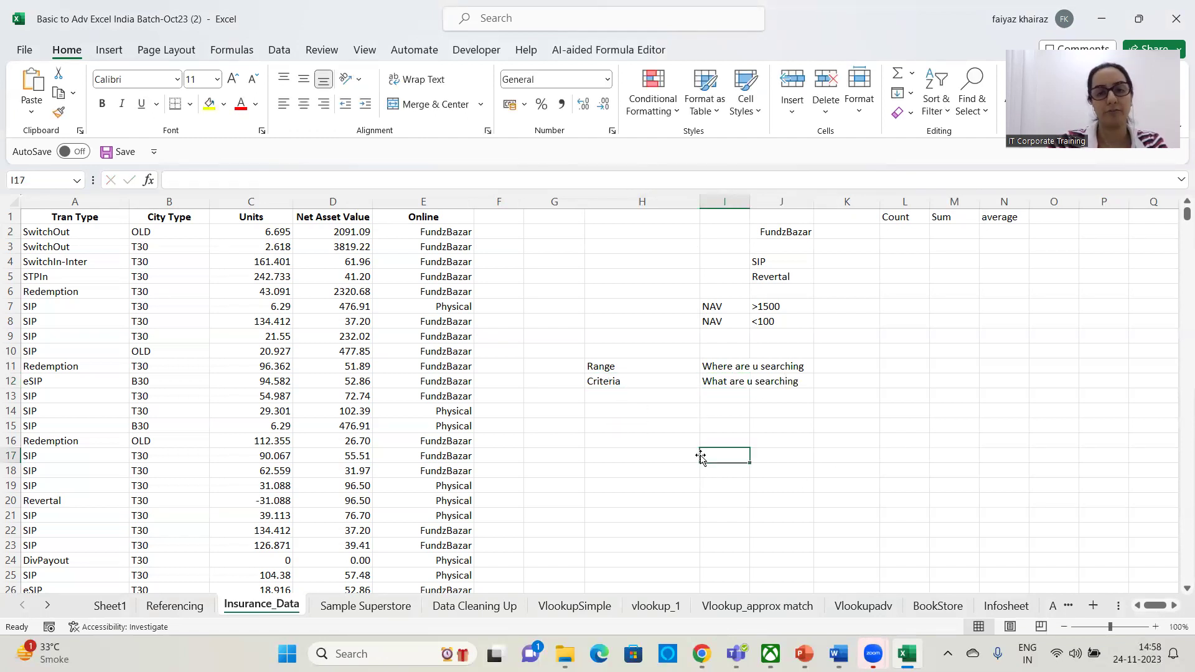
Review the Range and Criteria labels together with the FundzBazar entry in J2 as an example criterion.
left_click_drag(641, 371, 643, 382)
left_click(646, 381)
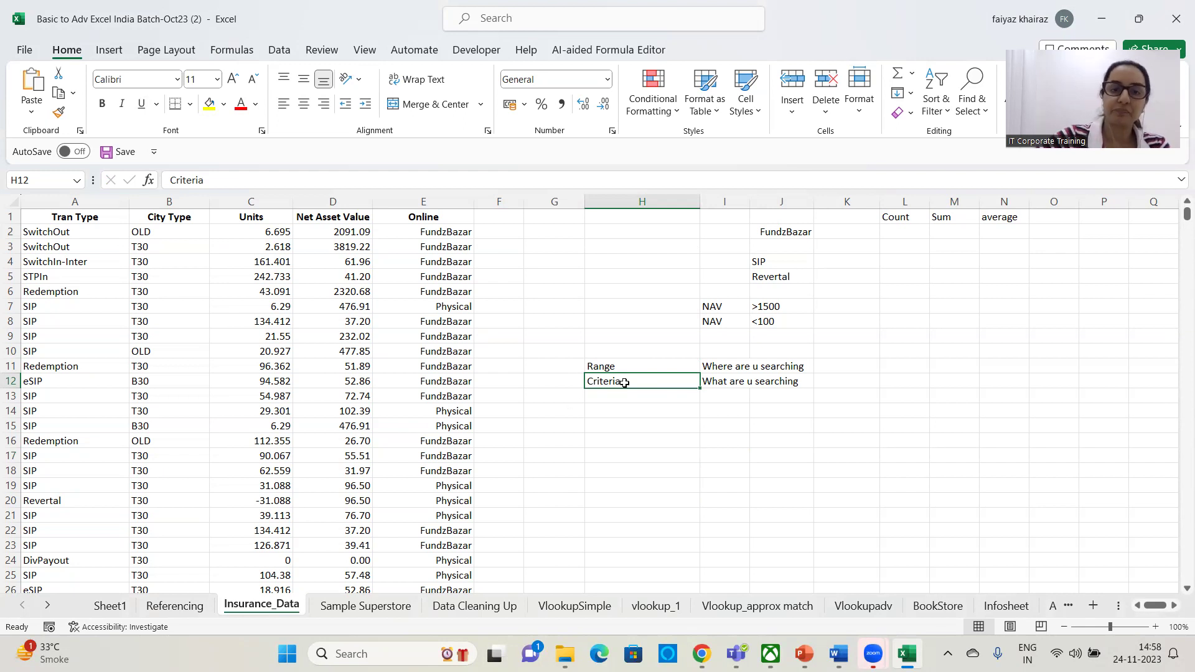
left_click(644, 367)
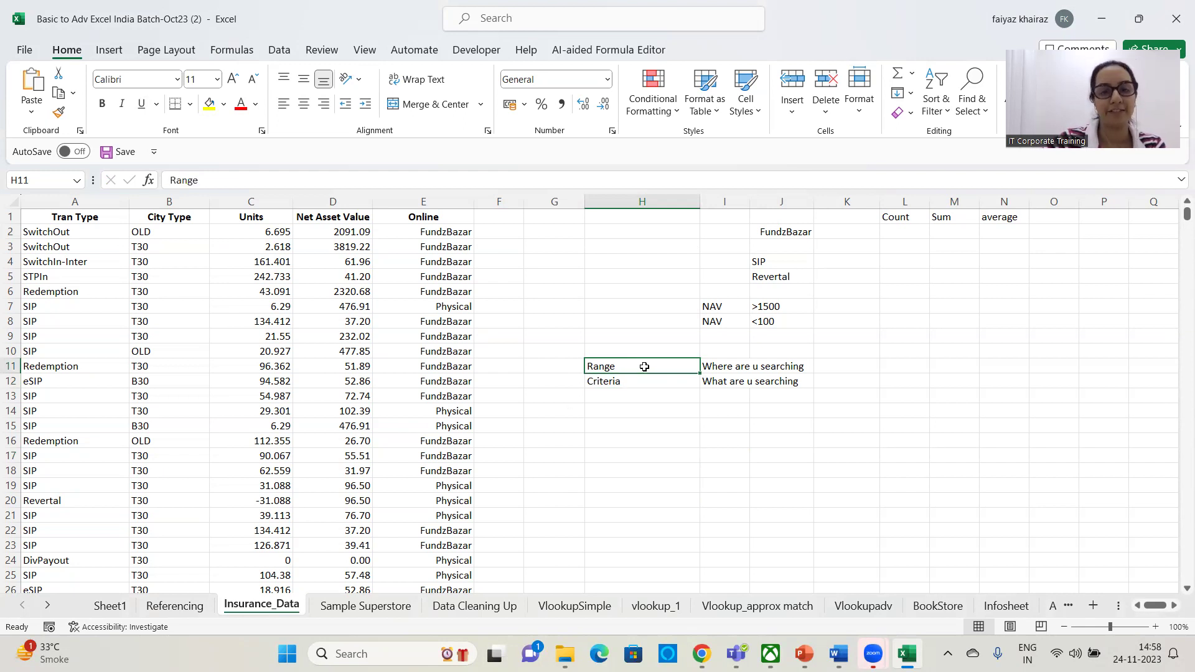
left_click(644, 381)
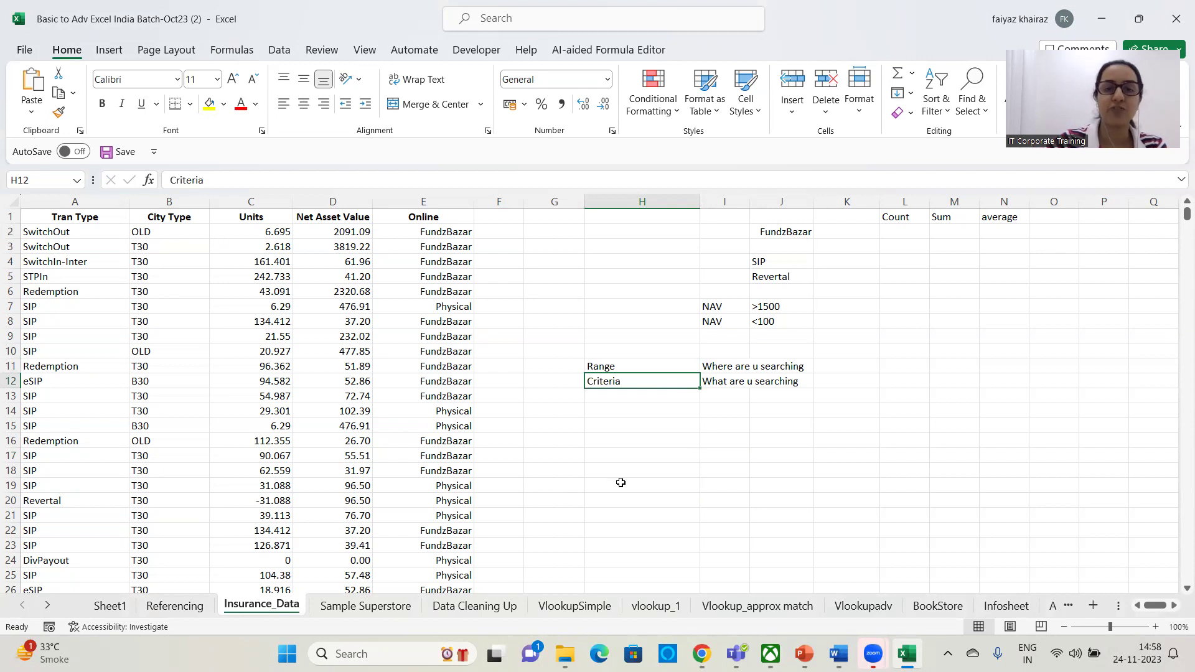
left_click(772, 231)
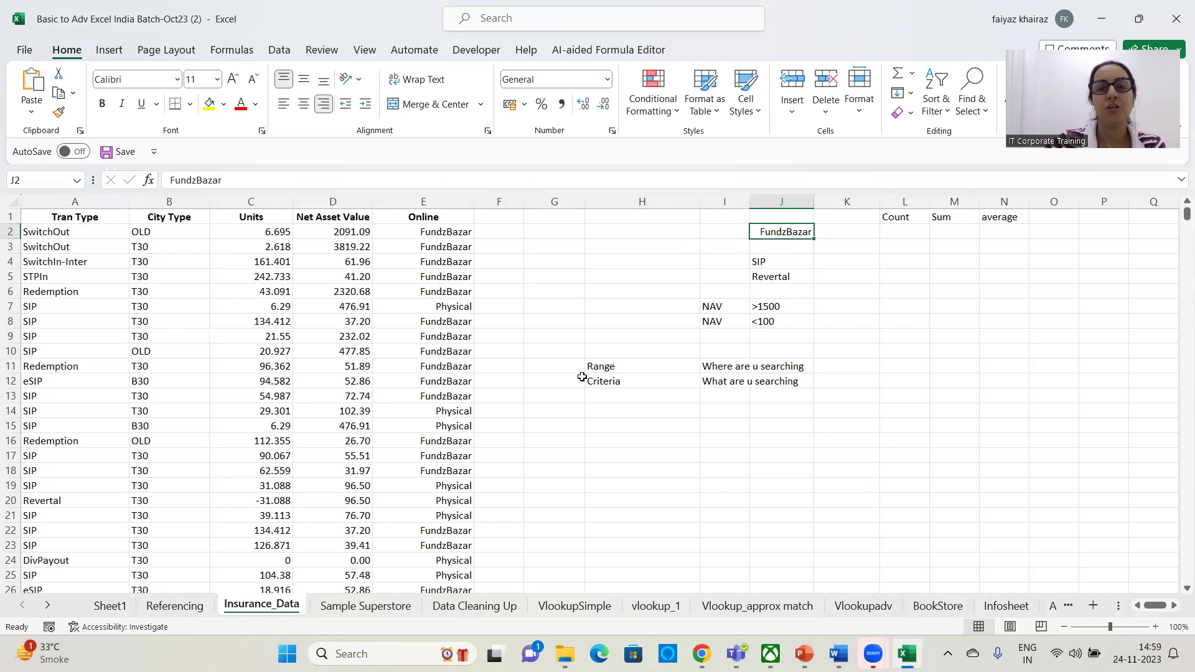
left_click(615, 370)
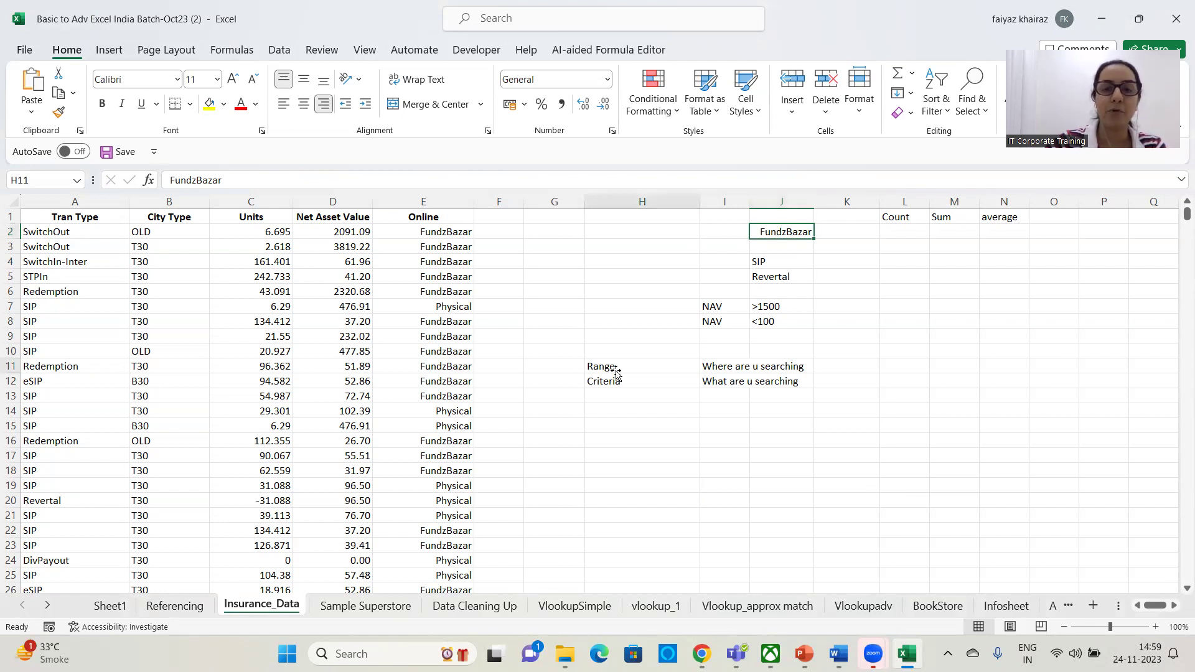
Count the J2 criterion in L2 with a COUNTIF formula, using column E as the range.
left_click(629, 515)
left_click(904, 234)
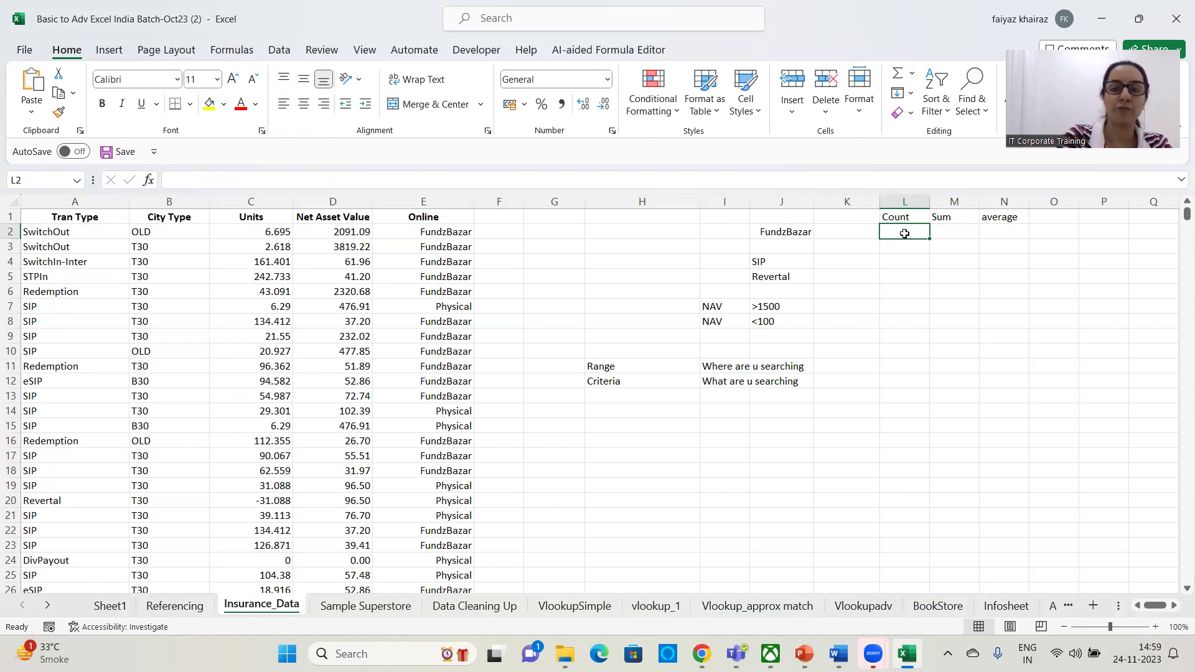
type("=co")
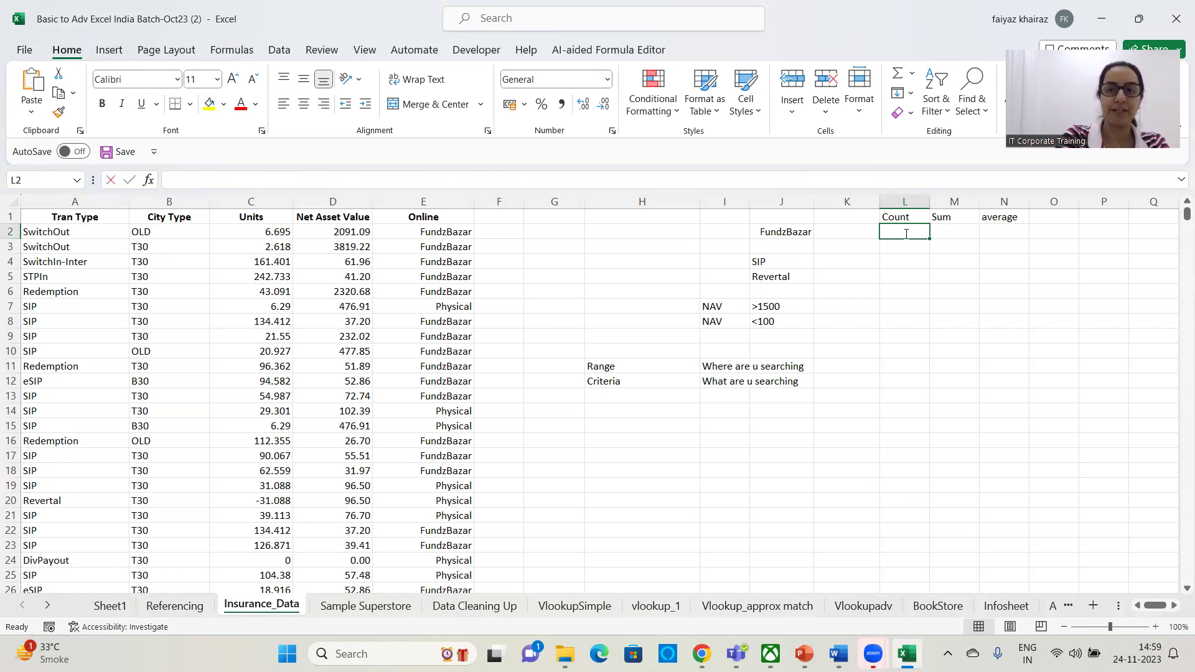
type("un")
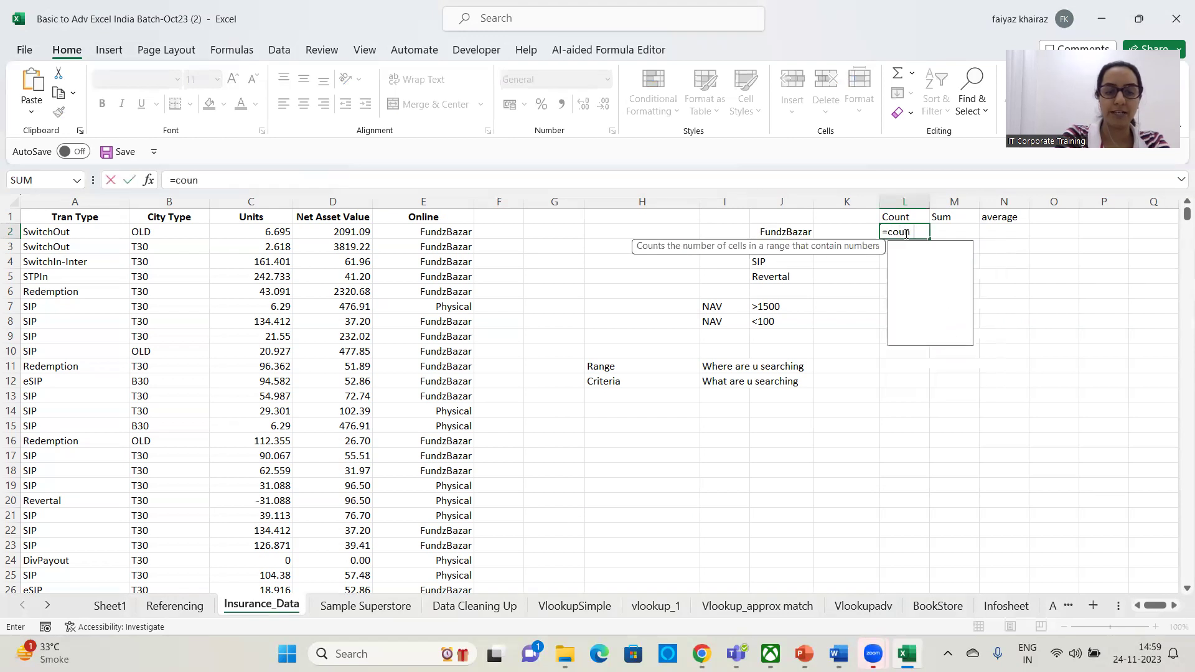
type("tif(")
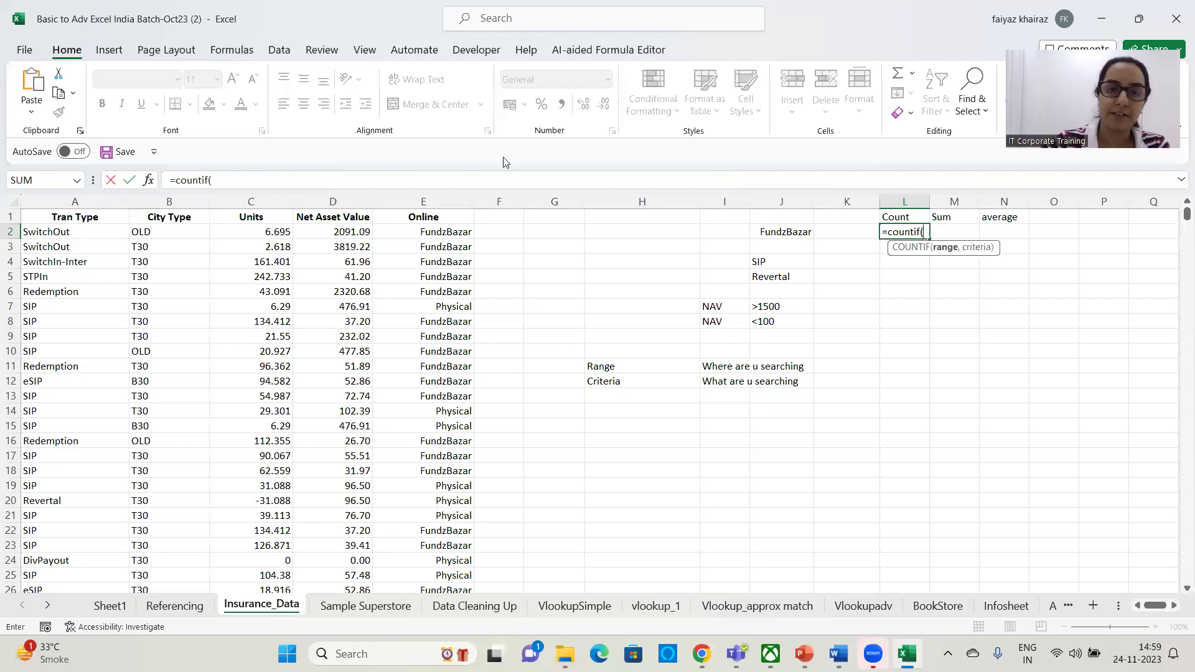
left_click(440, 198)
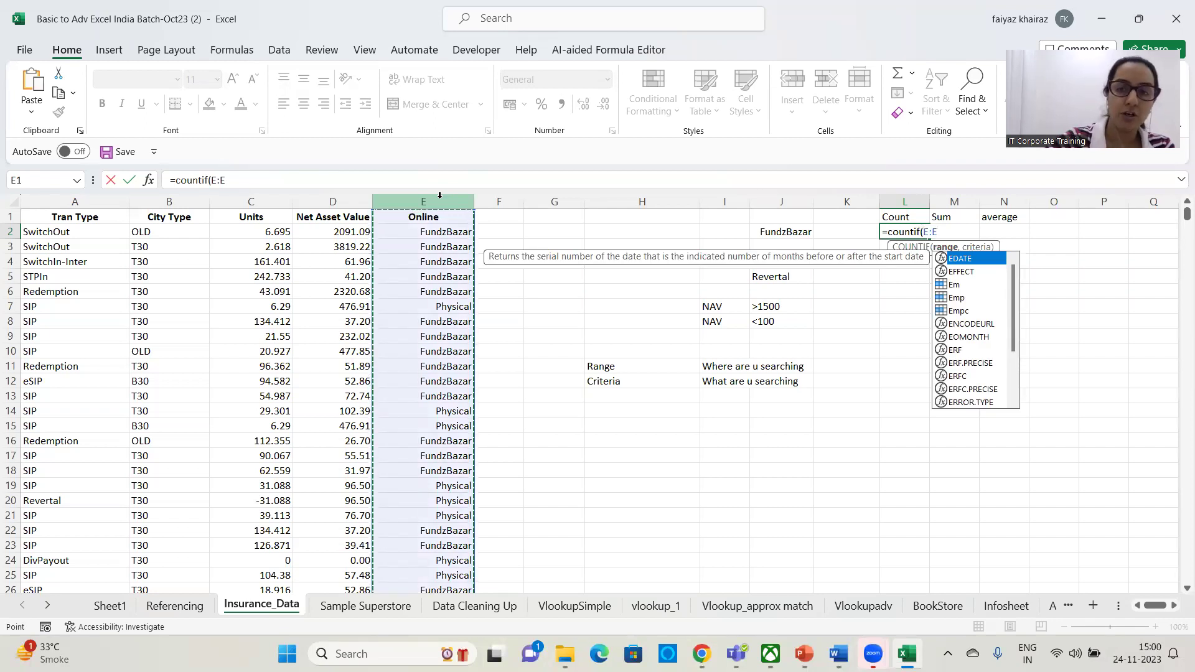
type(",")
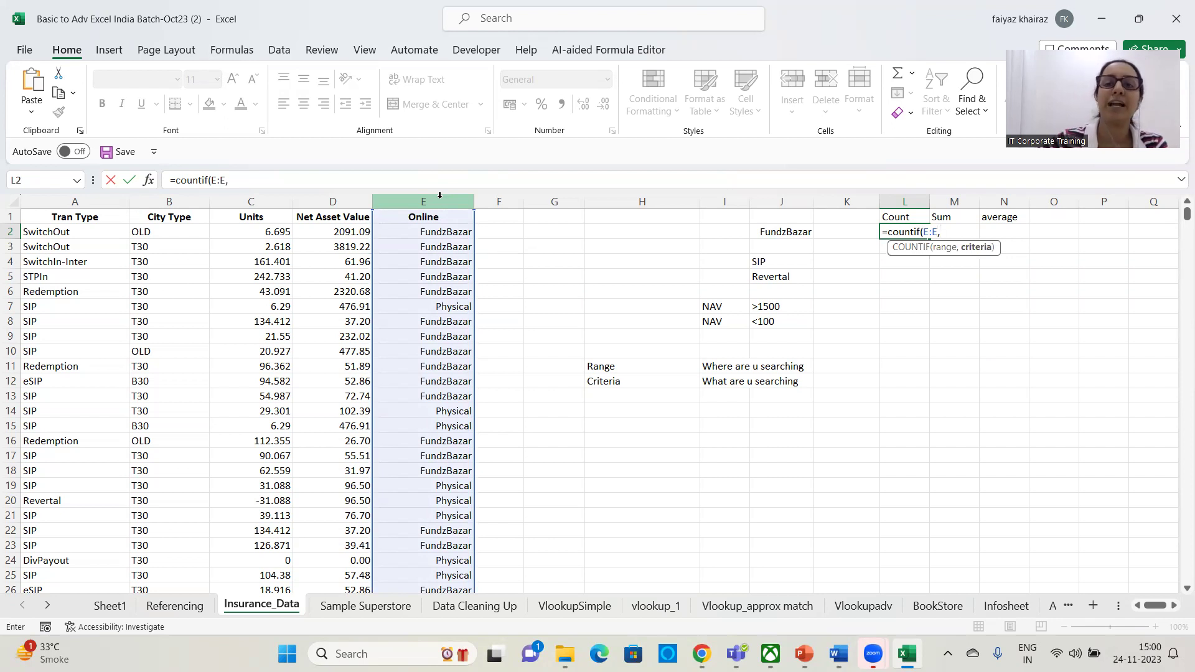
left_click(777, 232)
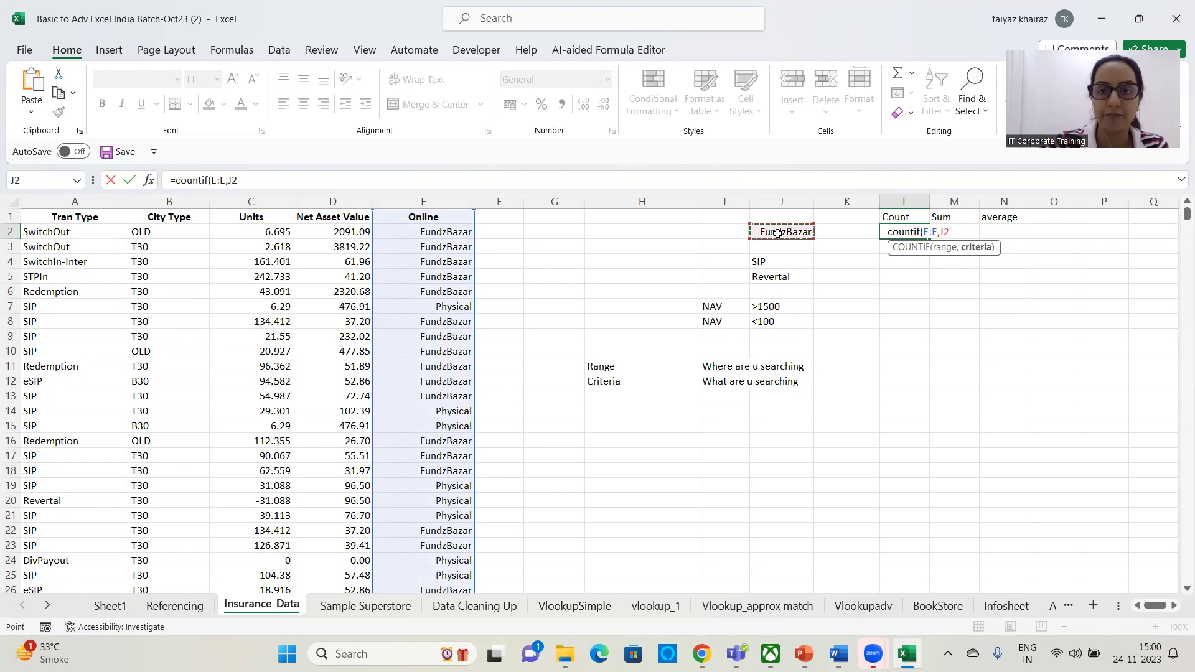
type(")")
key("Return")
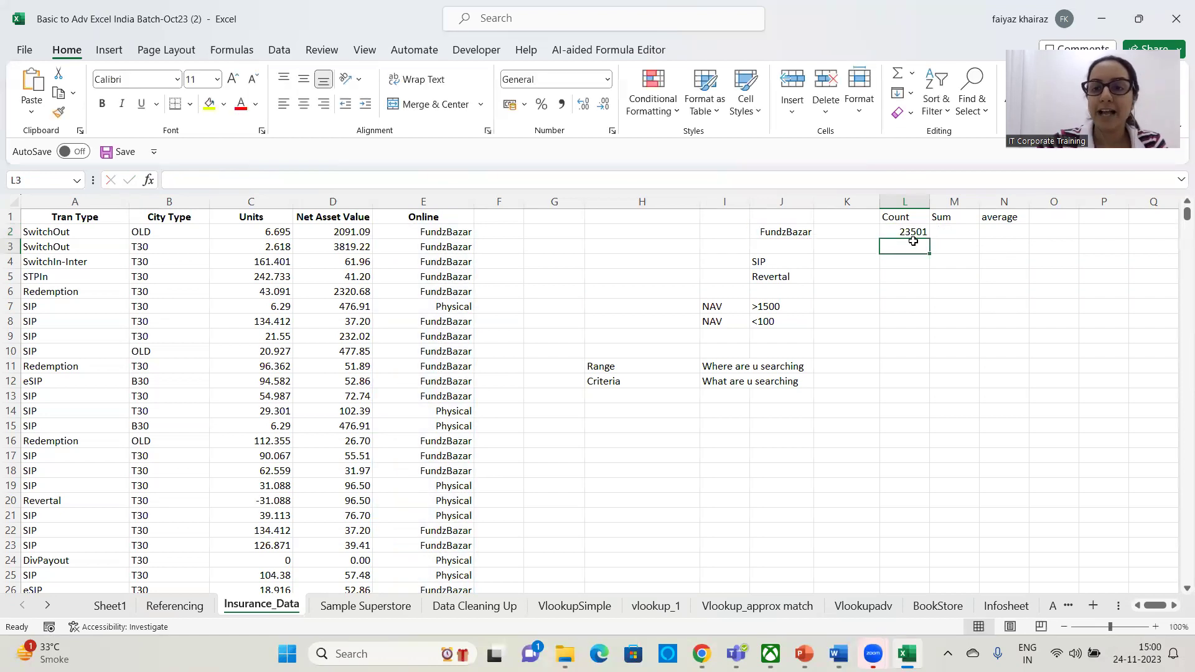
left_click(911, 232)
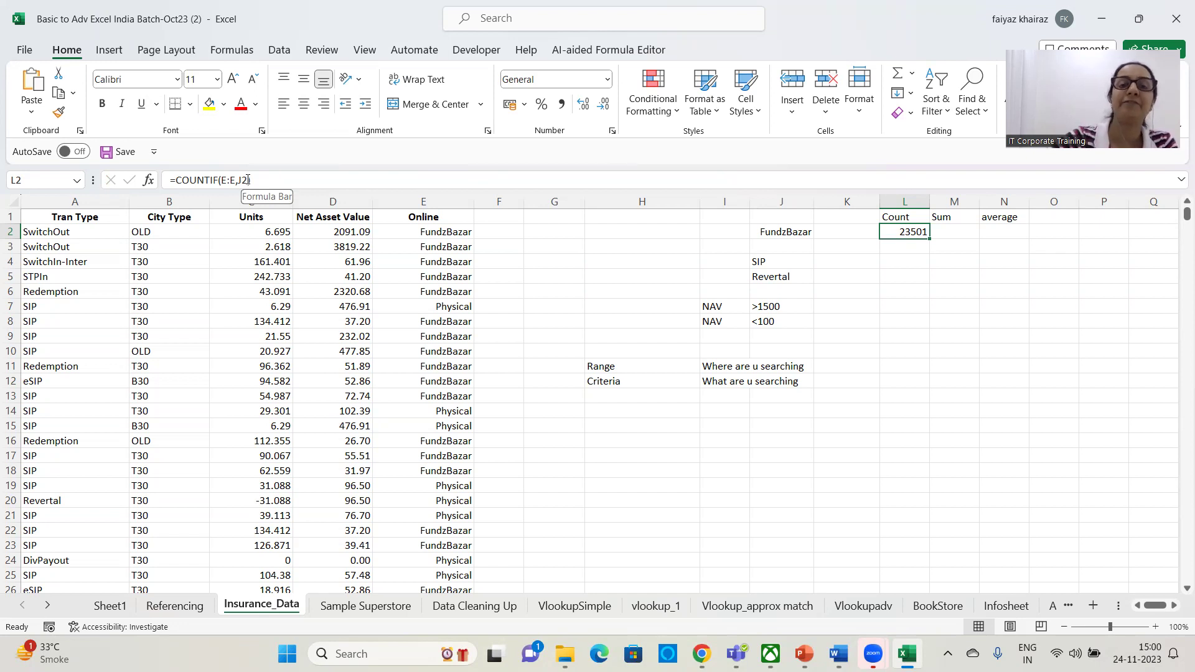
Change the criterion in J2 to "Physical" to test the COUNTIF formula.
left_click(797, 231)
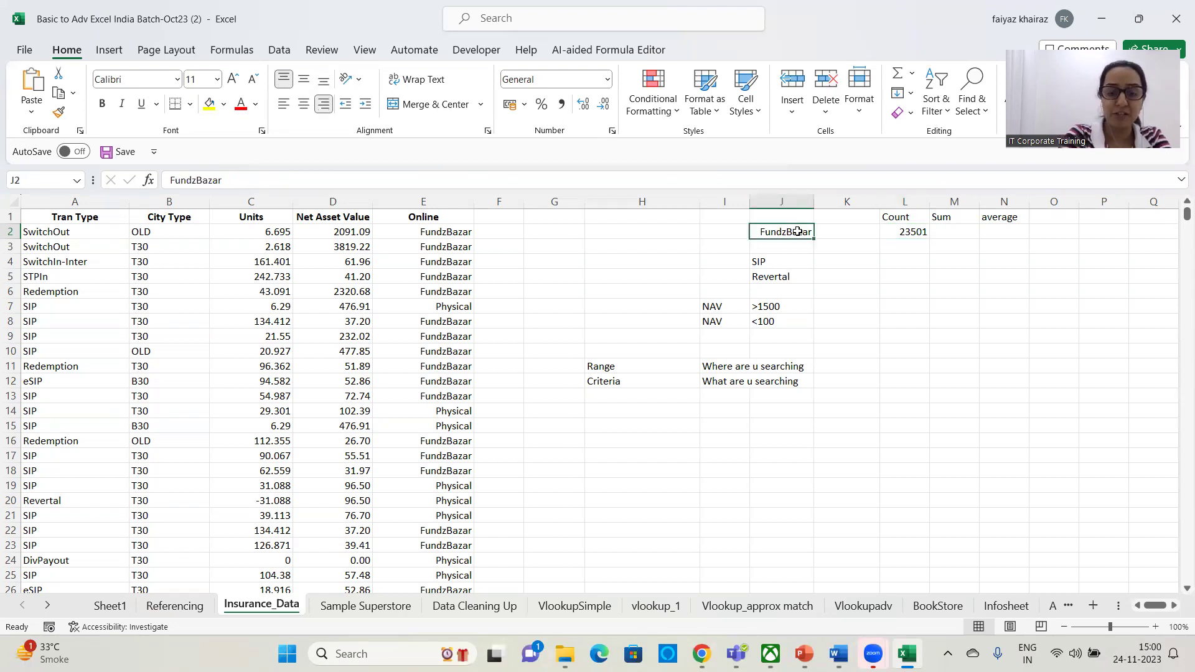
type("Physical")
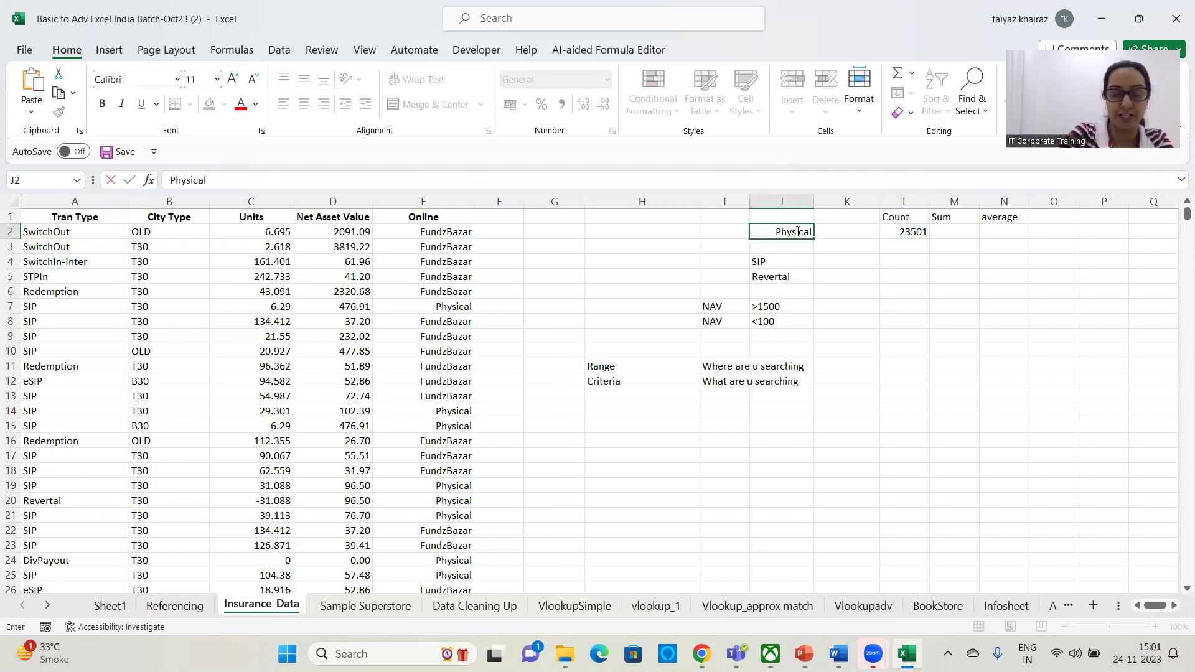
key("Return")
left_click(779, 233)
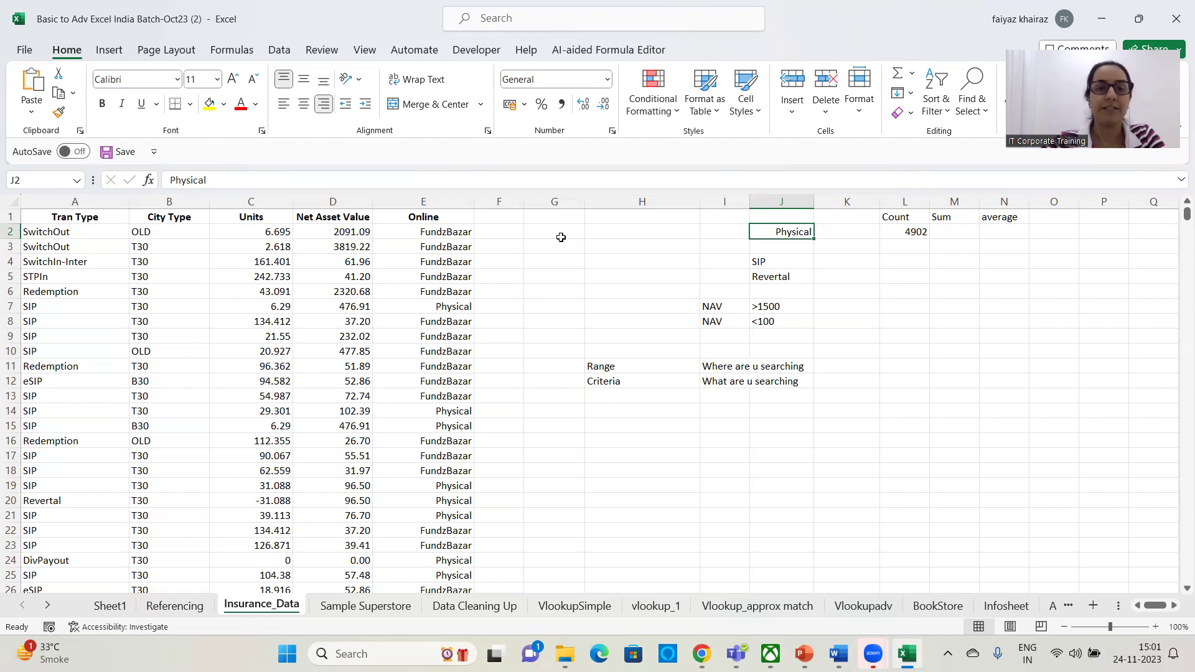
Replace the criterion in J2 with "OnlineSales", a value outside the Online column's entries.
double_click(785, 228)
type("Onli")
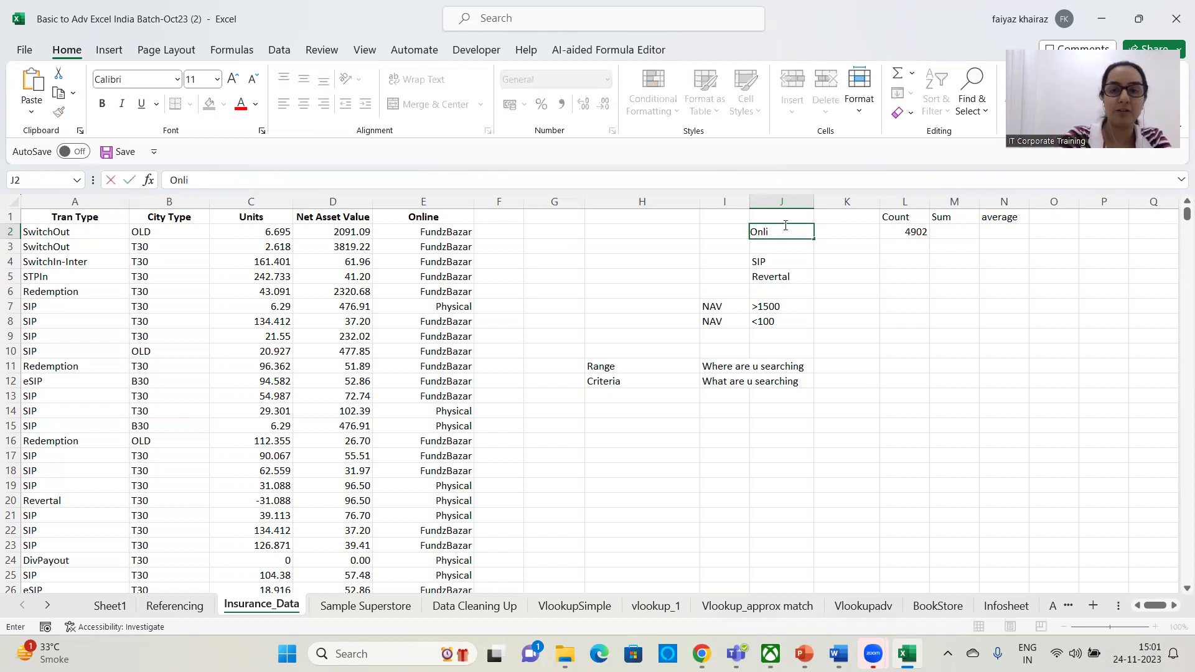
type("neSales")
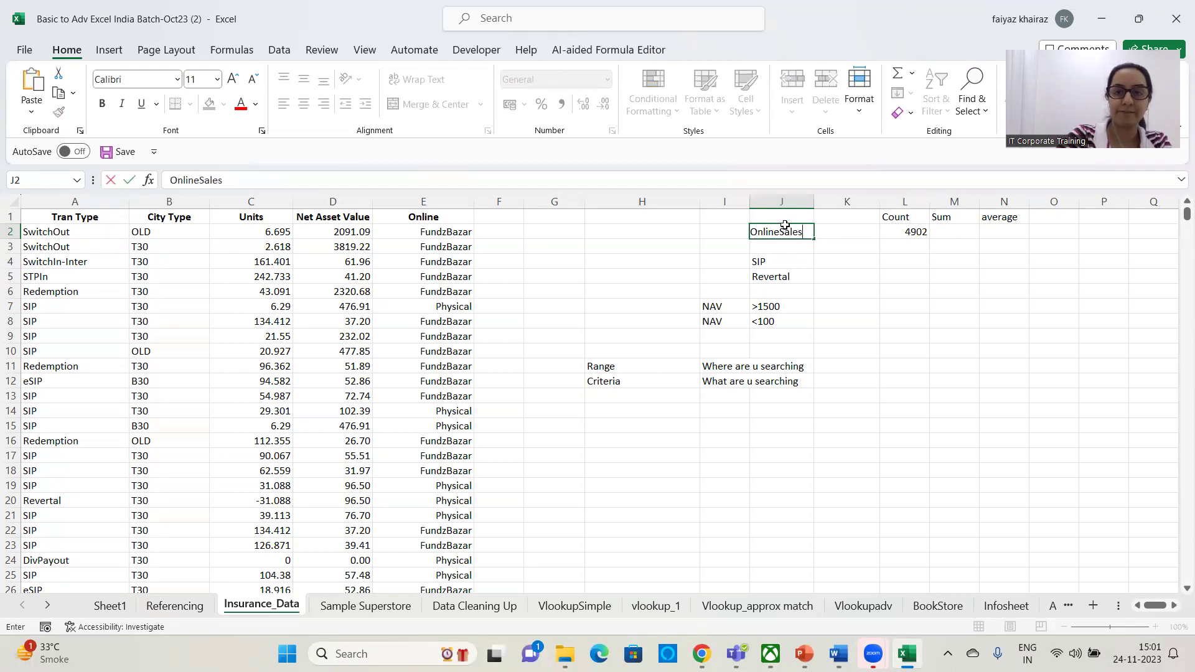
key("Return")
Replace the criterion in J2 with "Online", matching the header of column E.
left_click(799, 232)
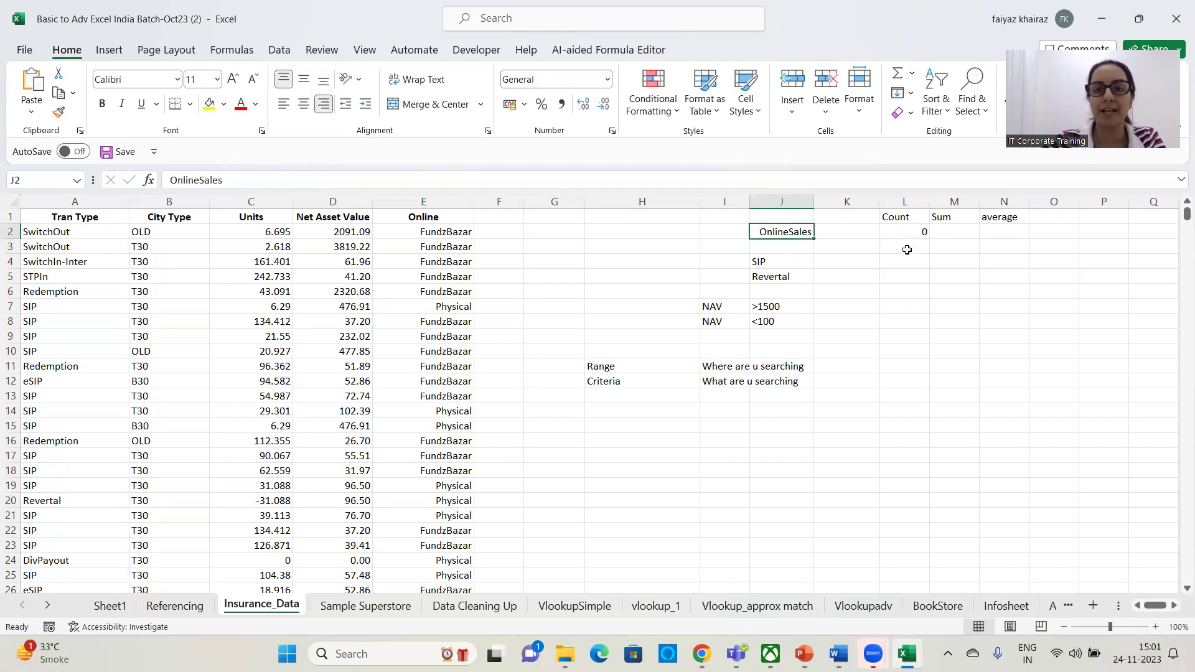
type("Online")
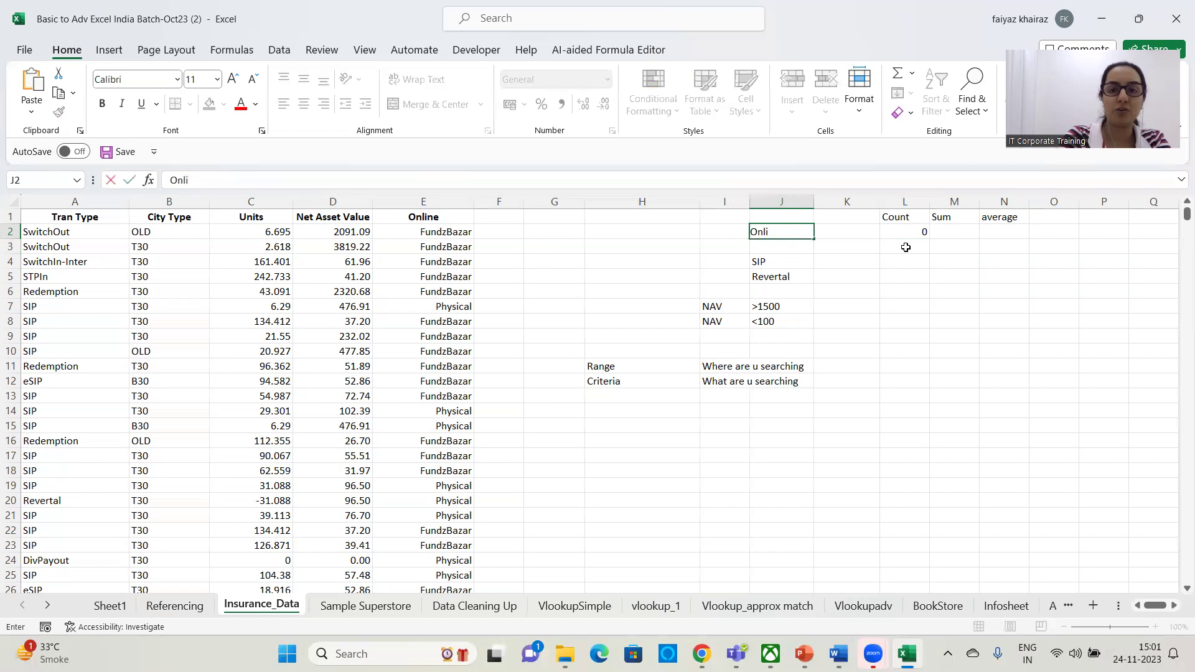
key("Return")
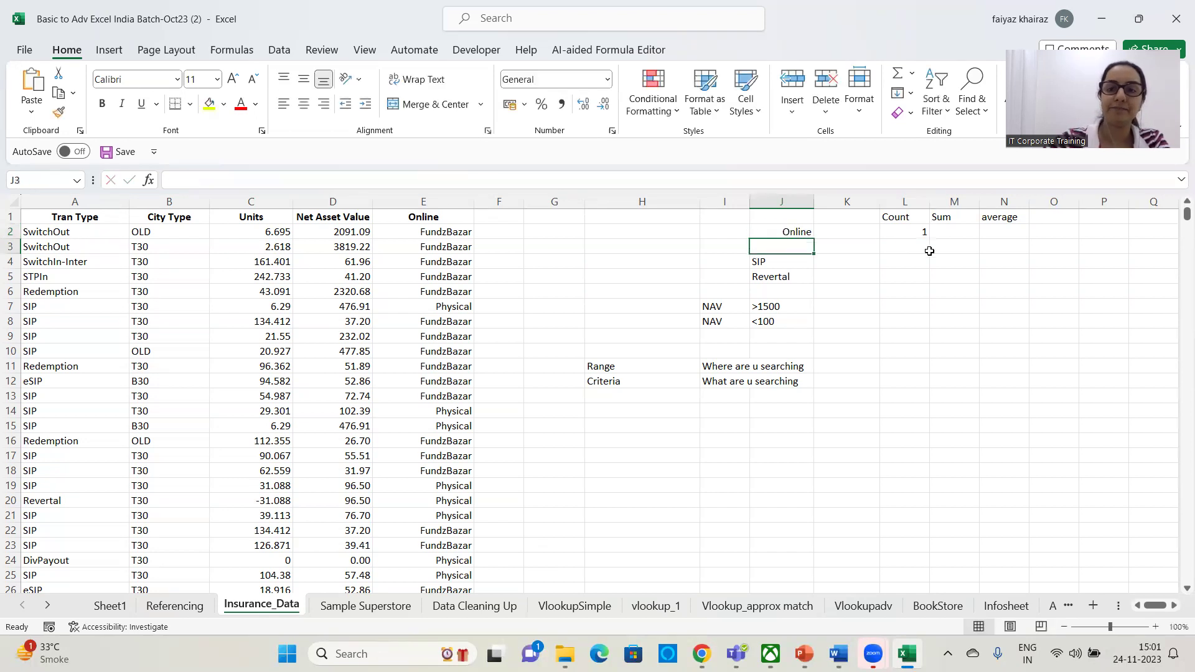
Set the criterion in J2 to "Fundzbazar" and check the count formula in L2.
left_click(791, 230)
double_click(791, 230)
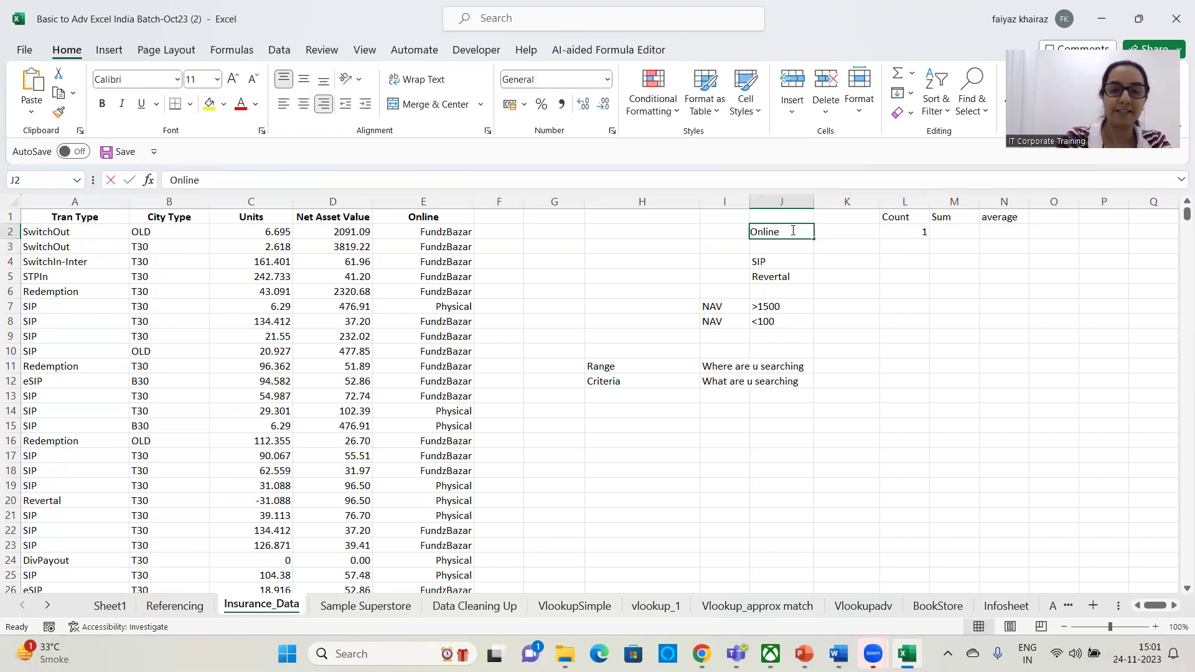
type("Fundzbazar")
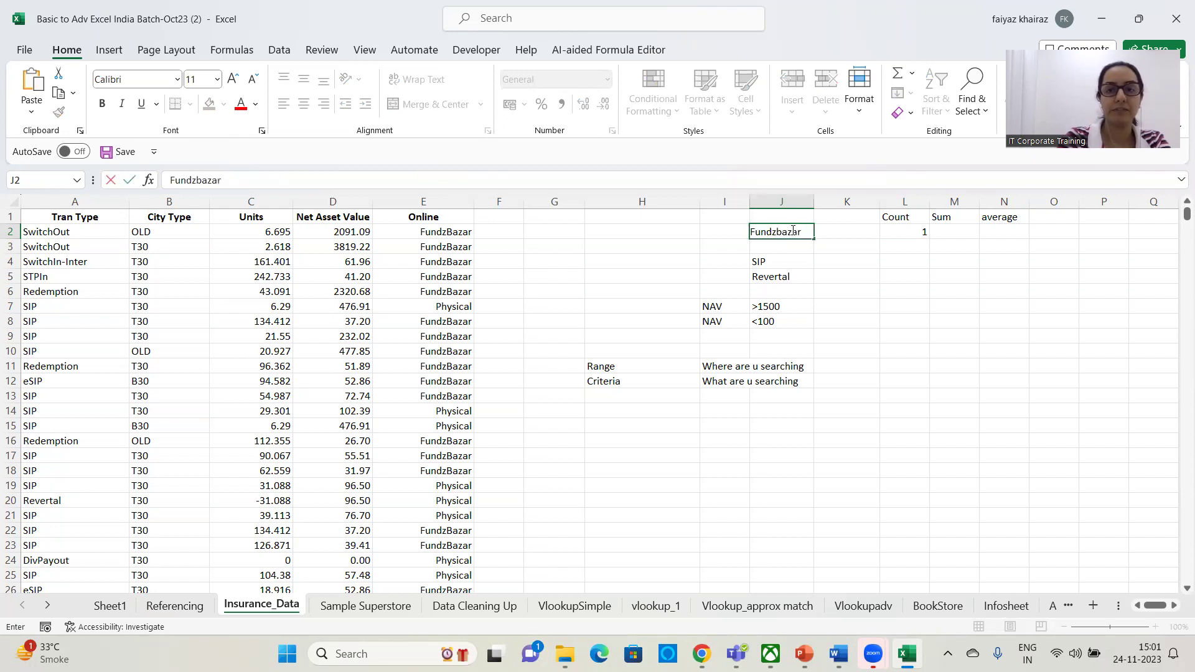
key("Return")
left_click(908, 234)
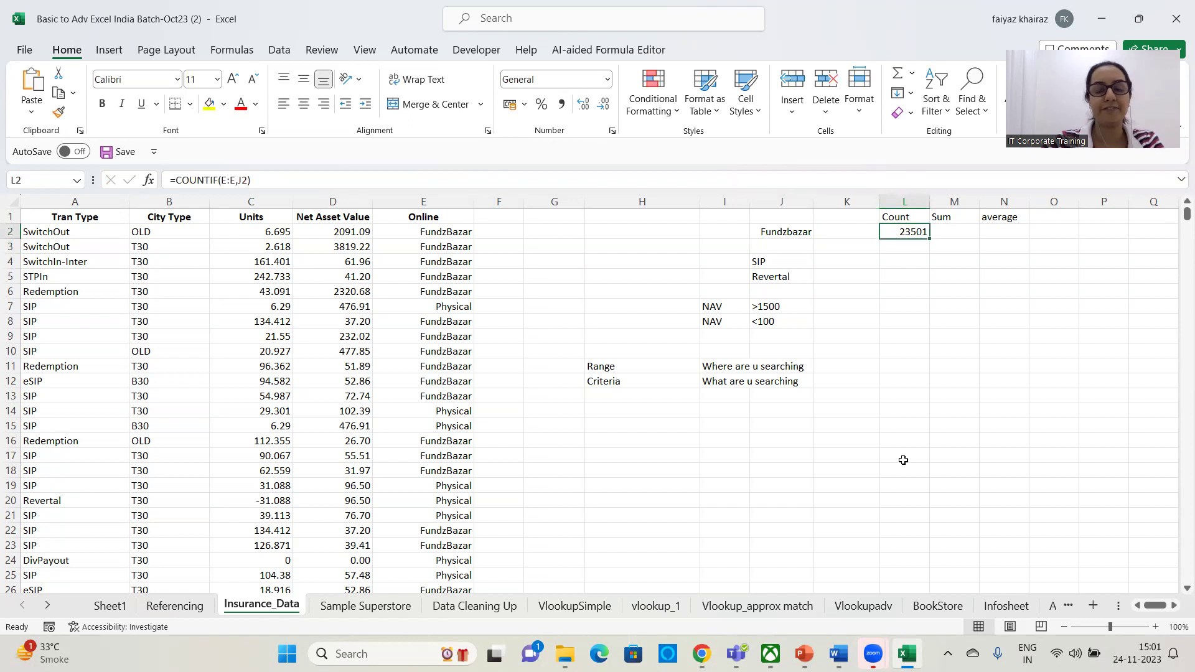
Highlight the complete COUNTIF formula text of L2 for review and exit the cell edit.
left_click_drag(278, 180, 122, 186)
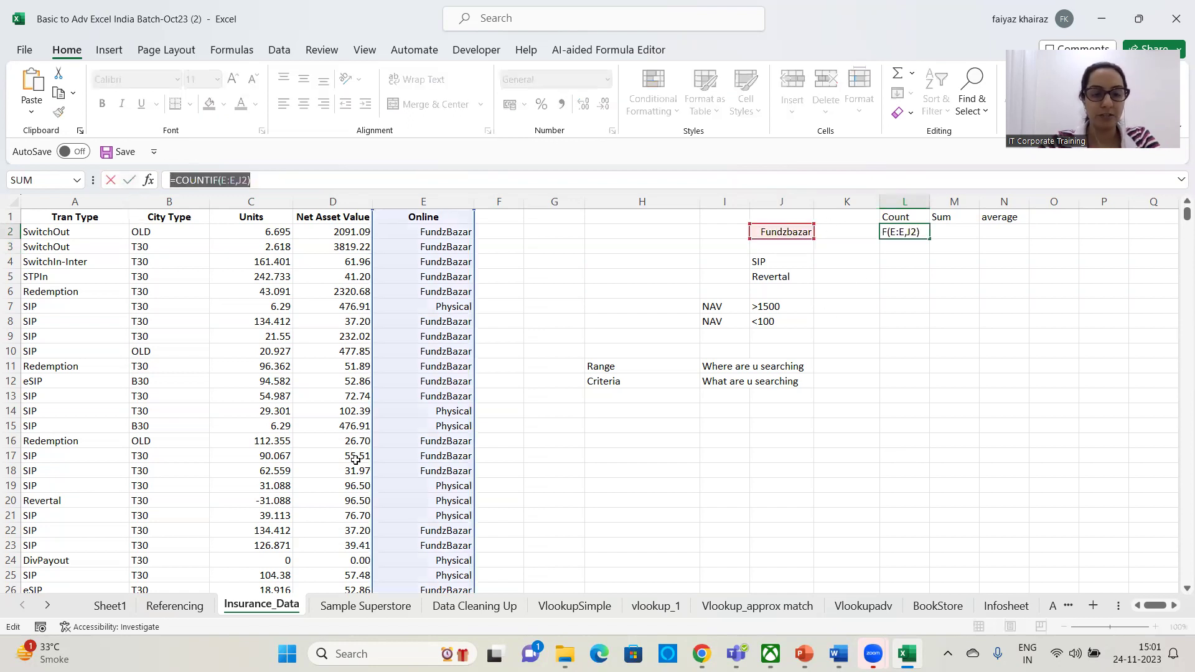
left_click(582, 397)
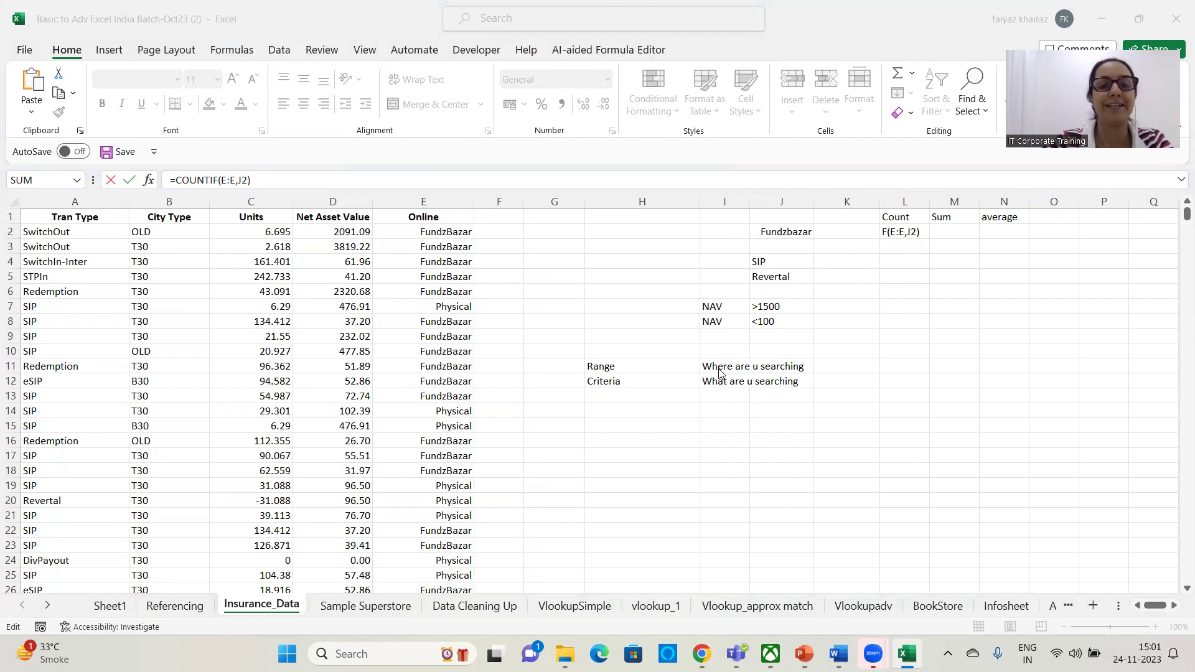
left_click(918, 467)
key("ctrl+Return")
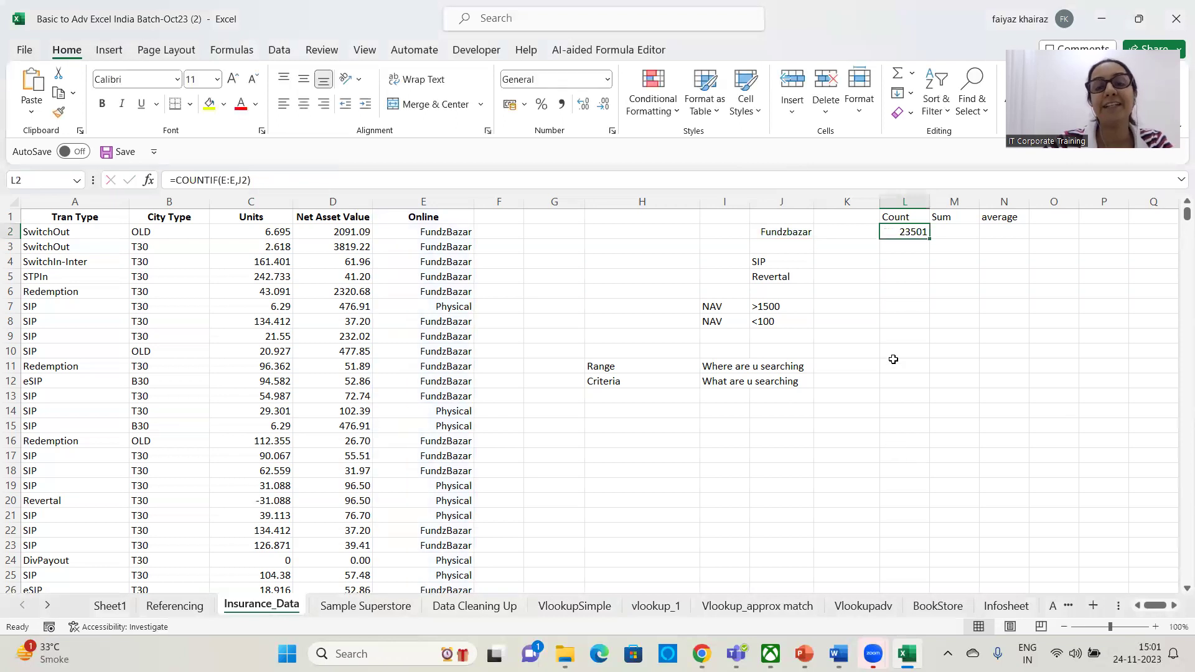
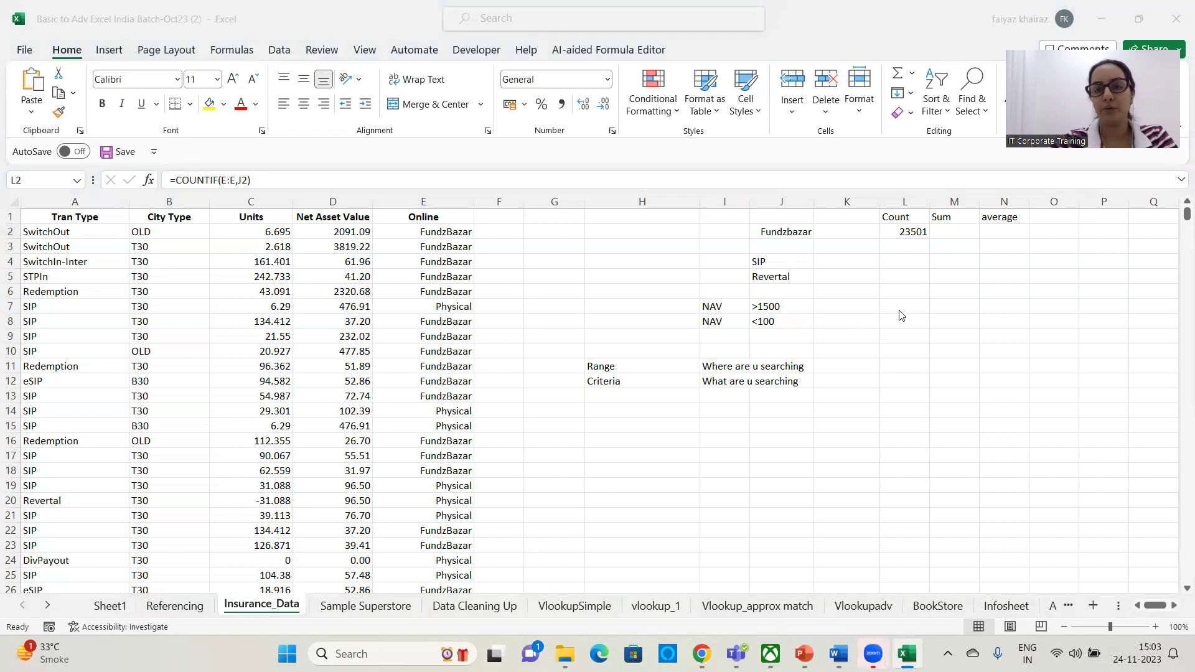
Count the SIP transactions in L4 with a COUNTIF formula, using column A as the range and J4 as the criteria.
left_click(767, 263)
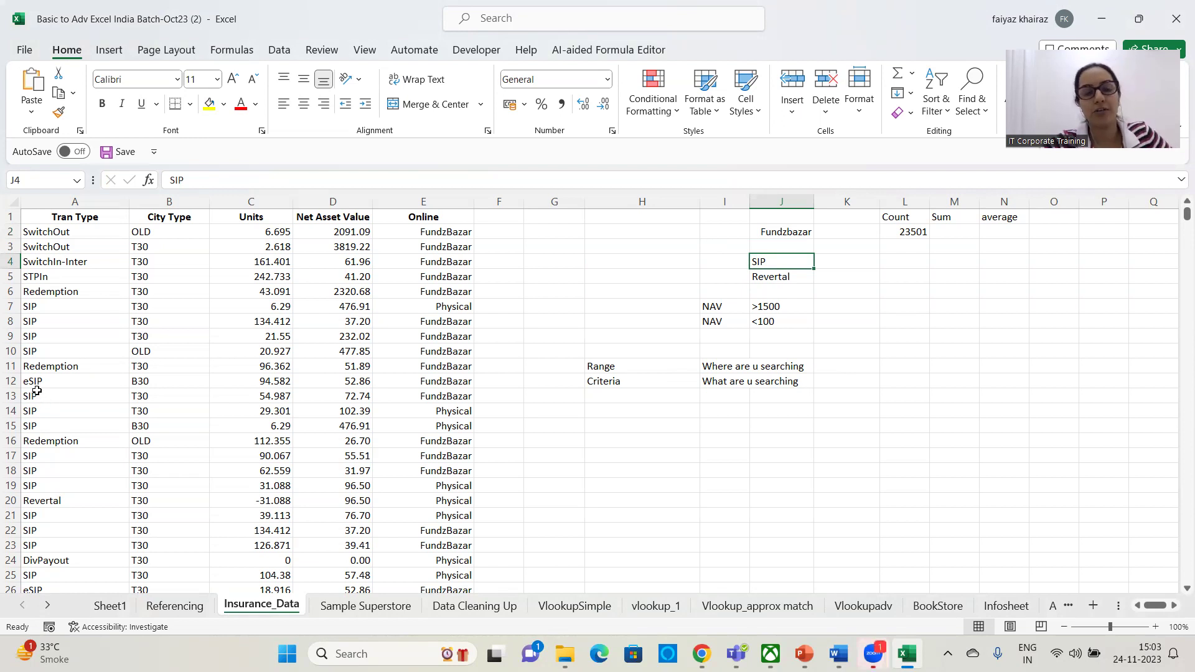
left_click(886, 264)
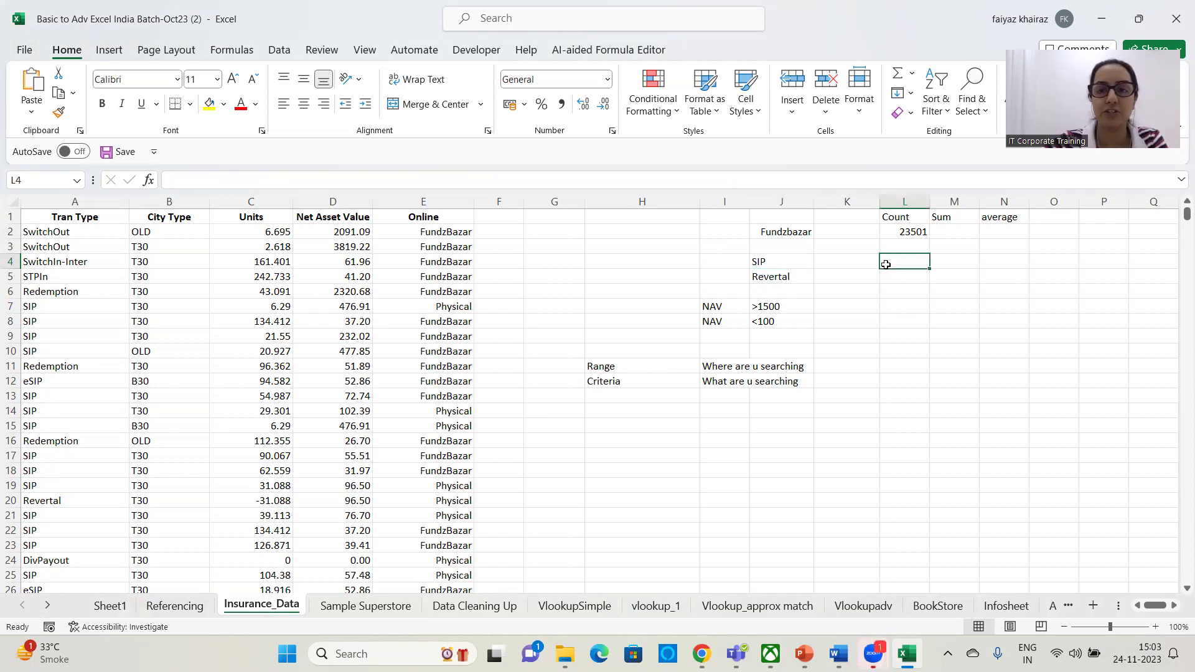
type("=countif")
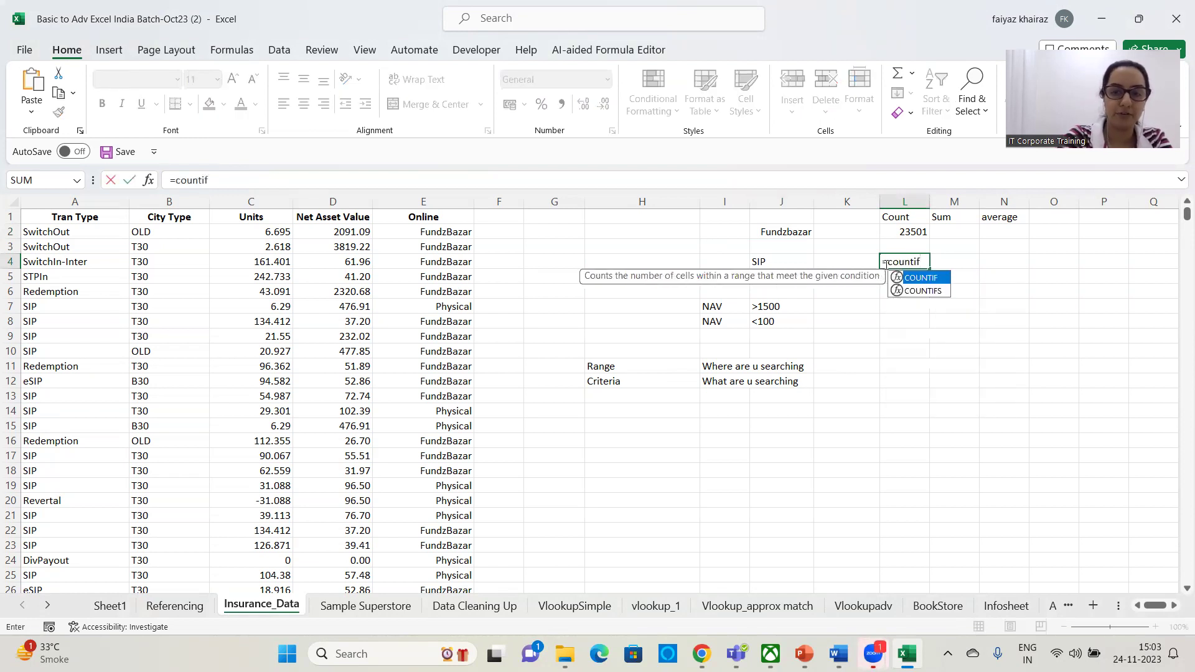
type("(")
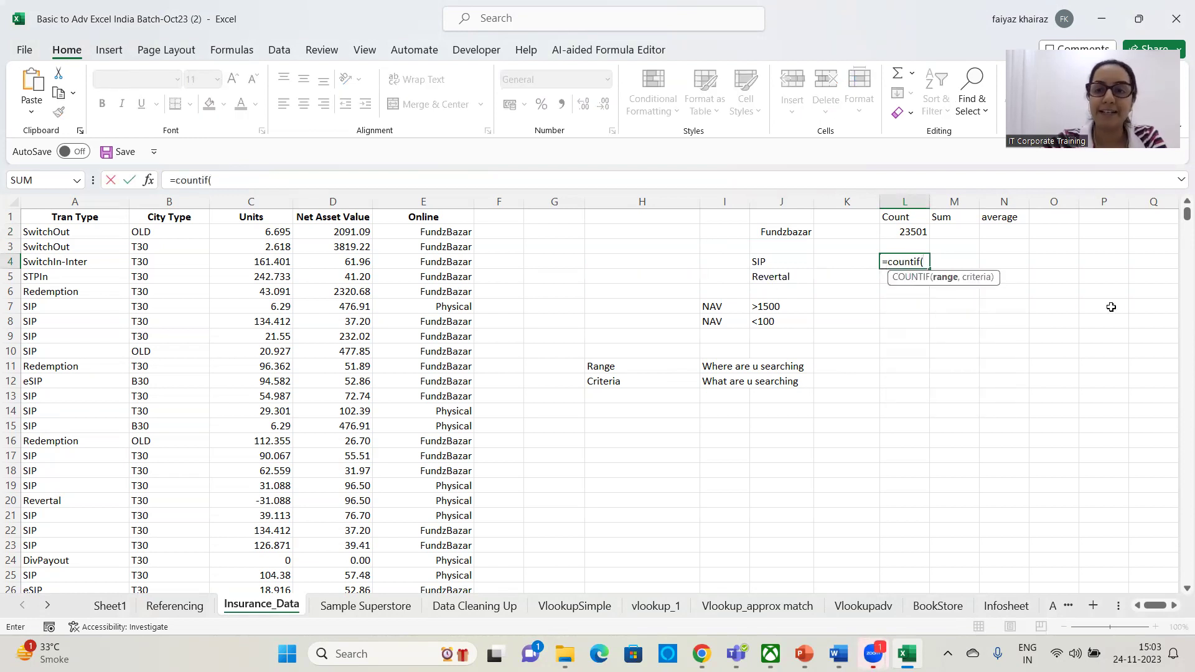
left_click(86, 202)
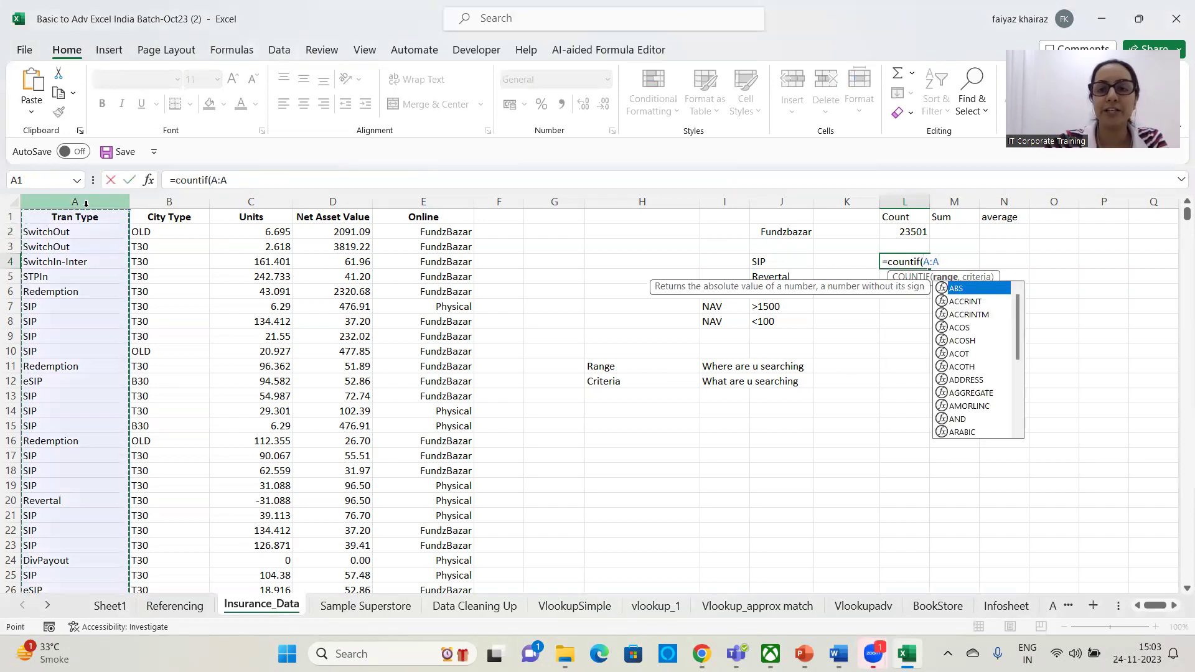
type(",")
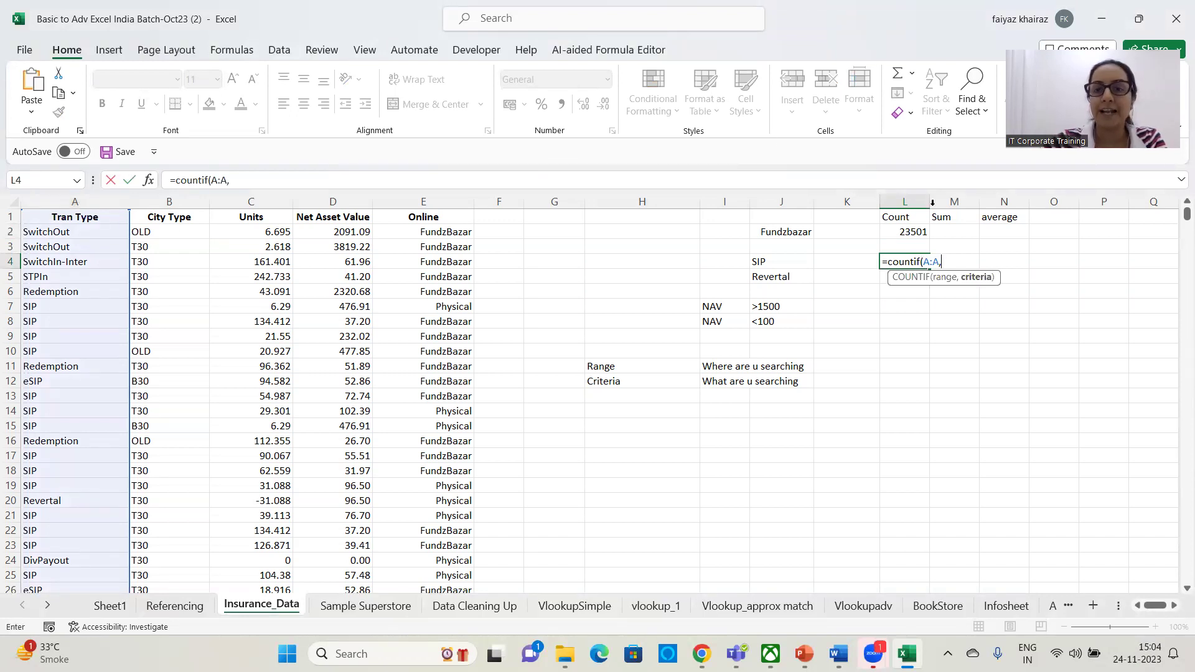
left_click(786, 260)
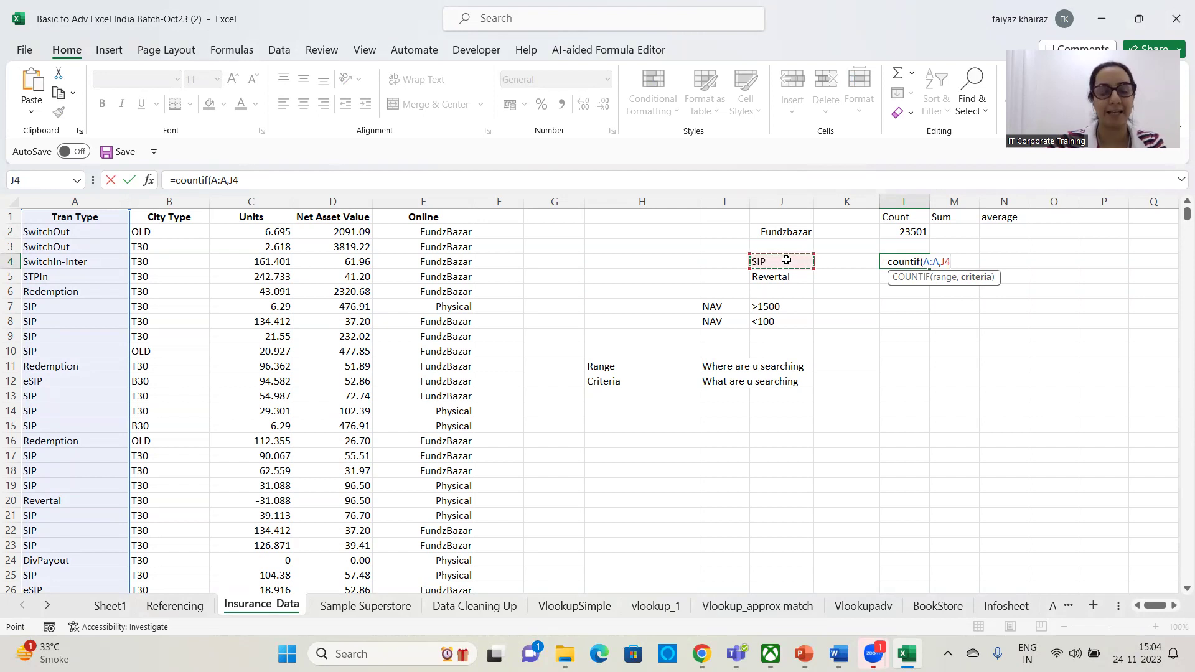
type(")")
key("Return")
left_click(912, 262)
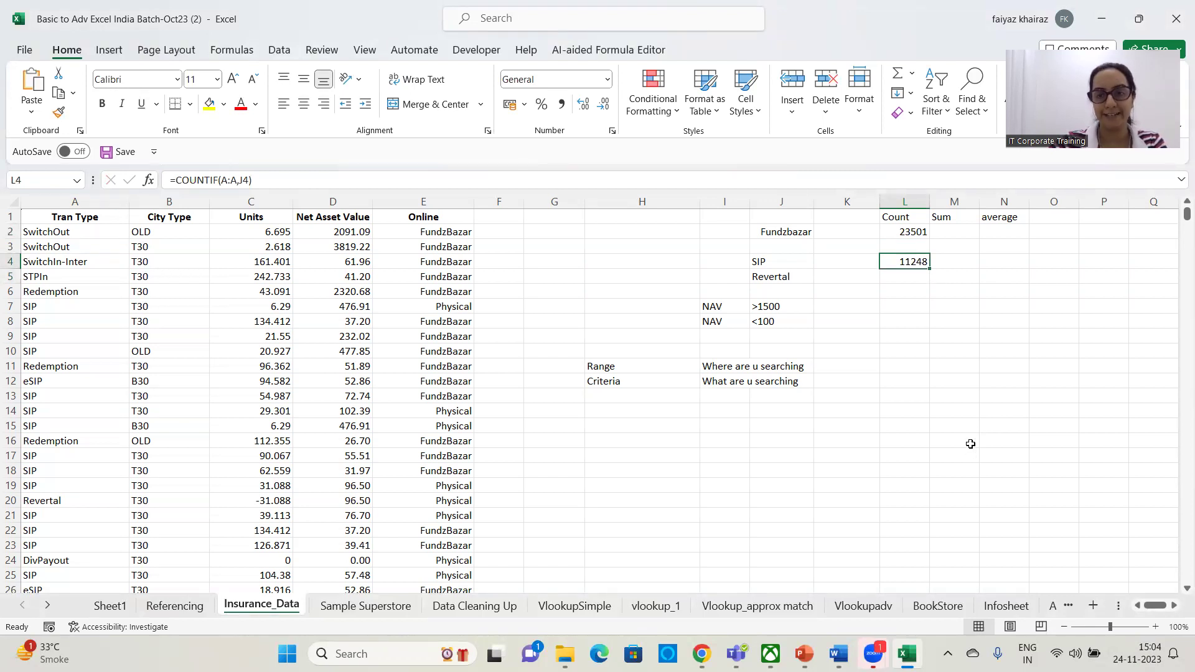
Highlight the complete COUNTIF formula text of L4 for review and leave the cell edit.
left_click(898, 274)
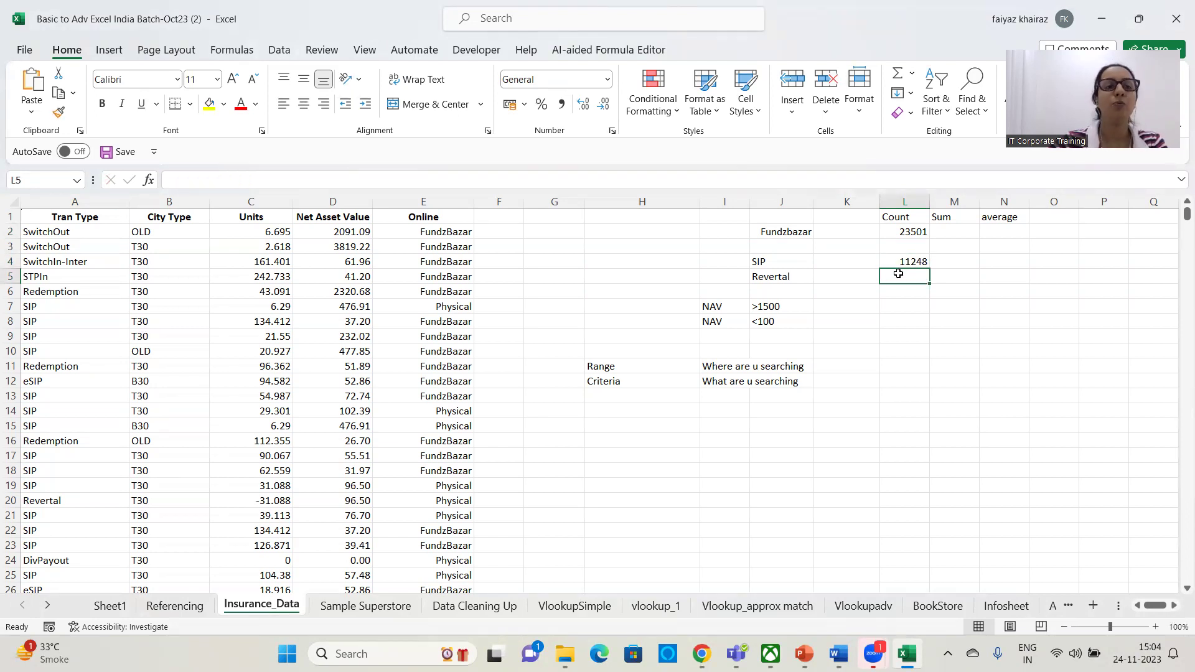
left_click(898, 262)
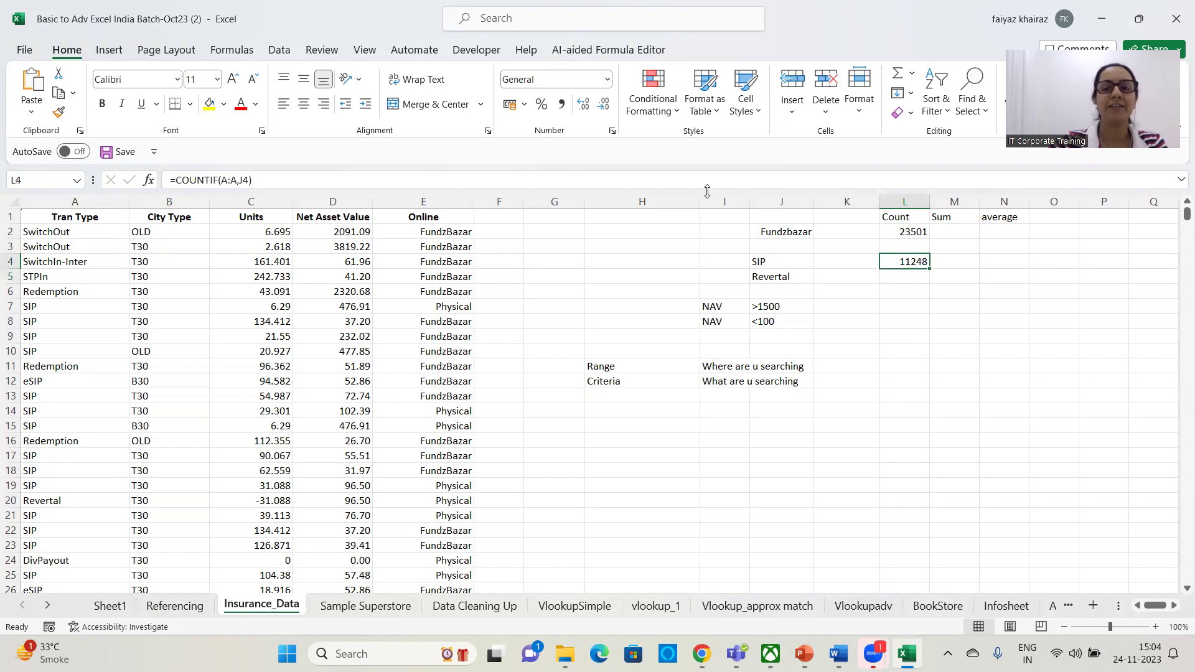
left_click(286, 185)
key("ctrl+a")
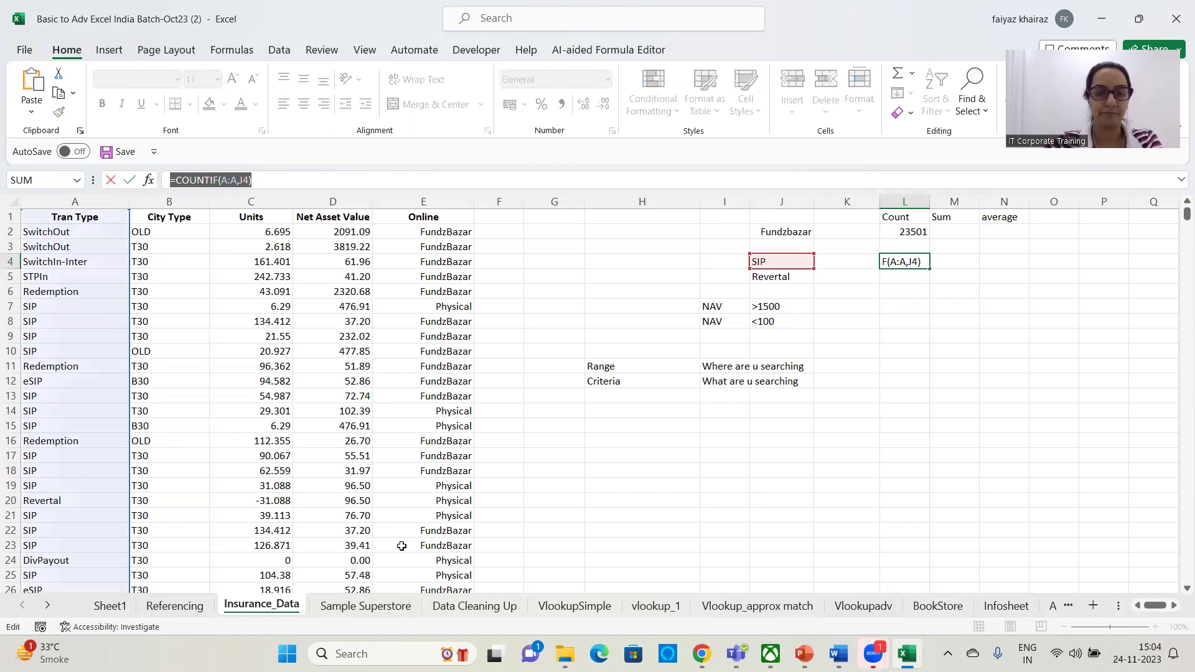
key("alt+Tab")
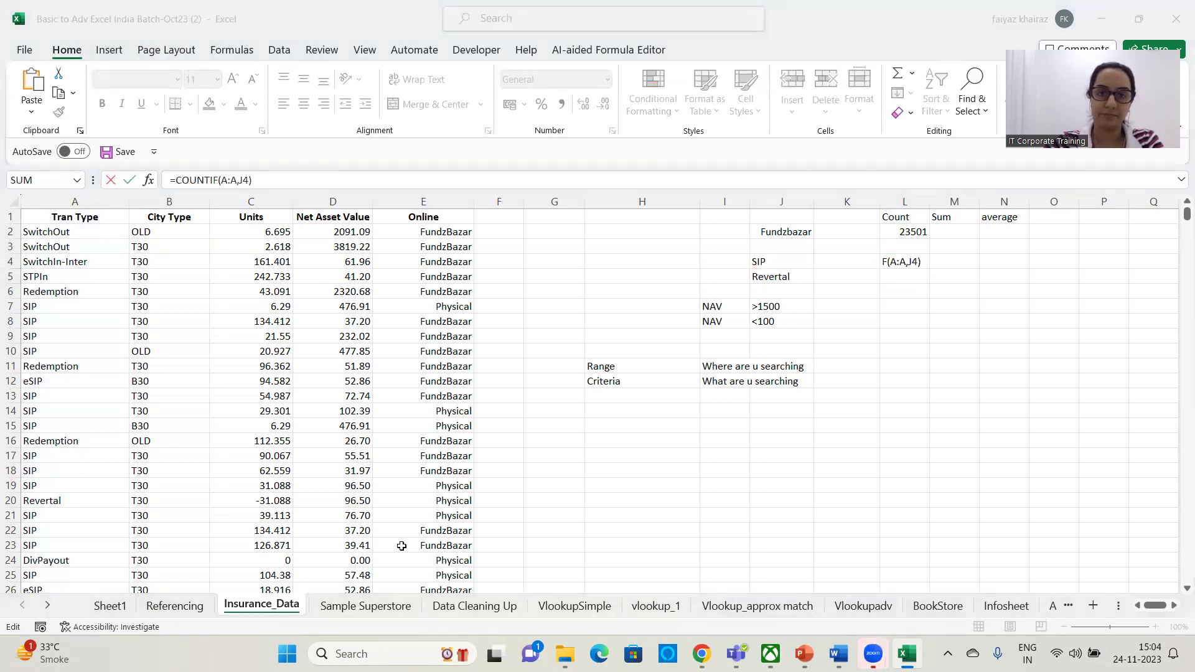
left_click(909, 280)
left_click(902, 316)
left_click(913, 275)
left_click(725, 311)
left_click(916, 304)
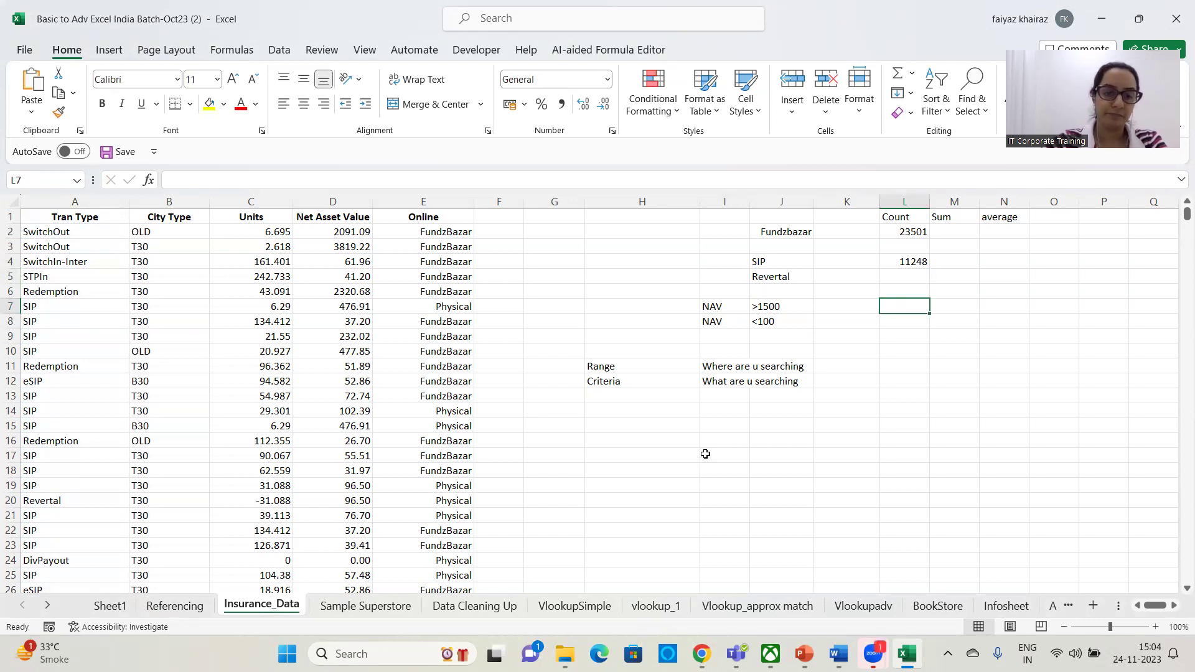
left_click(508, 538)
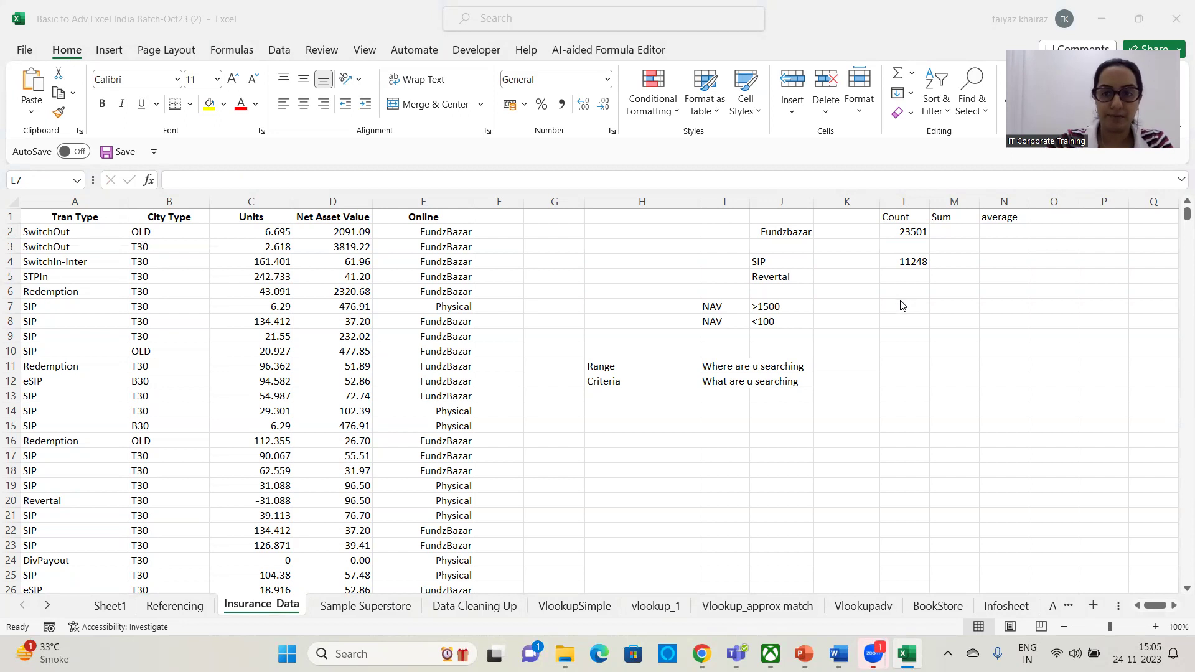
left_click(901, 302)
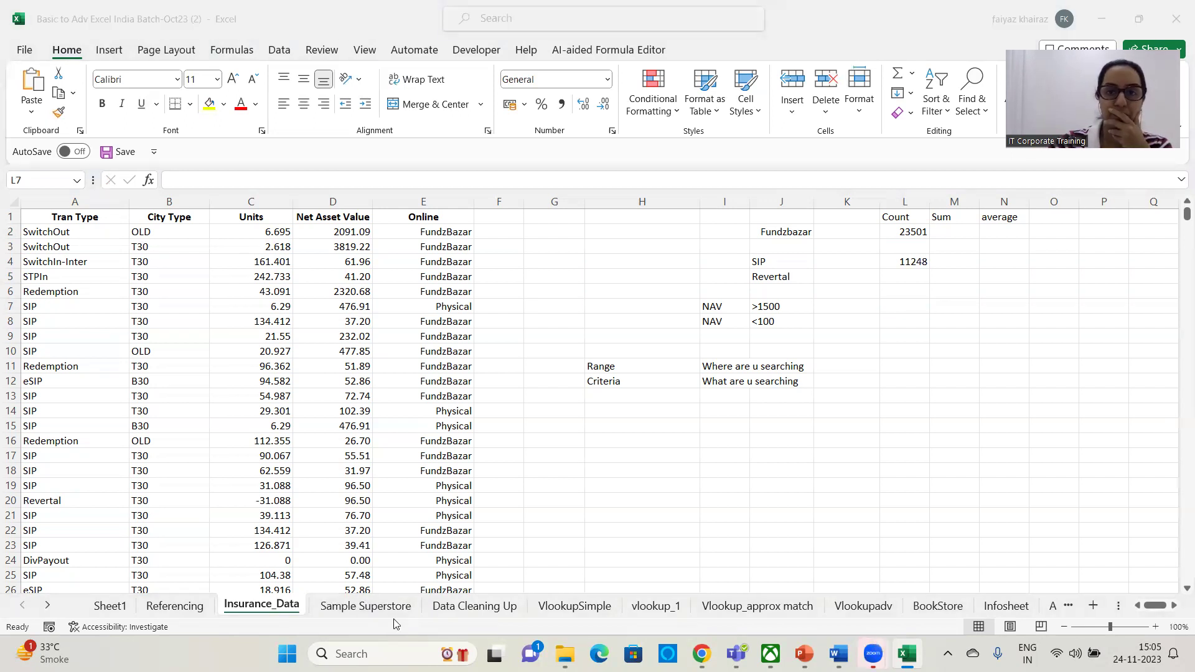
left_click(896, 277)
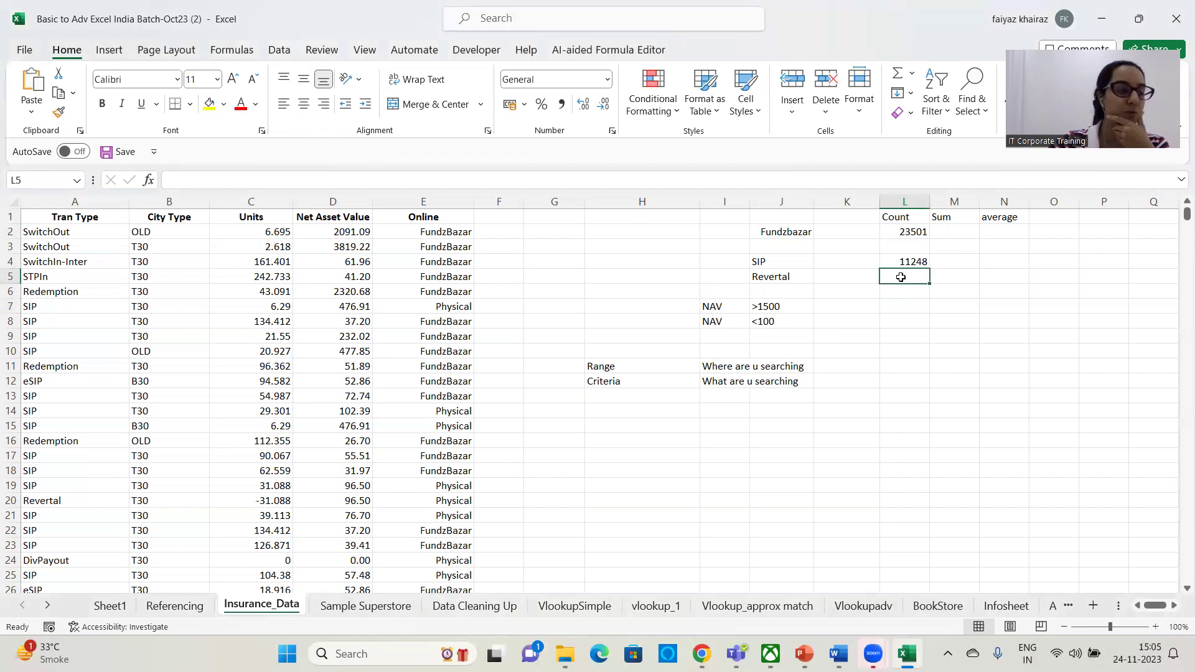
Count the NAV values above 1500 in L7 with a COUNTIF formula, using column D as the range and J7 as the criteria.
left_click(904, 306)
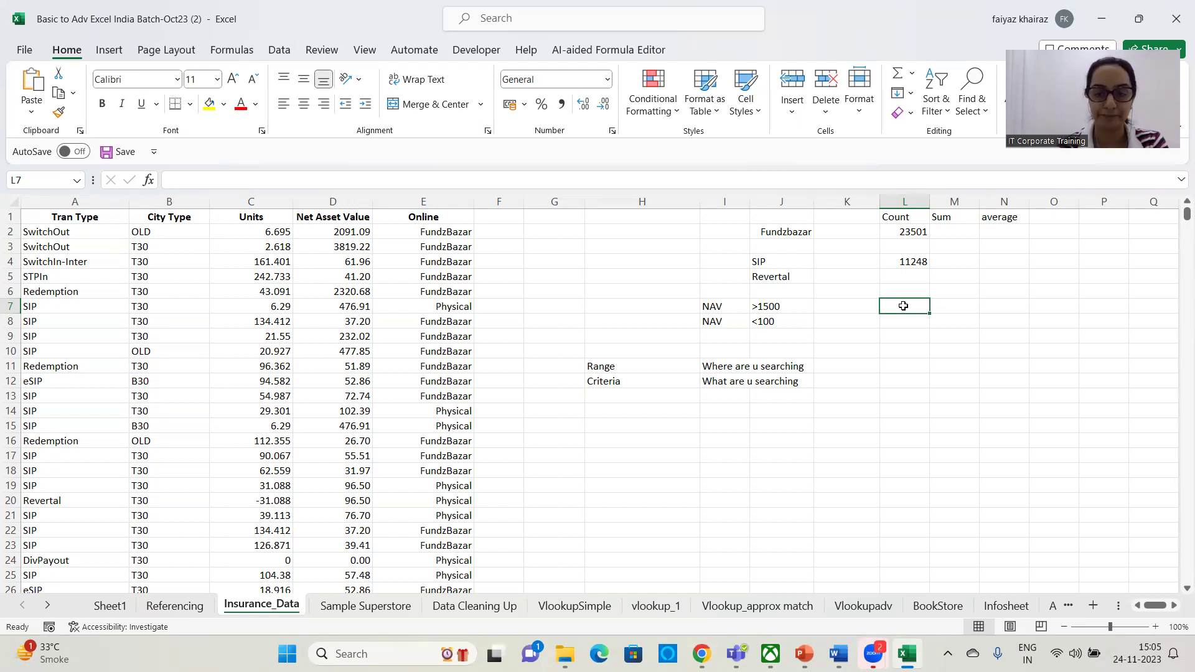
type("=")
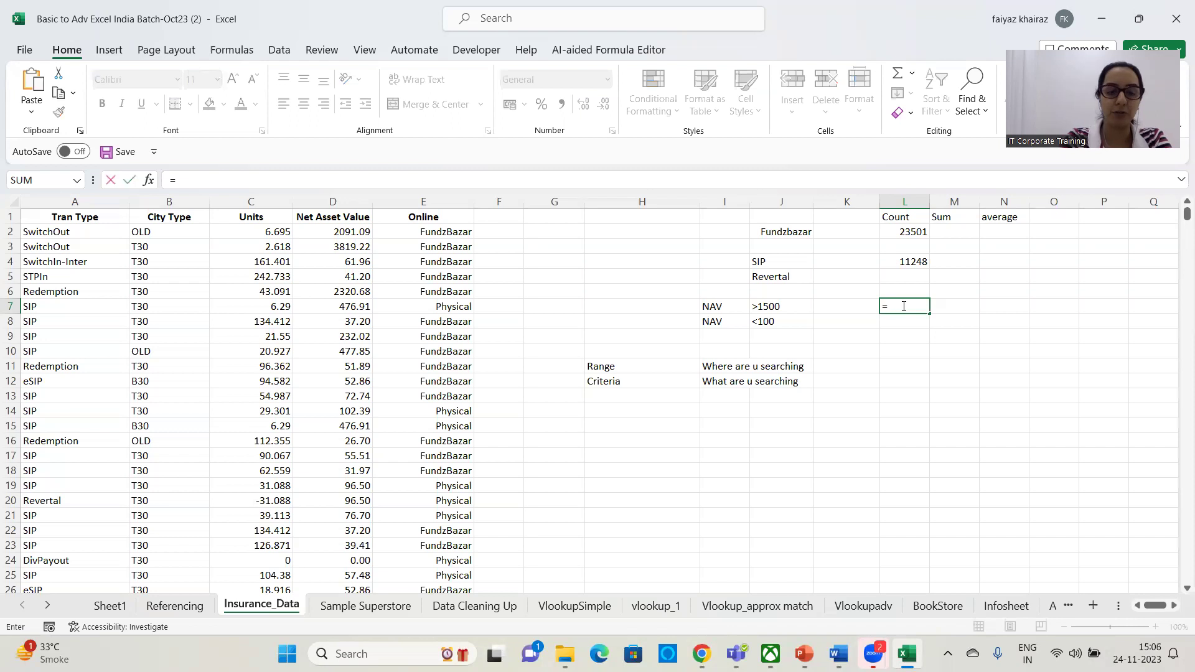
type("countig")
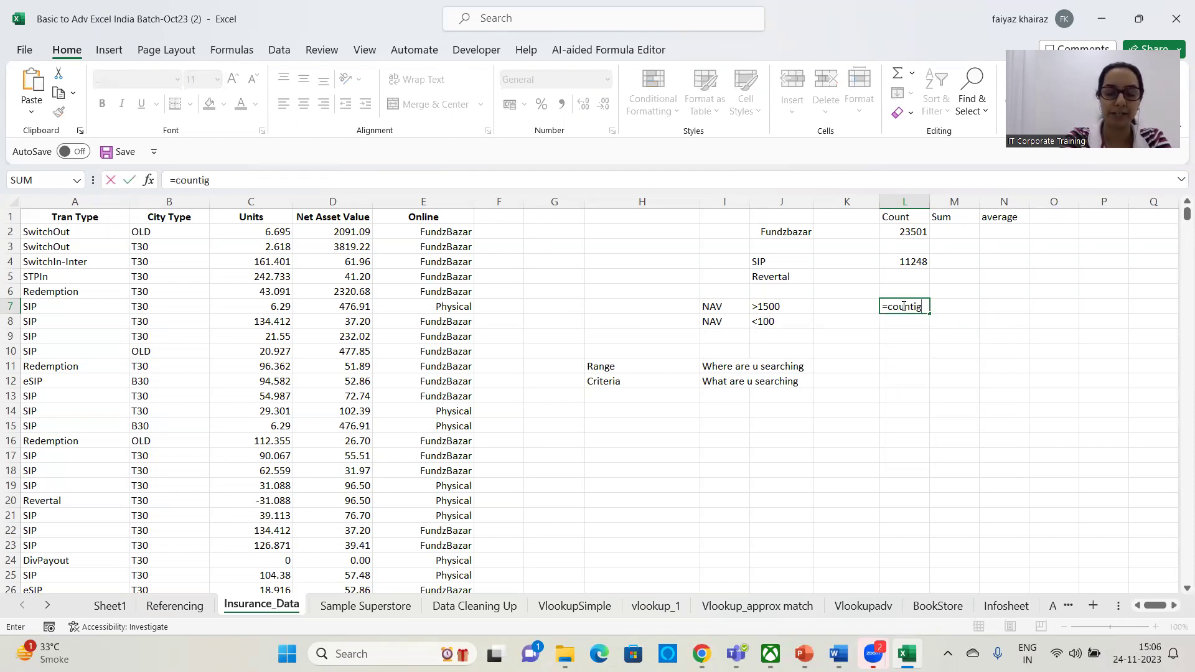
key("BackSpace")
type("f(")
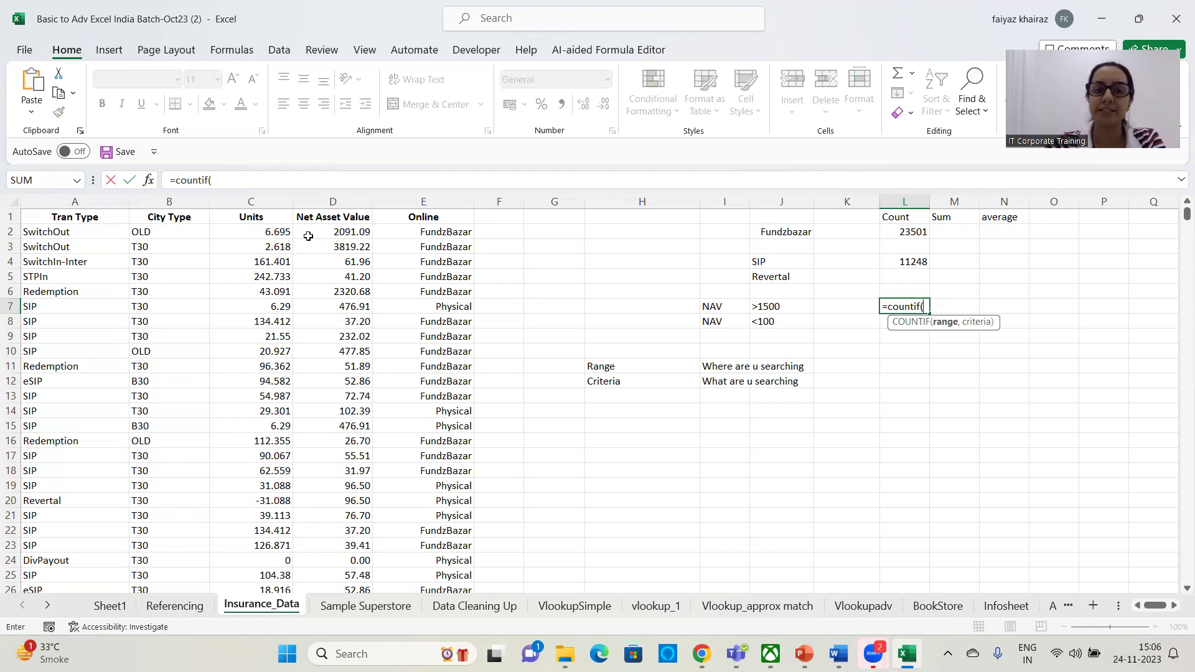
left_click(345, 199)
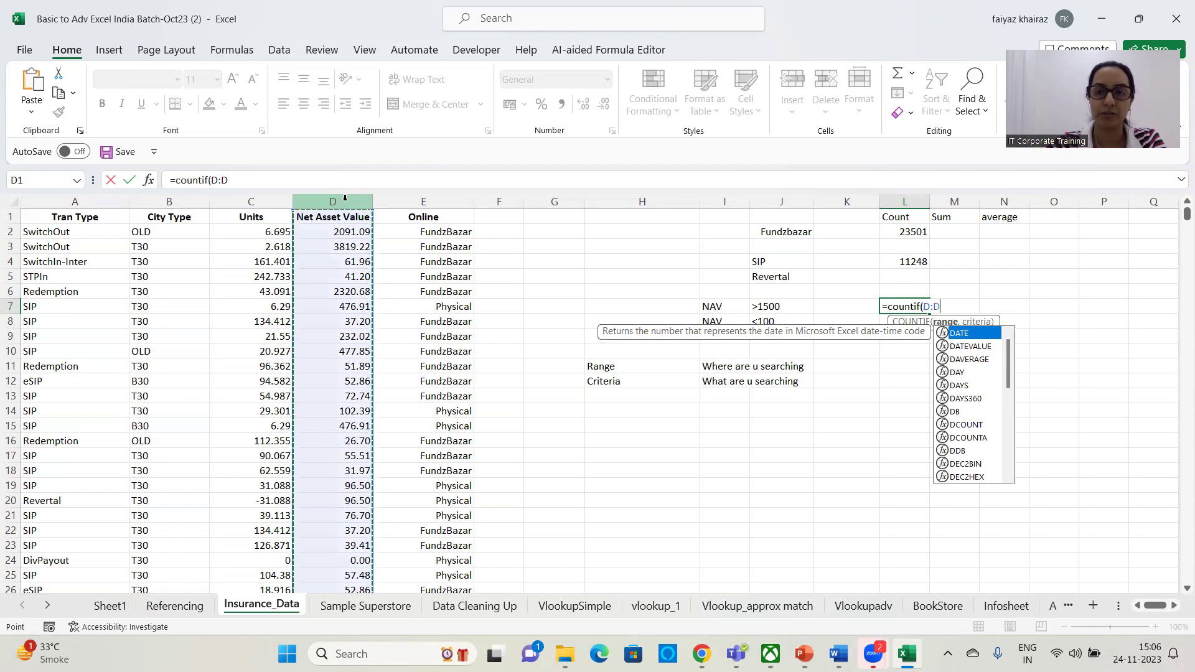
type(",")
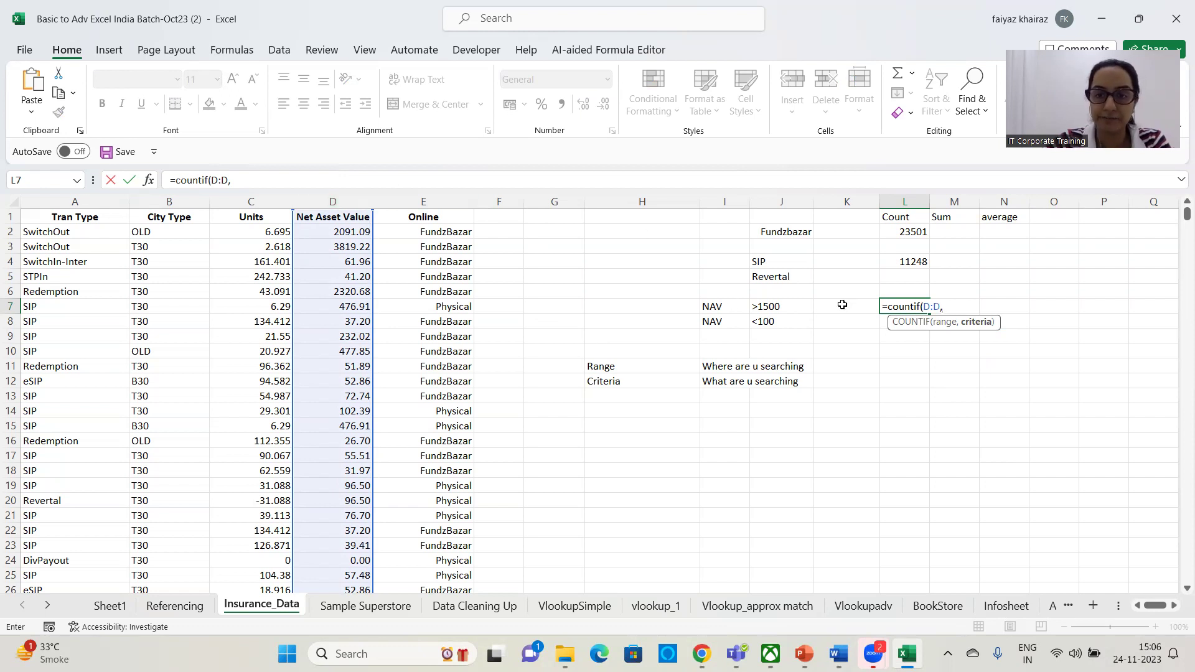
left_click(803, 308)
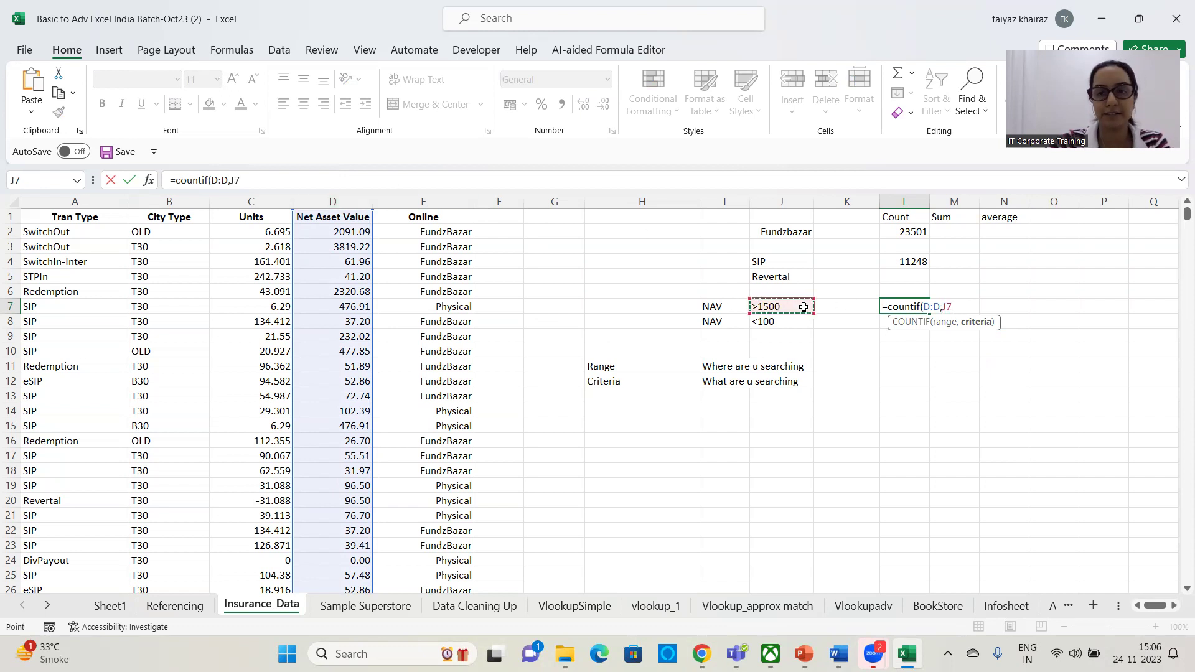
type(")")
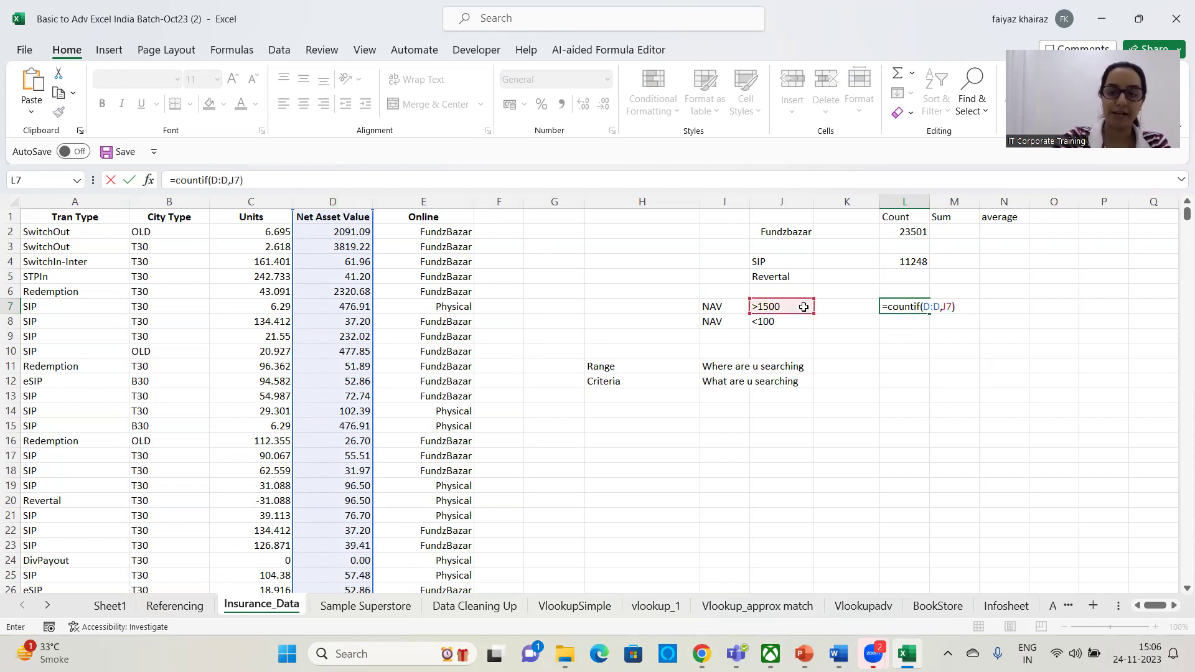
key("Return")
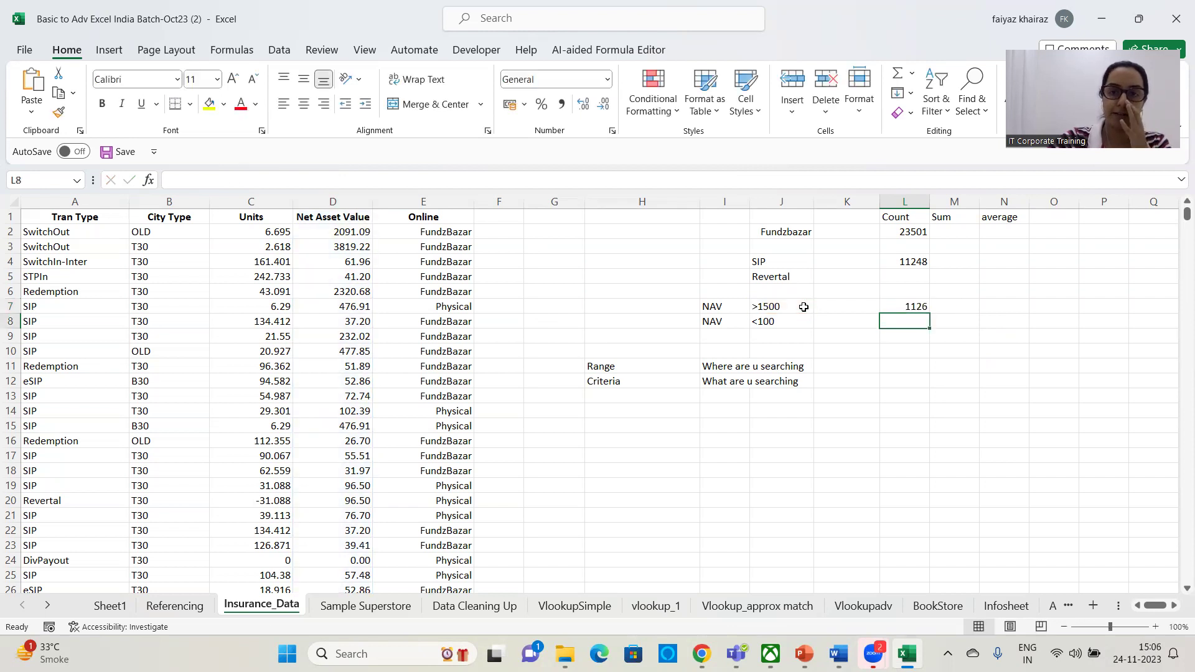
left_click(906, 308)
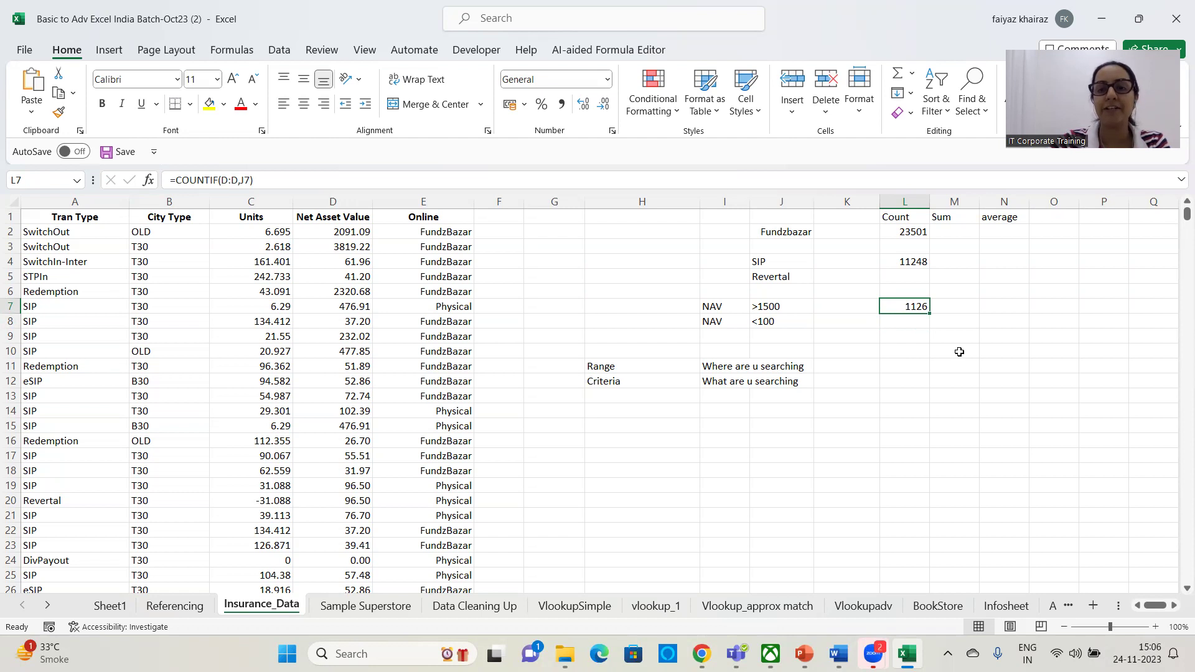
Review the NAV criteria in J7 and J8 and enter =100 in J10 as an equality example.
left_click(786, 308)
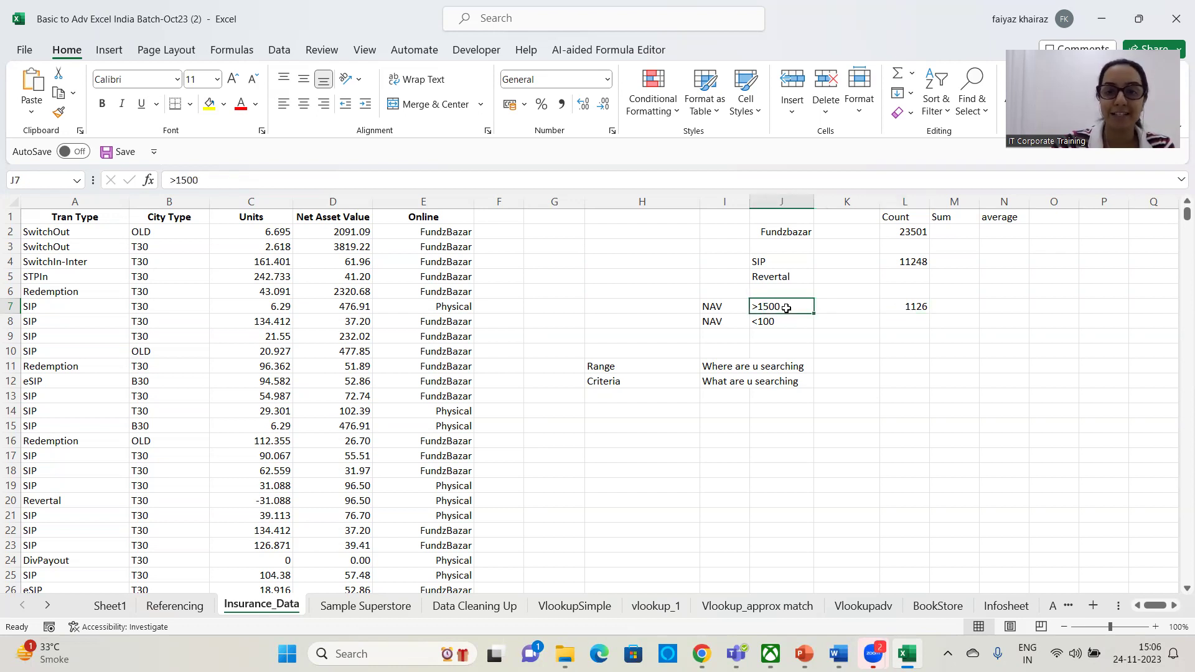
left_click(791, 323)
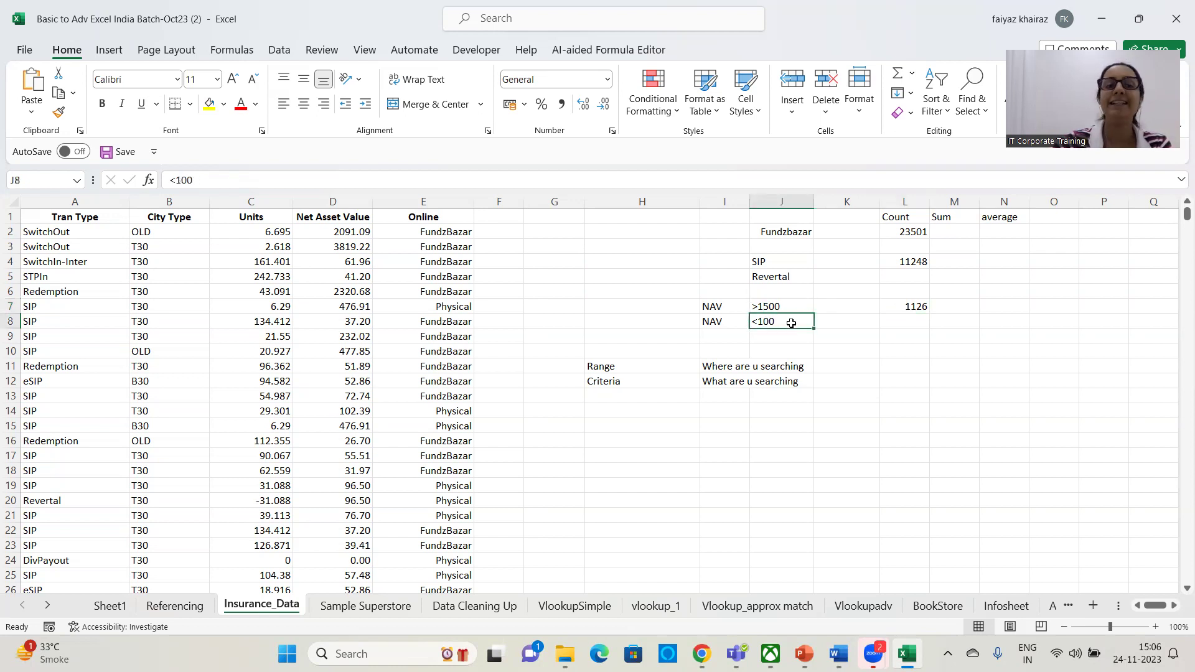
left_click(785, 336)
left_click(784, 351)
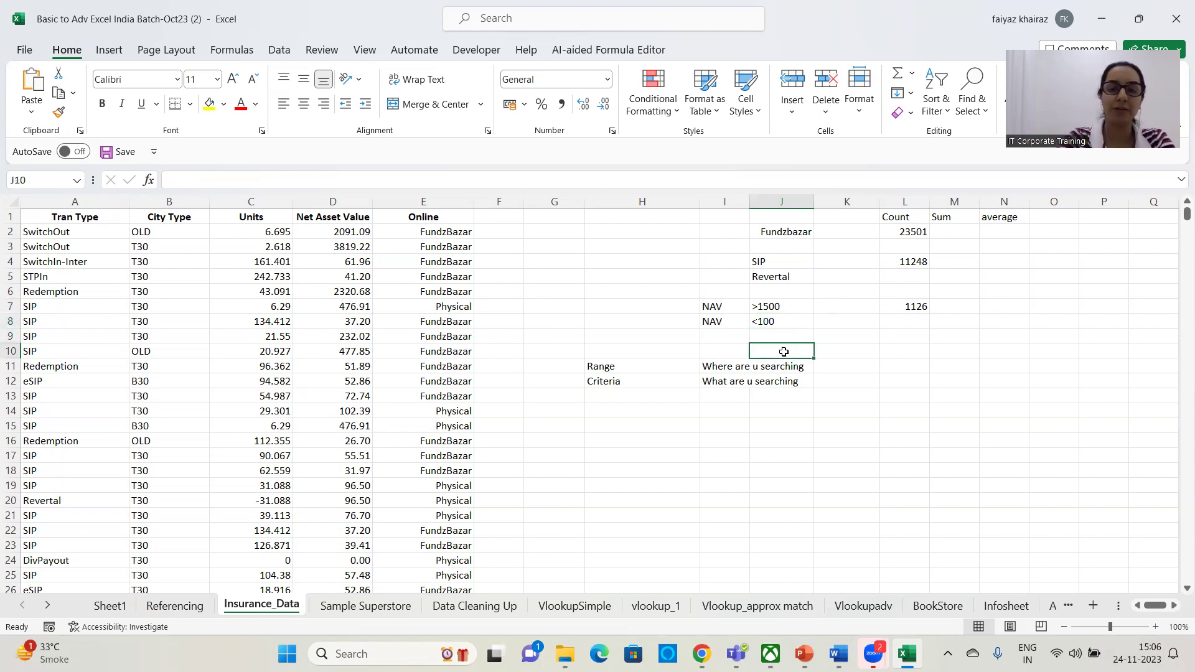
type("=100")
key("Return")
left_click(785, 352)
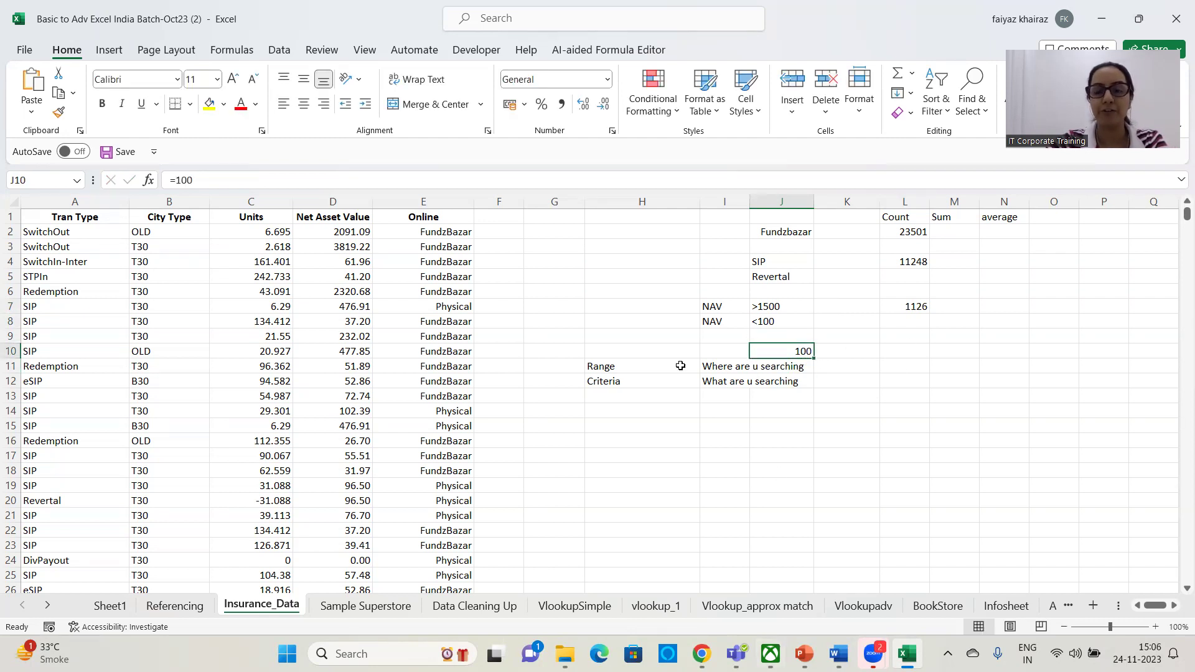
left_click(868, 344)
Highlight the complete COUNTIF formula text of L7 for review and exit the cell edit.
left_click(910, 310)
left_click_drag(276, 177, 167, 181)
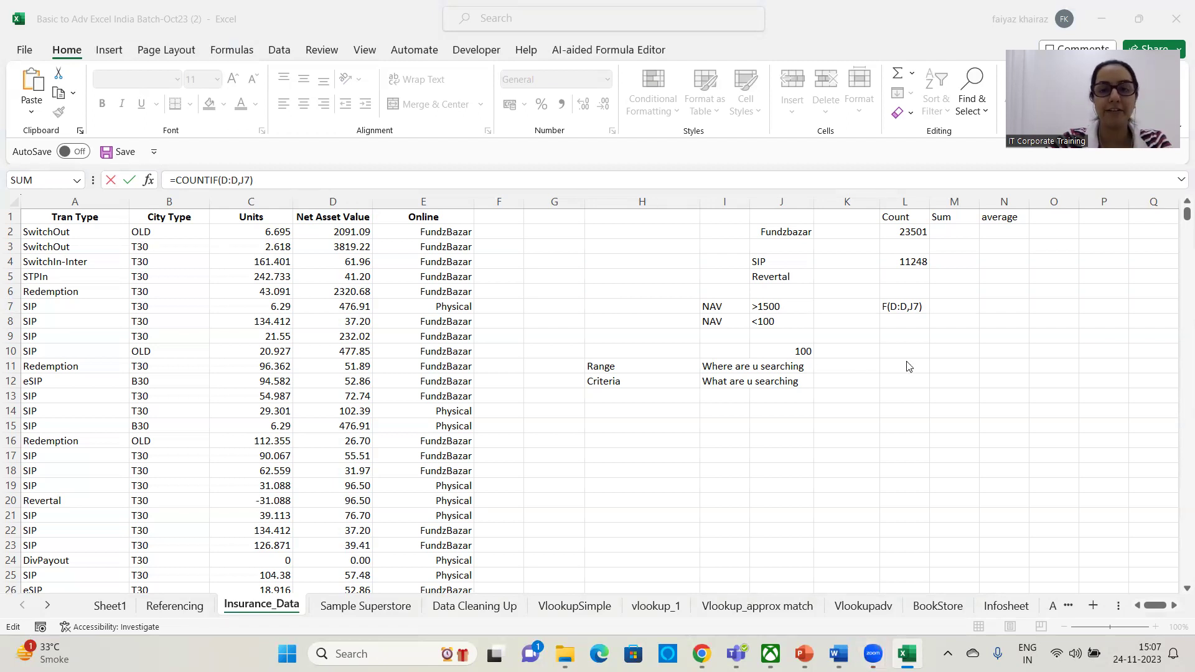
key("ctrl+Return")
left_click(892, 318)
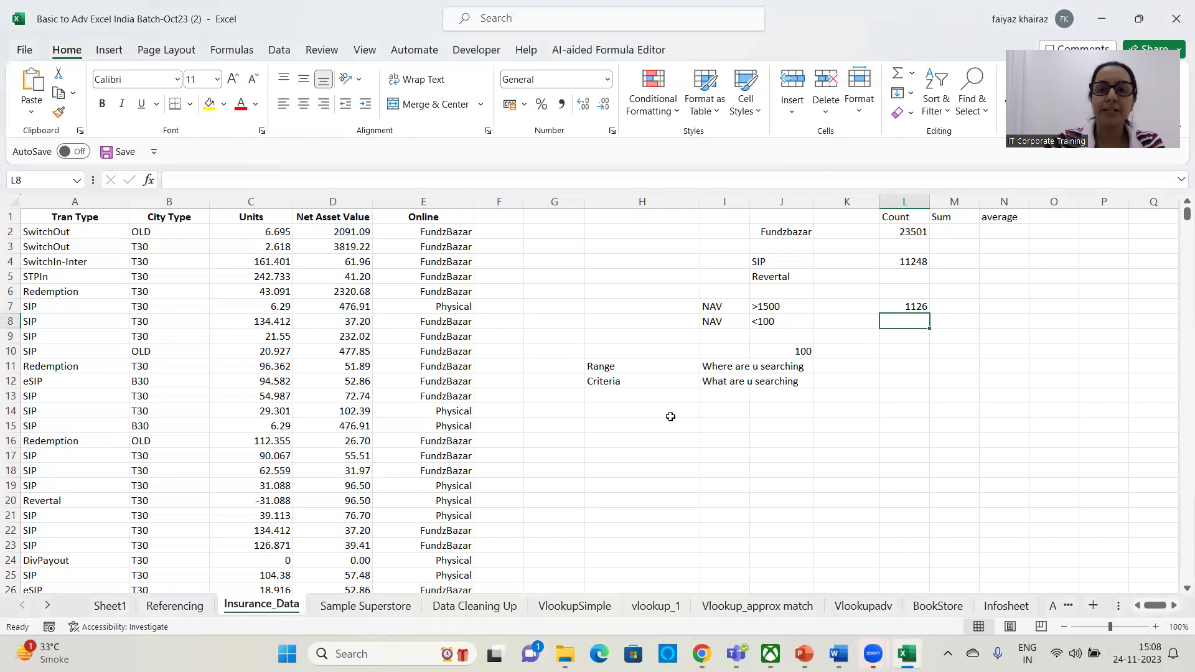
Add the note "Sum Range -- which is the range u want to add" in H14 below the Range and Criteria notes and enlarge it.
left_click(670, 416)
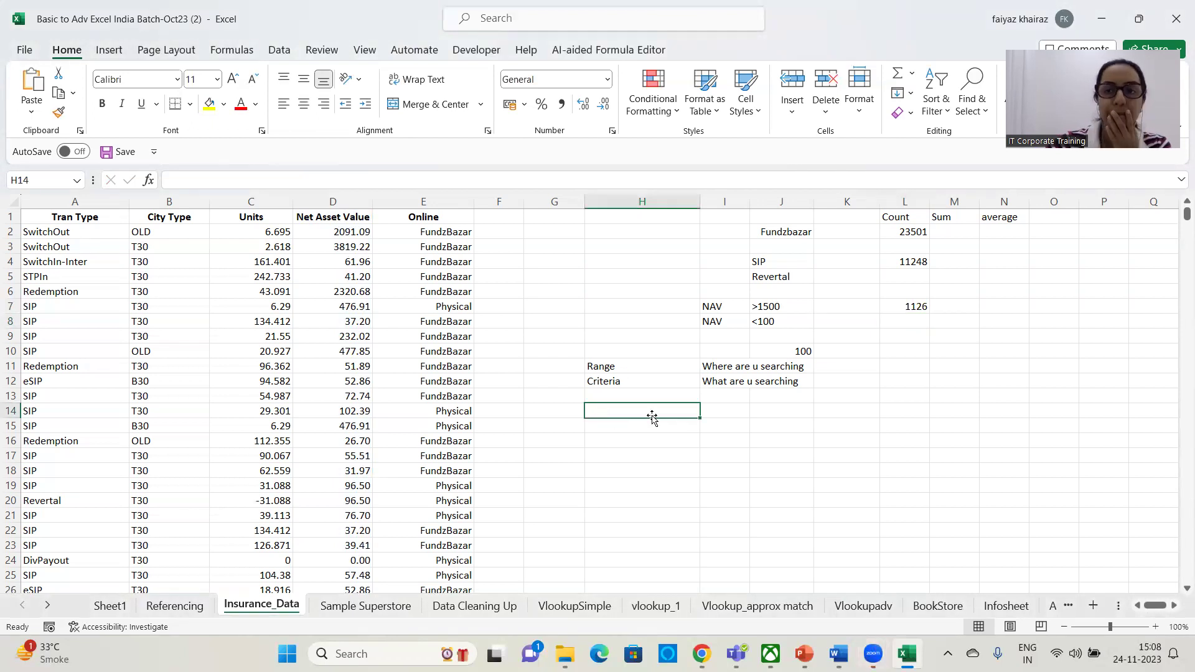
left_click(603, 366)
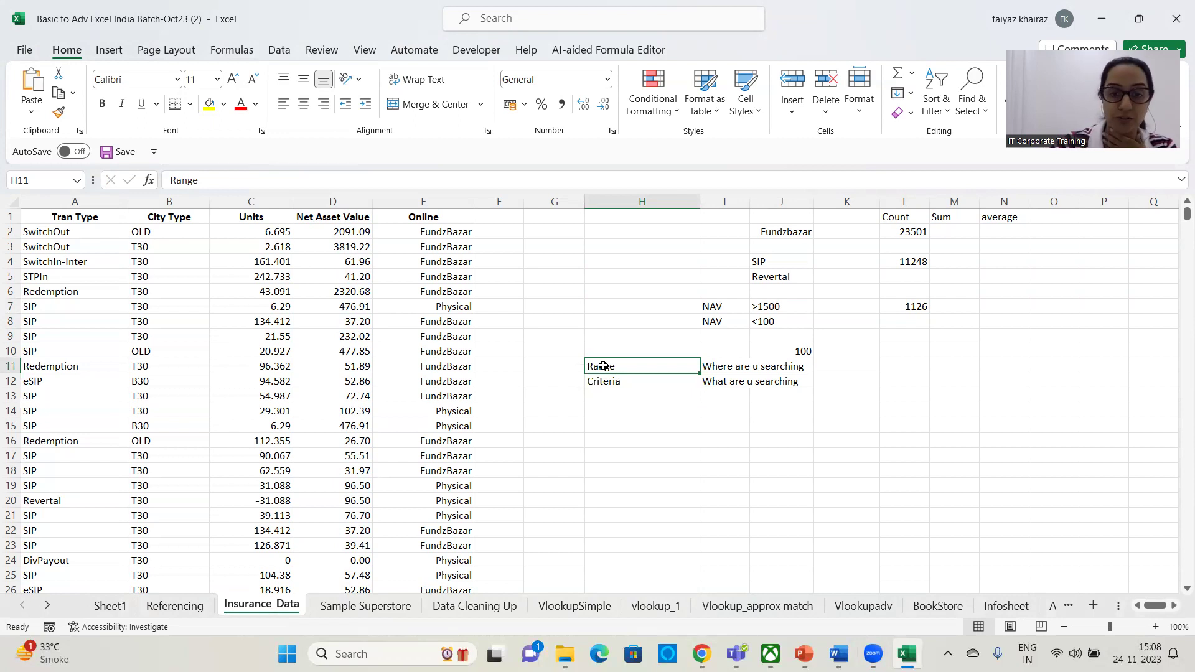
left_click(605, 381)
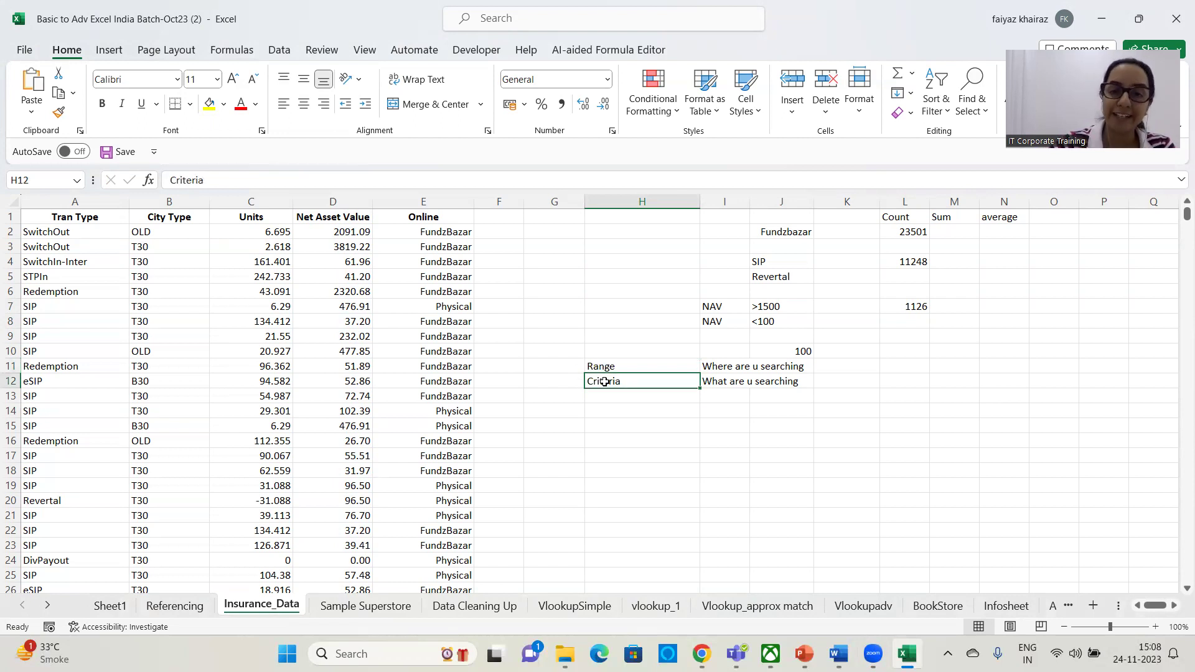
left_click(611, 422)
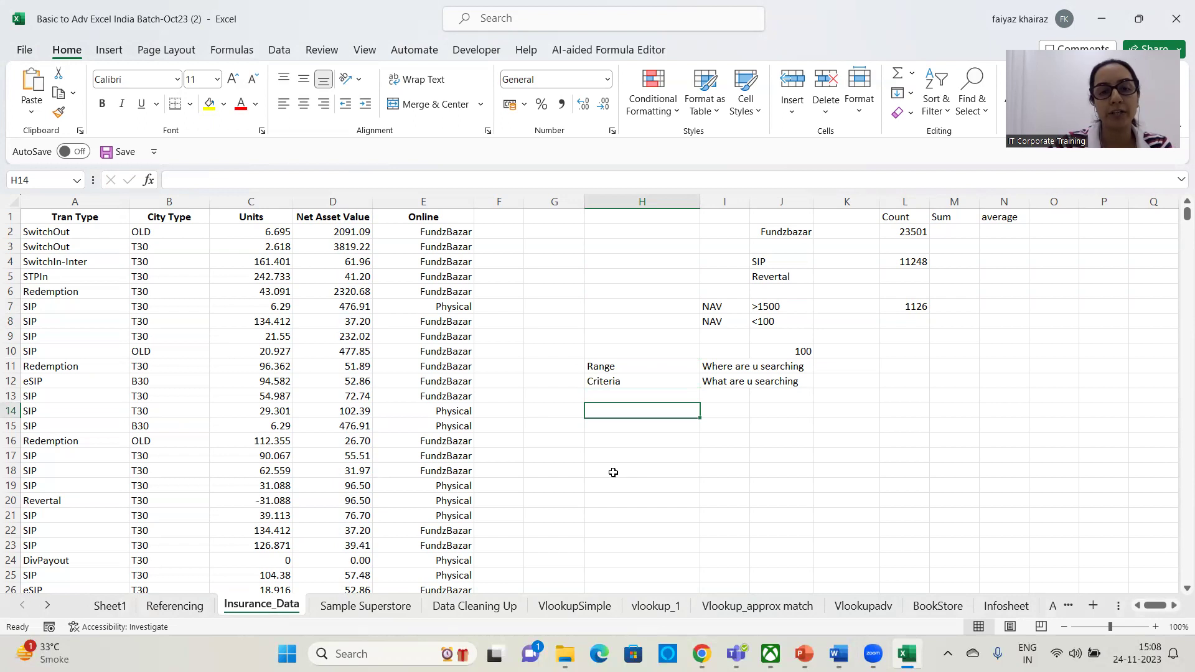
type("Sum")
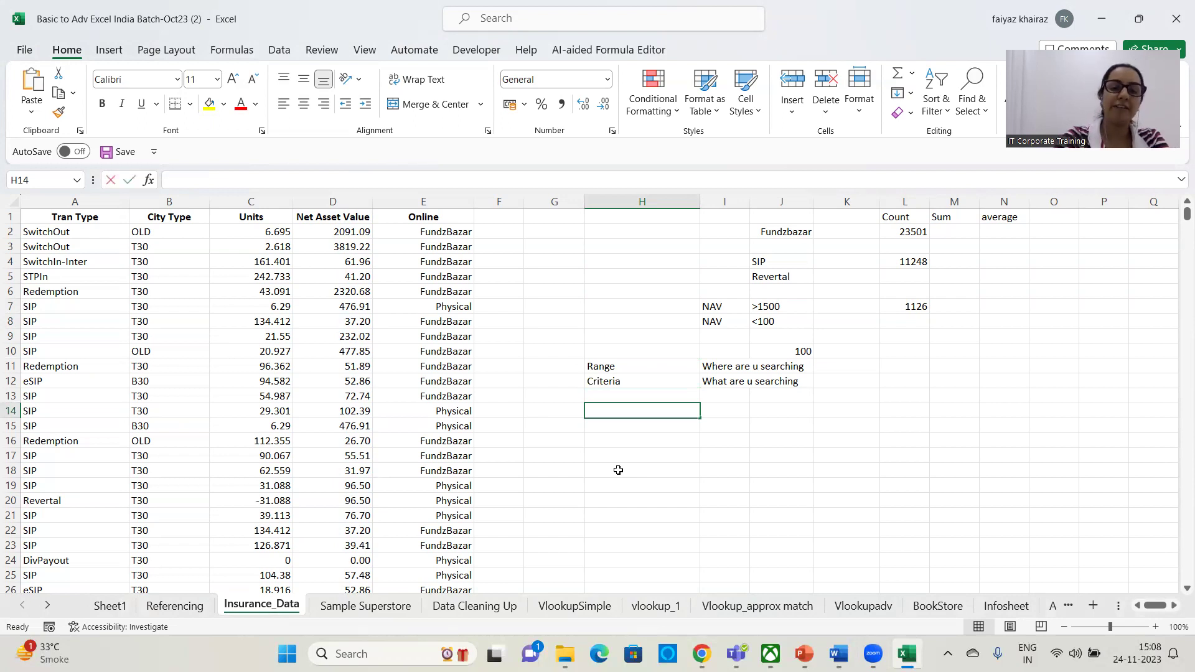
type(" Range")
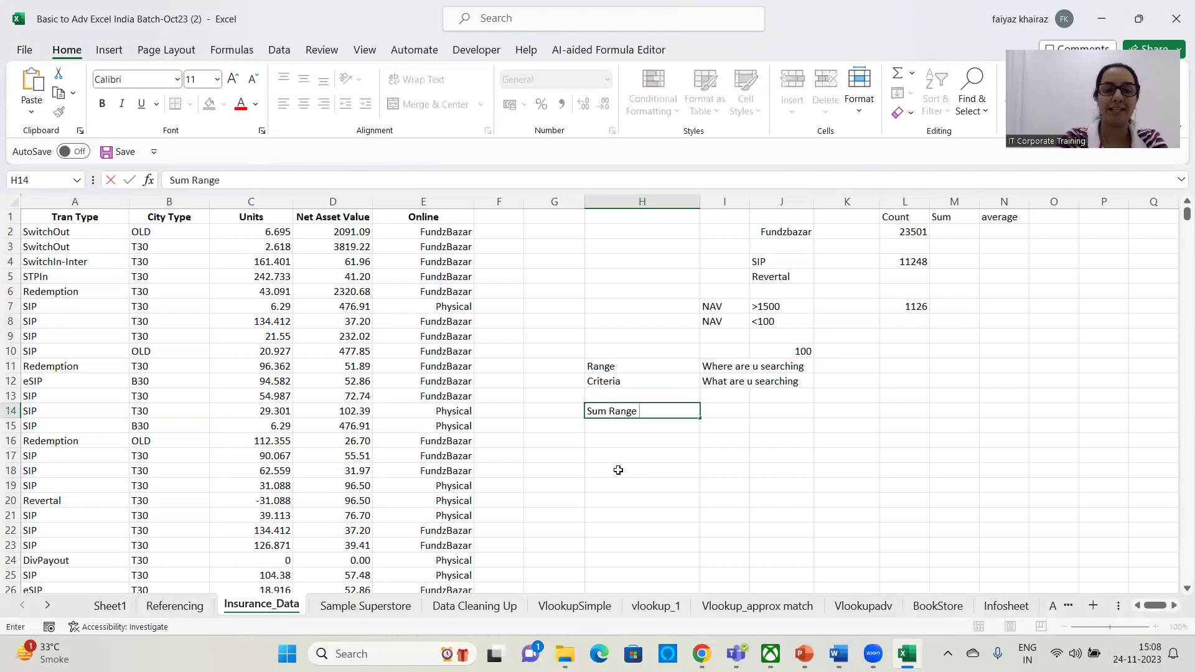
type(" --")
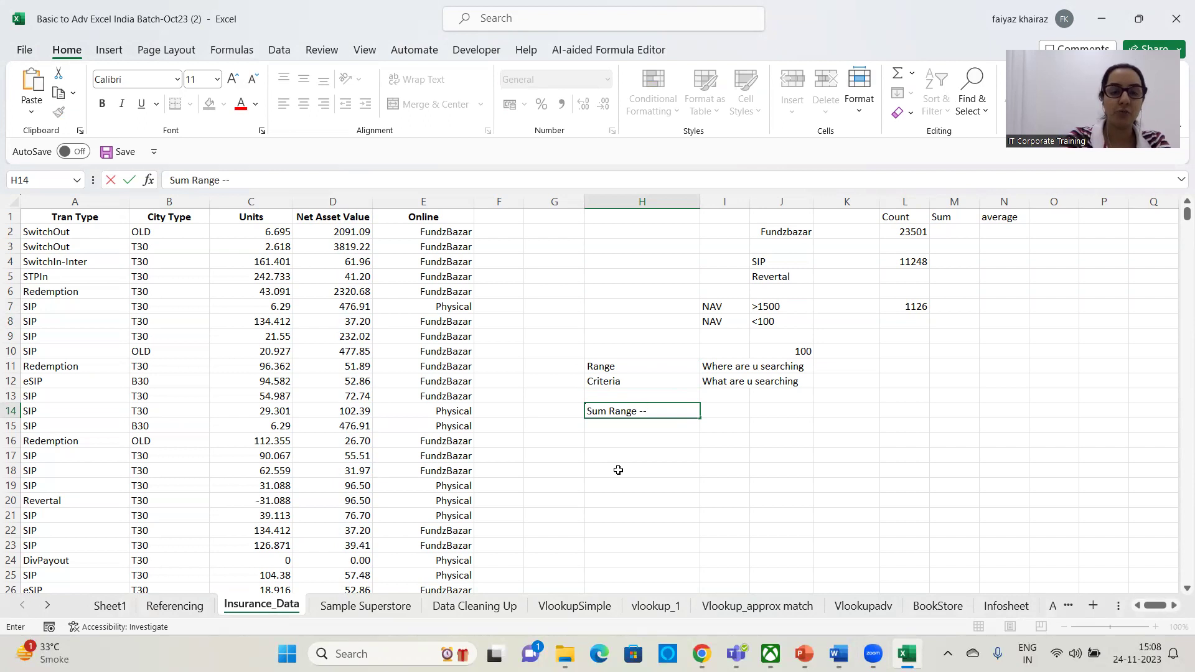
type(" wh")
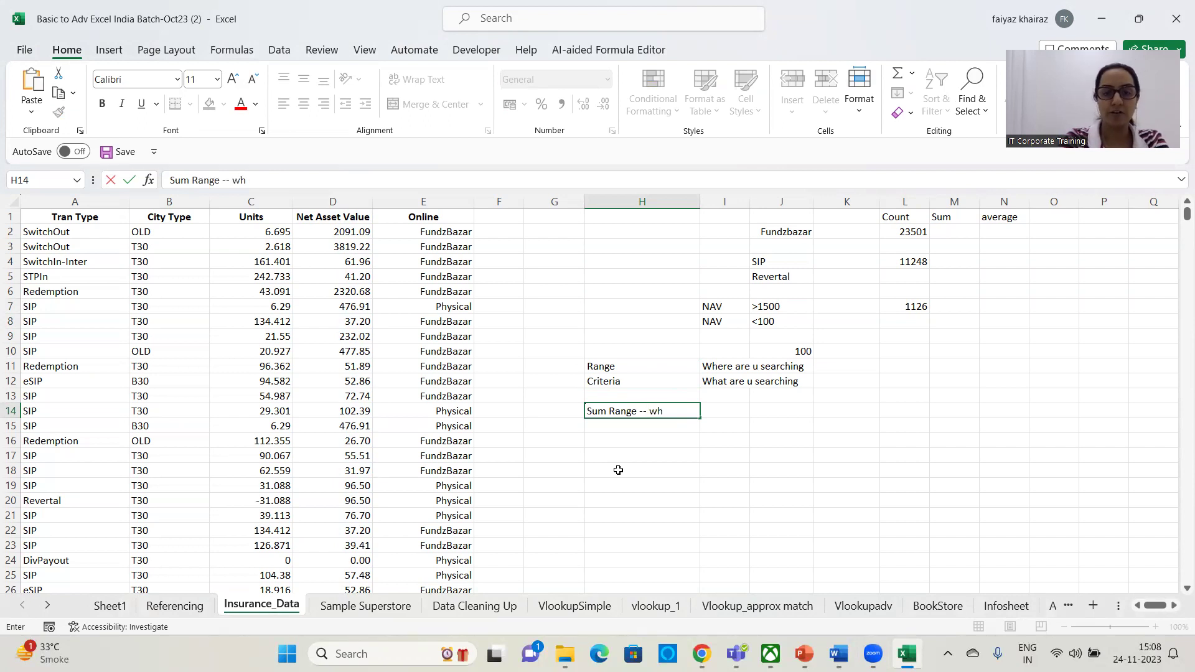
type("ich is the range u want to add")
key("ctrl+Return")
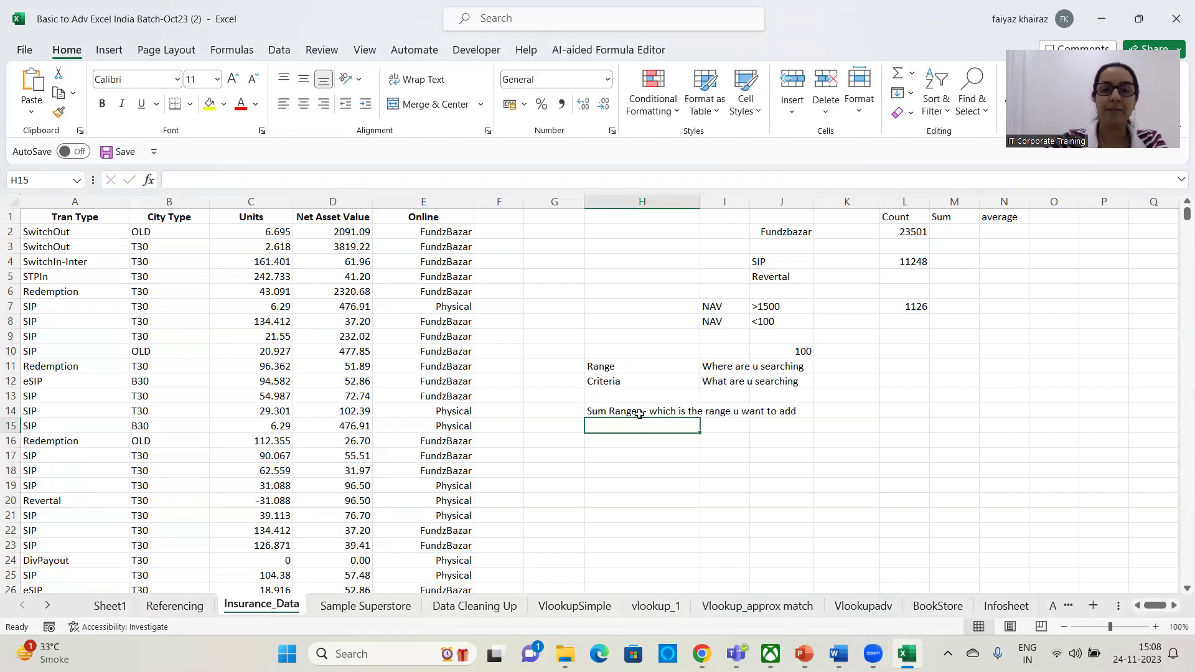
left_click(640, 414)
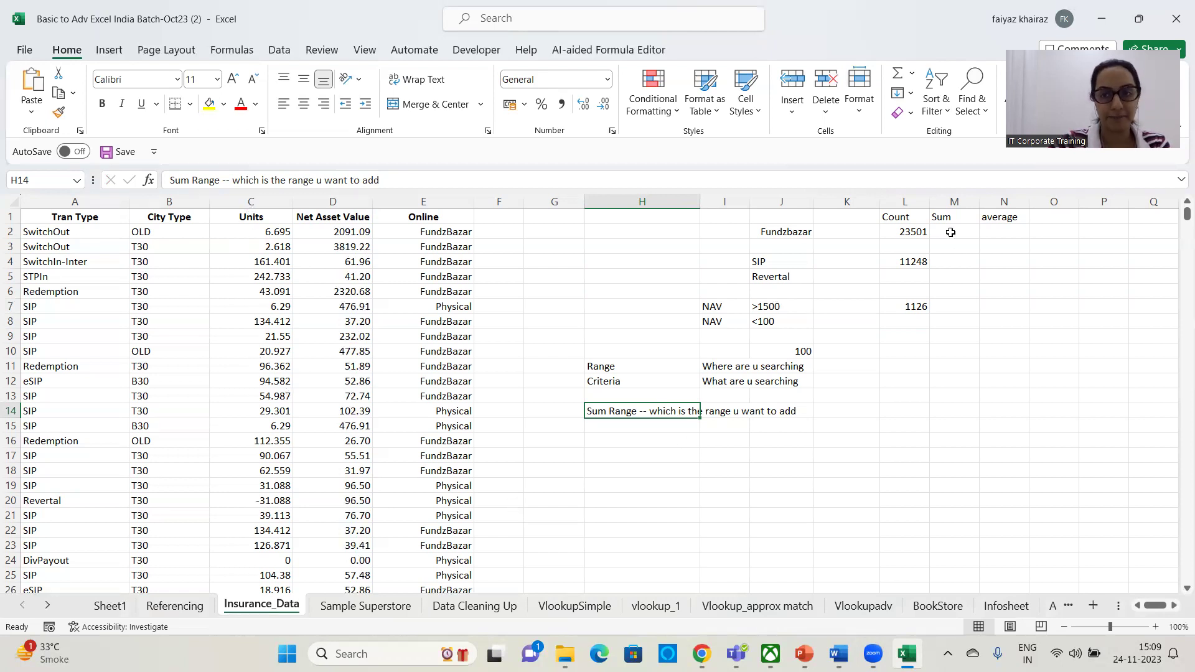
left_click(1146, 627)
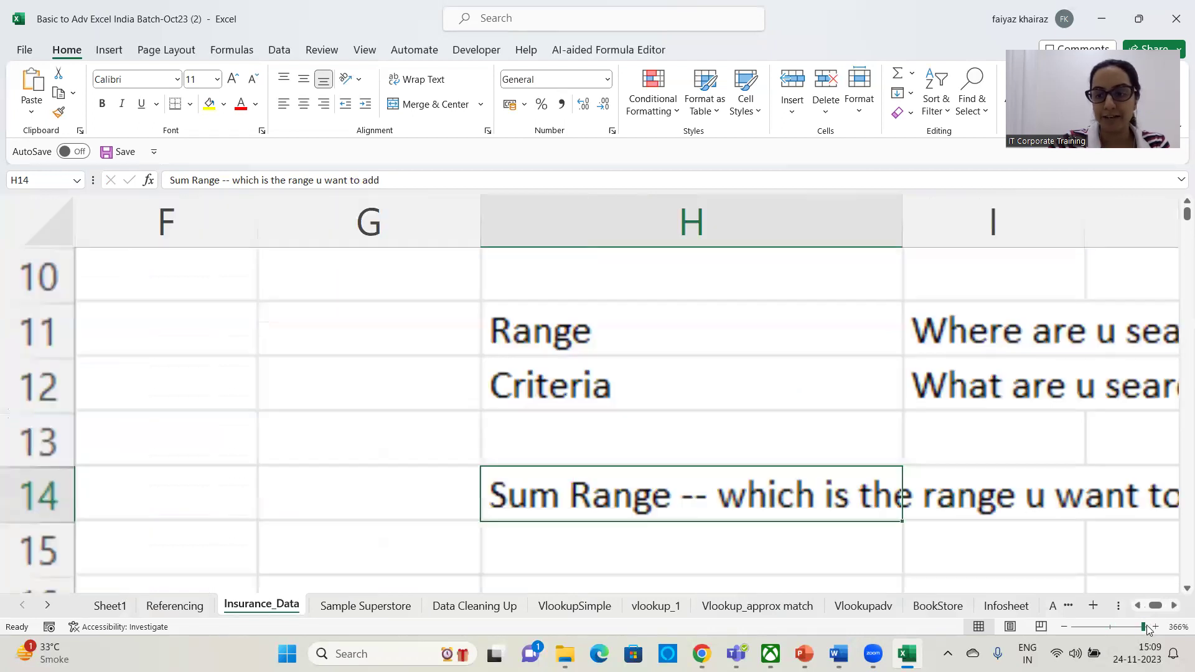
Widen the Sum column M slightly to make room for larger totals.
left_click(1125, 627)
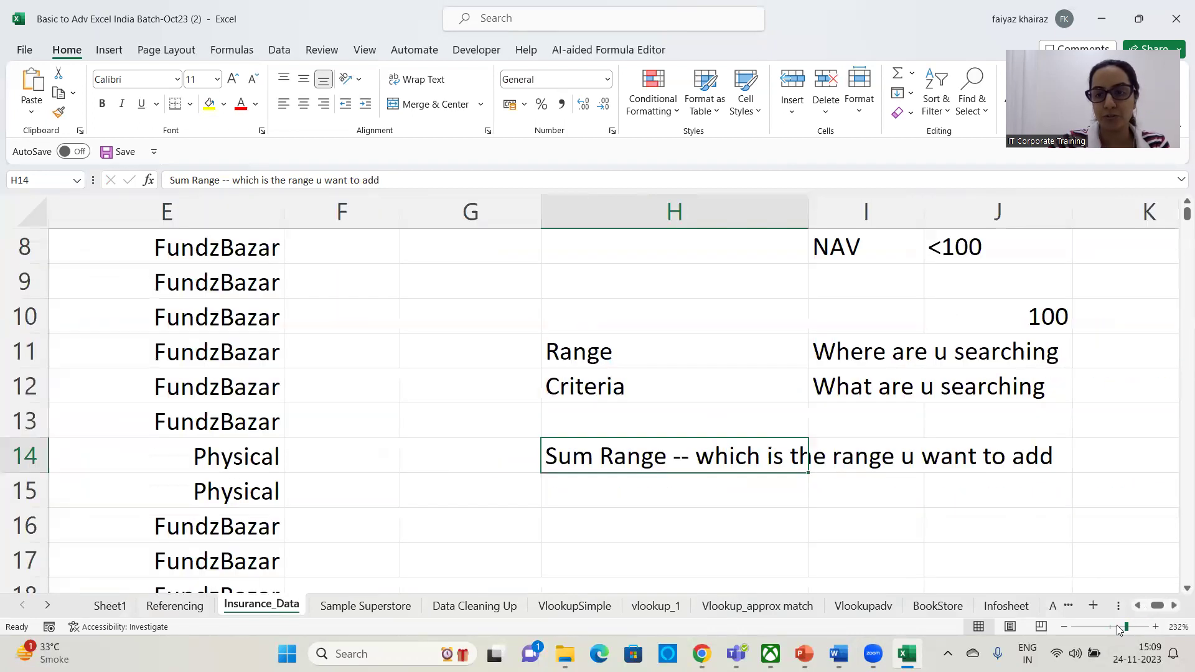
scroll(1111, 445, "up", 3)
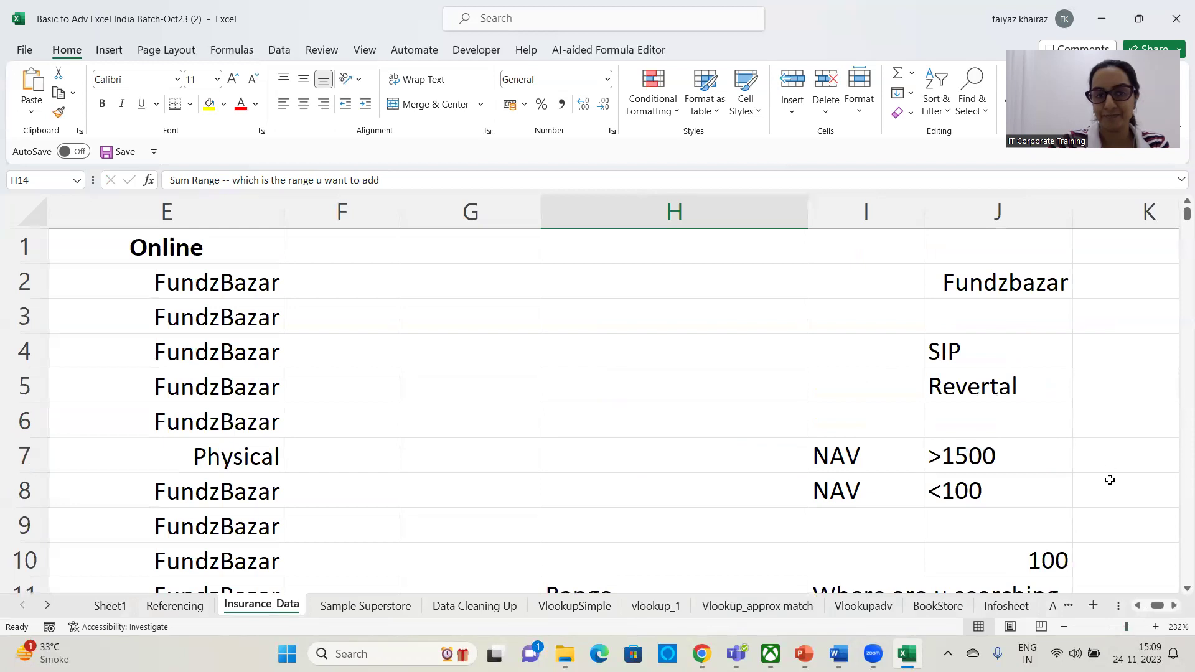
left_click(1119, 627)
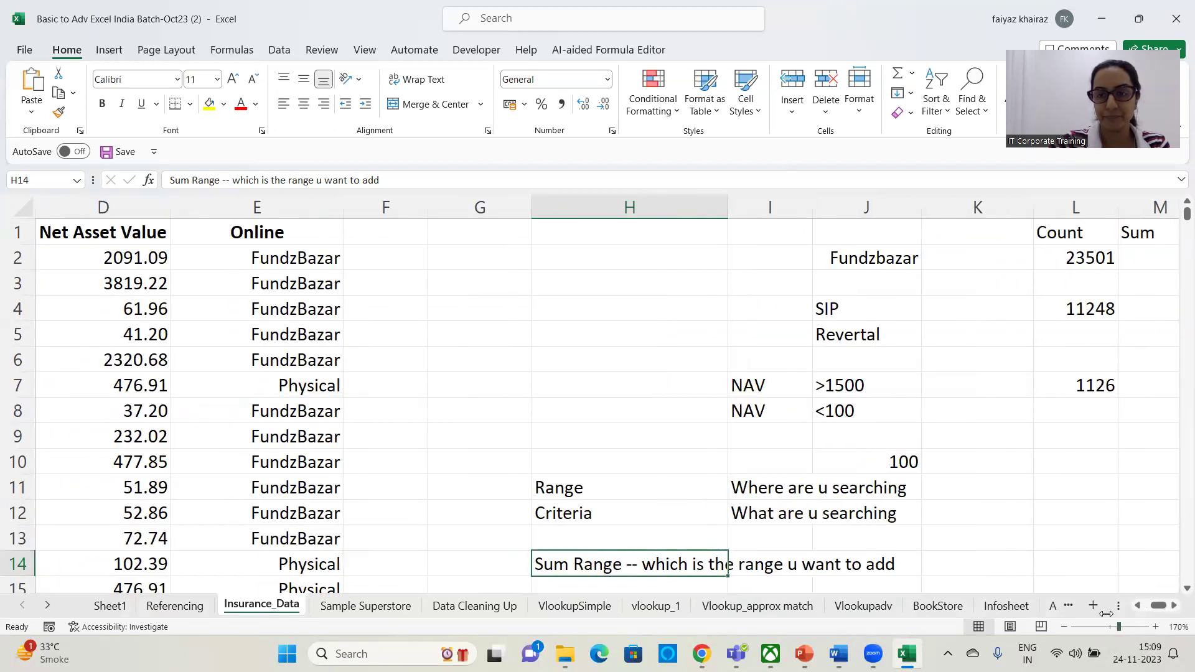
scroll(1139, 221, "right", 3)
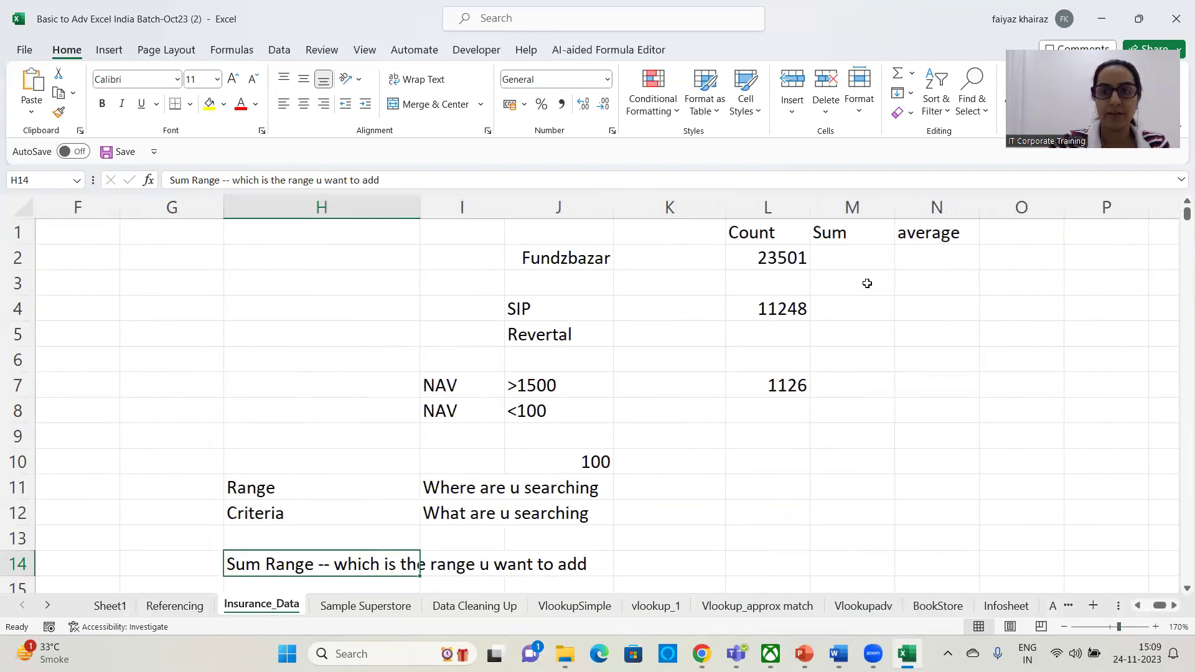
left_click_drag(894, 207, 918, 207)
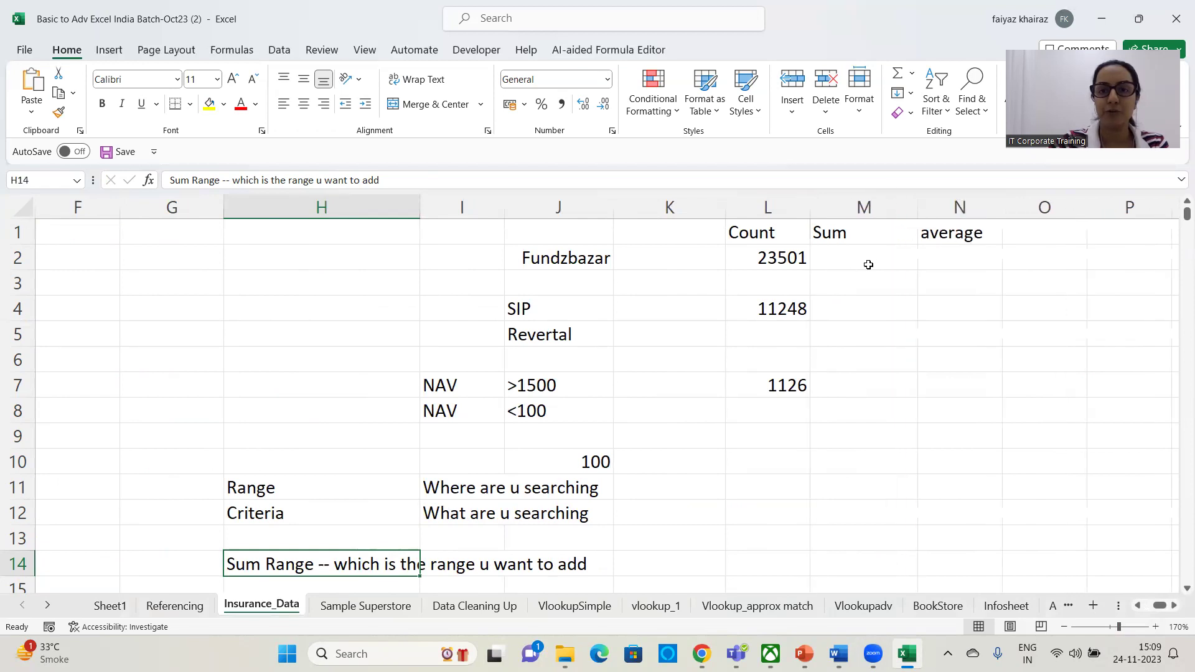
Sum the FundzBazar units in M2 with a SUMIF formula, using column E as range, E2 as criteria and column C as sum range.
left_click(869, 258)
type("=")
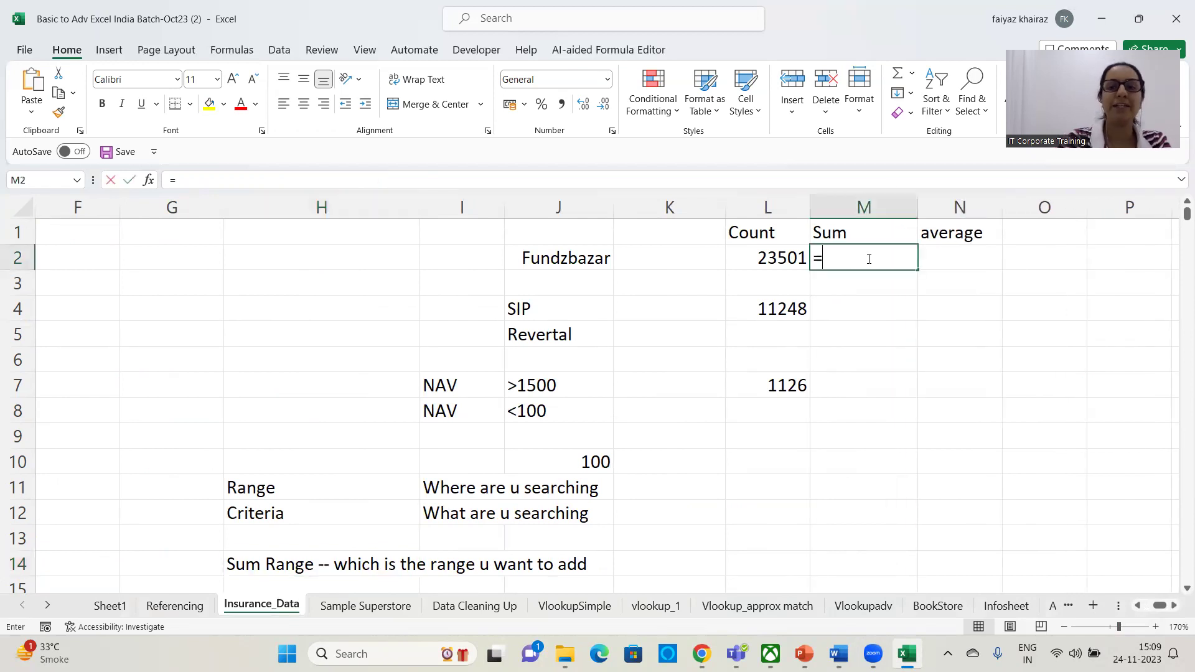
type("s")
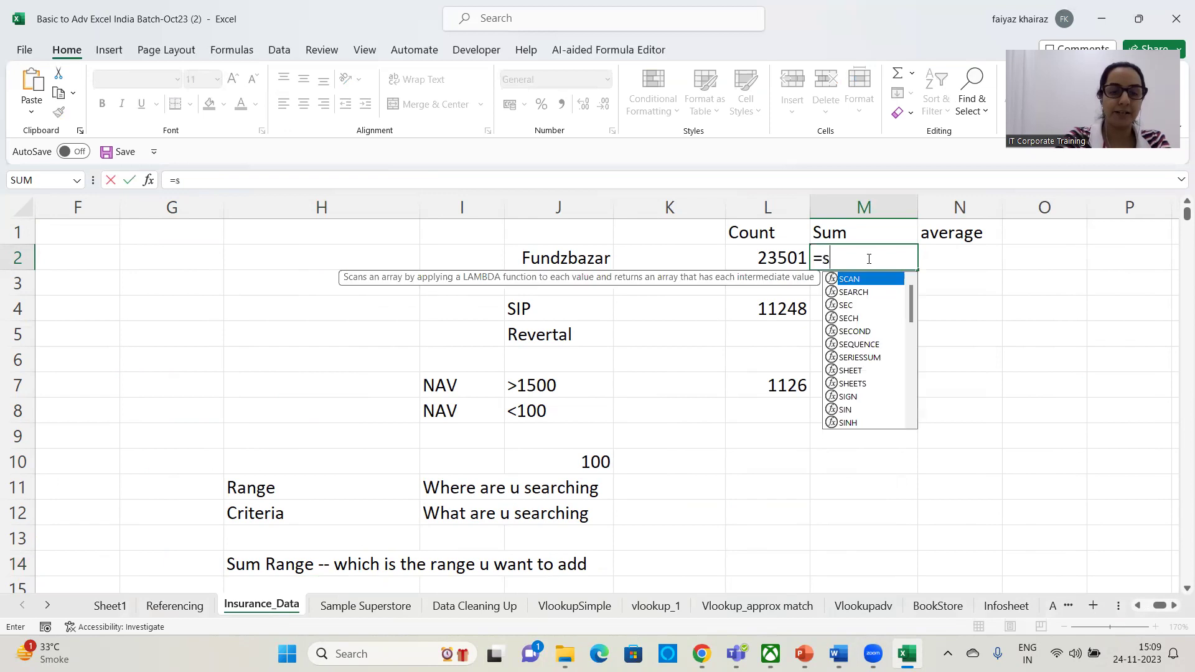
type("umif")
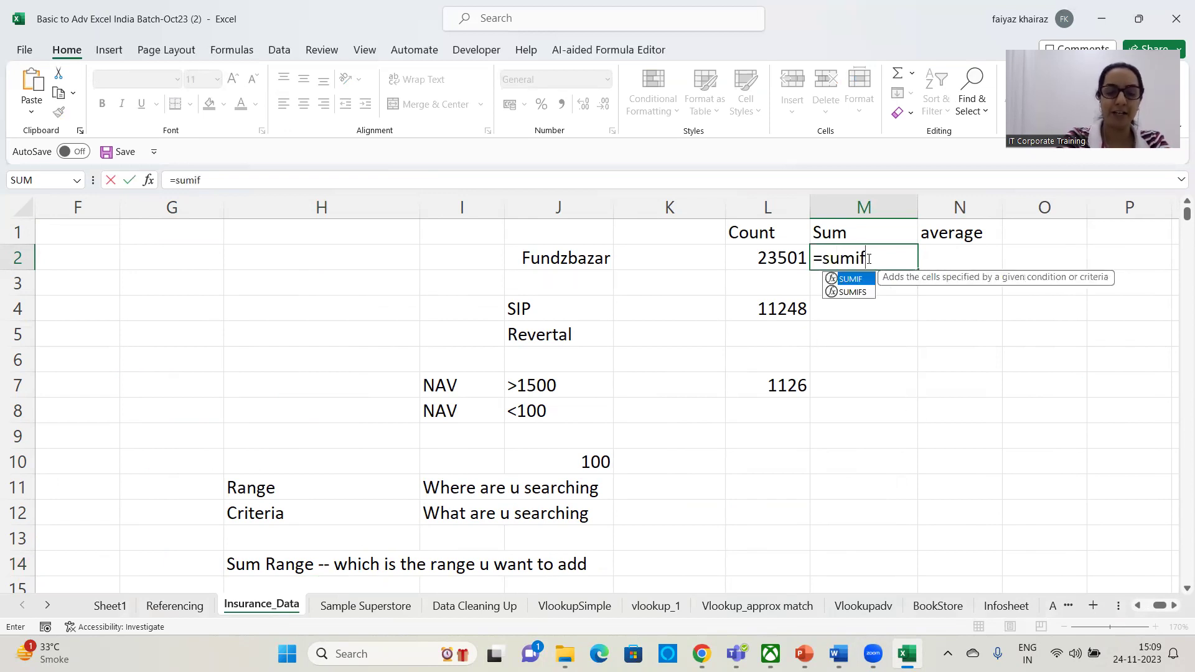
type("(")
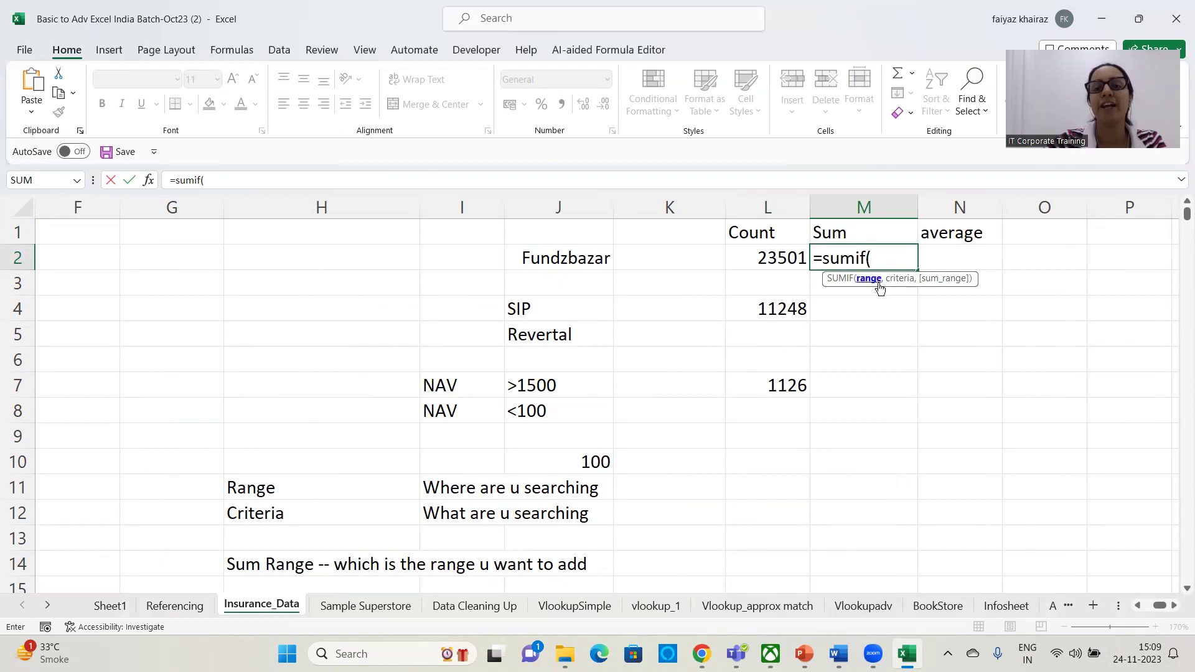
scroll(1122, 605, "left", 5)
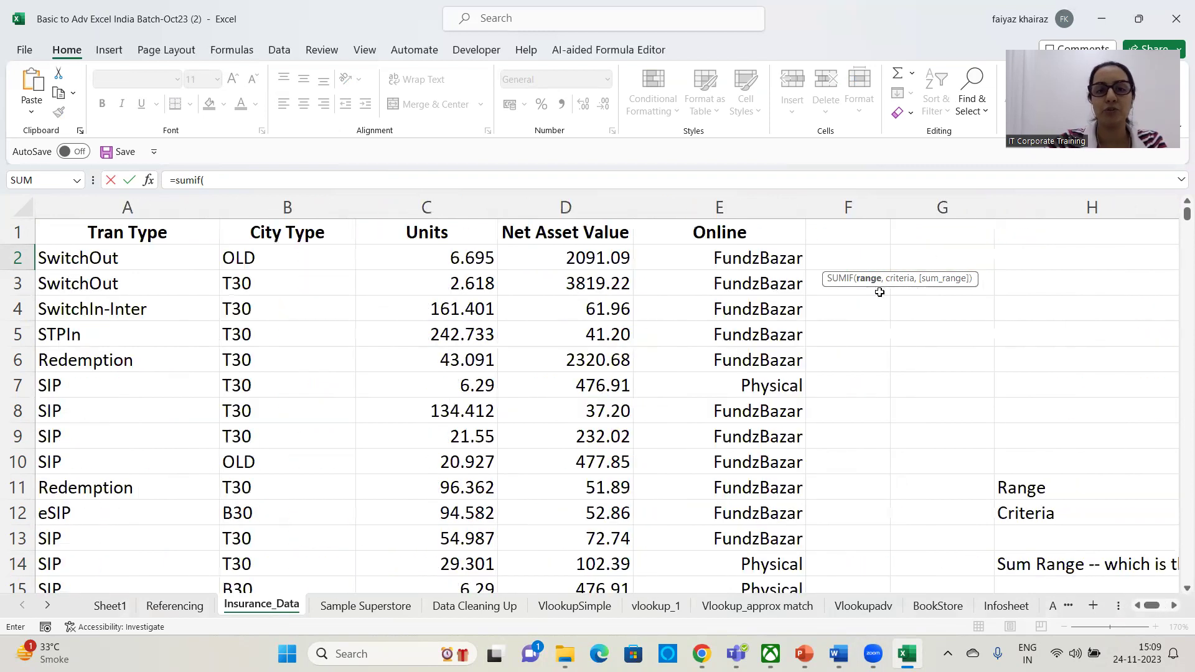
left_click(758, 211)
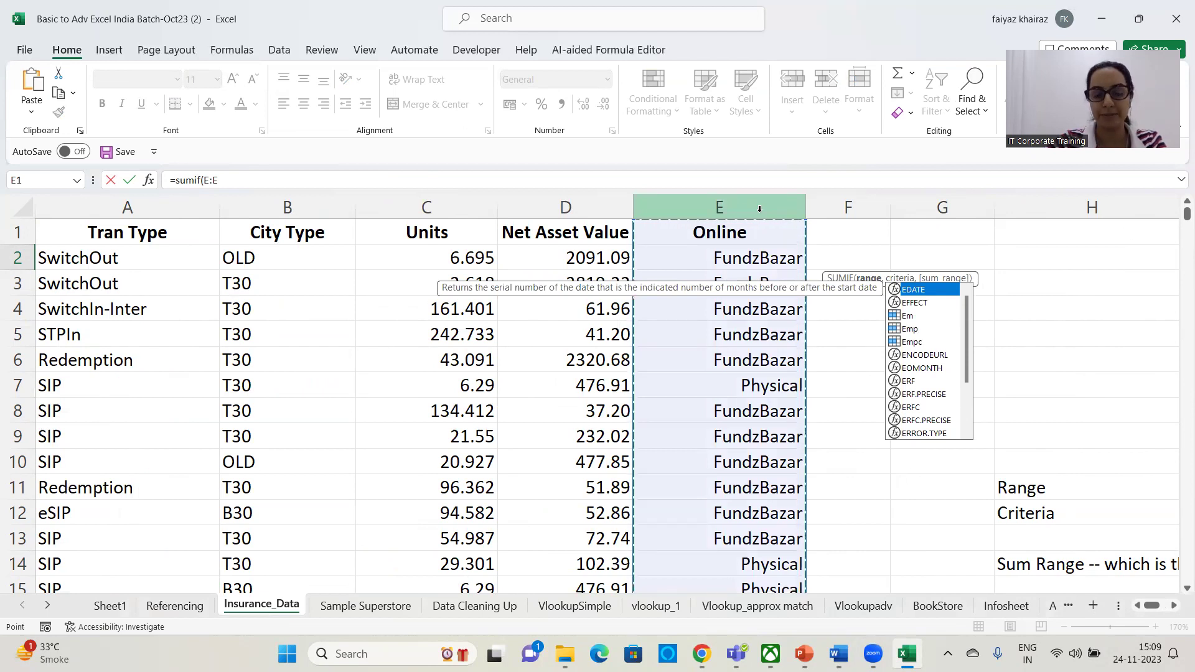
type(",")
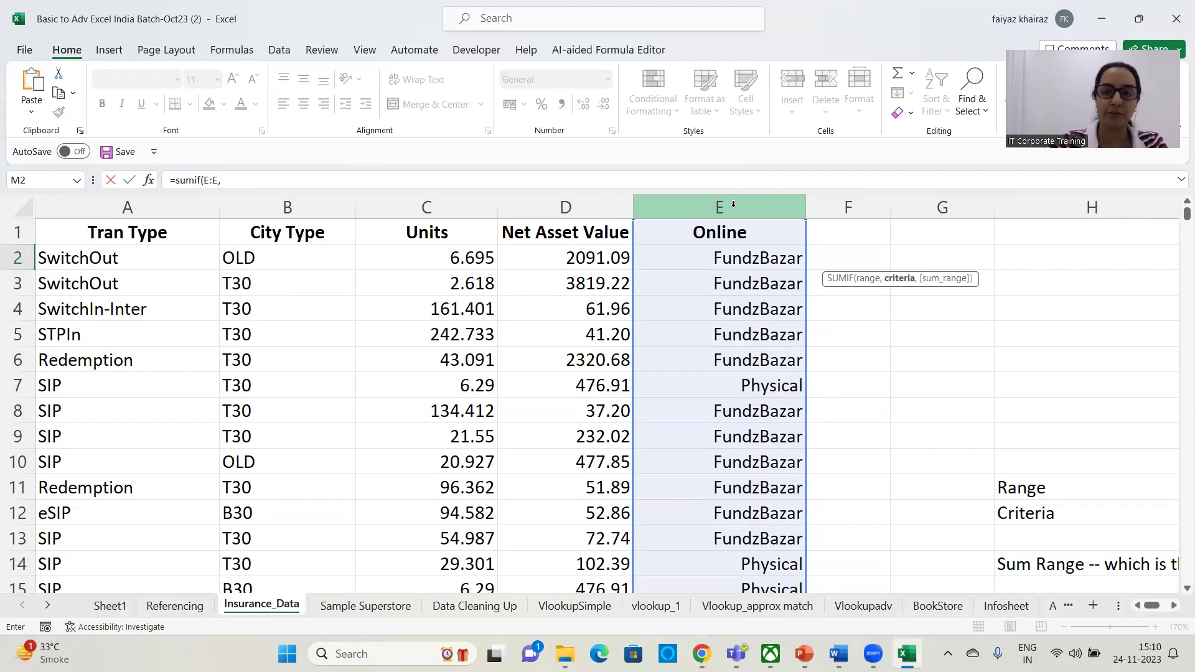
left_click(736, 259)
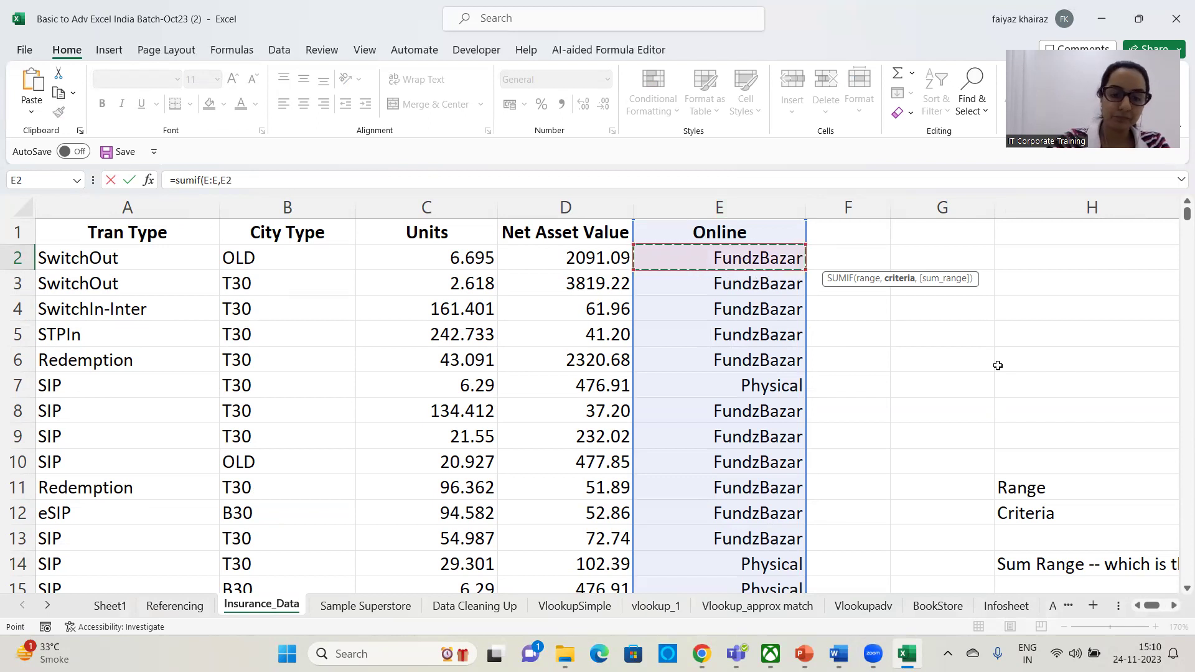
type(",")
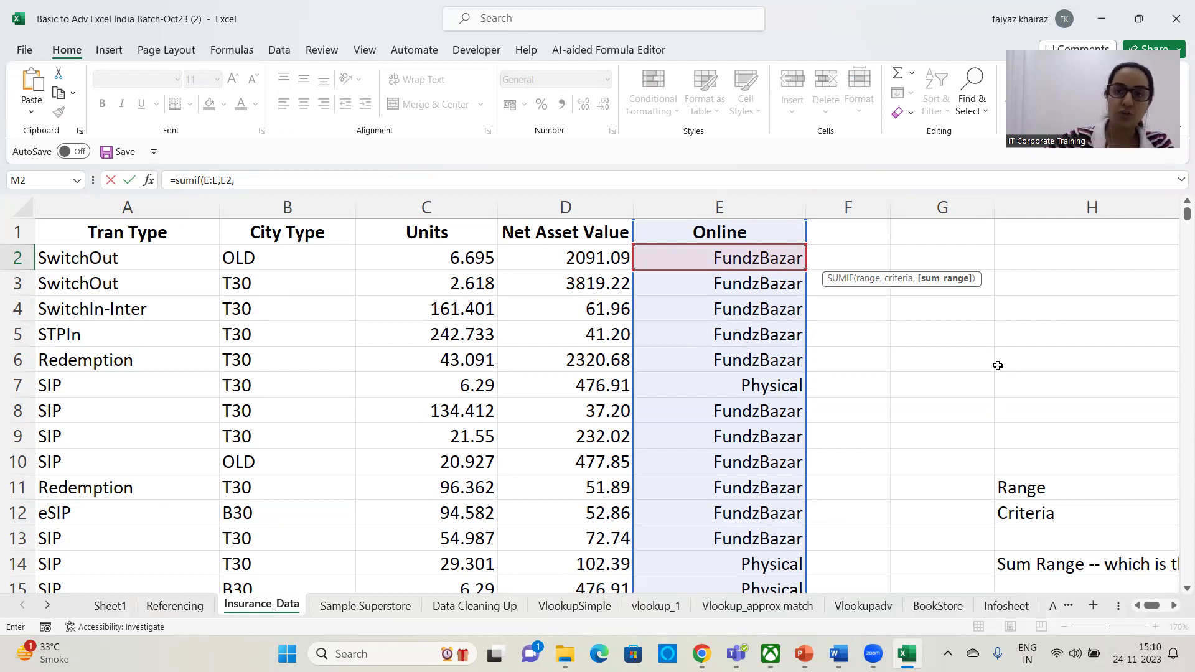
left_click(459, 210)
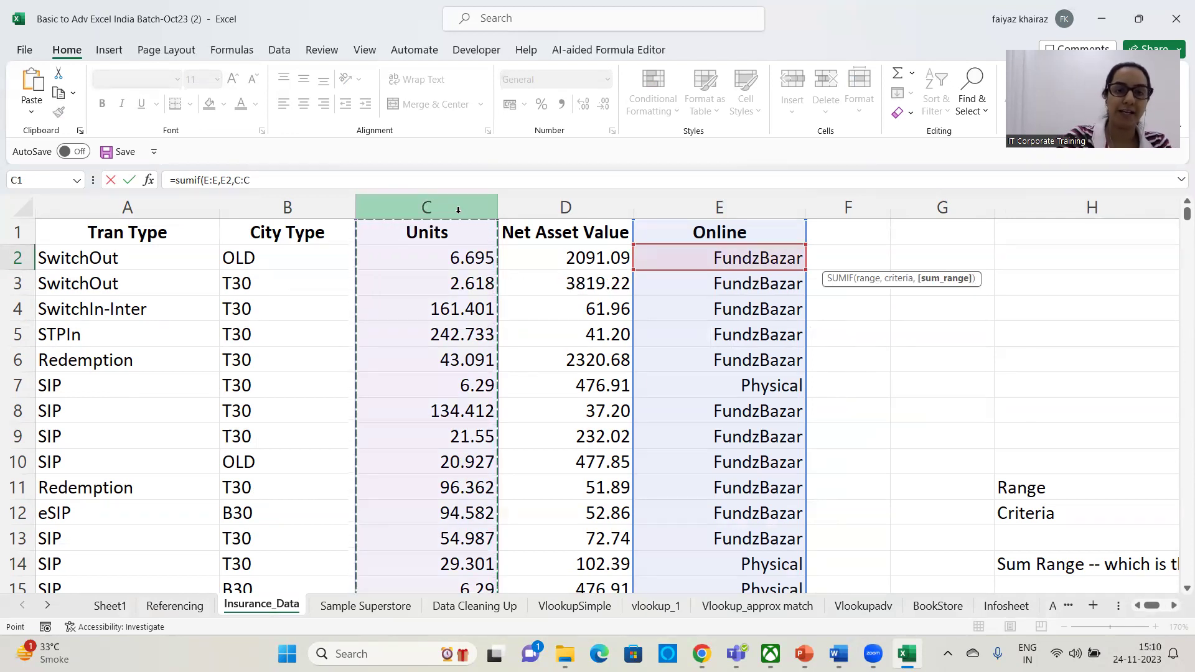
key("Return")
Review the M2 total and the Fundzbazar label in J2, highlight the complete SUMIF formula text, and exit the cell edit.
left_click(1052, 258)
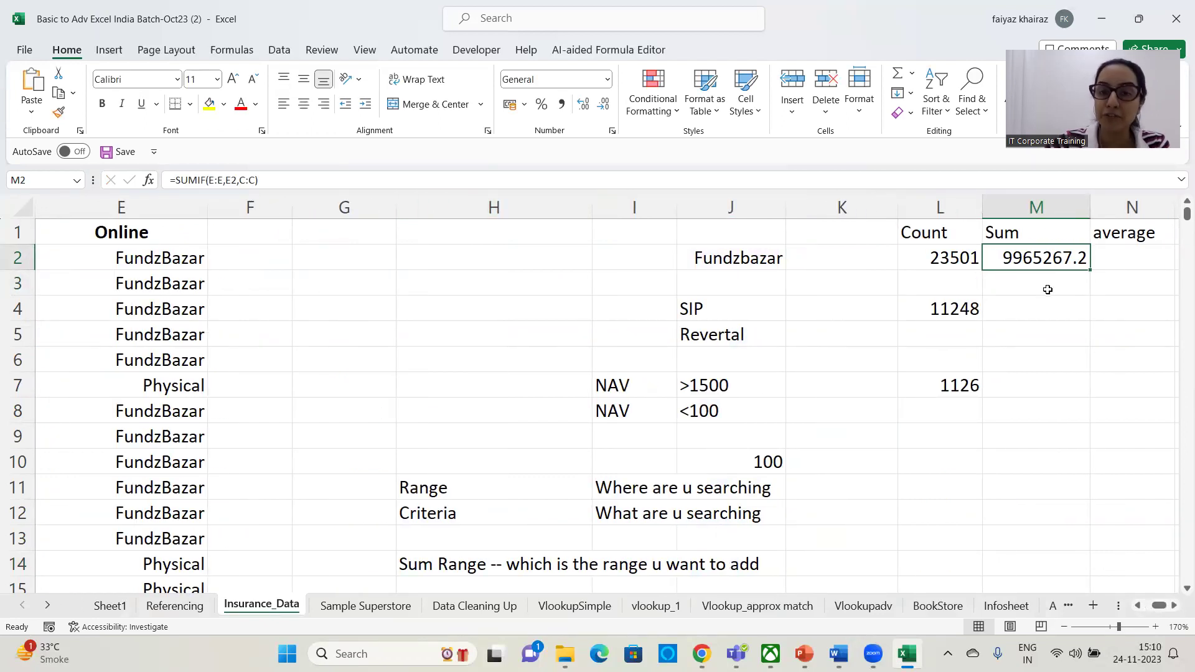
left_click(740, 262)
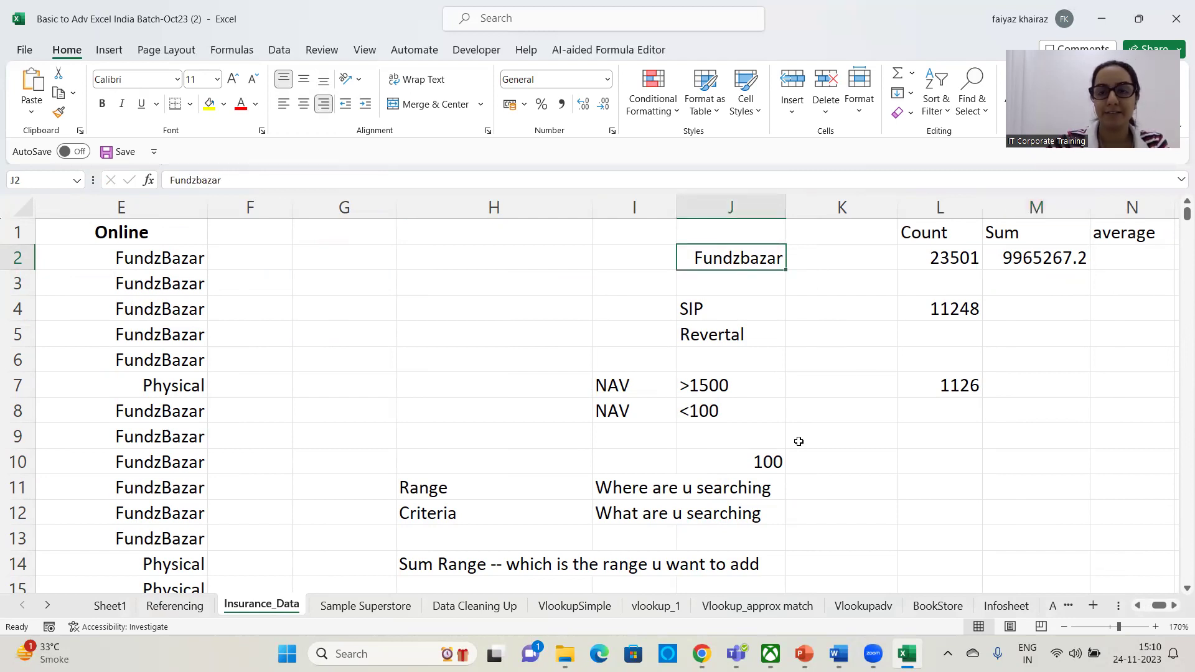
left_click(1021, 262)
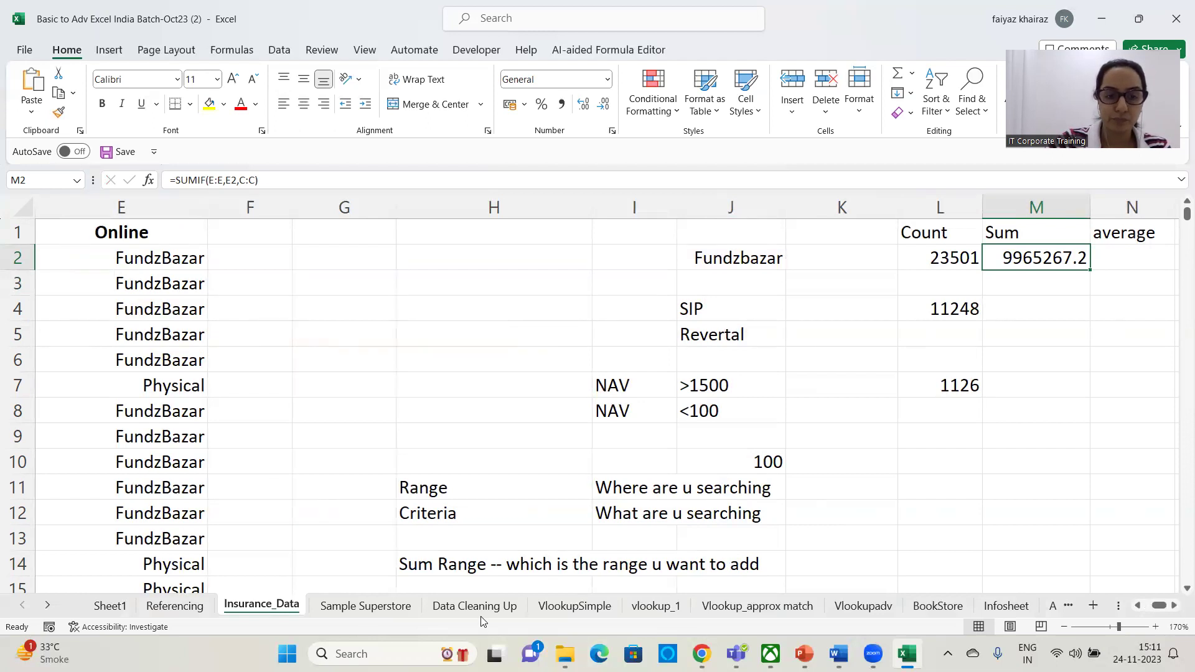
left_click_drag(258, 180, 190, 160)
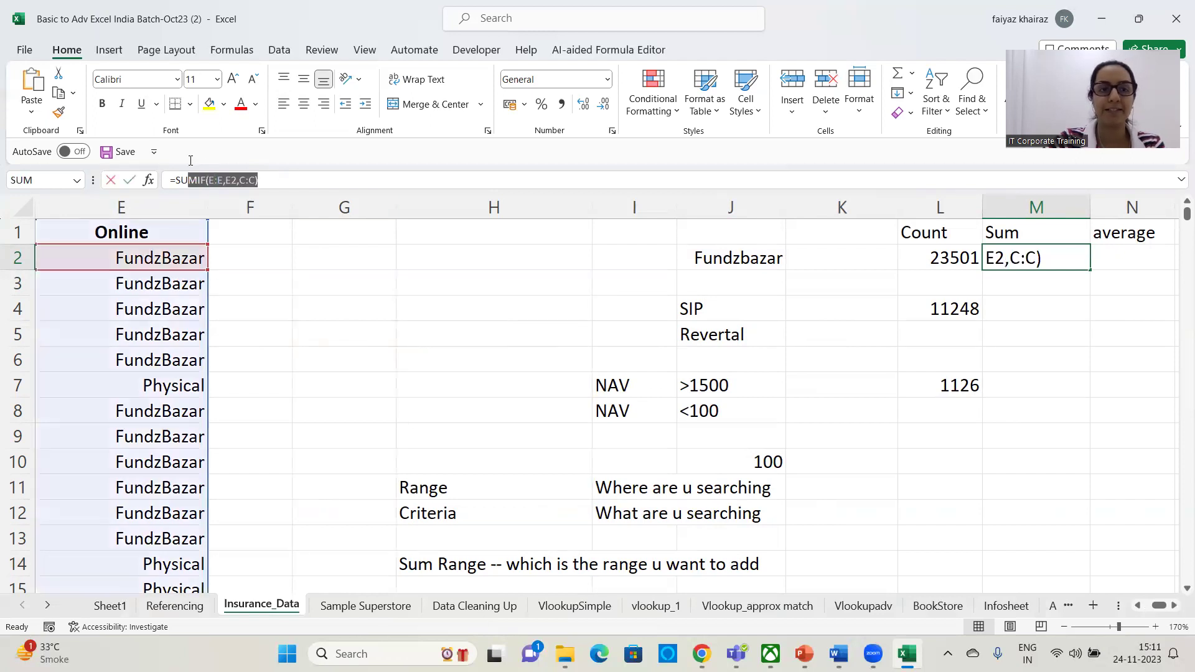
left_click(286, 180)
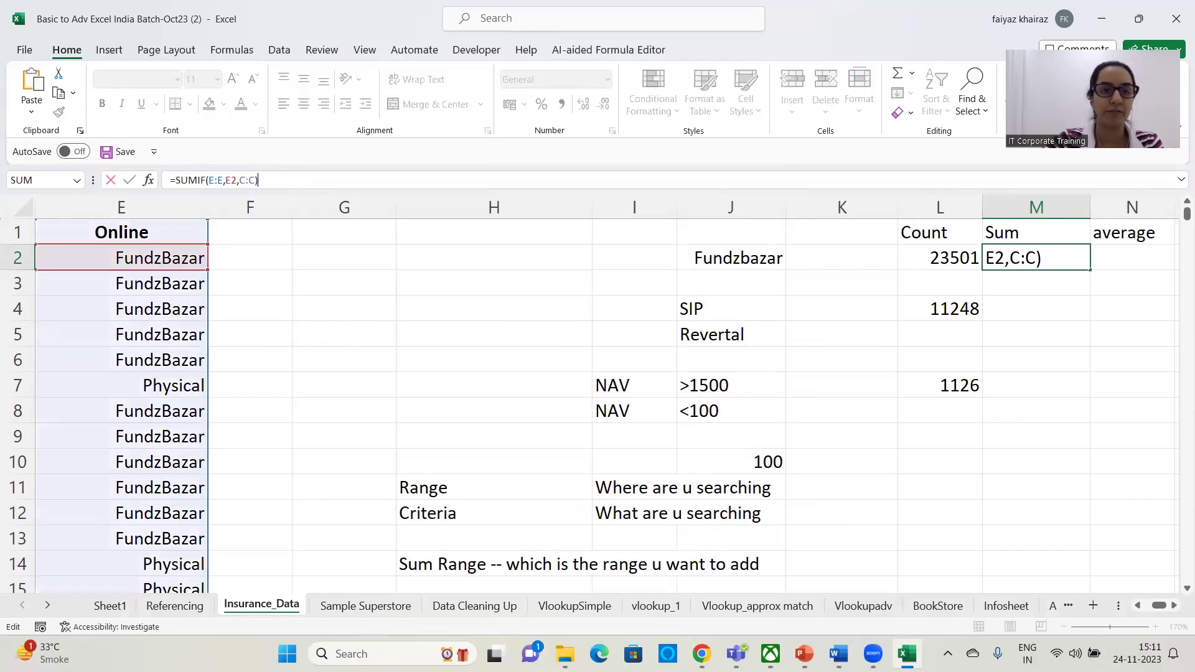
triple_click(219, 180)
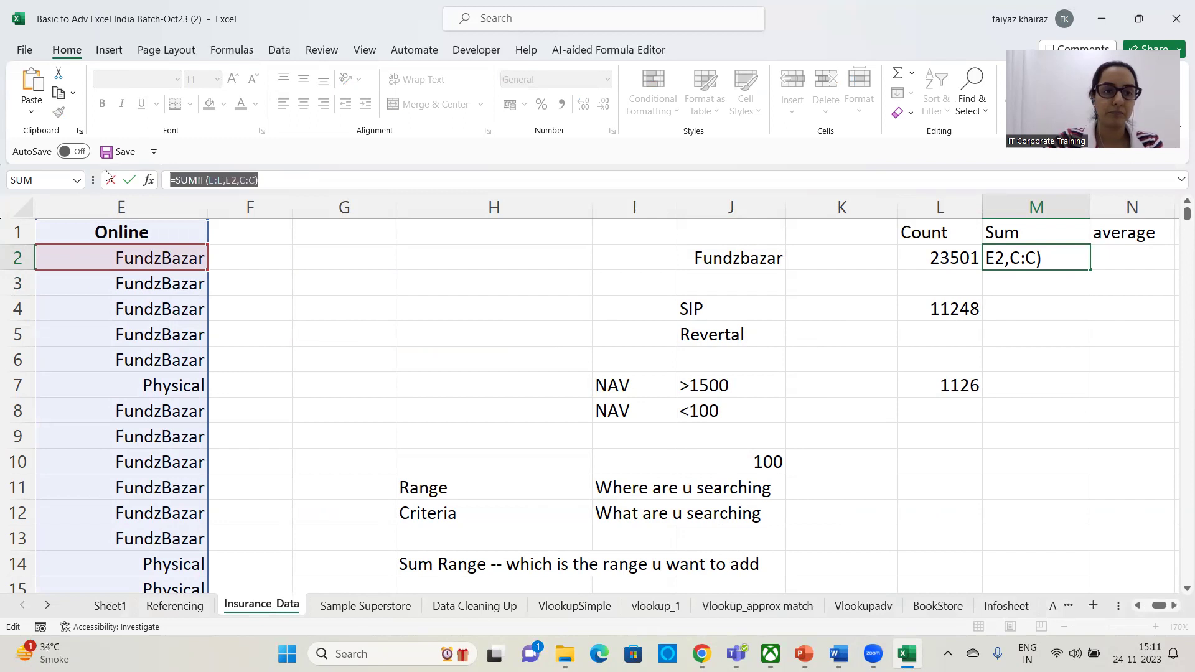
left_click(661, 632)
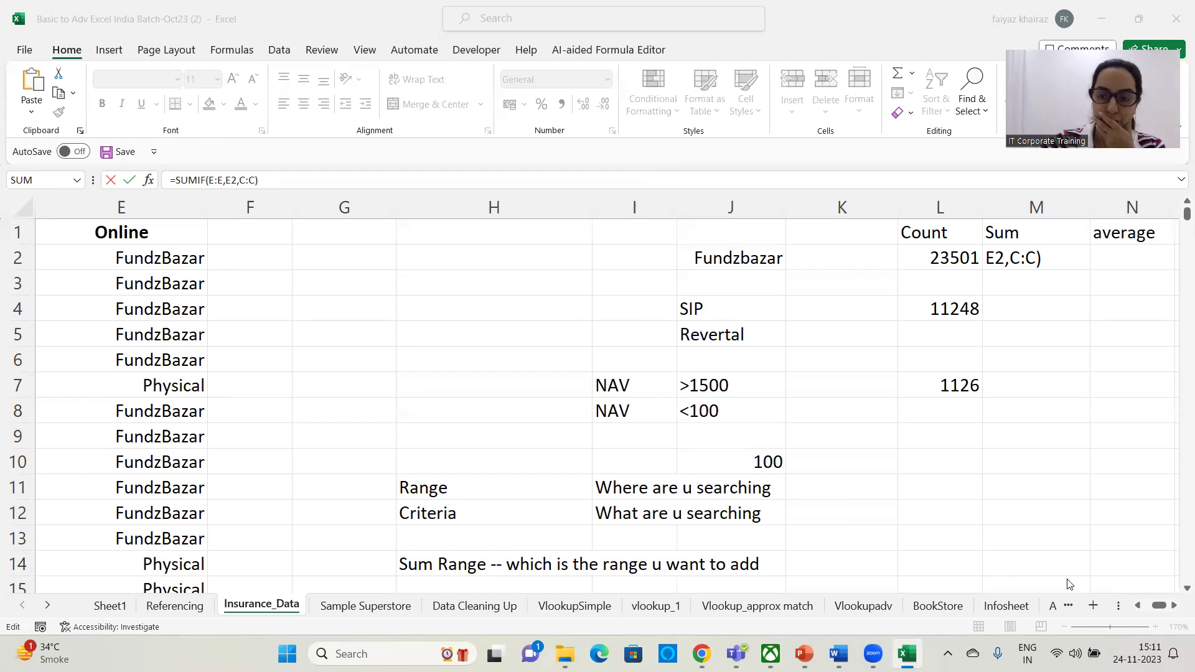
left_click(1005, 420)
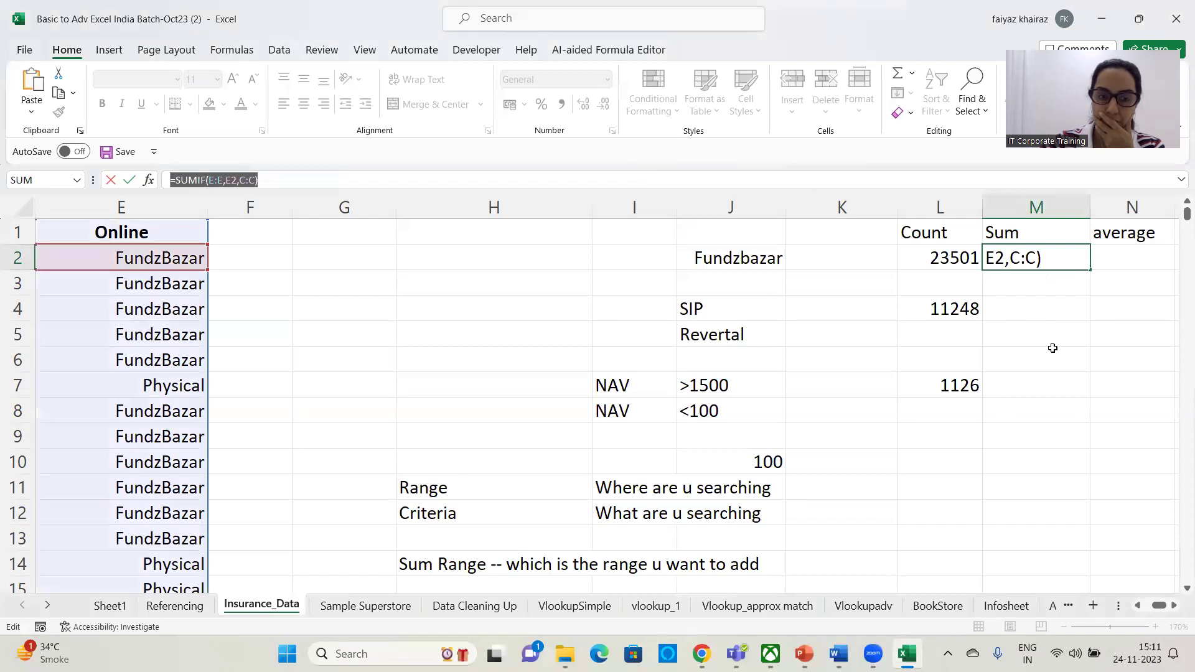
key("ctrl+Return")
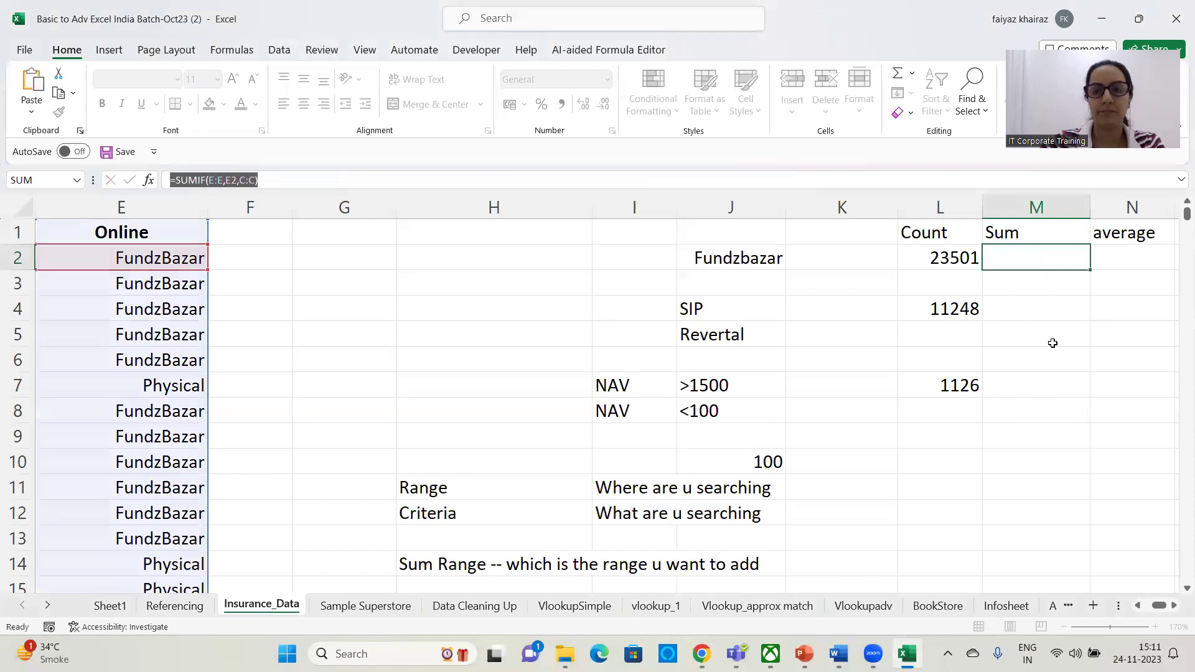
left_click(1034, 283)
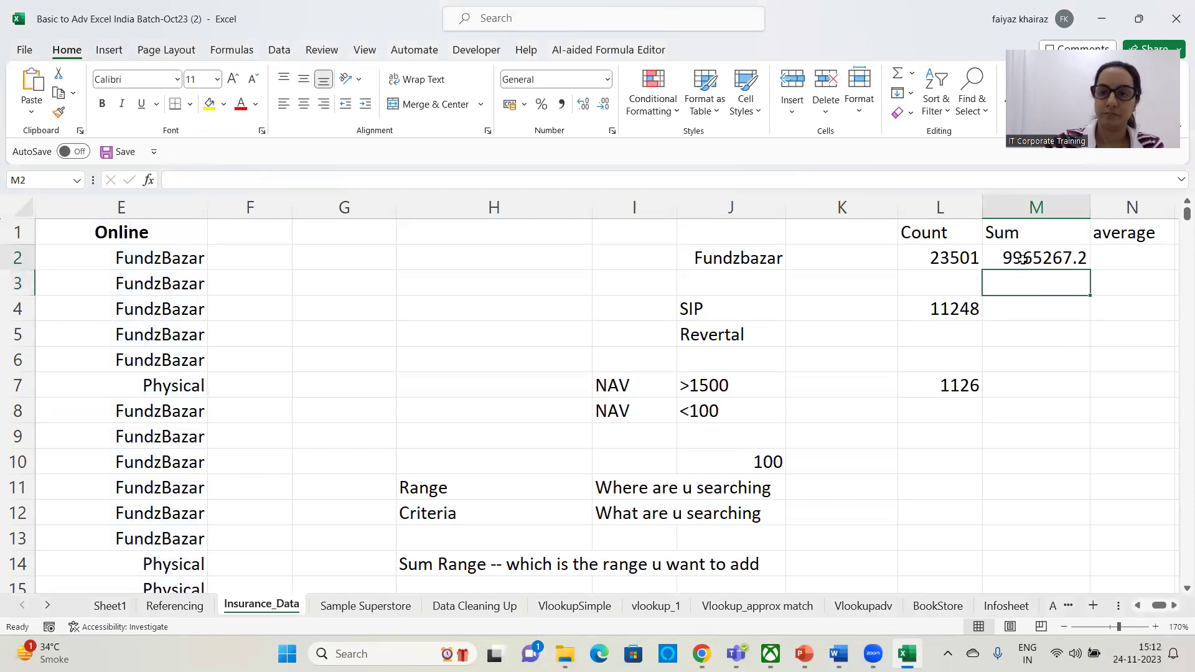
left_click(1023, 260)
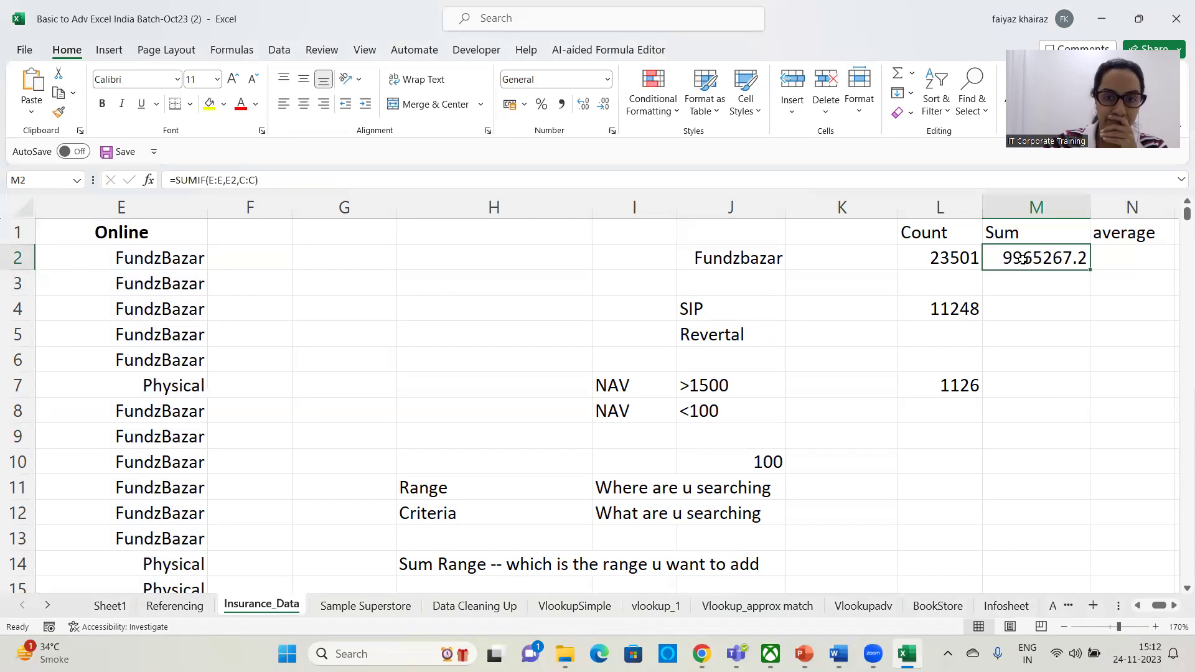
Start a SUMIF formula in M4 for the SIP row, using the whole Tran Type column A as the range.
left_click(1032, 309)
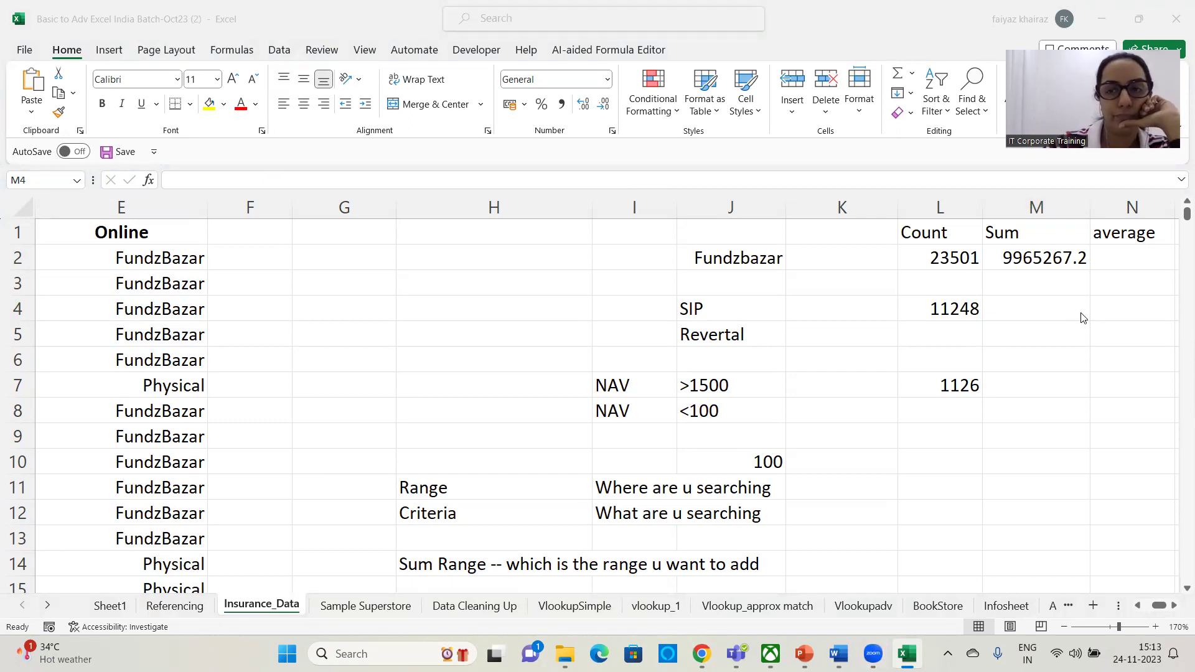
left_click(1071, 308)
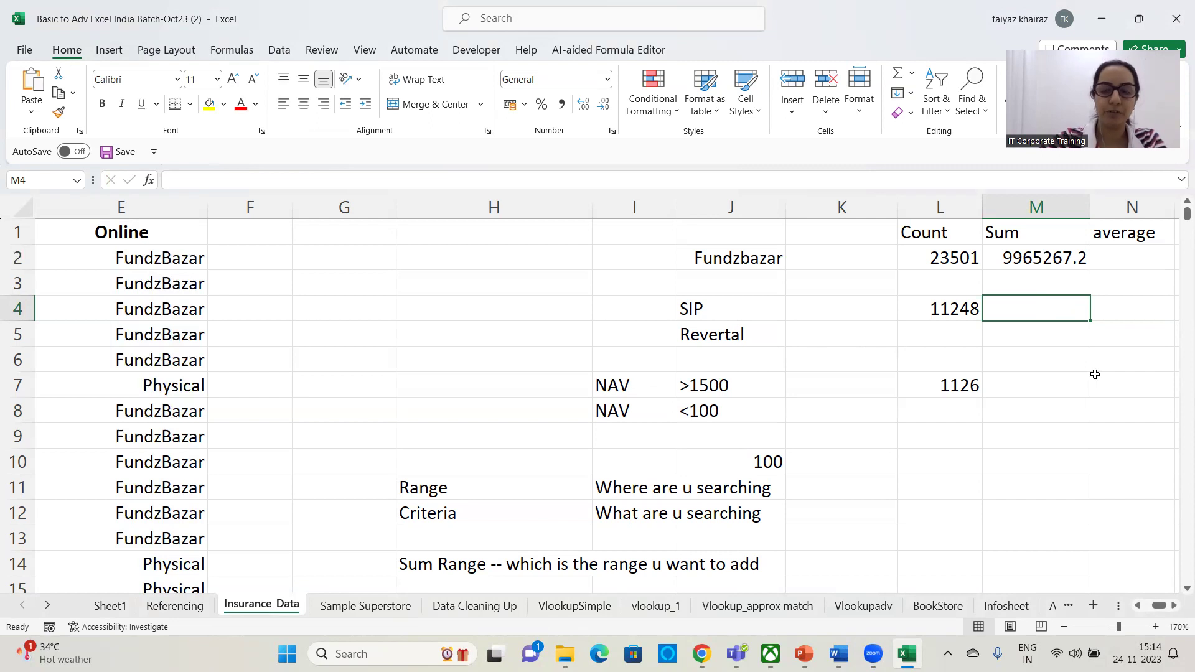
type("=sumif")
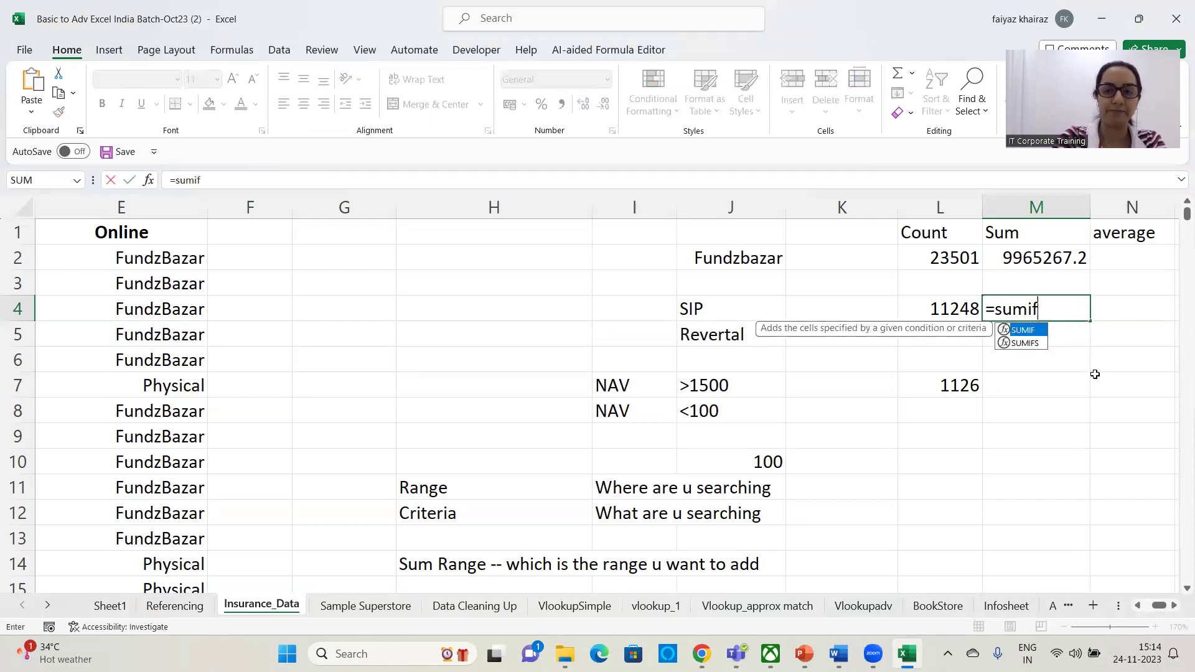
type("(")
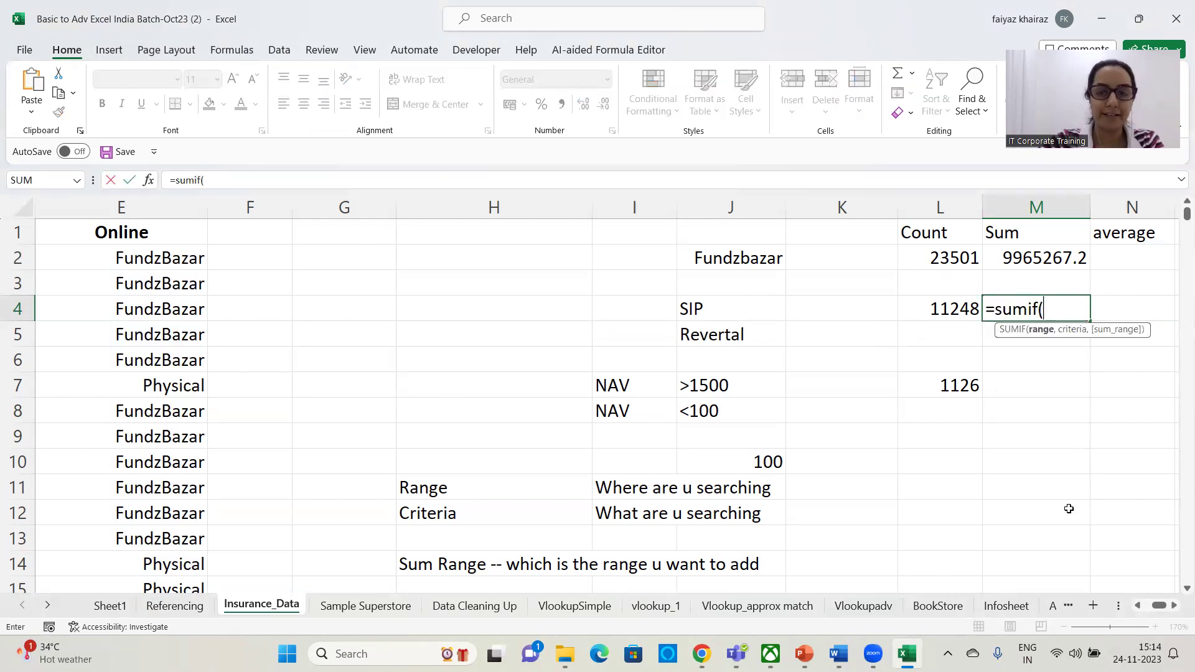
scroll(1136, 605, "left", 3)
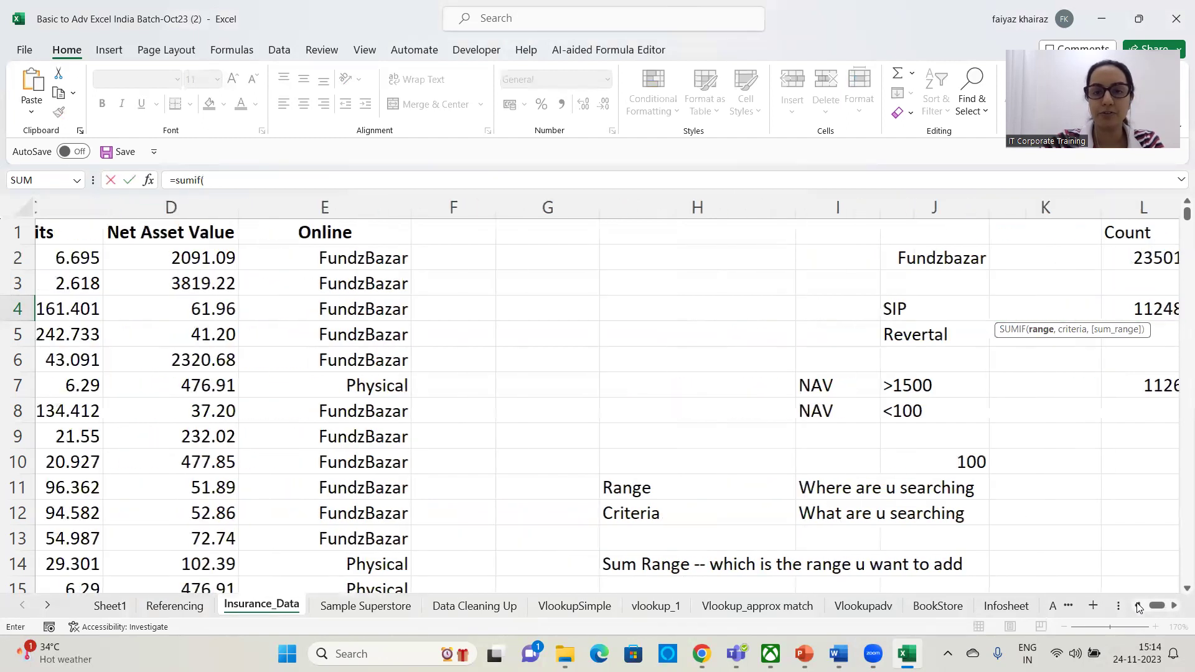
left_click(1138, 606)
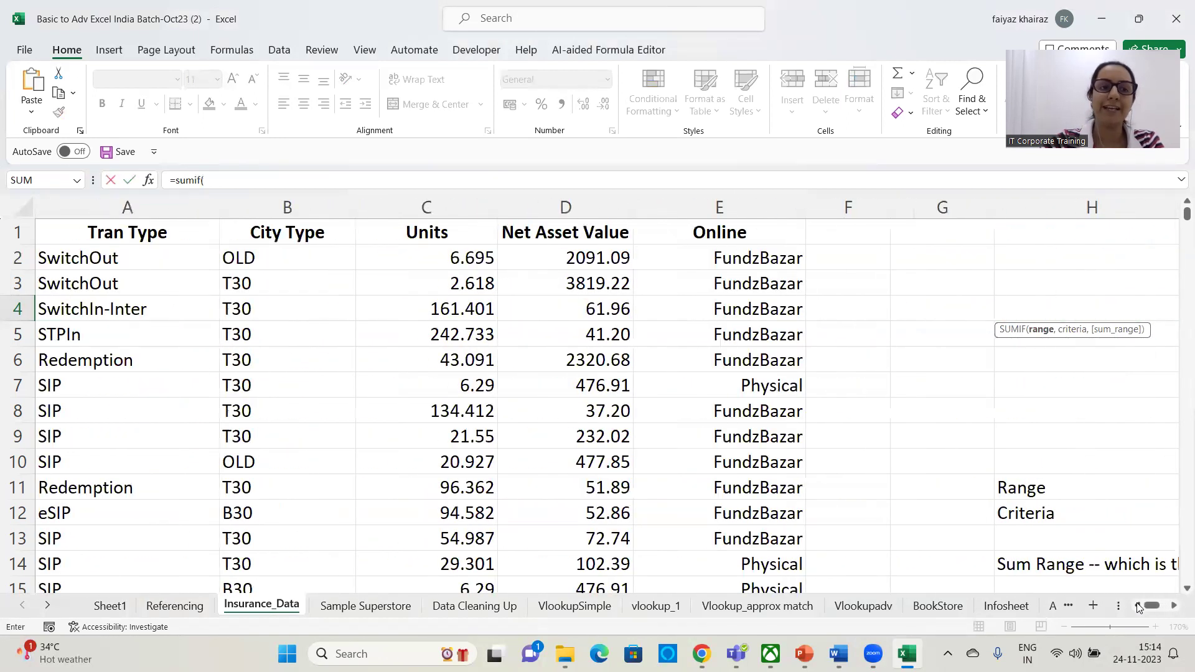
left_click(190, 202)
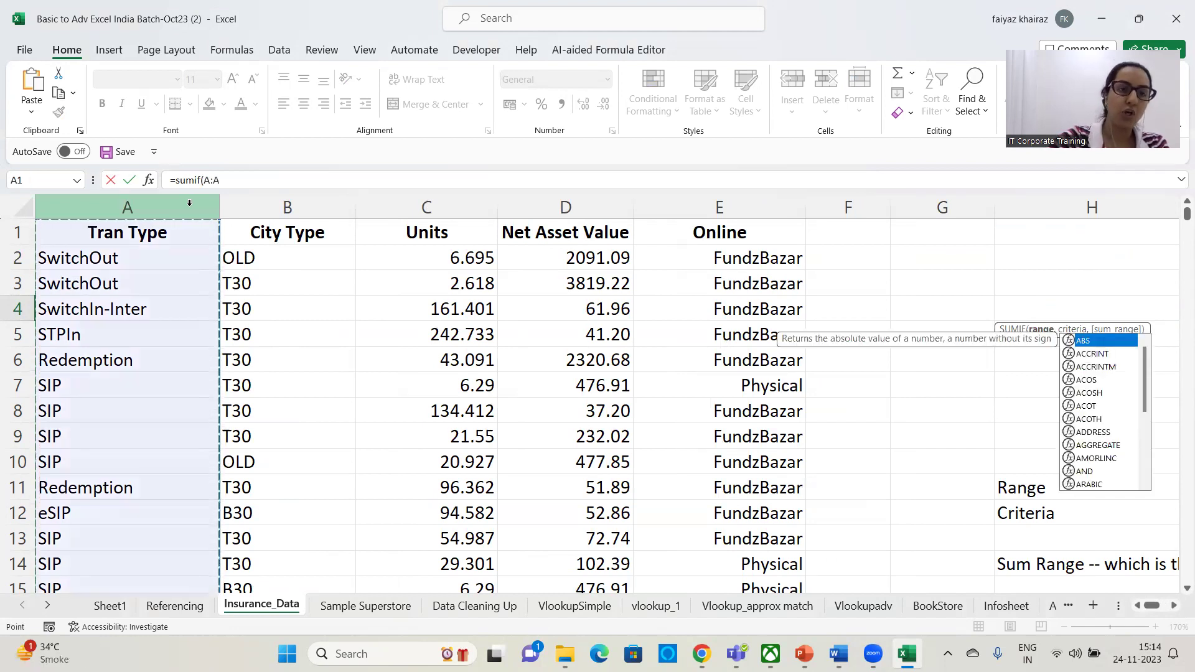
type(",")
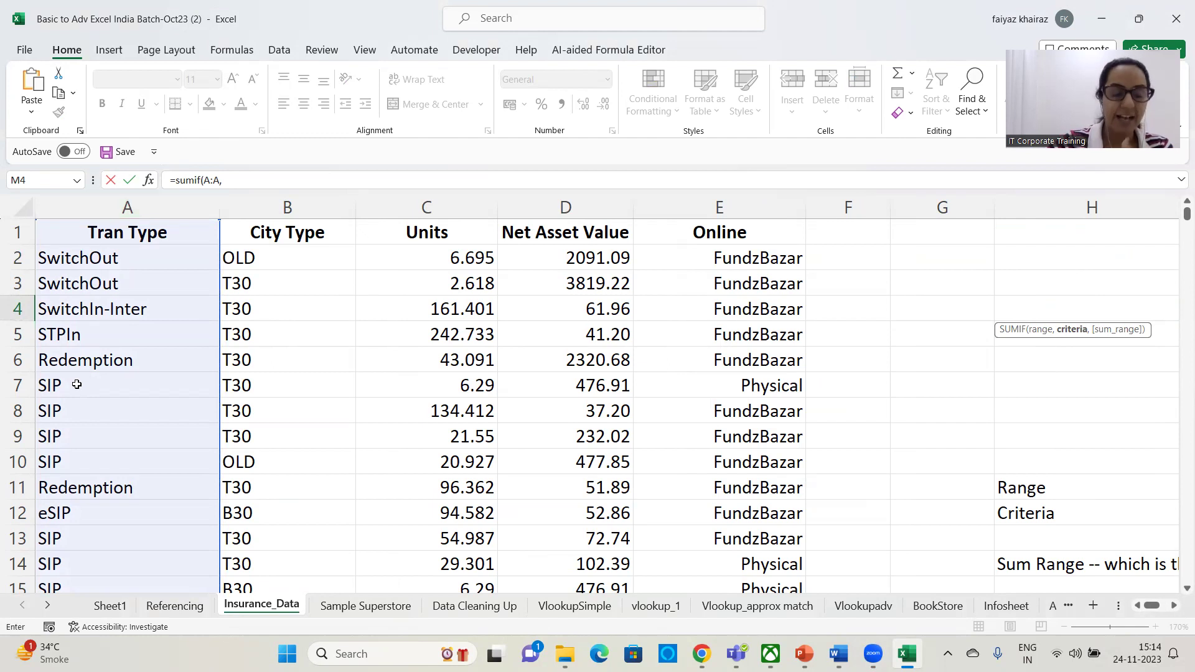
left_click(117, 383)
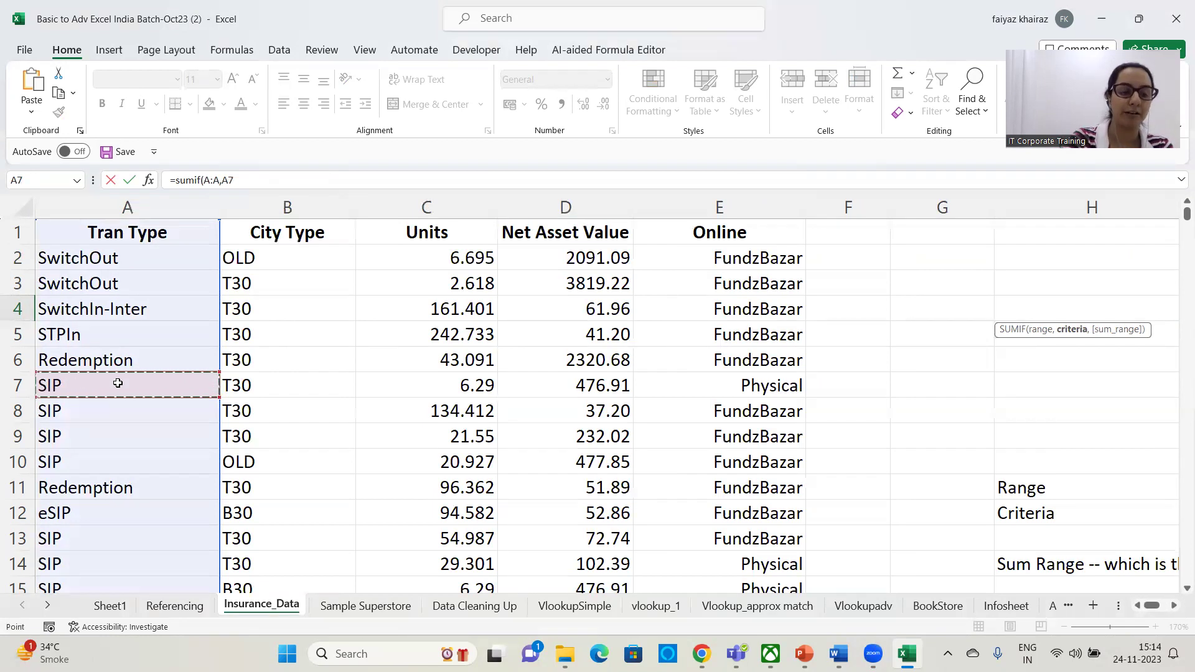
key("F4")
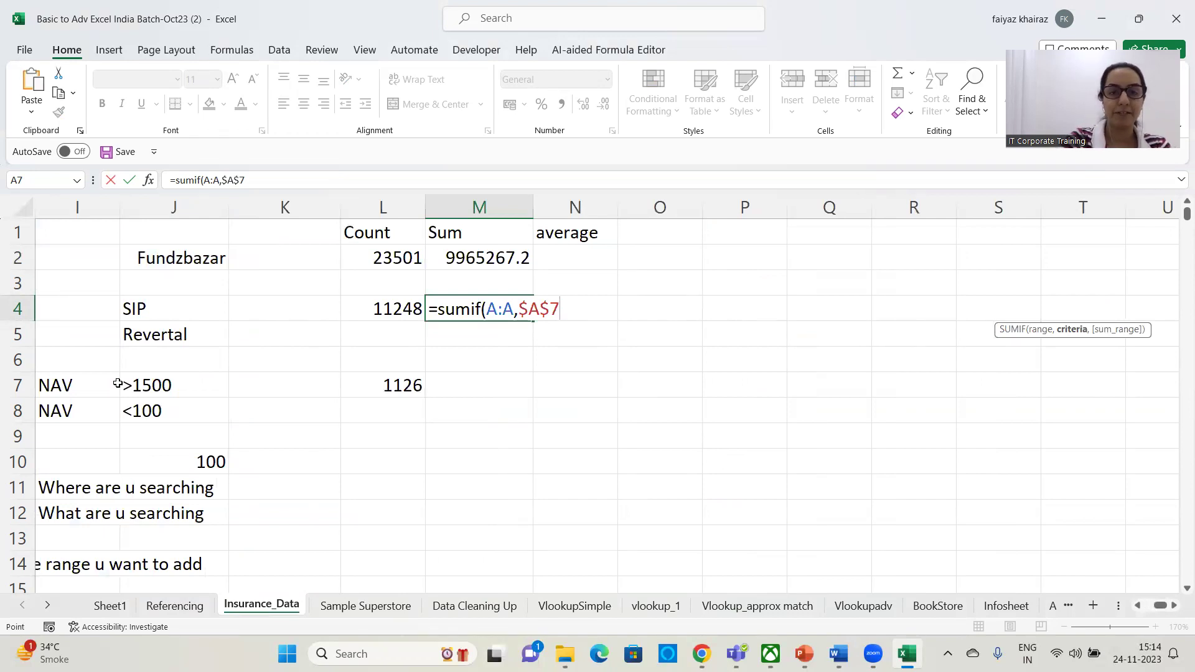
key("BackSpace")
key("BackSpace")
key("BackSpace")
key("BackSpace")
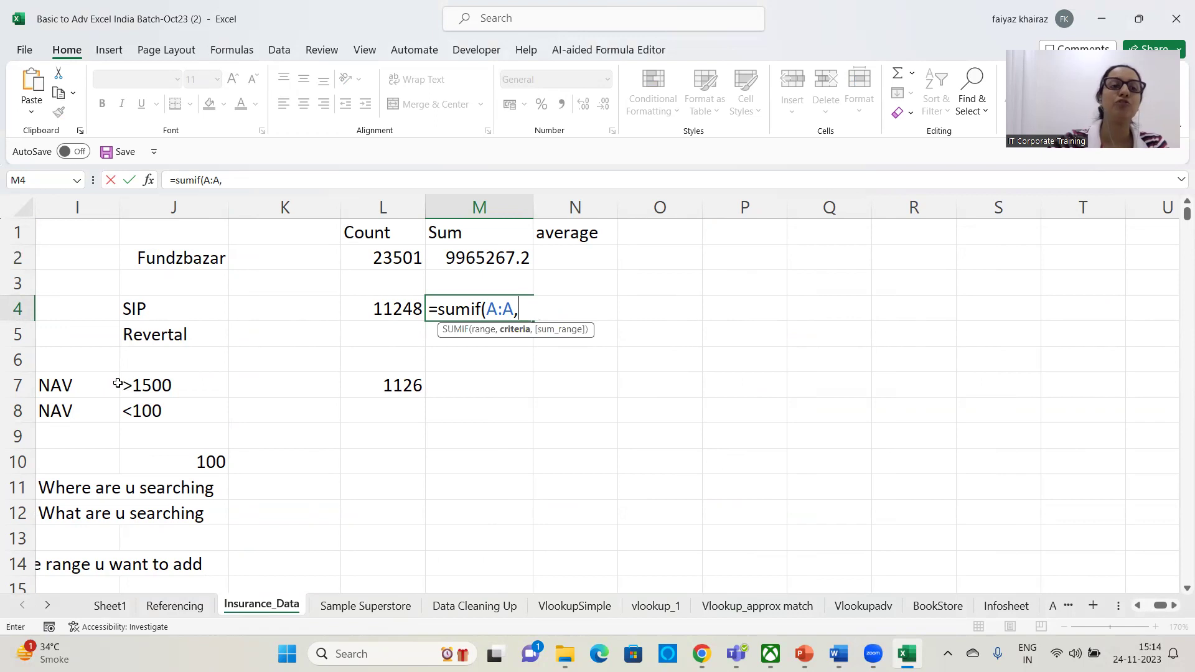
Complete the M4 SUMIF formula with J4 as the criteria and the Net Asset Value column D as the sum range.
left_click(183, 308)
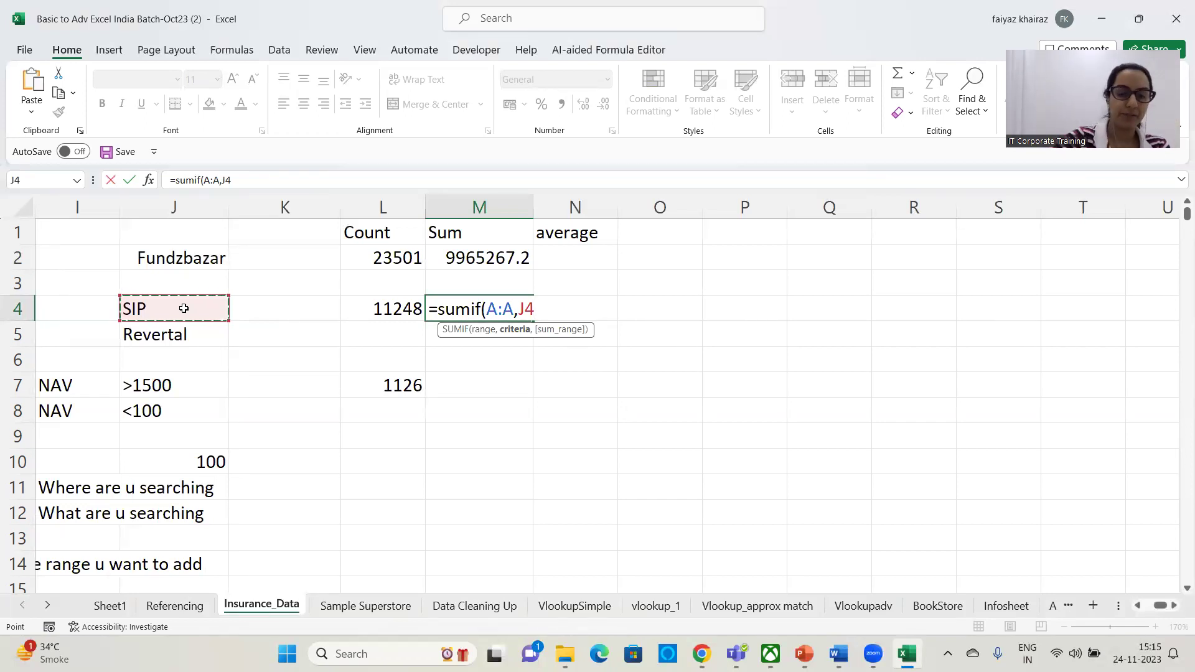
type(",")
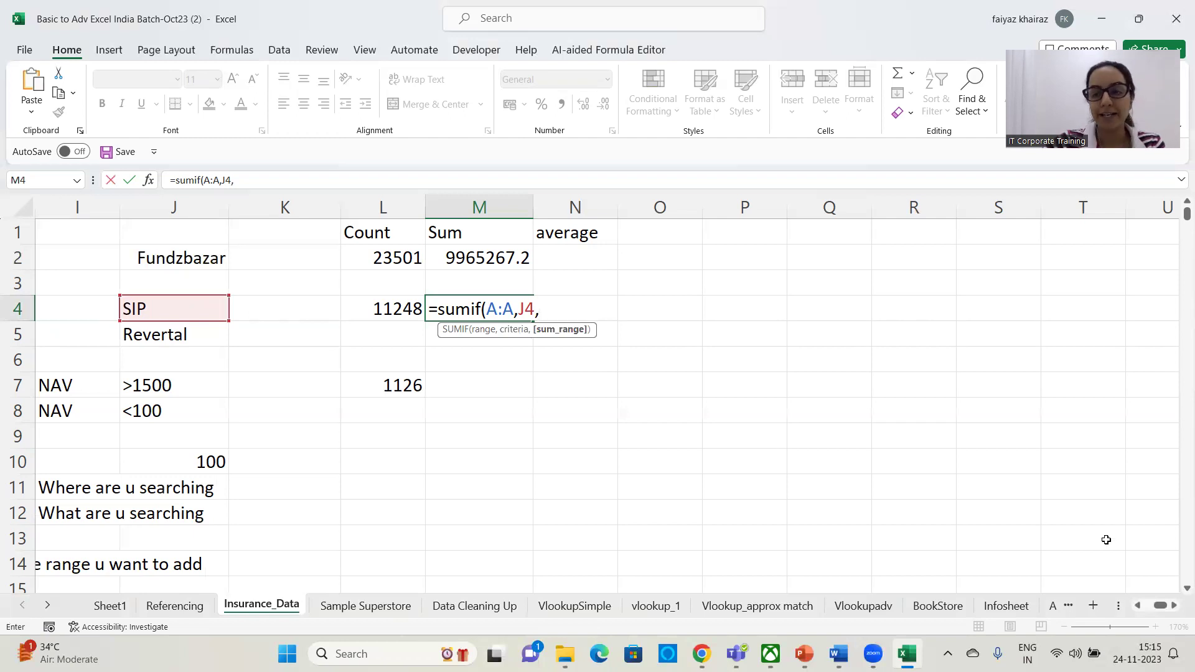
left_click_drag(1161, 607, 1139, 608)
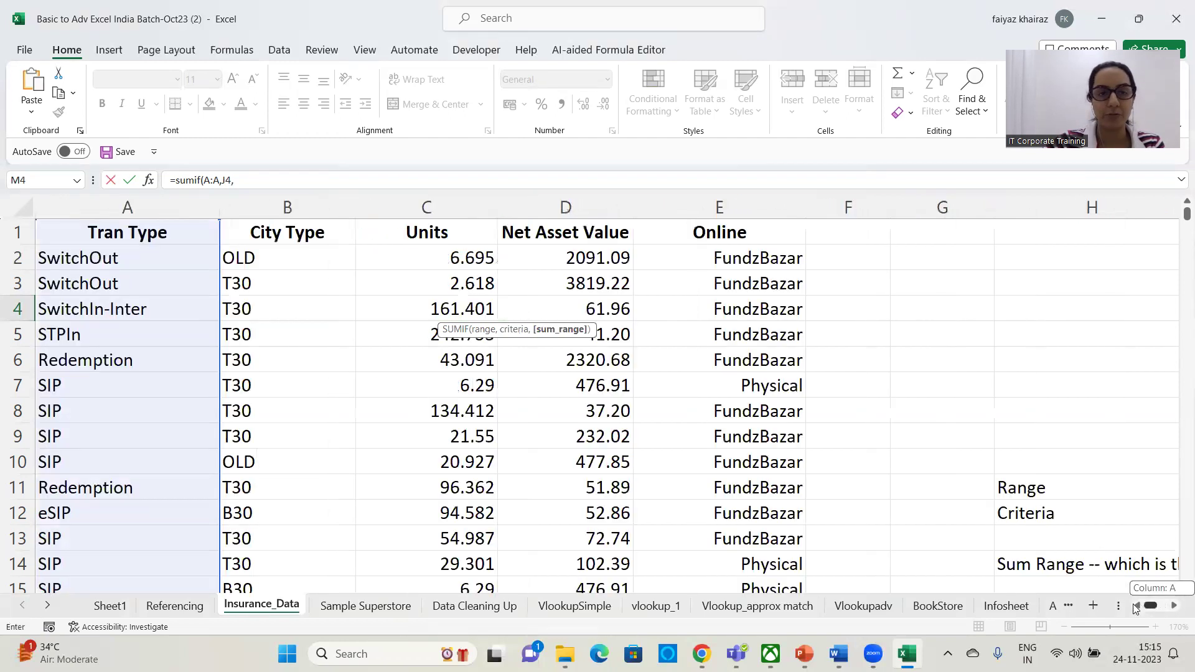
left_click(505, 212)
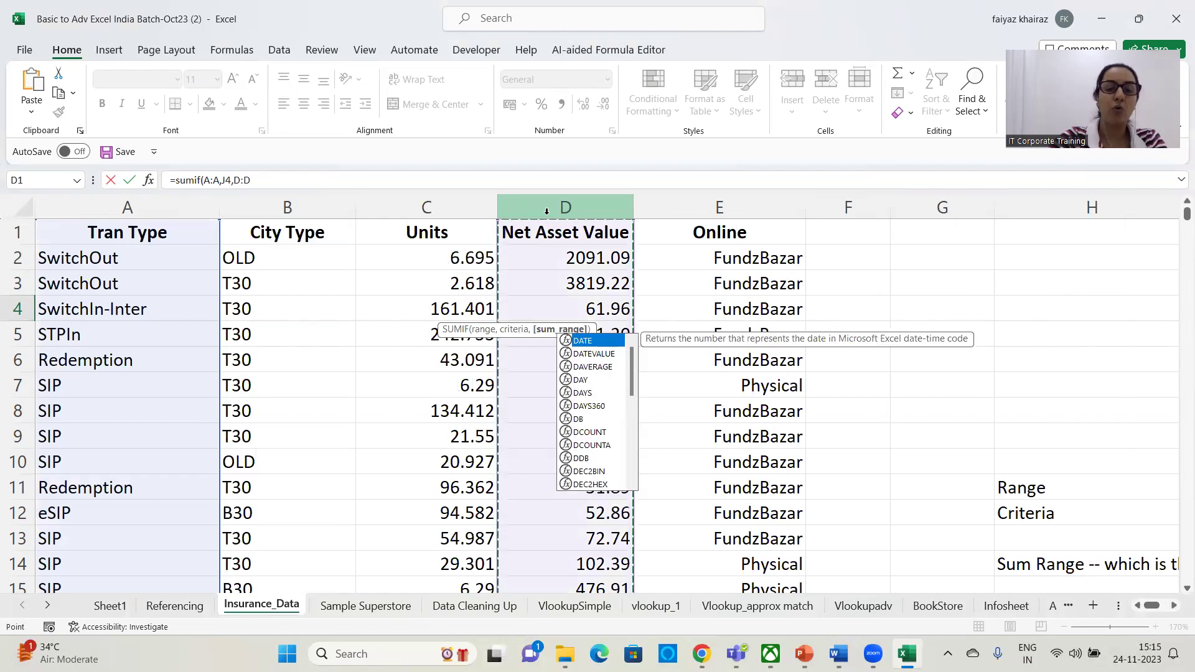
type(")")
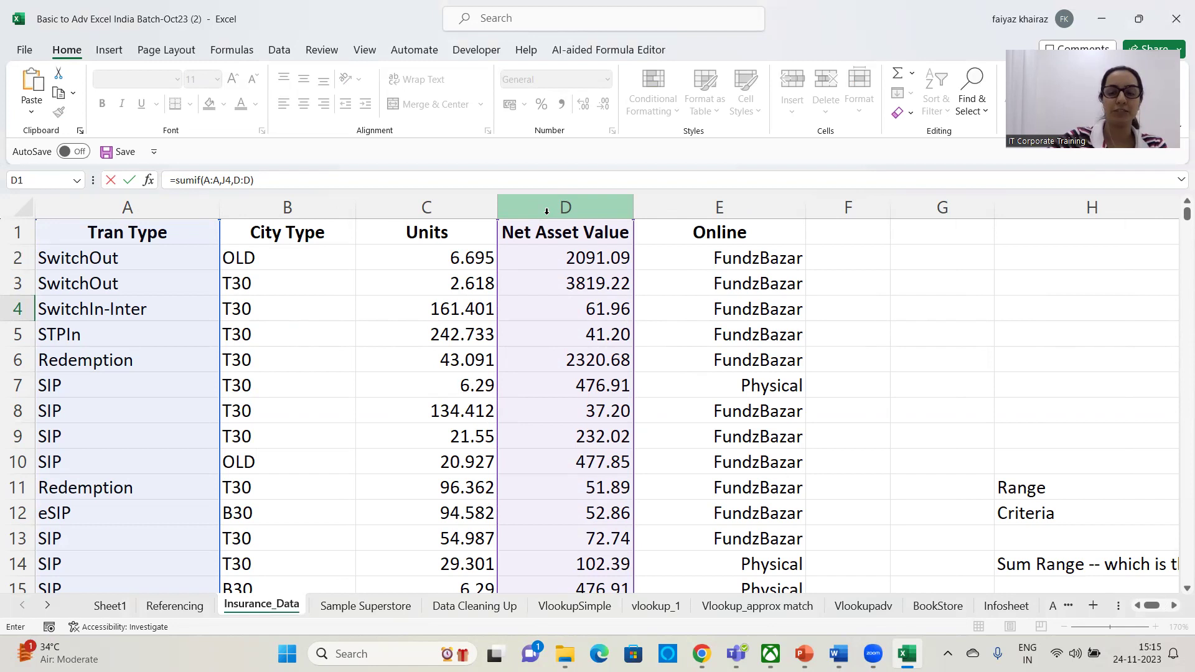
key("Return")
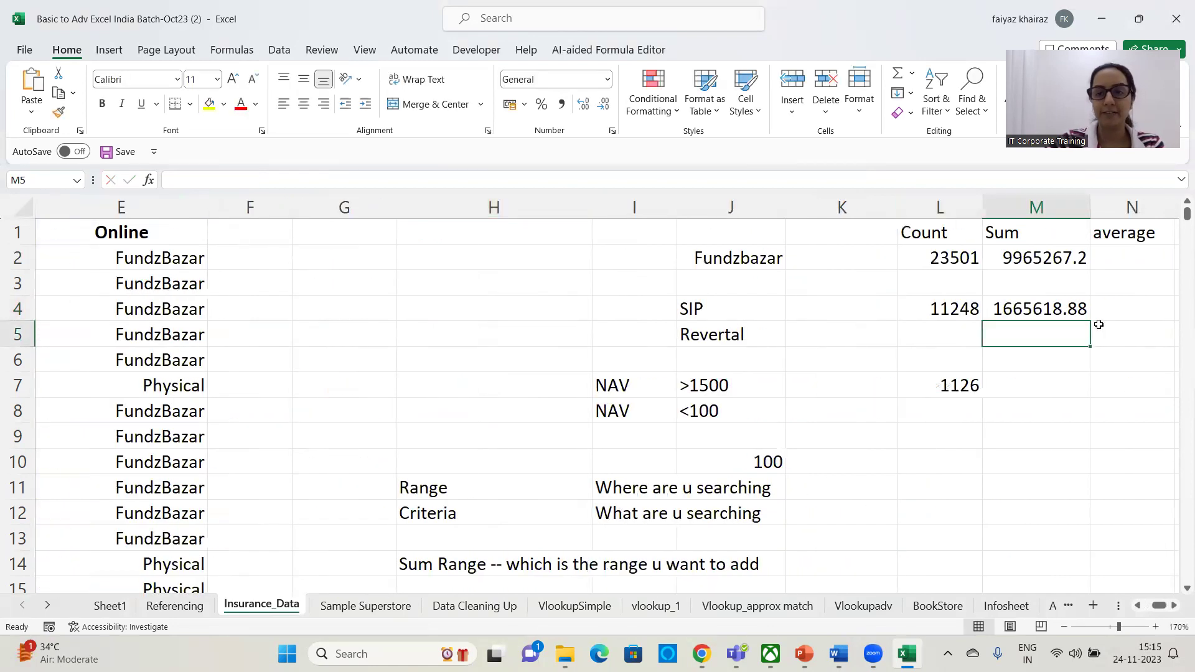
Review the M4 SUMIF formula by highlighting its complete text, and exit the cell edit.
left_click(1062, 309)
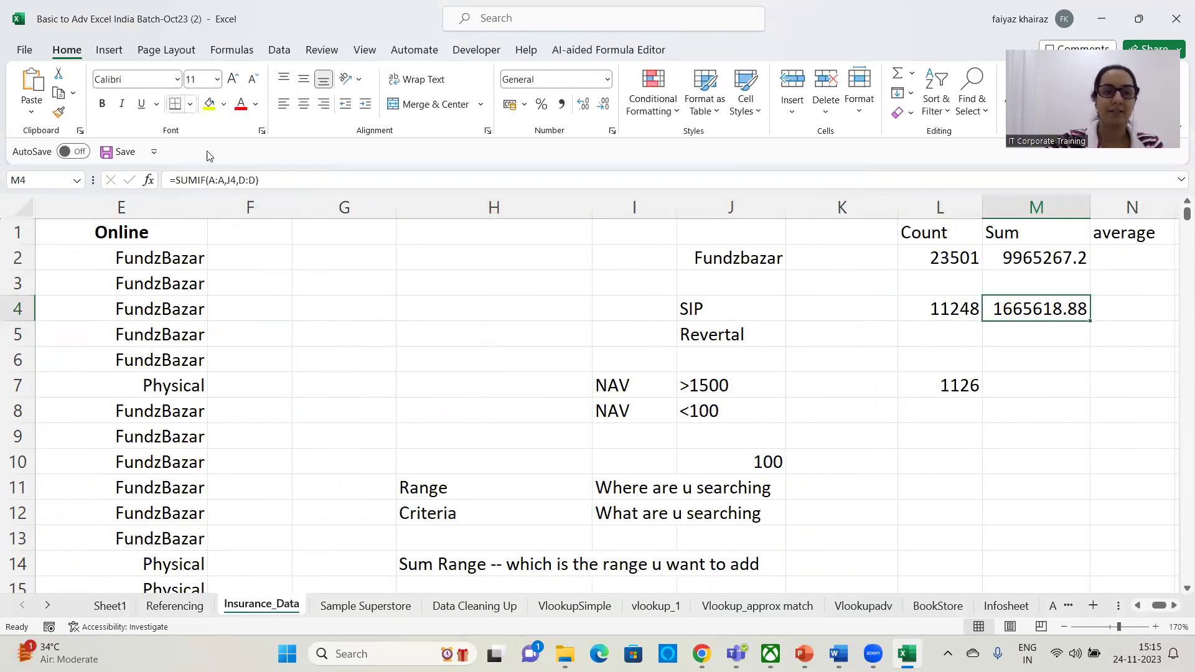
left_click_drag(269, 179, 114, 175)
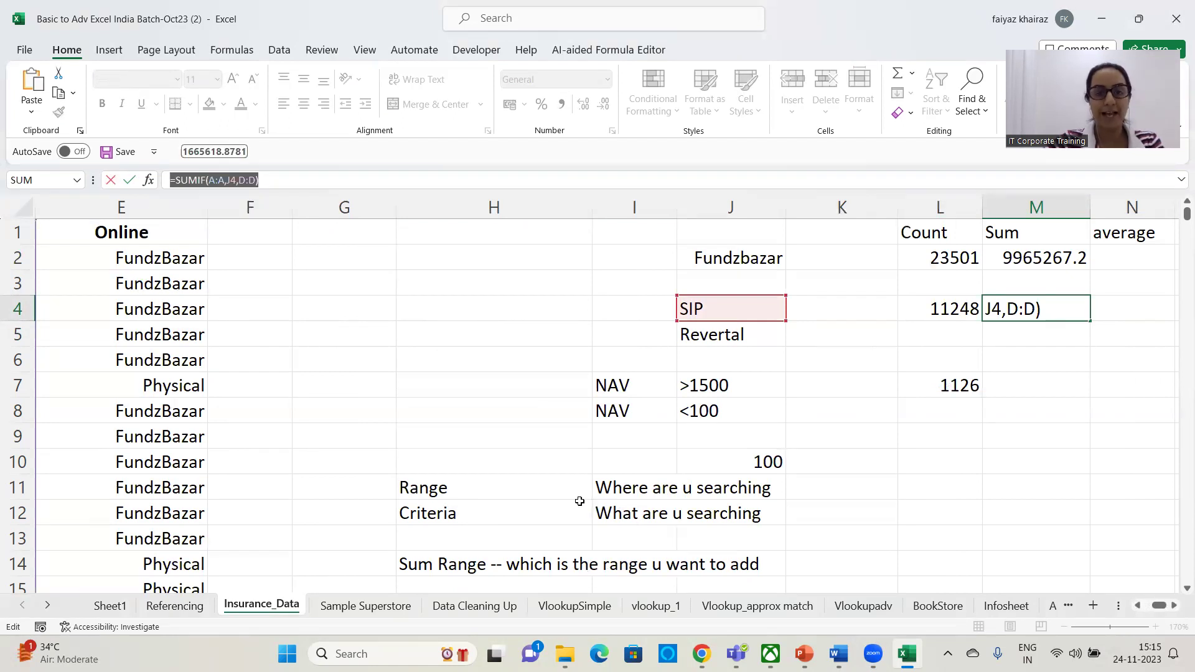
key("alt+Tab")
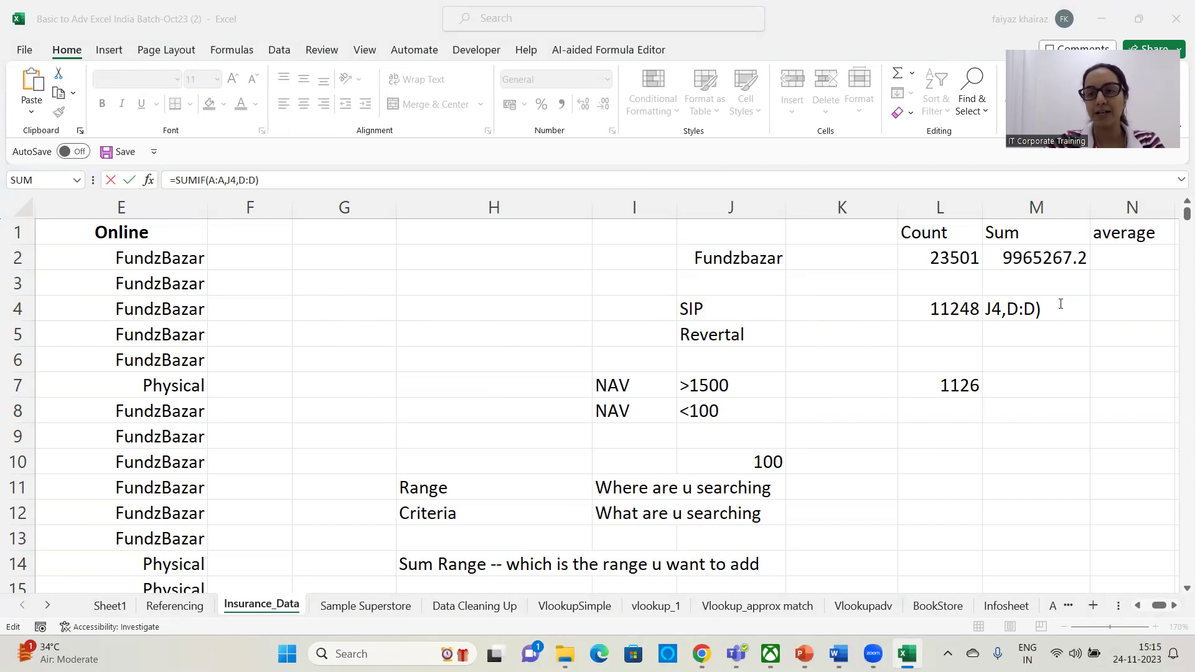
triple_click(295, 188)
left_click(297, 177)
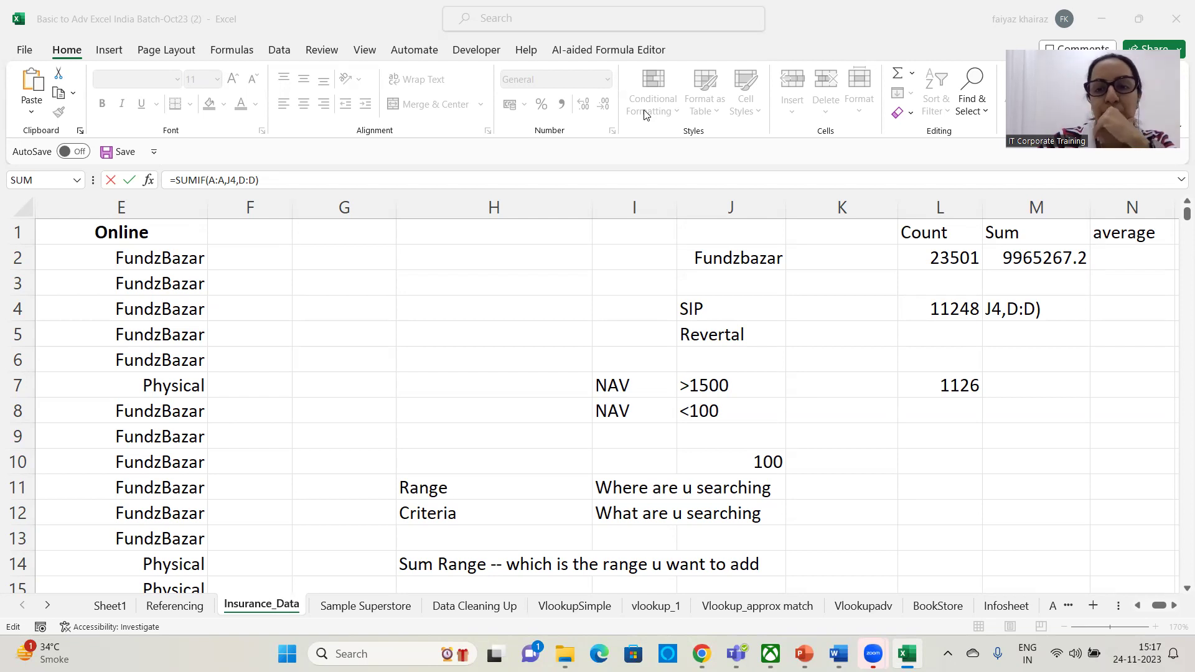
key("ctrl+Return")
left_click(1017, 360)
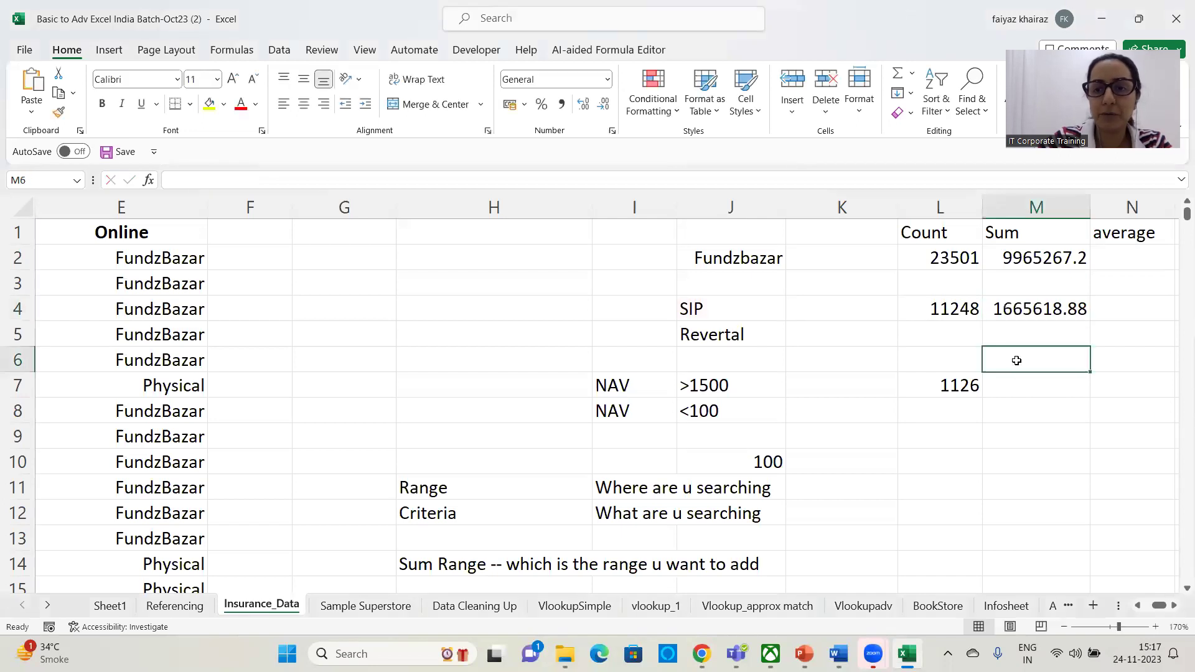
left_click(949, 438)
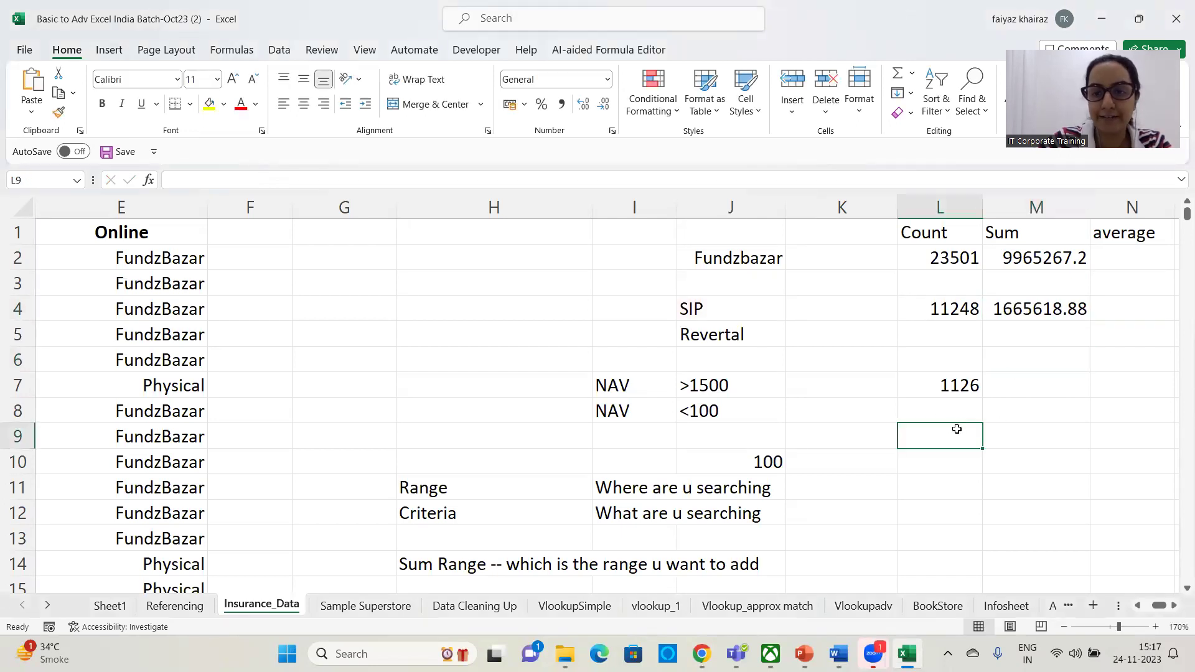
Sum the net asset values above 1500 in M7 with SUMIF, using column D as range, J7 as criteria and no sum range.
left_click(1024, 383)
type("=s")
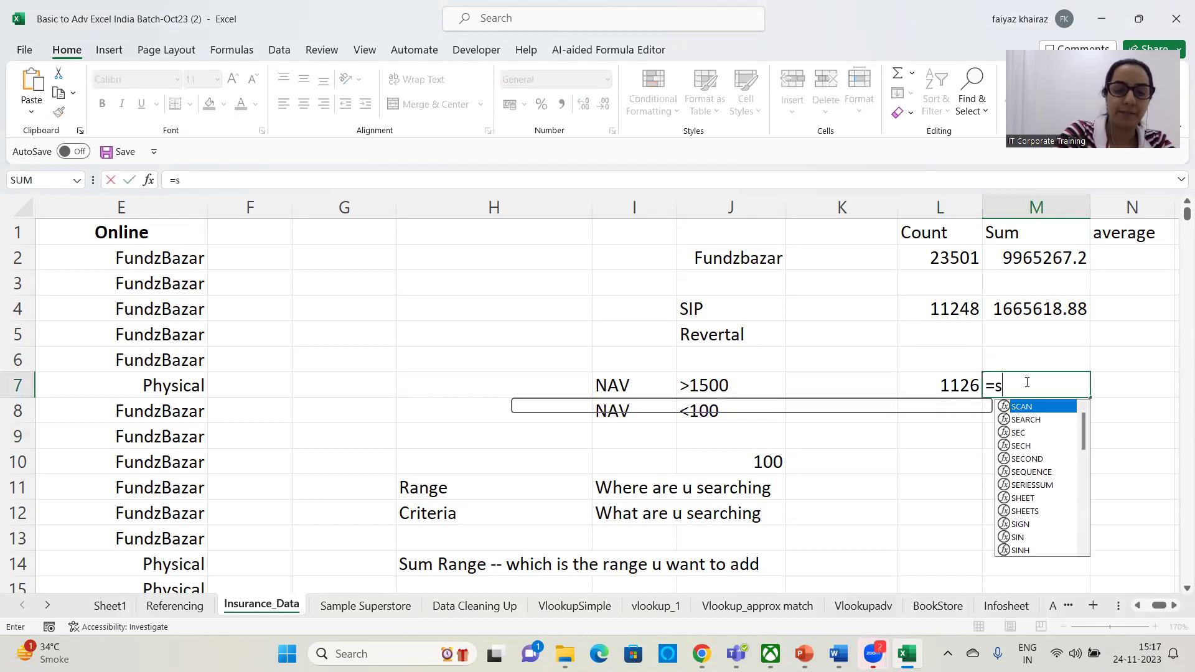
type("umif(")
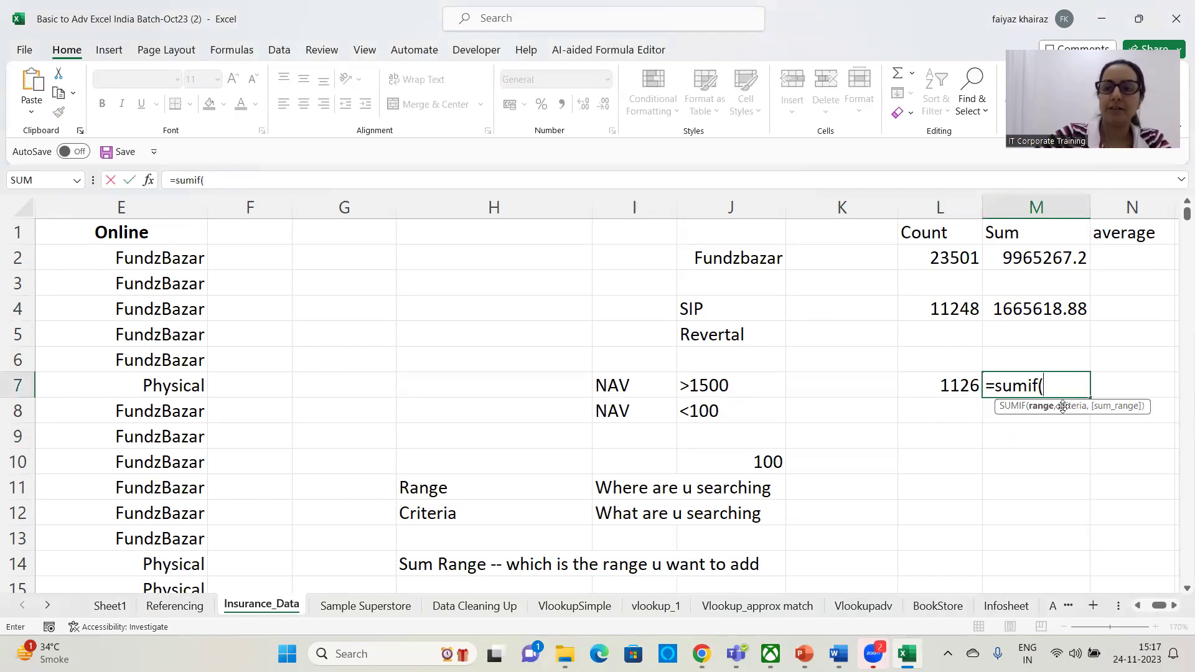
left_click(1175, 606)
left_click(1175, 606)
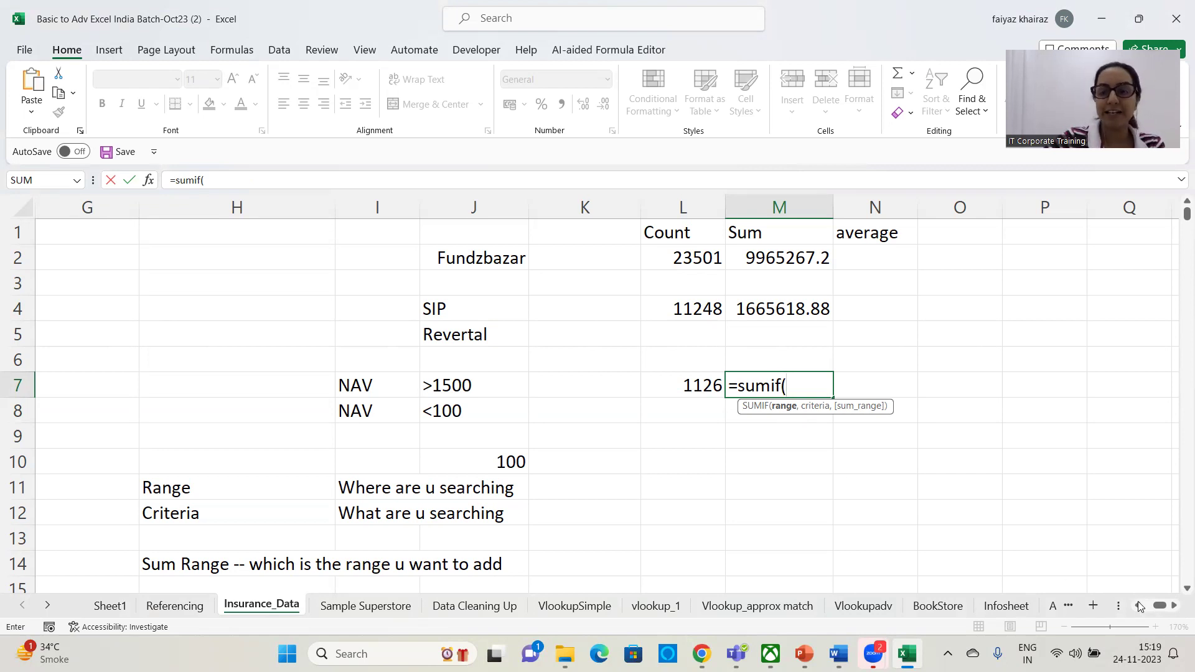
left_click_drag(1160, 607, 1136, 606)
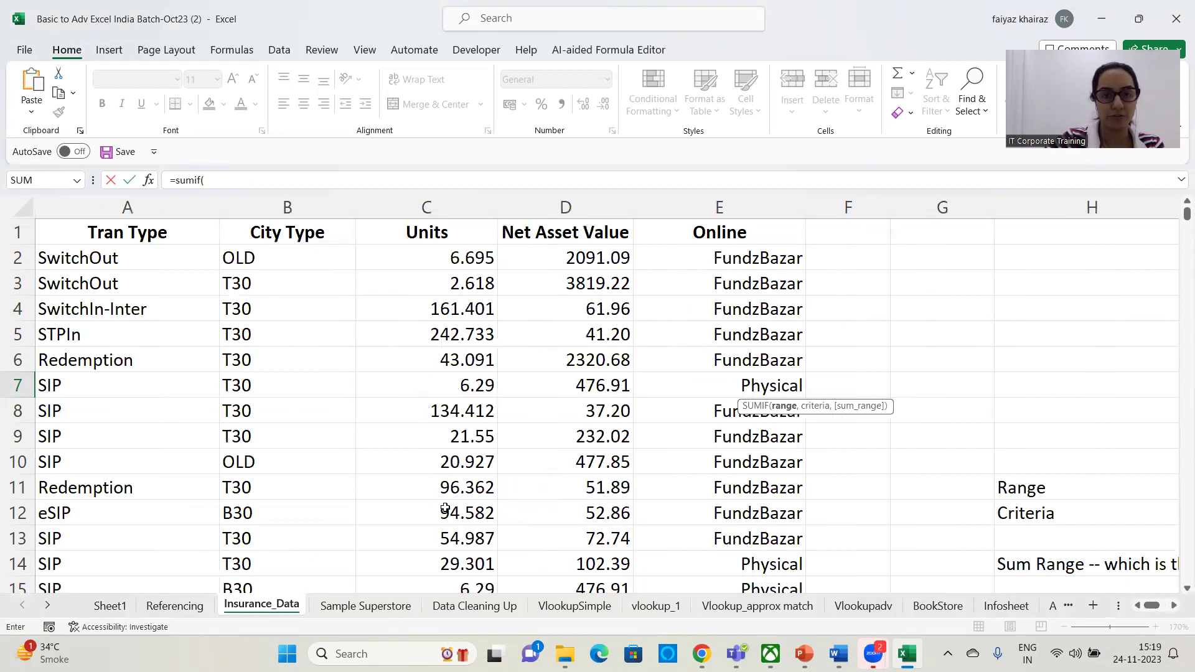
left_click(612, 209)
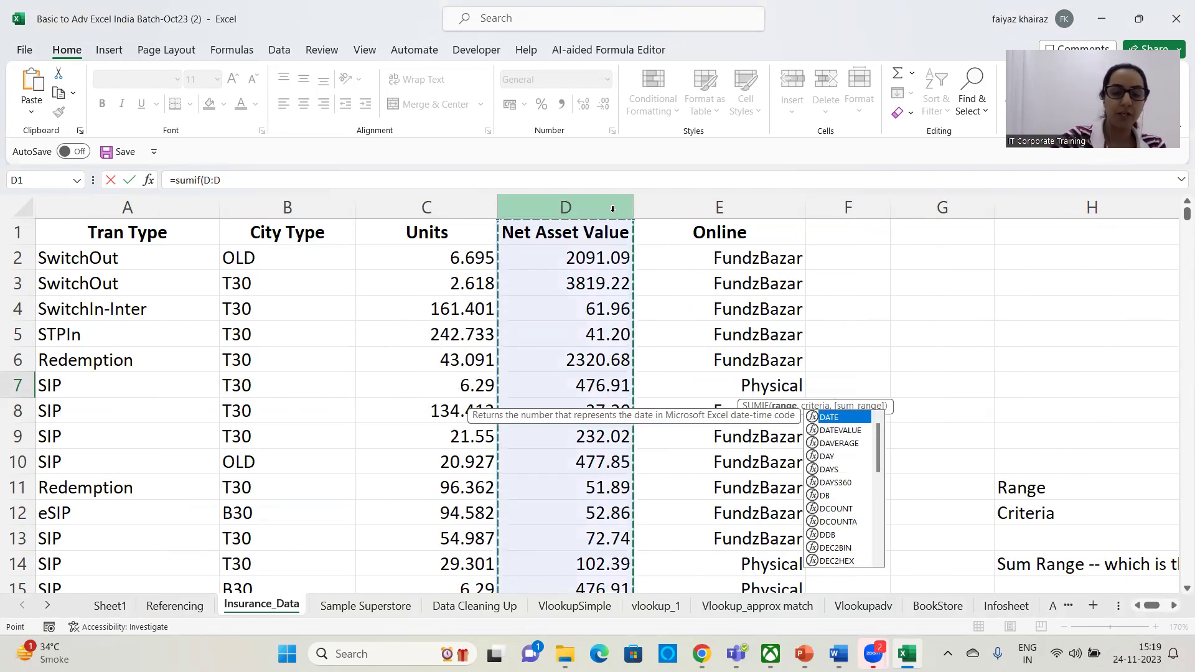
type(",")
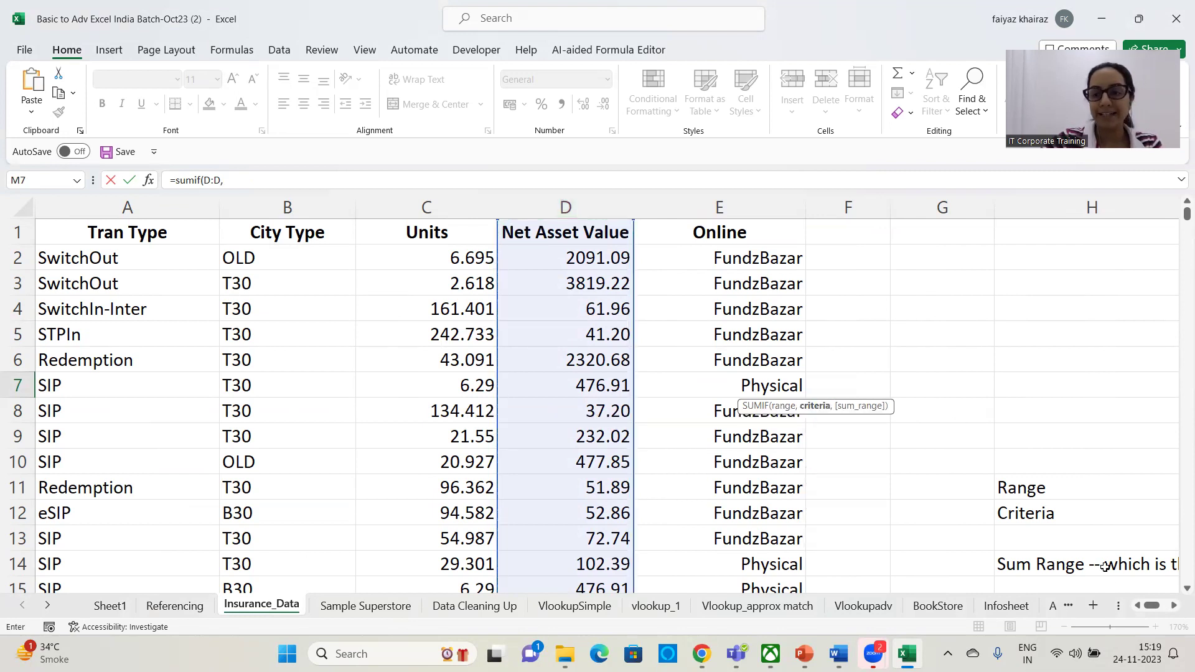
left_click_drag(1152, 607, 1159, 607)
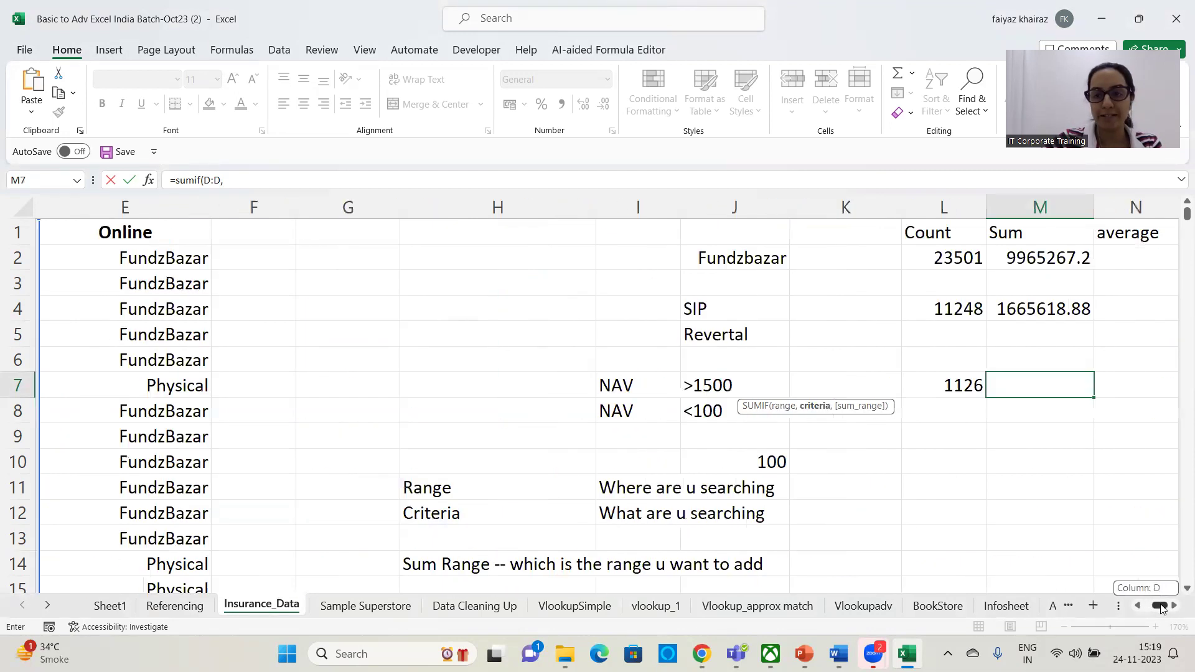
left_click(741, 387)
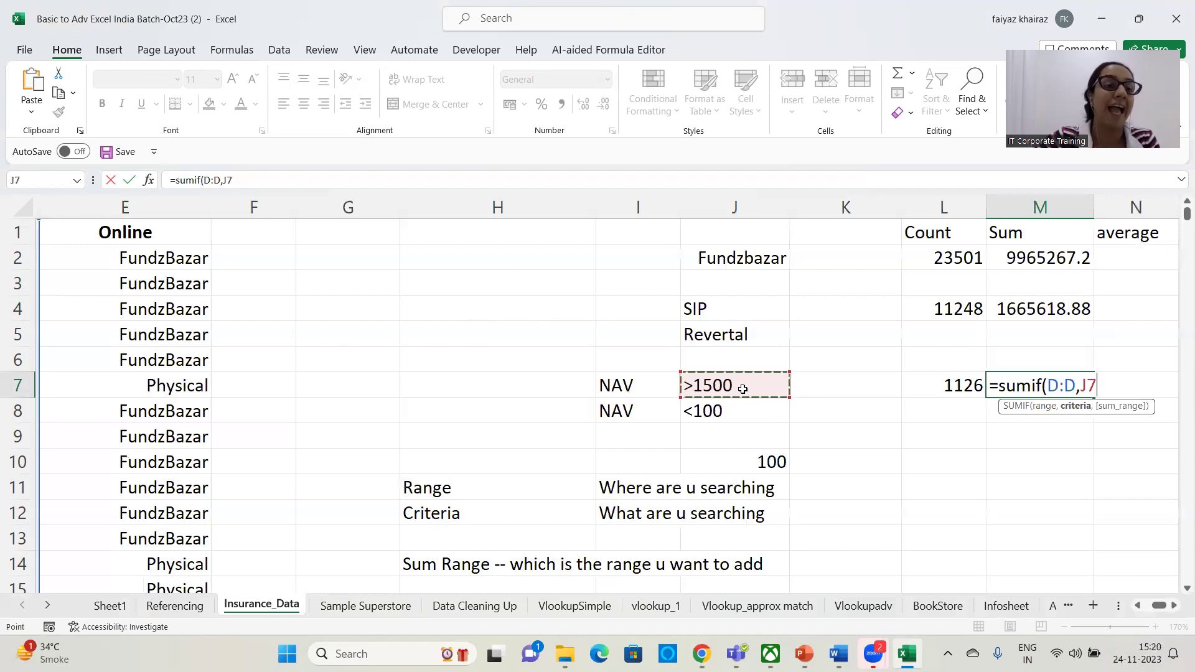
type(")")
key("Return")
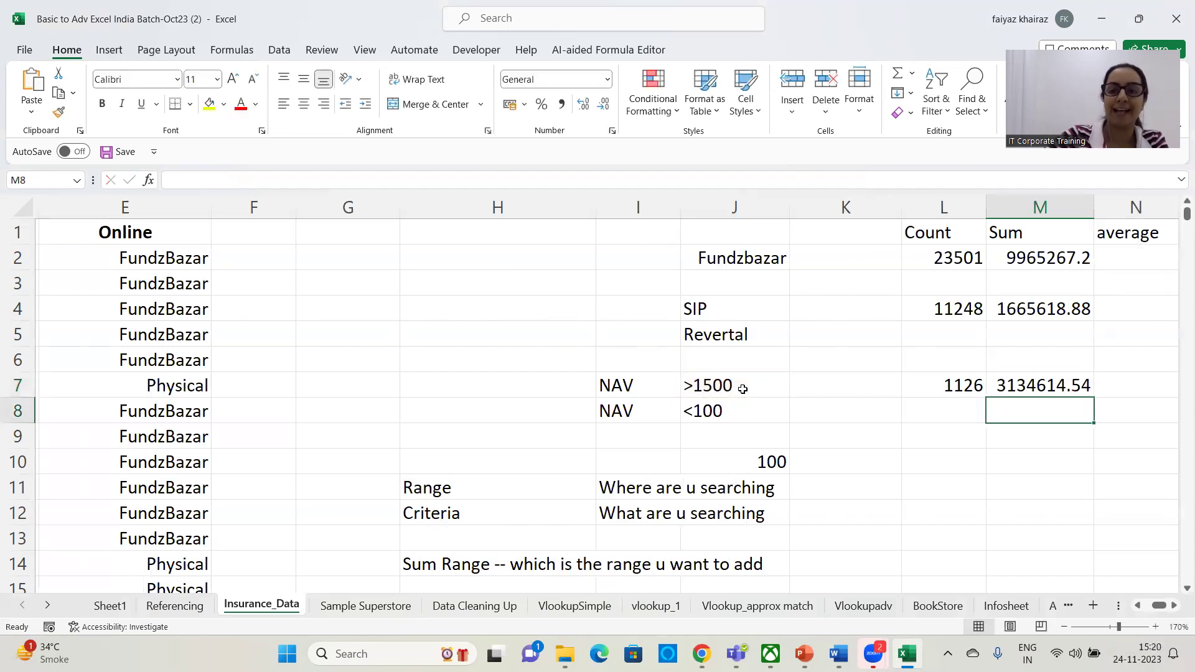
Review the M7 SUMIF formula by highlighting its complete text, and leave the cell edit.
left_click(1058, 386)
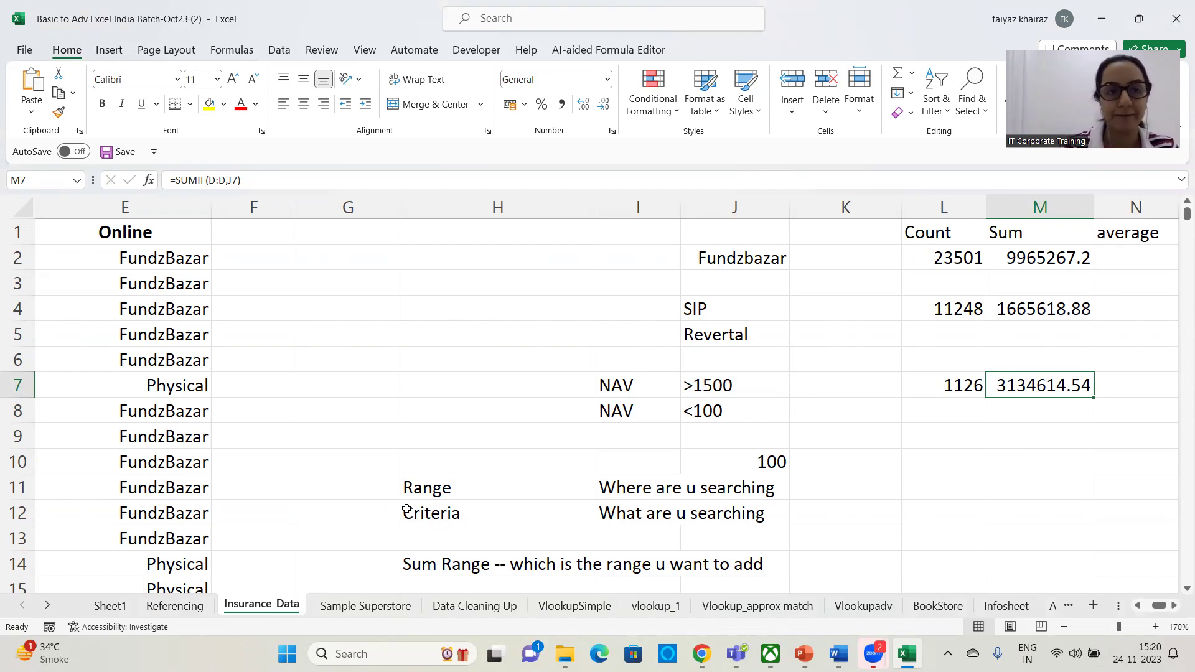
key("F2")
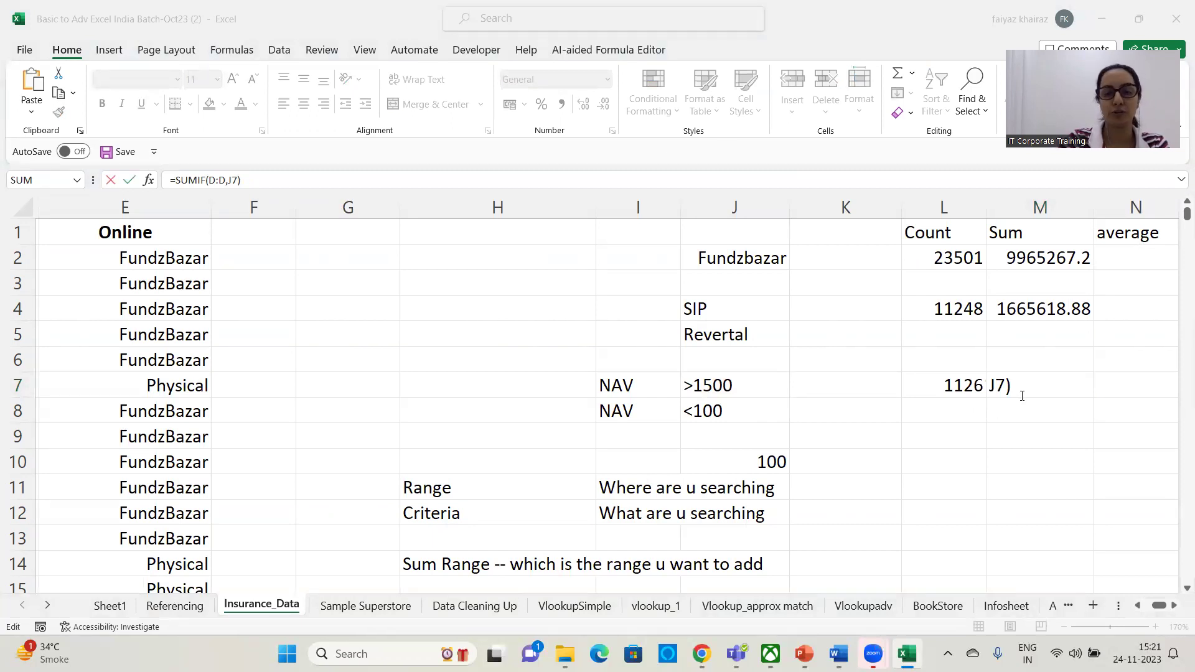
left_click(349, 179)
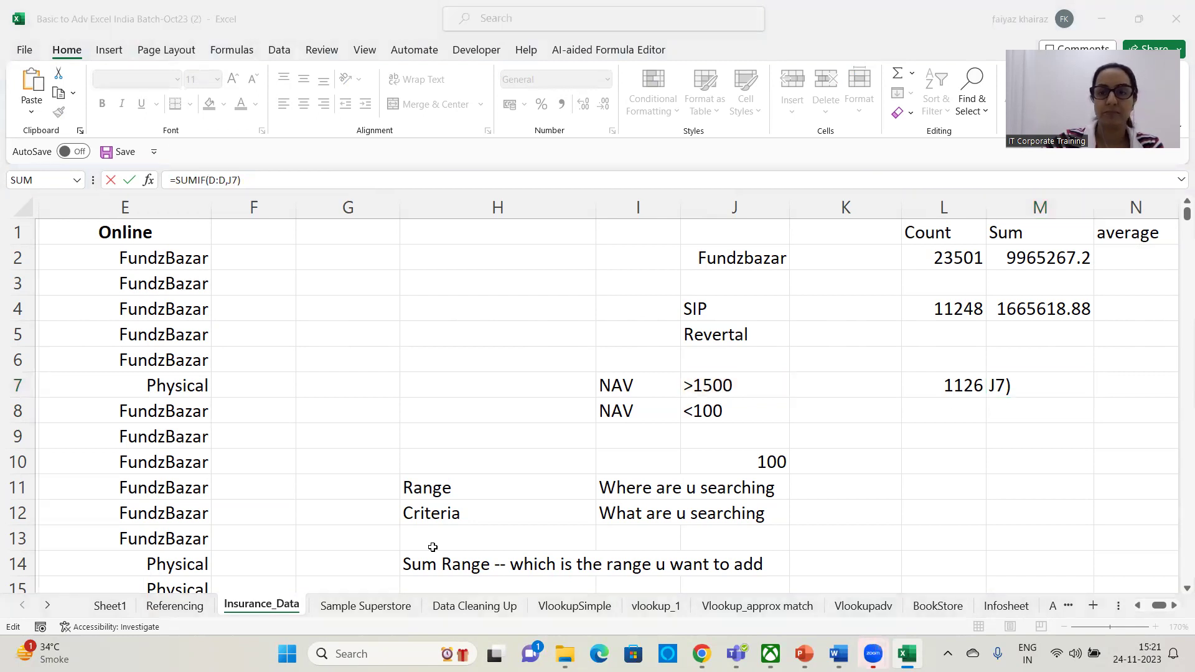
left_click(1019, 489)
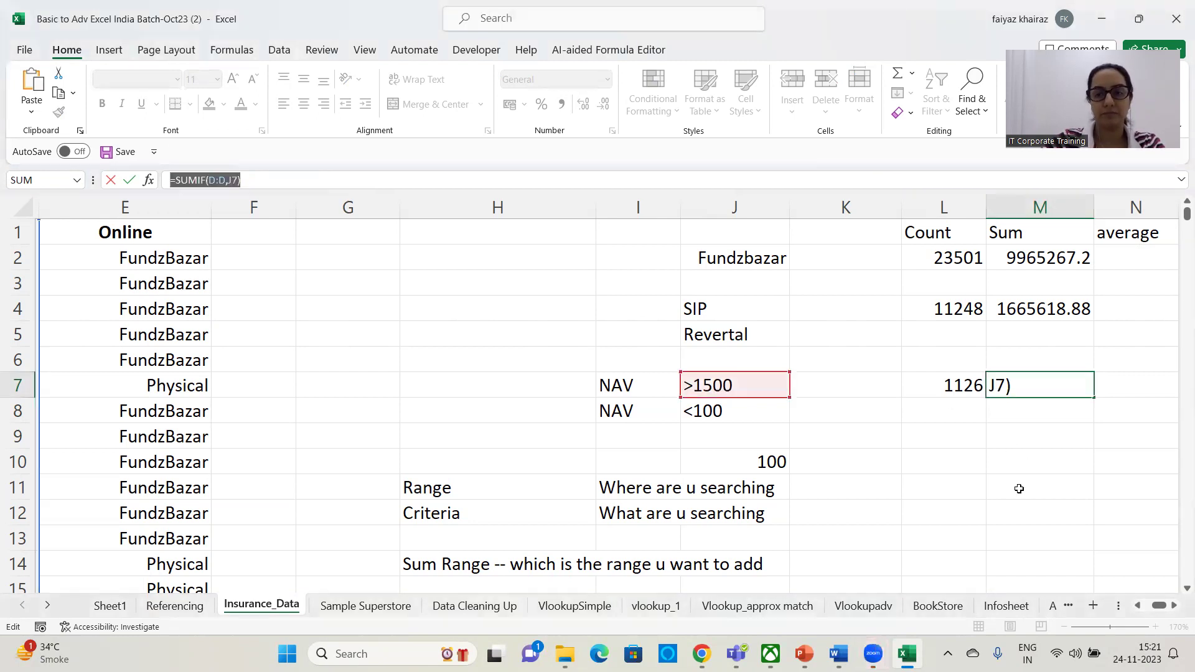
key("ctrl+Return")
left_click(1027, 406)
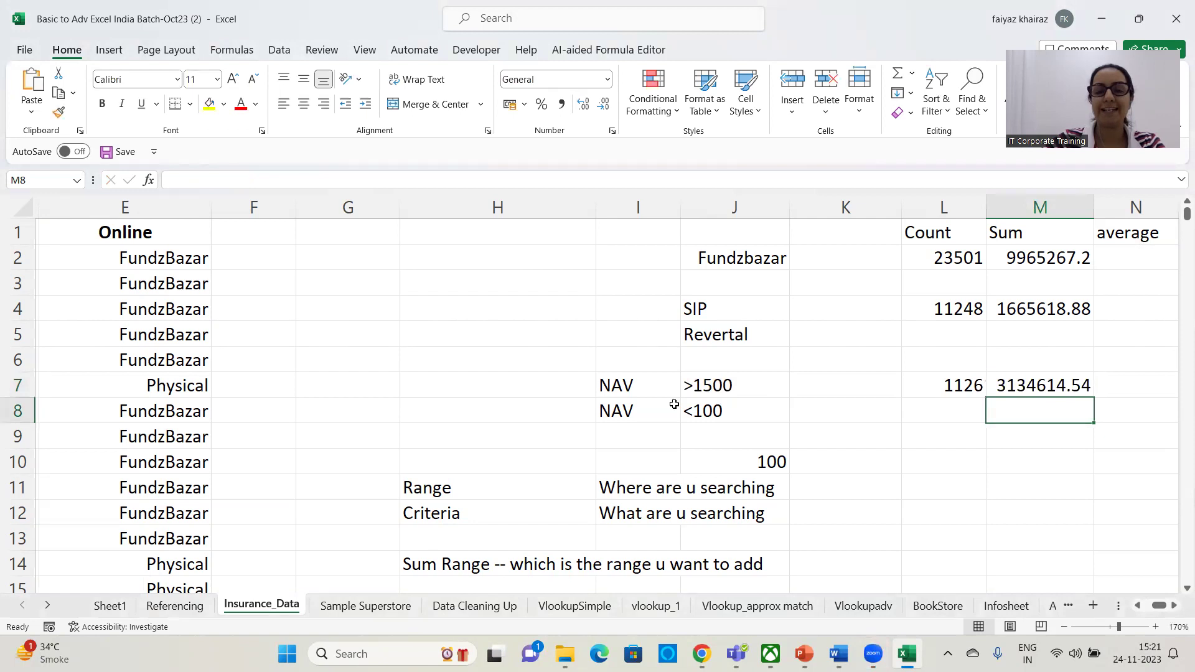
Fill the NAV <100 criteria cells I8:J8 with yellow.
left_click_drag(610, 413, 766, 411)
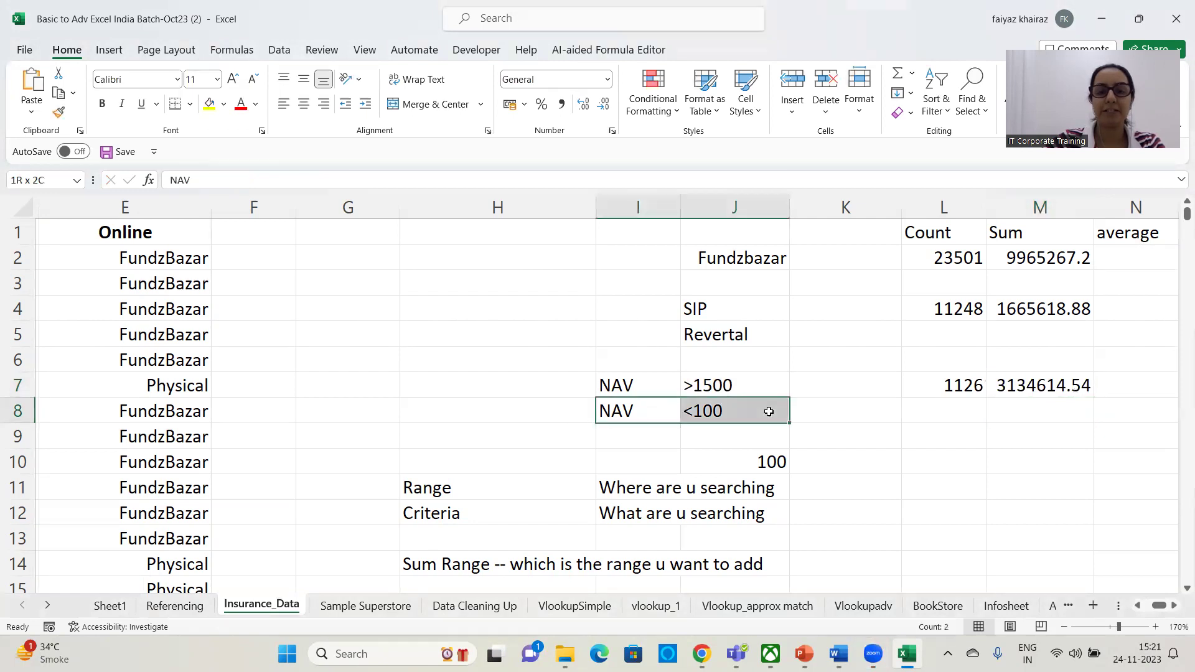
left_click(212, 107)
Sum the net asset values below 100 in M8 with SUMIF, using column D as range, J8 as criteria and no sum range.
left_click(1009, 413)
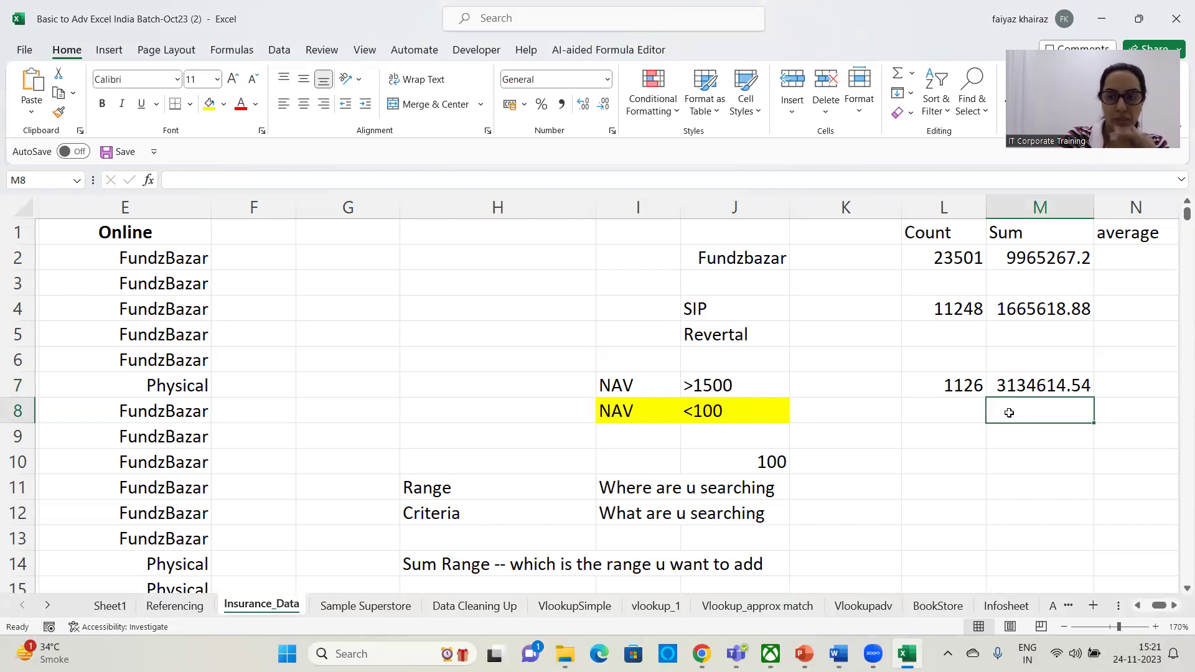
type("=su")
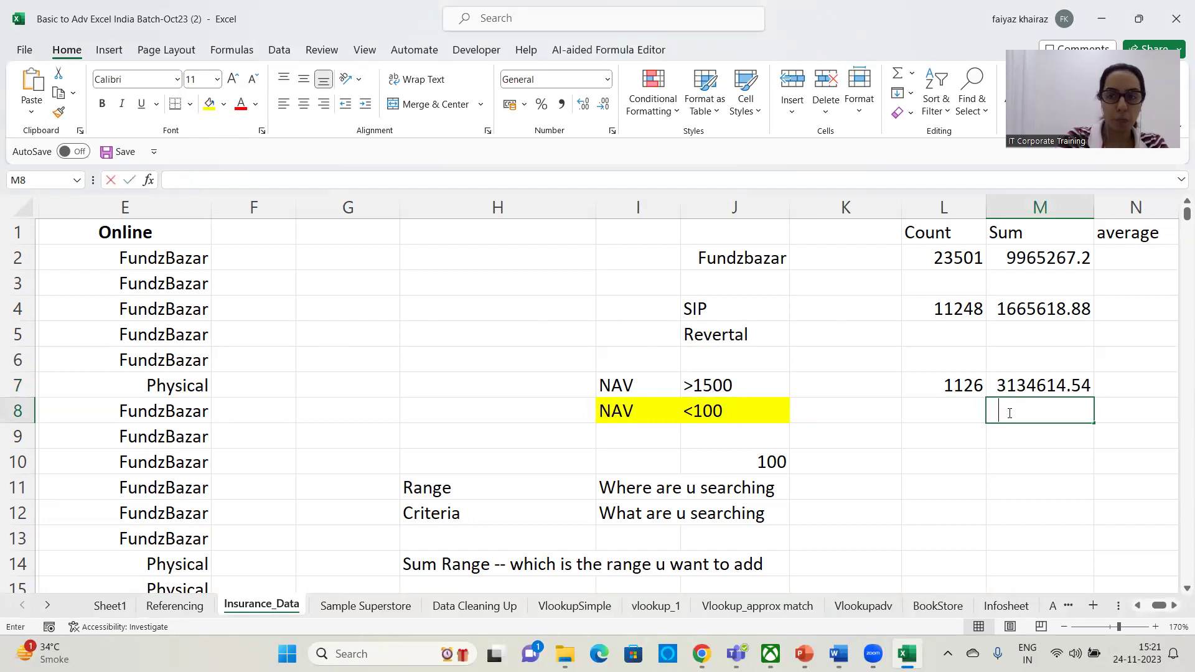
type("mif(")
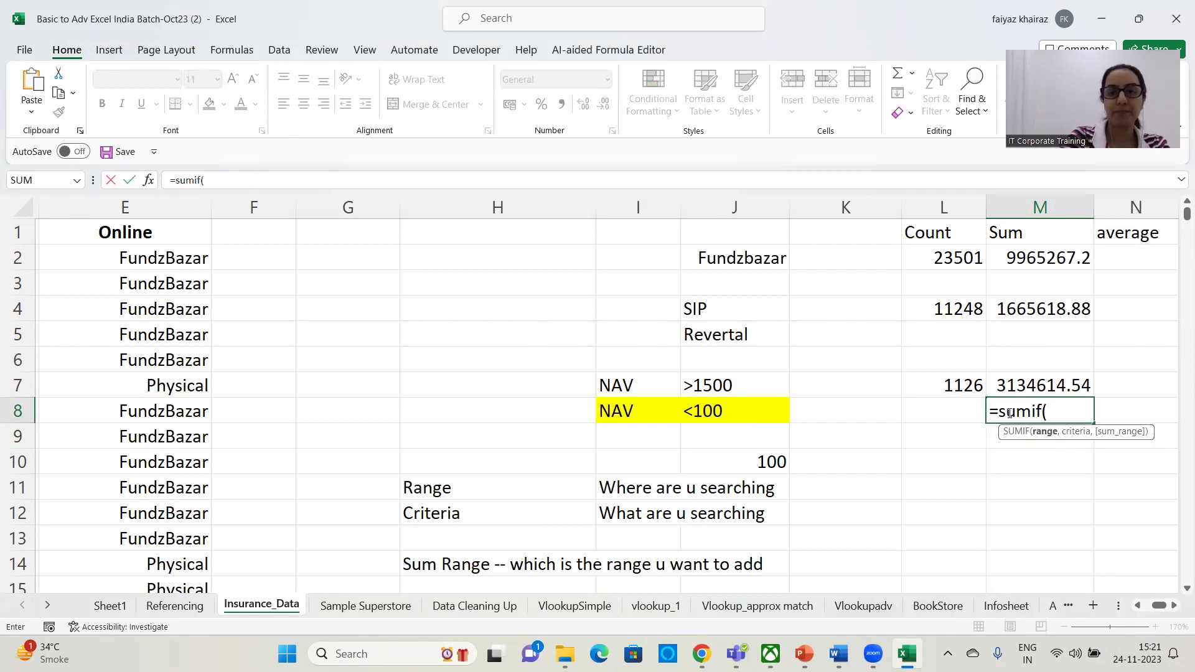
left_click_drag(1159, 609, 1143, 608)
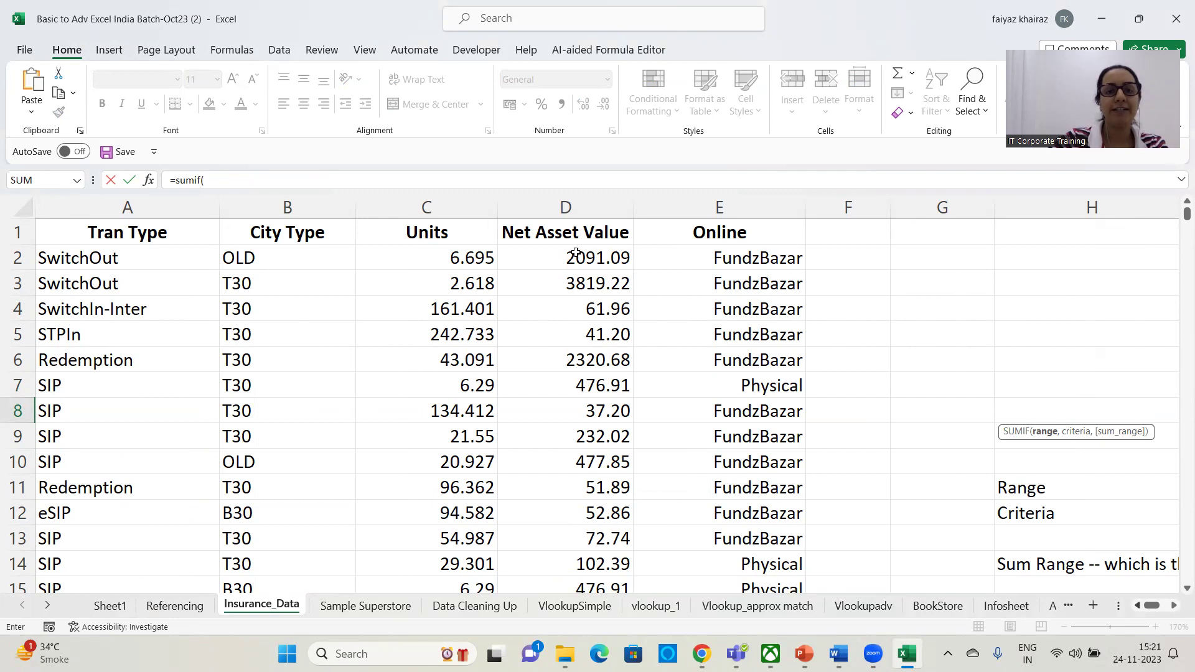
left_click(576, 203)
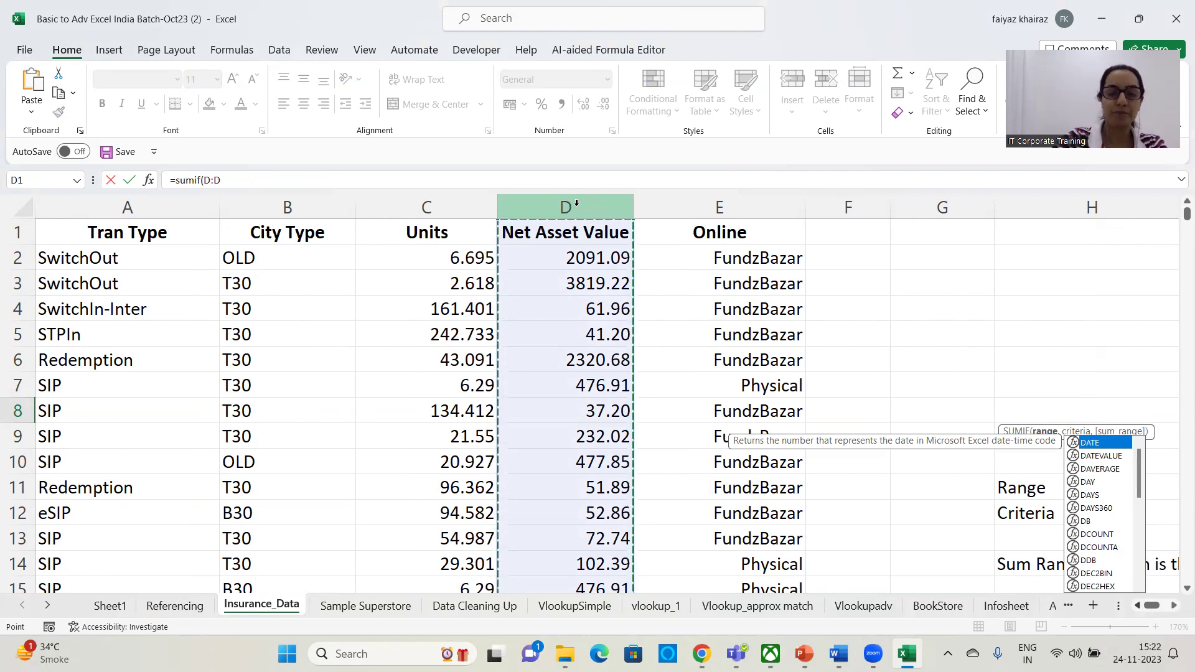
type(",")
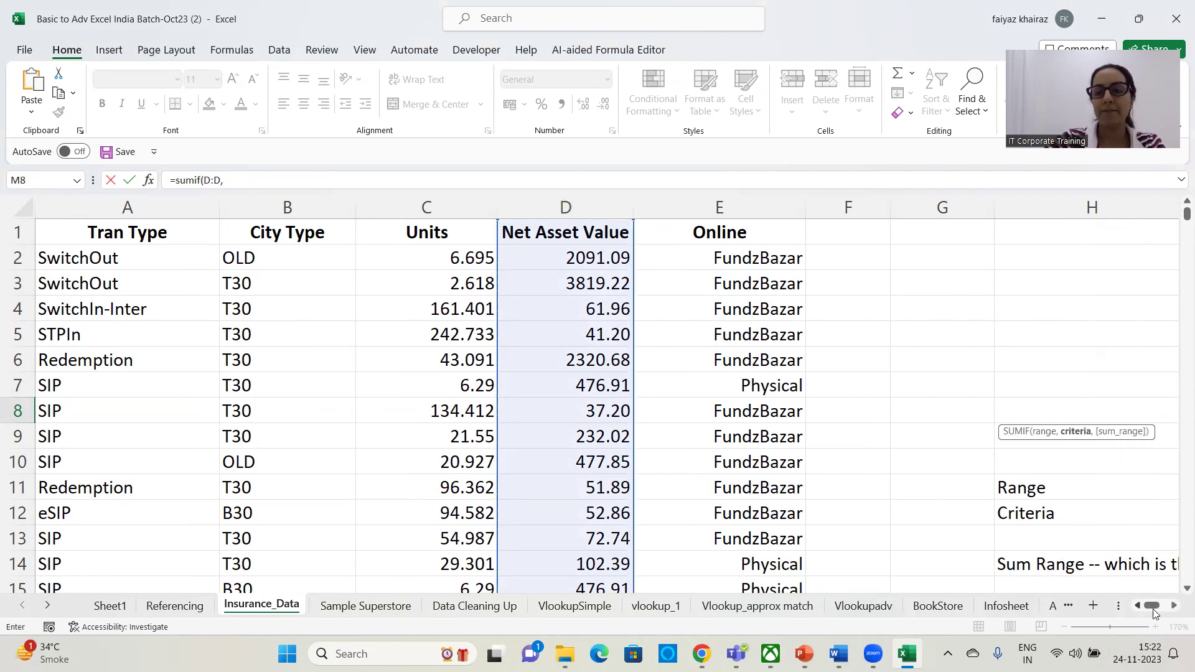
left_click_drag(1157, 610, 1166, 610)
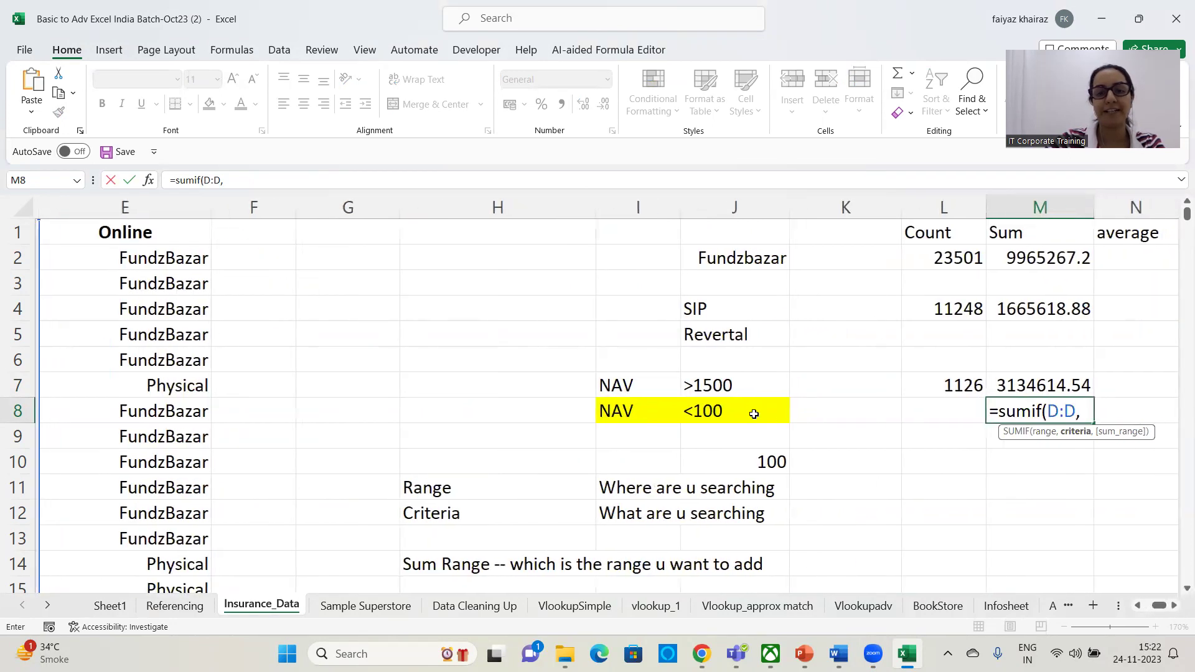
left_click(754, 413)
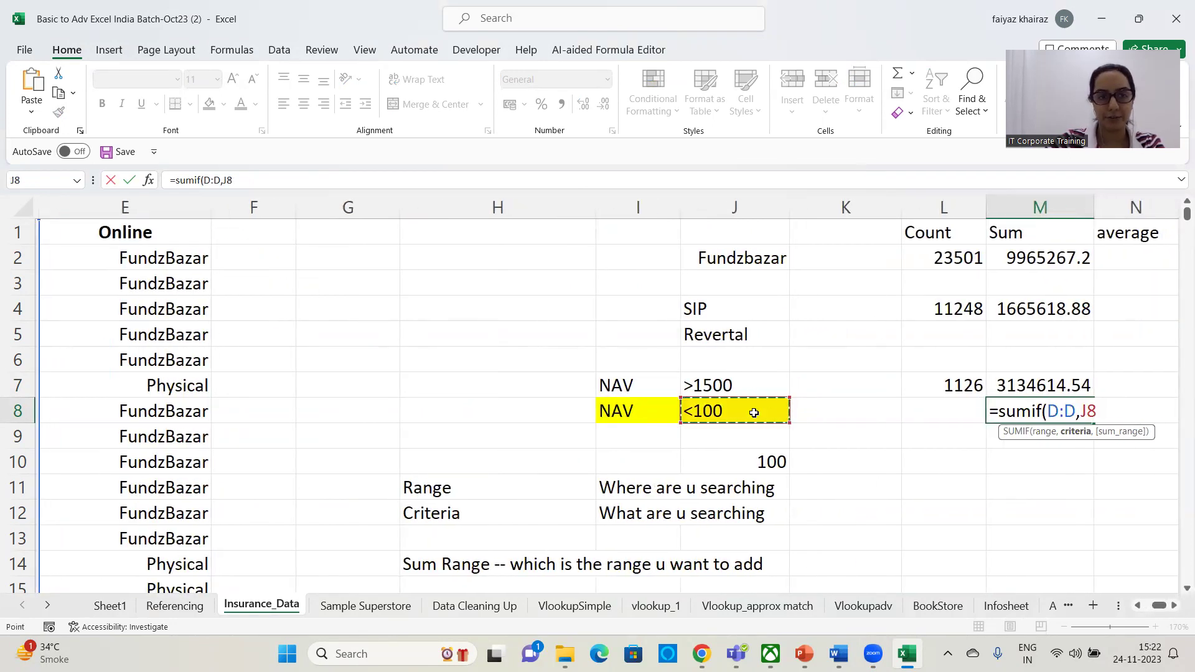
type(",")
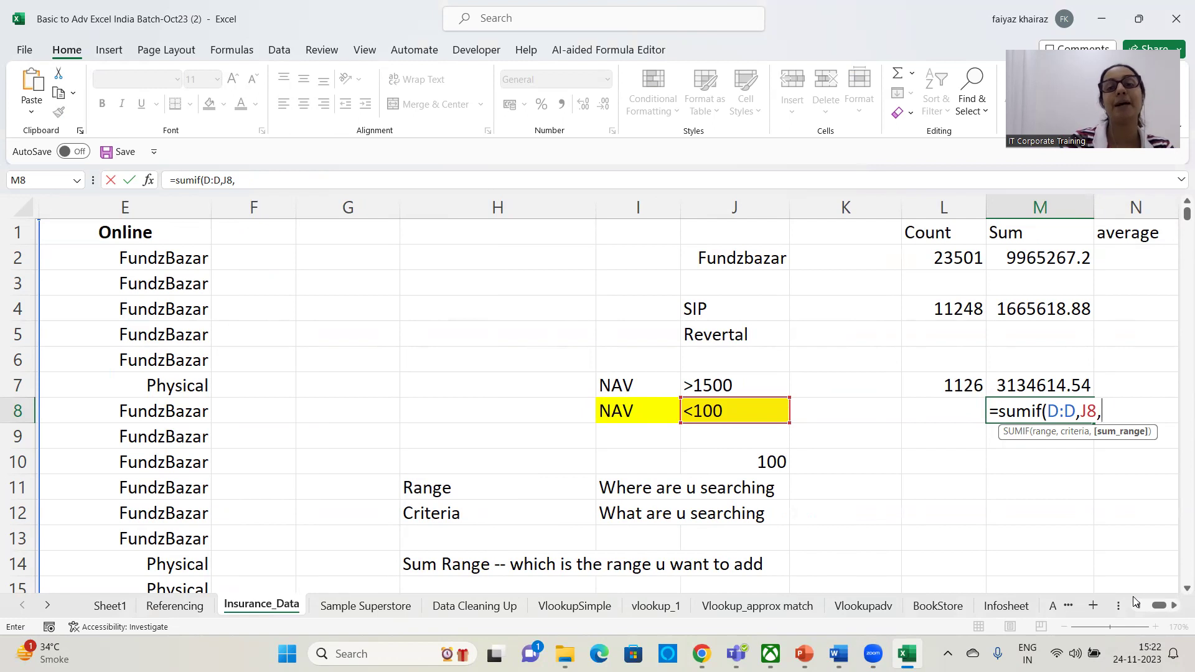
key("BackSpace")
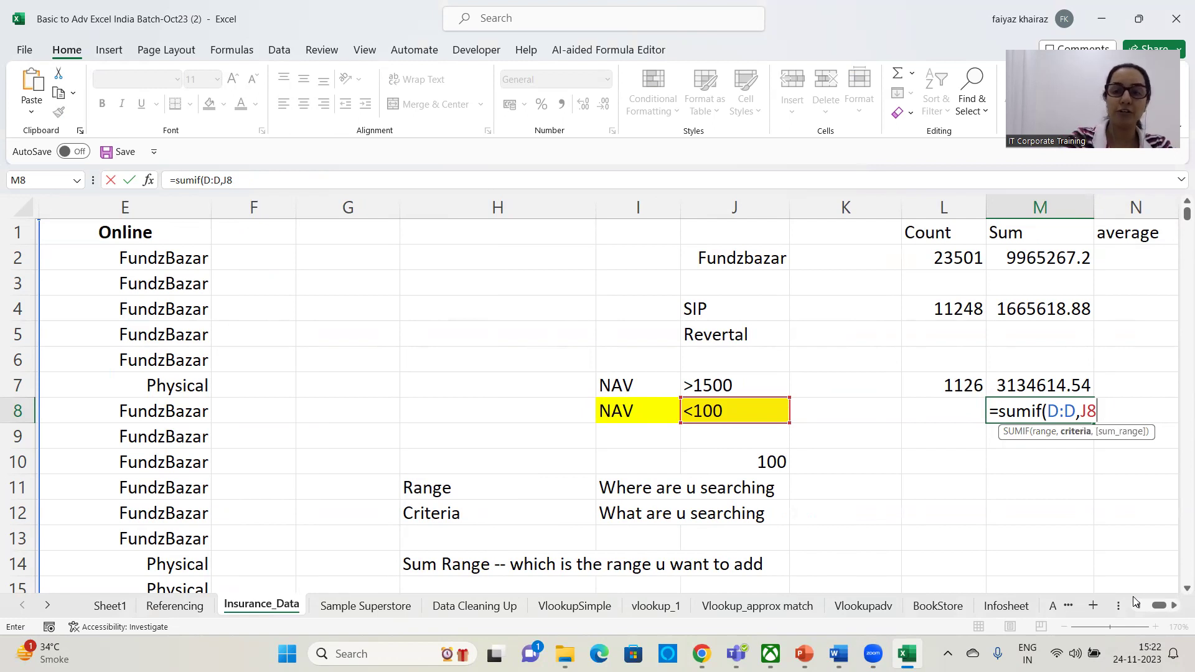
type(")")
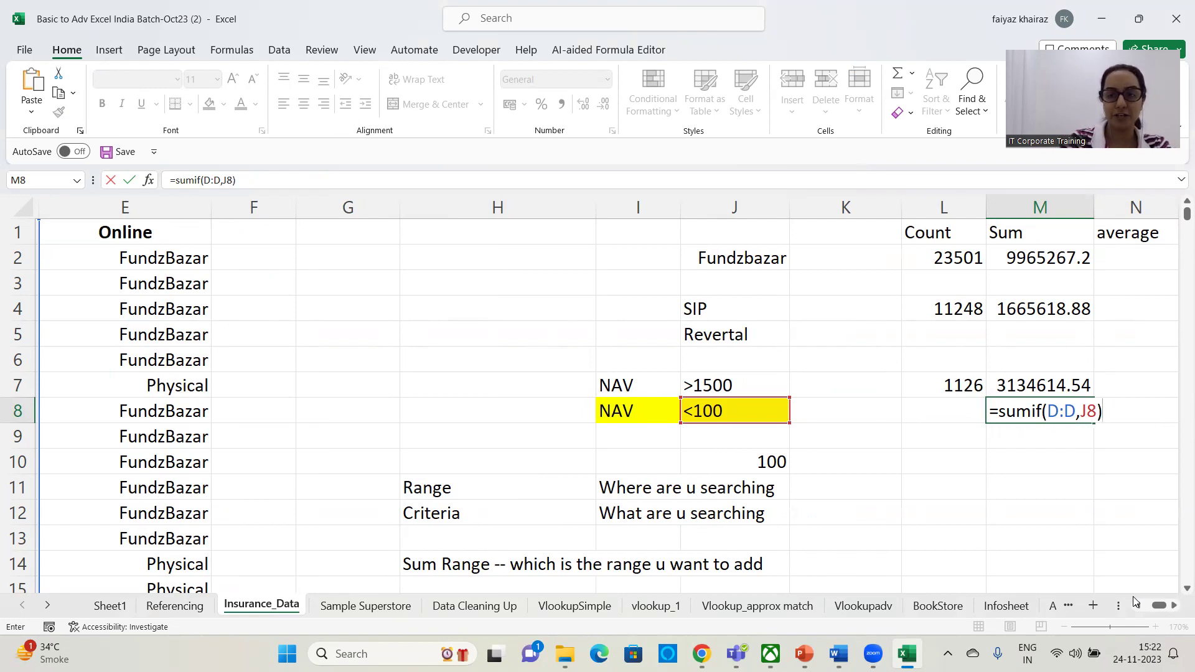
key("Return")
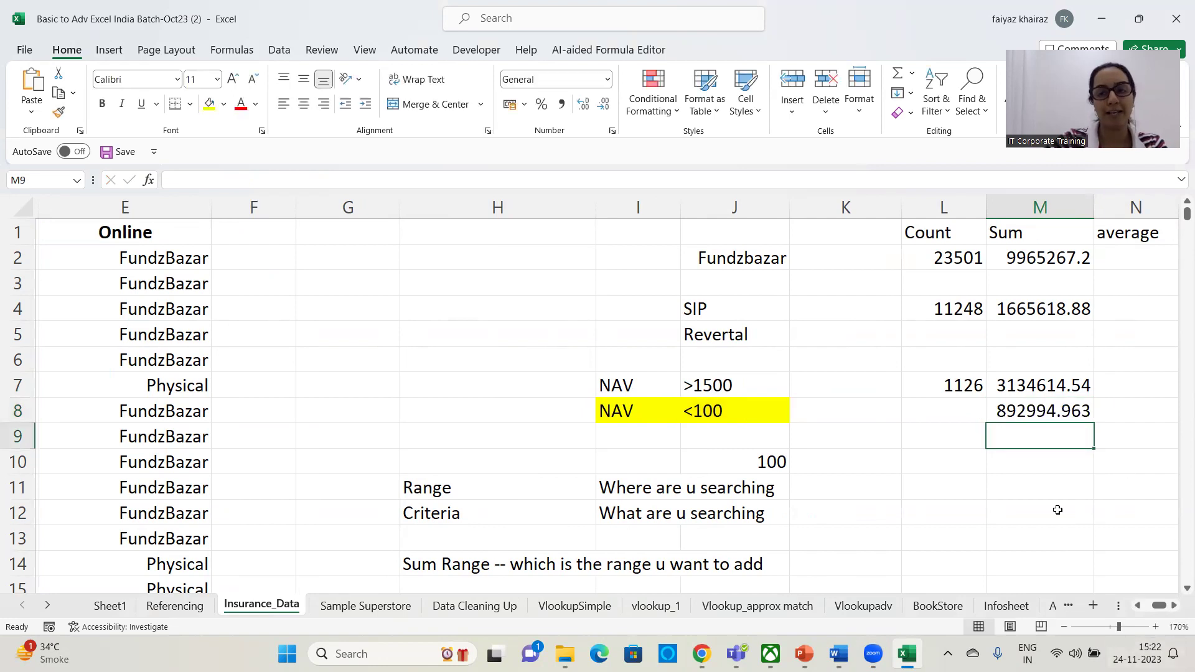
Review the complete SUMIF formula in M8, and exit the cell edit.
left_click(1044, 414)
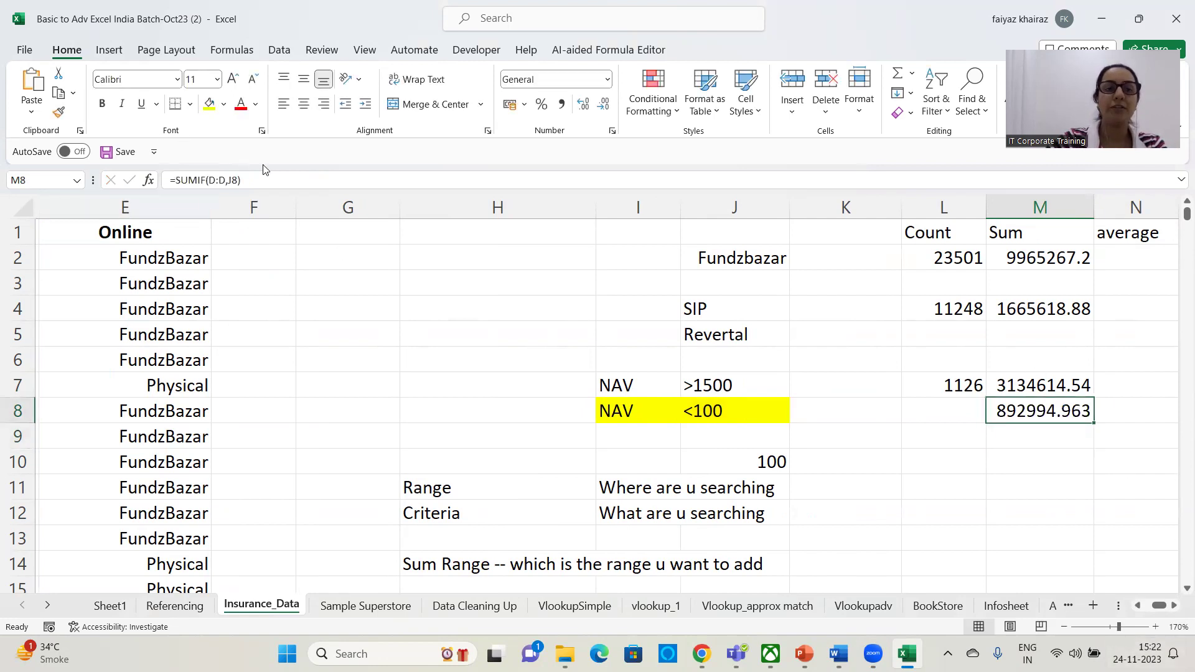
left_click(248, 179)
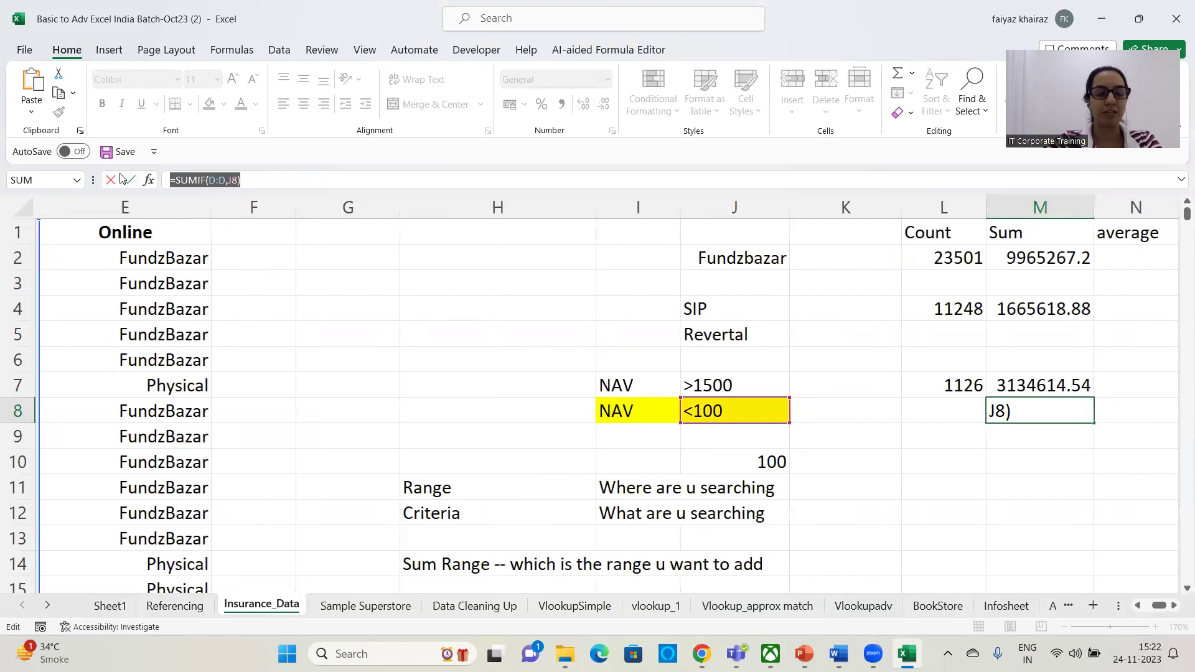
key("ctrl+Return")
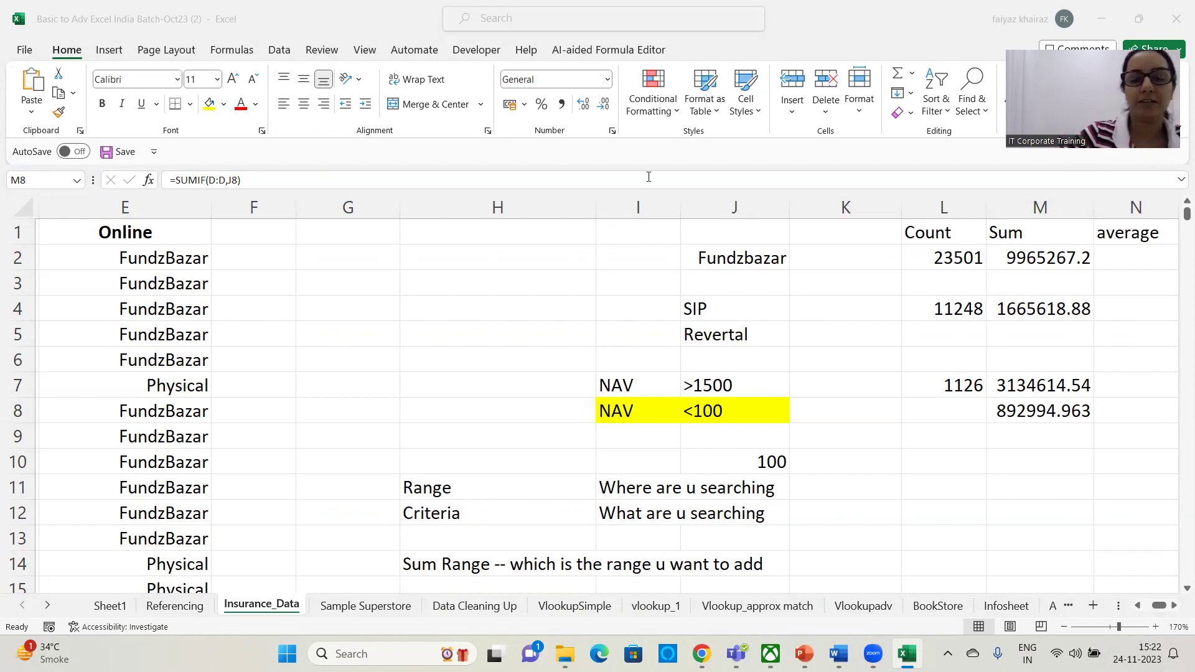
left_click(1049, 416)
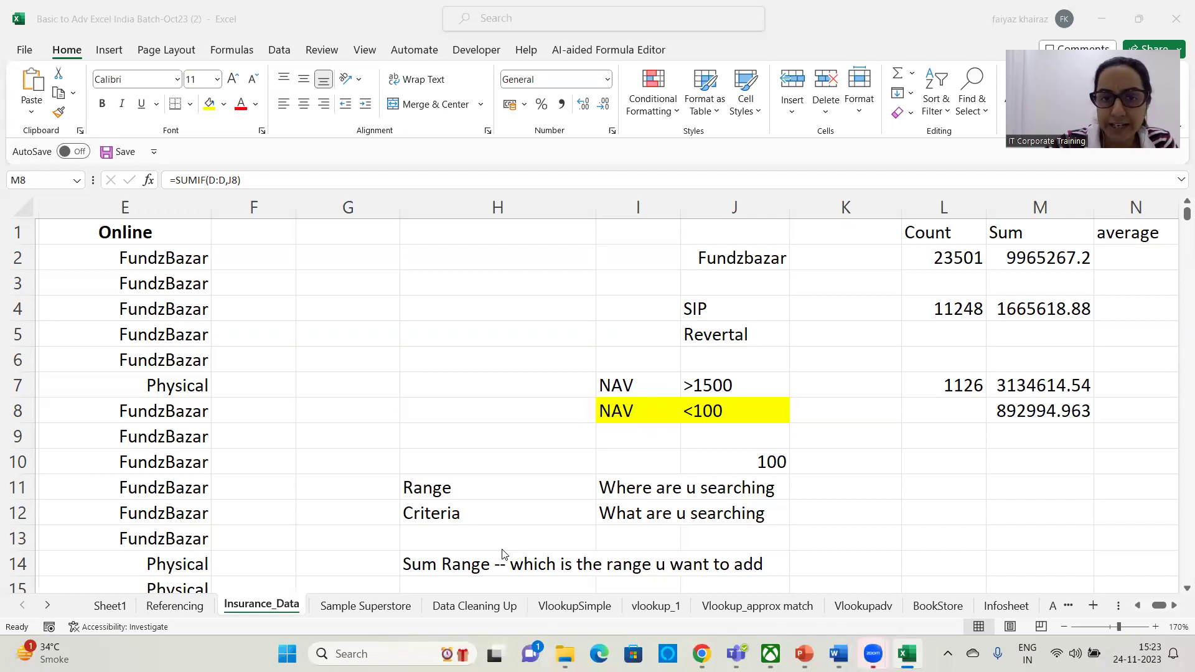
left_click(1157, 610)
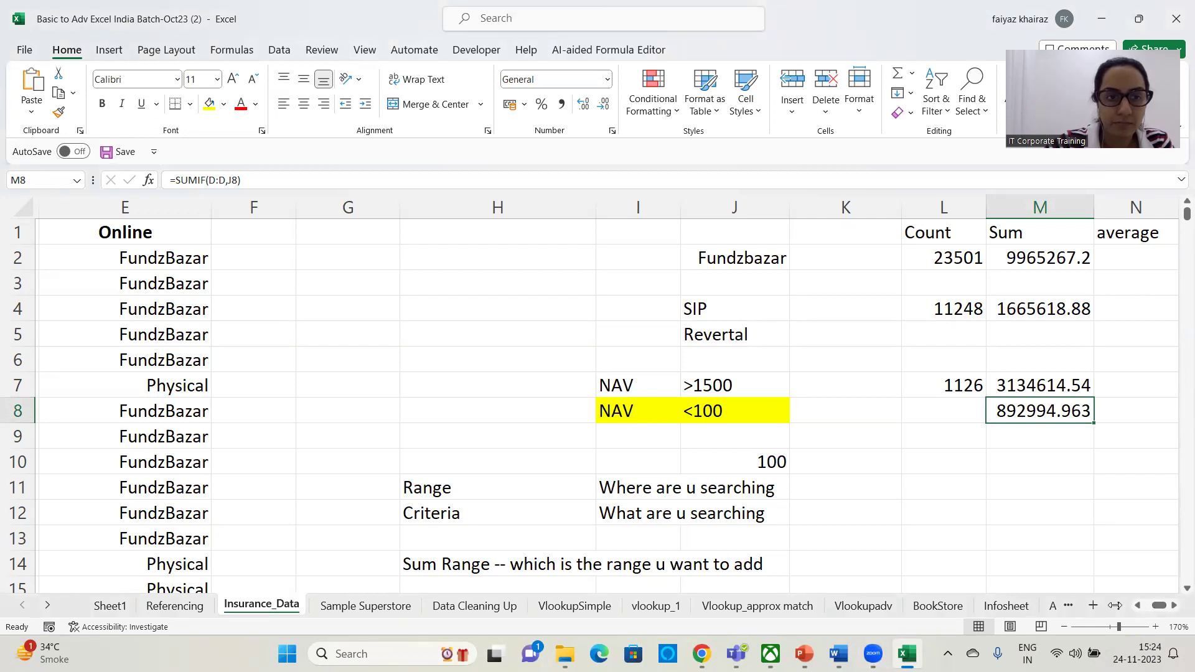
mouse_move(1159, 607)
left_mouse_down()
mouse_move(1137, 610)
mouse_move(1179, 610)
left_mouse_up()
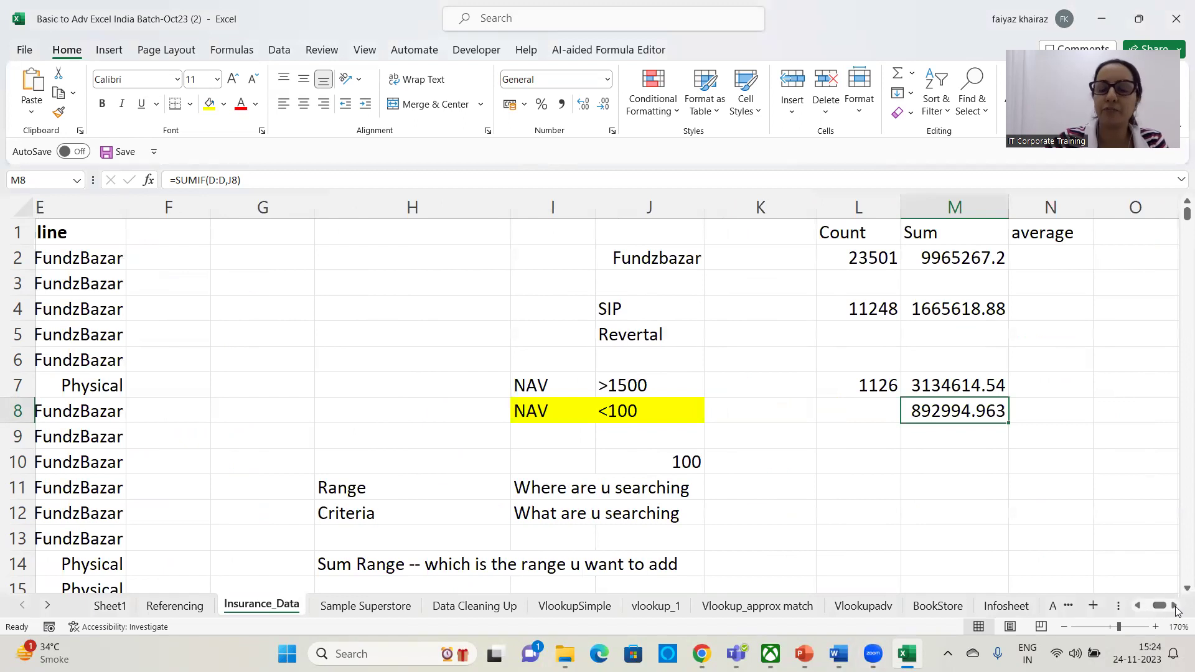
left_click(930, 516)
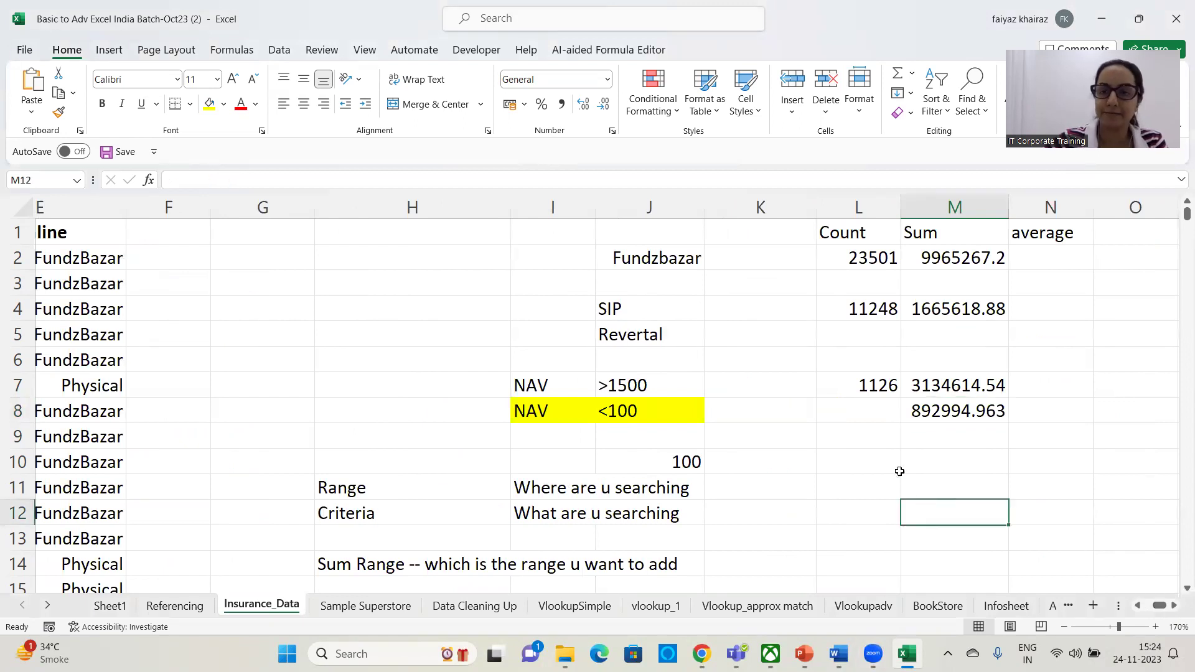
left_click(649, 443)
left_click(650, 411)
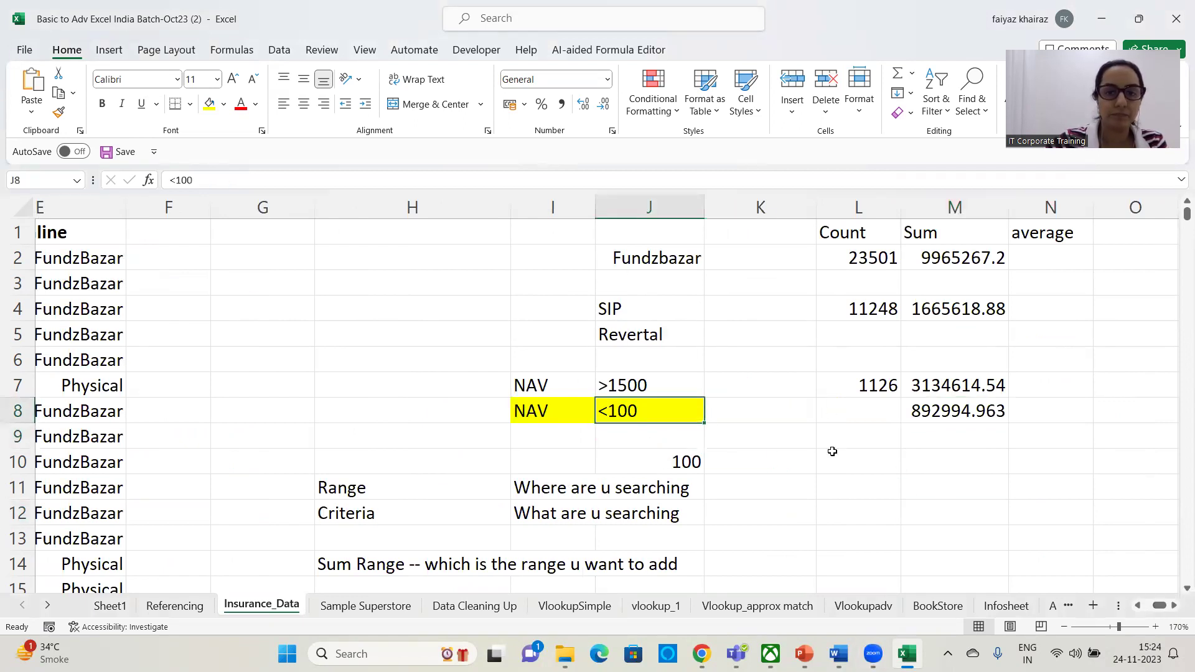
left_click(833, 452)
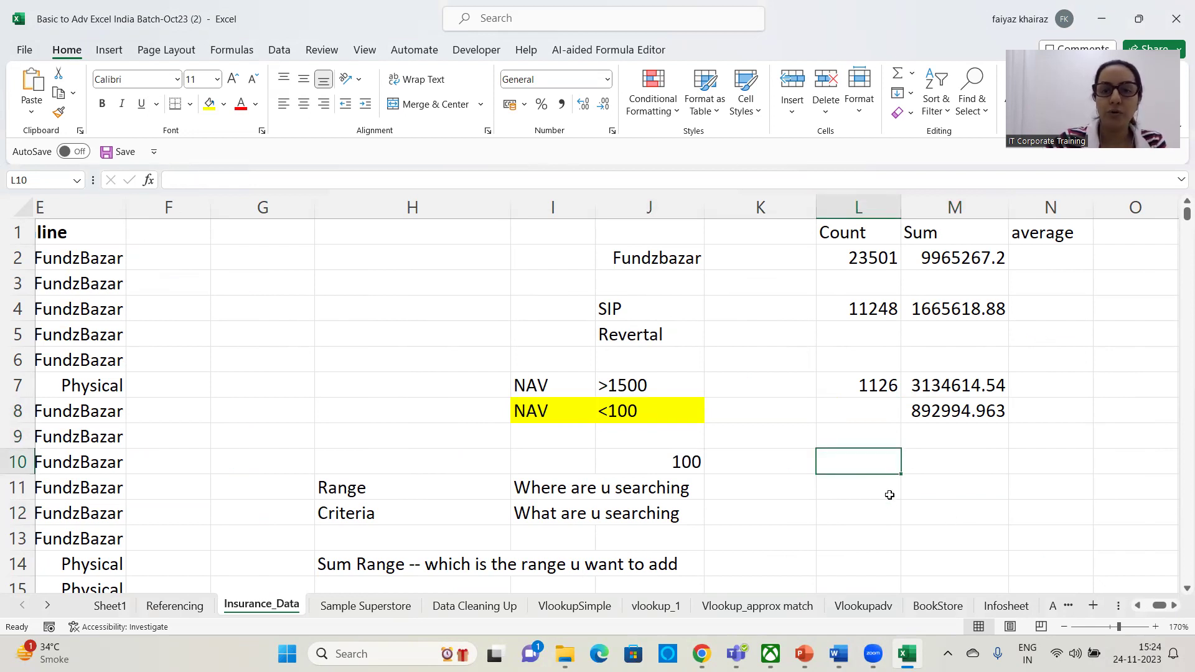
Enter the note "Average Range - Which is the range u would to perform an average on" in H16.
scroll(401, 526, "down", 3)
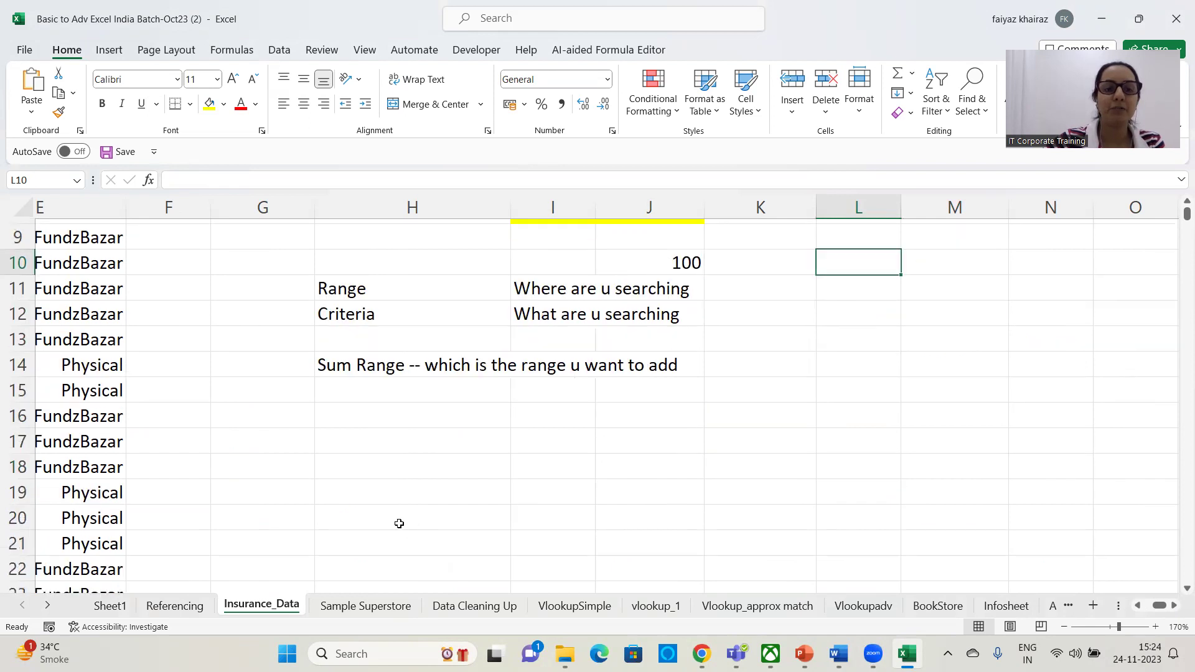
scroll(399, 524, "down", 2)
left_click(354, 305)
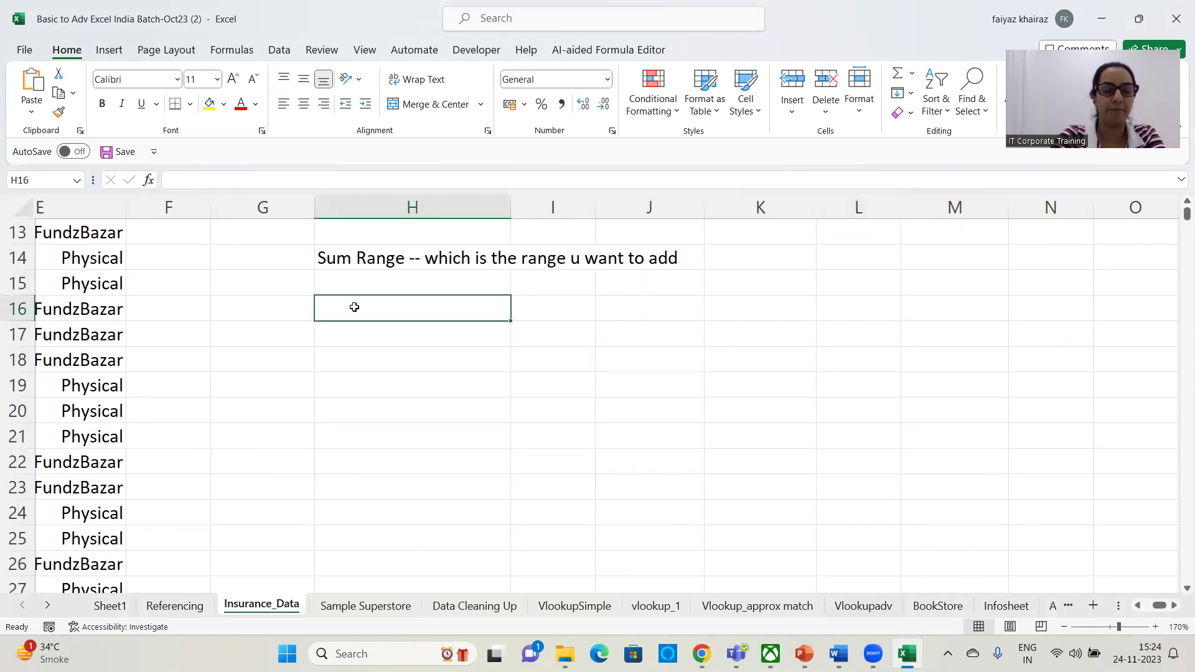
type("Average Range - ")
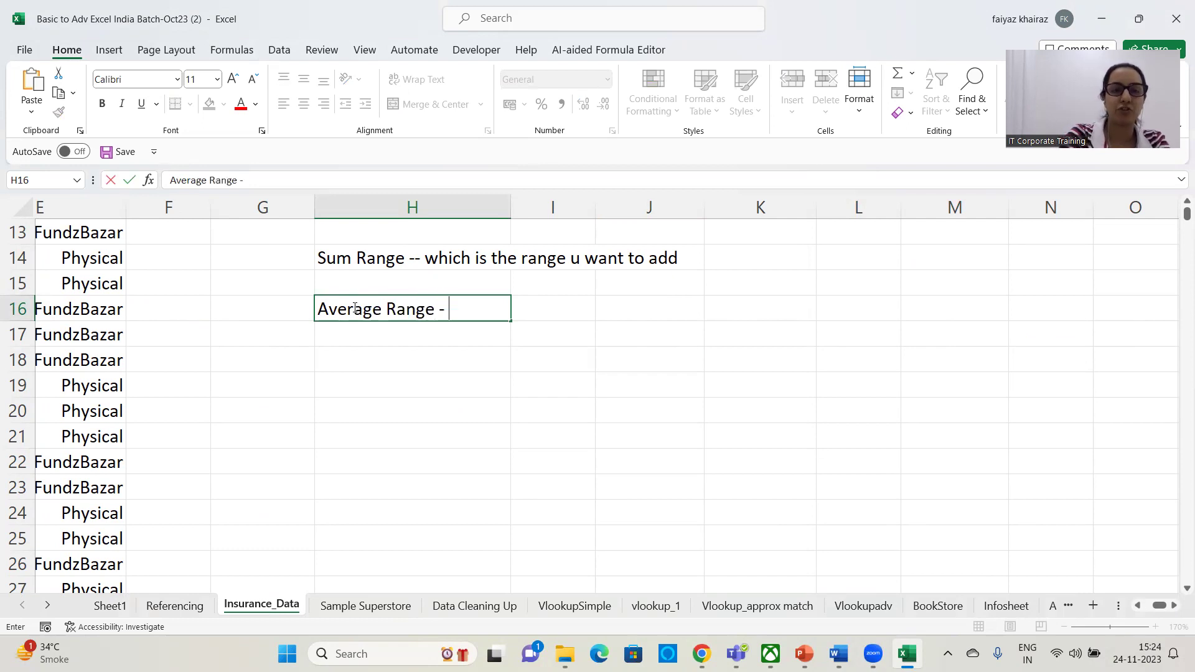
type("Which is the range u would to perform an average on")
key("Return")
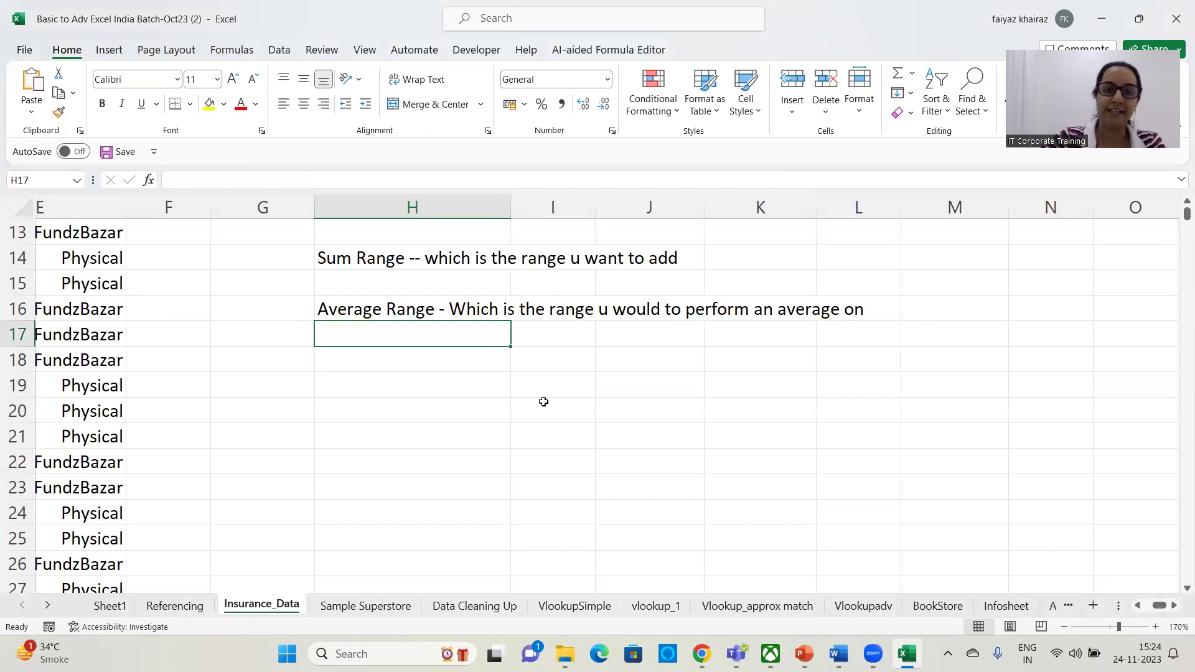
Widen the Sum column M and the average column N, with N2 selected.
scroll(544, 401, "up", 4)
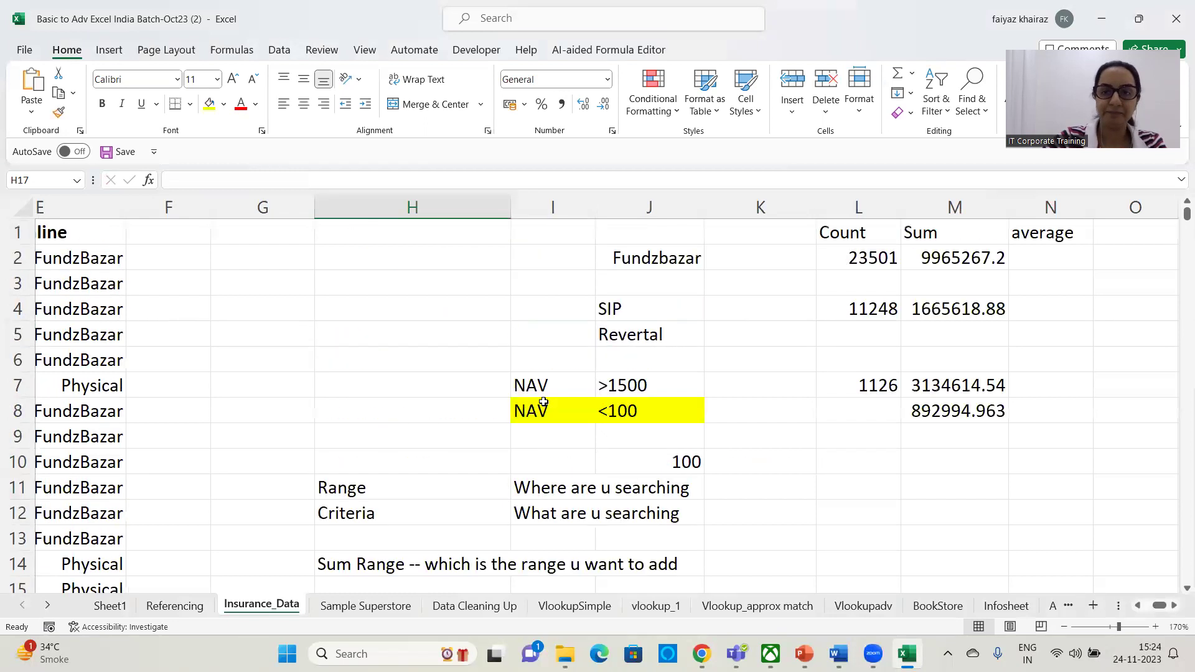
left_click(1174, 606)
left_click(1175, 606)
left_click(1174, 605)
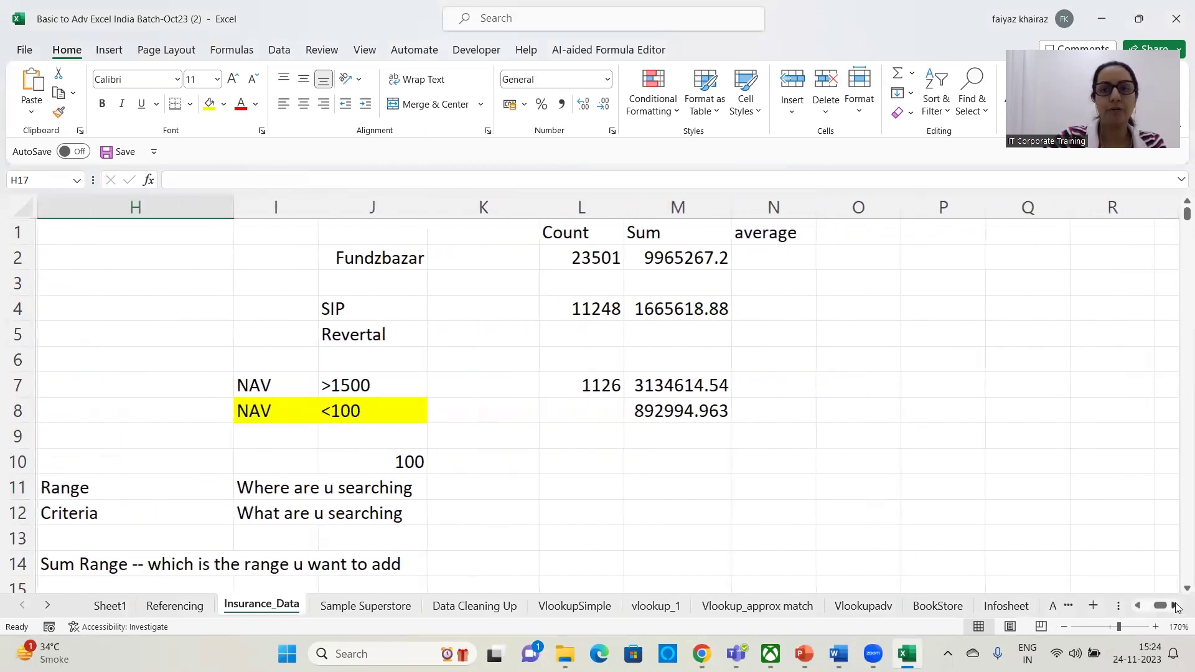
left_click(1175, 605)
left_click(568, 257)
left_click_drag(532, 206, 561, 206)
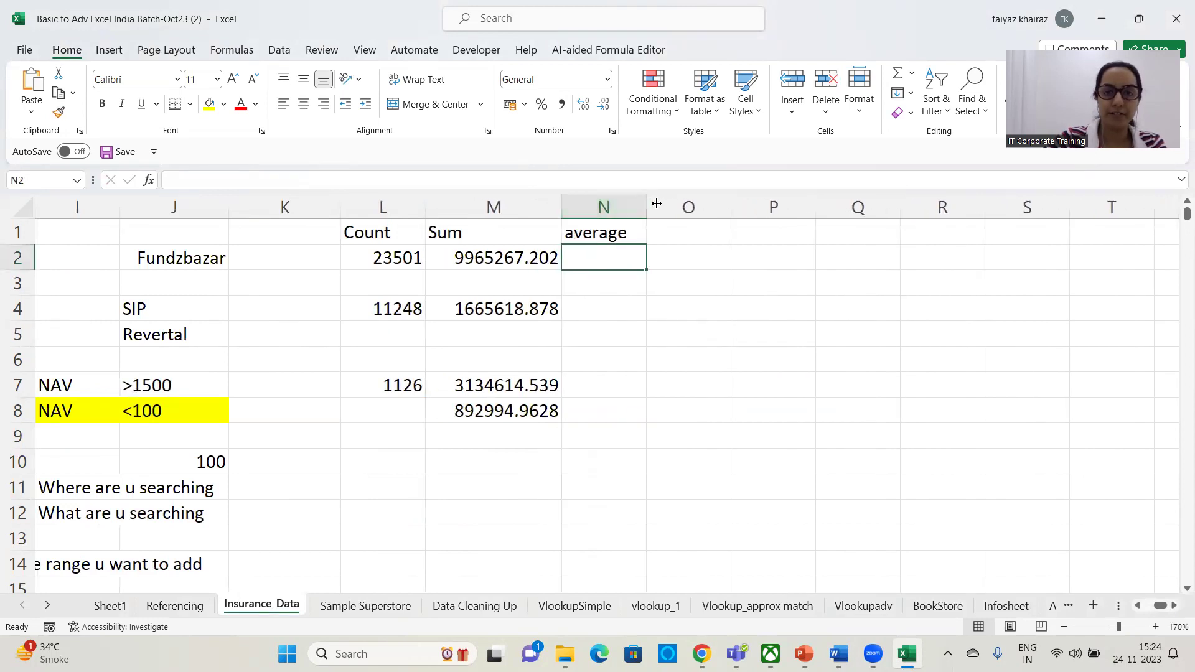
left_click_drag(657, 204, 675, 205)
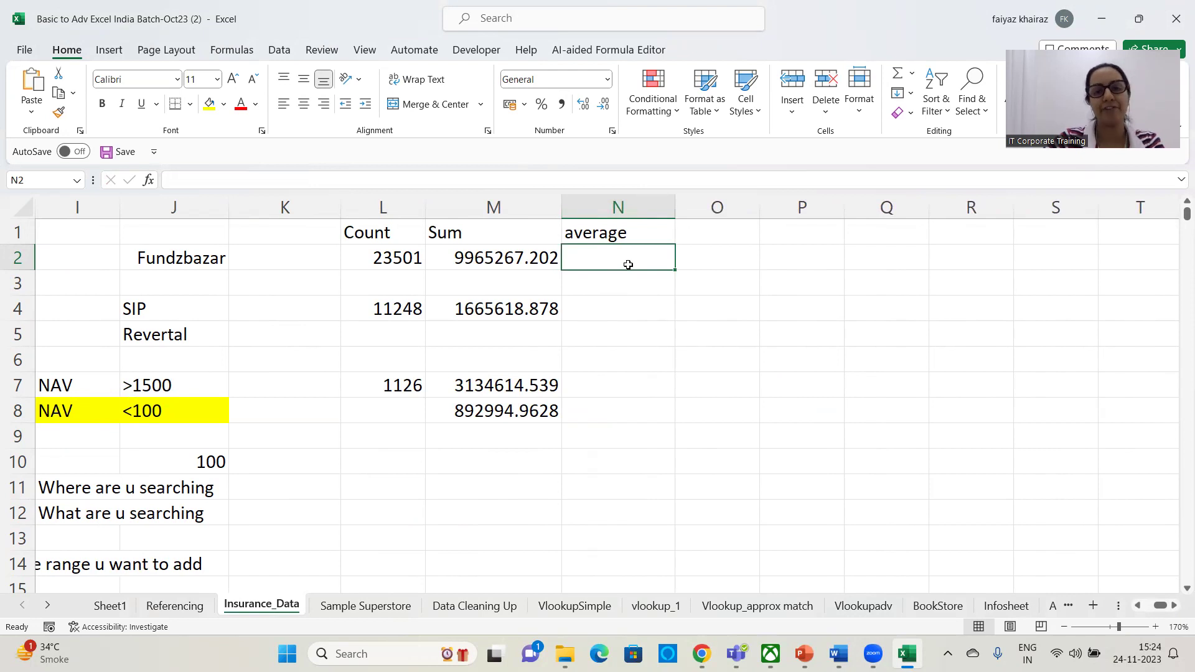
Start an AVERAGEIF formula in N2 with the Online column E as range and the Fundzbazar cell J2 as criteria.
left_click(217, 258)
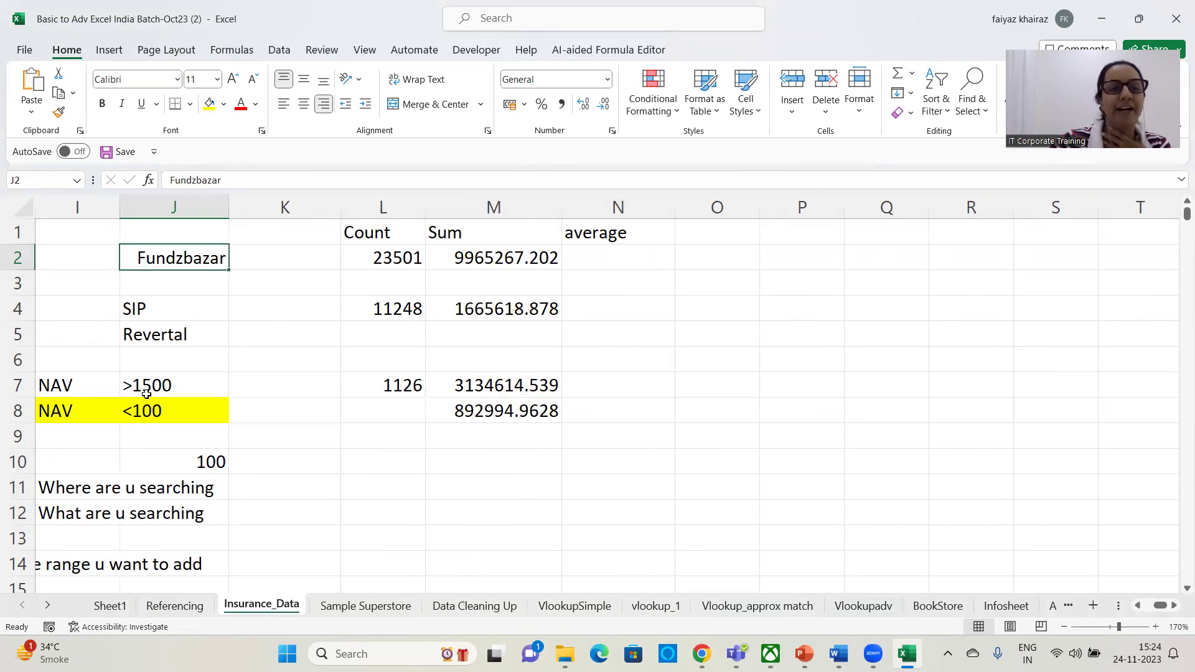
left_click(614, 263)
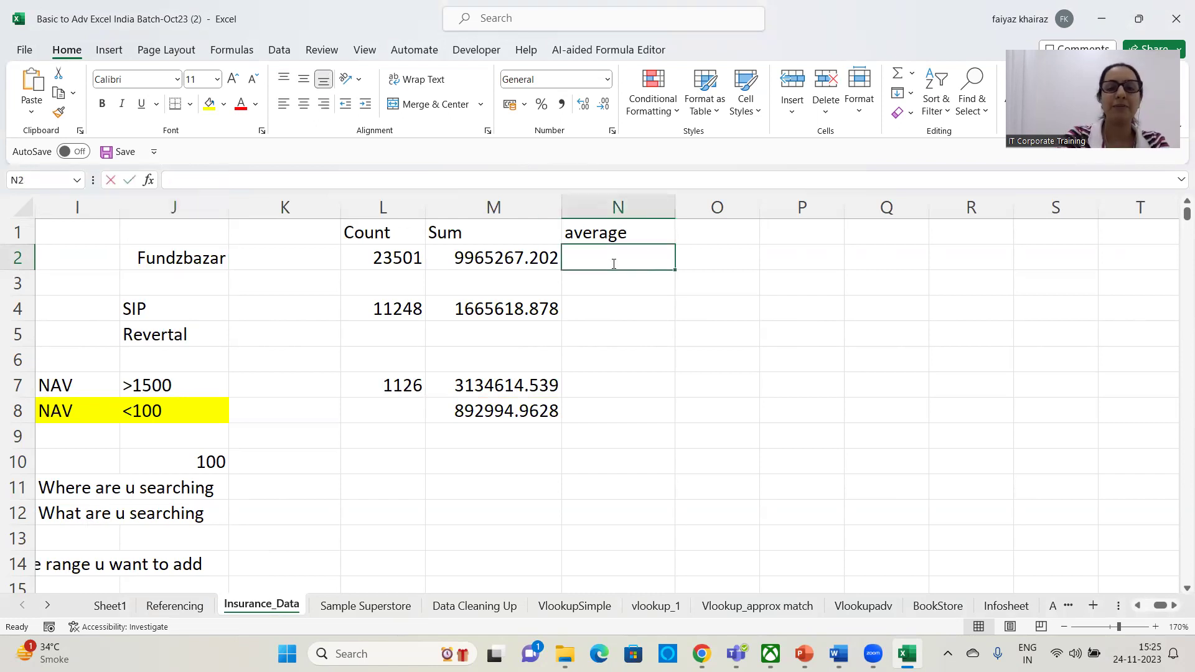
type("=averageif")
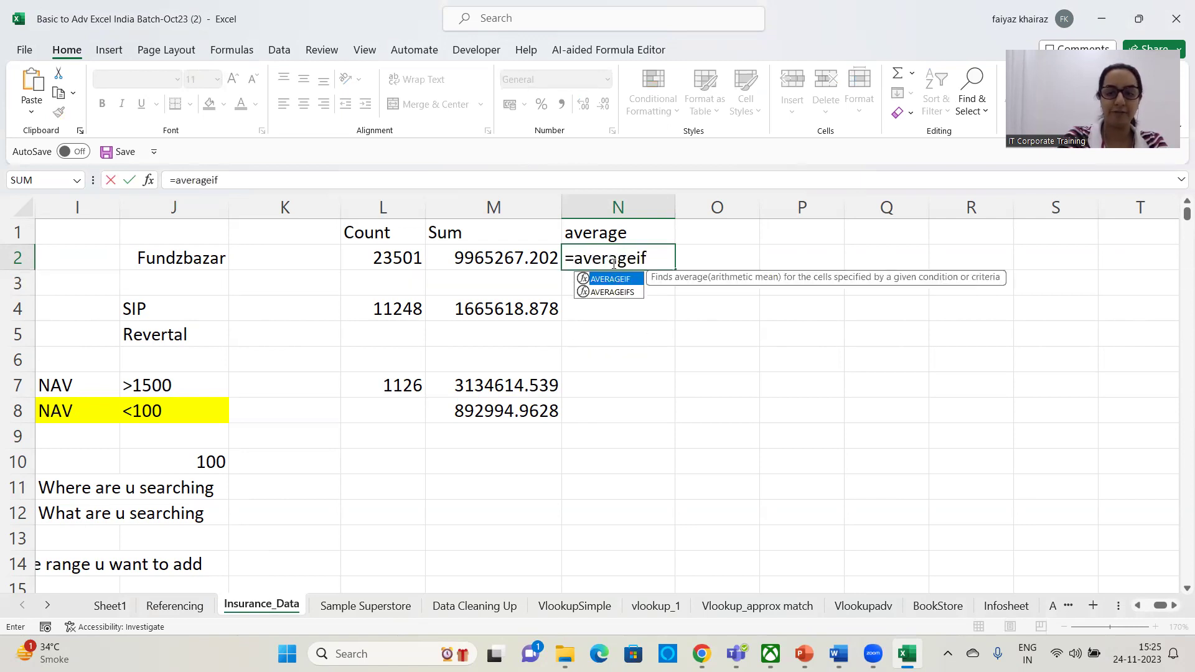
type("(")
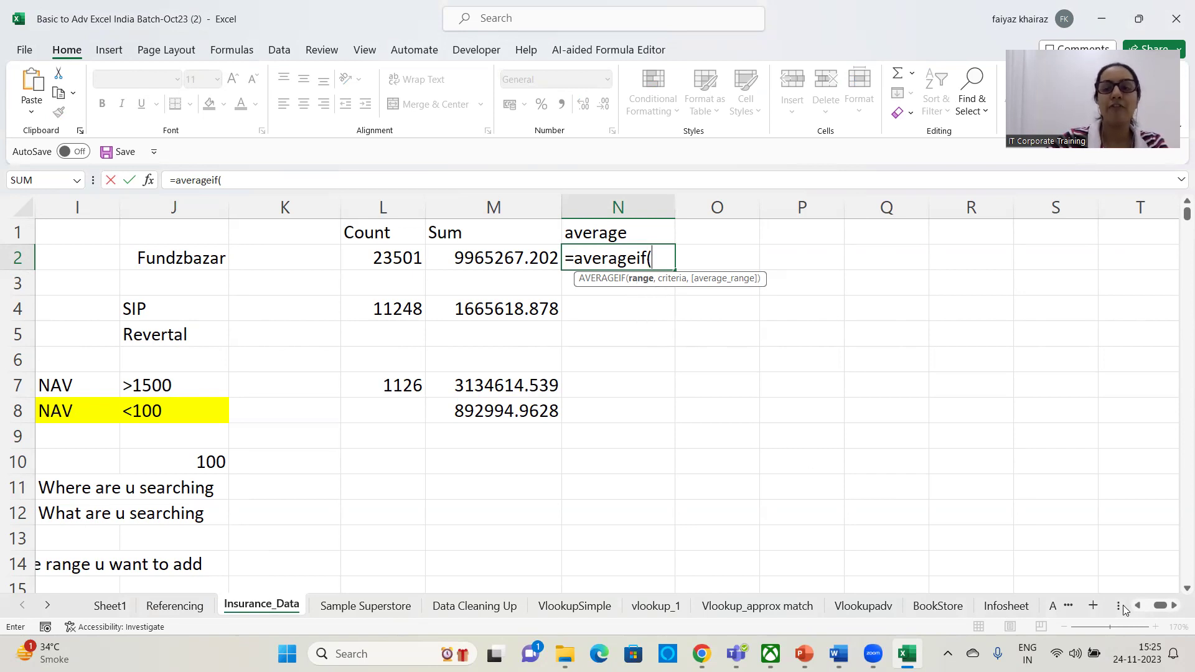
left_click_drag(1163, 607, 1123, 610)
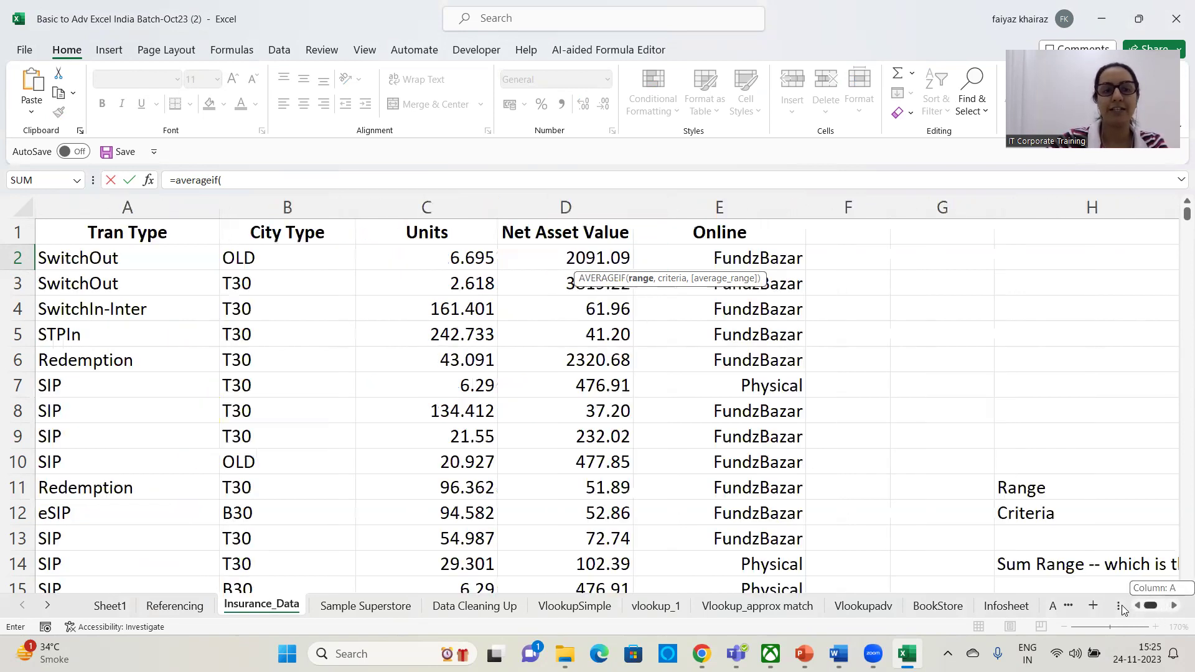
left_click(754, 202)
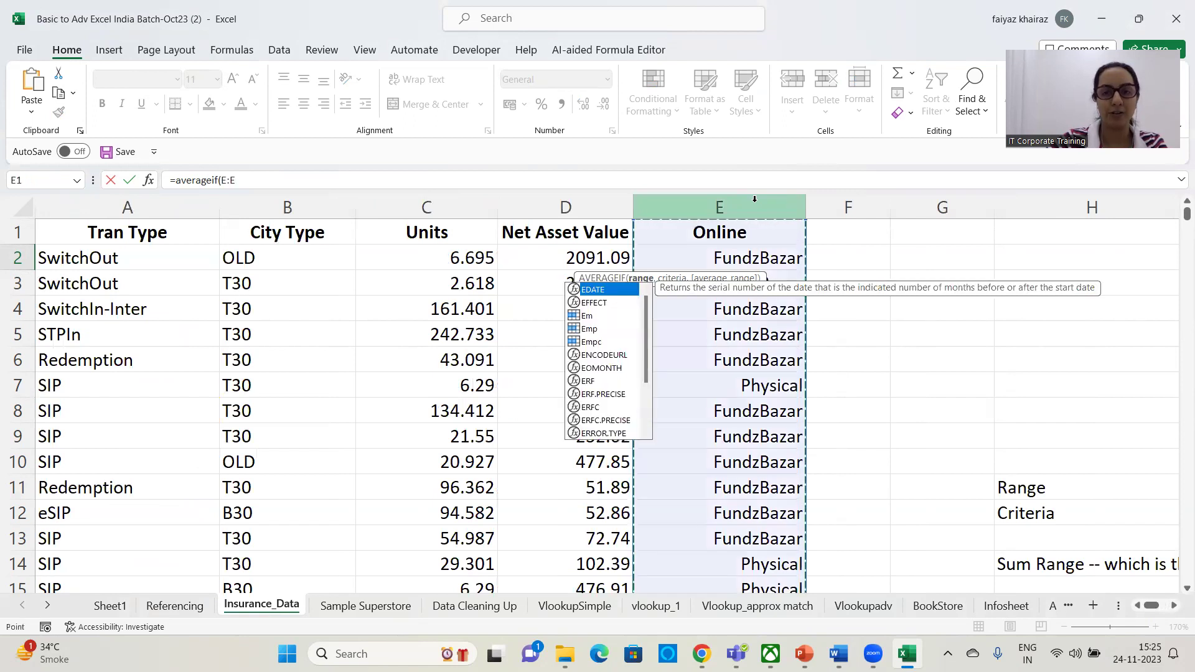
type(",")
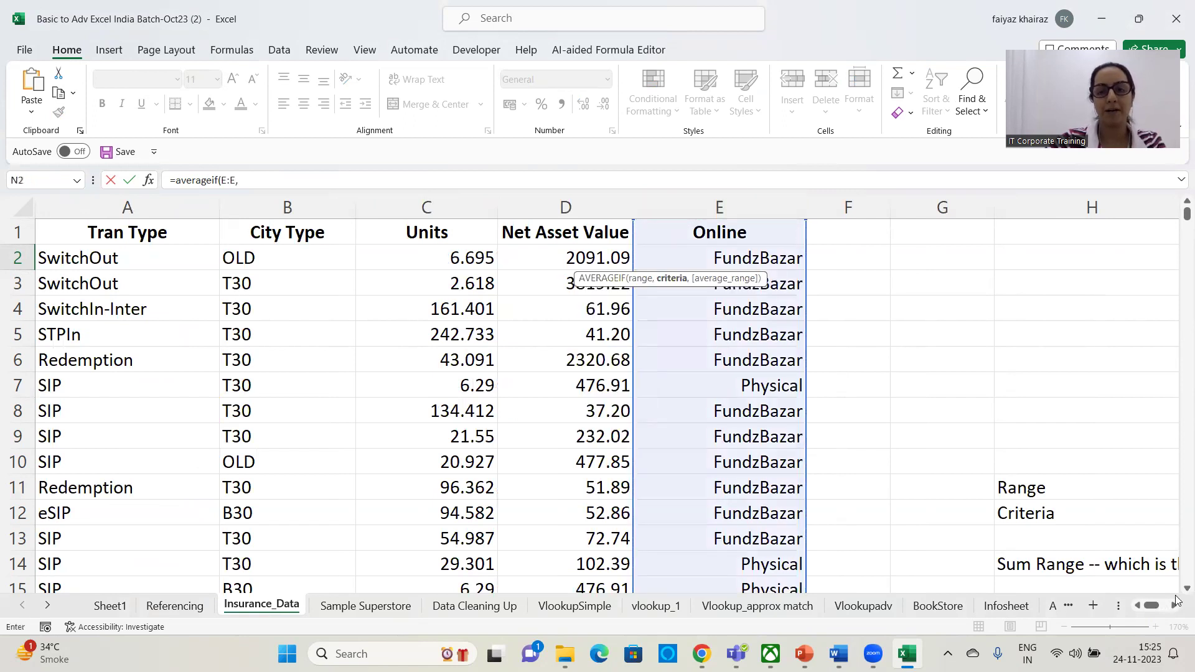
left_click_drag(1159, 609, 1170, 610)
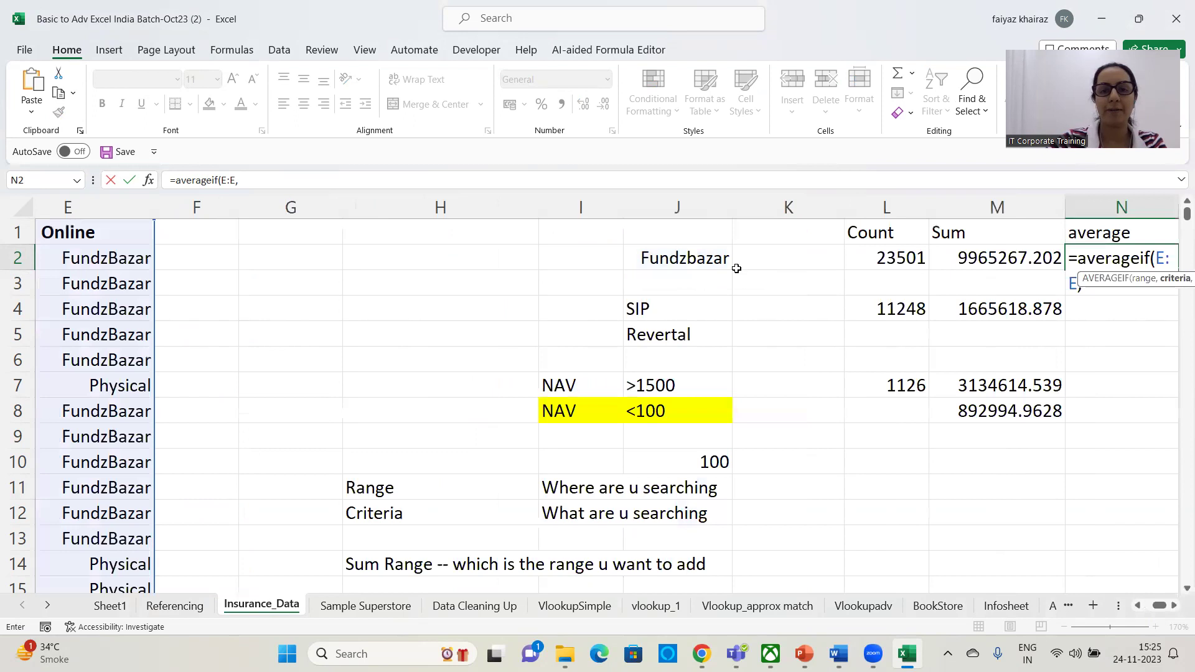
left_click(715, 260)
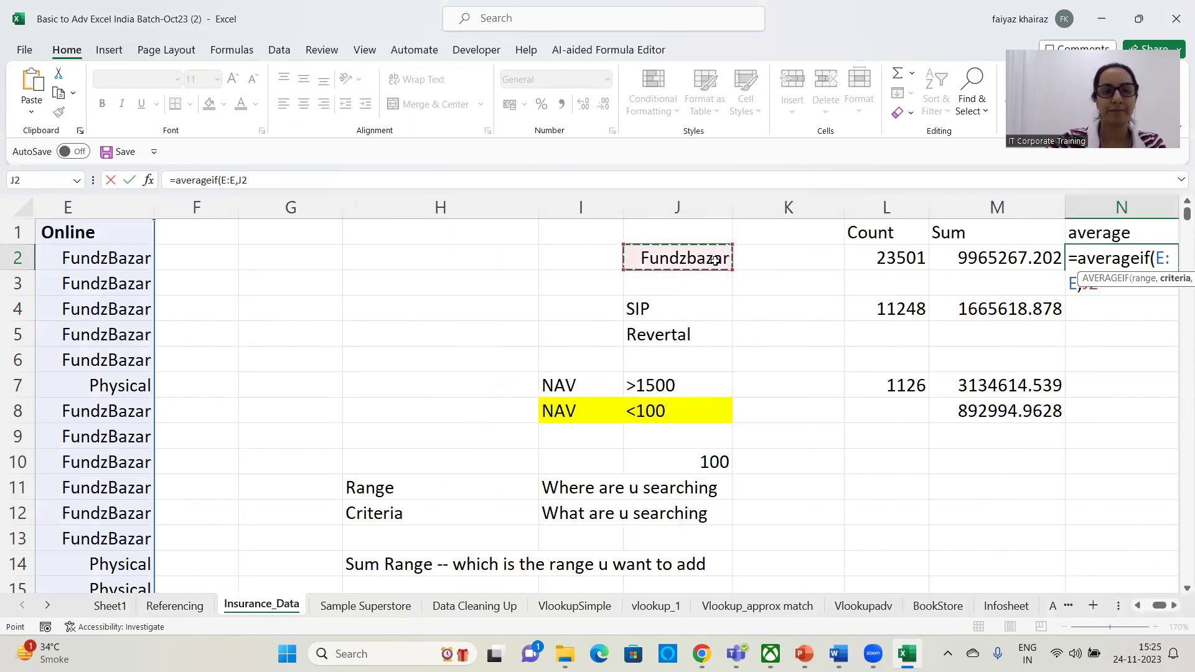
type(",")
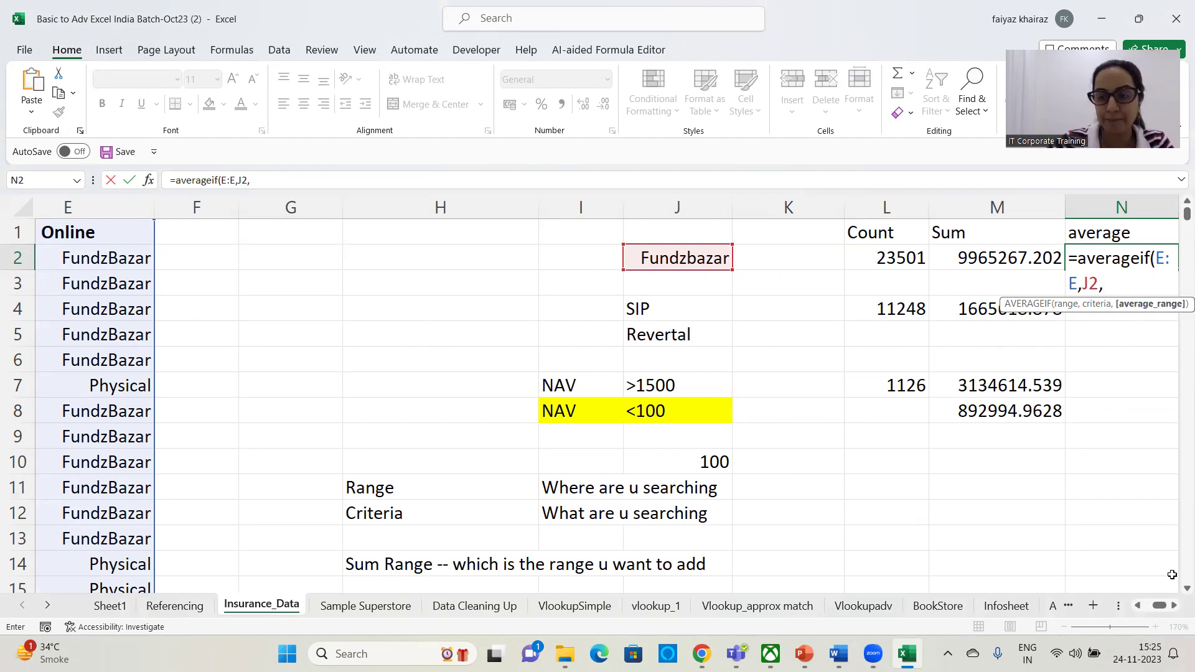
Set the Net Asset Value column D as the average range of the AVERAGEIF formula in N2.
left_click_drag(1148, 611, 1143, 610)
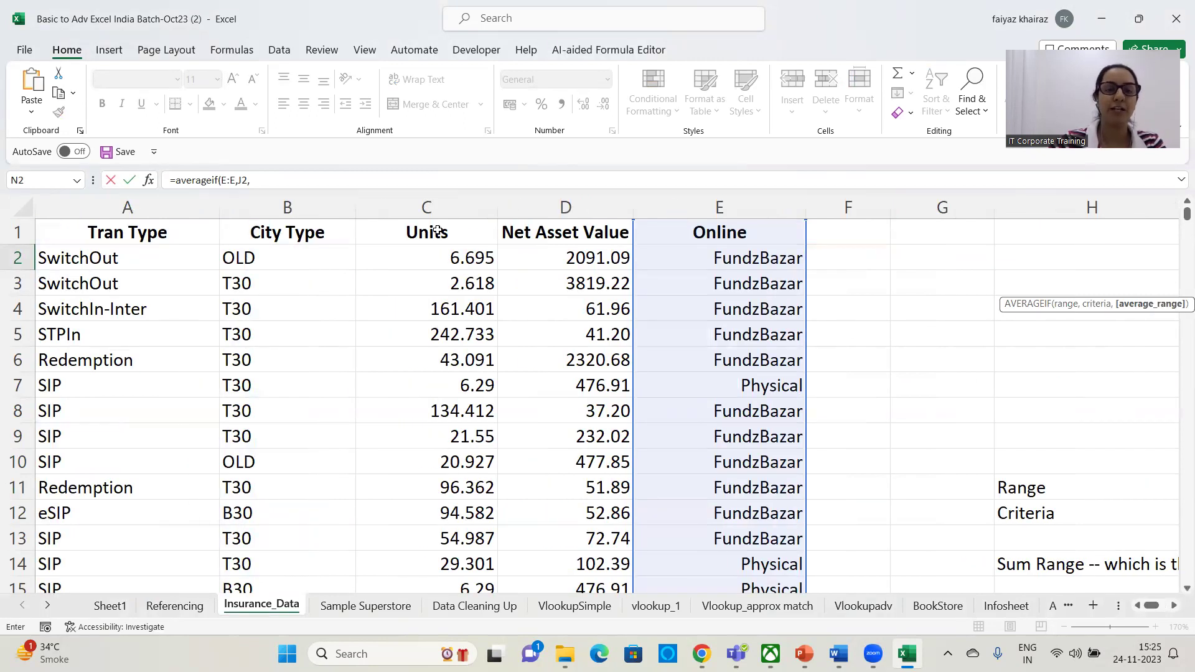
left_click(443, 198)
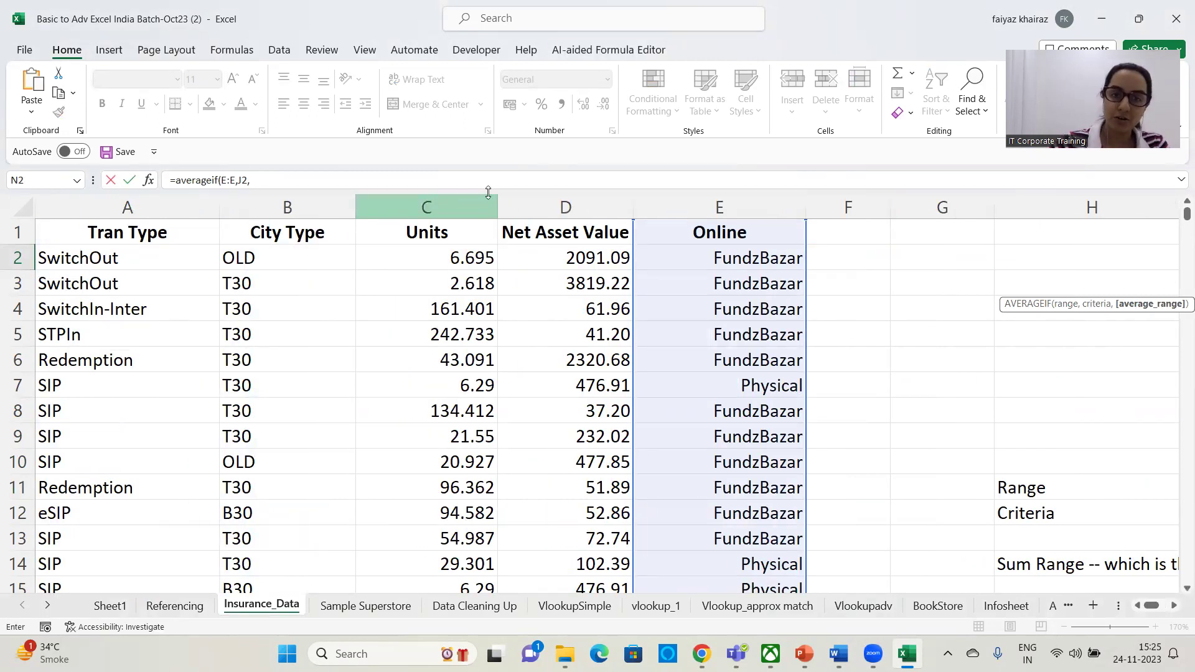
left_click(571, 200)
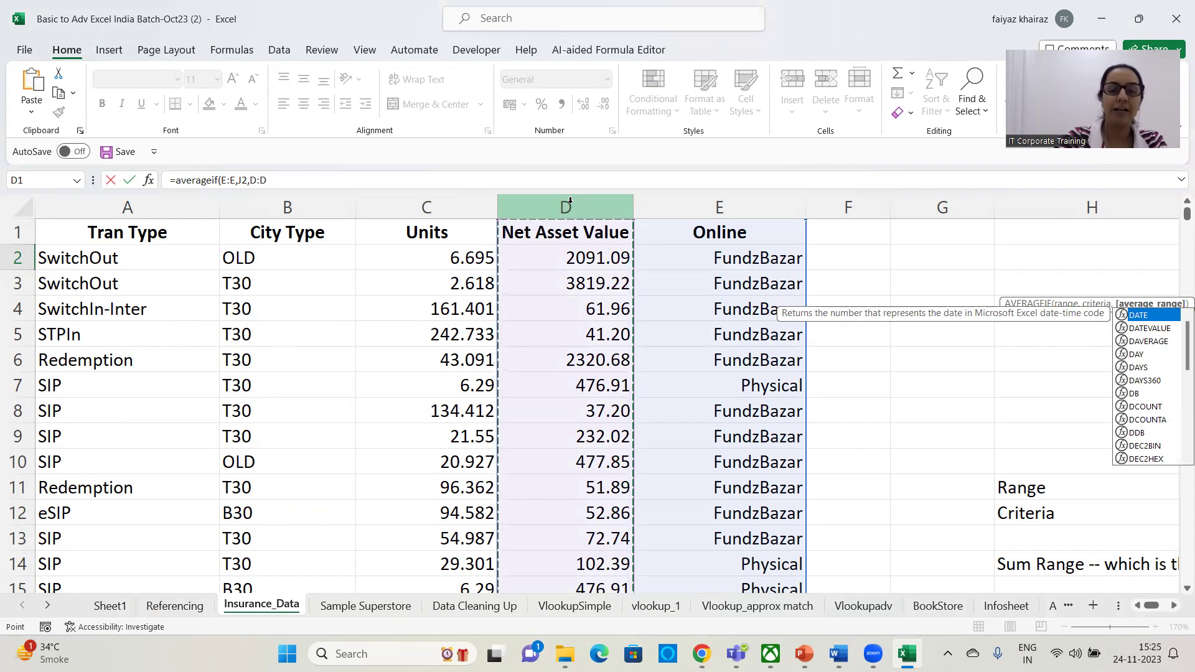
Complete the Fundzbazar average formula in N2 as =AVERAGEIF(E:E,J2,D:D).
type(")")
key("Return")
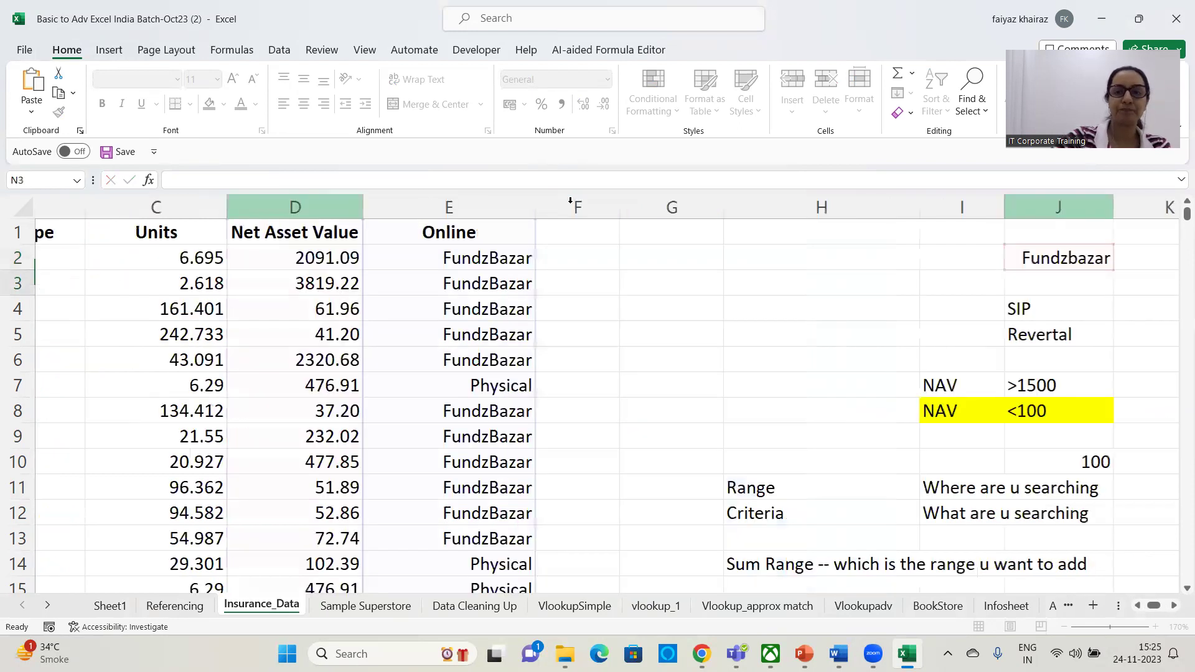
left_click(979, 257)
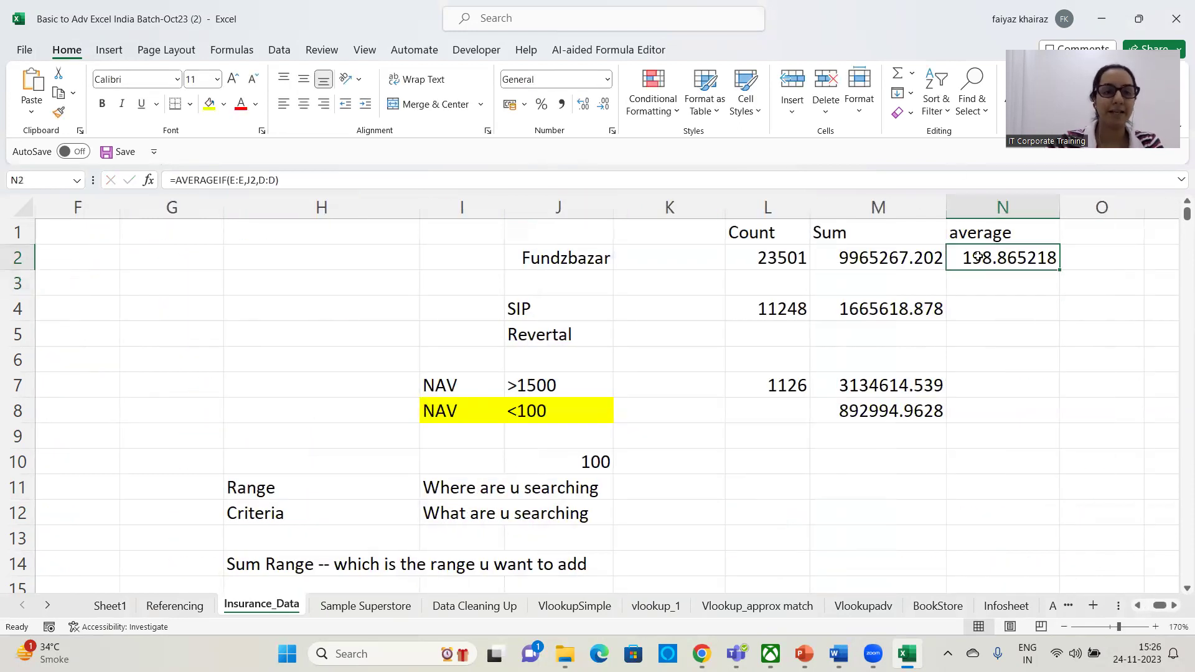
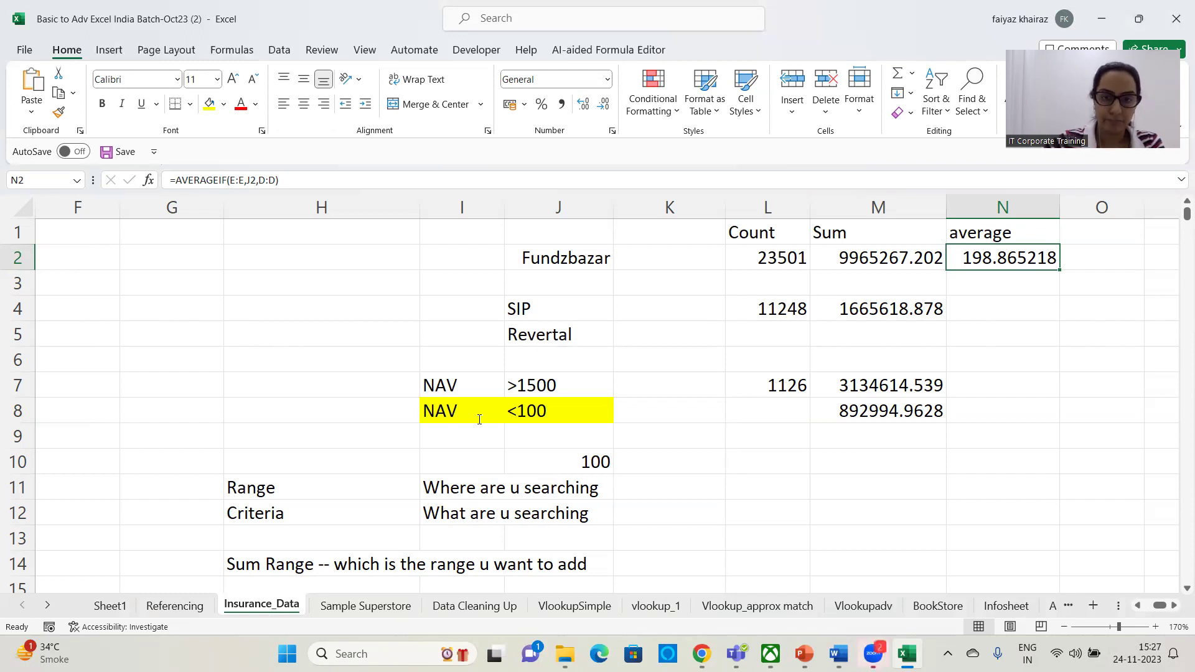
Start an AVERAGEIF formula in N4 for the SIP average, using the Tran Type column A:A as the range.
left_click(988, 310)
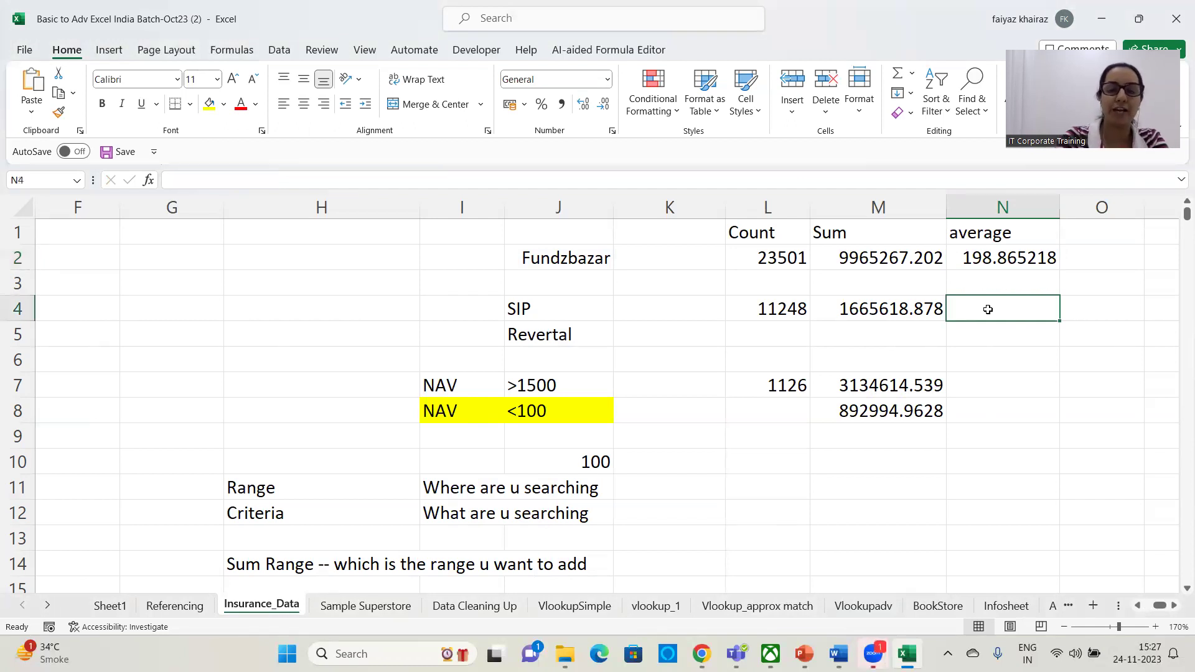
type("=")
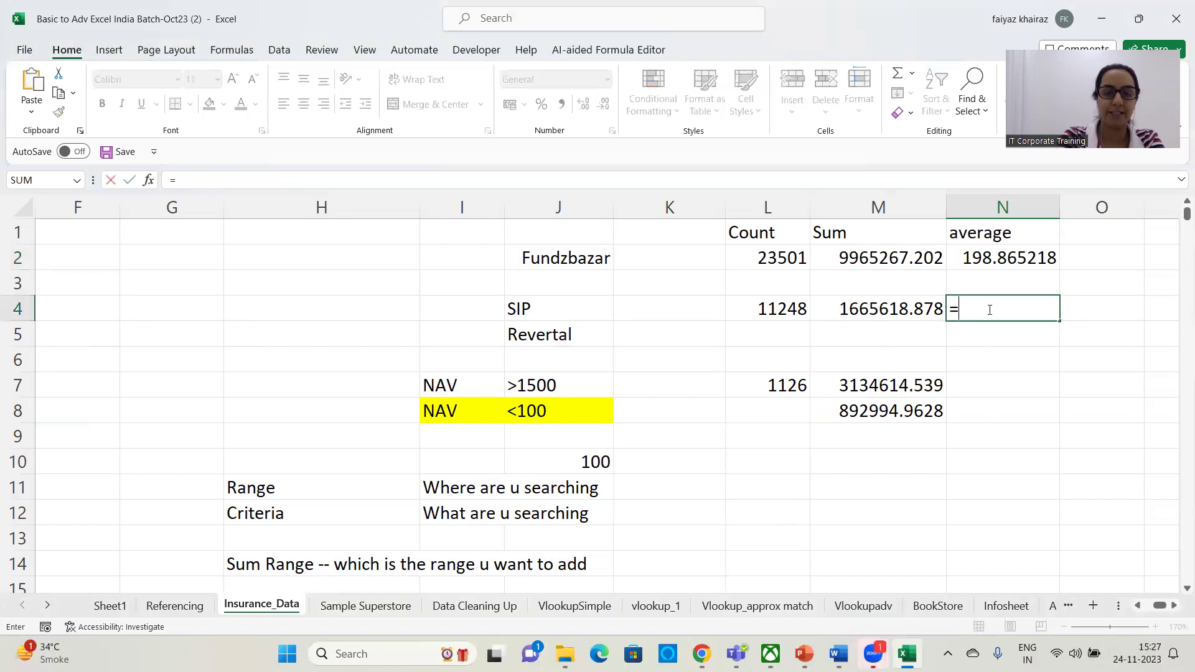
type("averga")
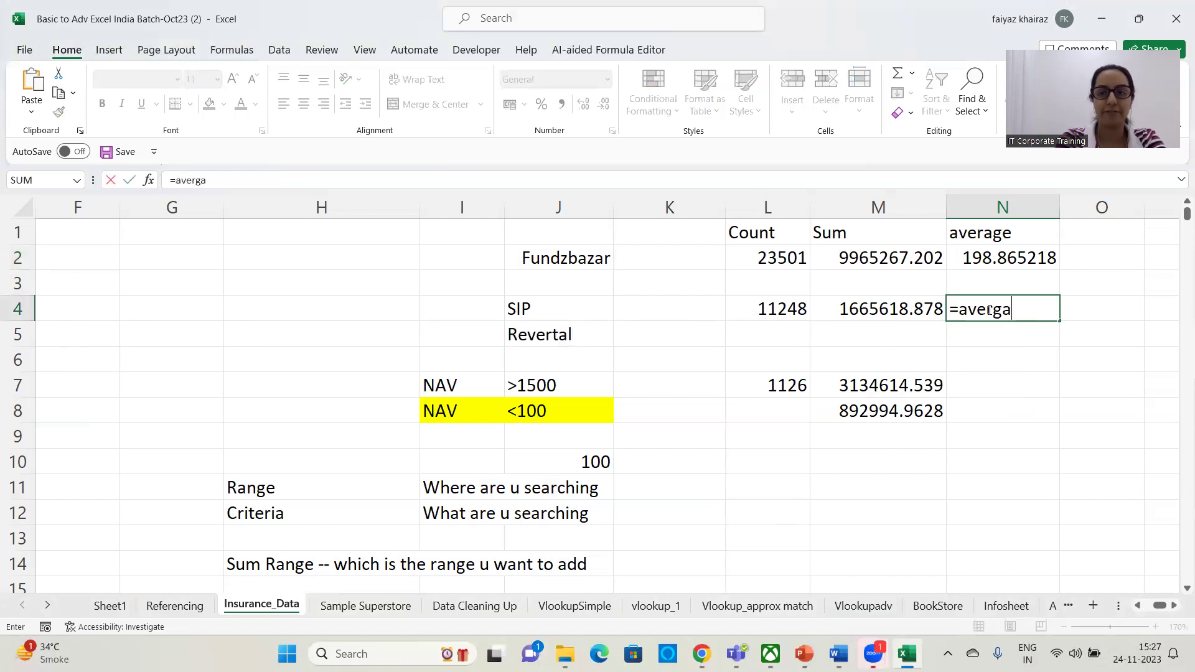
key("BackSpace")
key("BackSpace")
type("ageif(")
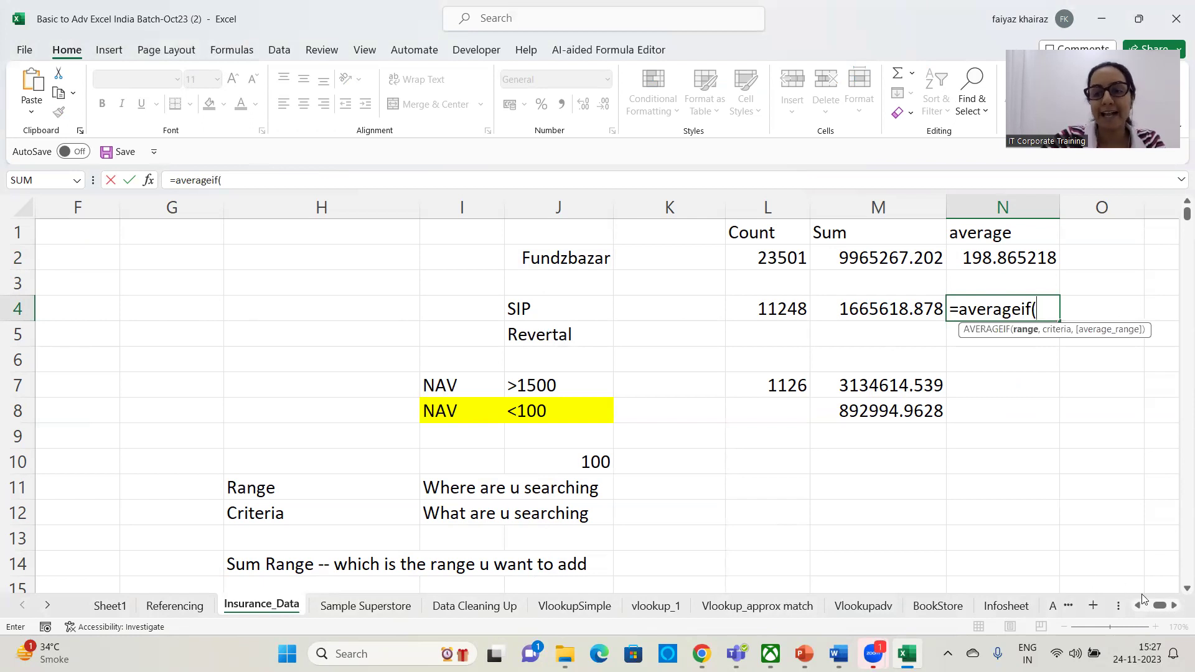
left_click_drag(1162, 606, 1142, 606)
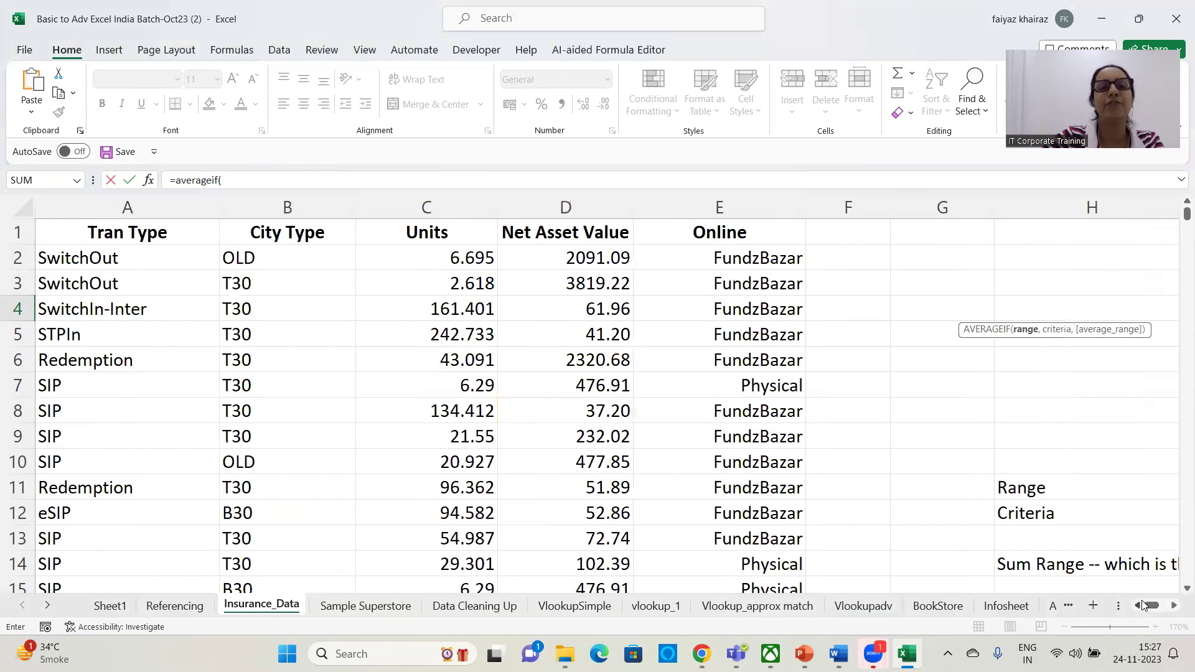
left_click(87, 204)
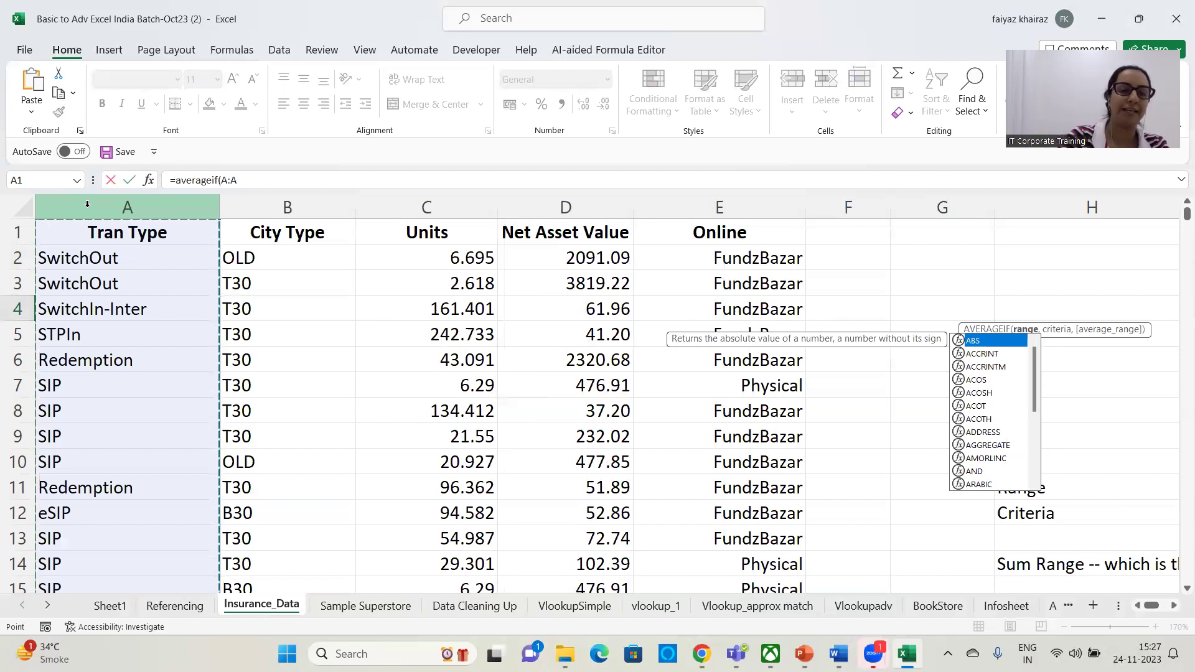
type(",")
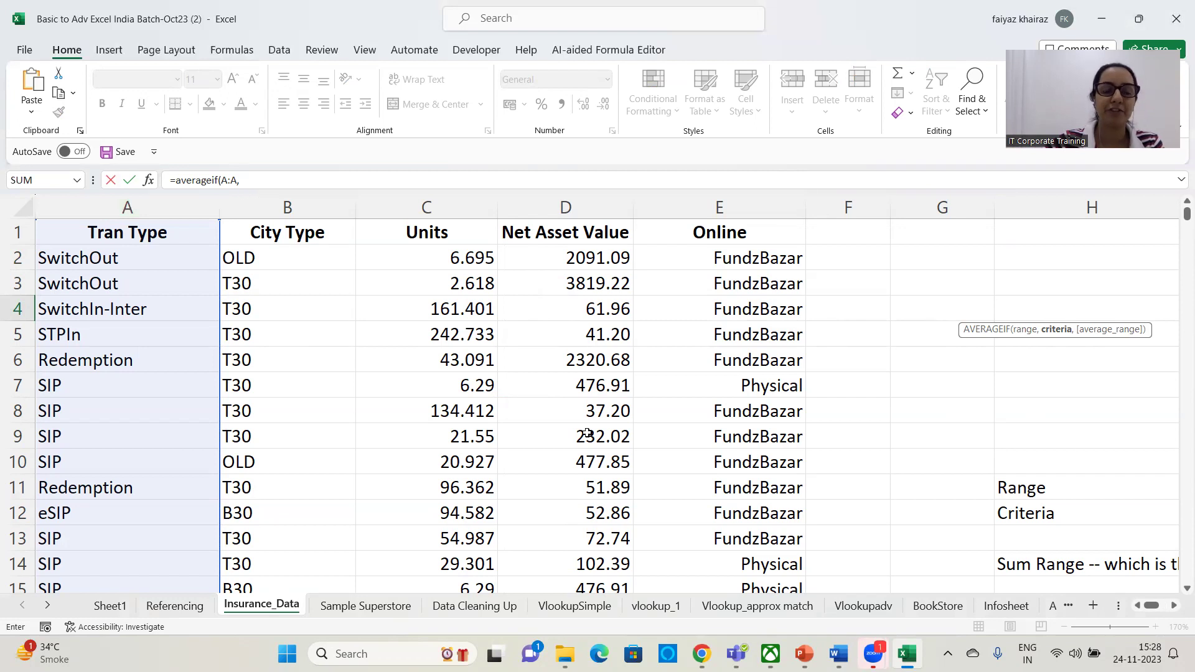
Complete the SIP formula with criteria cell J4 and the Net Asset Value column D:D as the average range.
left_click_drag(1155, 610, 1163, 610)
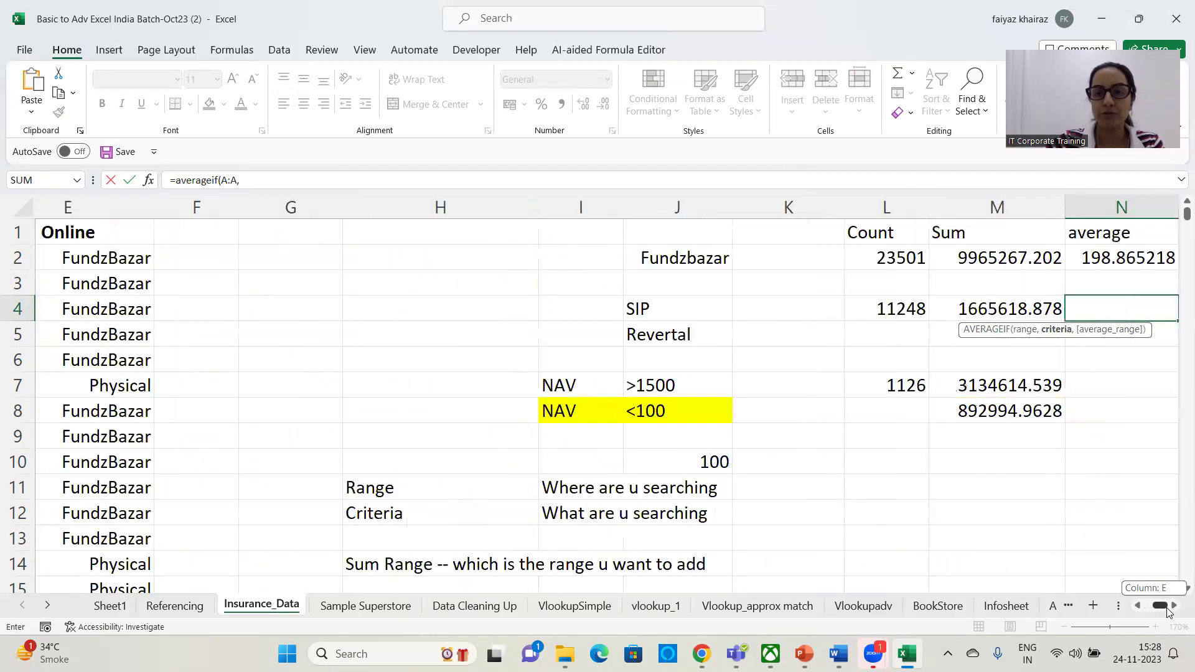
left_click(701, 313)
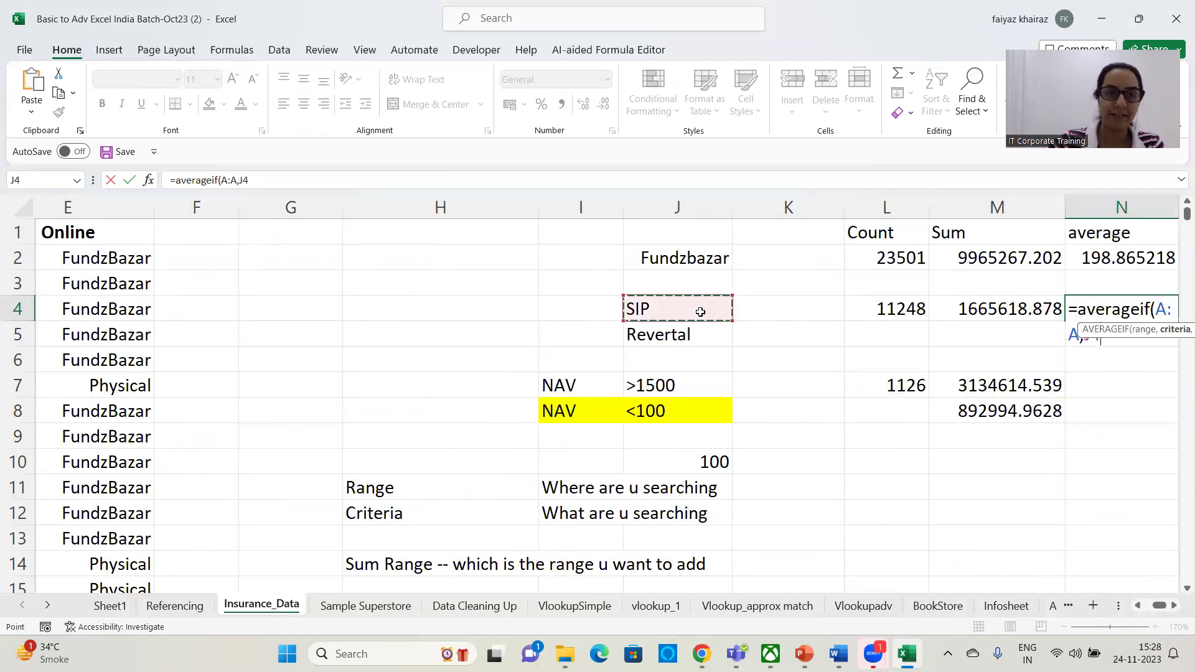
type(",")
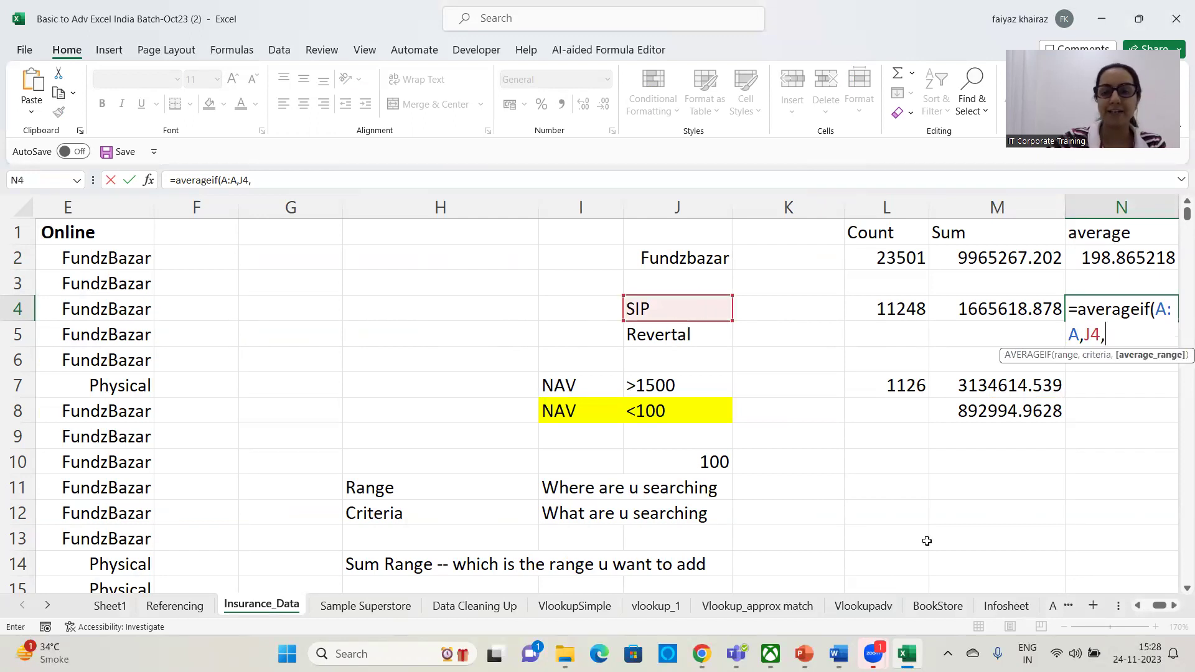
left_click_drag(1159, 606, 1150, 606)
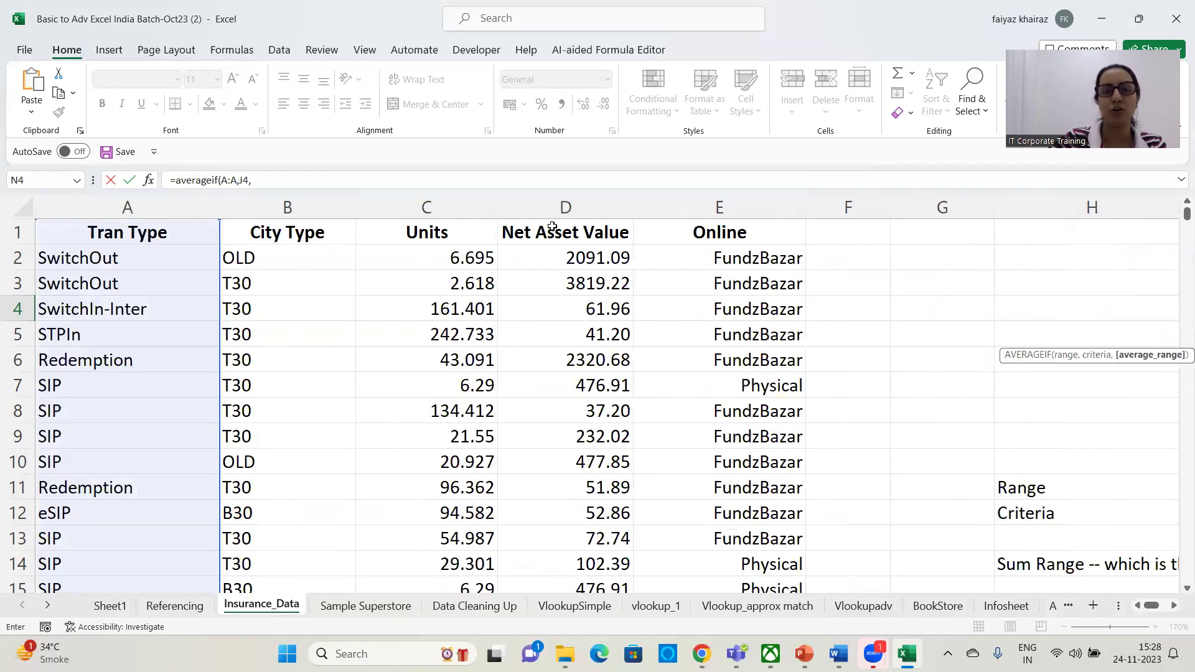
left_click(564, 201)
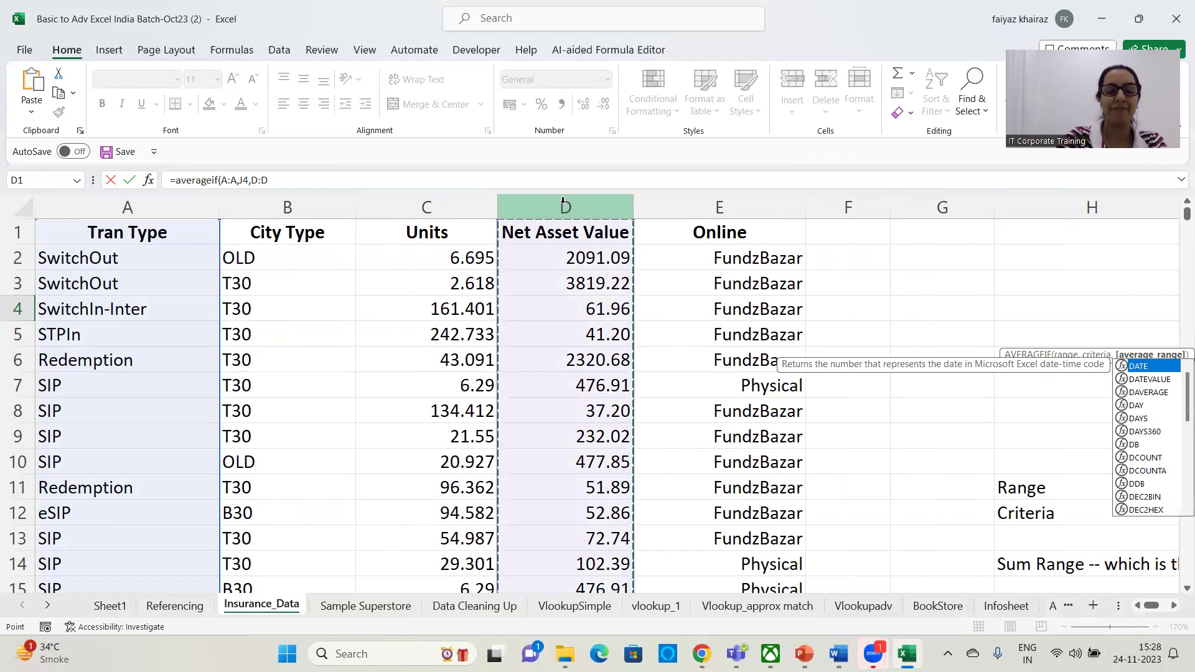
type(")")
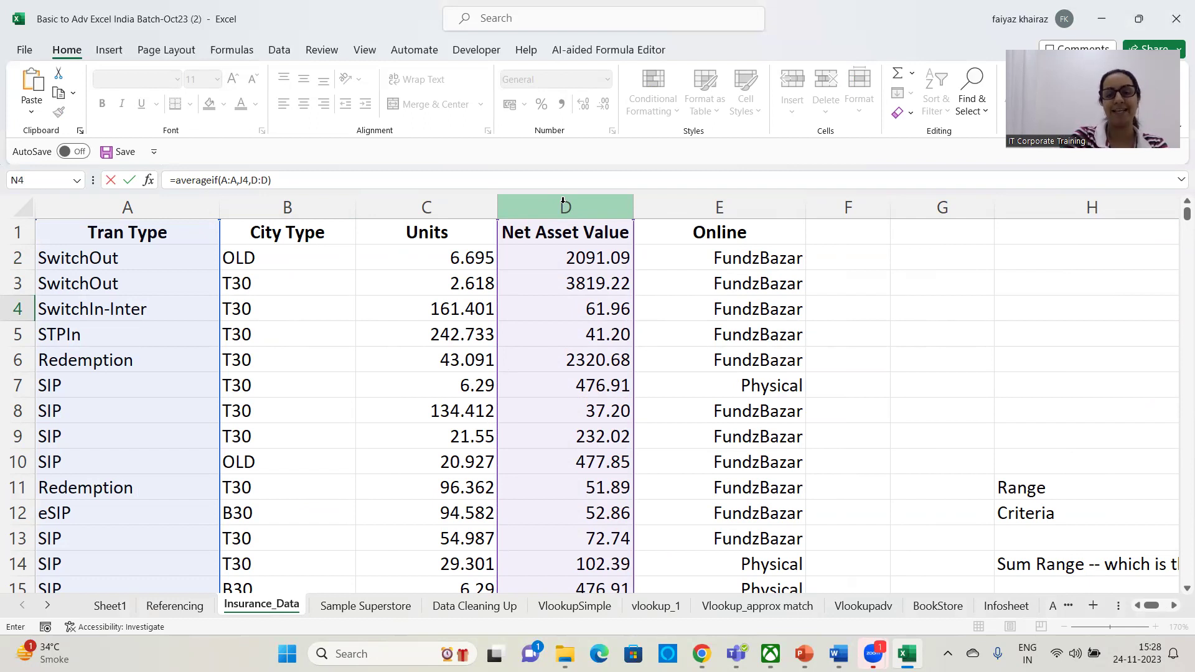
key("Return")
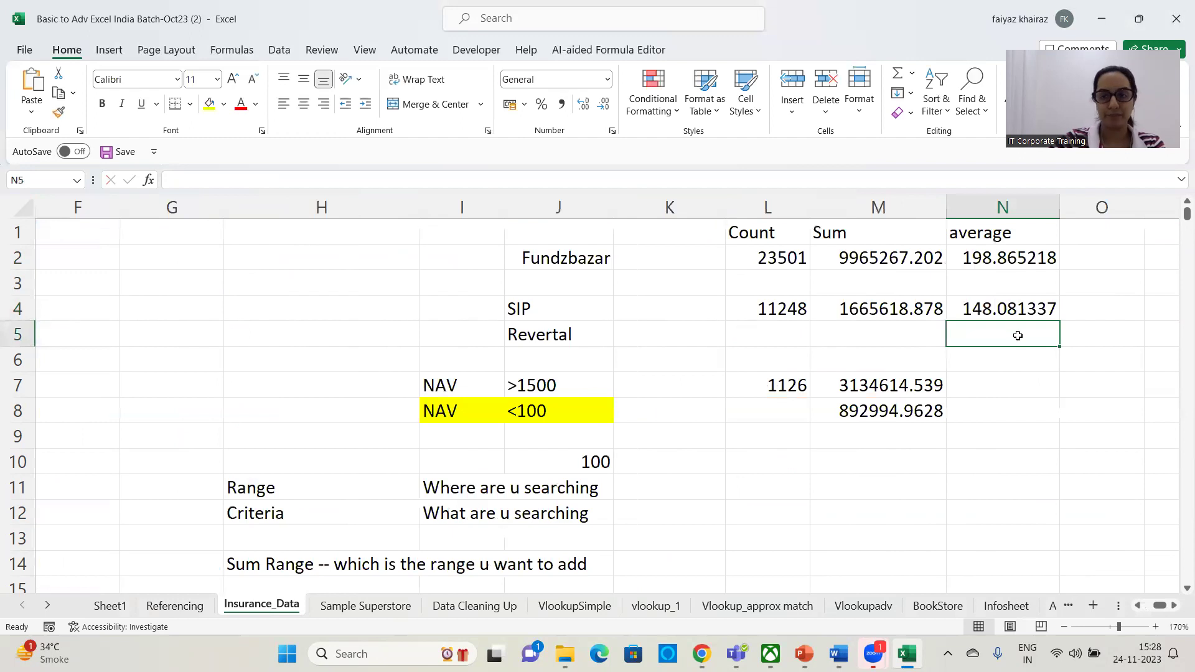
Review the SIP average formula in N4 with its full text highlighted, leaving it unchanged.
left_click(1005, 310)
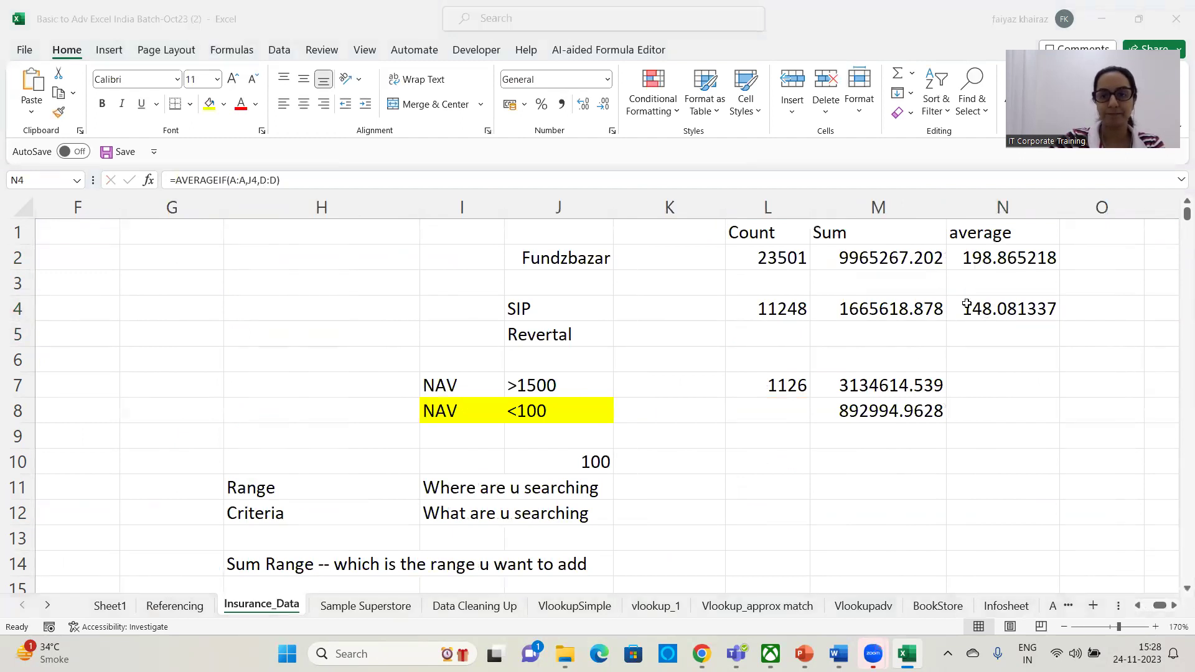
left_click_drag(311, 180, 171, 180)
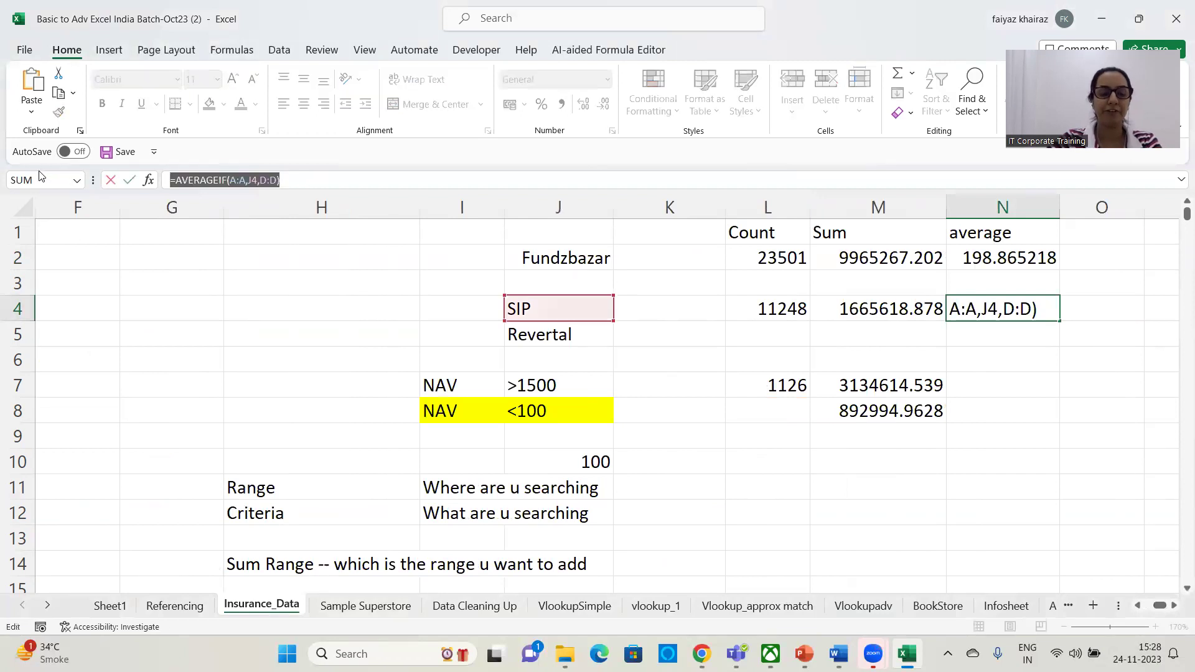
left_click(557, 634)
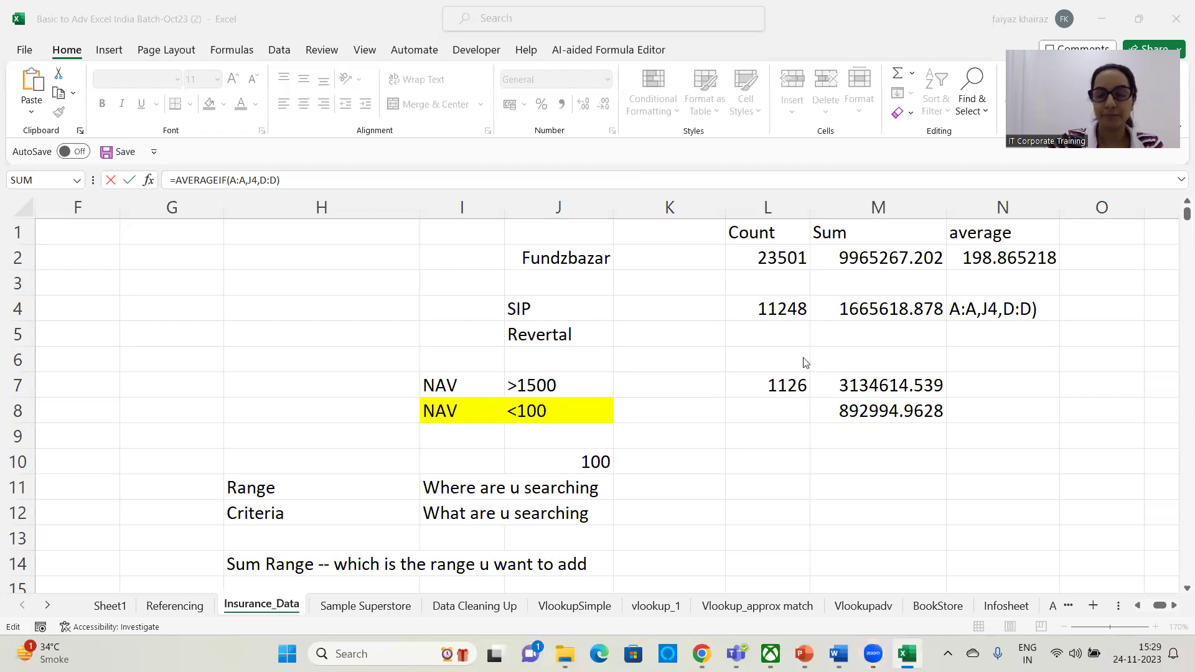
left_click(830, 489)
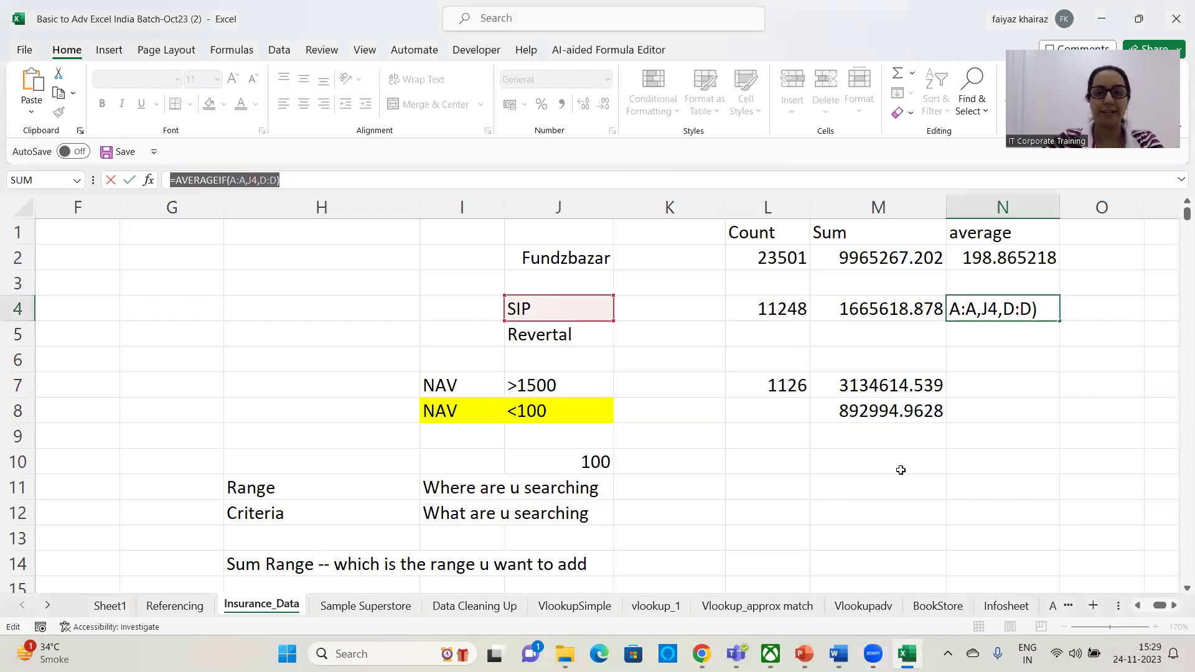
key("ctrl+Return")
Enter =AVERAGEIF(D:D,J7) in N7 to average the Net Asset Values matching the >1500 criterion.
left_click(993, 377)
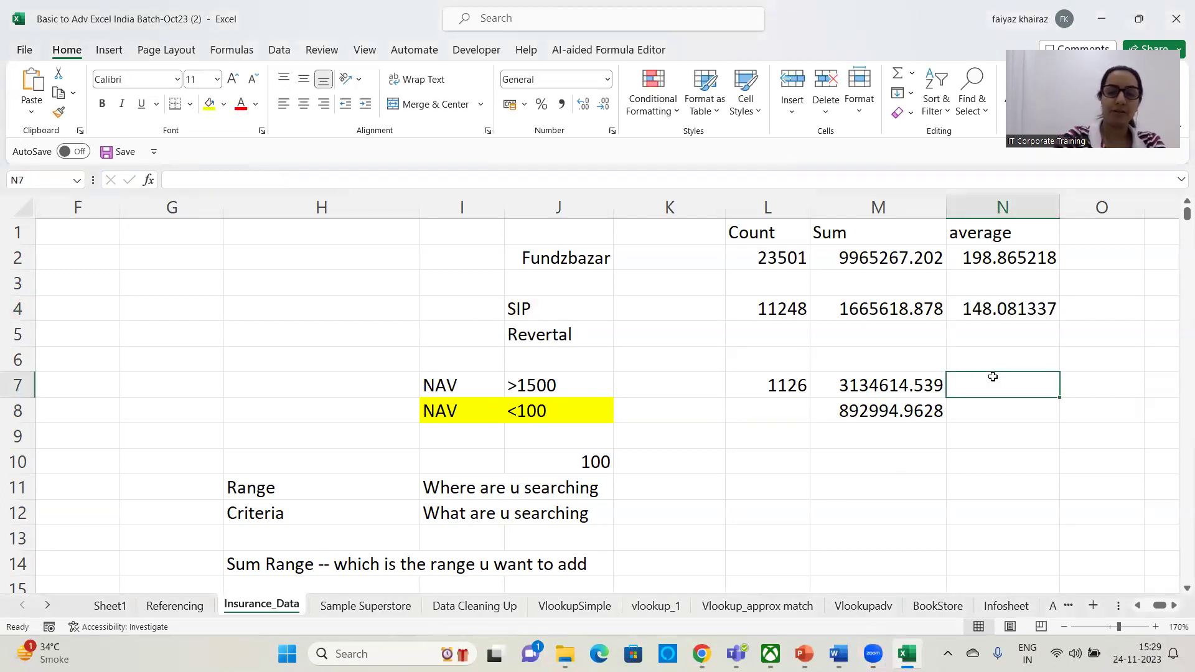
type("=averag")
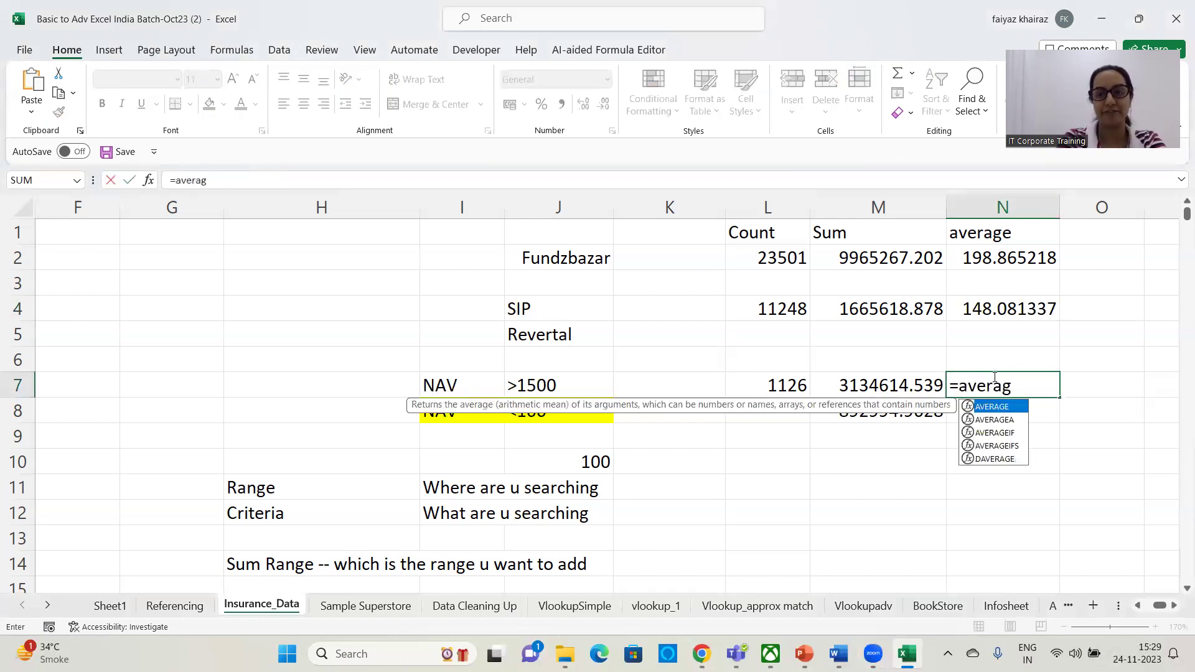
type("eif(")
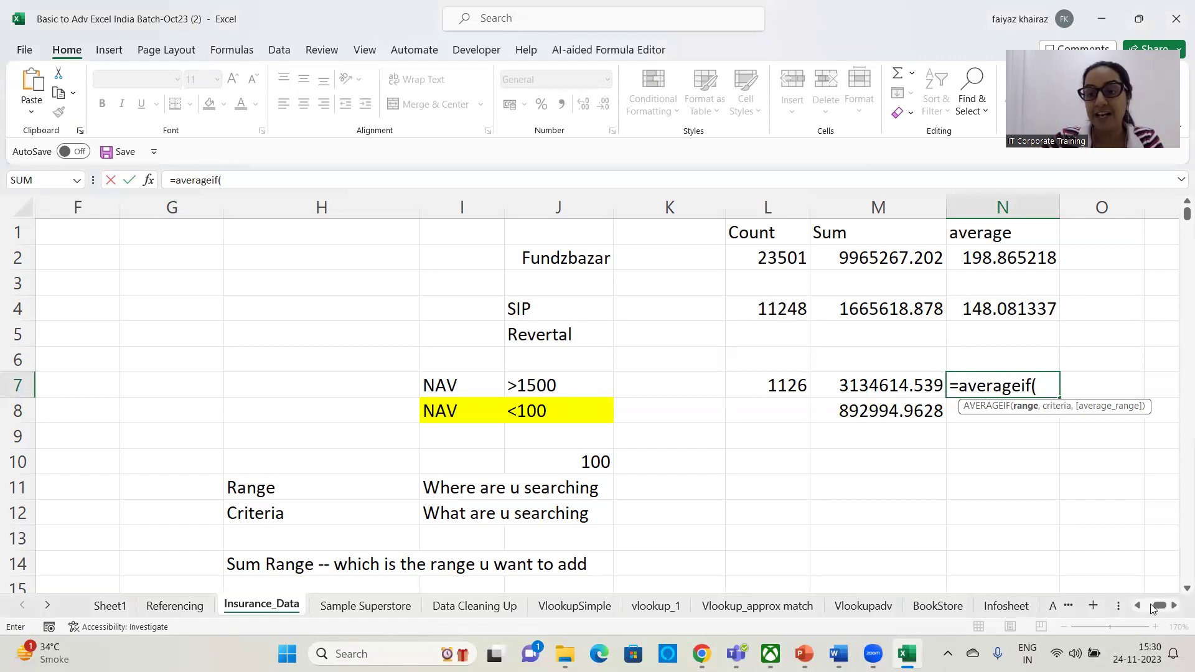
left_click_drag(1159, 607, 1137, 607)
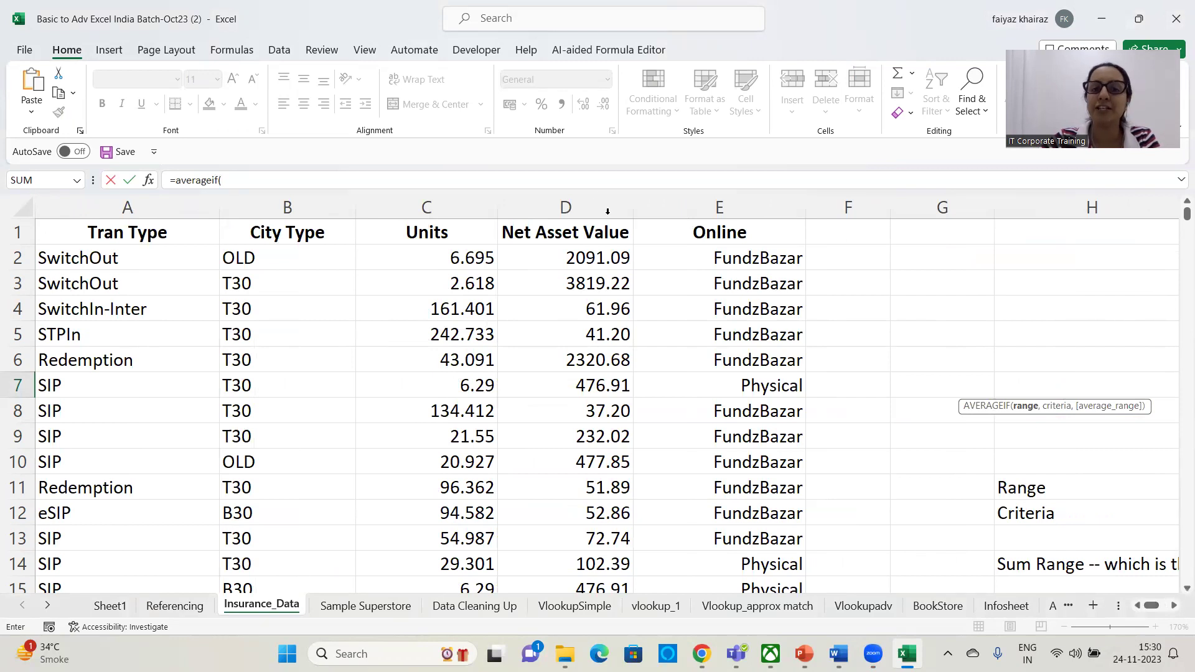
left_click(592, 198)
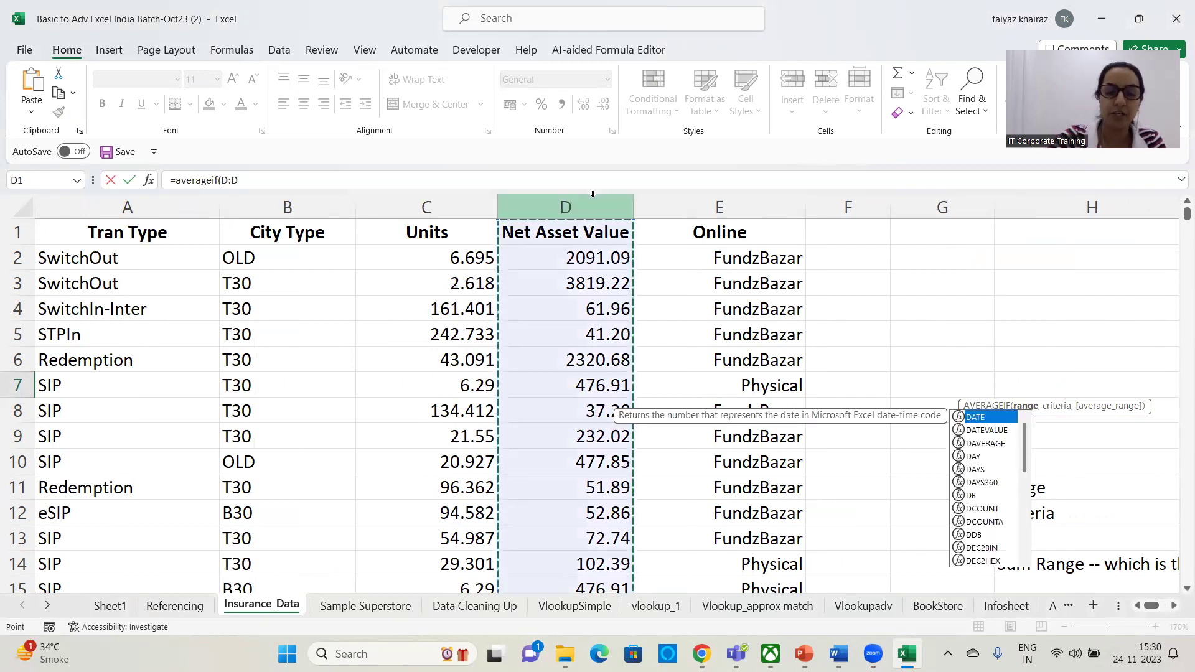
type(",")
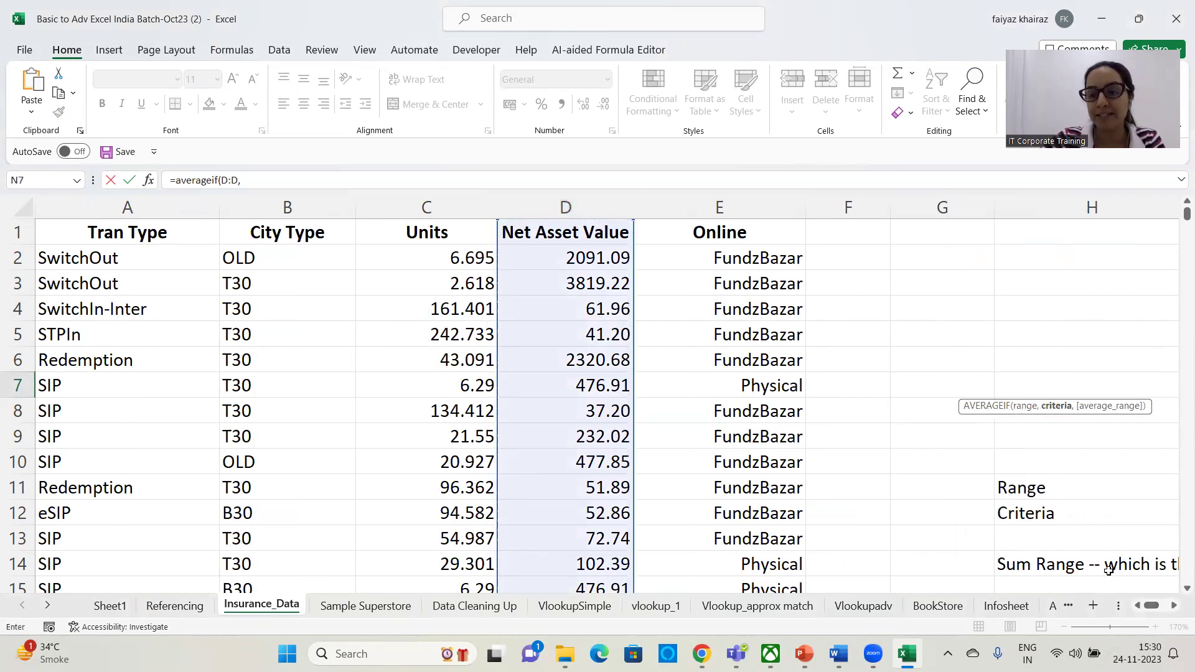
left_click_drag(1151, 607, 1177, 607)
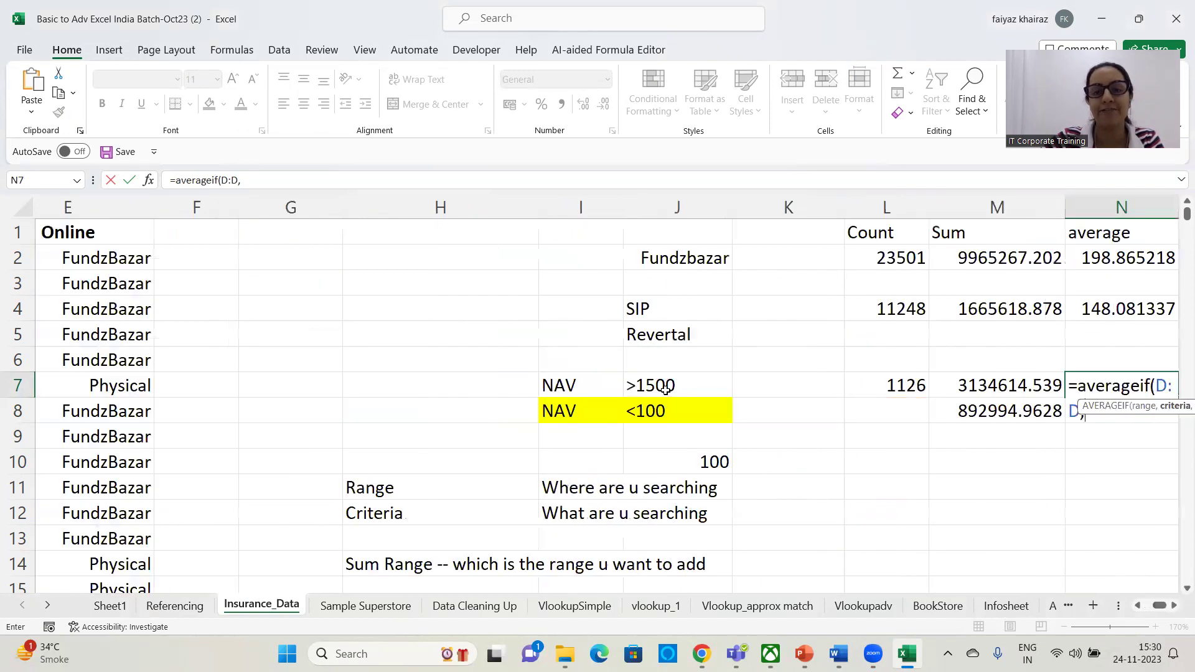
left_click(666, 386)
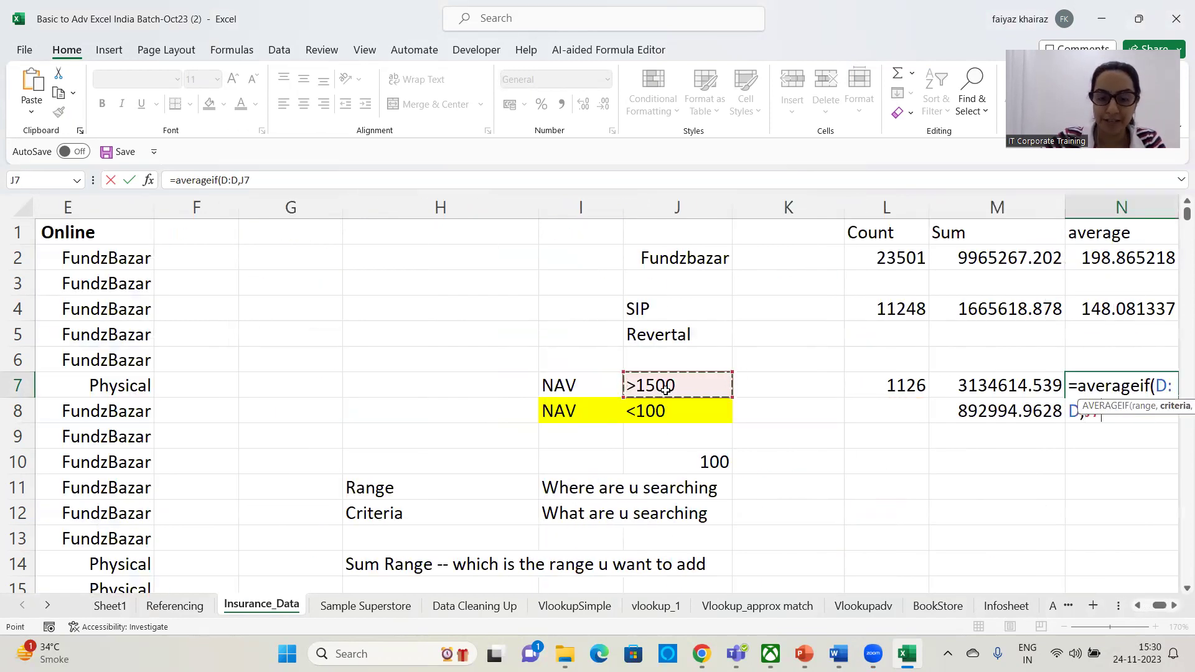
type(")")
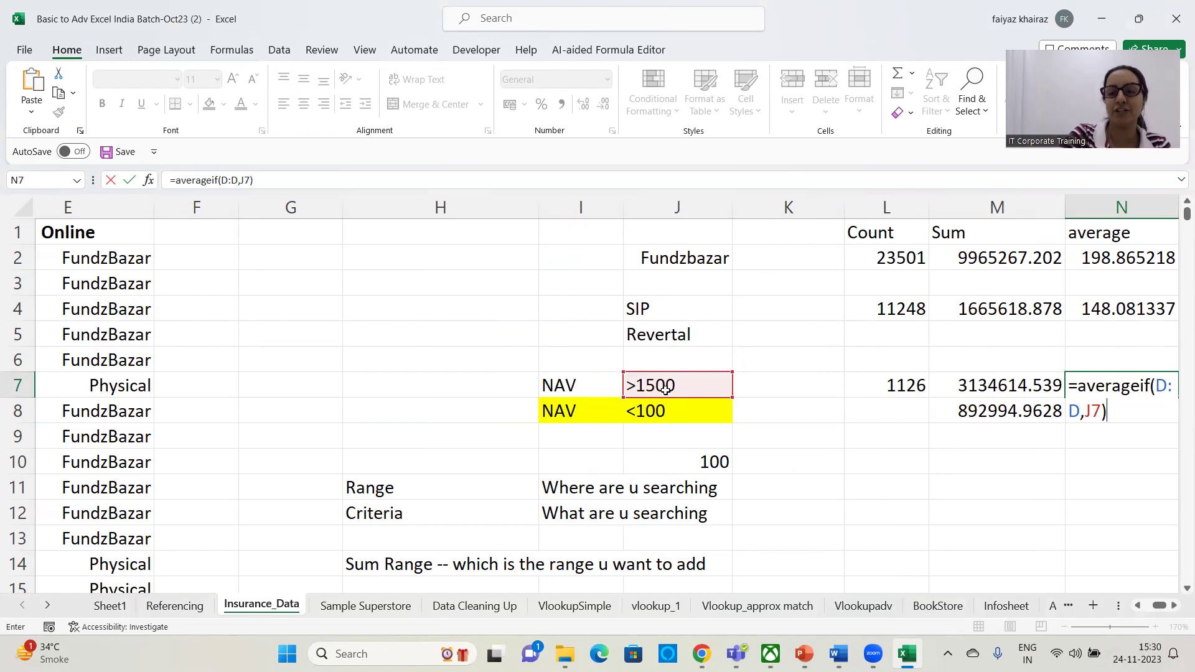
key("Return")
Review the full AVERAGEIF formula in N7 for the >1500 criterion, leaving it unchanged.
left_click(1130, 382)
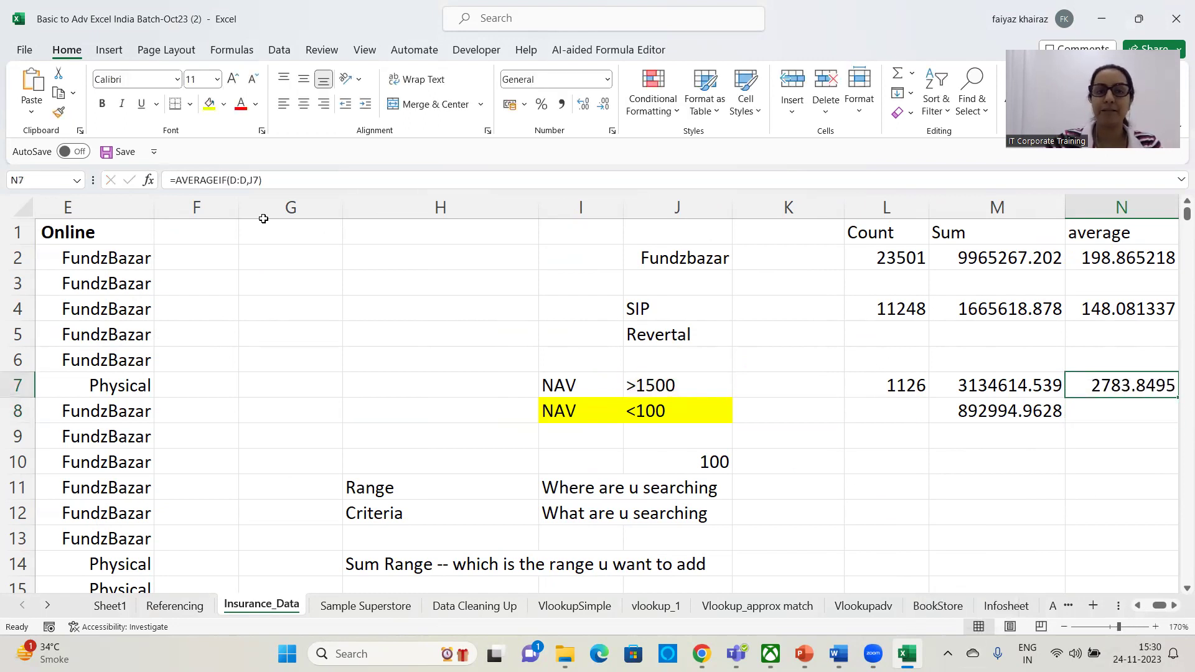
triple_click(218, 180)
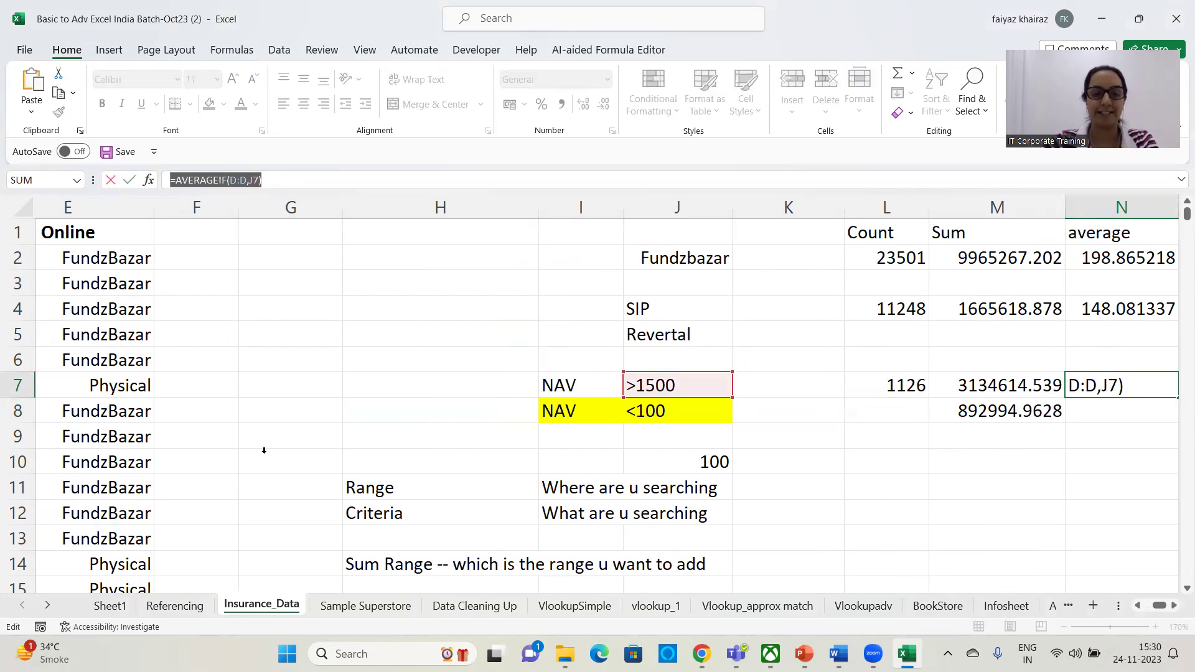
left_click(485, 637)
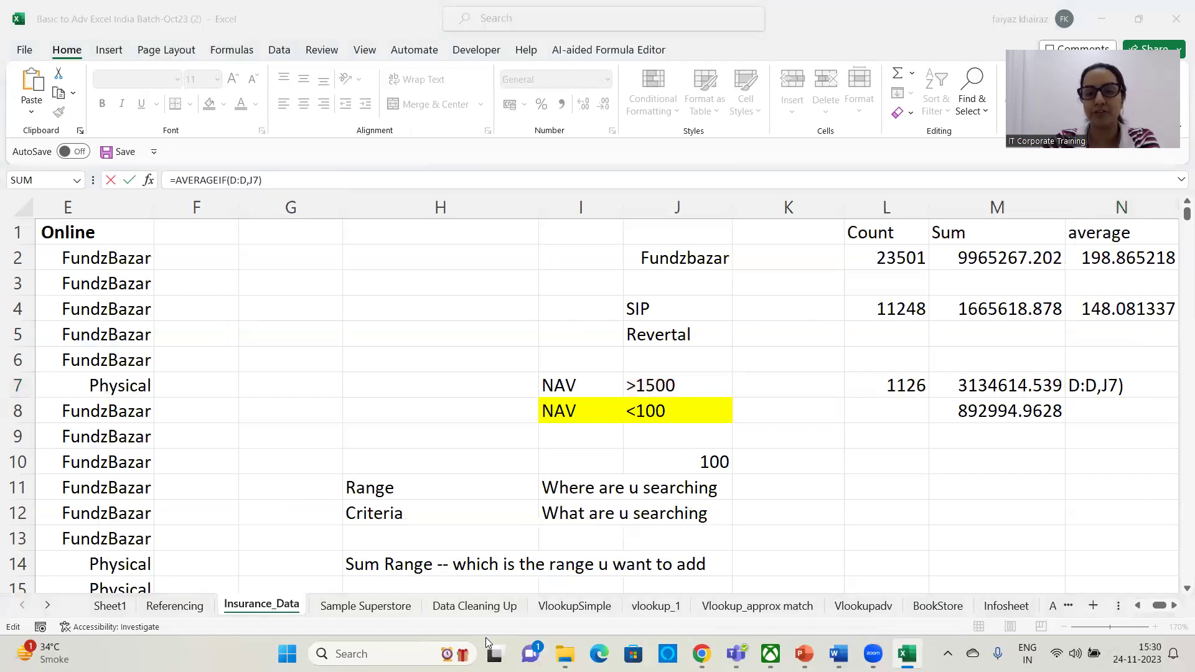
left_click(382, 259)
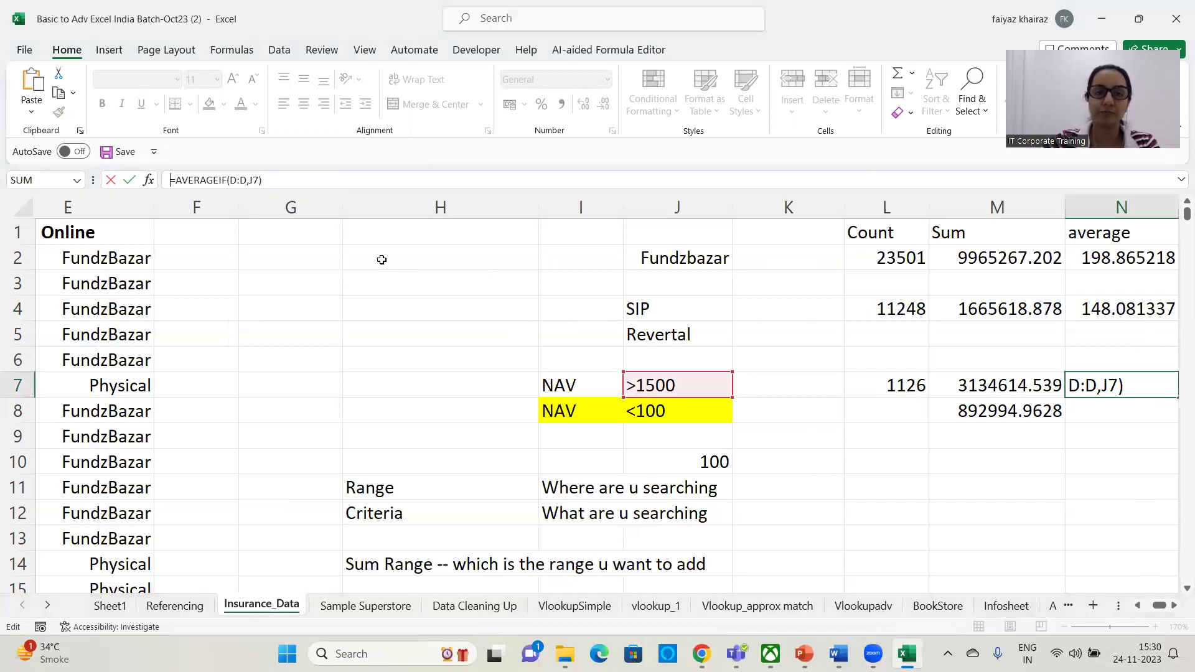
left_click(874, 493)
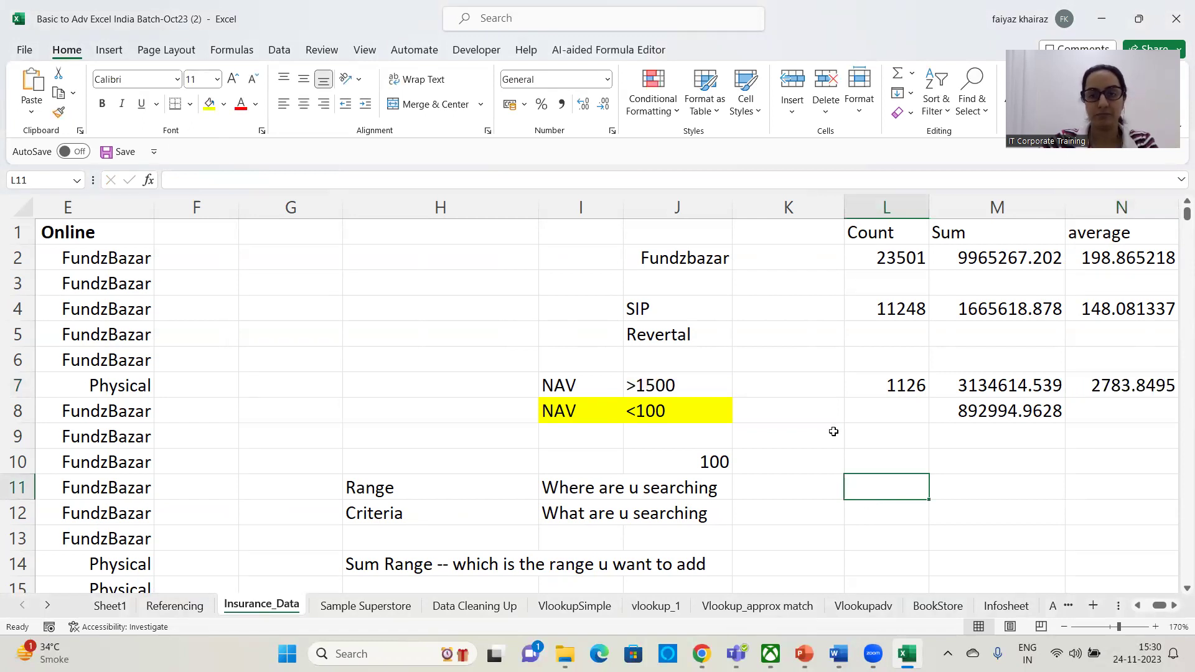
left_click(1174, 605)
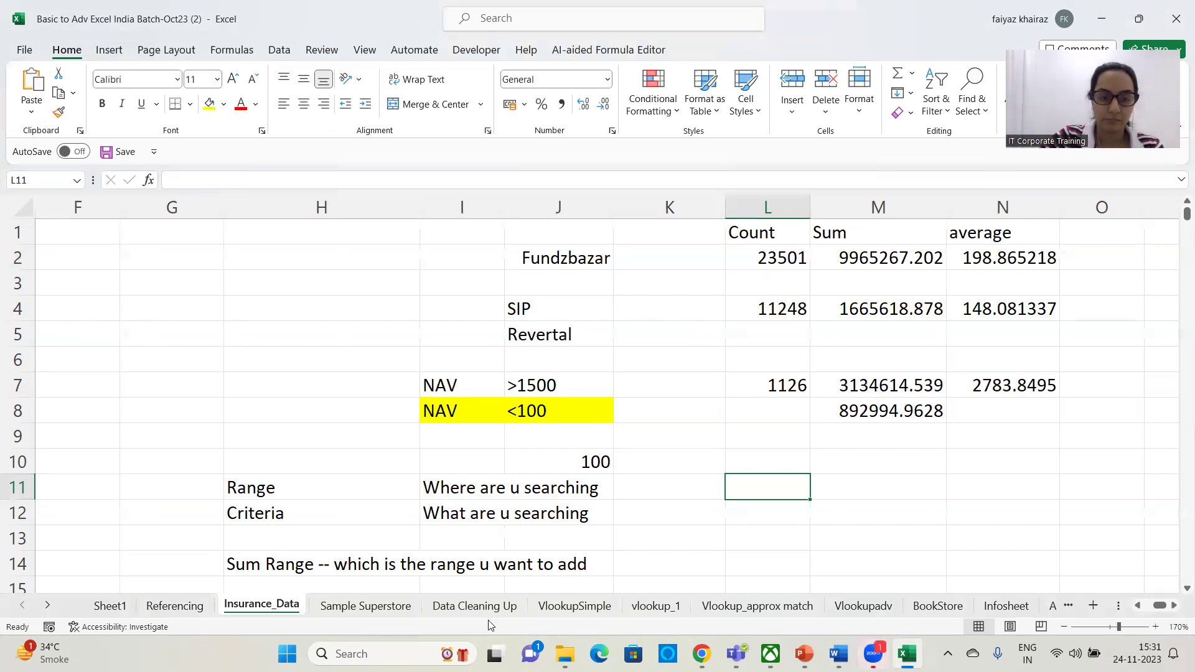
left_click(716, 147)
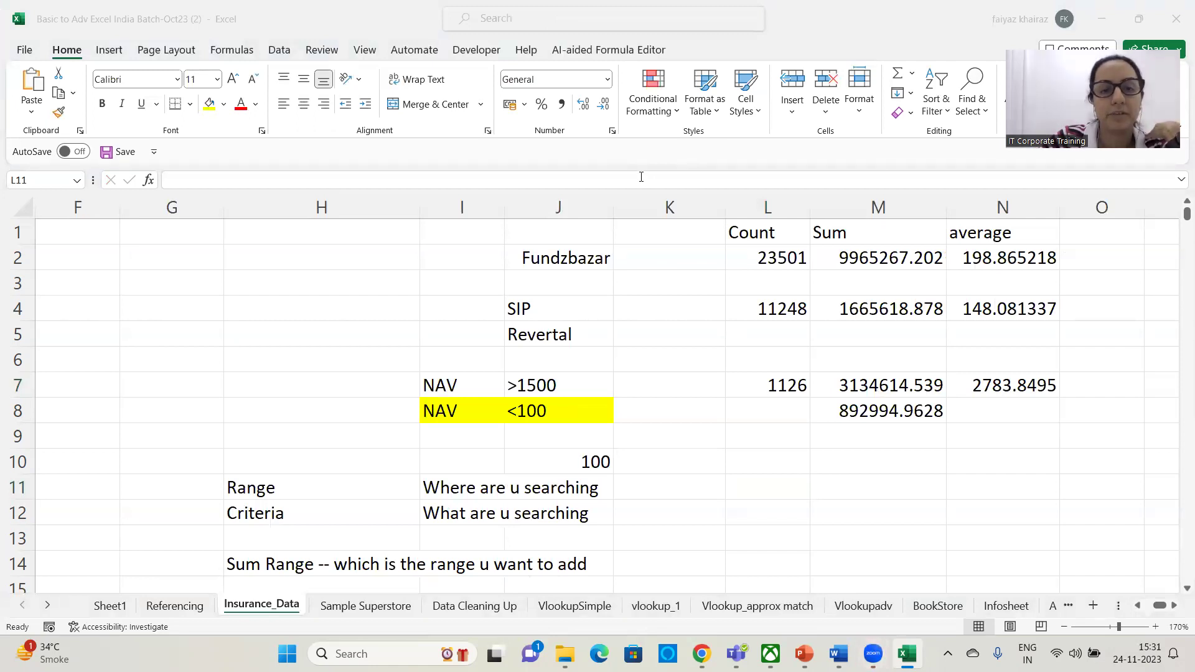
left_click(516, 410)
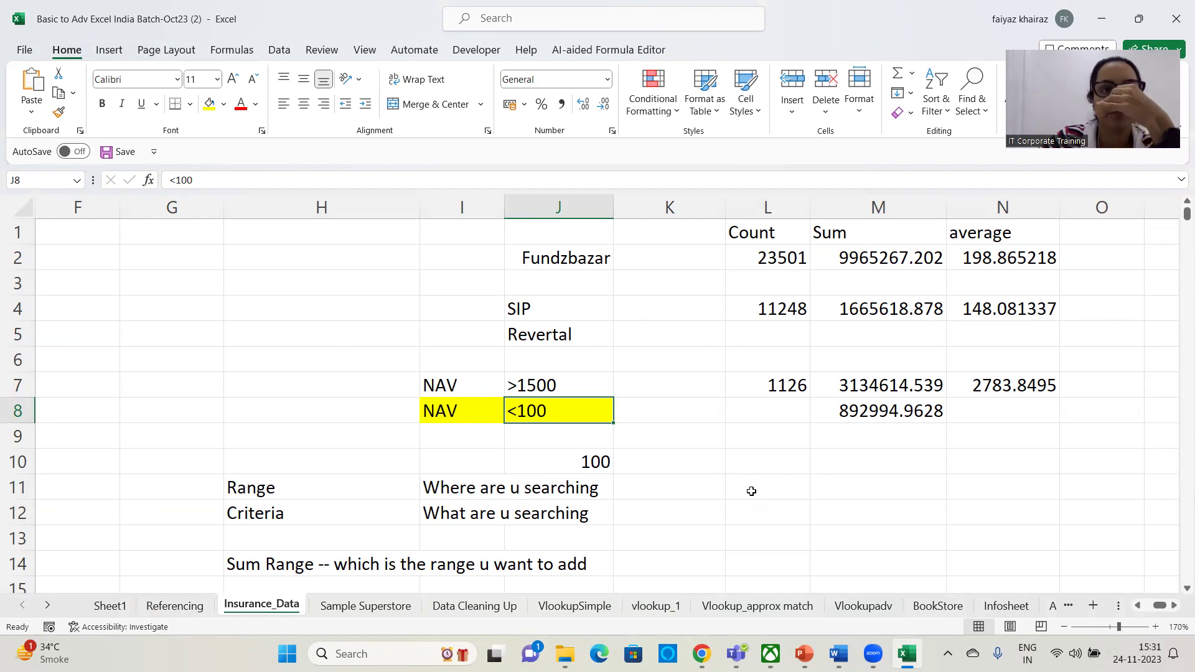
left_click(537, 547)
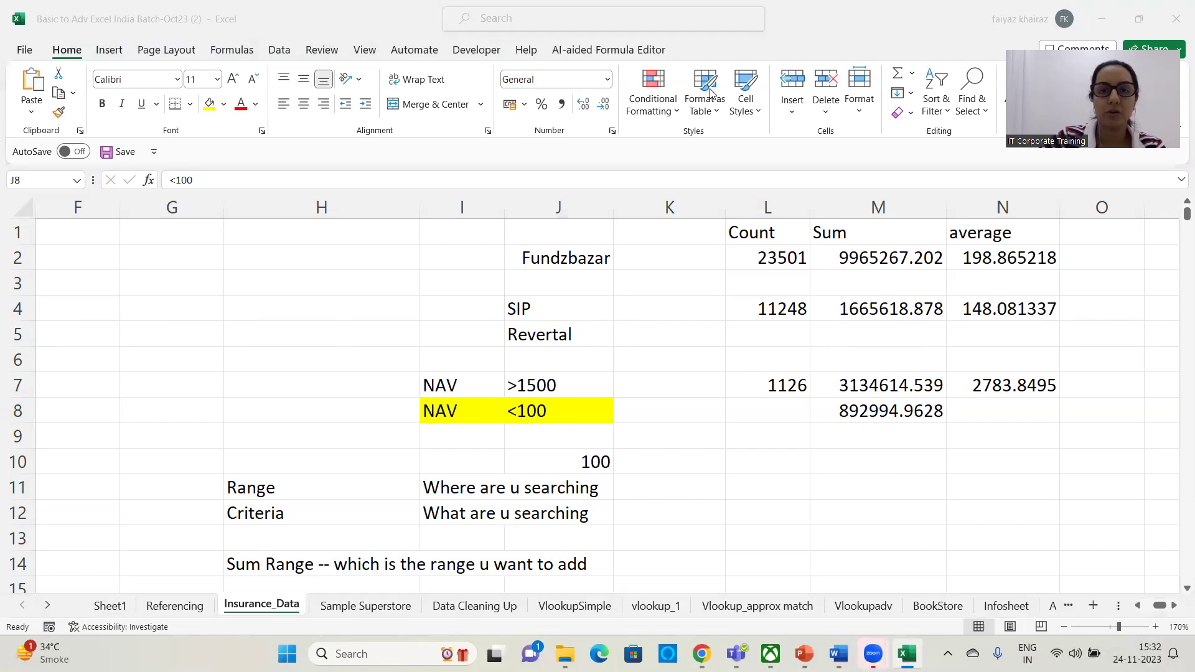
Compare the Fundzbazar and SIP criteria cells with the Tran Type and Online columns of the source data.
left_click(601, 266)
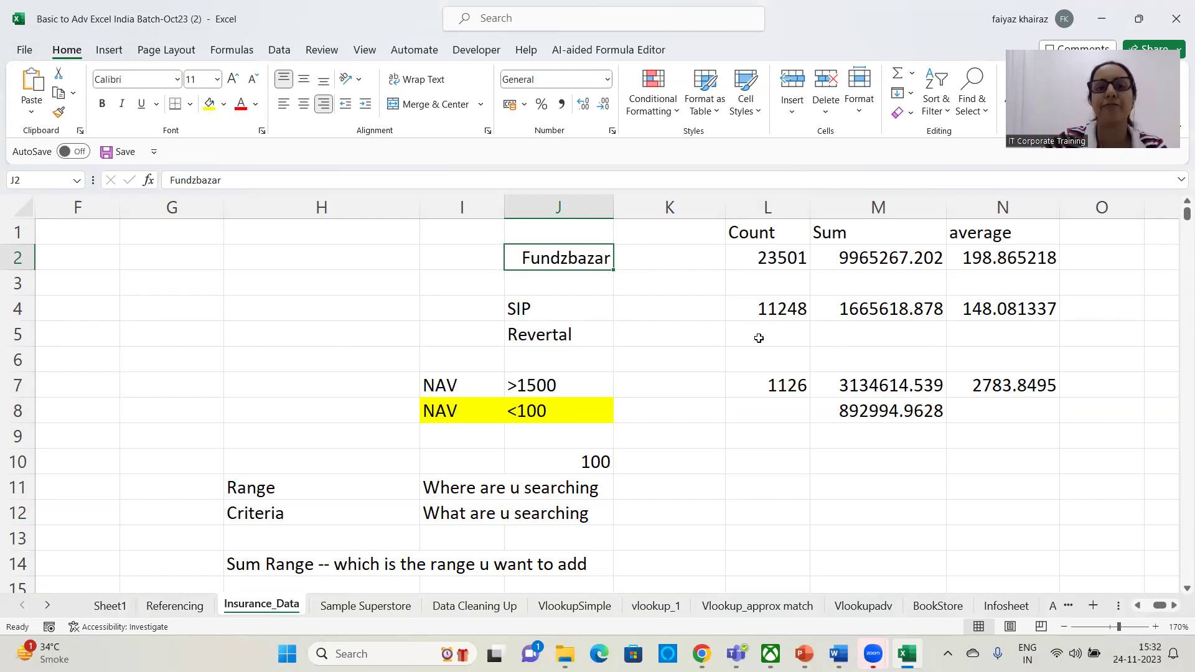
left_click(603, 311)
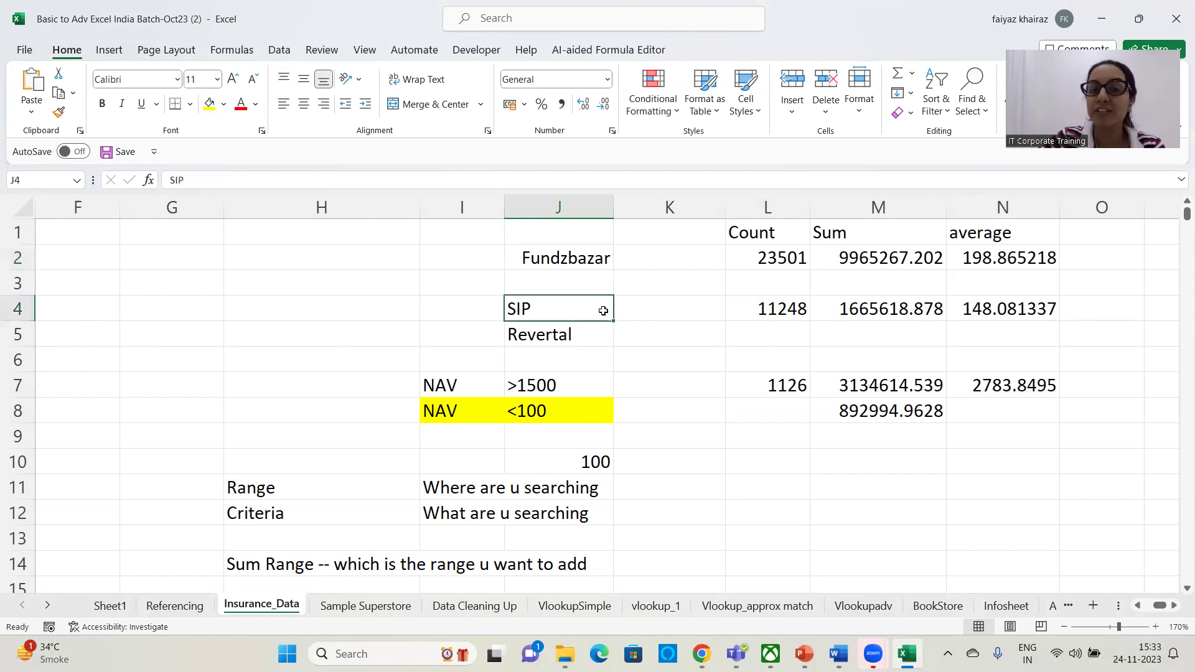
left_click_drag(1159, 606, 1117, 607)
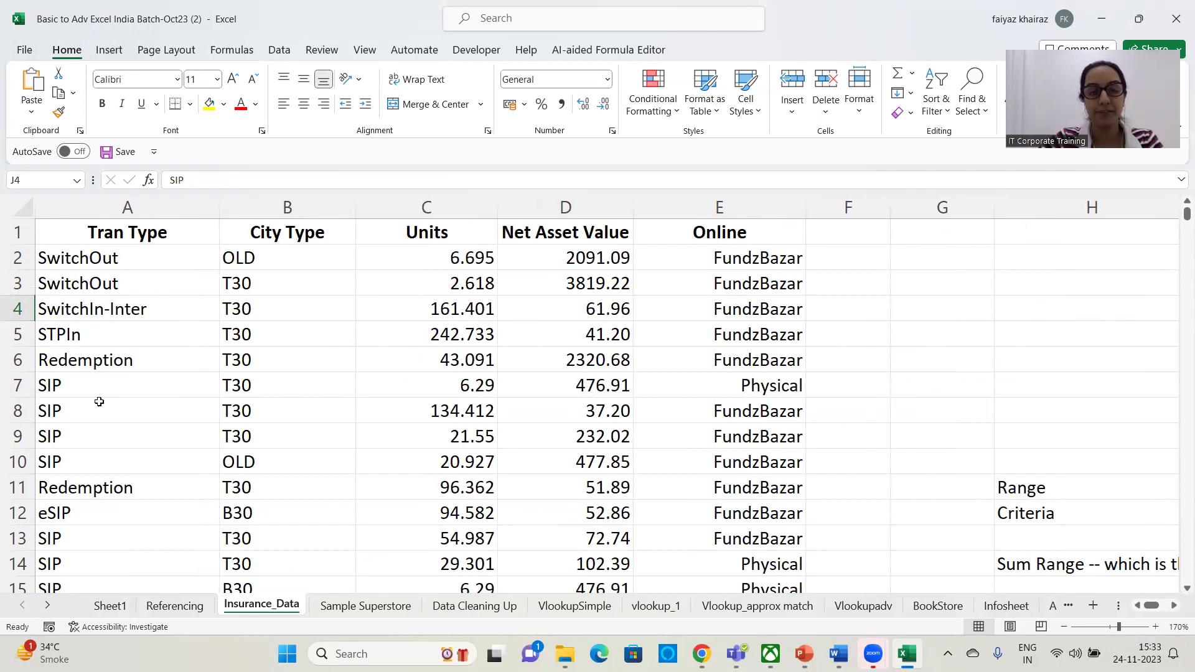
left_click(77, 361)
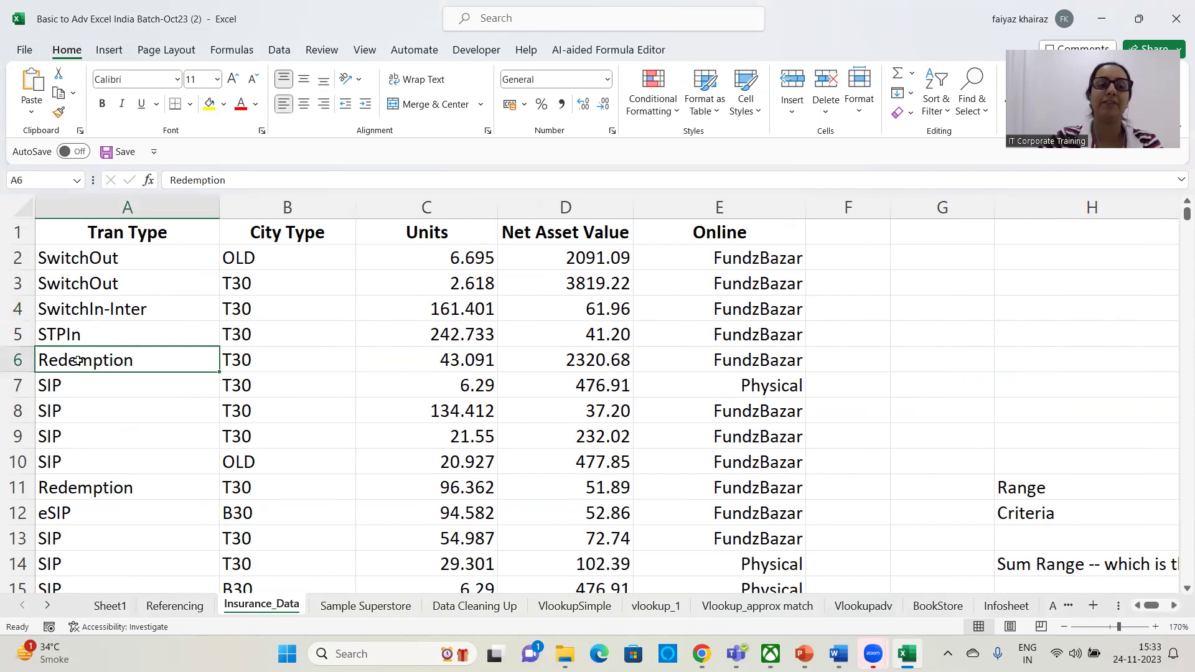
left_click(750, 276)
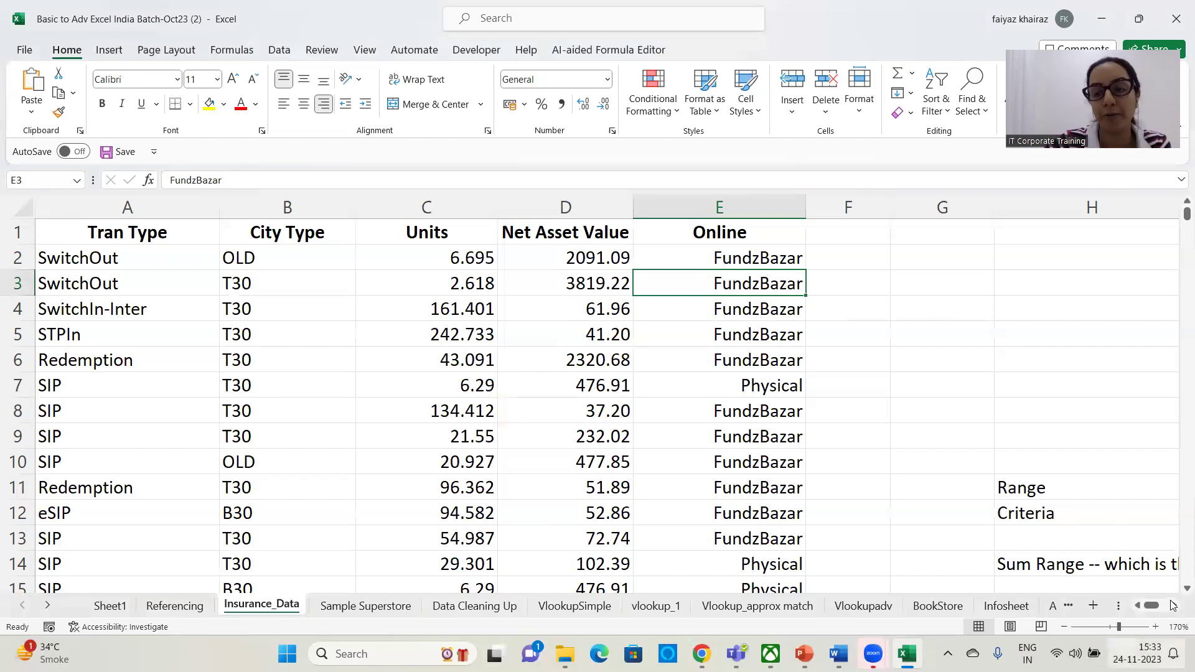
Enter the note "Dragging = Locking" in cell H2, beside the Fundzbazar criterion.
left_click_drag(1151, 606, 1159, 607)
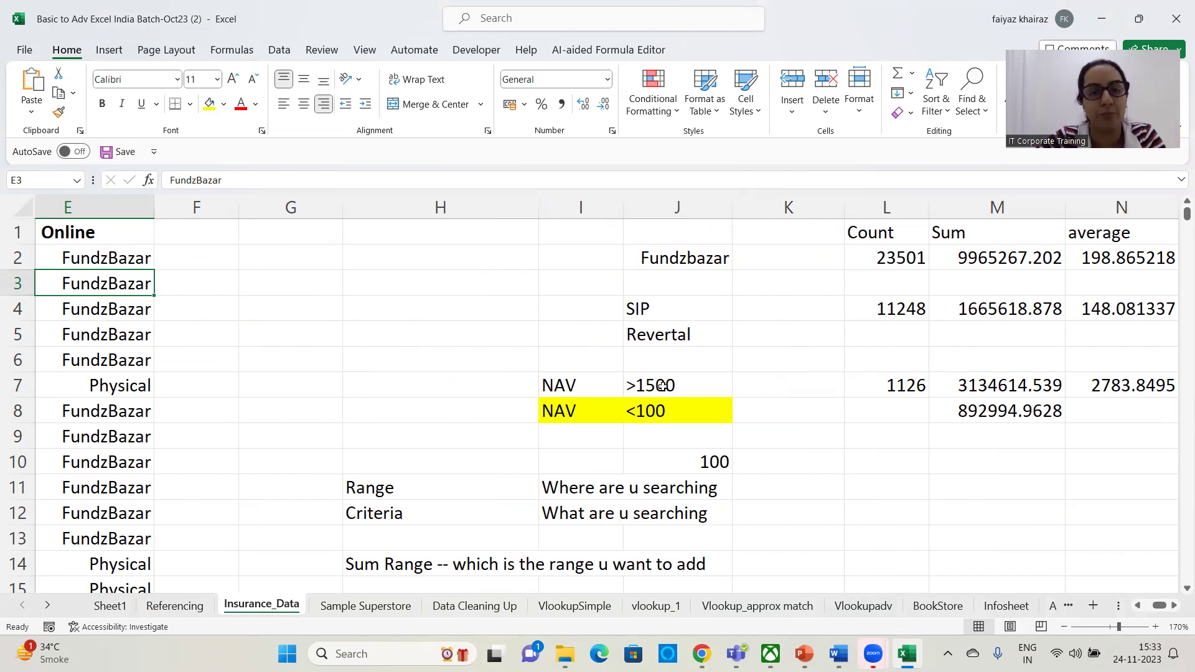
left_click(347, 261)
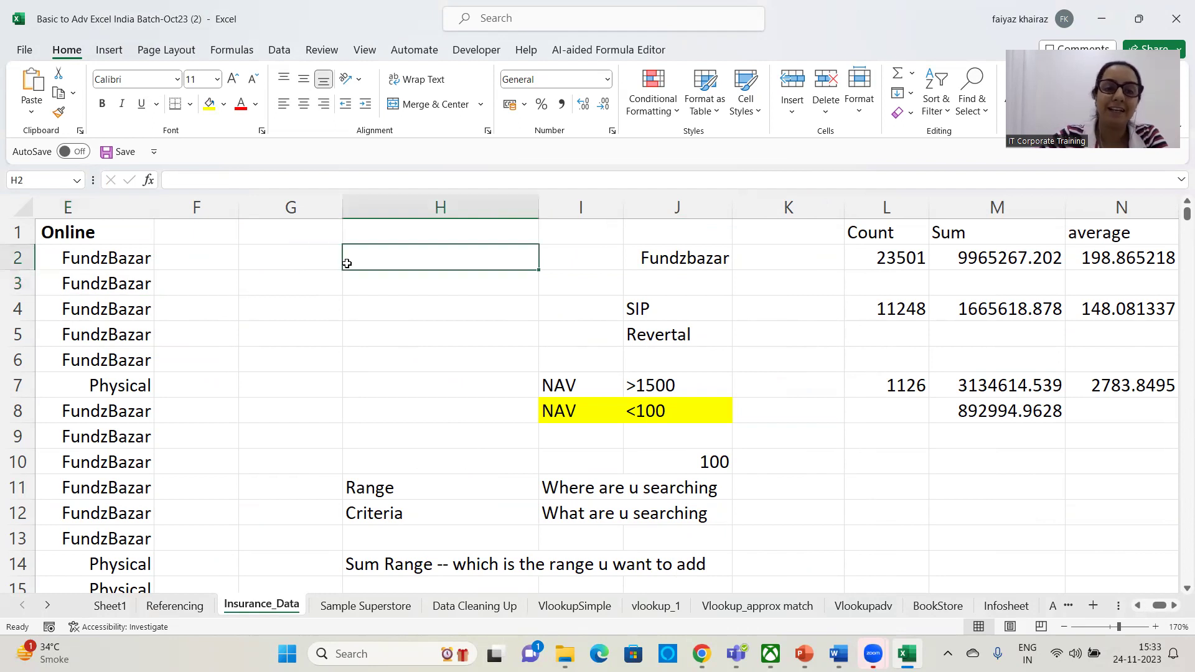
type("Dragg")
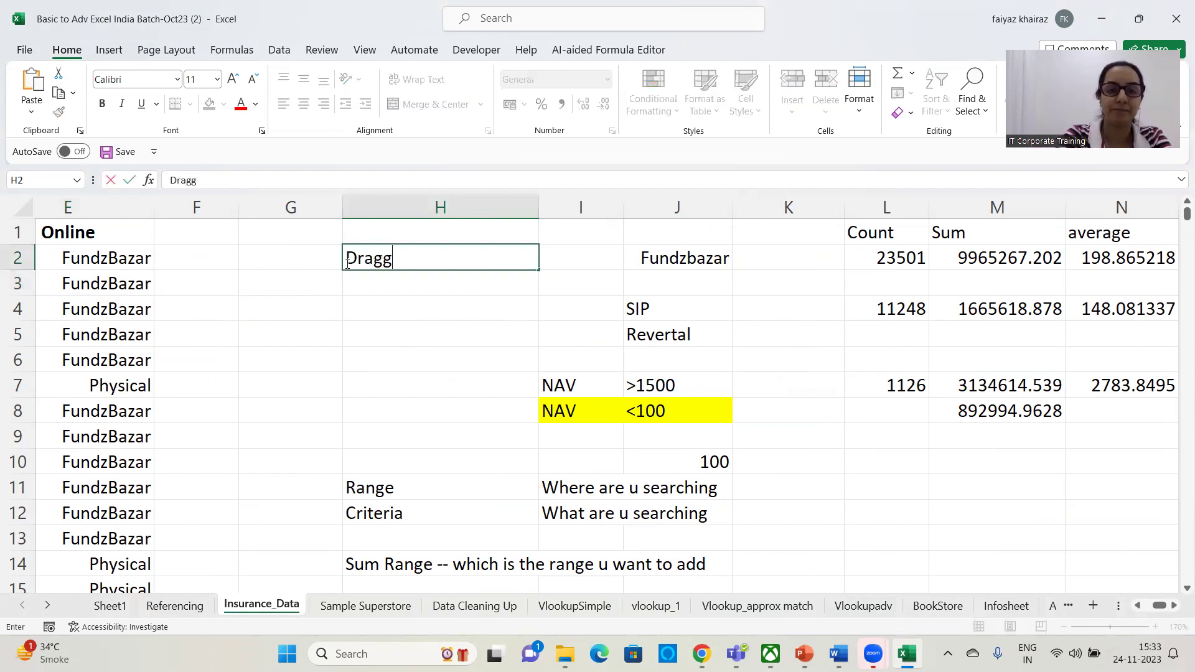
type("ing = o")
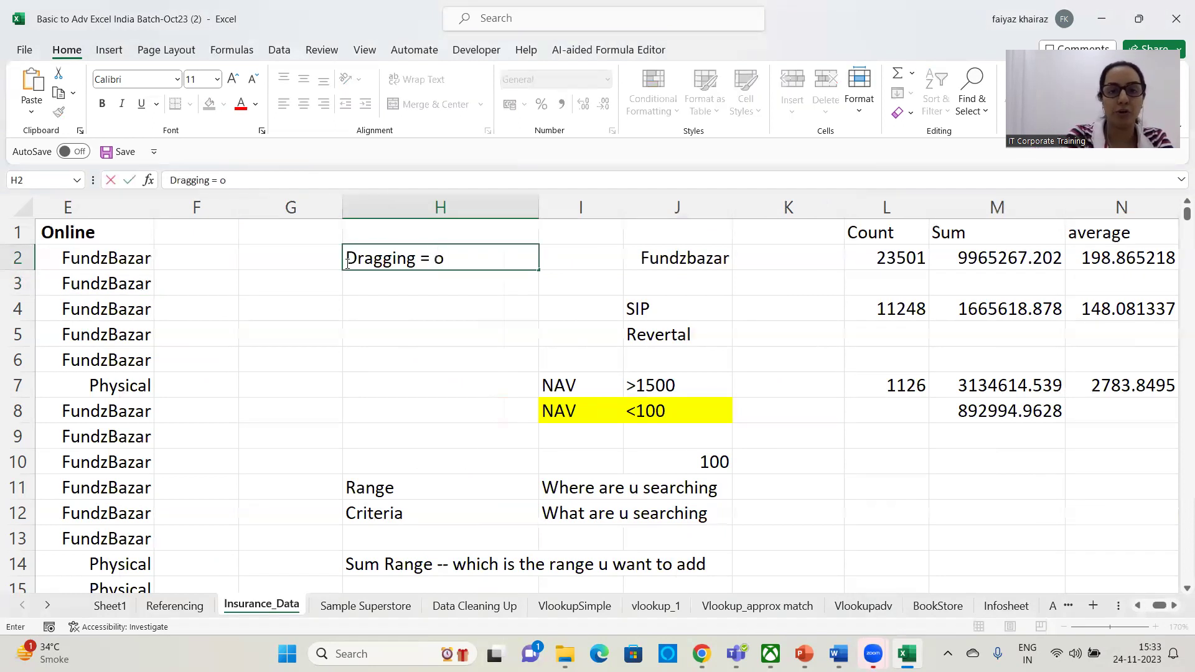
key("BackSpace")
type("Lock")
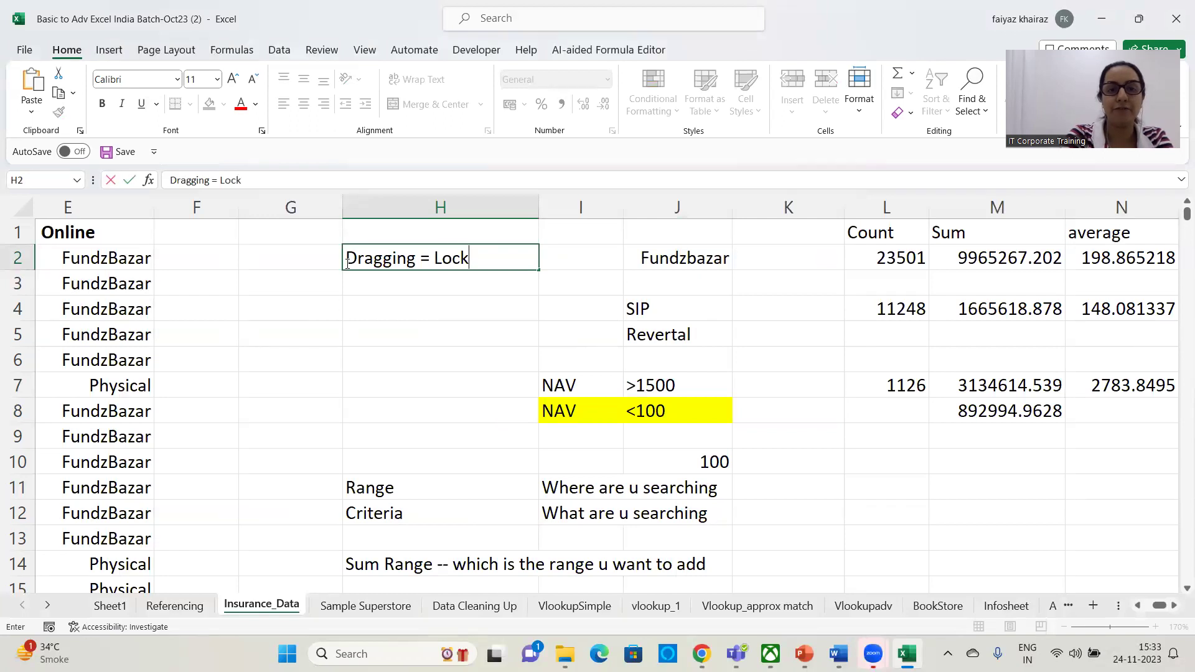
type("ing")
key("Return")
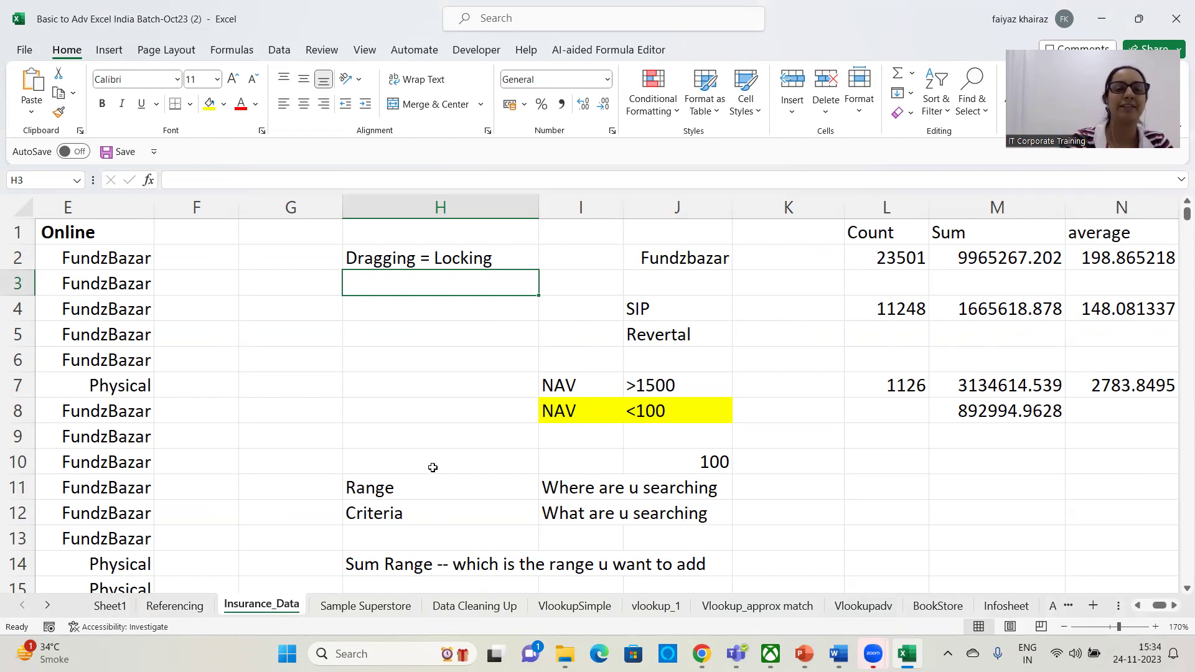
key("Down")
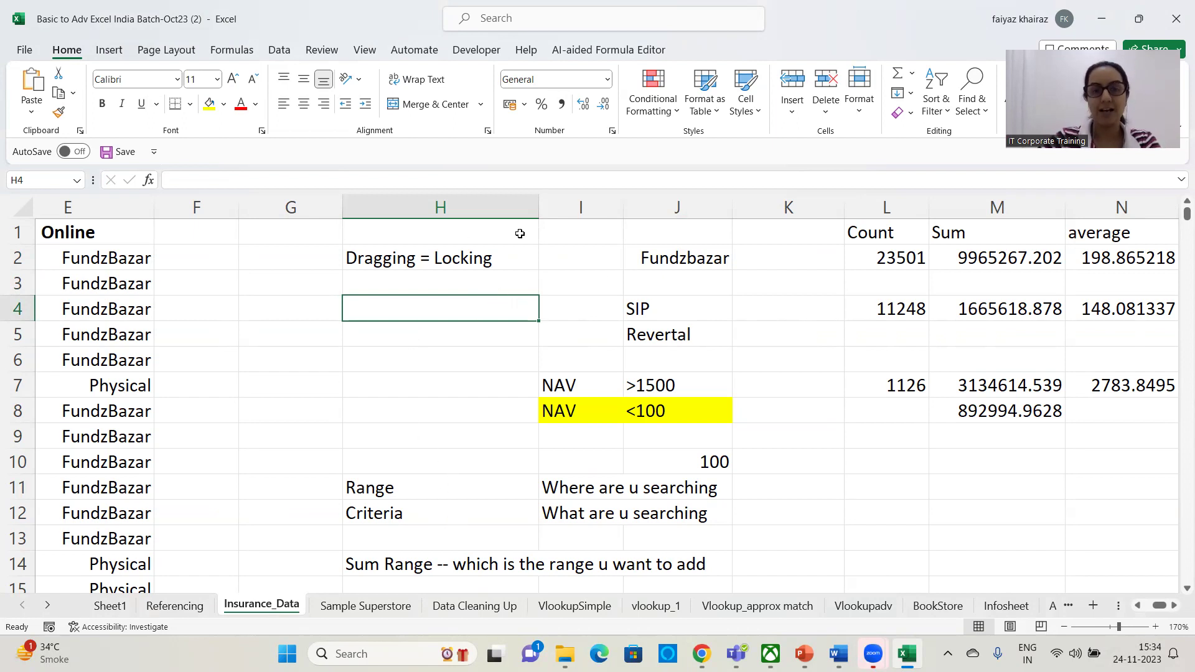
left_click(671, 261)
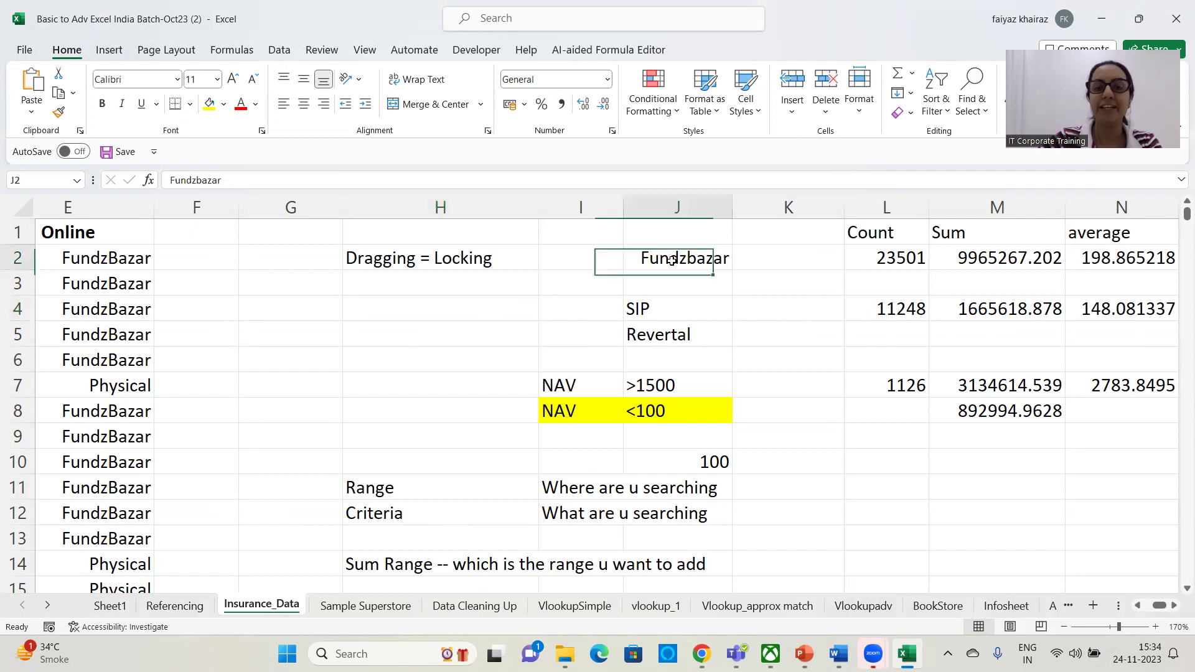
left_click(664, 315)
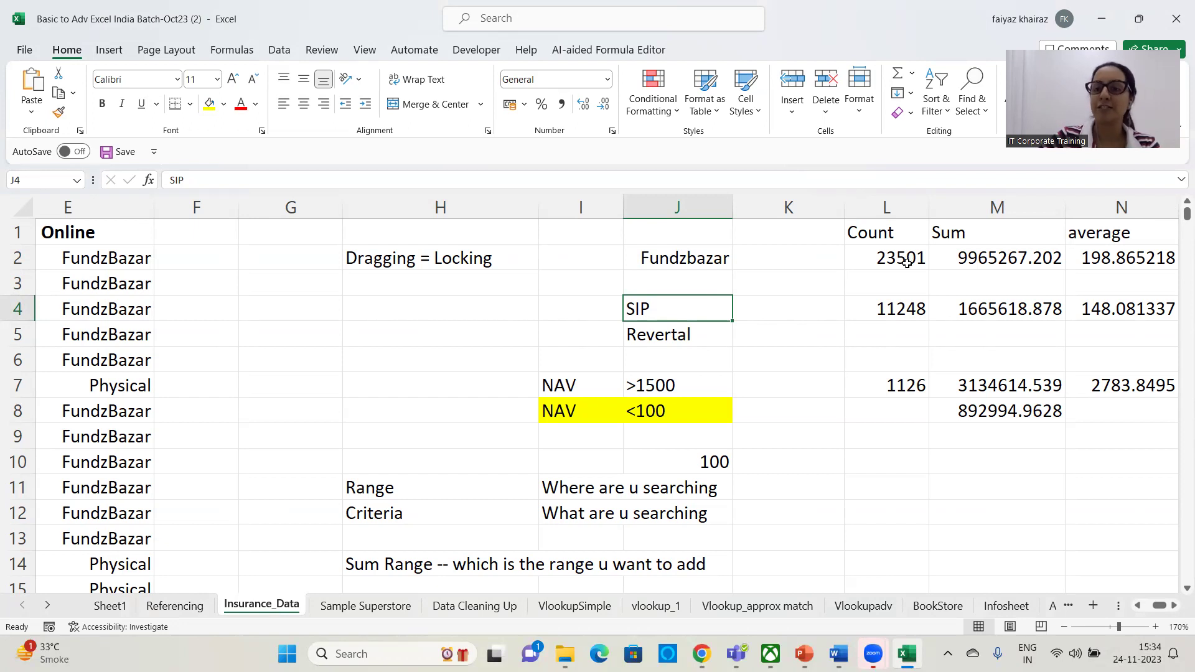
Start a data validation rule for cell H4 that allows values from a List.
left_click(420, 310)
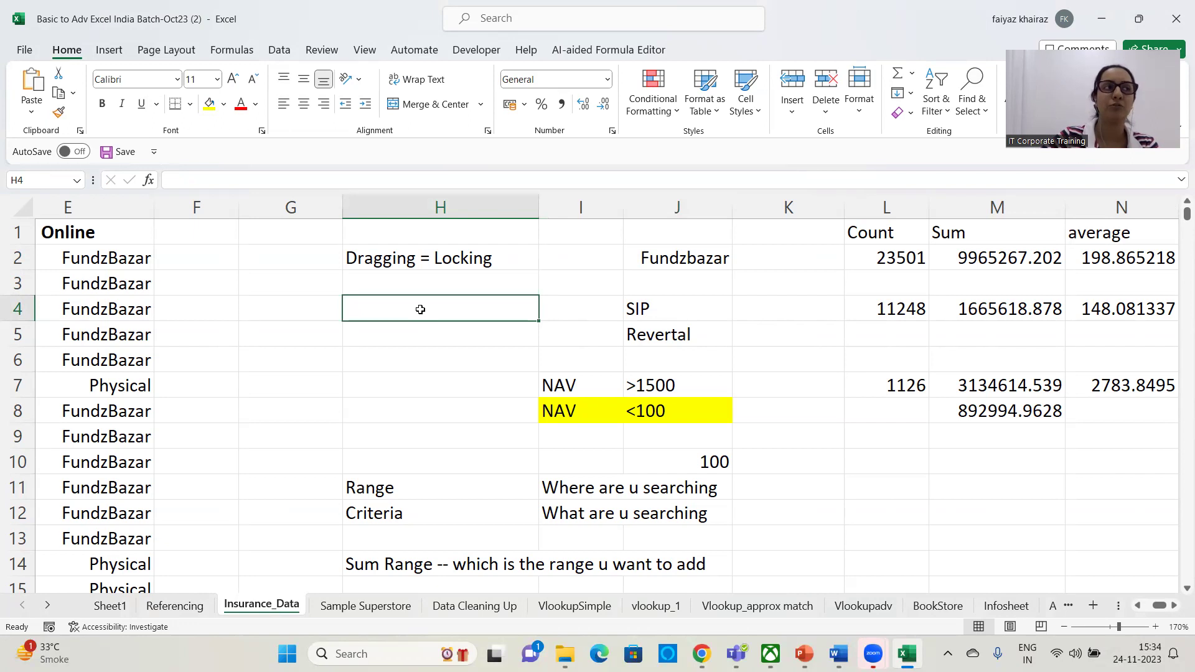
left_click(285, 54)
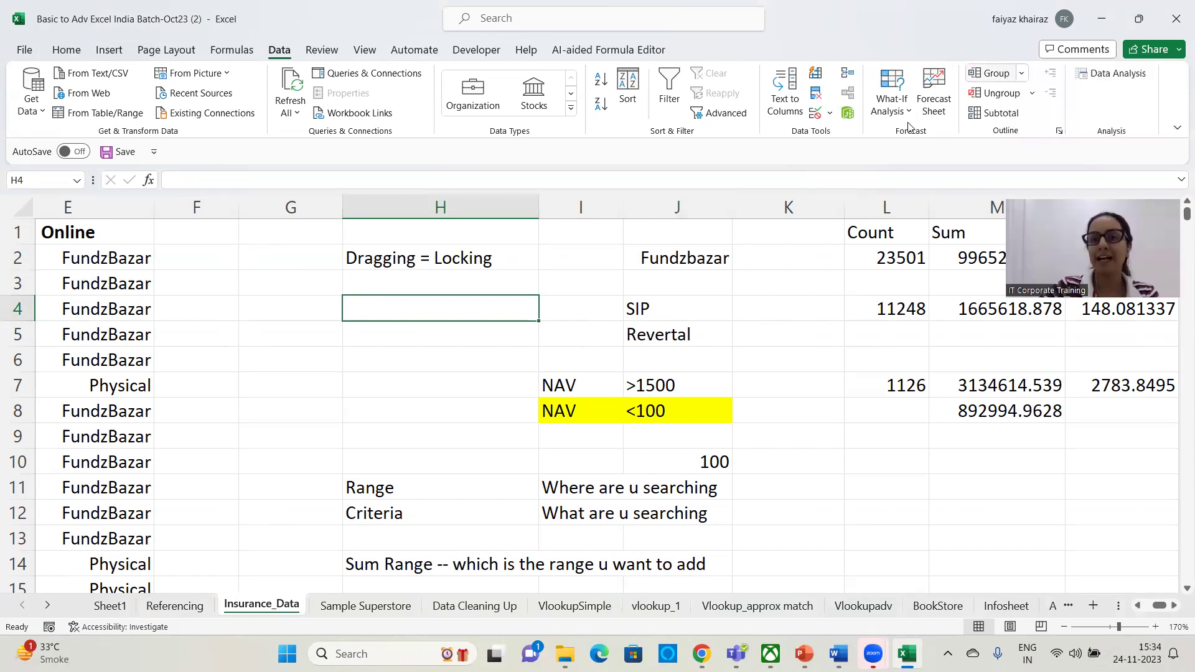
left_click(831, 115)
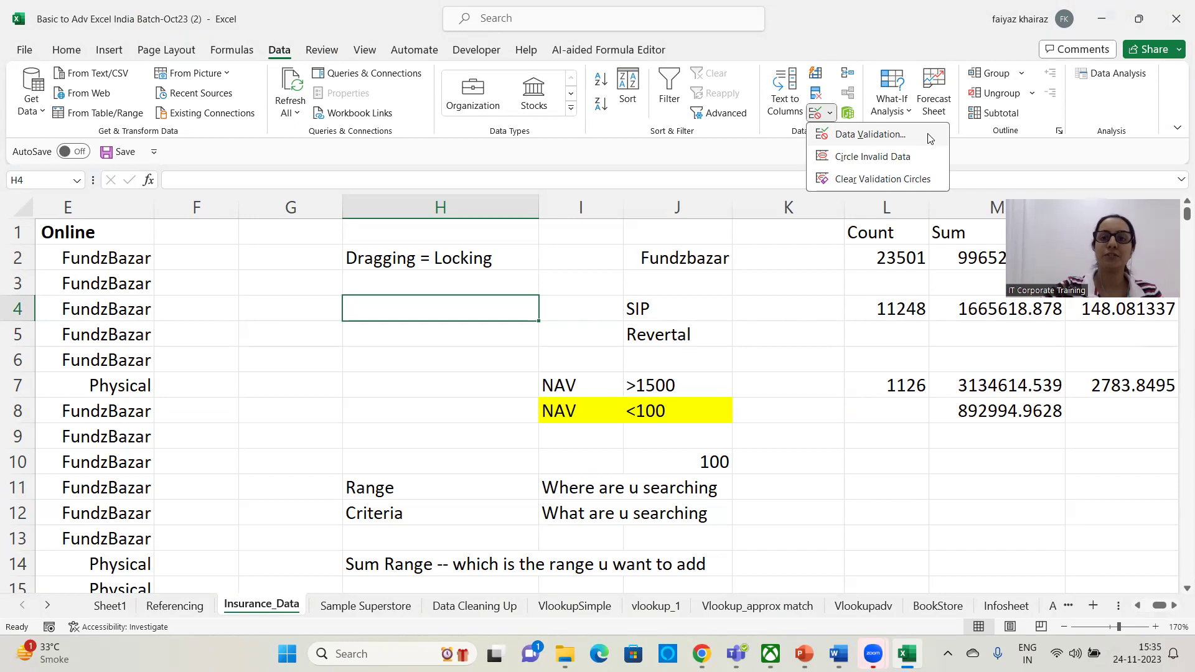
left_click(930, 138)
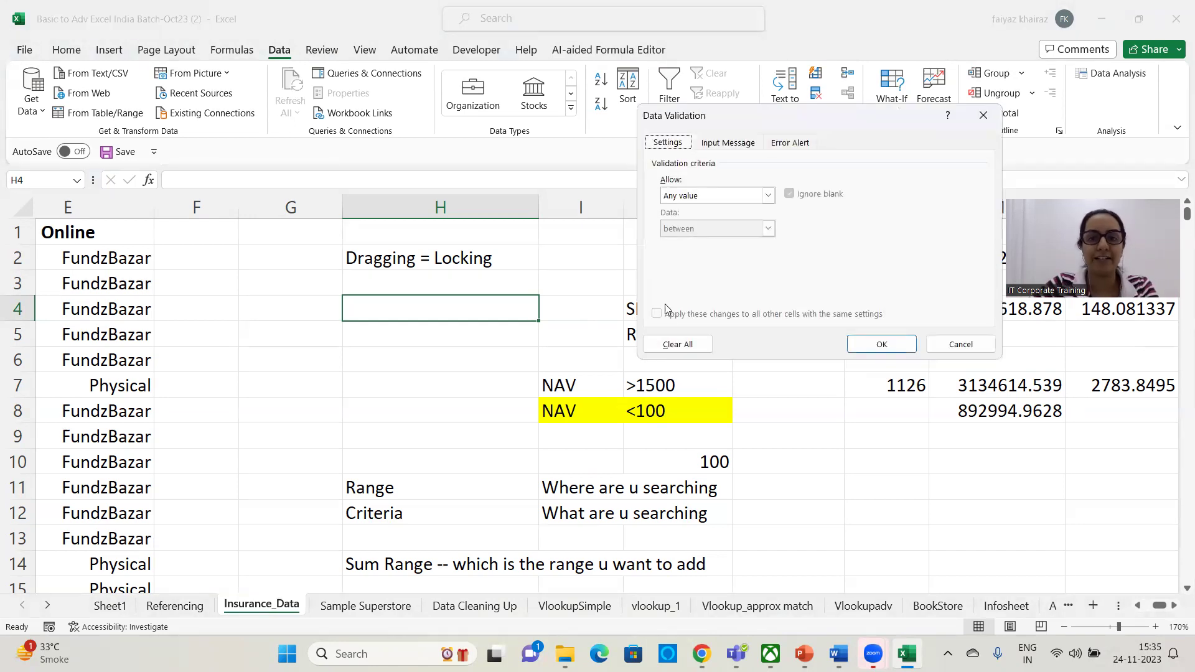
left_click(744, 198)
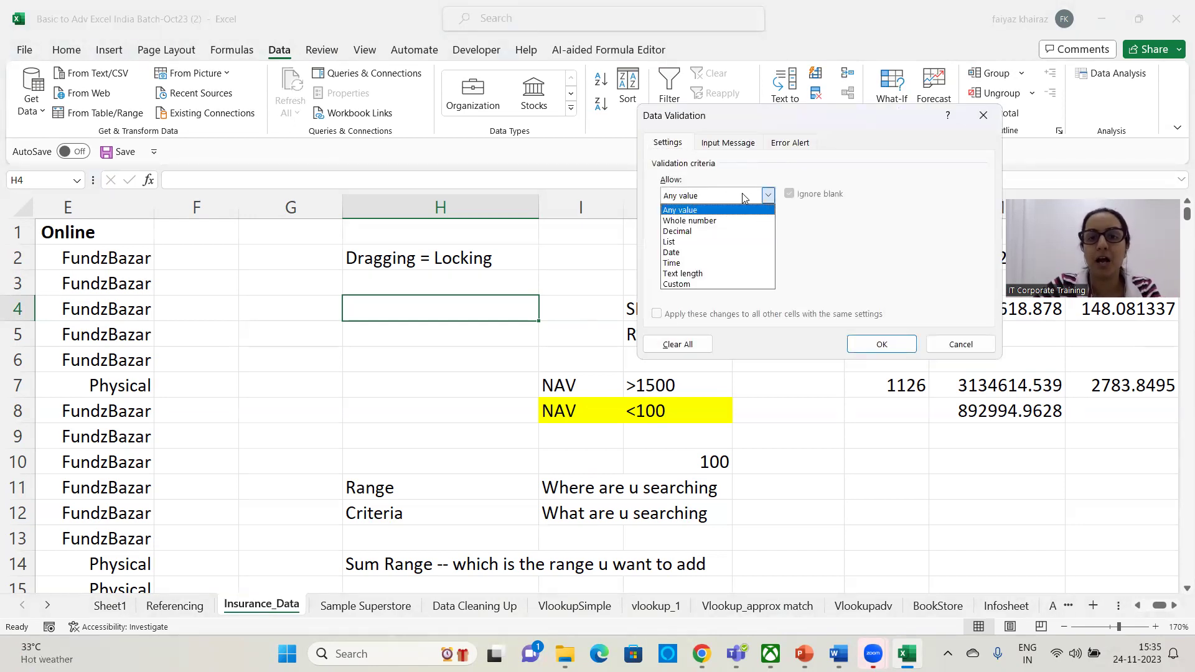
left_click(684, 245)
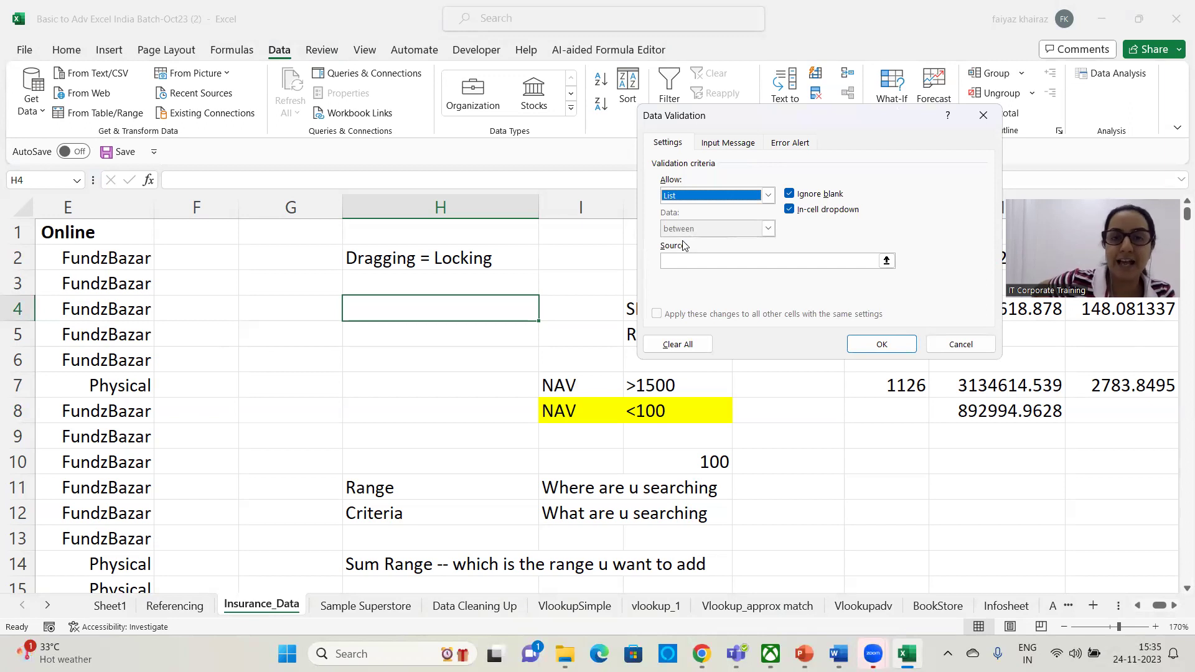
Set the validation list source to the Tran Type entries =$A$2:$A$28615 and apply the rule to H4.
left_click(887, 260)
left_click_drag(1155, 610, 1140, 602)
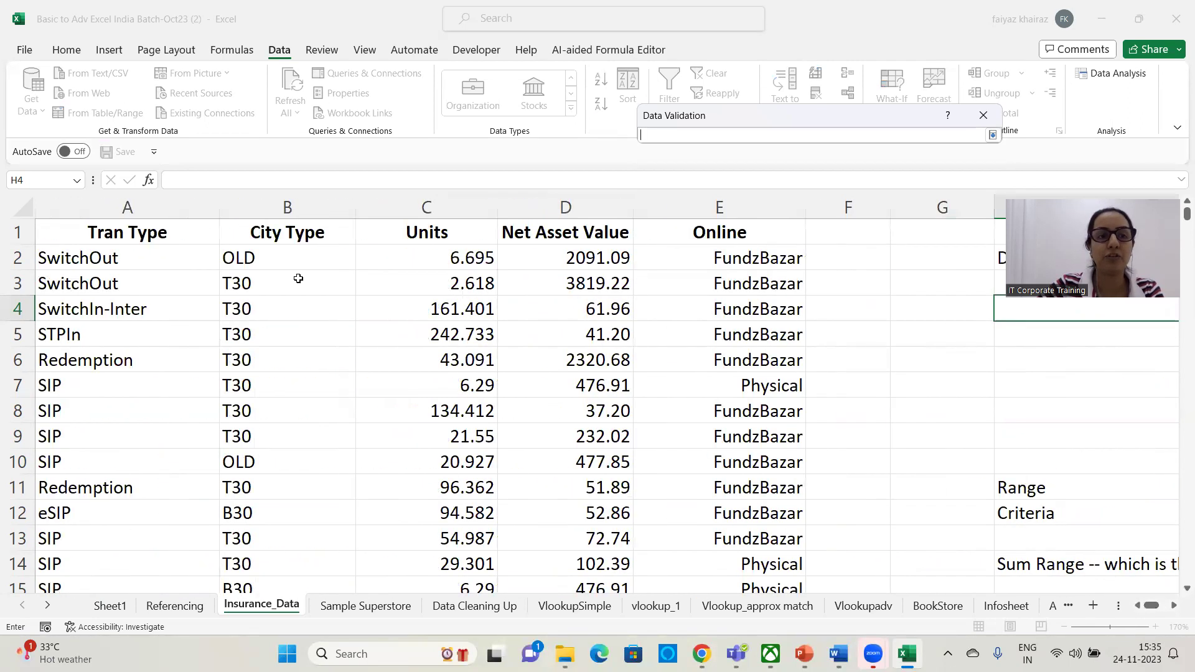
left_click(160, 259)
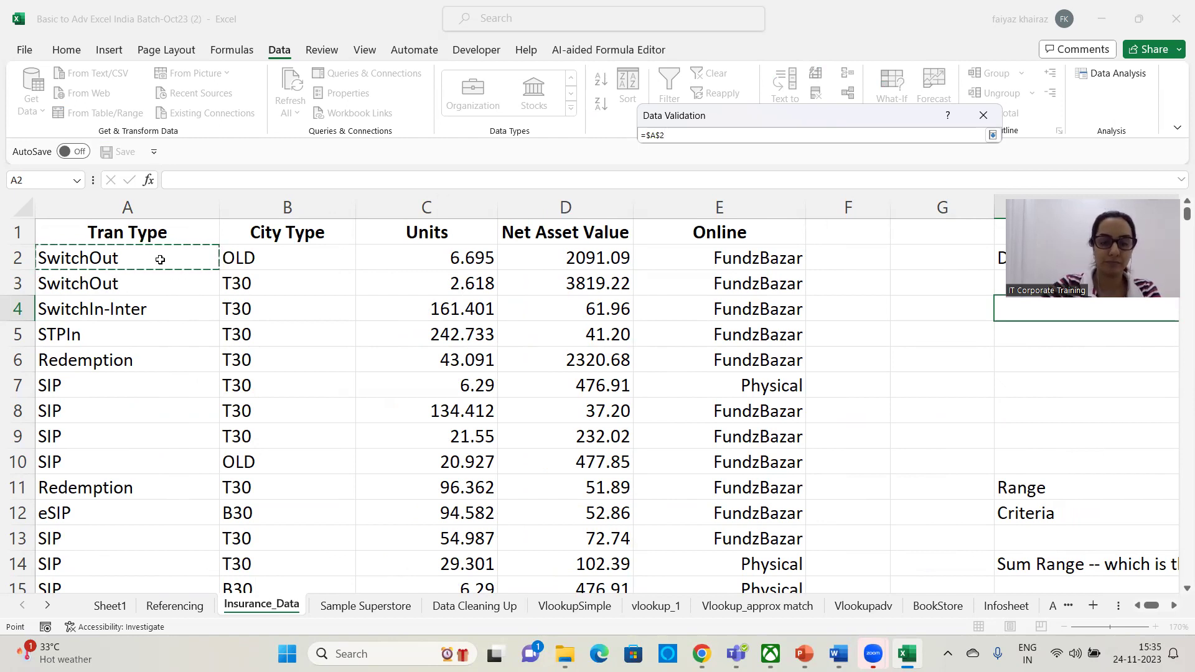
key("ctrl+shift+Down")
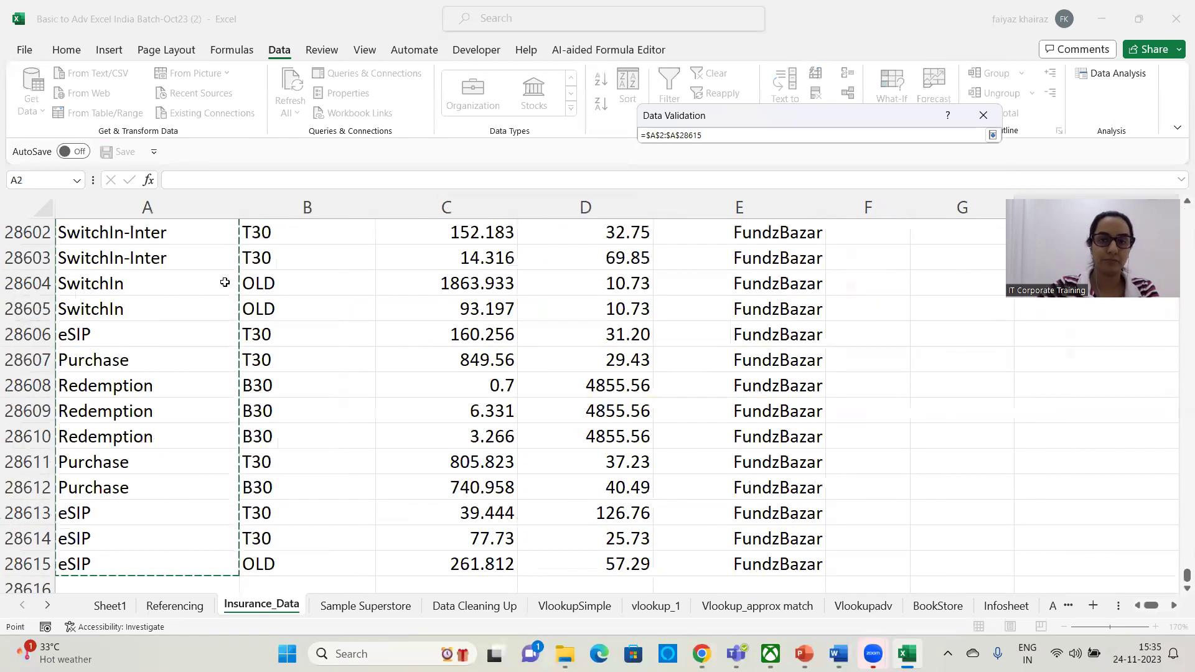
left_click(993, 135)
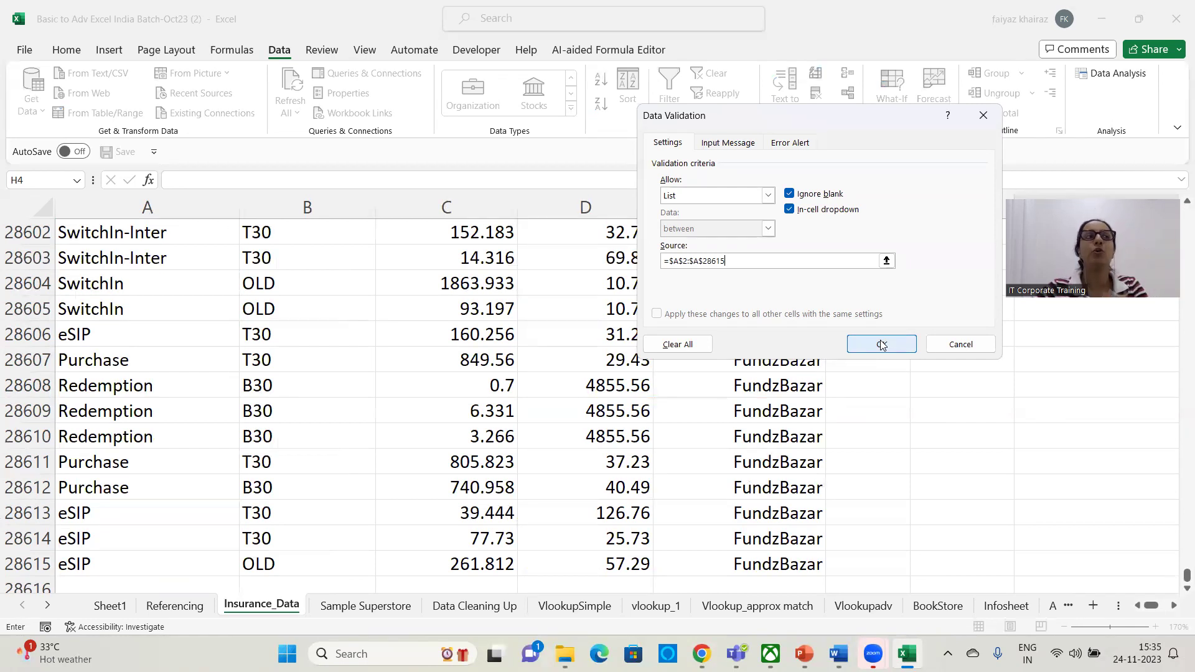
left_click(882, 345)
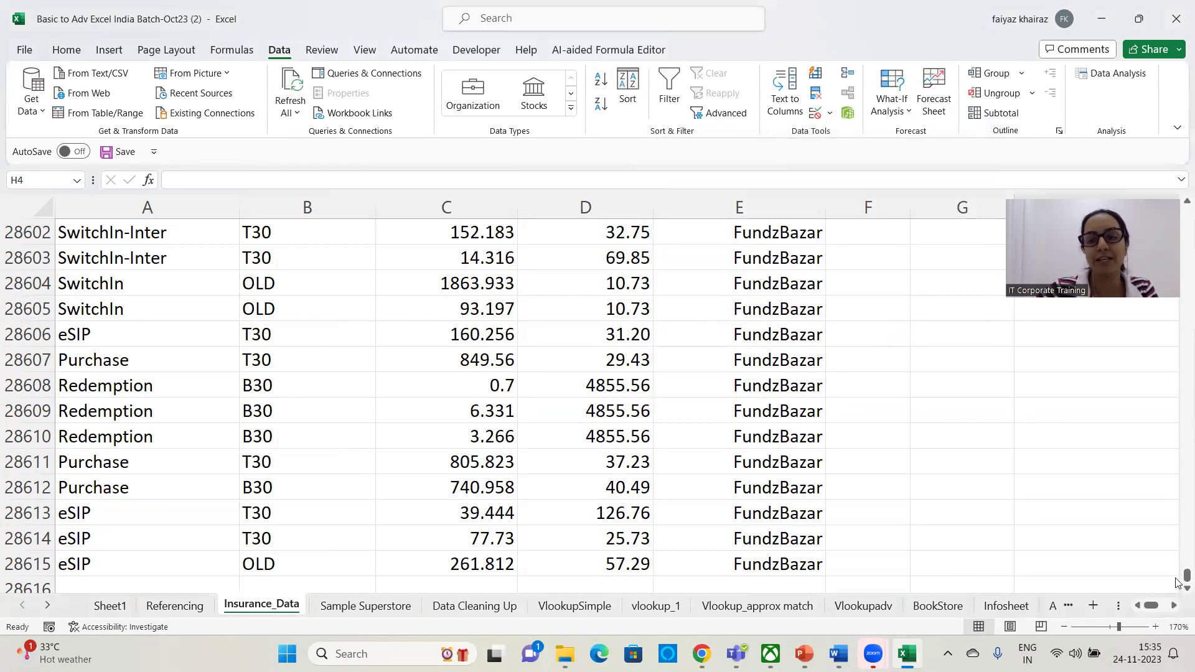
Test the transaction type list in H4 by choosing eSIP, SWP and finally Purchase.
left_click_drag(1178, 576, 1168, 168)
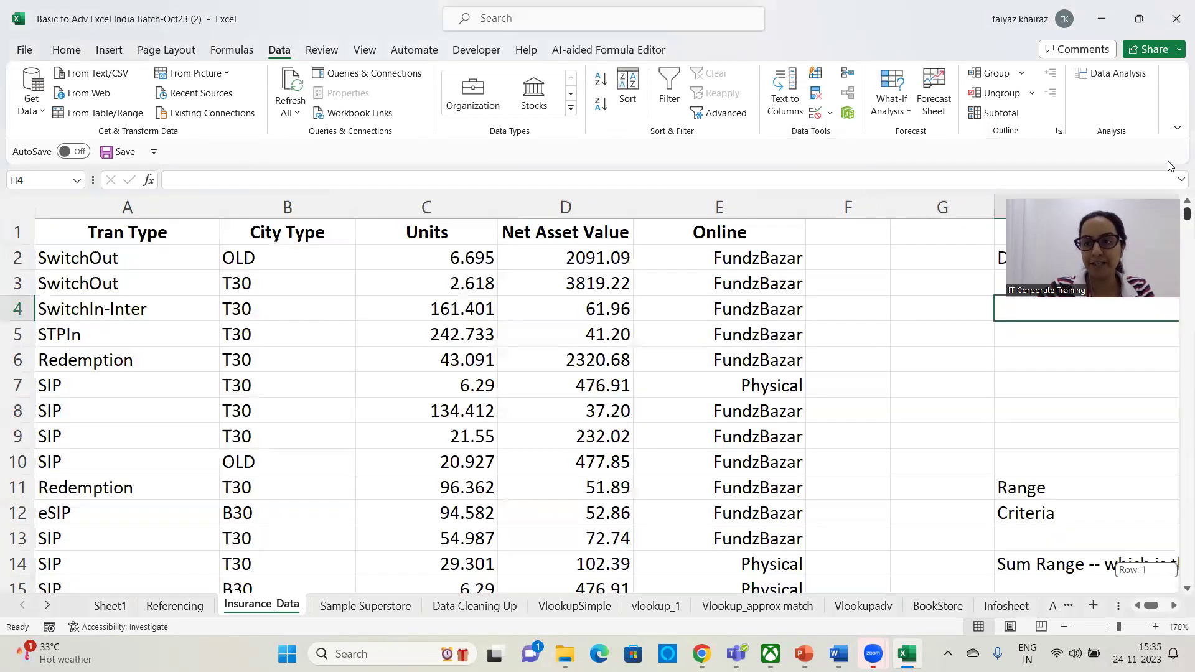
left_click(1173, 606)
left_click(1172, 606)
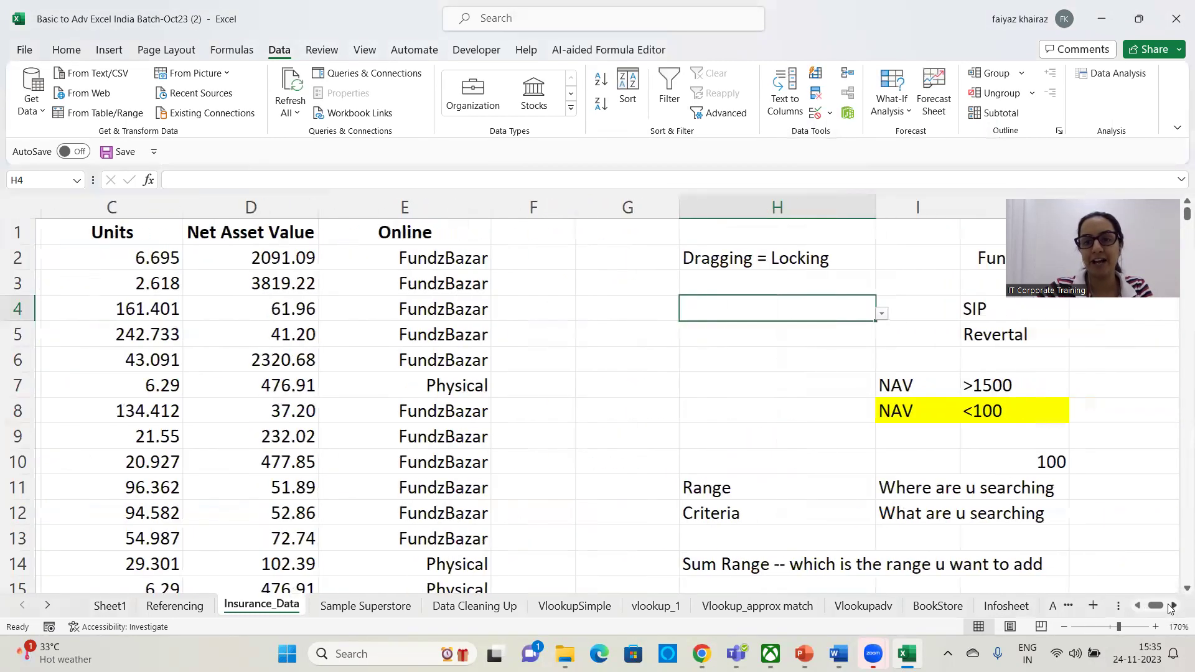
left_click(1173, 606)
left_click(735, 314)
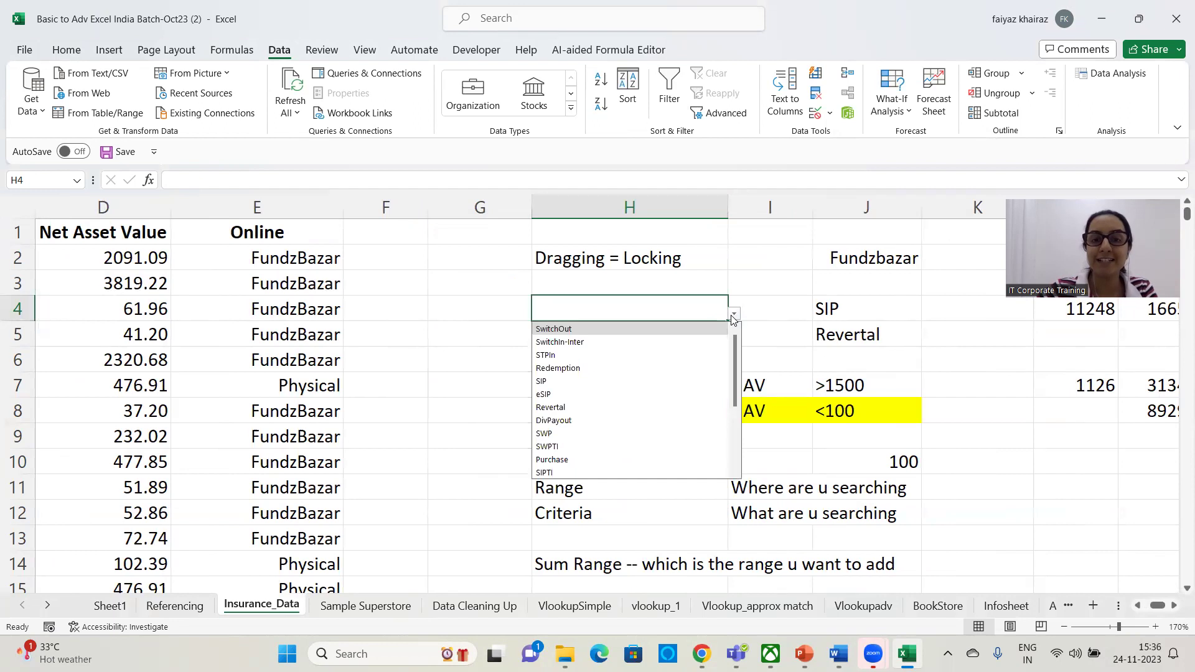
left_click_drag(729, 354, 706, 321)
left_click(647, 394)
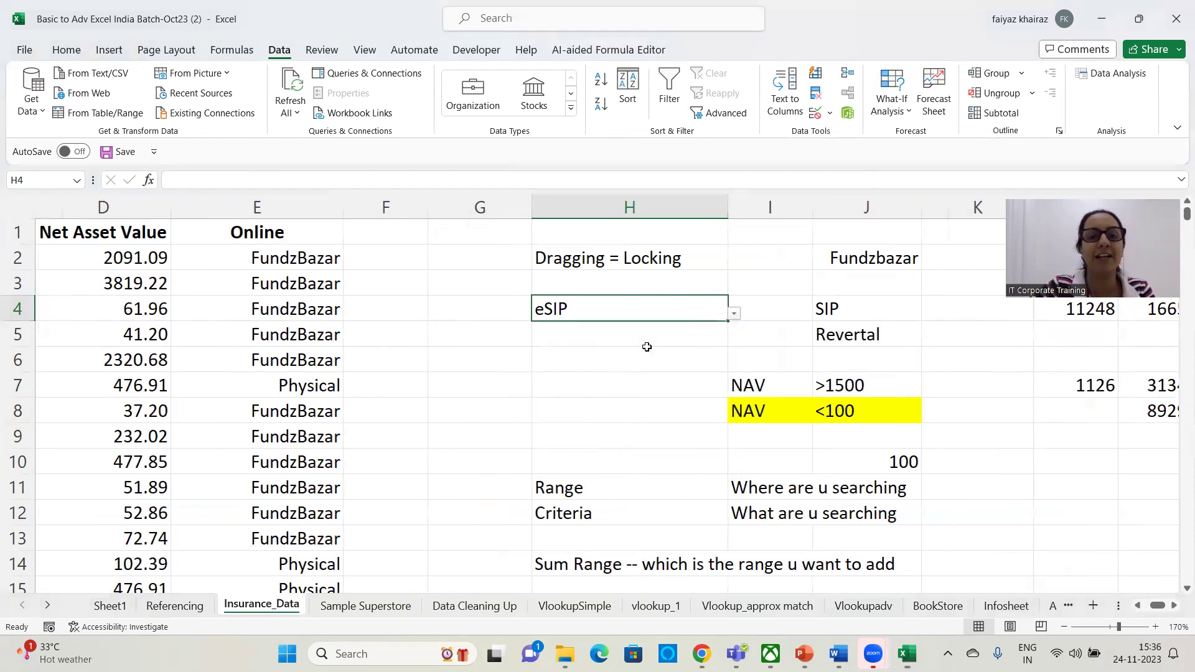
left_click(735, 313)
left_click(608, 434)
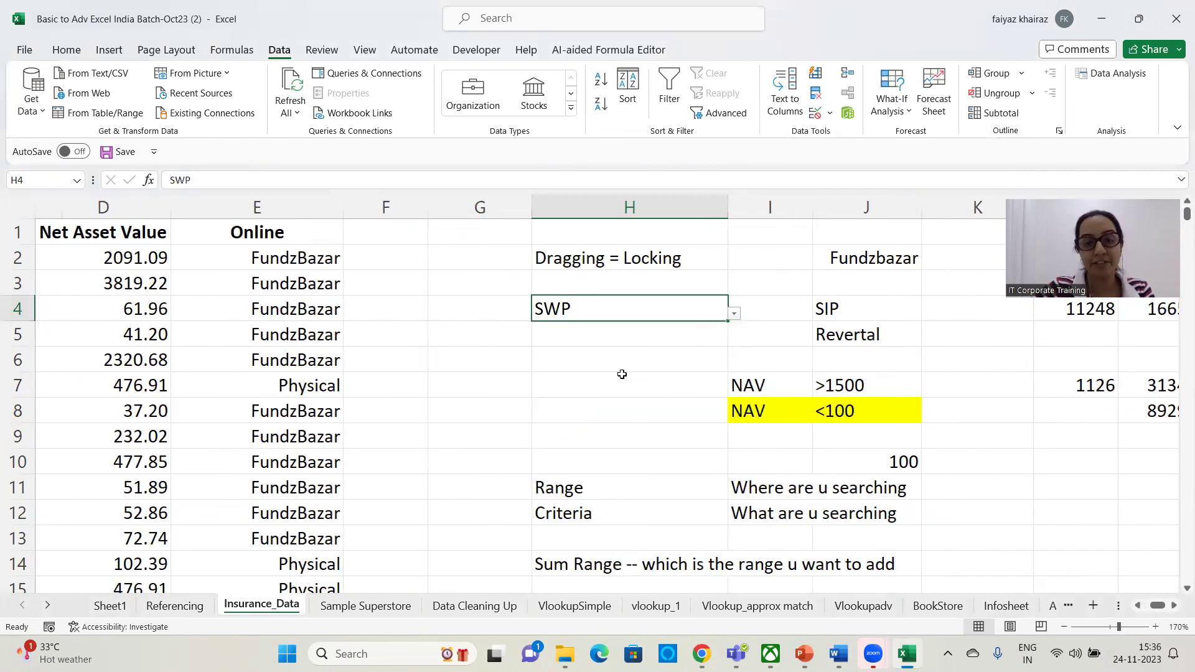
left_click(735, 314)
left_click(602, 457)
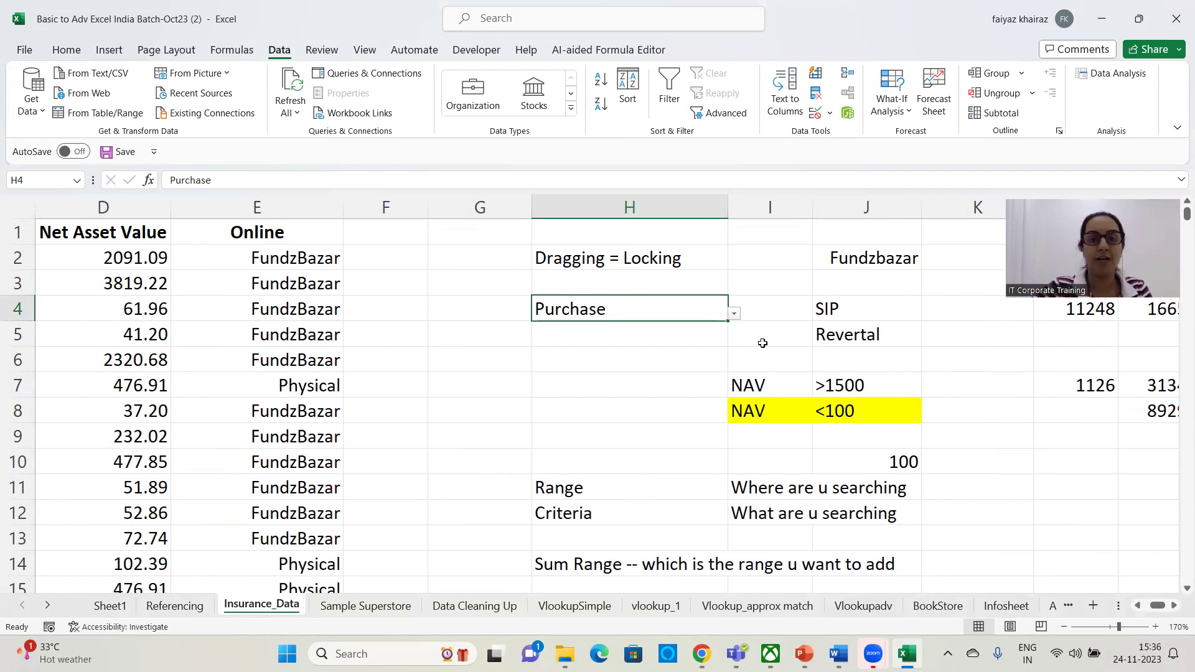
Choose SIP and finally STPIn from the transaction type list in H4.
left_click(735, 314)
left_click(596, 375)
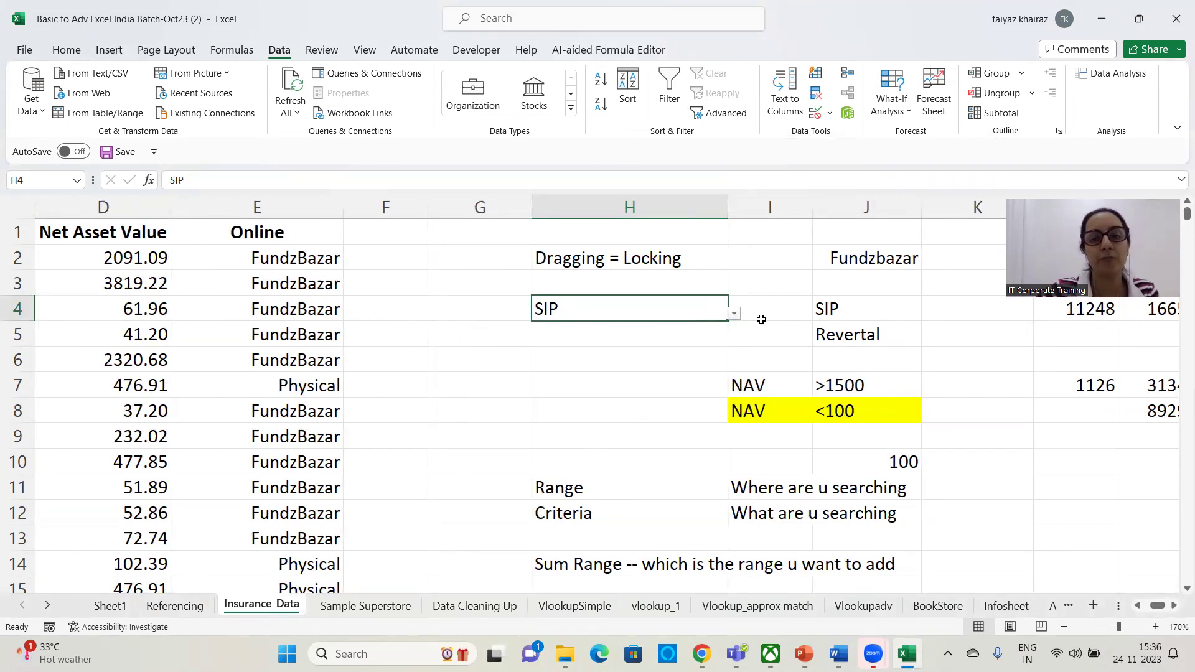
left_click(736, 316)
left_click(600, 349)
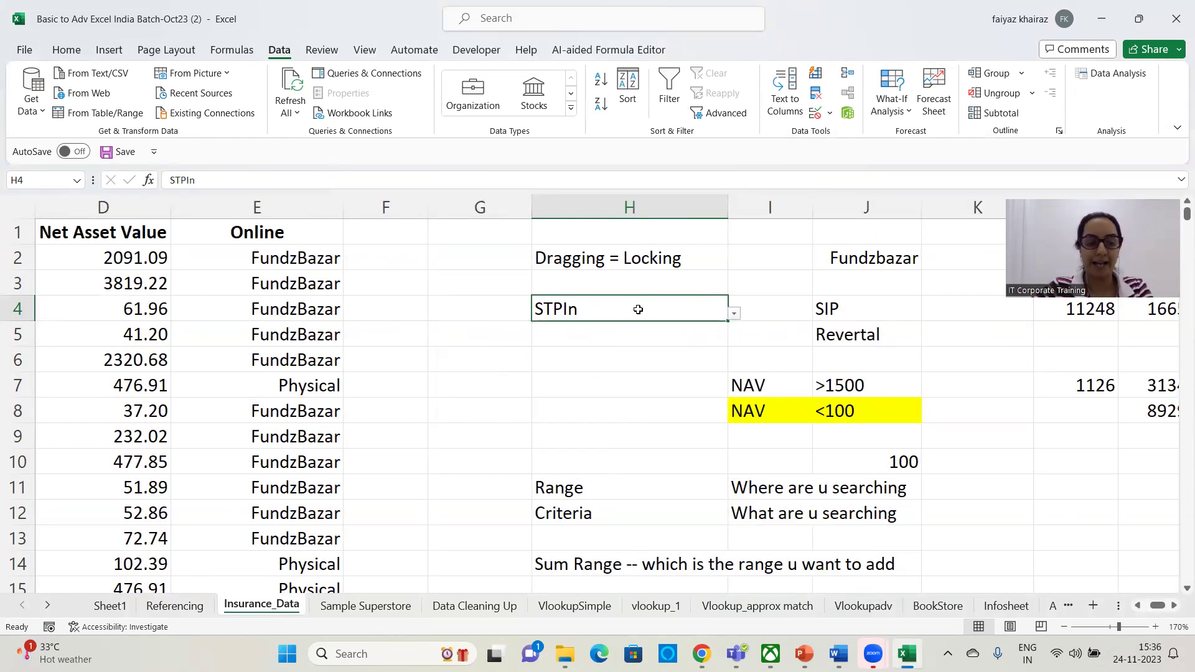
Copy the drop-down cell H4 over the SIP criterion in J4, so the list drives the summary formulas.
key("ctrl+c")
left_click(844, 311)
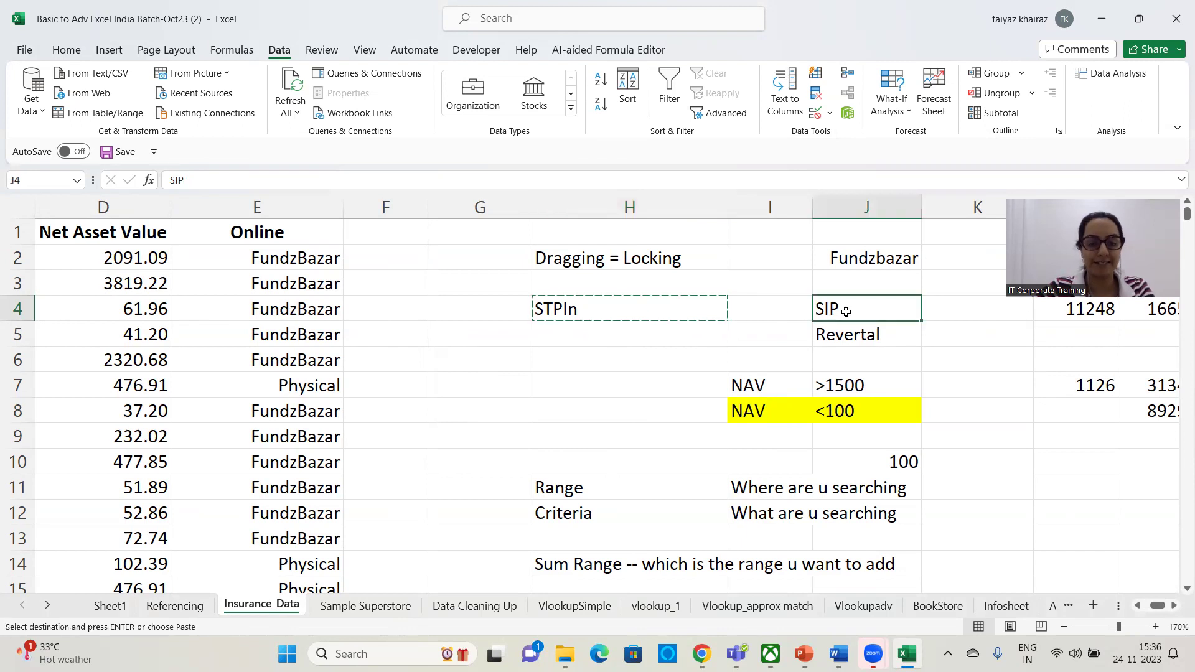
key("ctrl+v")
key("Escape")
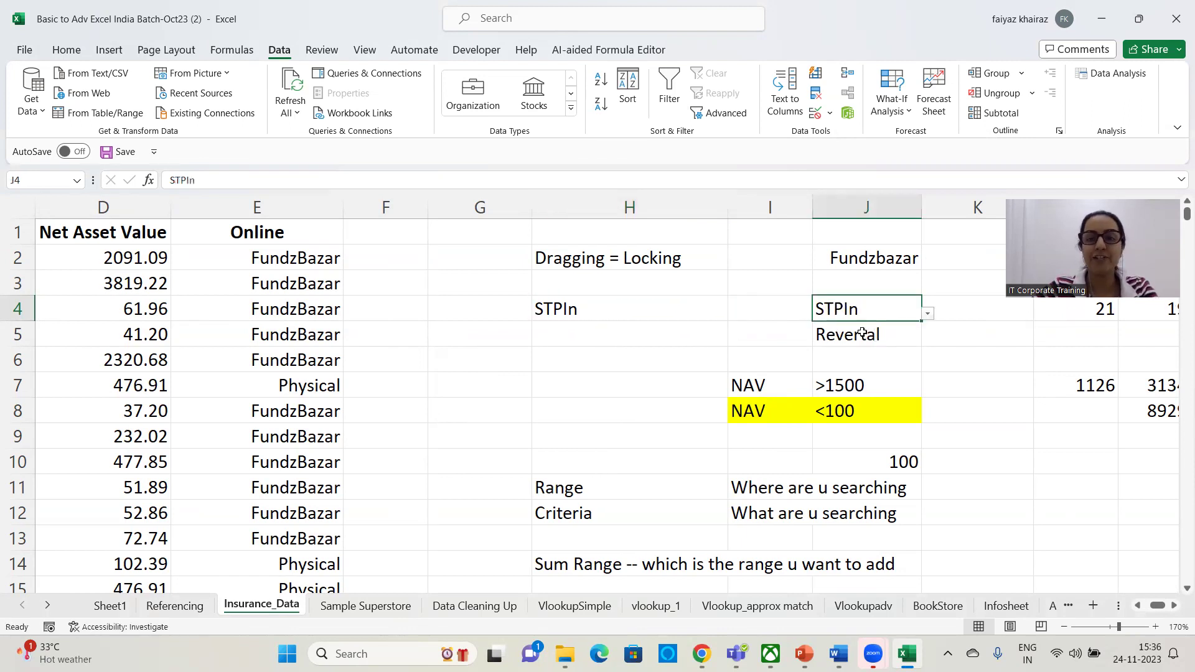
Test the transaction type list in J4 by choosing eSIP, SwitchIn-Inter, eSIP again and finally SWPTI.
left_click(927, 314)
left_click(852, 398)
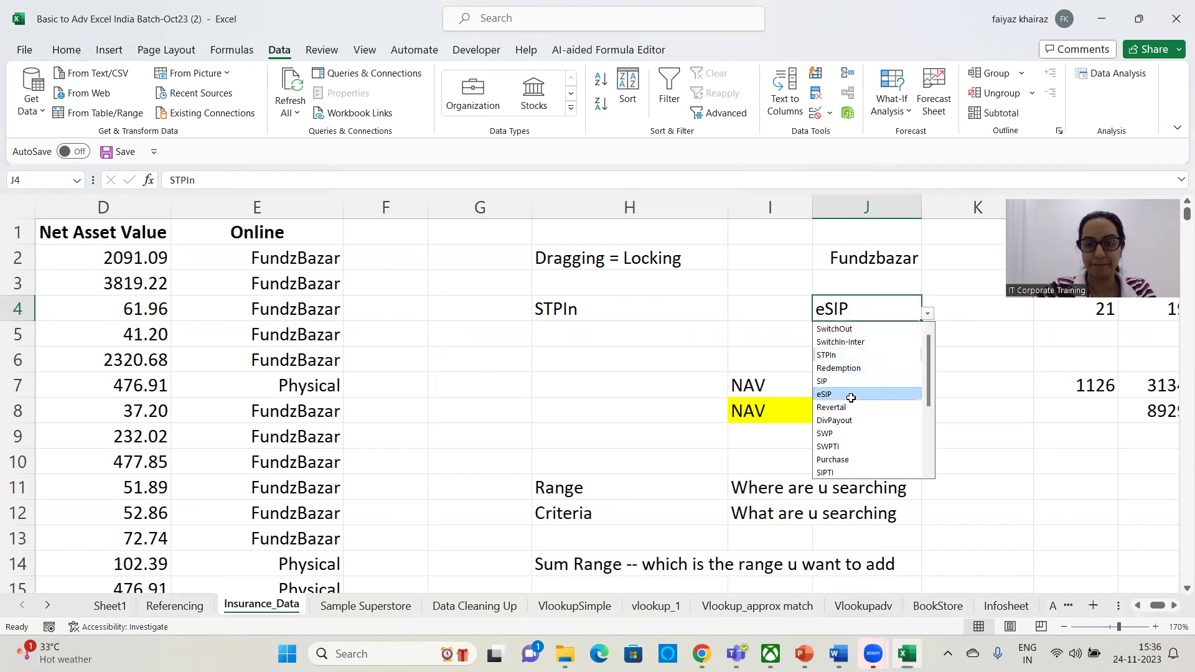
left_click(928, 315)
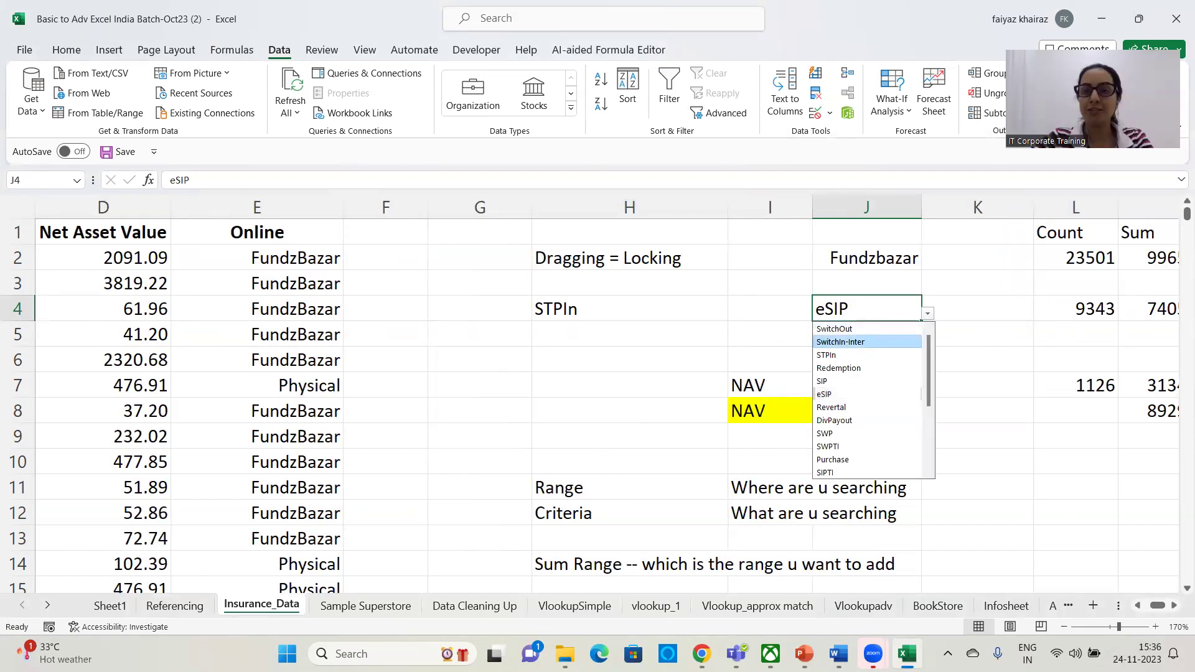
left_click(872, 341)
left_click(927, 315)
left_click(841, 396)
left_click(927, 315)
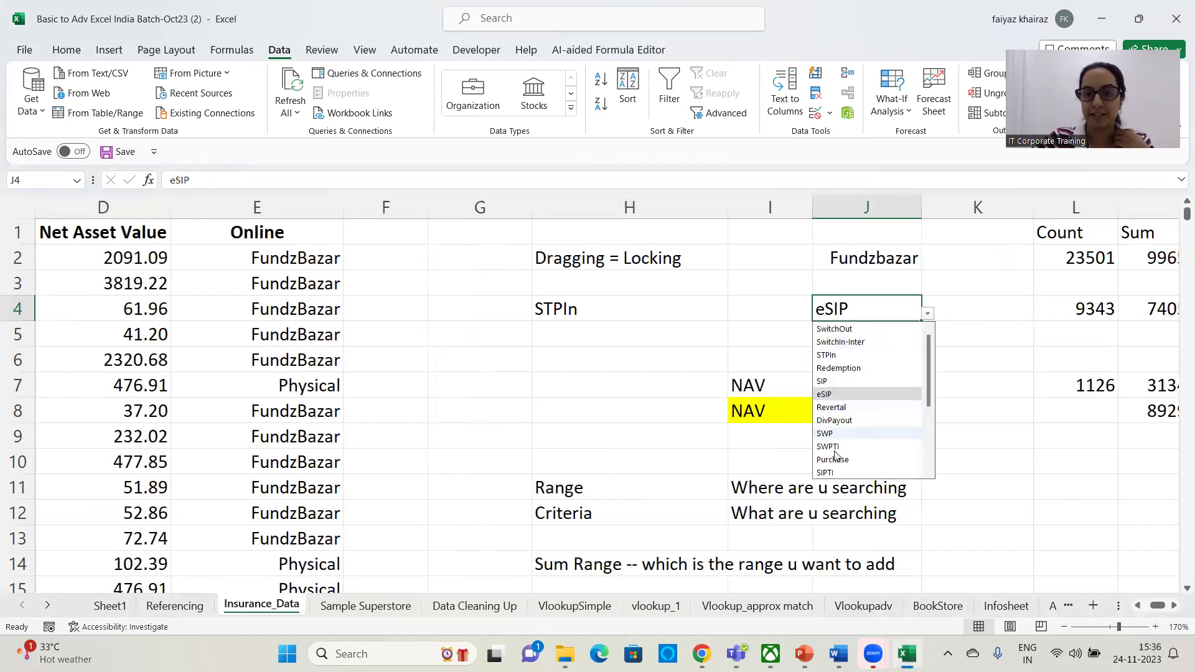
left_click(834, 446)
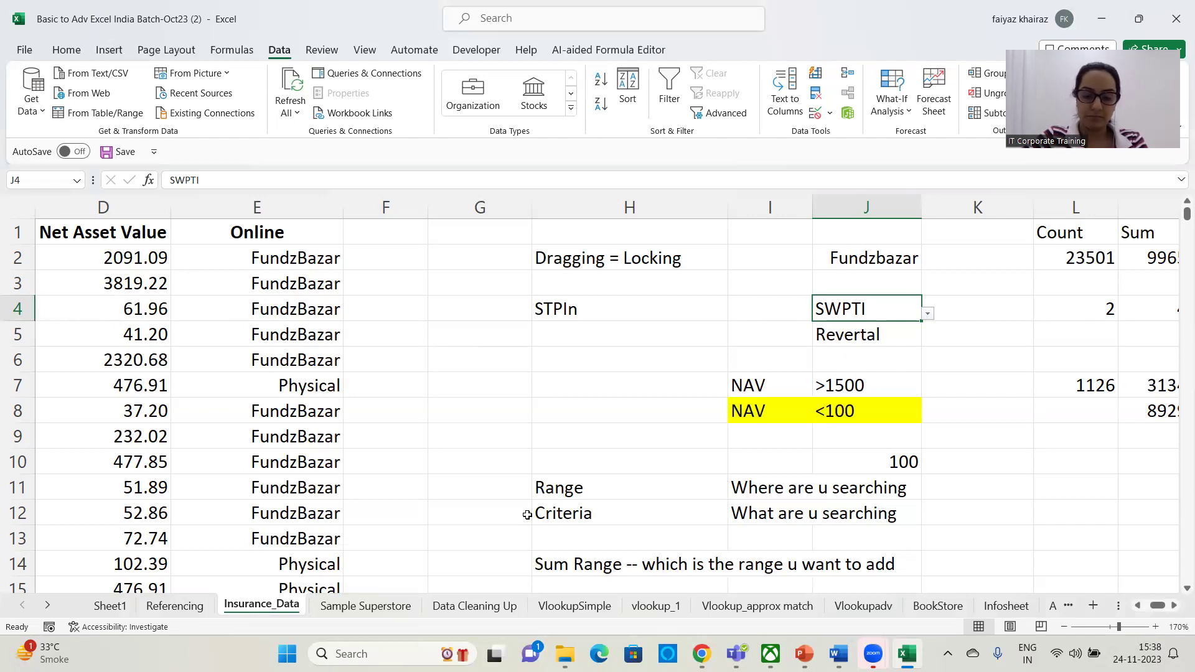
key("ctrl+z")
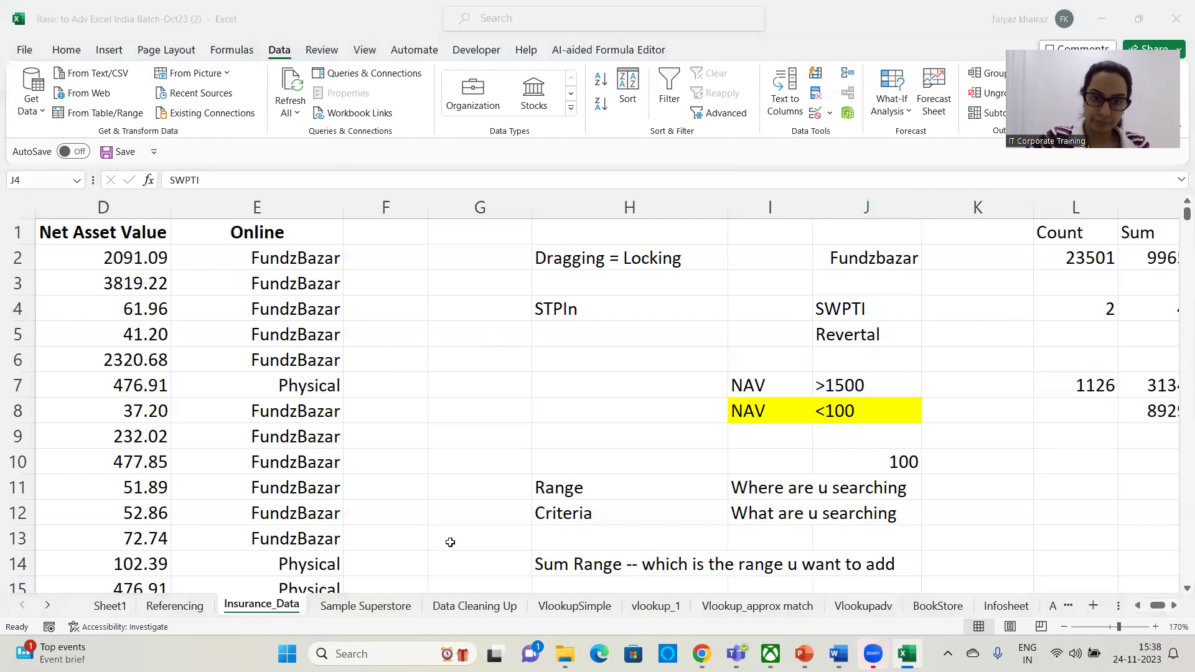
Start a data validation rule for the empty cell G6 that allows values from a List.
left_click(592, 358)
left_click(544, 361)
left_click(461, 342)
left_click(464, 363)
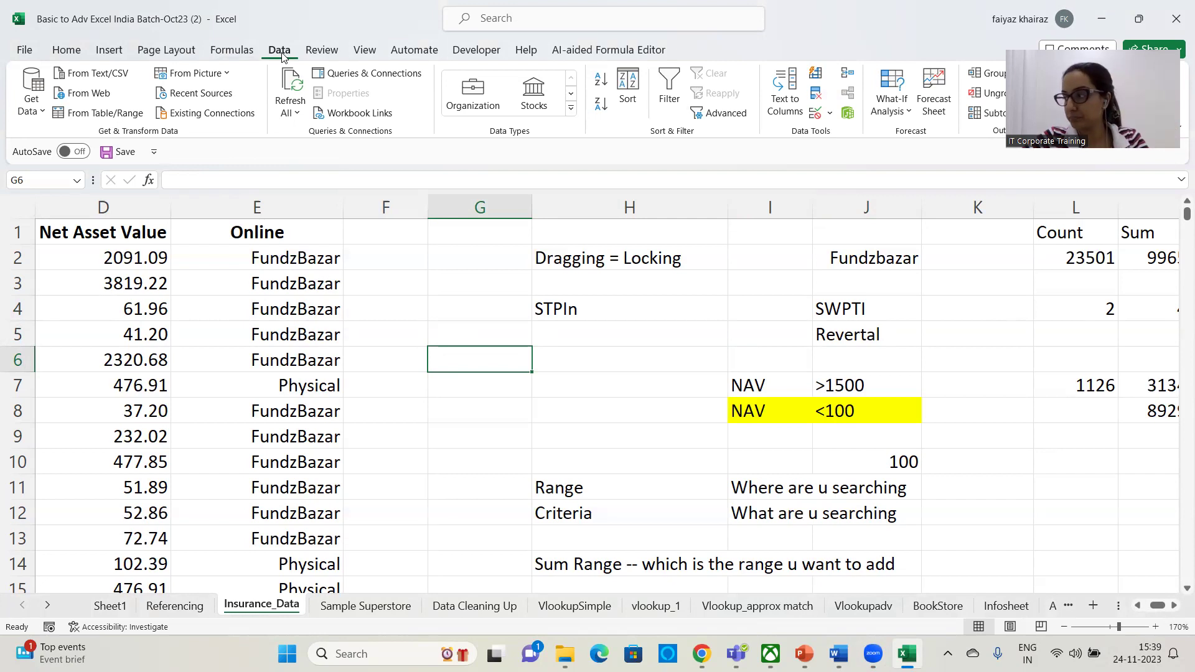
left_click(832, 114)
left_click(835, 133)
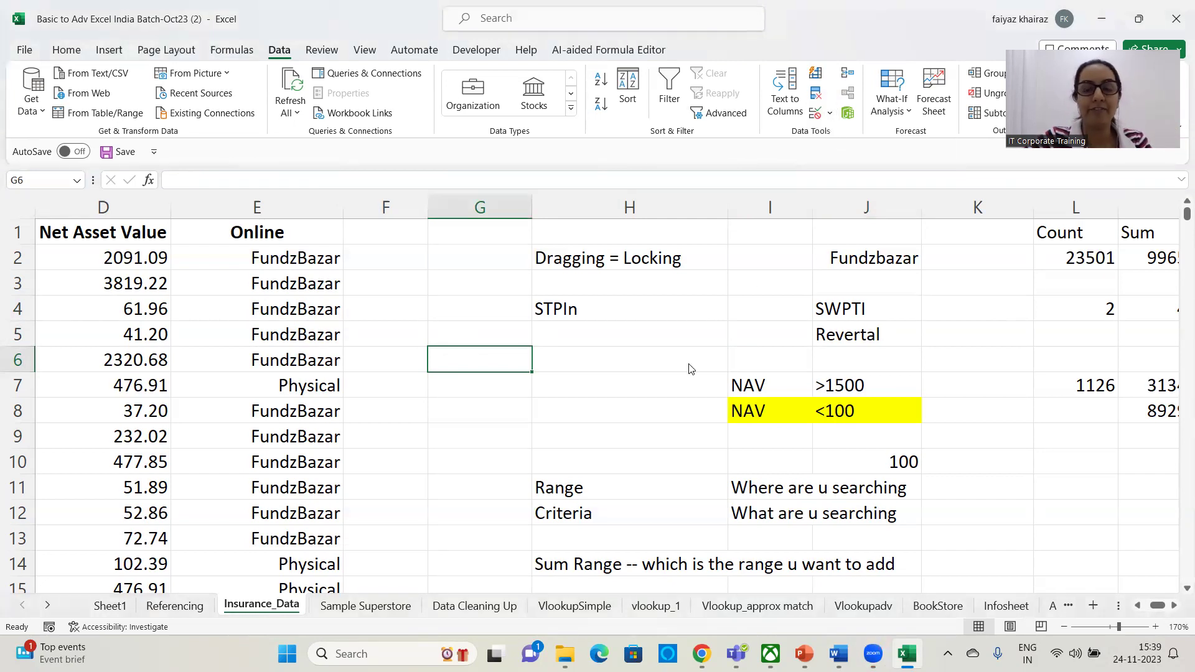
left_click(769, 195)
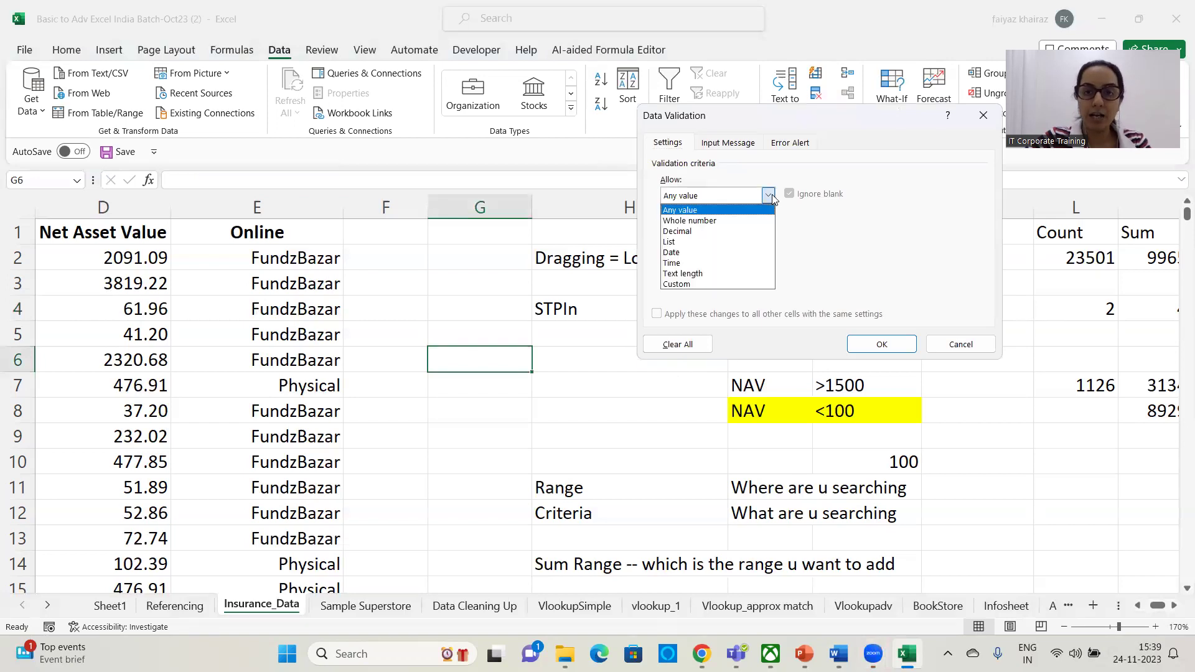
left_click(684, 243)
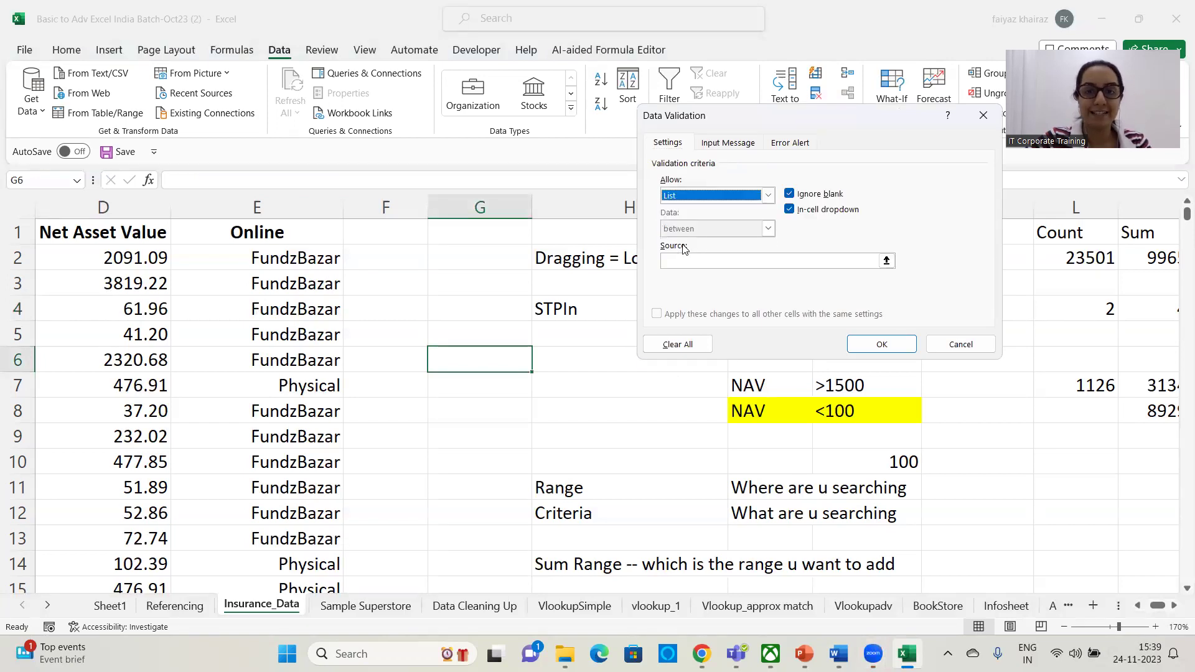
Set the validation list source to the Online entries =$E$2:$E$28615 and apply the rule to G6.
left_click(890, 264)
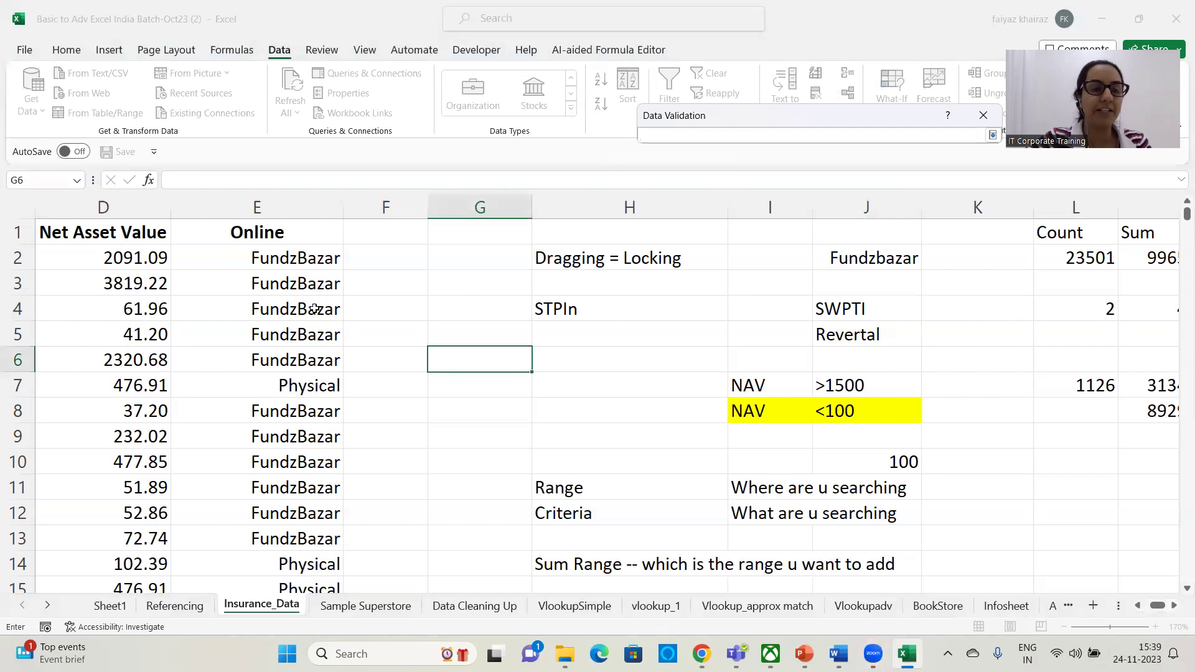
left_click(287, 264)
key("ctrl+shift+Down")
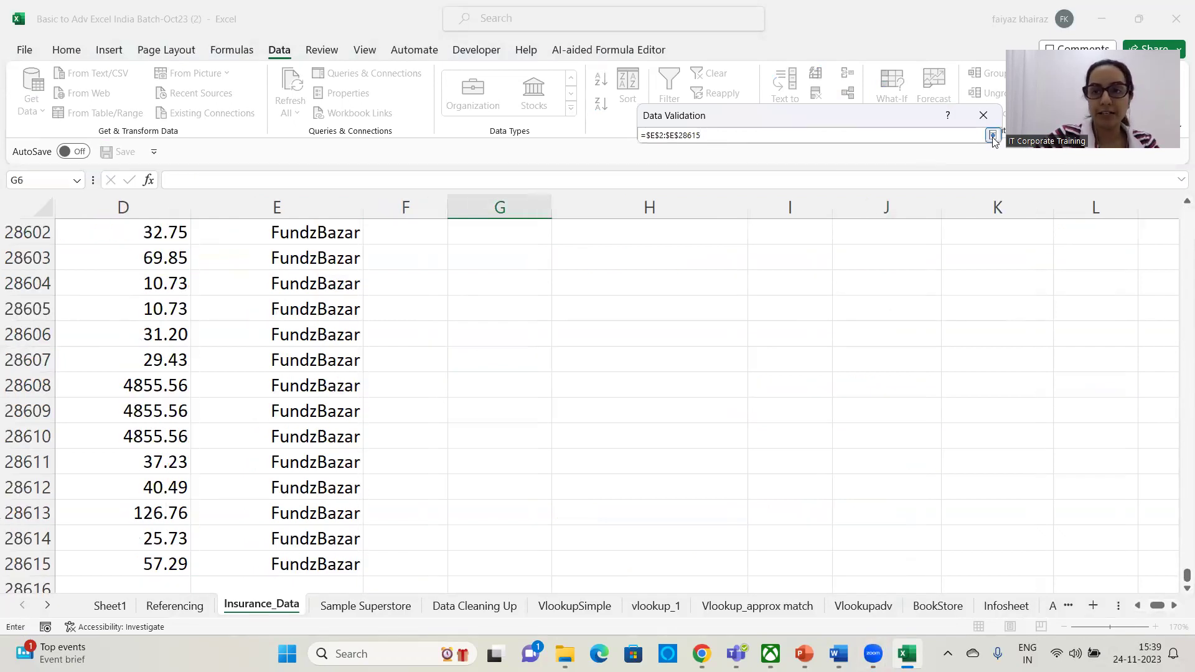
left_click(993, 136)
left_click(877, 343)
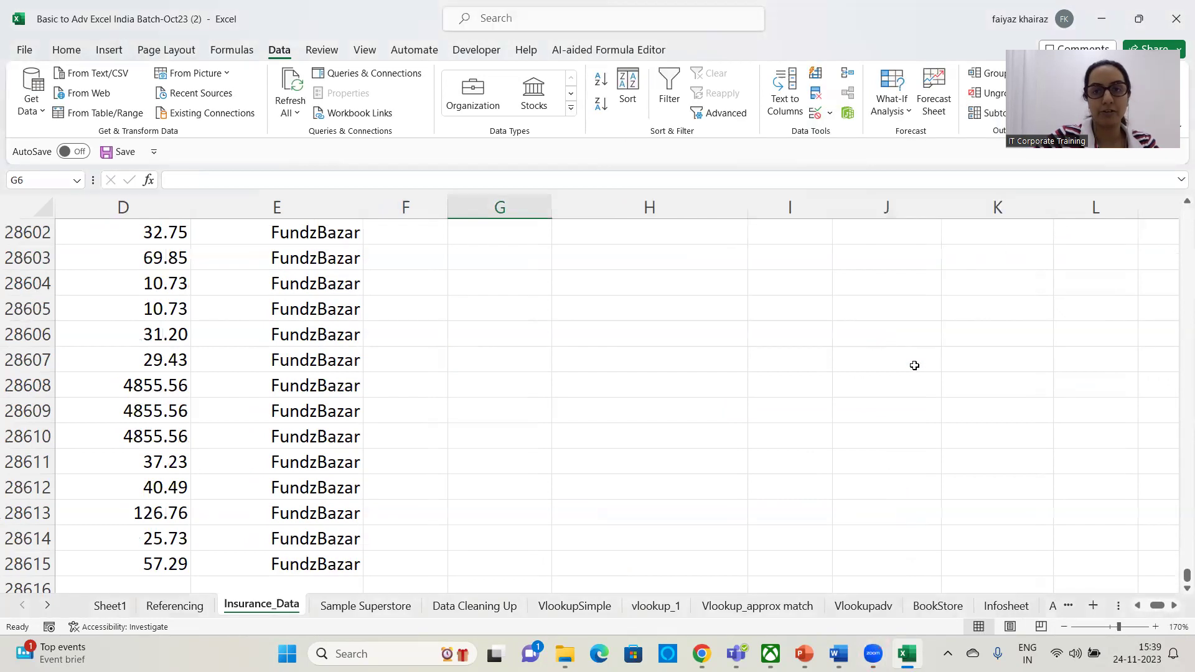
Test the Online list in G6 by choosing NSE and finally FundzBazar.
left_click_drag(1180, 579, 1178, 207)
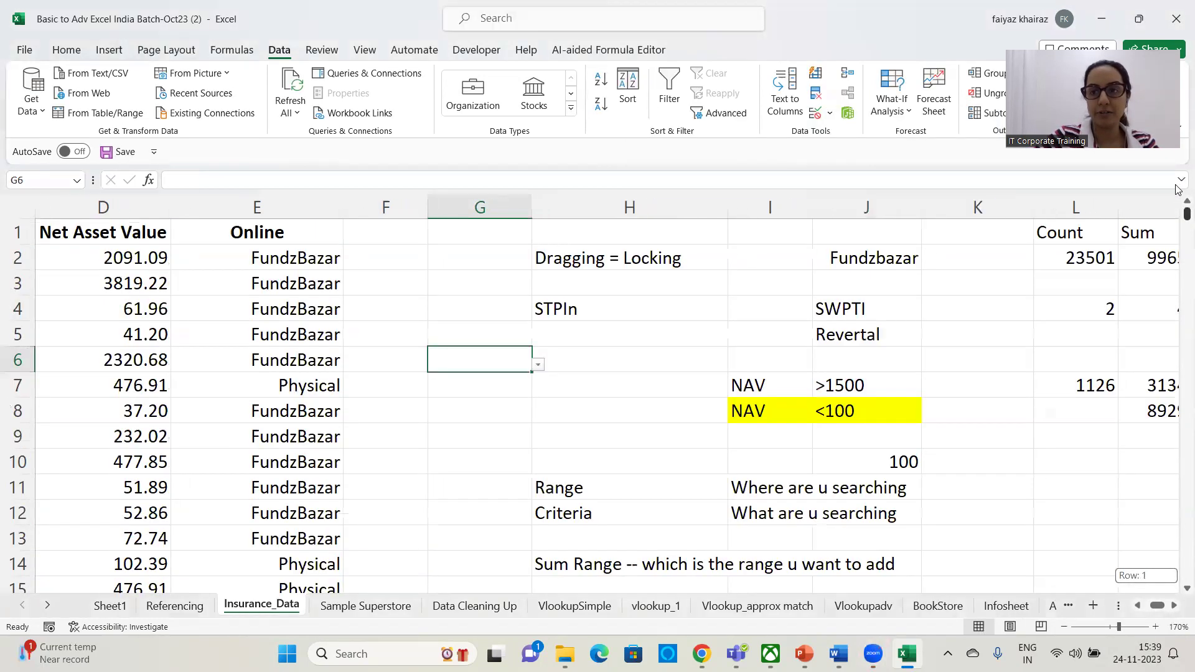
left_click(538, 364)
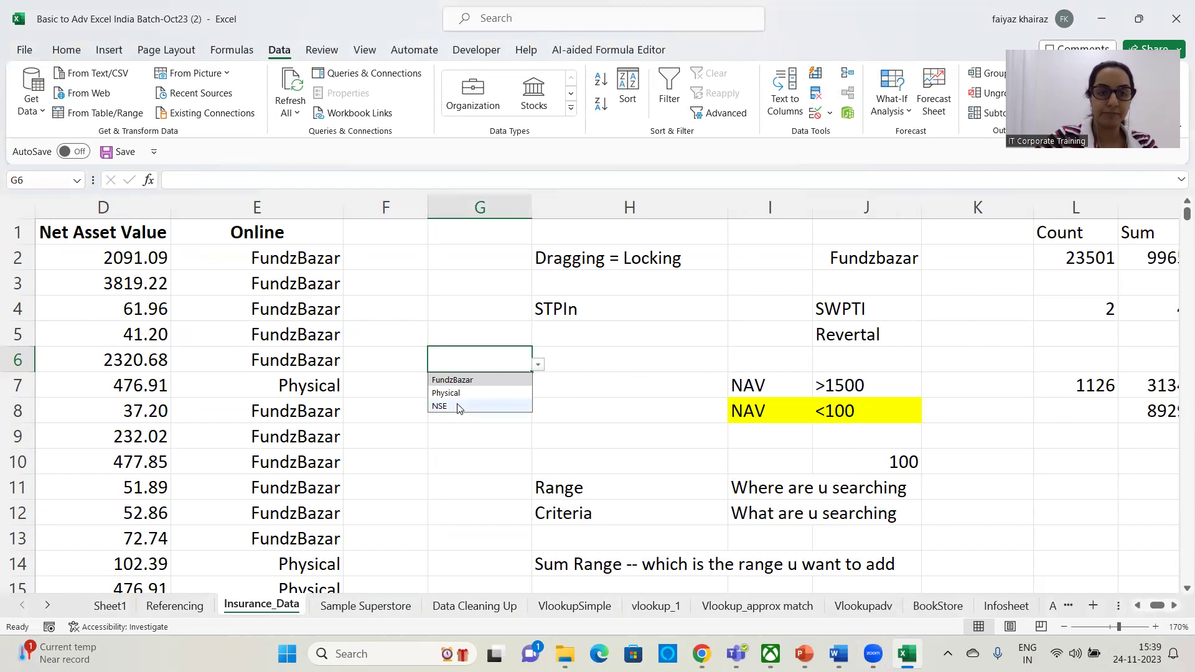
left_click(459, 405)
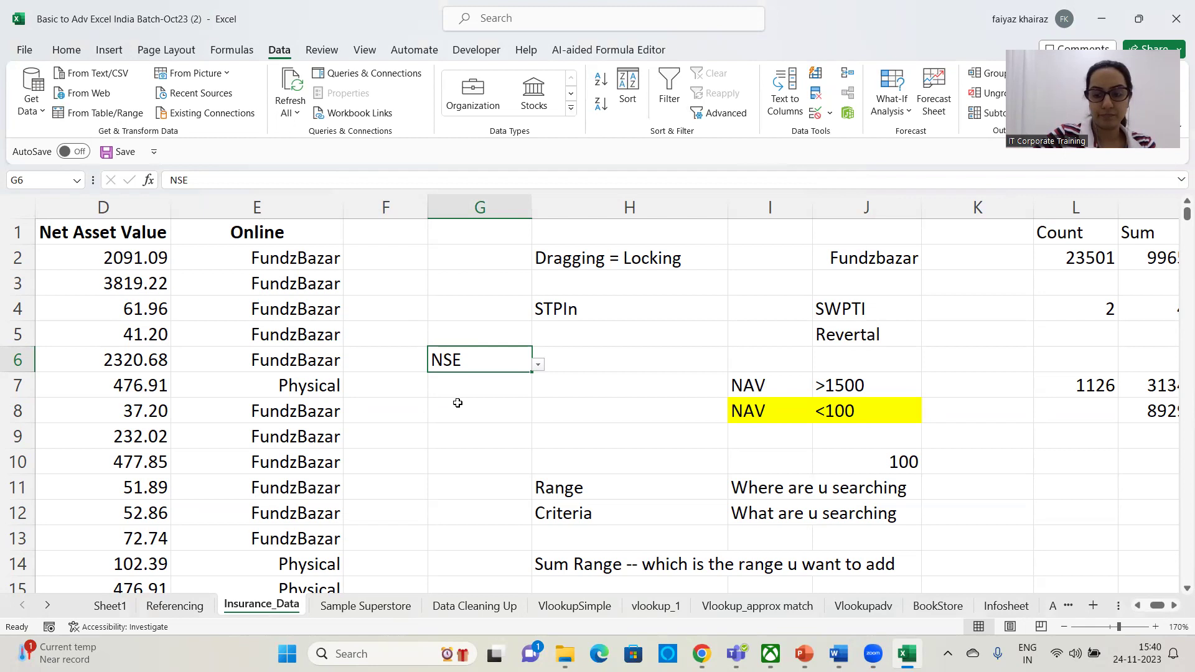
left_click(538, 364)
key("Up")
key("Up")
key("Return")
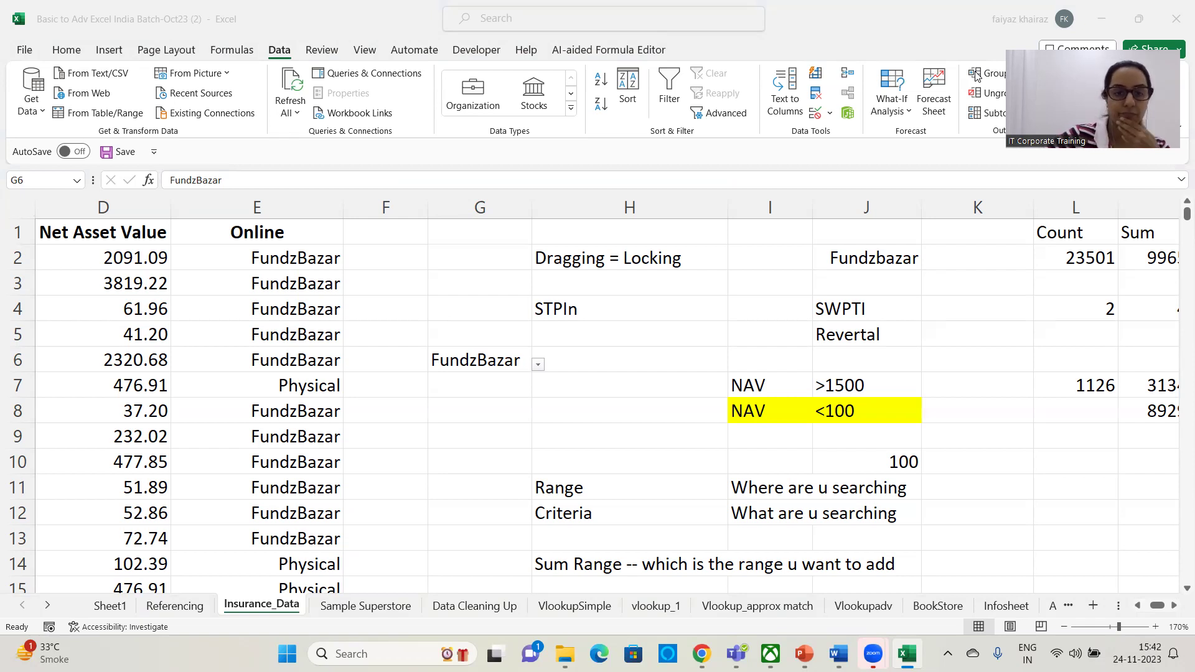
Choose Purchase from the transaction type list in J4.
left_click(570, 398)
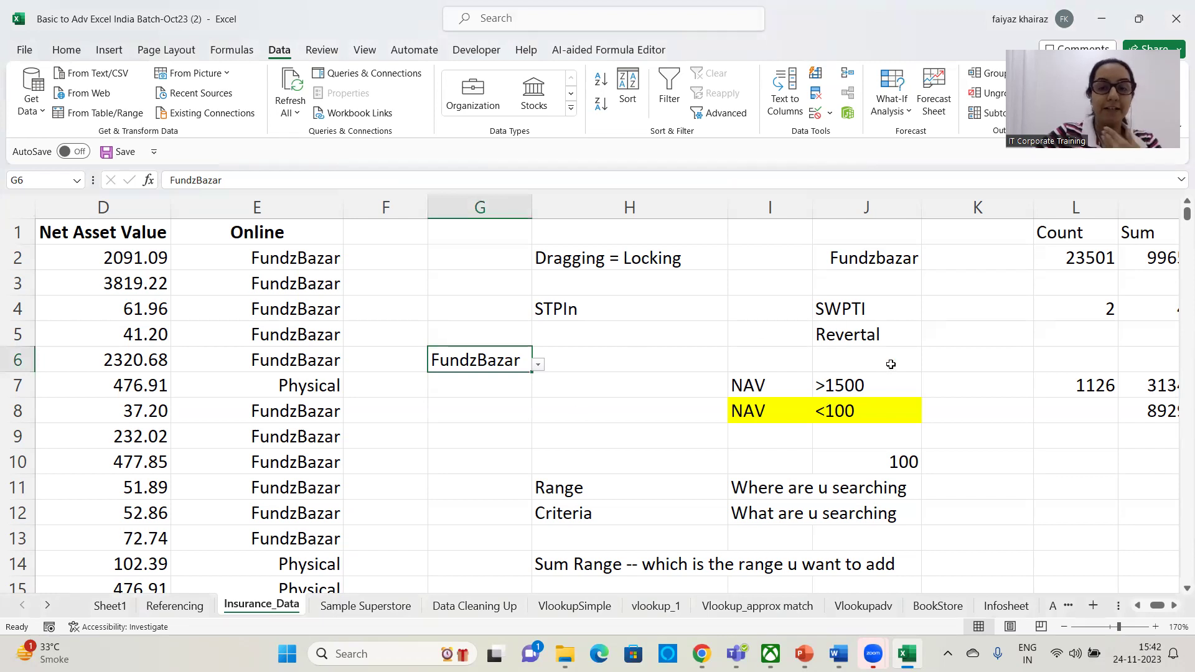
left_click(877, 316)
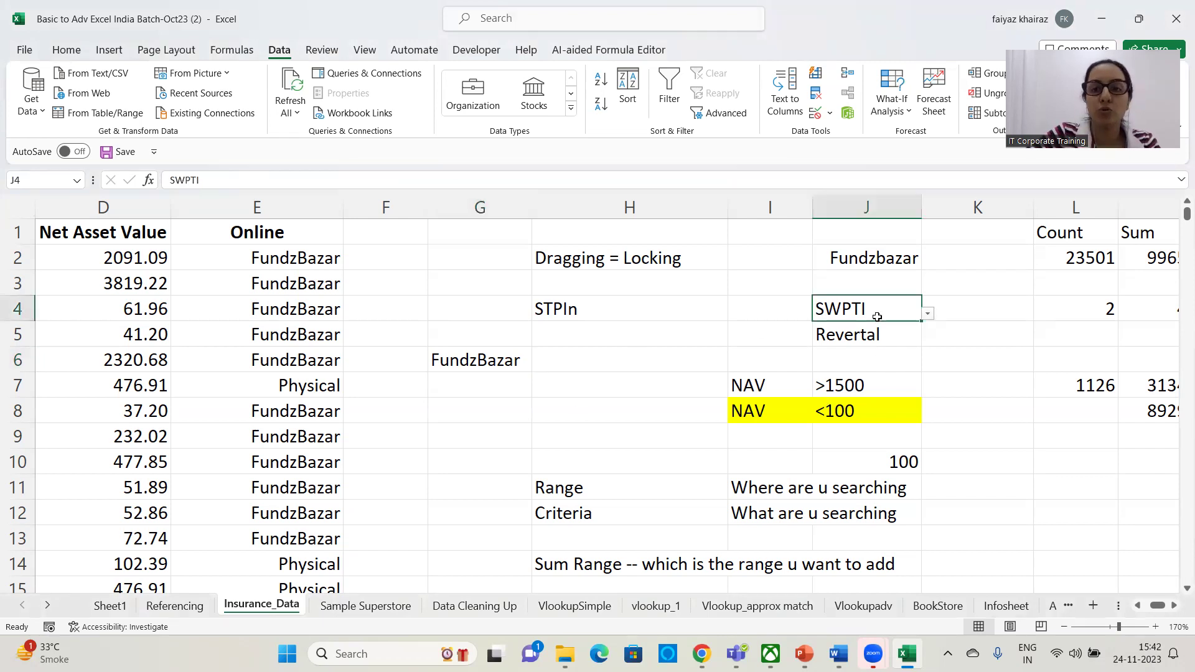
left_click(882, 261)
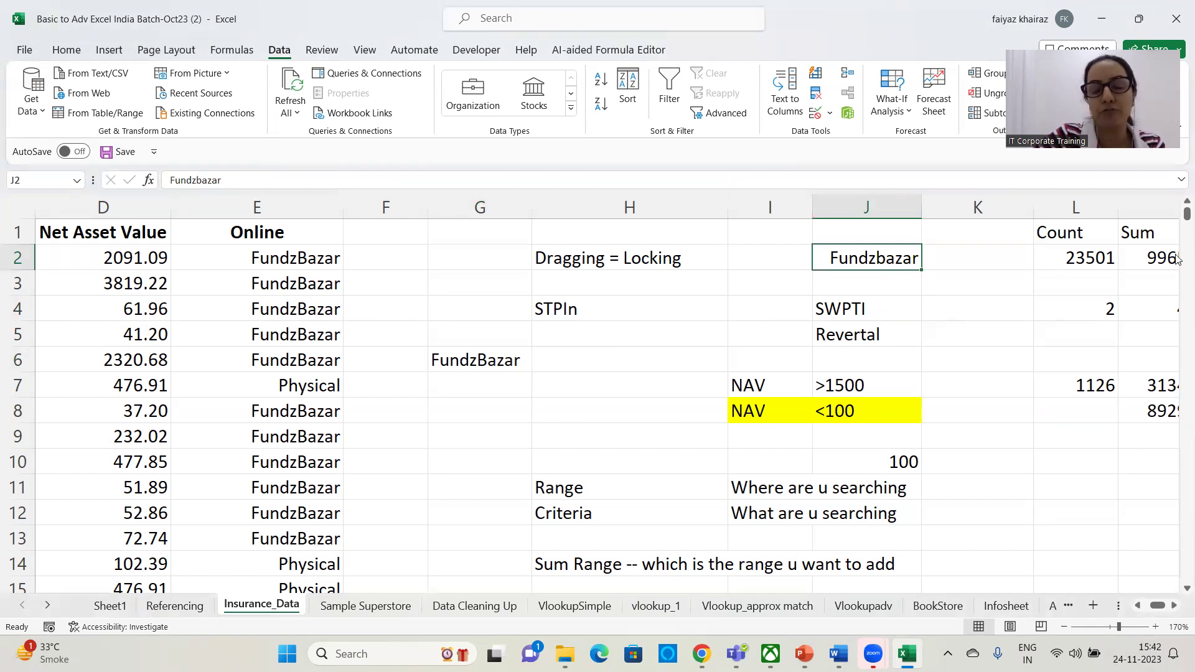
left_click(872, 315)
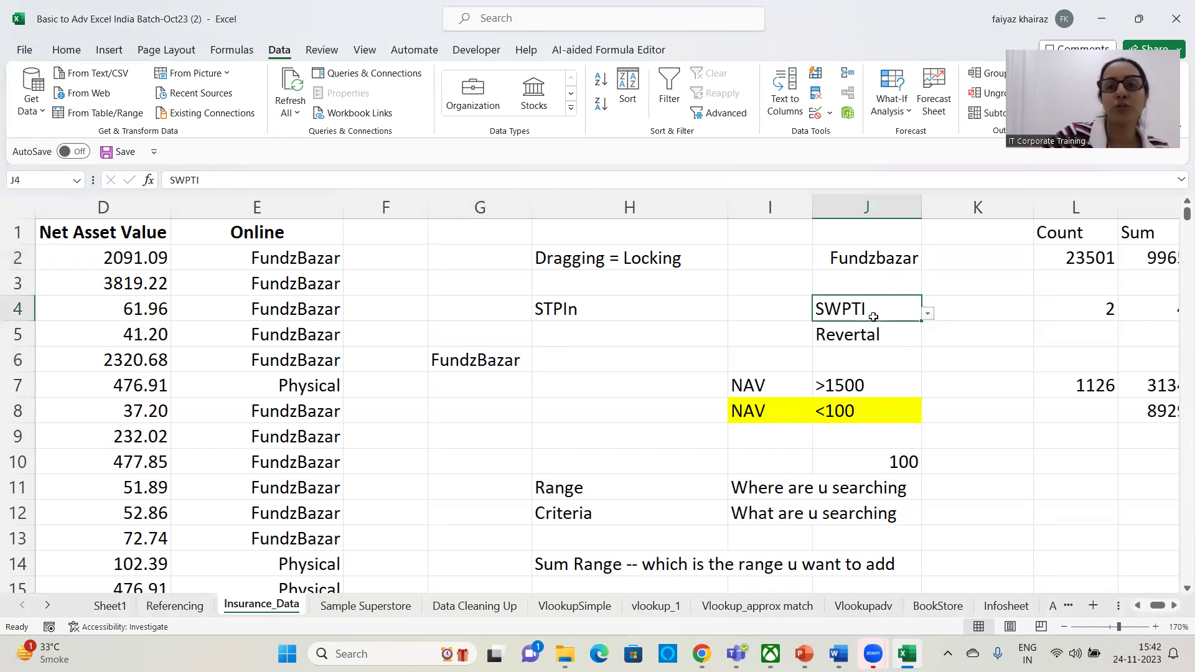
left_click(928, 314)
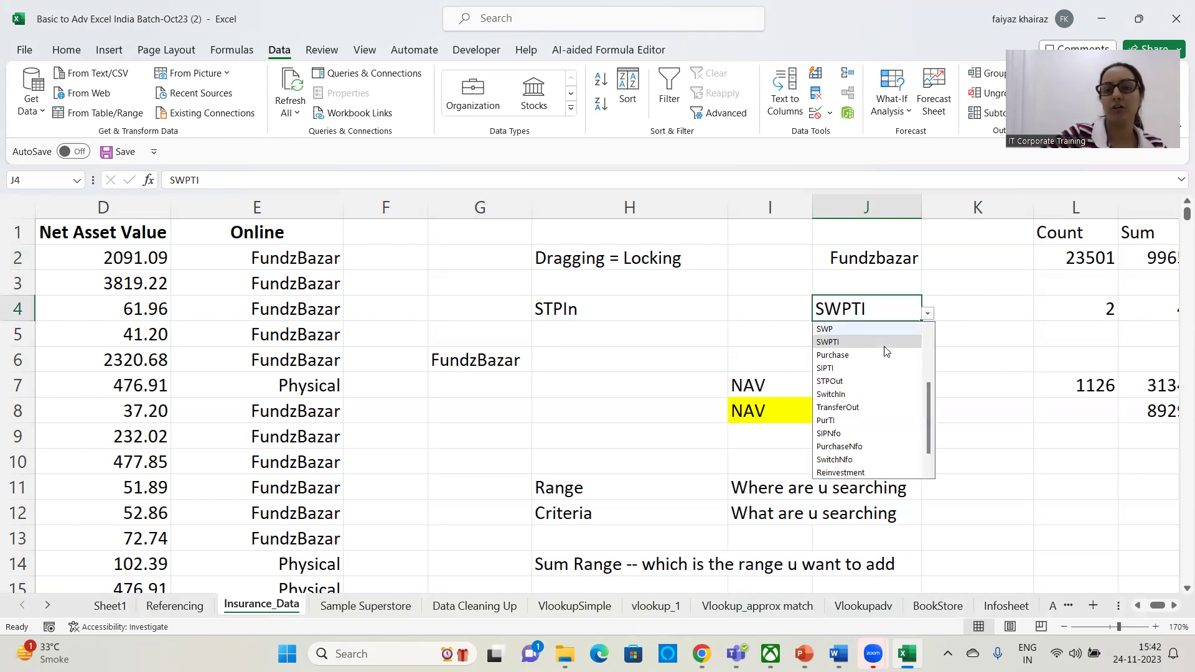
left_click(872, 356)
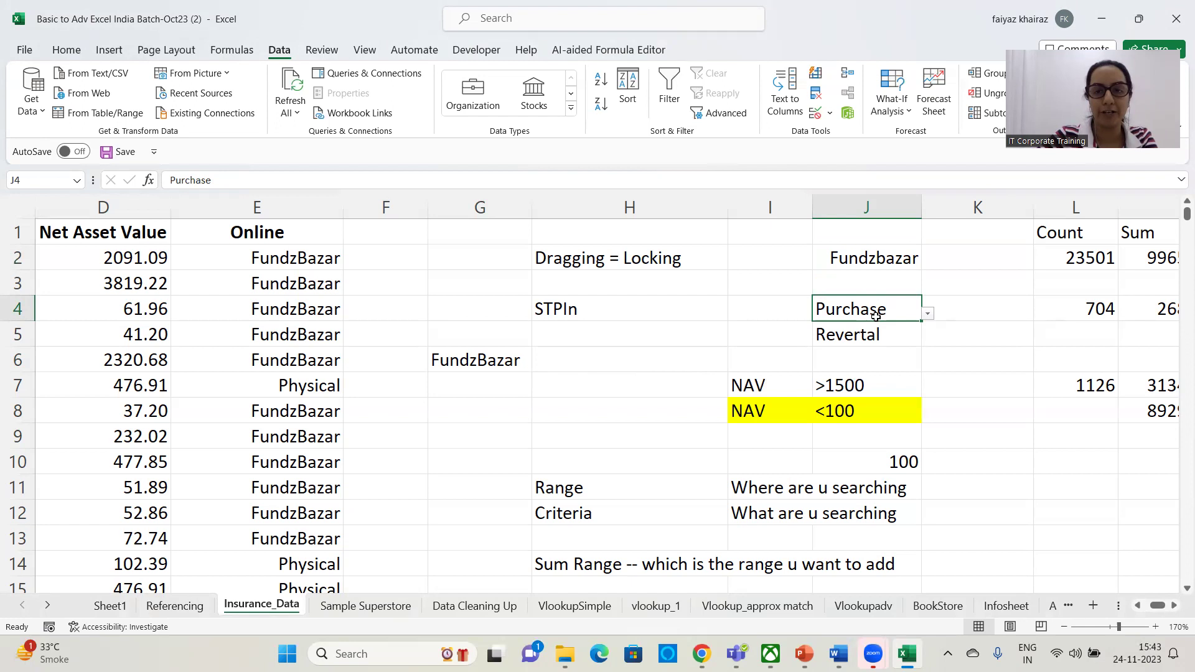
Copy the drop-down cell J4 over the Revertal criterion in J5 and choose SIP from its list.
key("ctrl+c")
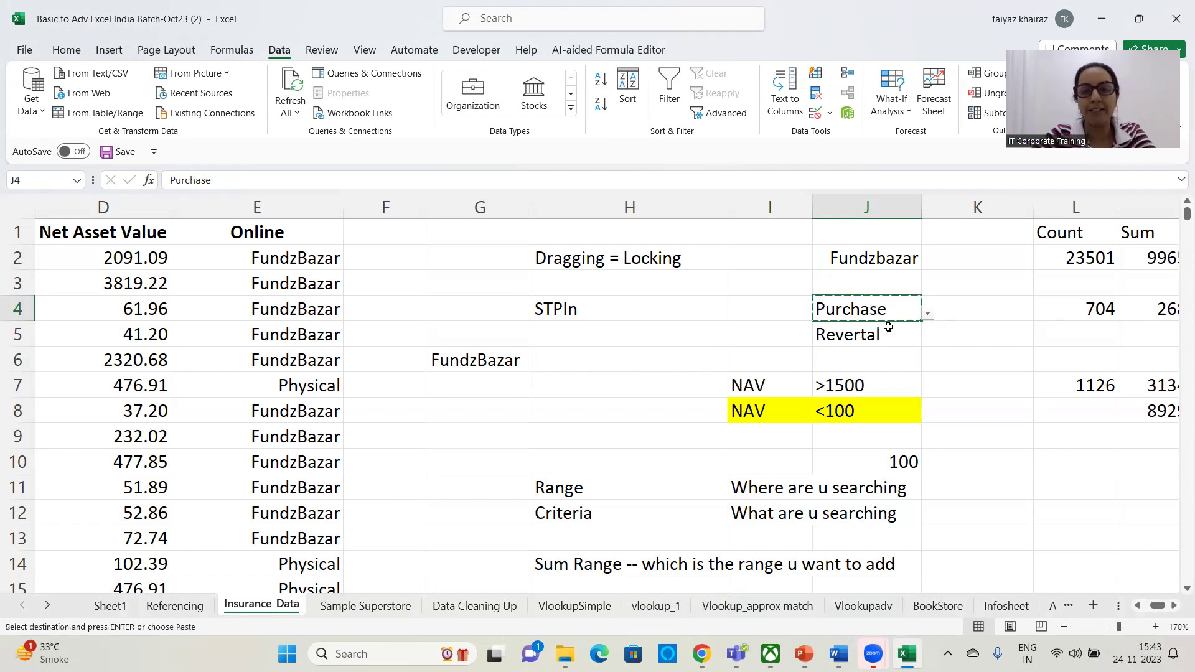
left_click(899, 337)
key("ctrl+v")
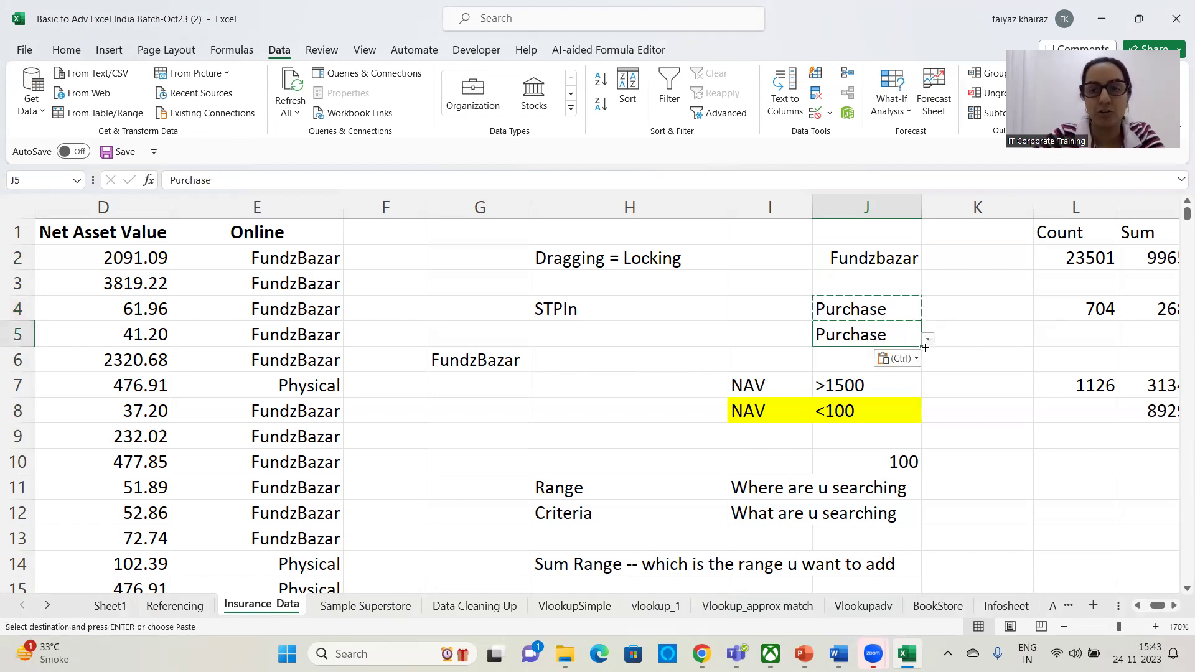
left_click(928, 339)
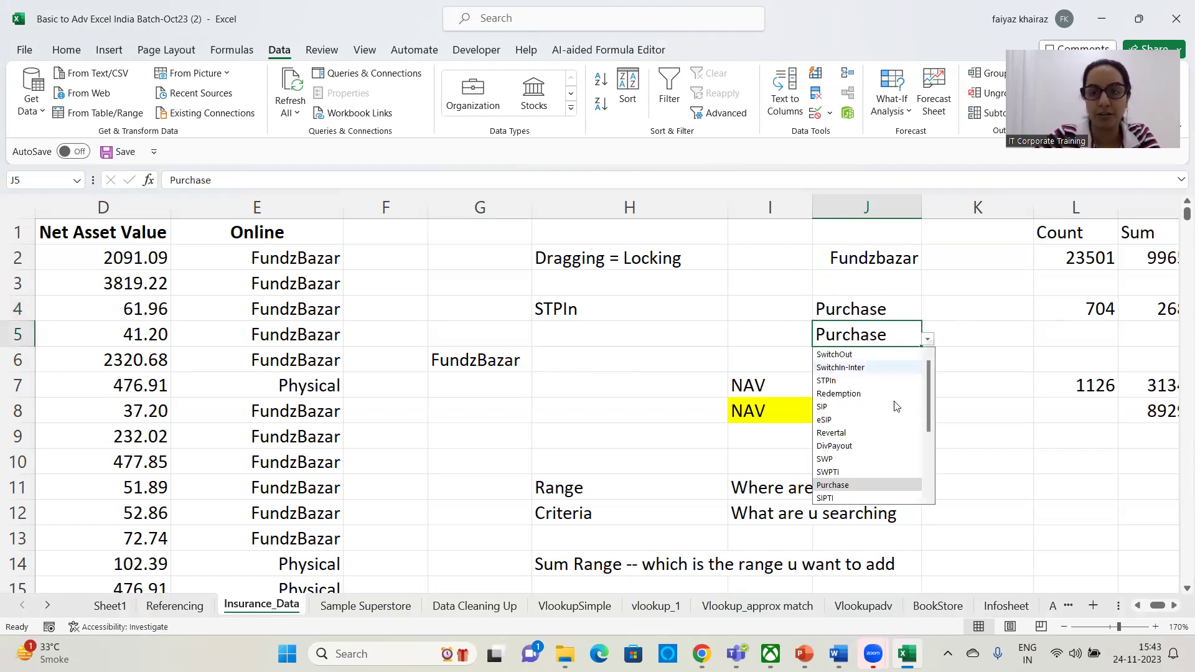
left_click(831, 408)
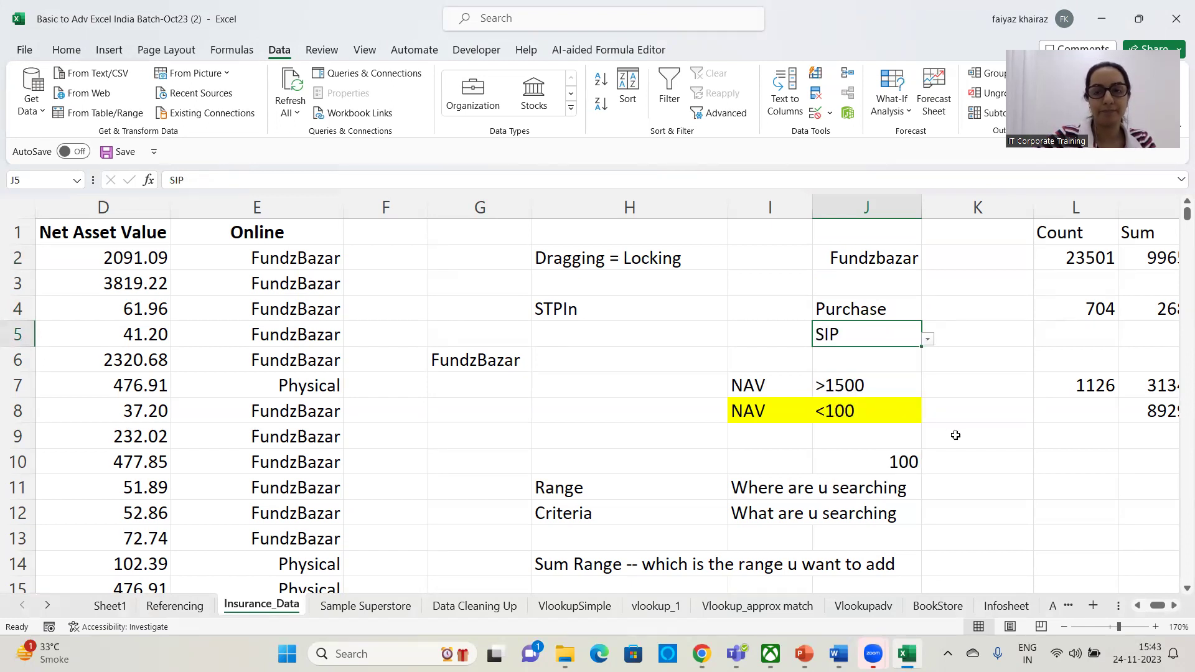
Copy the Online drop-down cell G6 over the Fundzbazar criterion in J2.
left_click(638, 374)
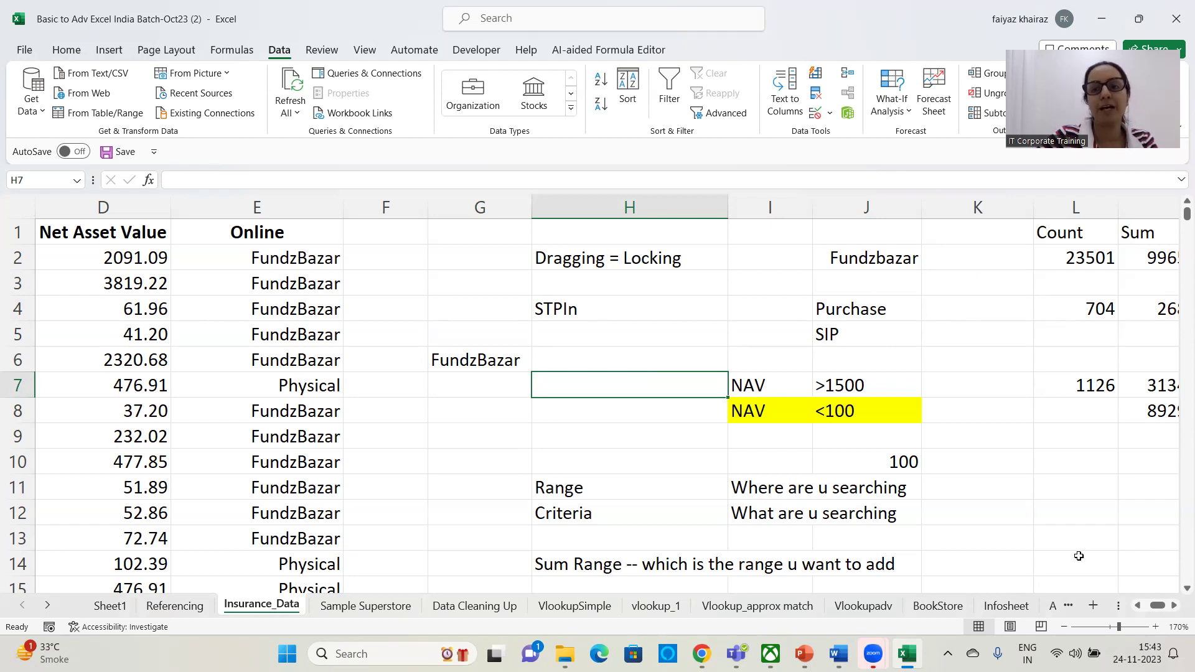
left_click(1174, 607)
left_click(1174, 607)
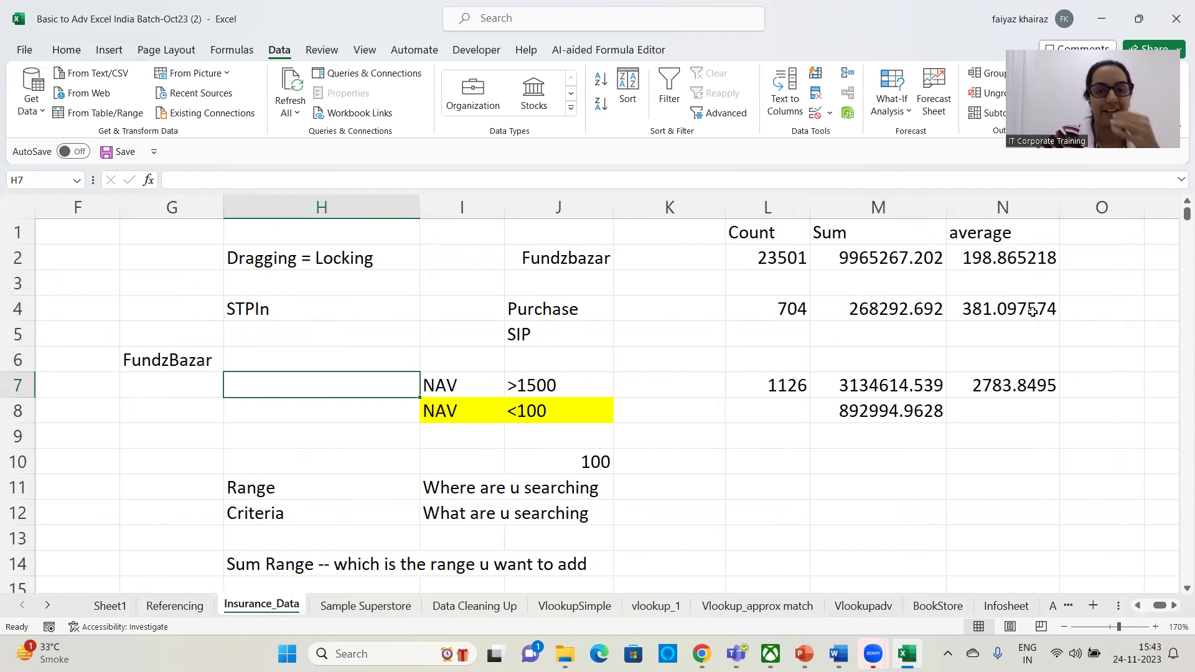
left_click(585, 264)
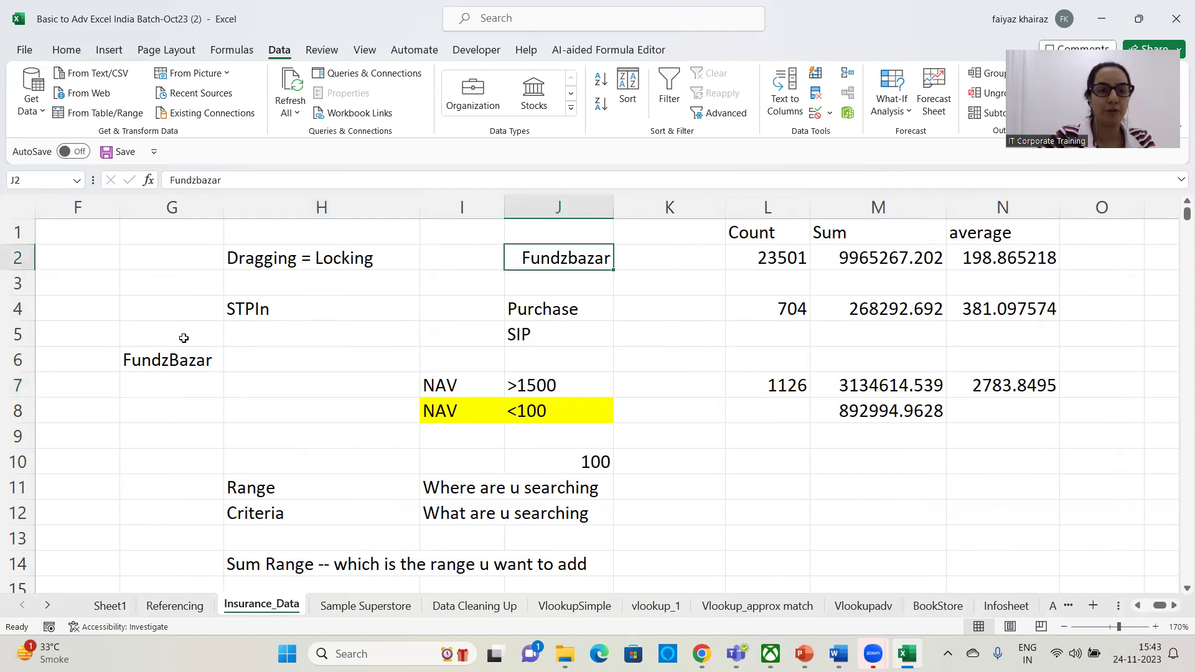
left_click(176, 360)
key("ctrl+c")
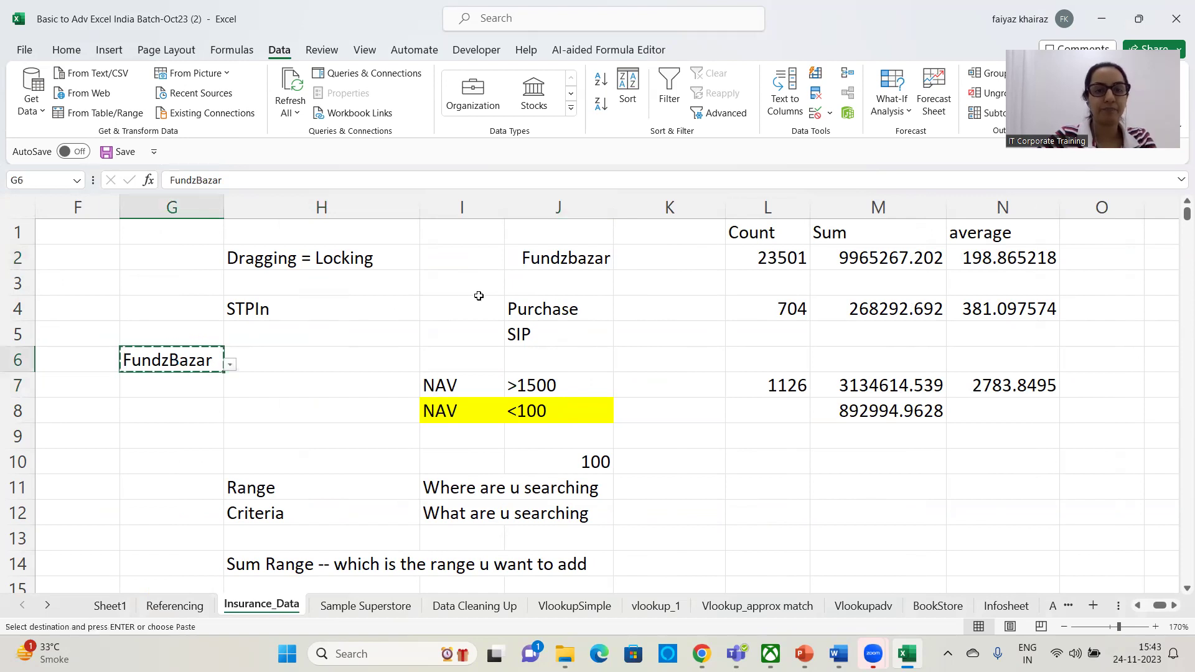
left_click(559, 249)
key("ctrl+v")
key("Escape")
type("`")
key("Return")
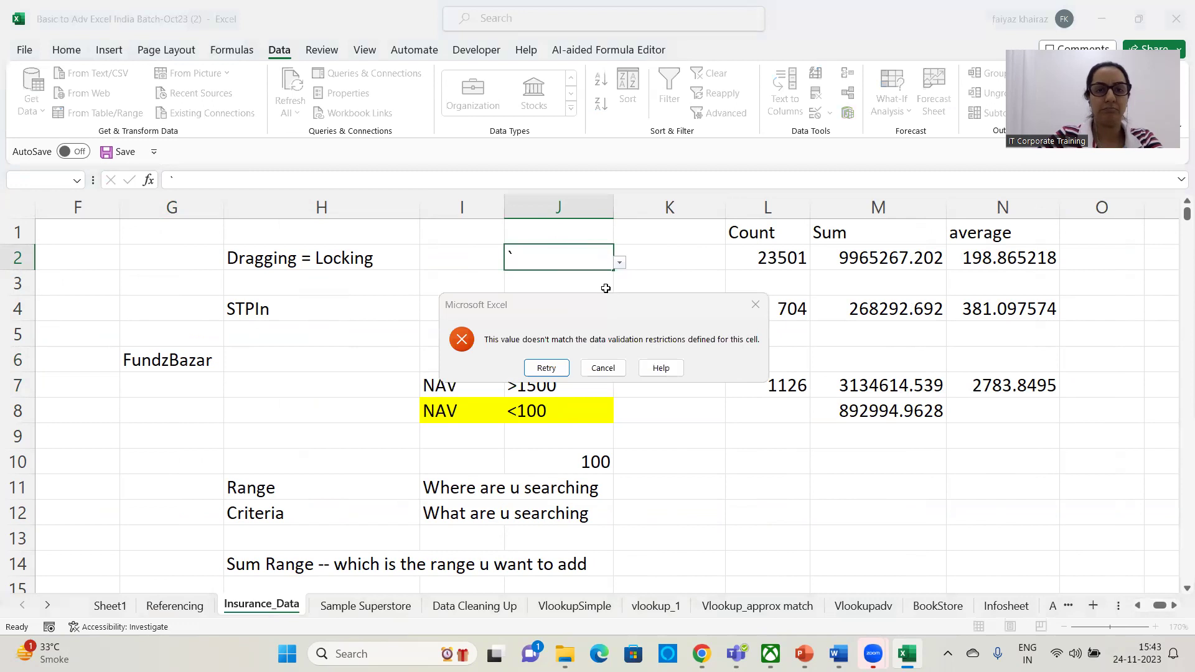
key("Escape")
Test the Online list in J2 by choosing NSE, Physical and finally FundzBazar.
left_click(620, 262)
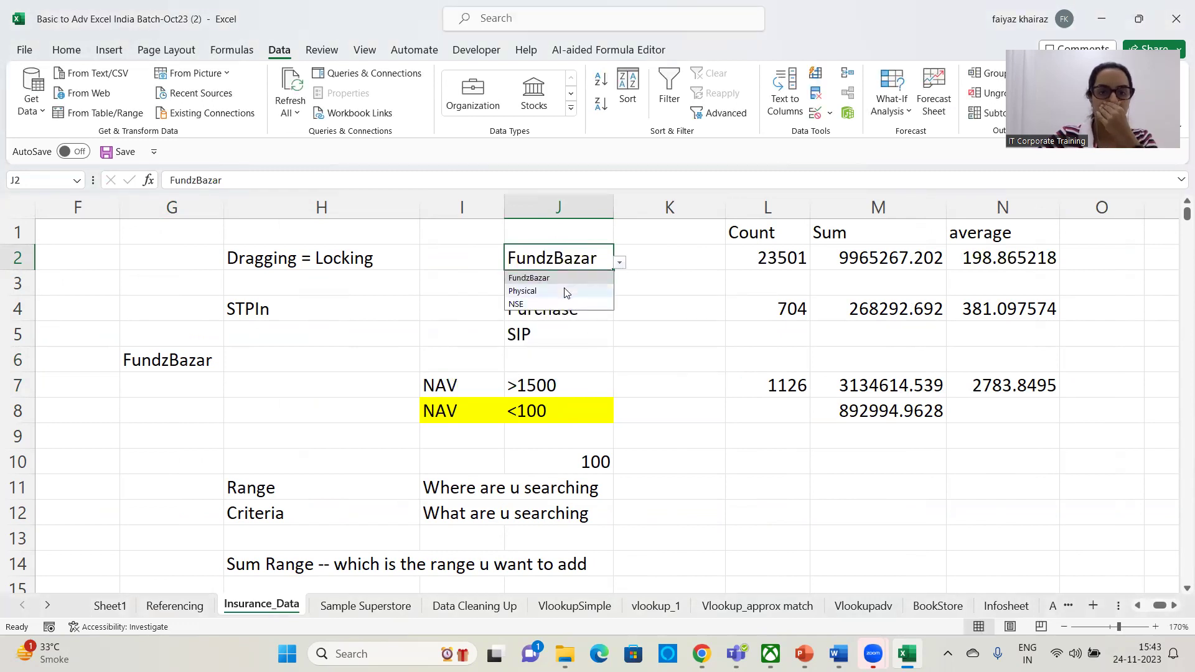
left_click(554, 304)
left_click(620, 262)
left_click(546, 291)
left_click(621, 266)
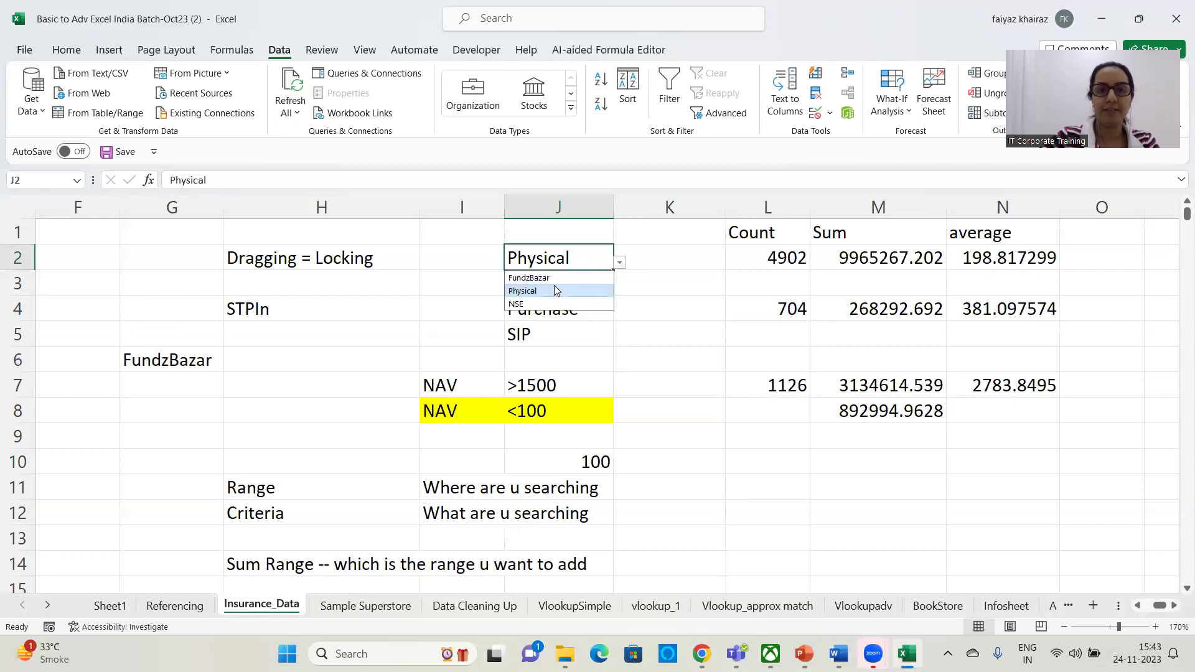
left_click(558, 279)
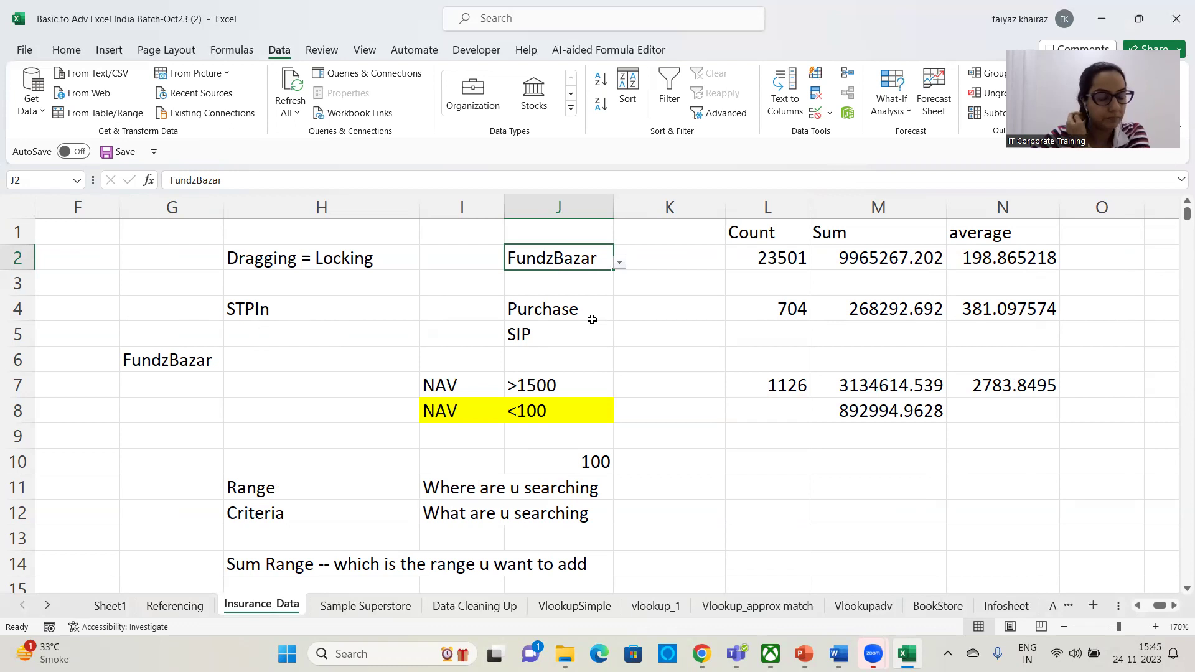
left_click(678, 308)
left_click(704, 429)
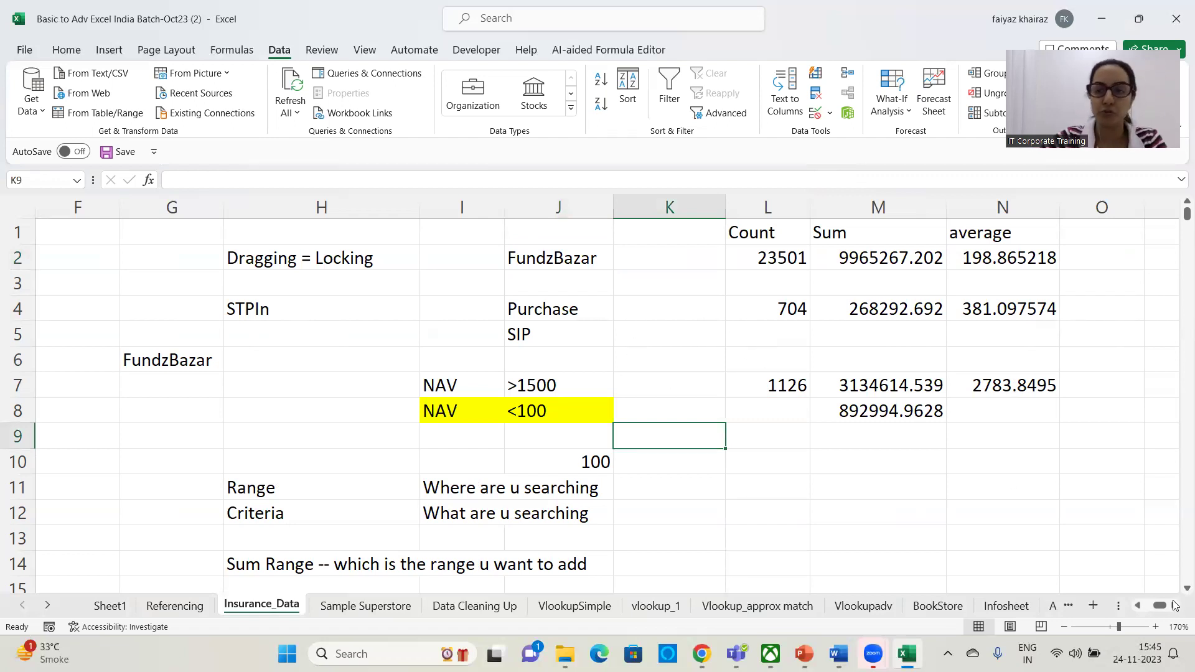
Create an Equal To highlight rule for the value OLD on the City Type entries B2:B28615.
left_click_drag(1160, 605, 1135, 605)
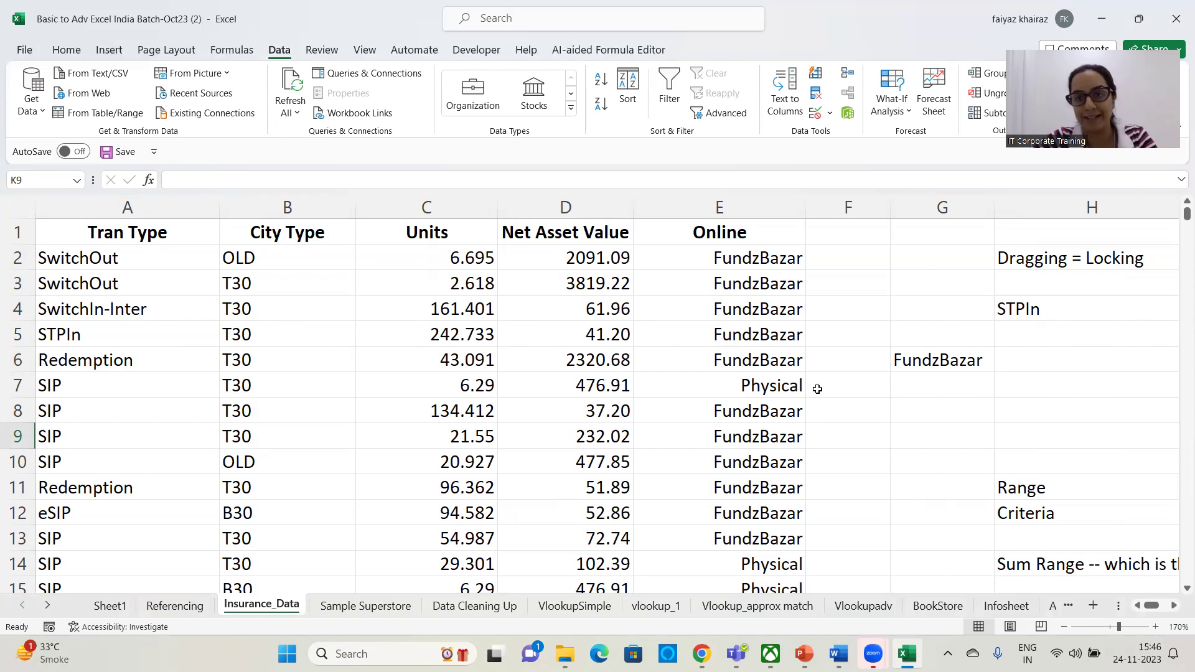
left_click(74, 50)
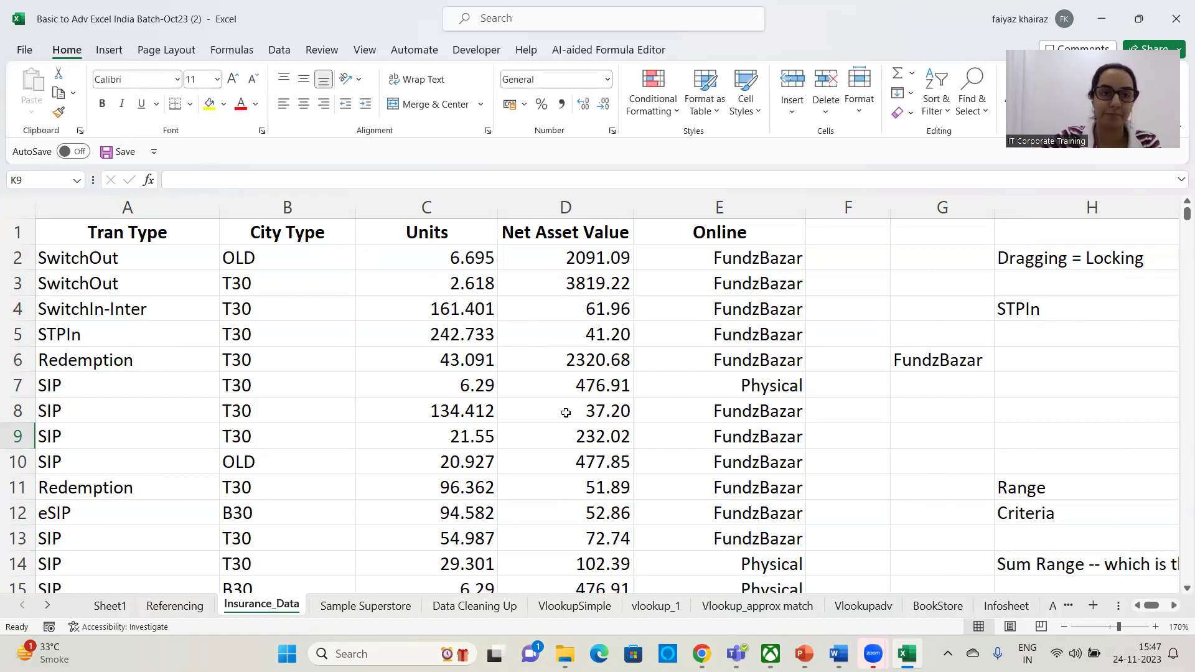
left_click(298, 263)
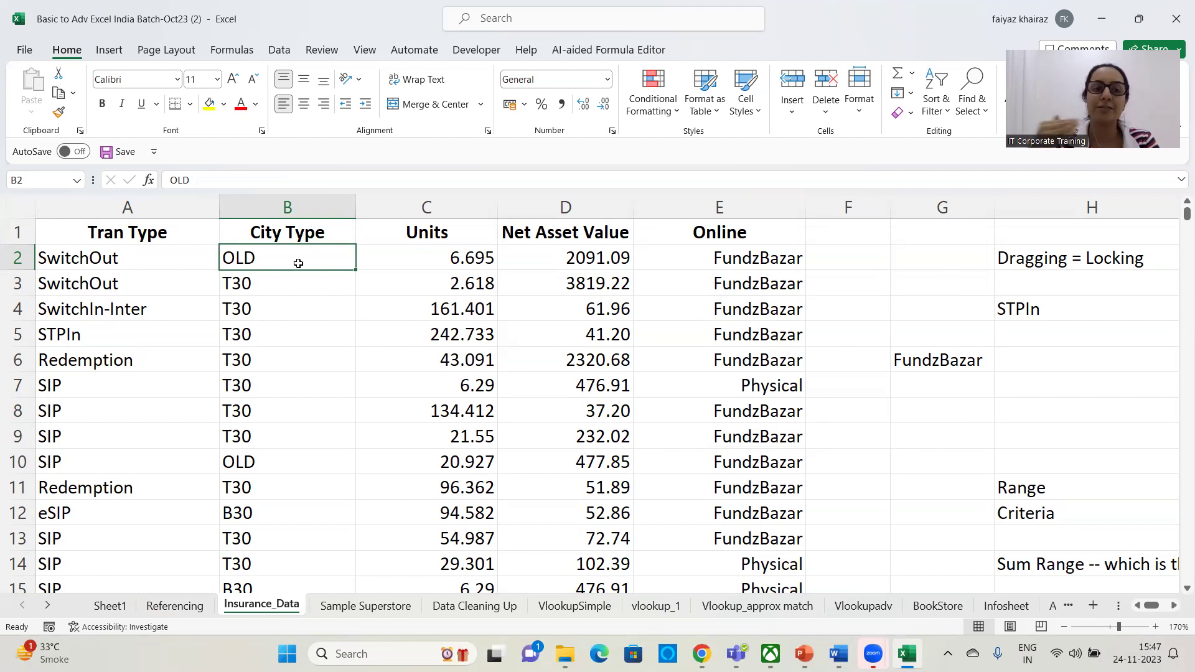
key("ctrl+shift+Down")
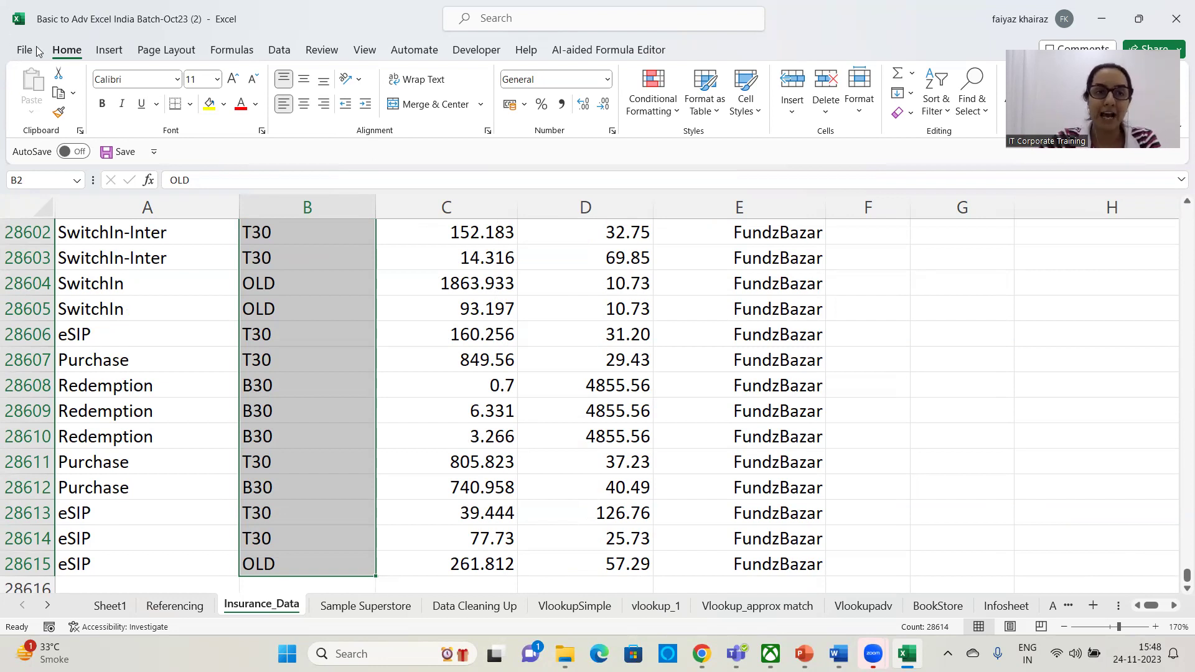
left_click(677, 112)
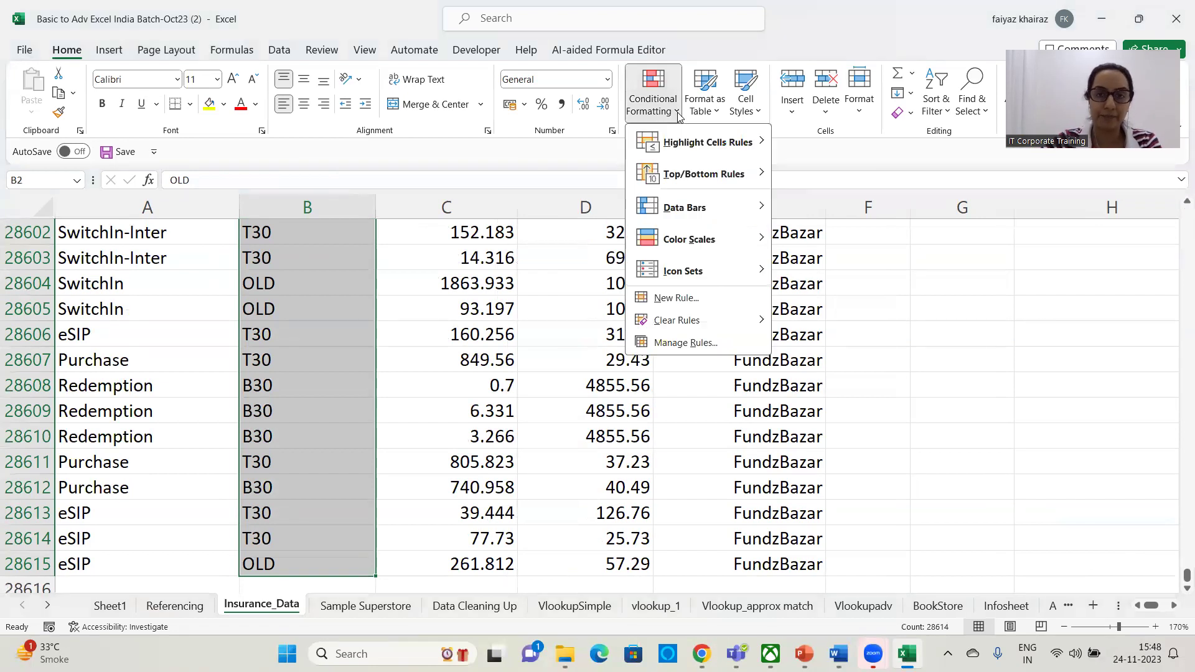
mouse_move(697, 148)
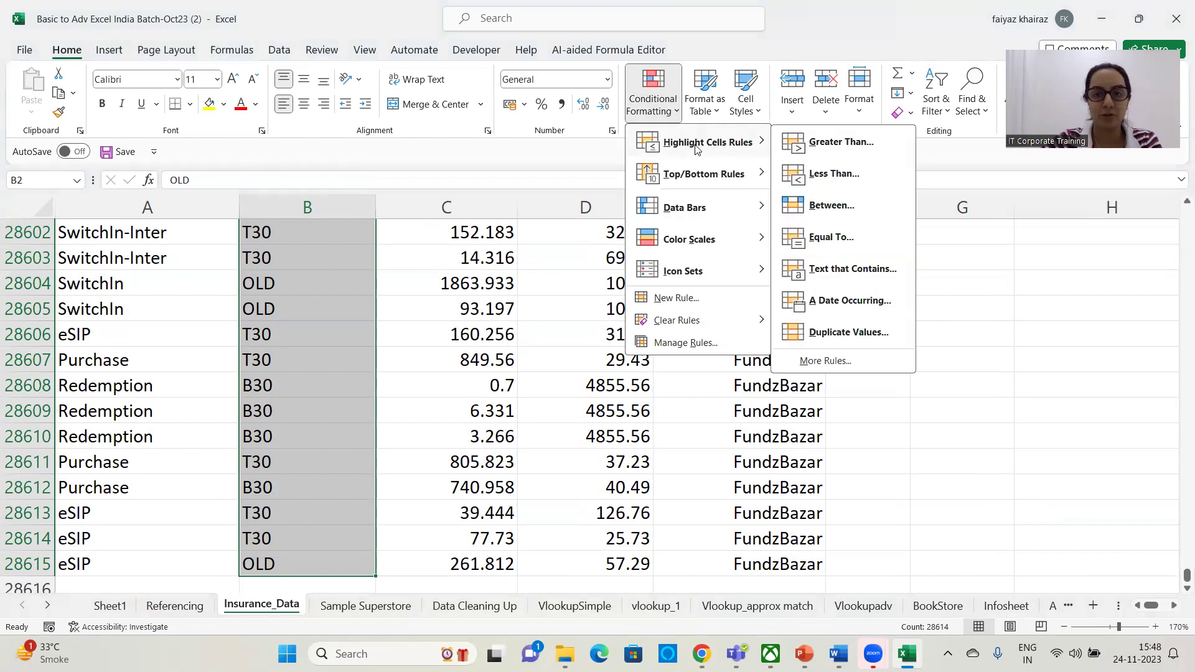
left_click(846, 242)
type("OLD")
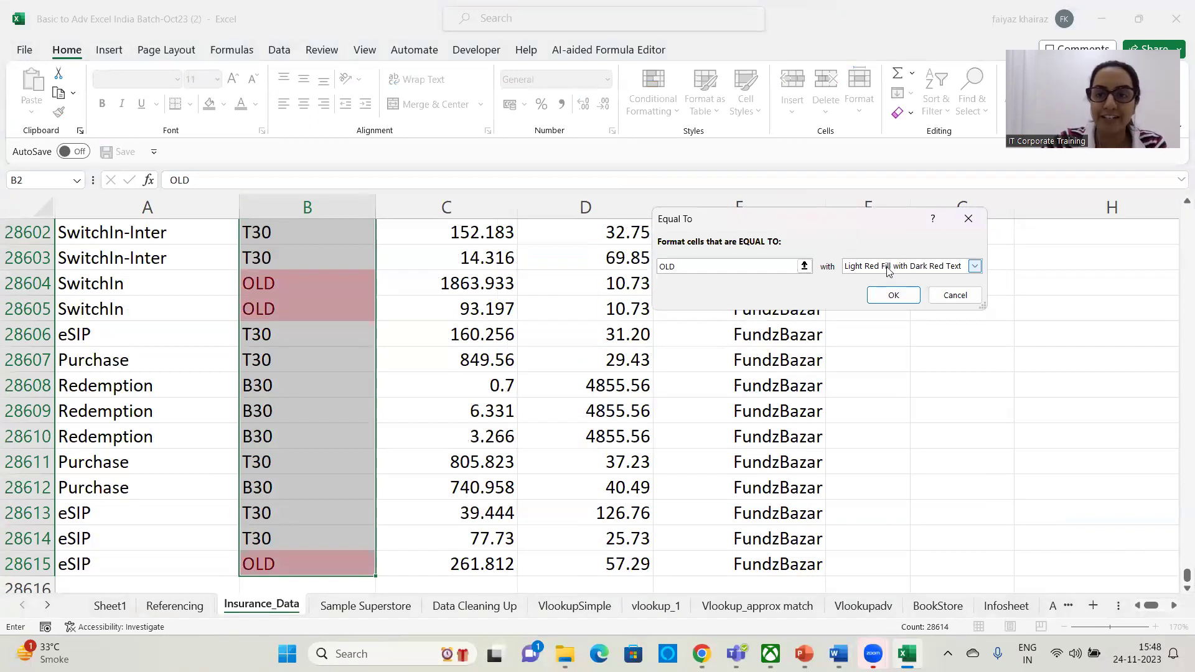
Give the OLD highlight rule a custom format with a grey fill and apply it to the City Type entries.
left_click(975, 267)
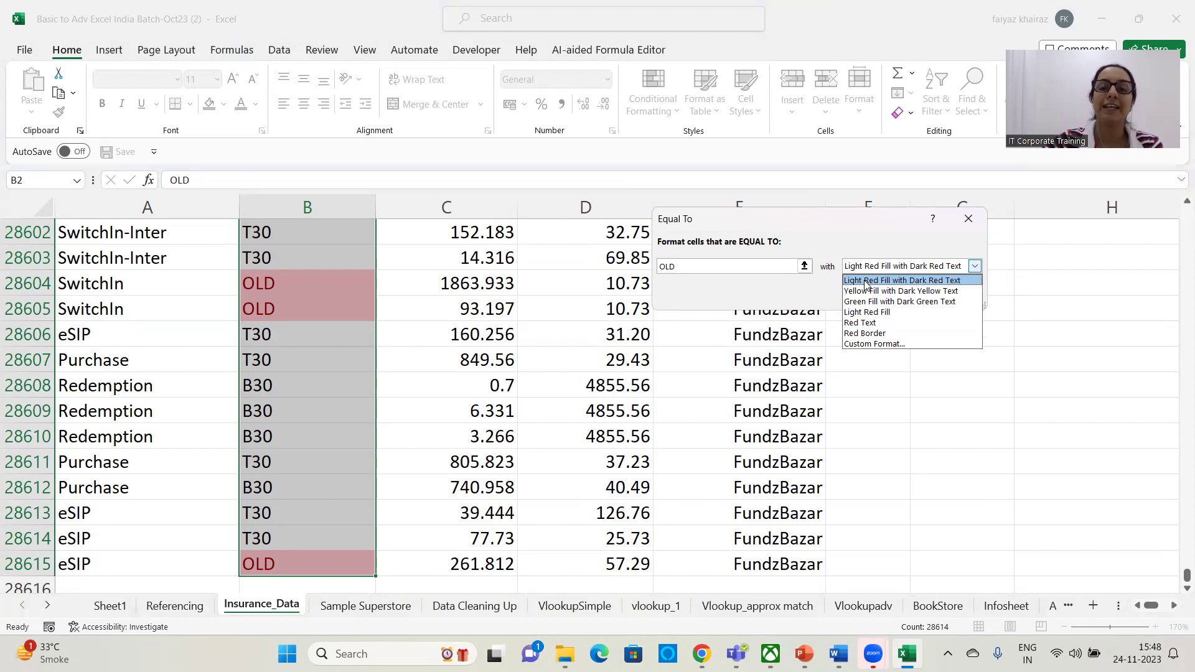
left_click(873, 344)
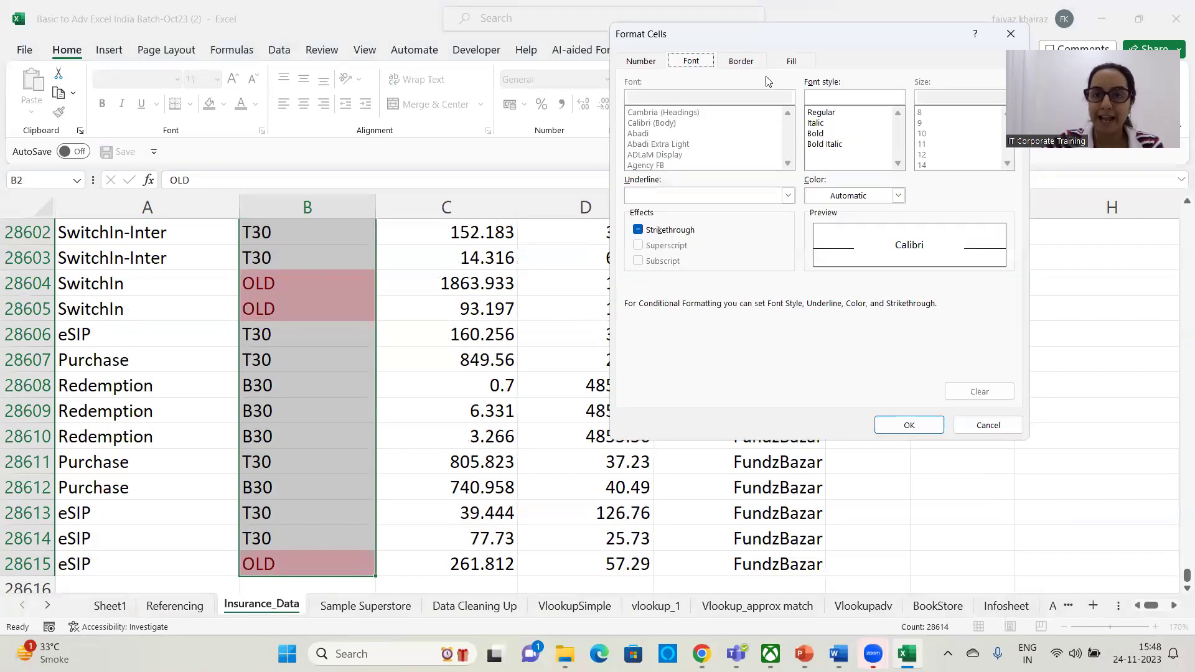
left_click(791, 62)
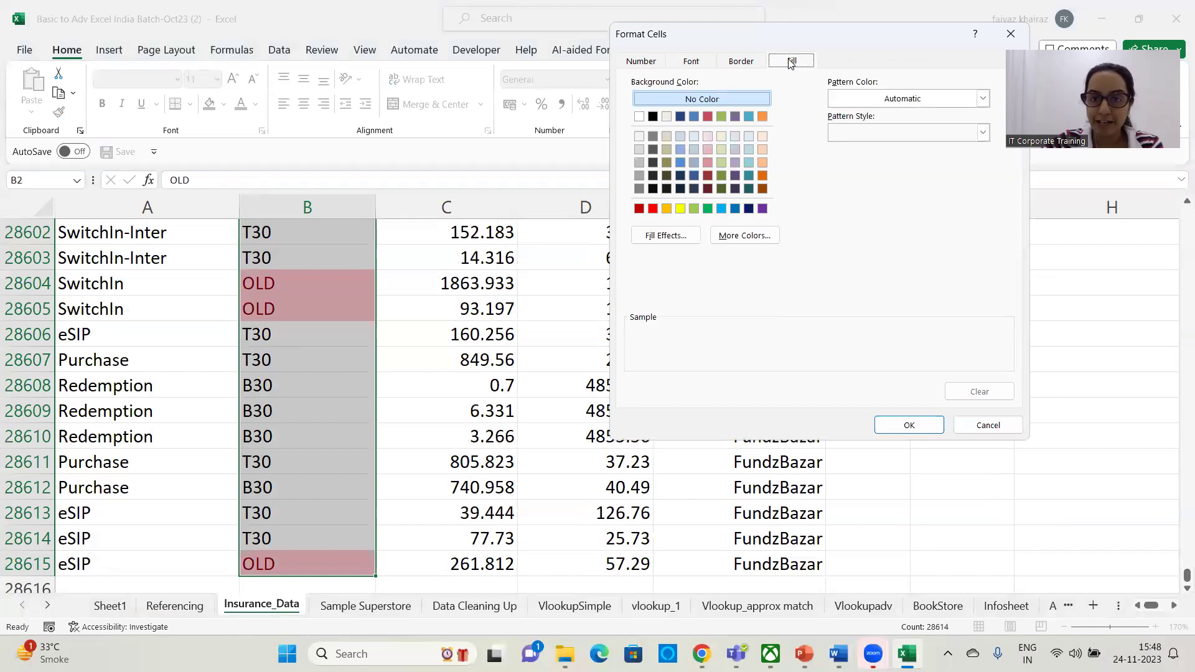
left_click(640, 175)
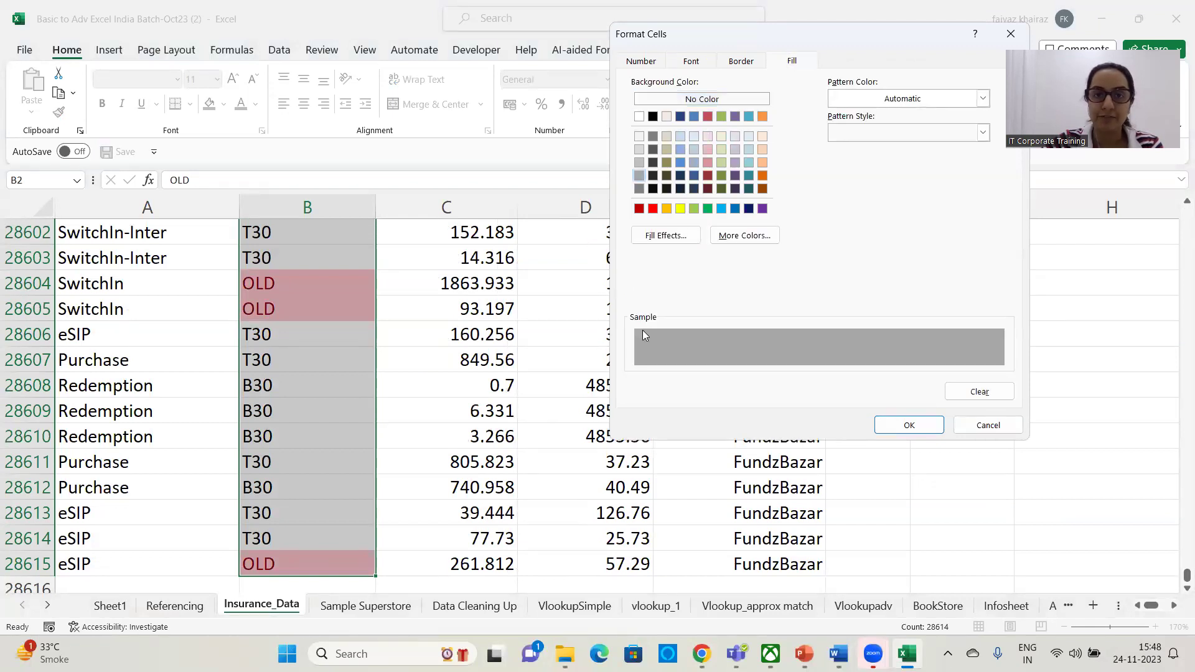
left_click(899, 426)
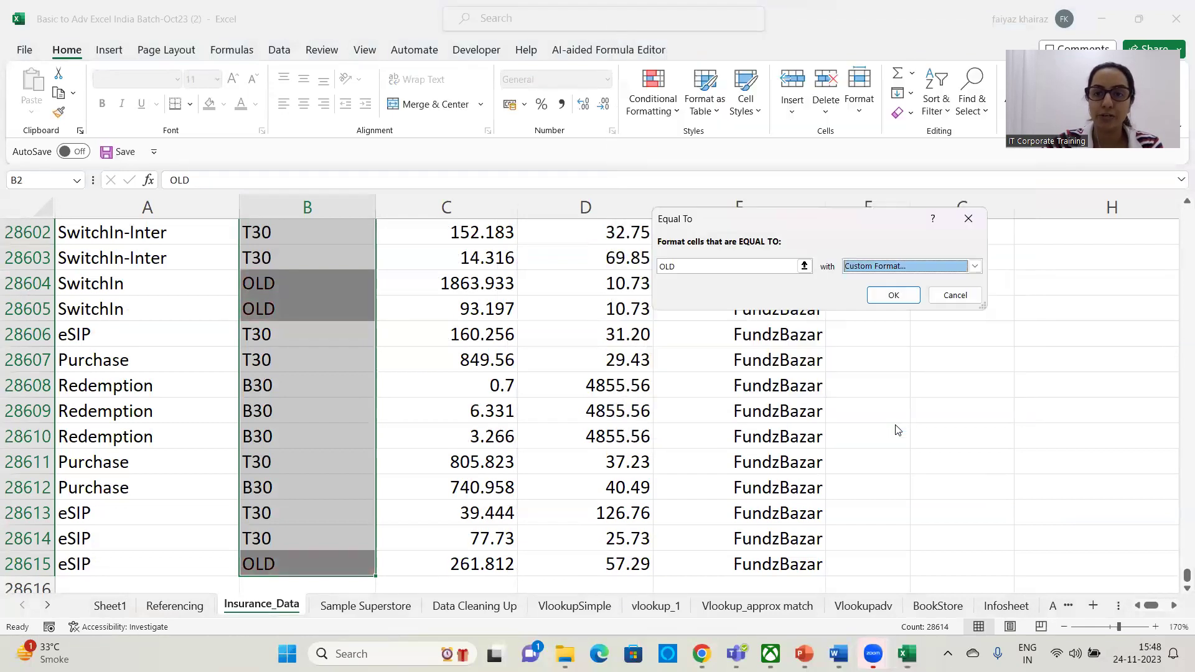
left_click(892, 295)
left_click_drag(1178, 574, 1170, 215)
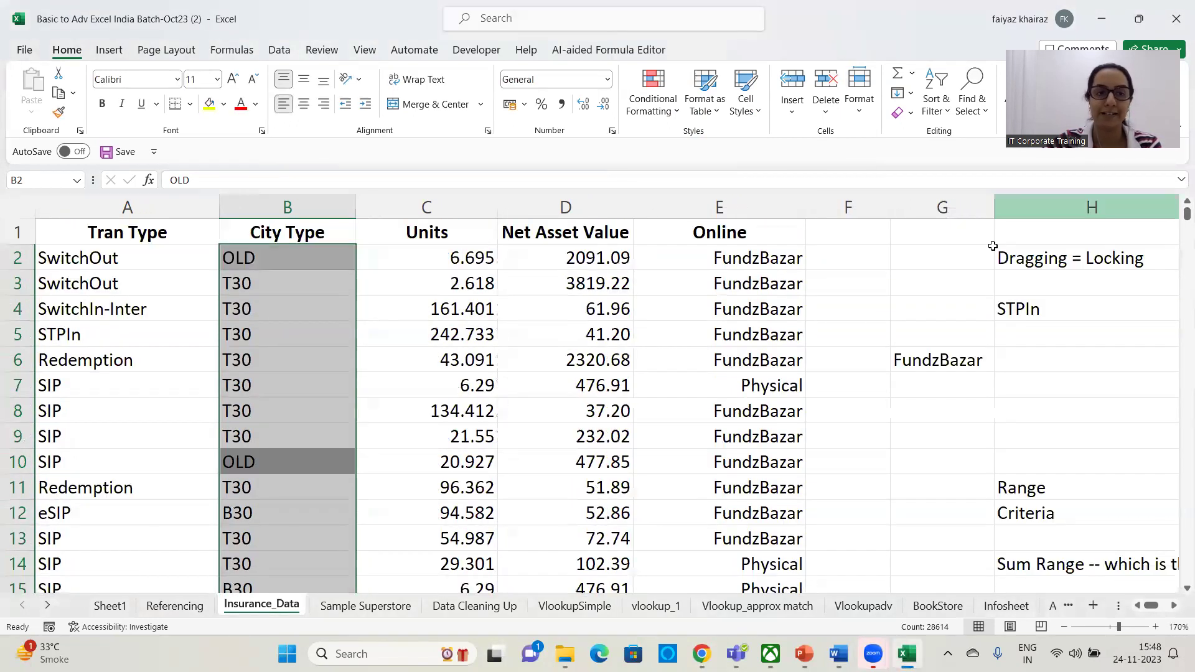
Test the City Type highlighting by changing B5 to OLD and B2 to T30.
left_click(258, 340)
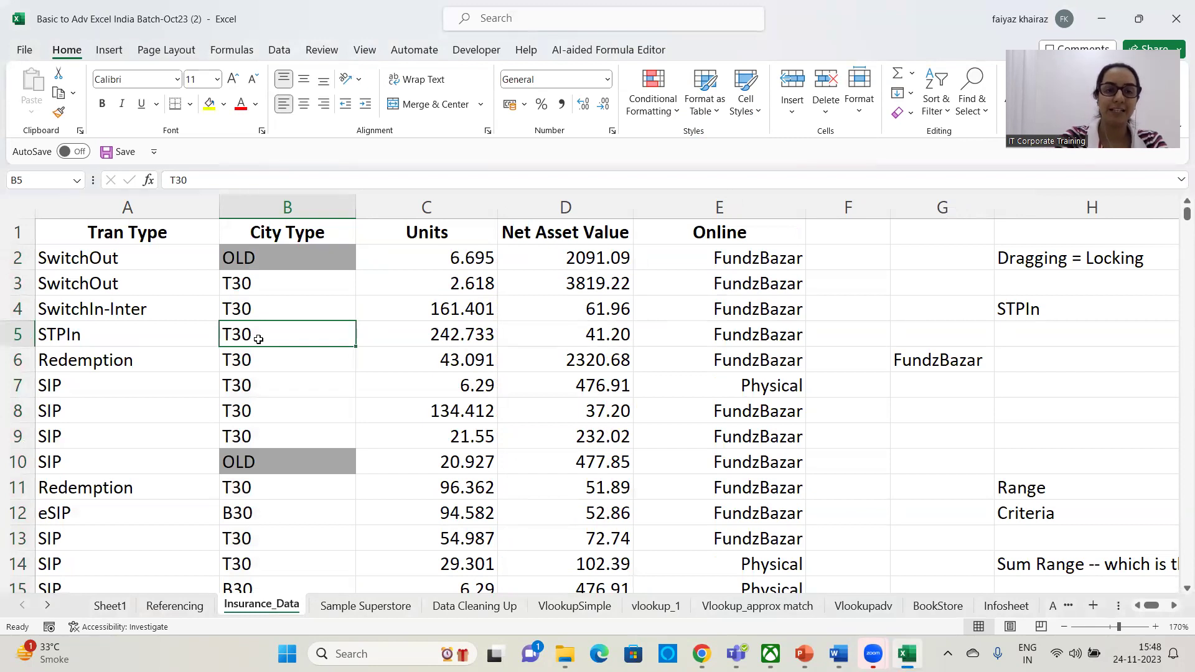
type("OLD")
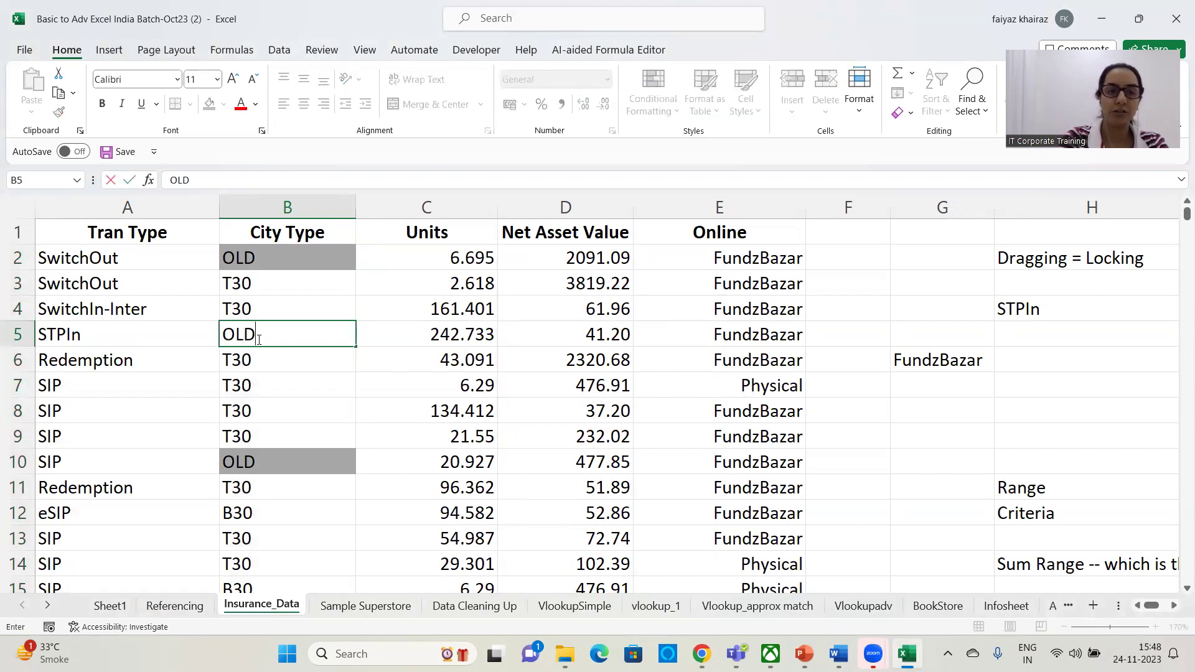
key("Return")
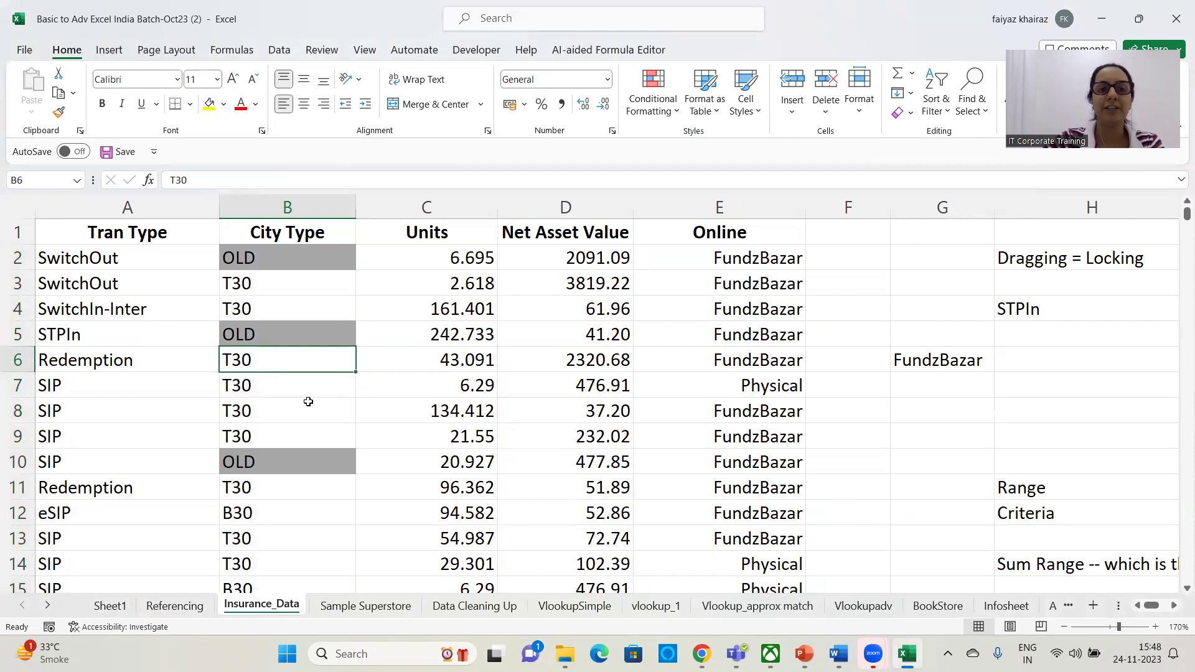
left_click(294, 258)
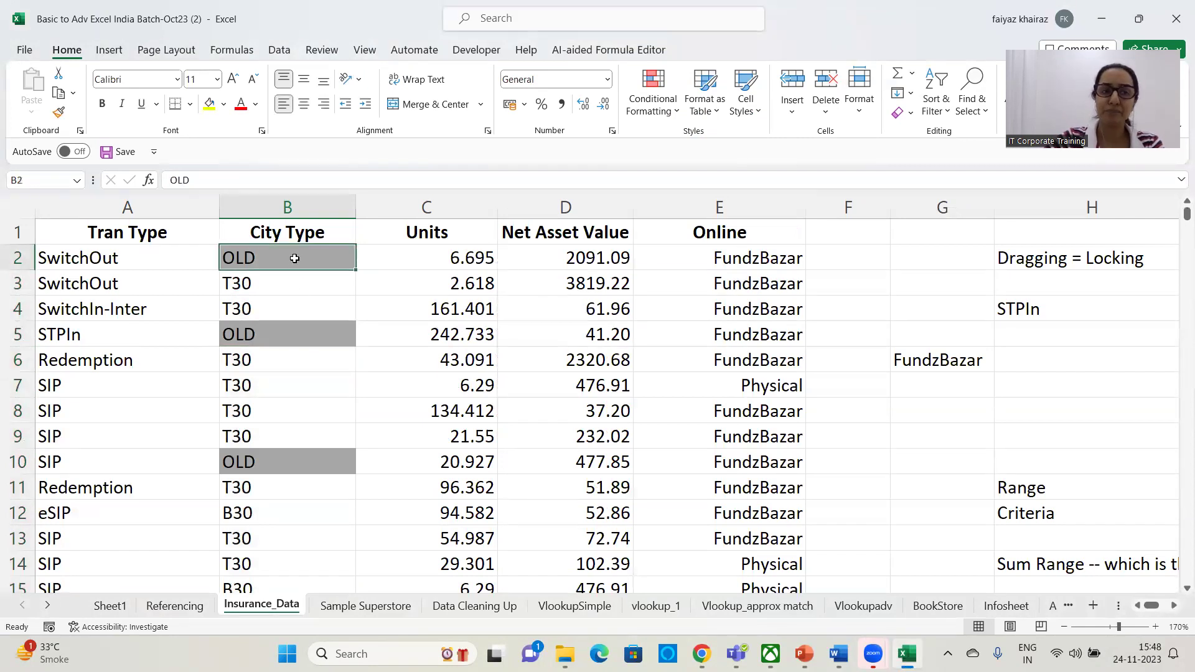
type("T30")
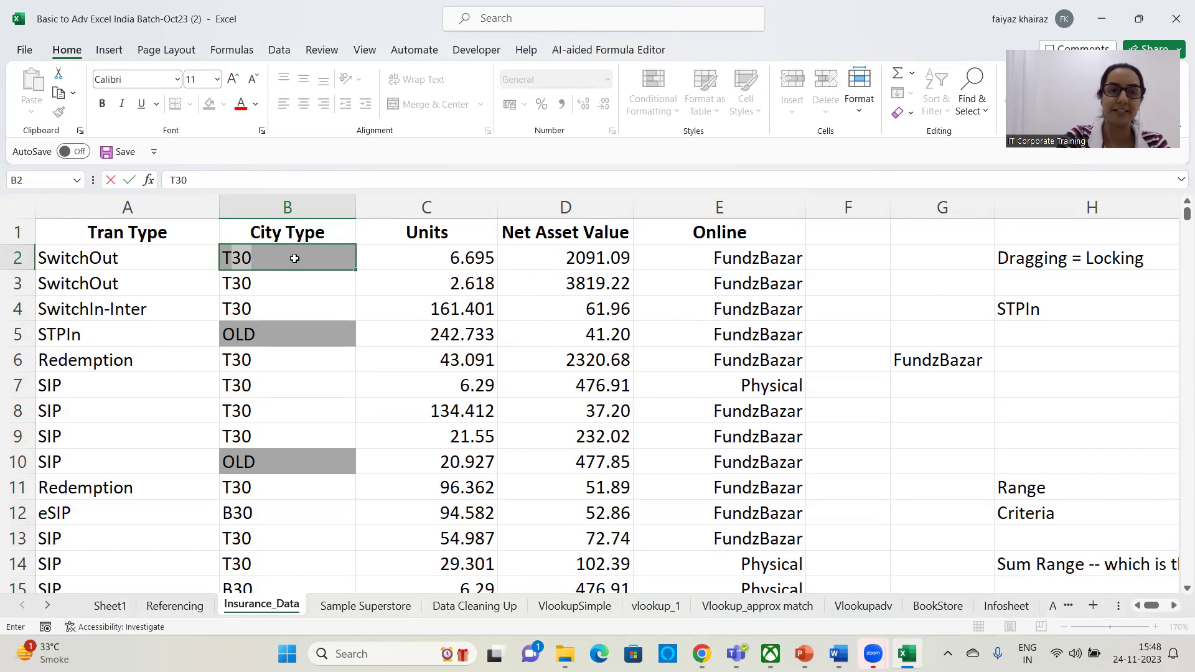
key("Return")
left_click(295, 259)
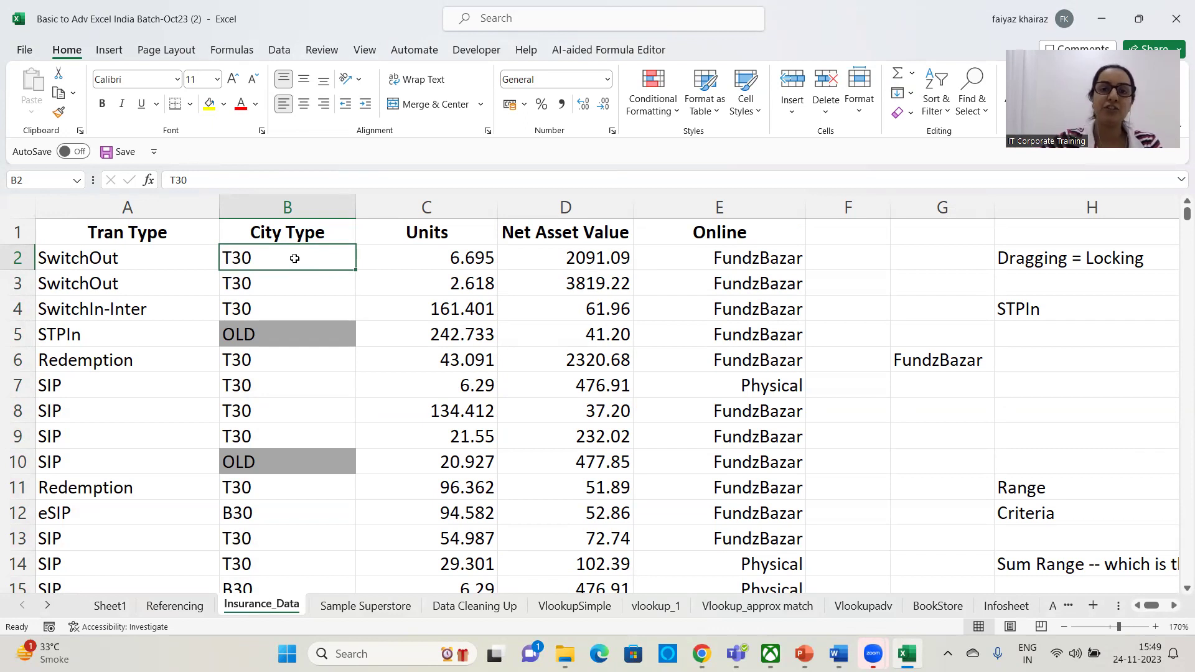
left_click(679, 116)
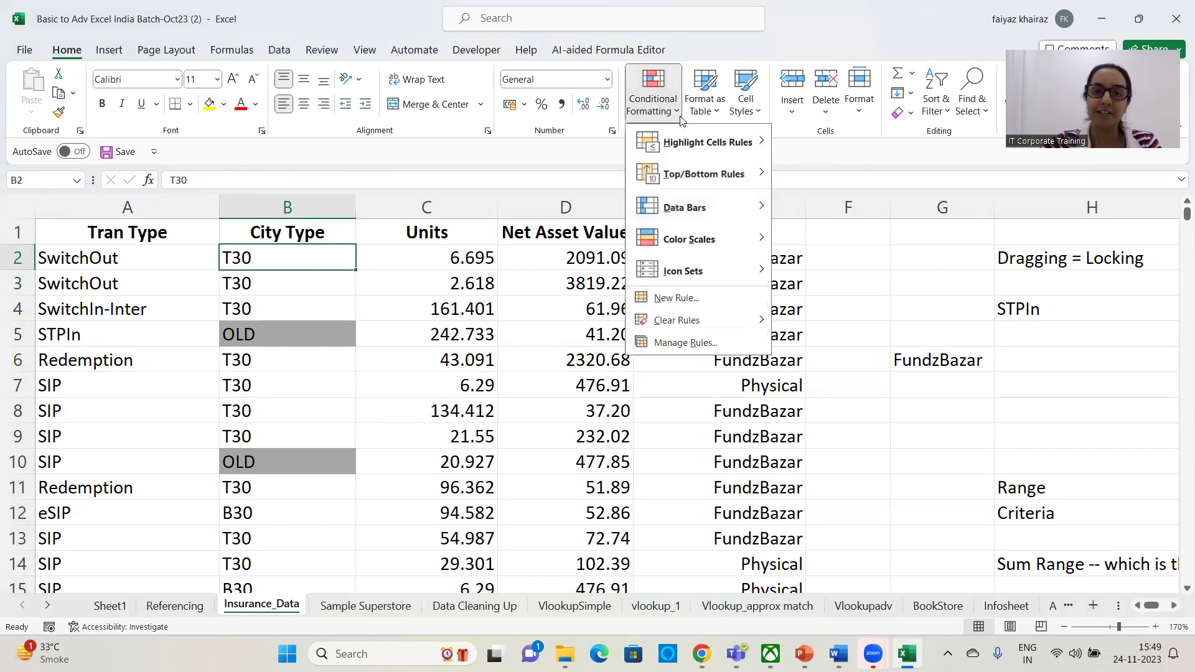
mouse_move(709, 142)
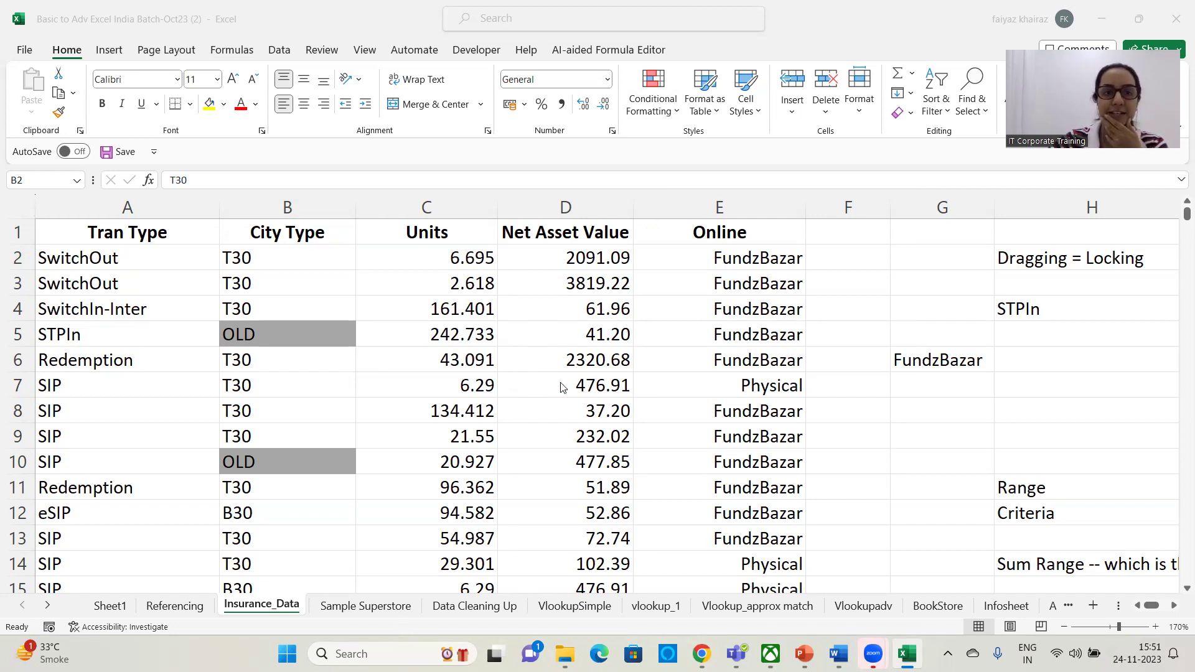
left_click(559, 328)
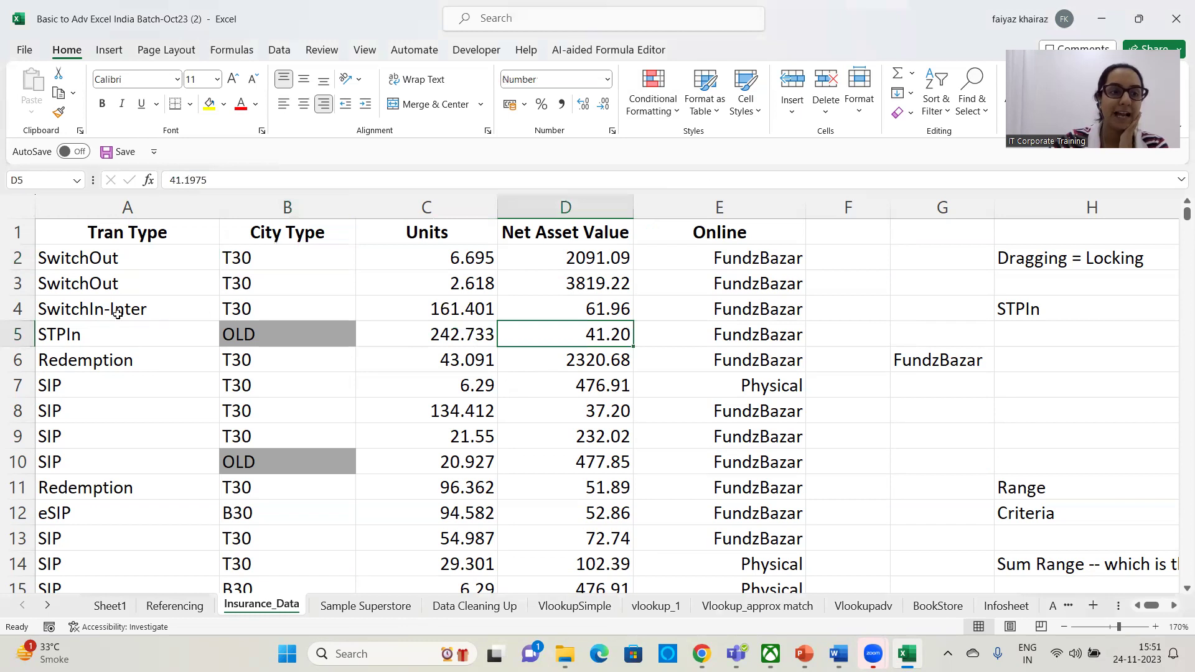
Create an Equal To highlight rule for the value eSIP on the Tran Type entries A2:A28615.
left_click(98, 258)
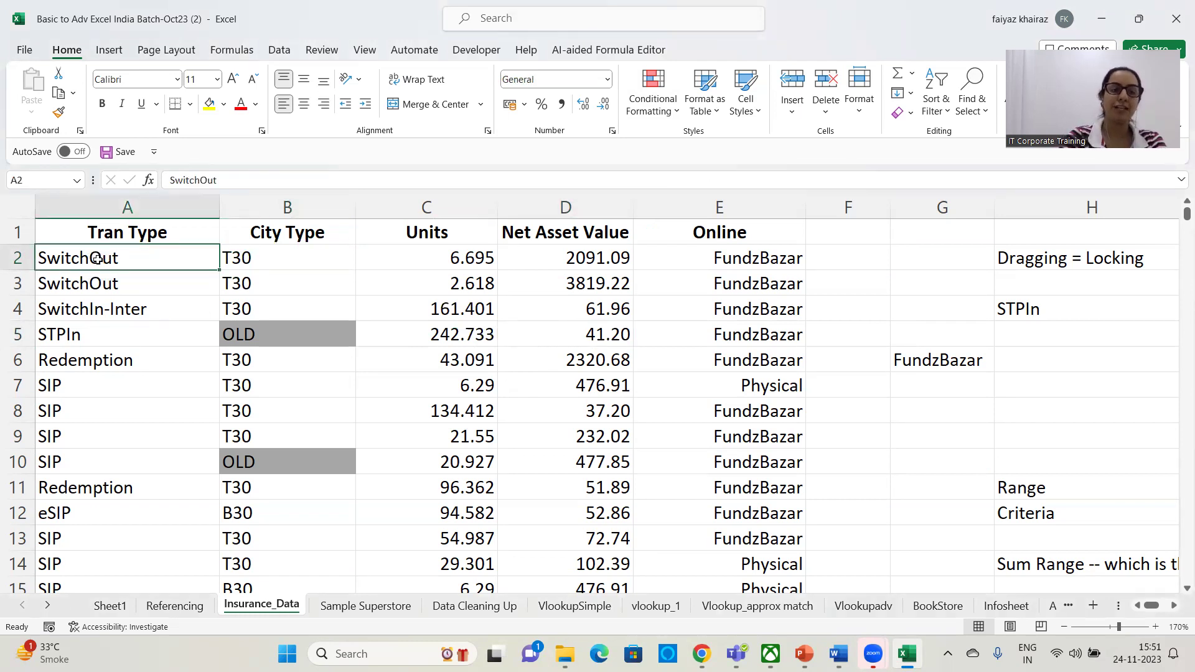
key("ctrl+shift+Down")
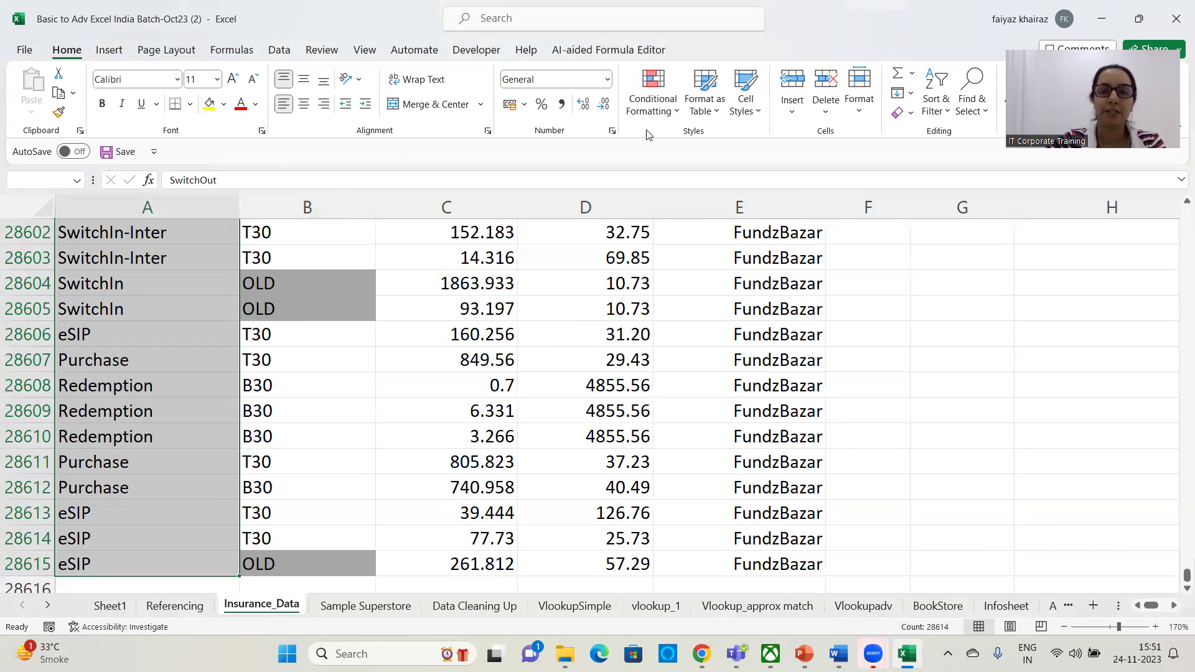
left_click(671, 115)
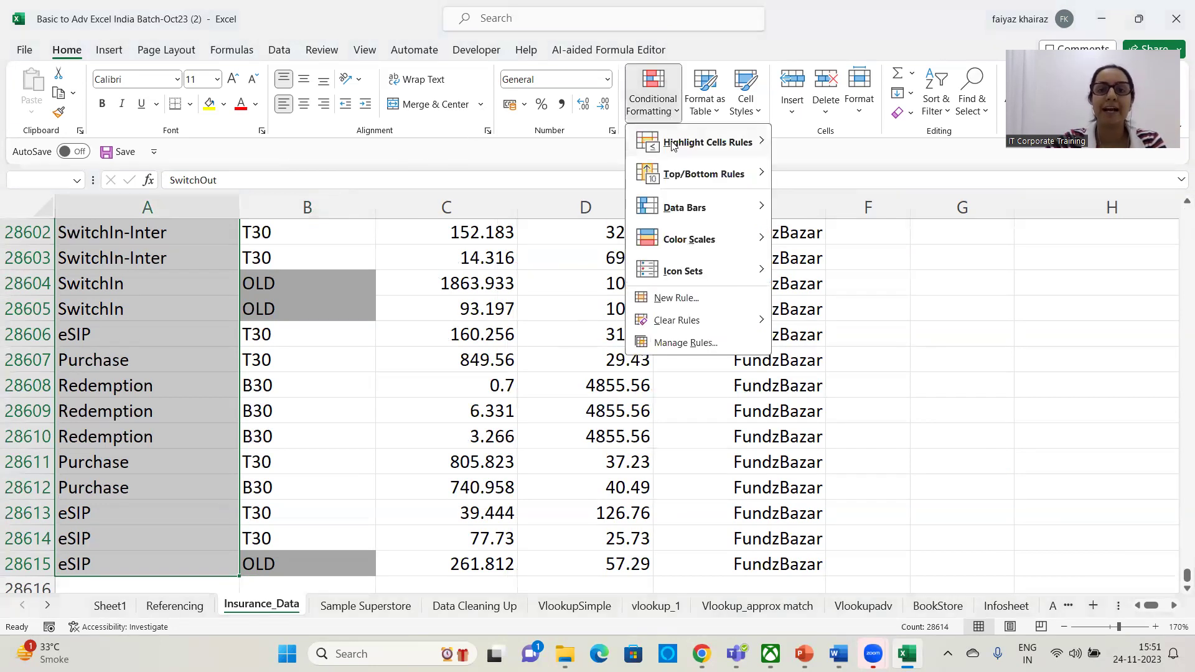
mouse_move(672, 145)
left_click(839, 240)
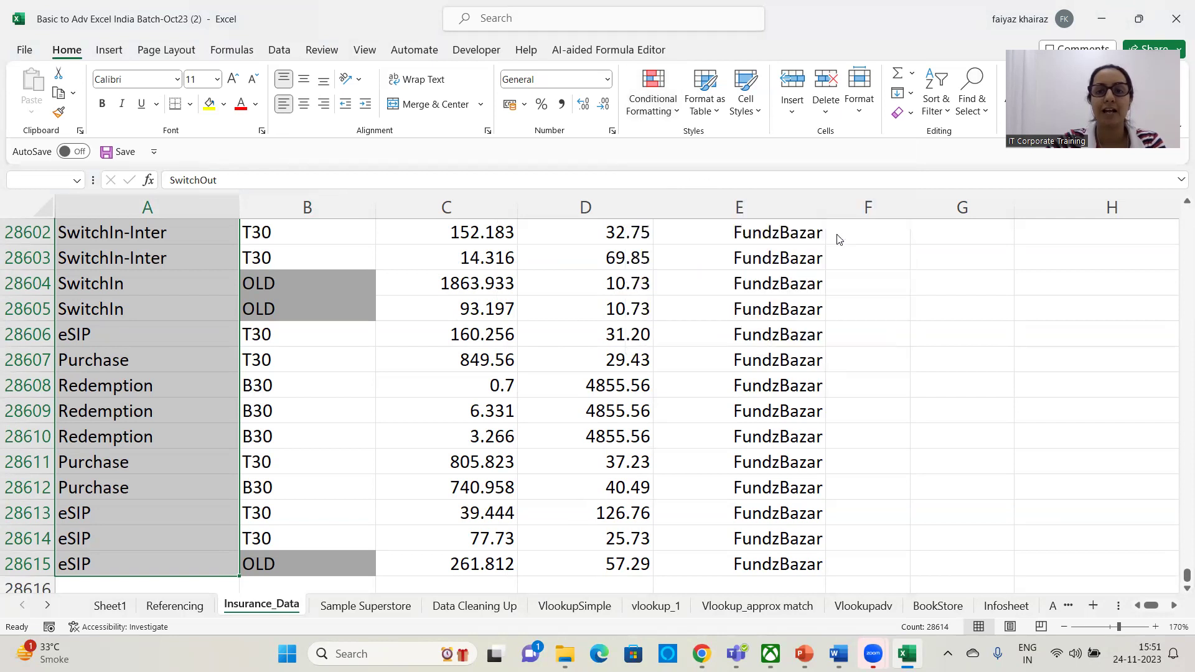
type("eSIP")
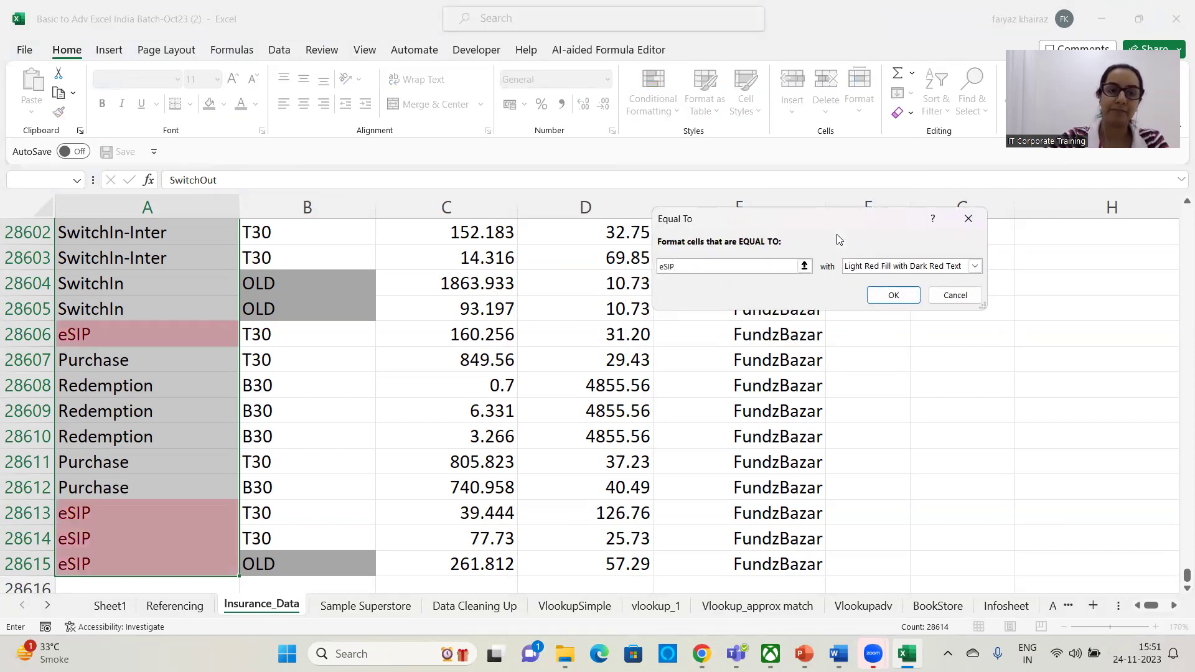
Try the preset formats Yellow Fill with Dark Yellow Text and Green Fill with Dark Green Text on the eSIP rule.
left_click(974, 267)
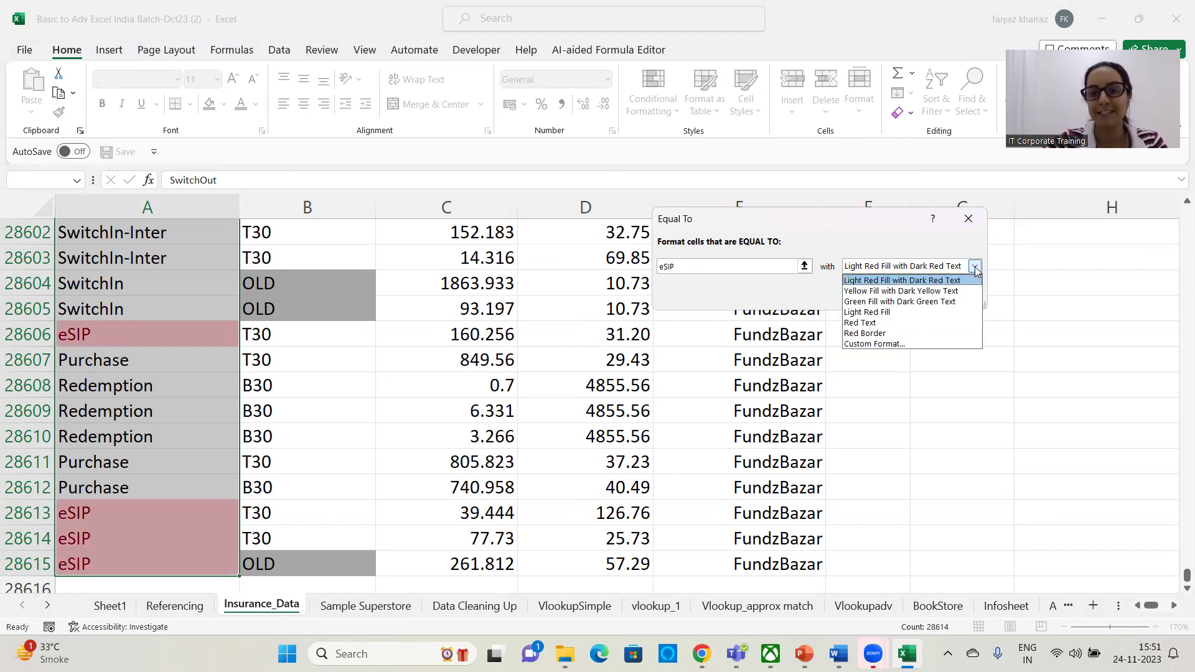
left_click(901, 291)
left_click(975, 266)
left_click(918, 302)
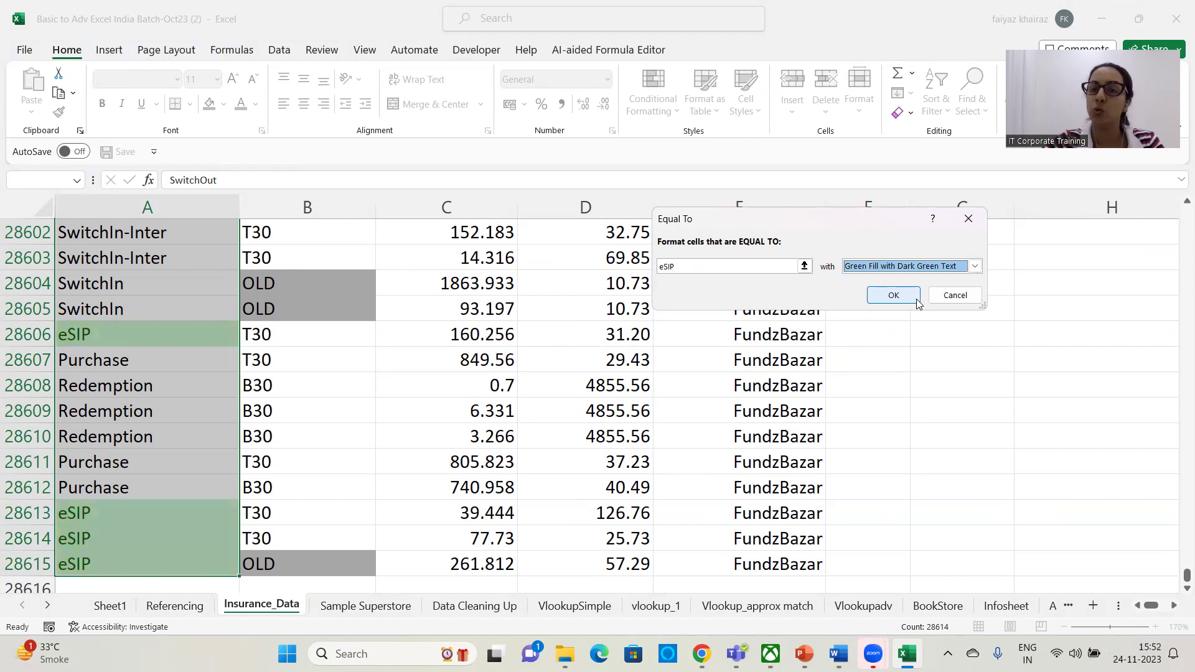
Give the eSIP highlight rule a custom format with a Bold Italic font style and apply it to the Tran Type entries.
left_click(975, 267)
left_click(899, 344)
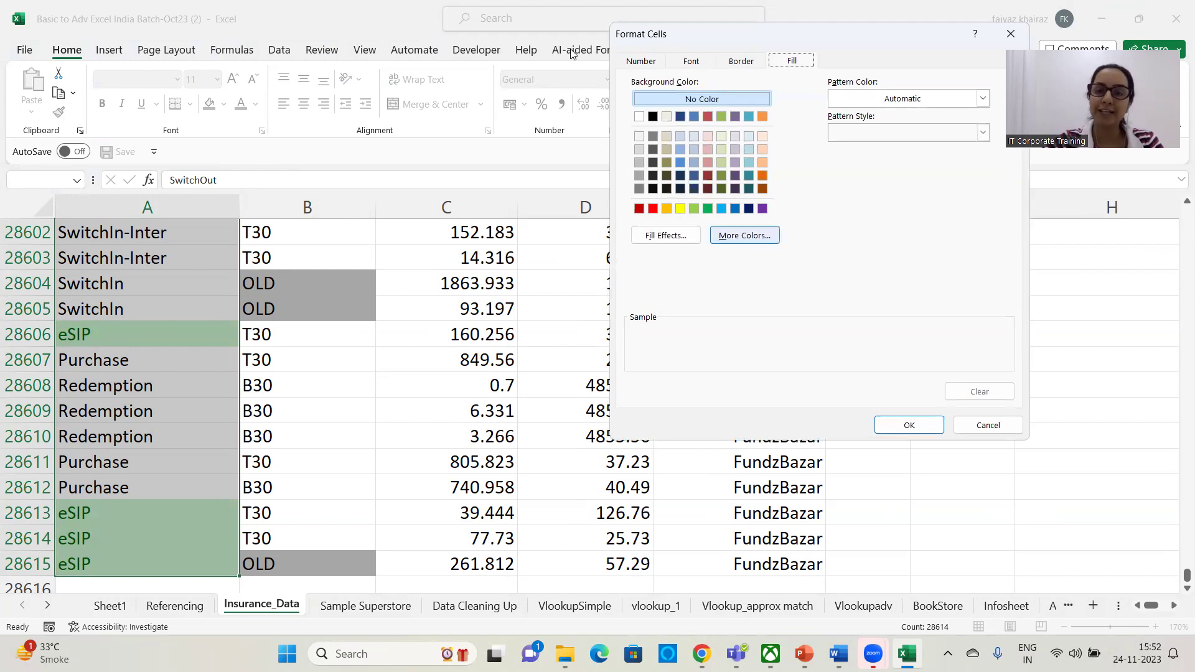
left_click(691, 61)
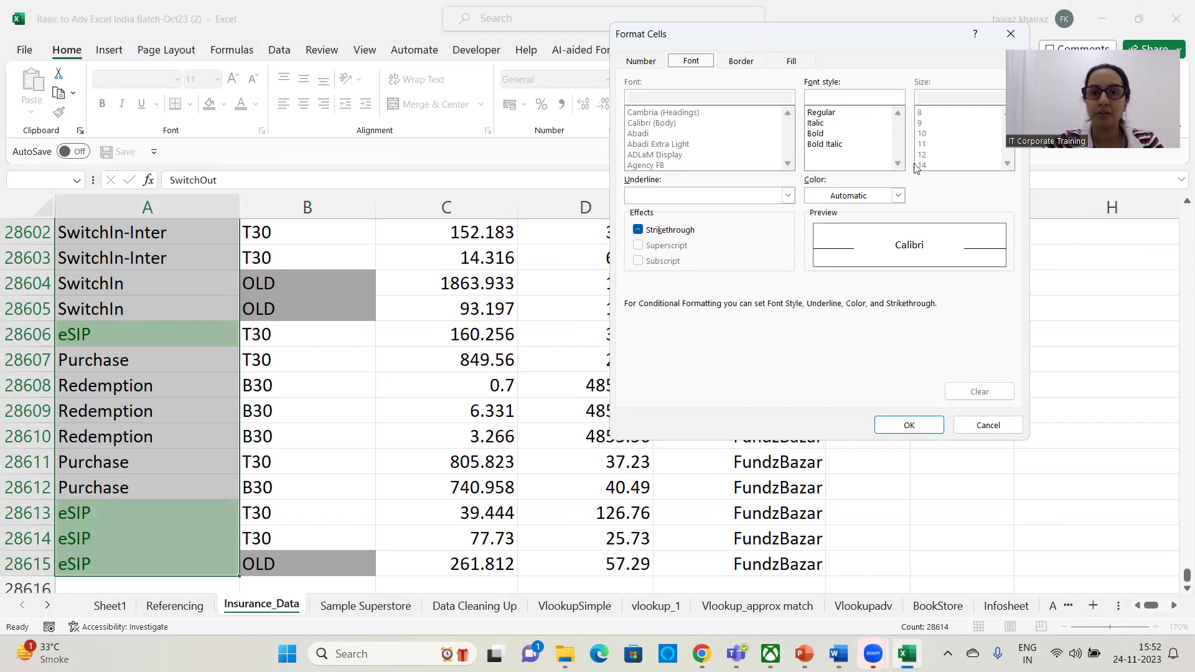
left_click(818, 145)
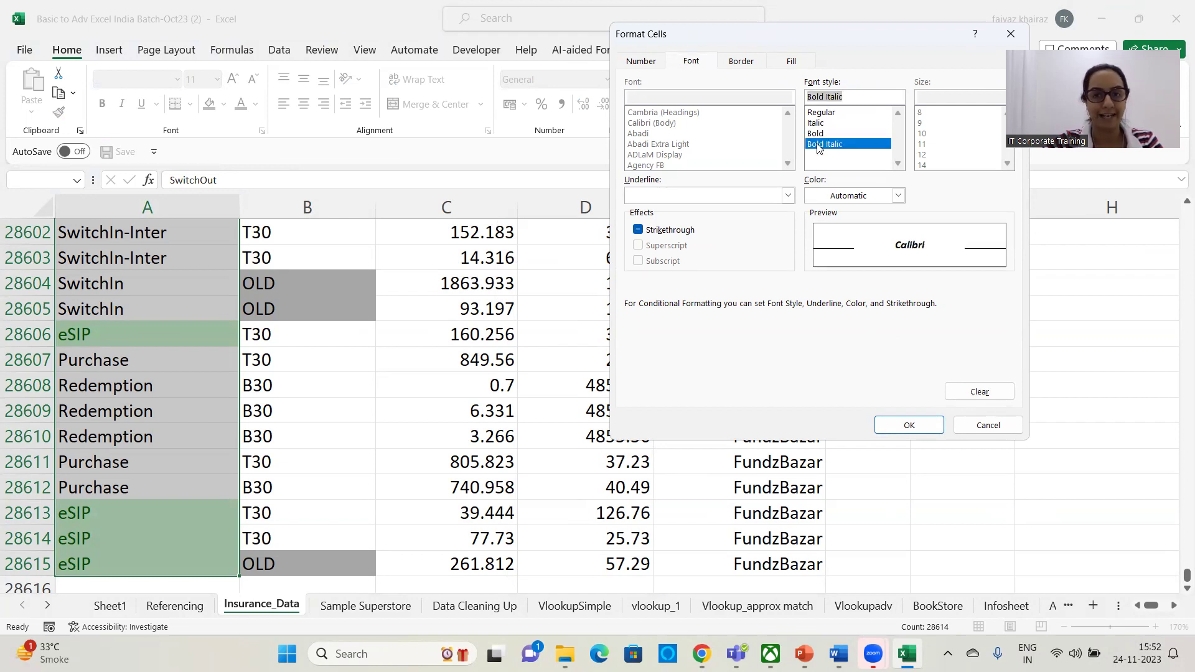
left_click(908, 424)
left_click(897, 295)
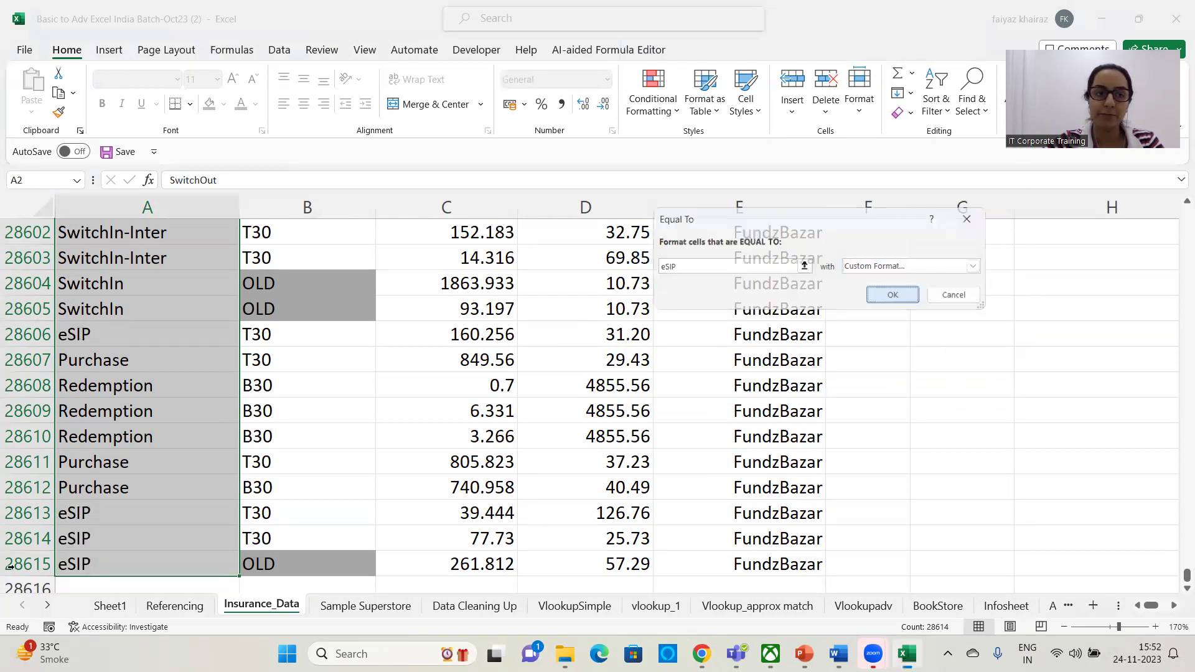
Check the eSIP formatting throughout the Tran Type column and look over the available Highlight Cells Rules.
scroll(119, 420, "down", 3)
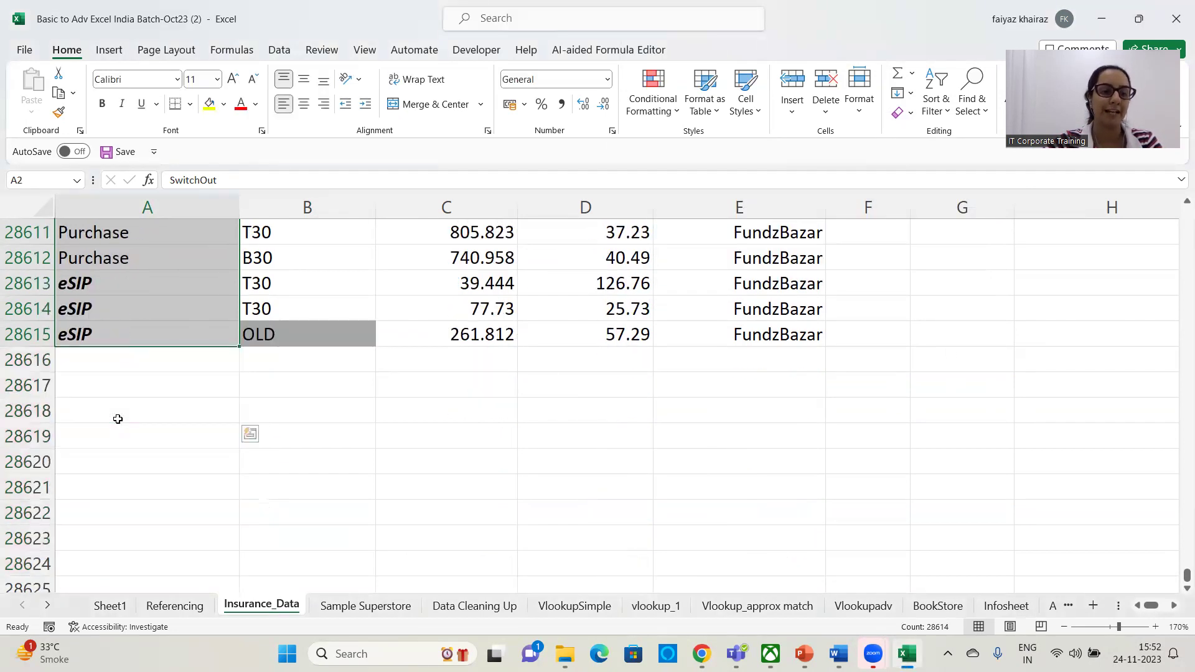
scroll(115, 411, "up", 11)
scroll(111, 400, "up", 17)
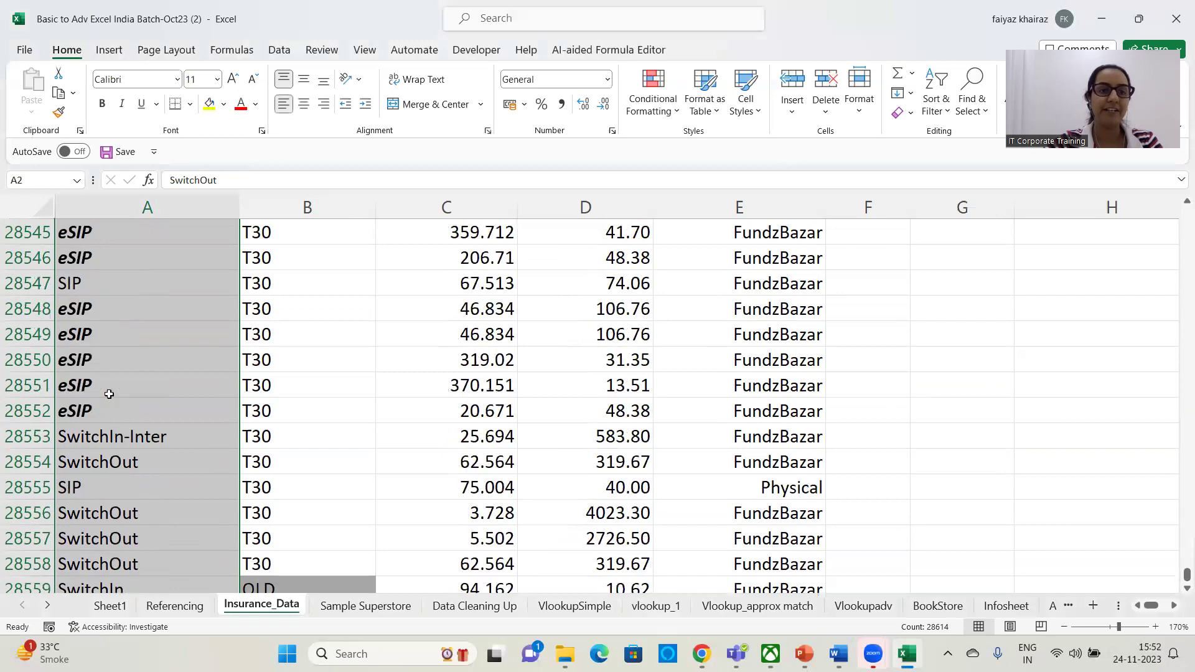
scroll(109, 394, "up", 9)
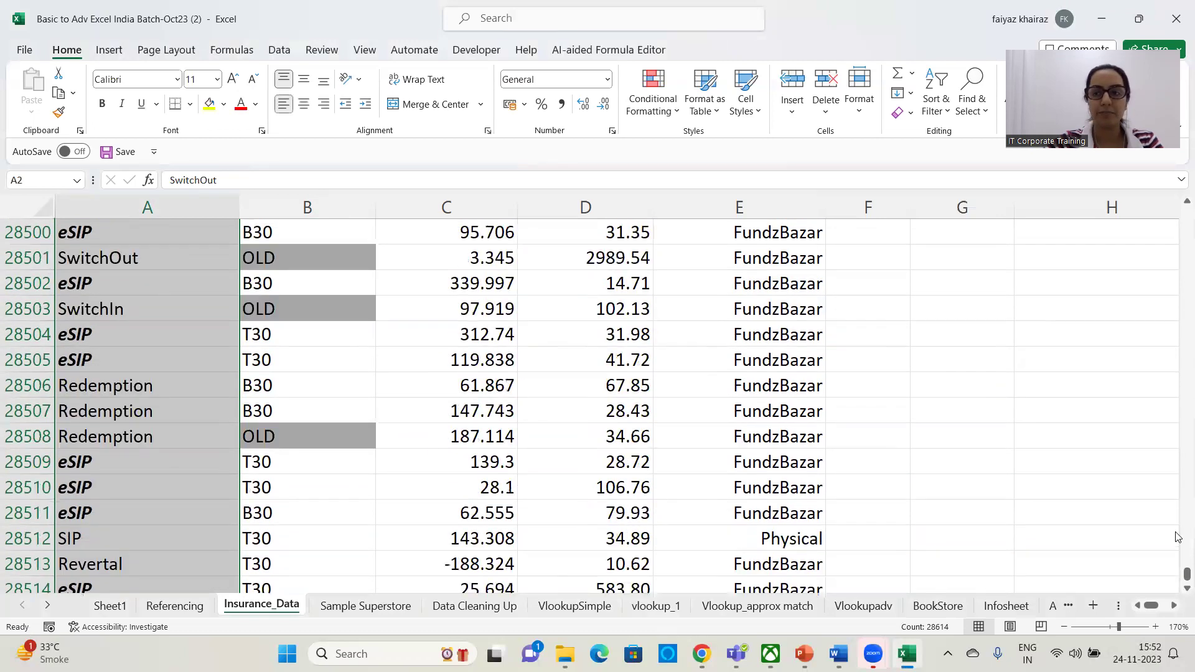
left_click_drag(1186, 573, 1185, 215)
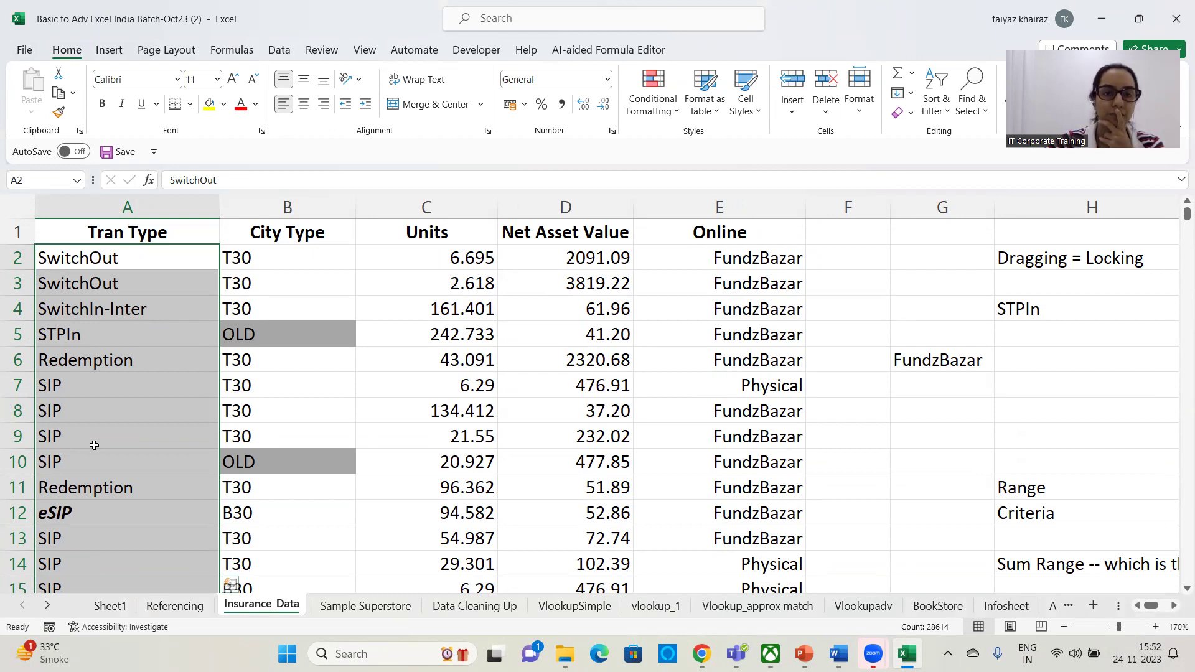
left_click(678, 112)
mouse_move(678, 142)
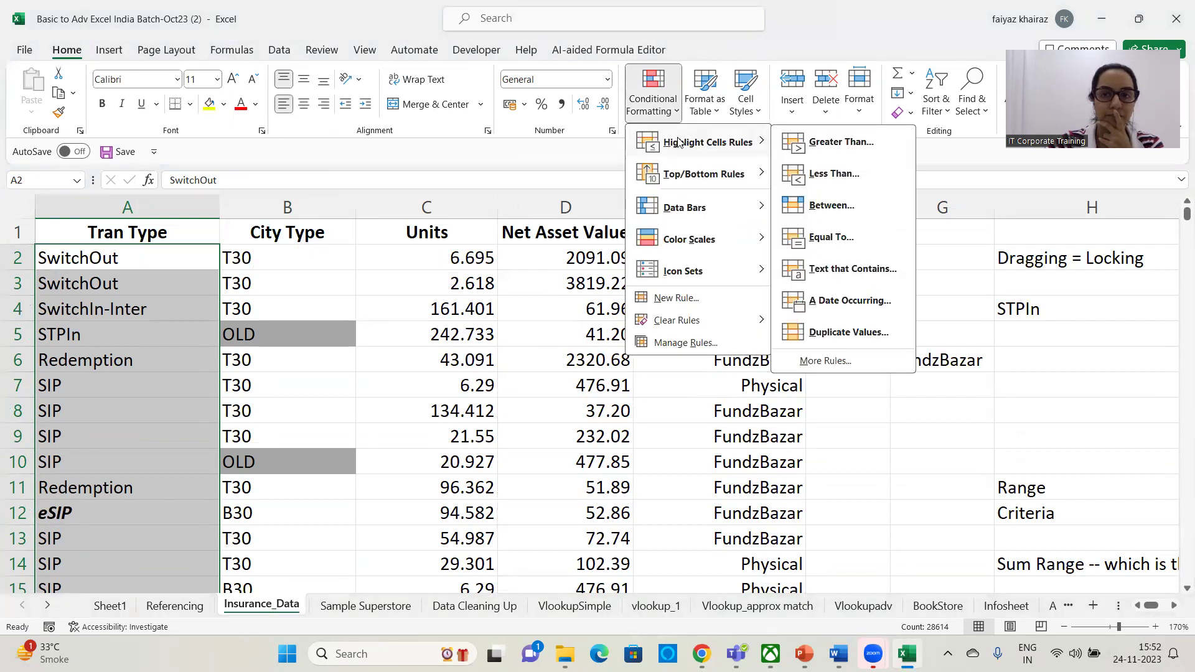
left_click(664, 113)
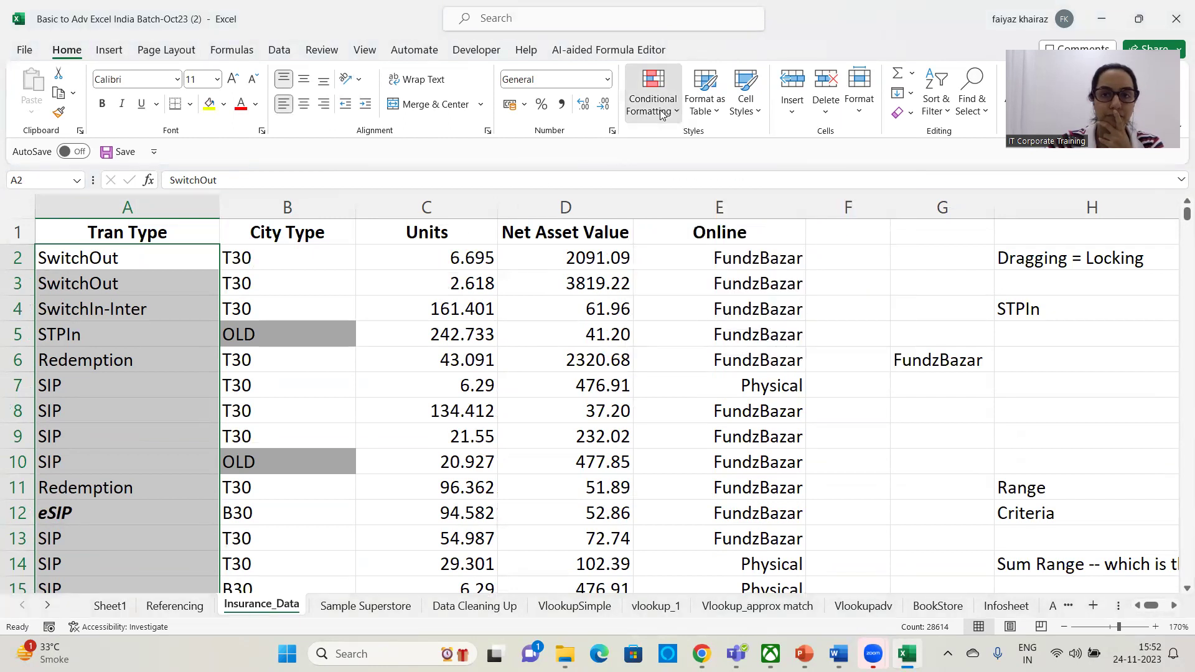
Create a Less Than highlight rule with the value 0 on the Units entries C2:C28615.
left_click(480, 258)
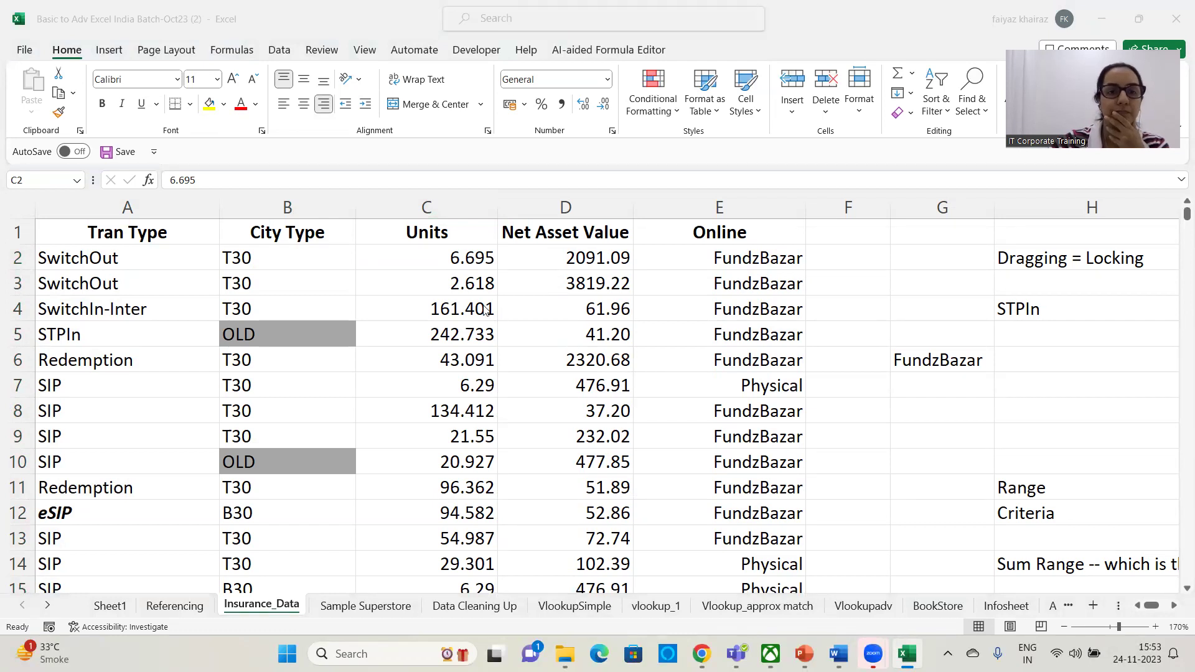
left_click(473, 284)
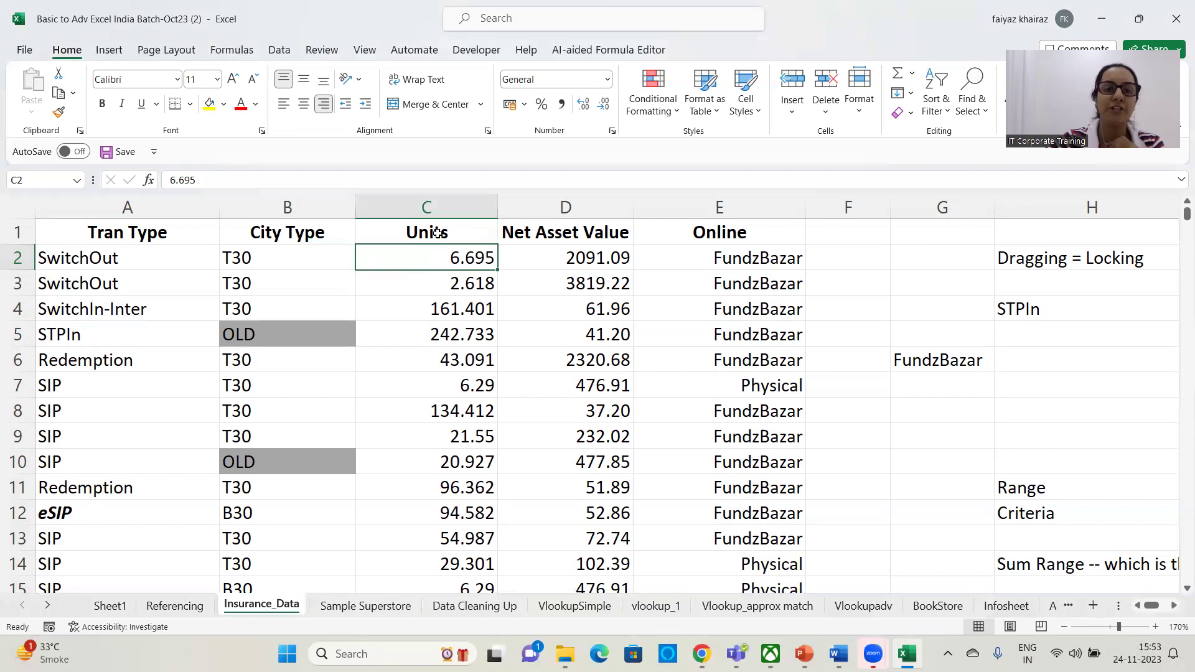
key("ctrl+shift+Down")
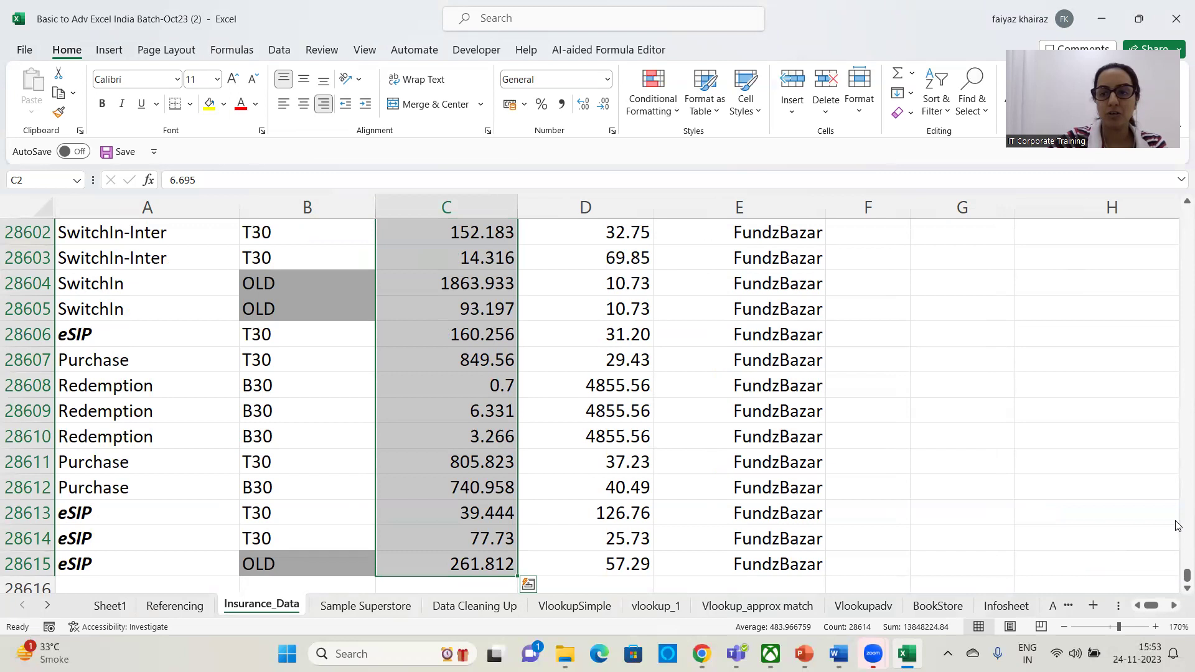
left_click(652, 94)
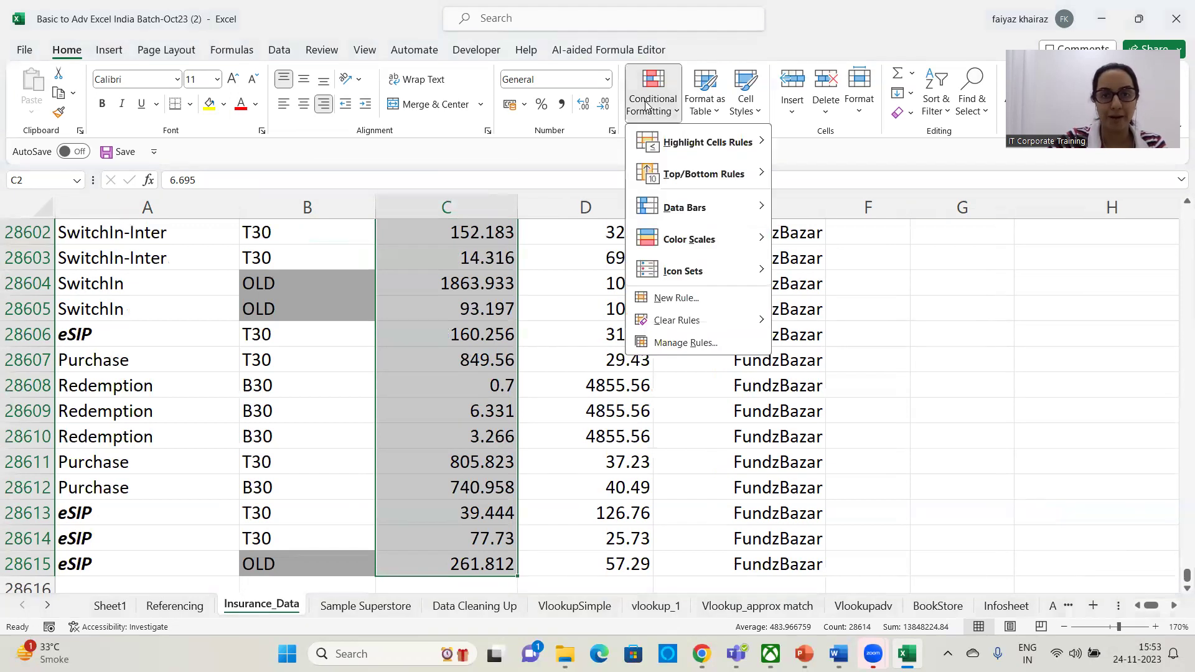
mouse_move(709, 151)
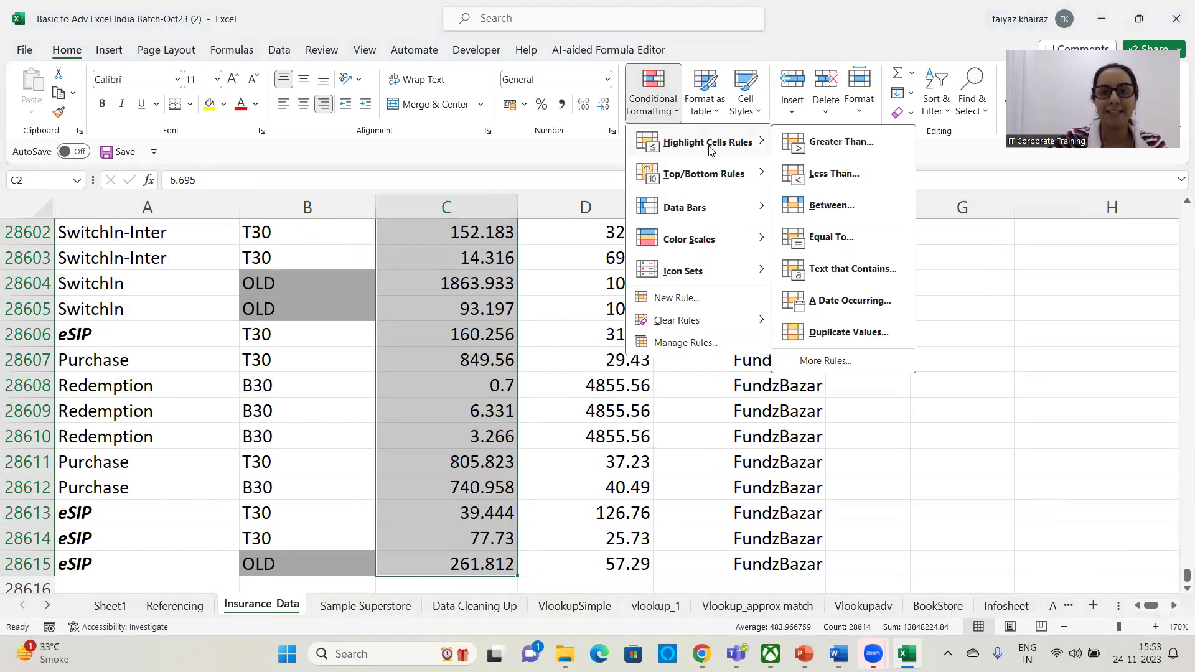
left_click(835, 174)
key("BackSpace")
type("0")
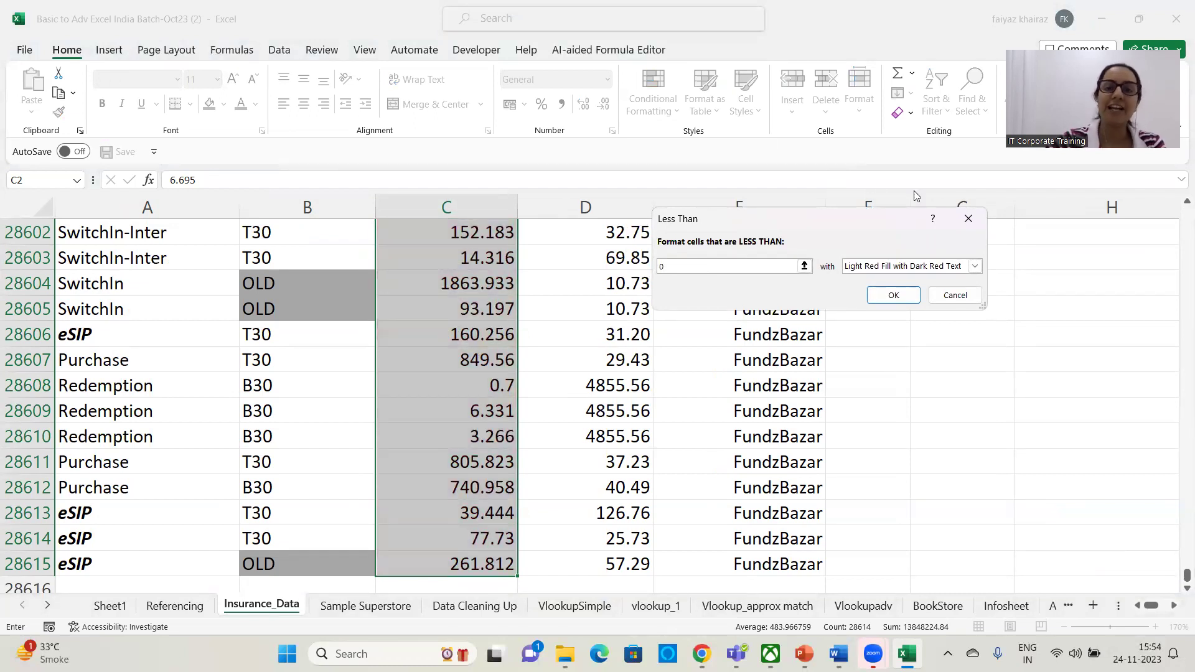
Give the Less Than rule a custom format with a red fill and apply it to the Units entries.
left_click(975, 267)
left_click(894, 341)
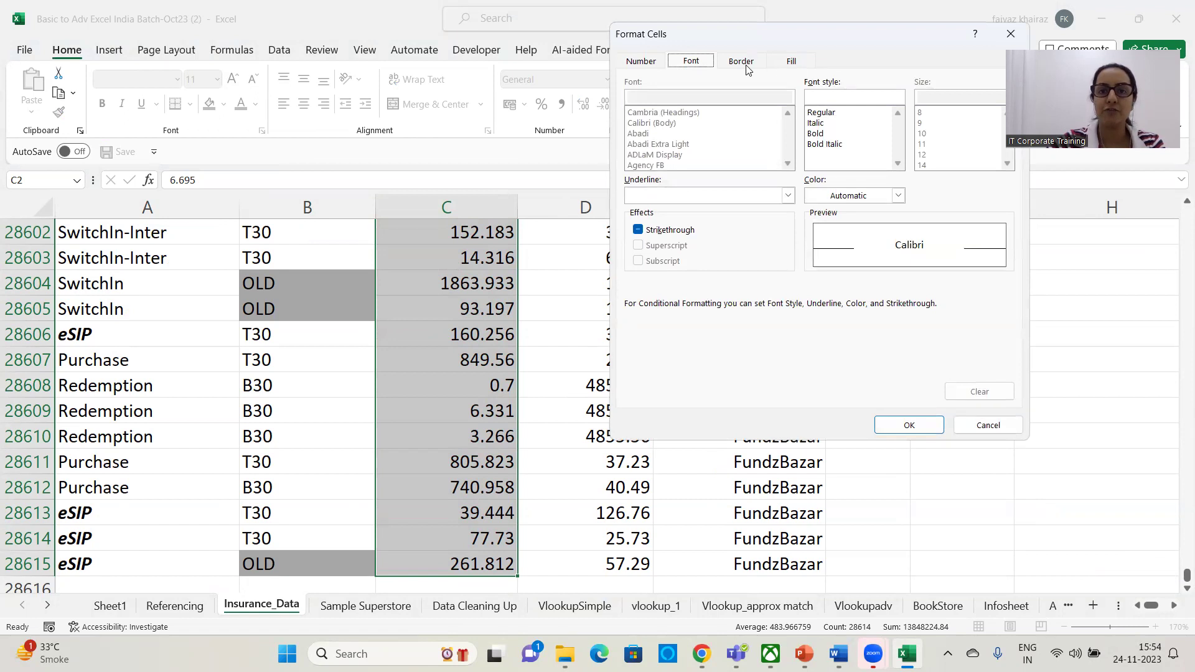
left_click(746, 65)
left_click(792, 61)
left_click(653, 208)
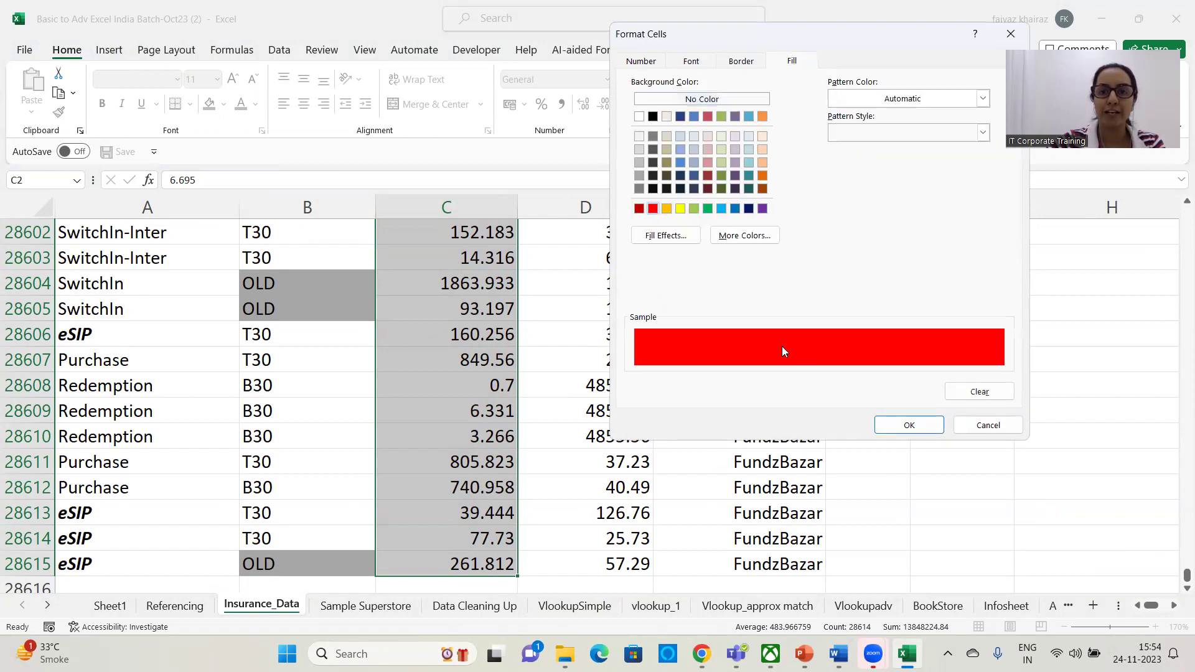
left_click(909, 425)
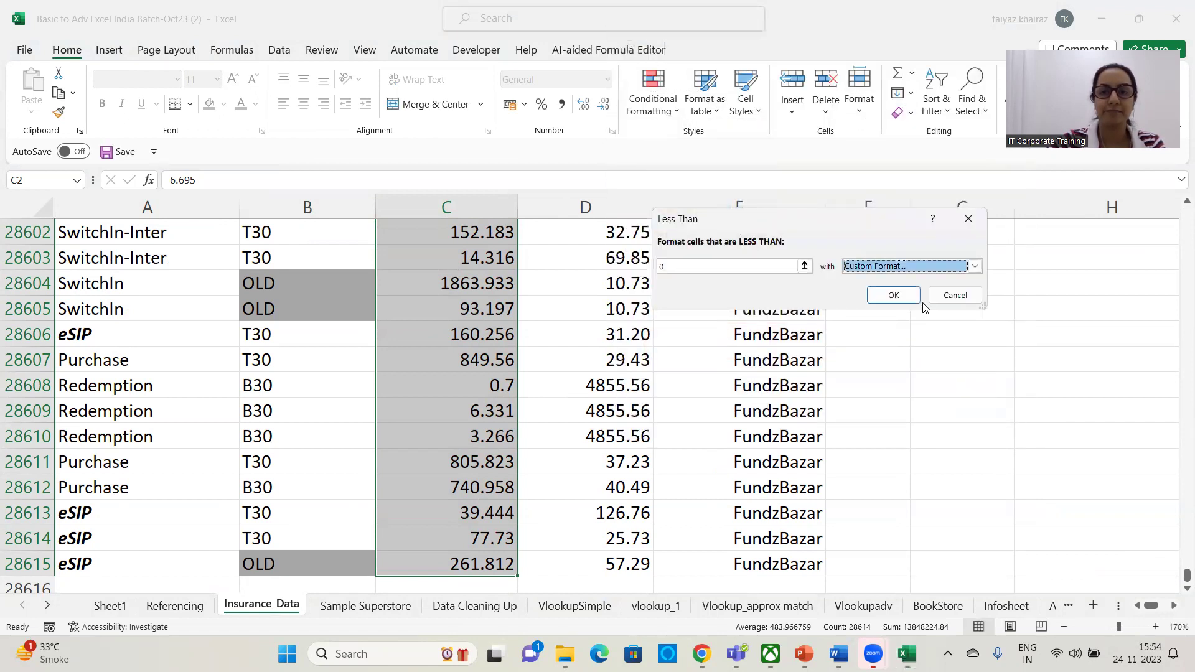
left_click(894, 295)
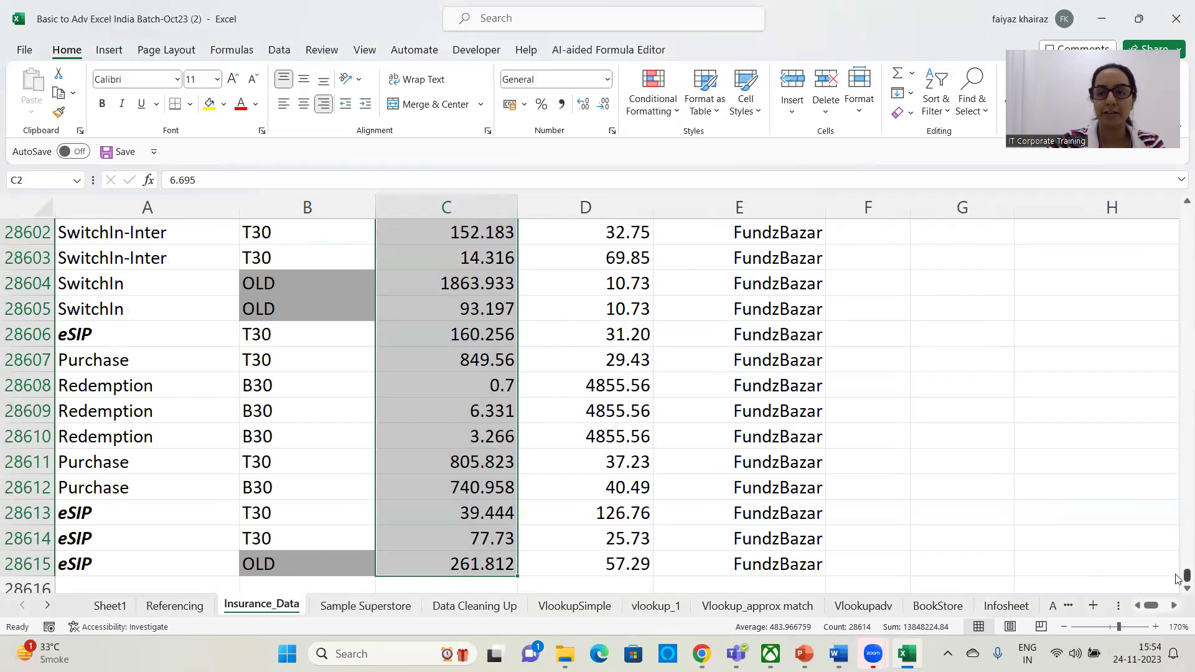
Check the highlighting of negative values in the upper rows of the Units column.
scroll(1179, 527, "down", 1)
left_click_drag(1178, 528, 1152, 173)
scroll(413, 420, "down", 9)
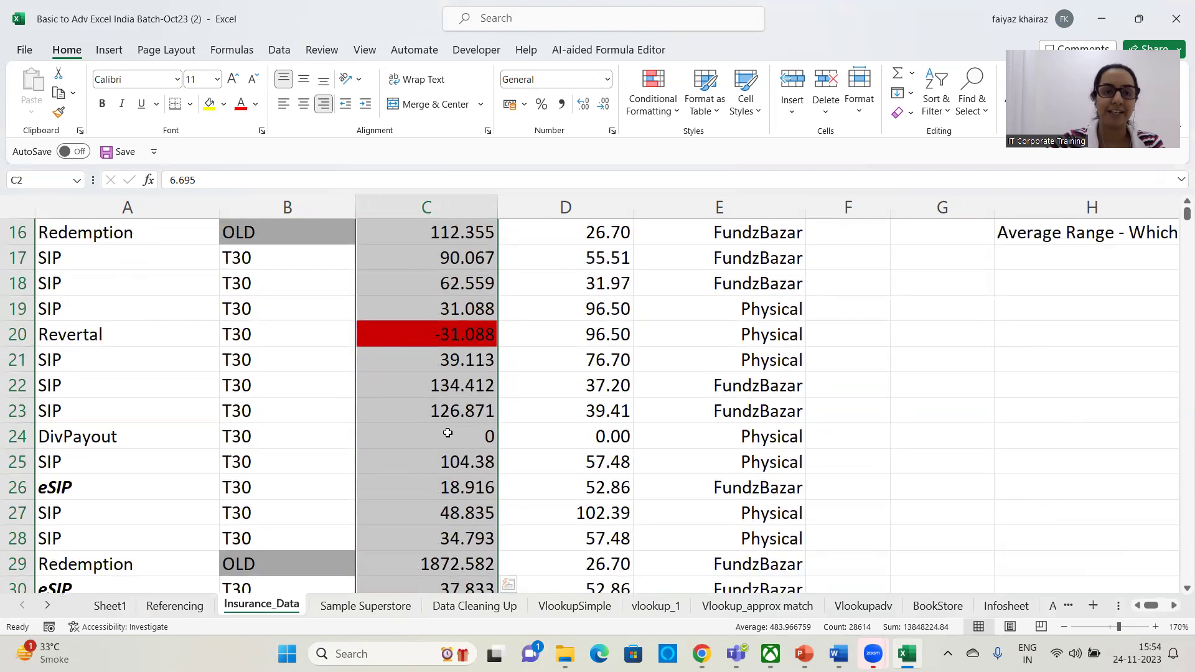
scroll(448, 439, "down", 10)
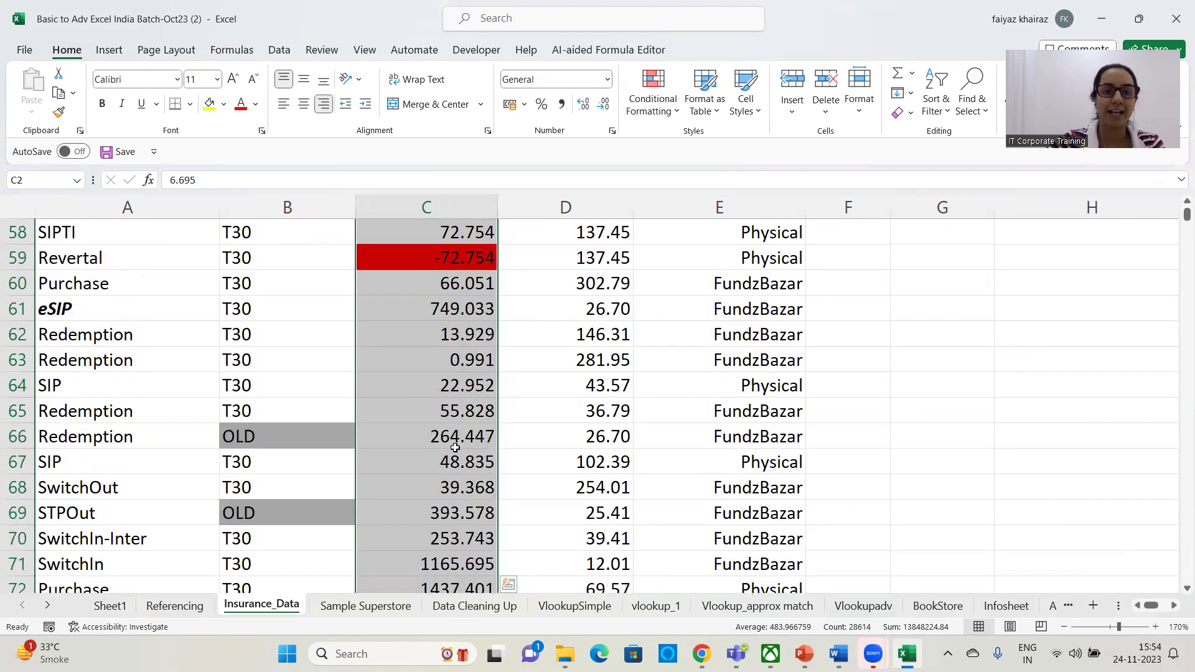
scroll(455, 440, "up", 7)
scroll(455, 441, "up", 12)
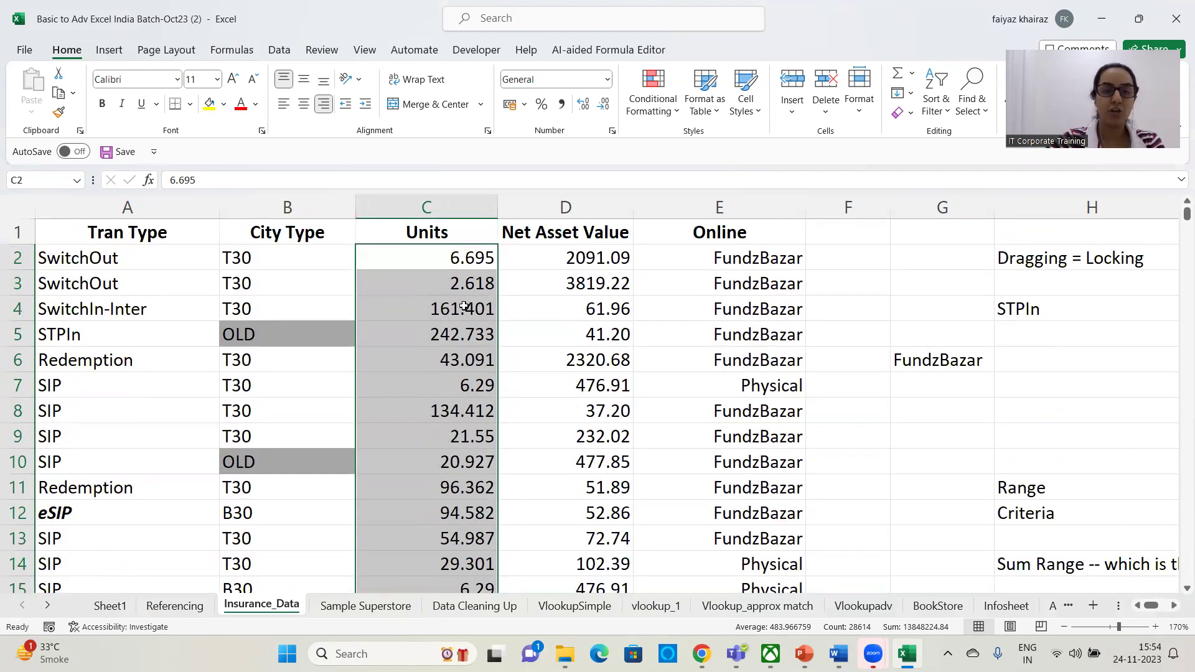
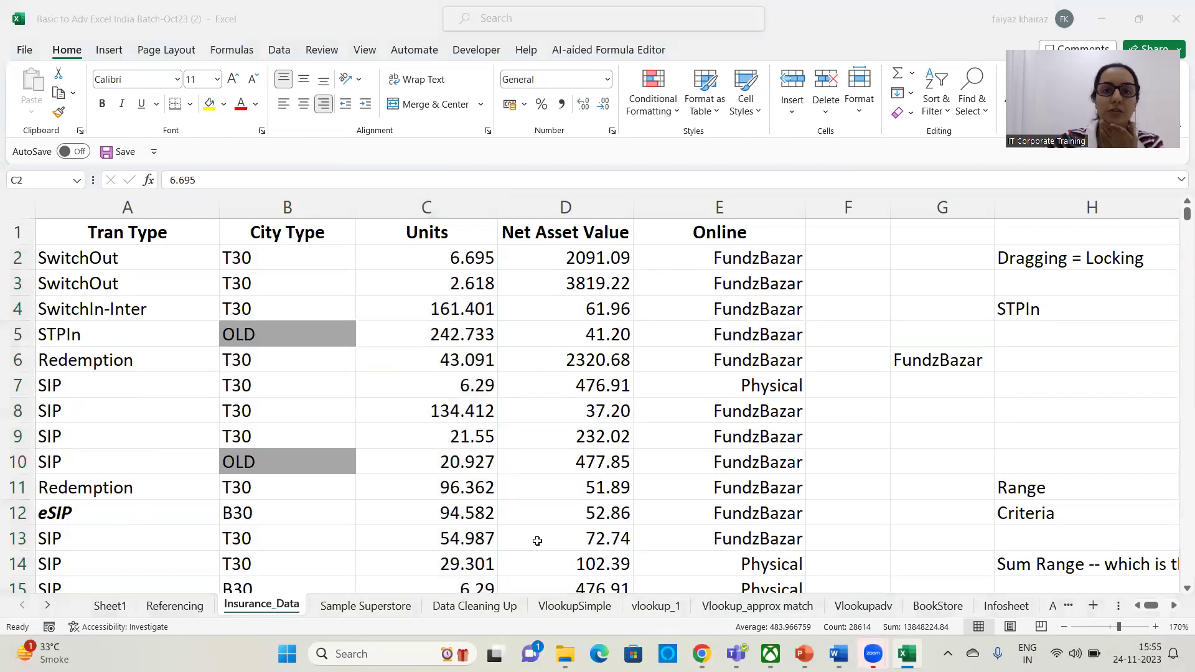
Look over the Top/Bottom Rules available in conditional formatting for the Net Asset Value column.
left_click(572, 257)
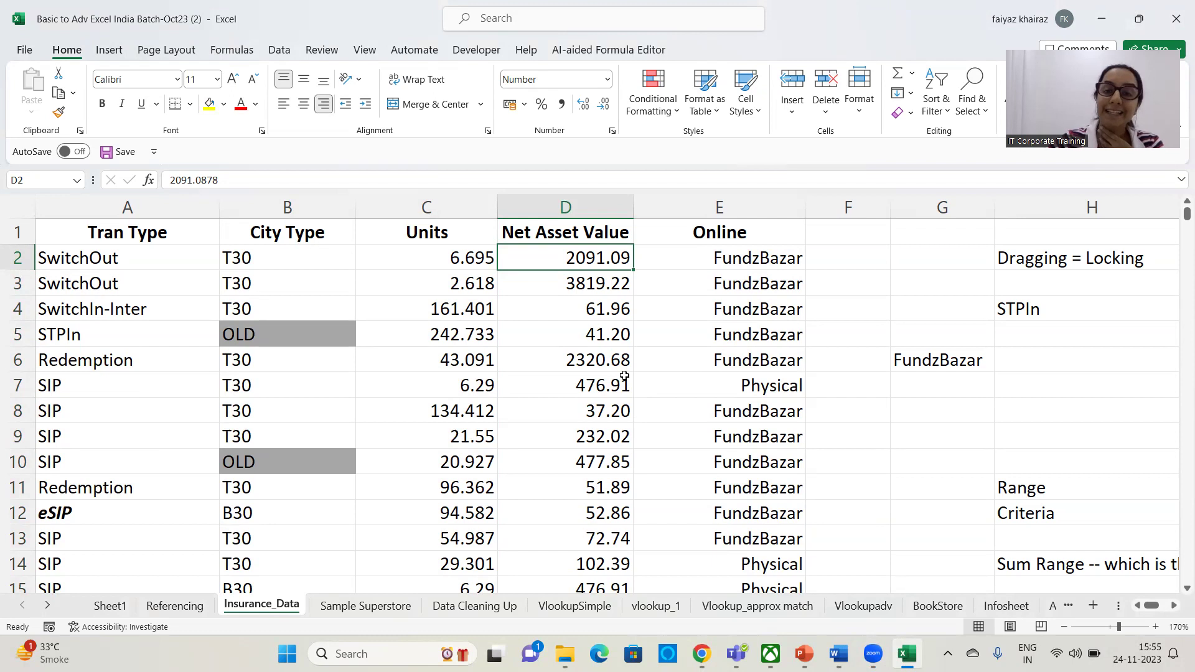
left_click(673, 113)
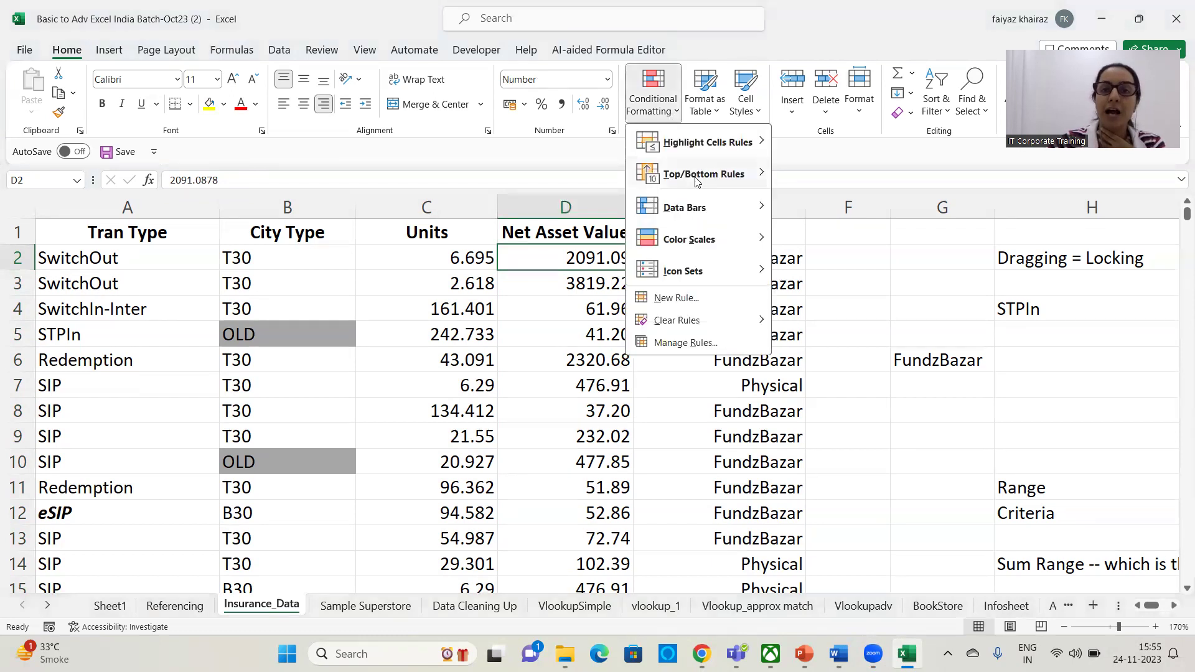
mouse_move(695, 180)
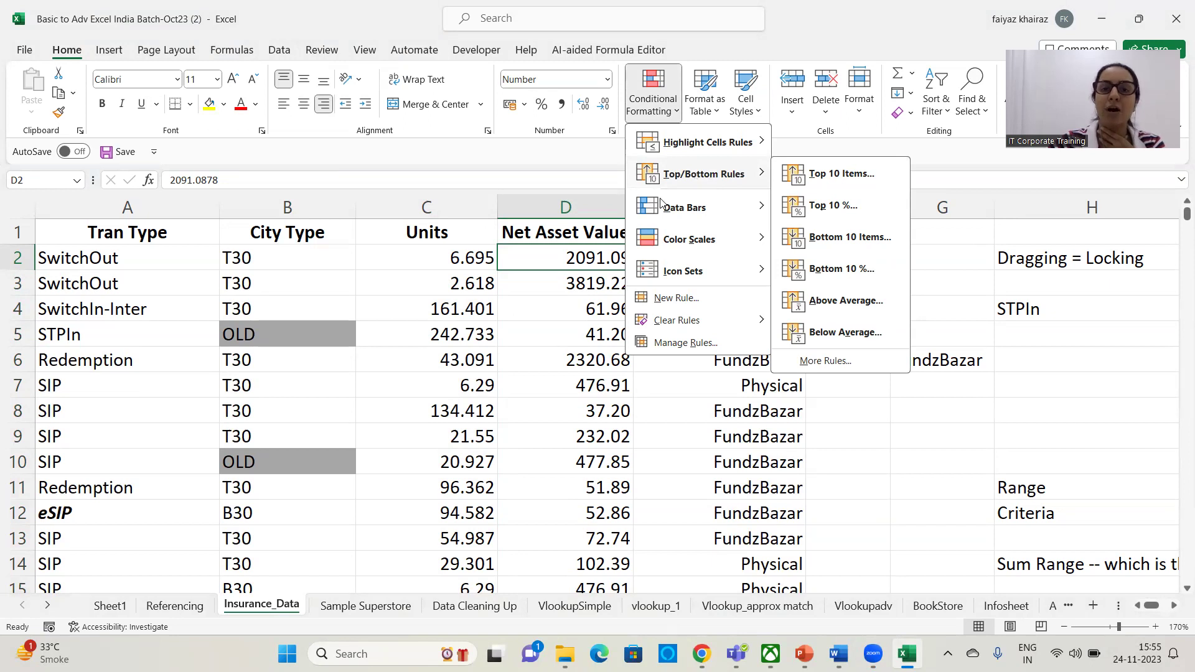
left_click(544, 390)
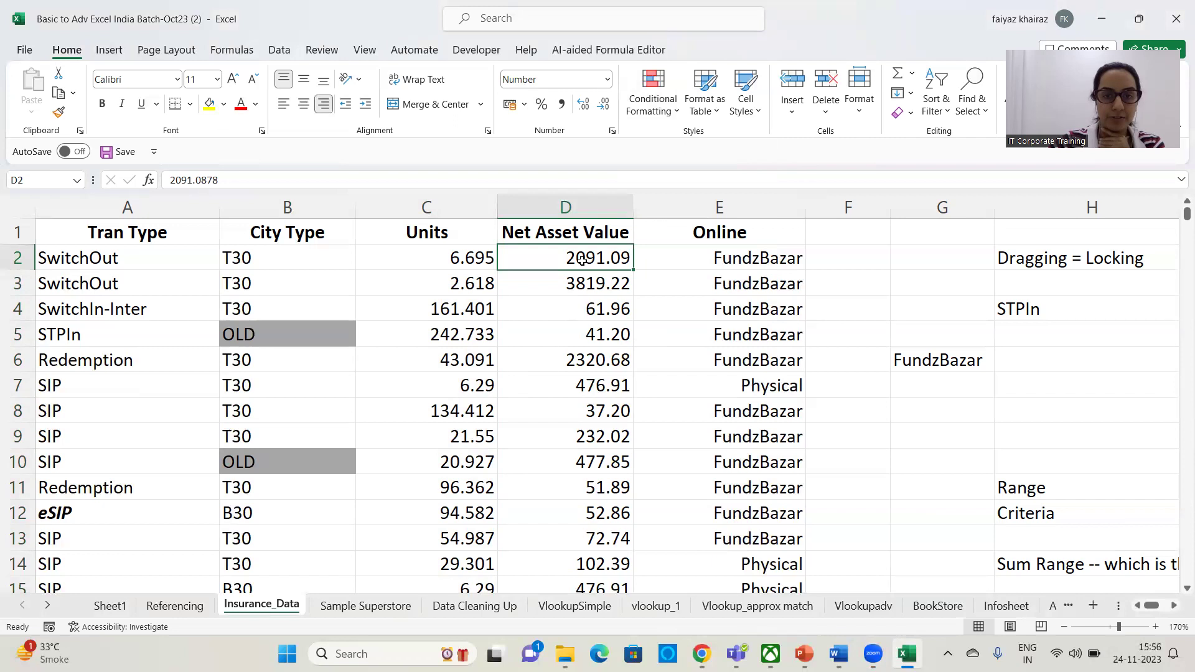
Apply a top-items rule with a count below 10 and light red fill with dark red text to Net Asset Value entries D2:D28615.
key("ctrl+shift+Down")
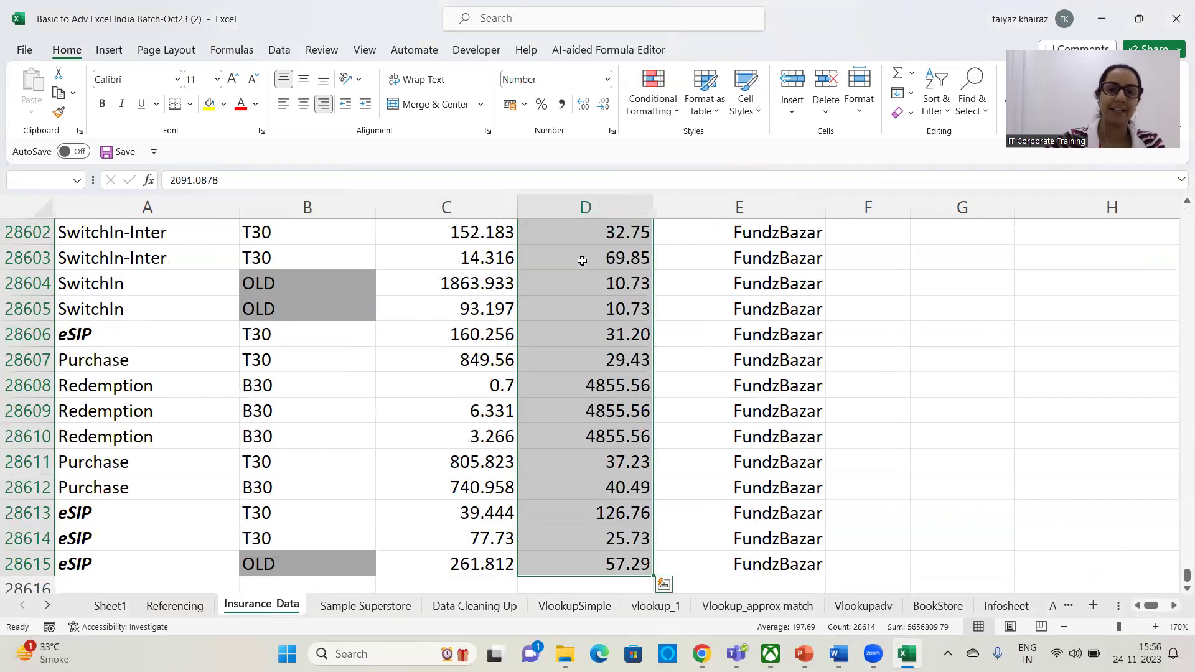
left_click(667, 112)
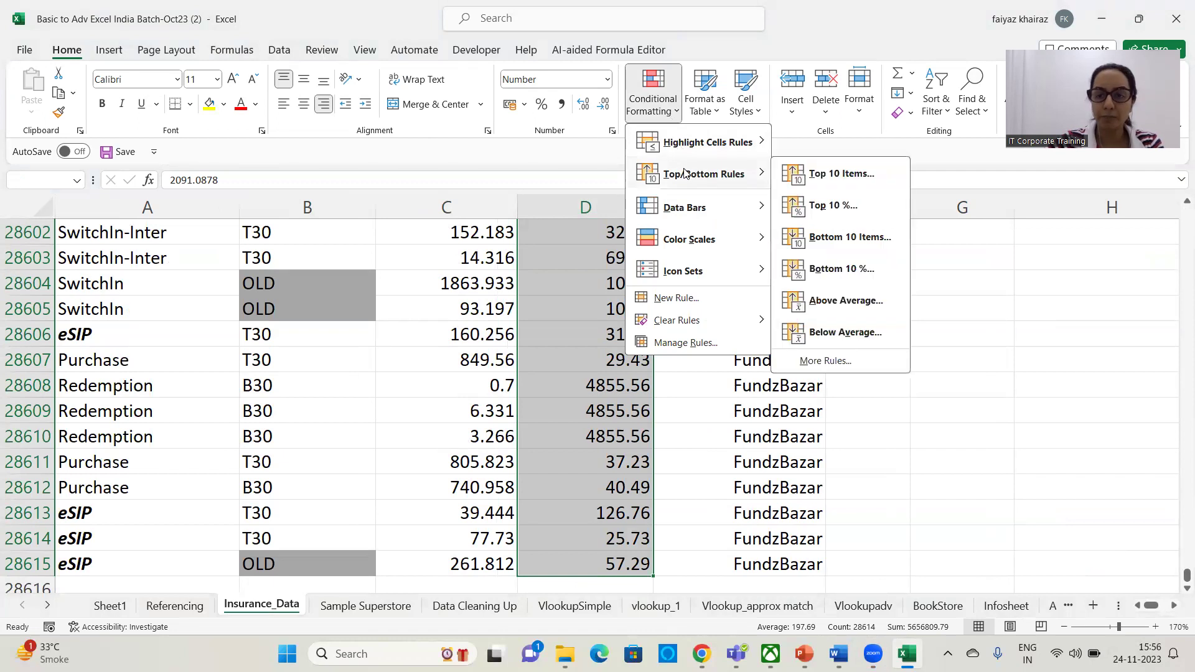
left_click(813, 174)
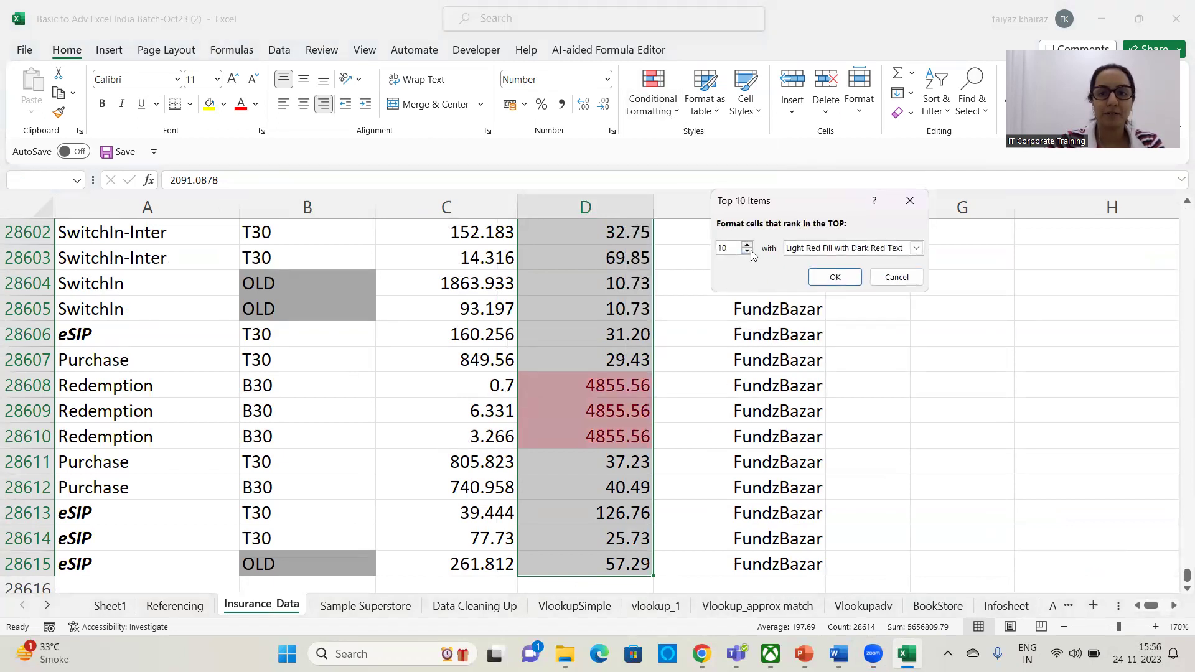
left_click(748, 251)
left_click(748, 251)
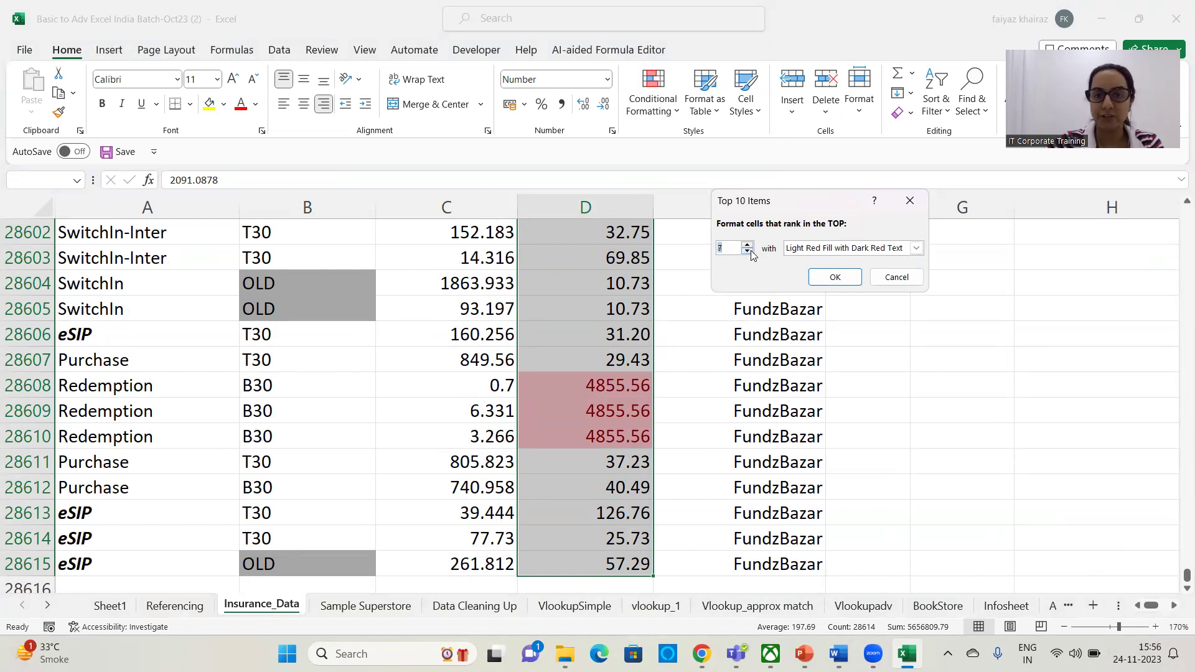
left_click(751, 252)
left_click(839, 276)
Examine the upper Net Asset Value rows for highlighted top values and look over the available Top/Bottom Rules.
left_click_drag(1186, 578, 1182, 215)
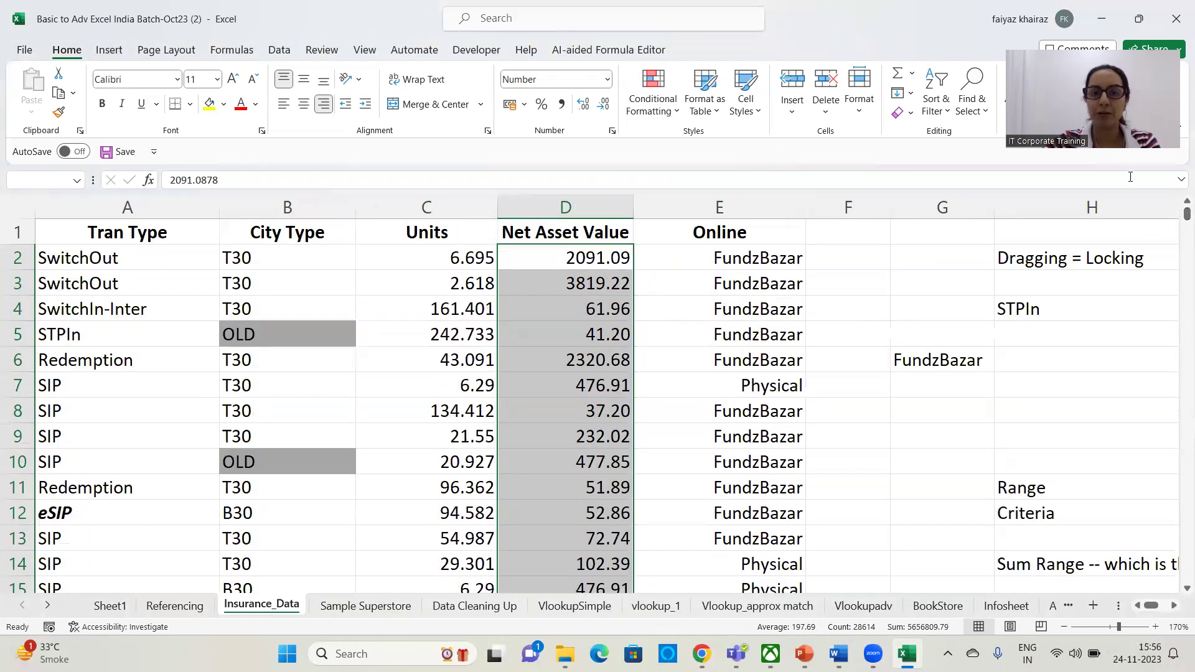
scroll(631, 388, "down", 20)
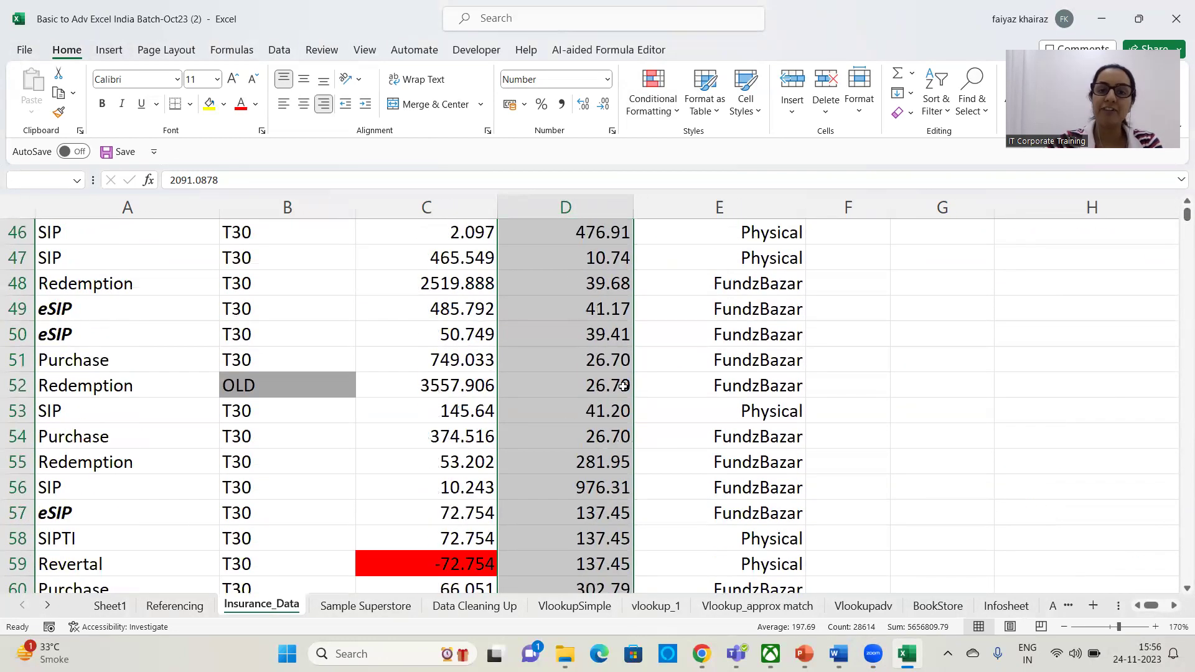
scroll(616, 389, "down", 20)
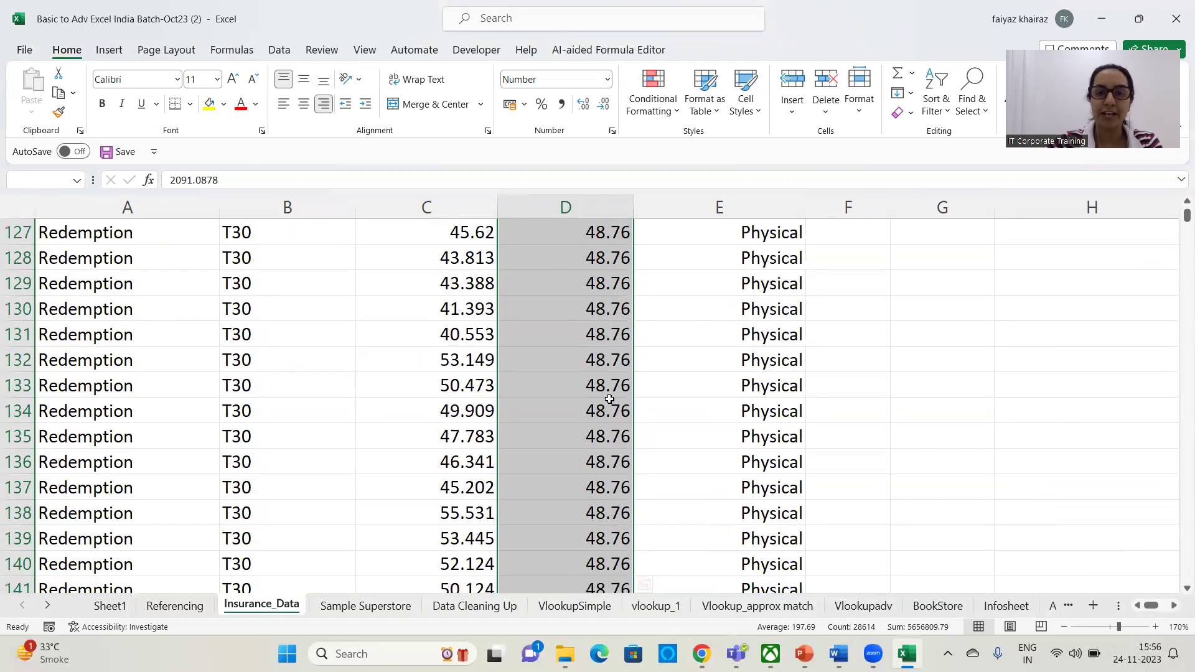
left_click_drag(1183, 218, 1139, 214)
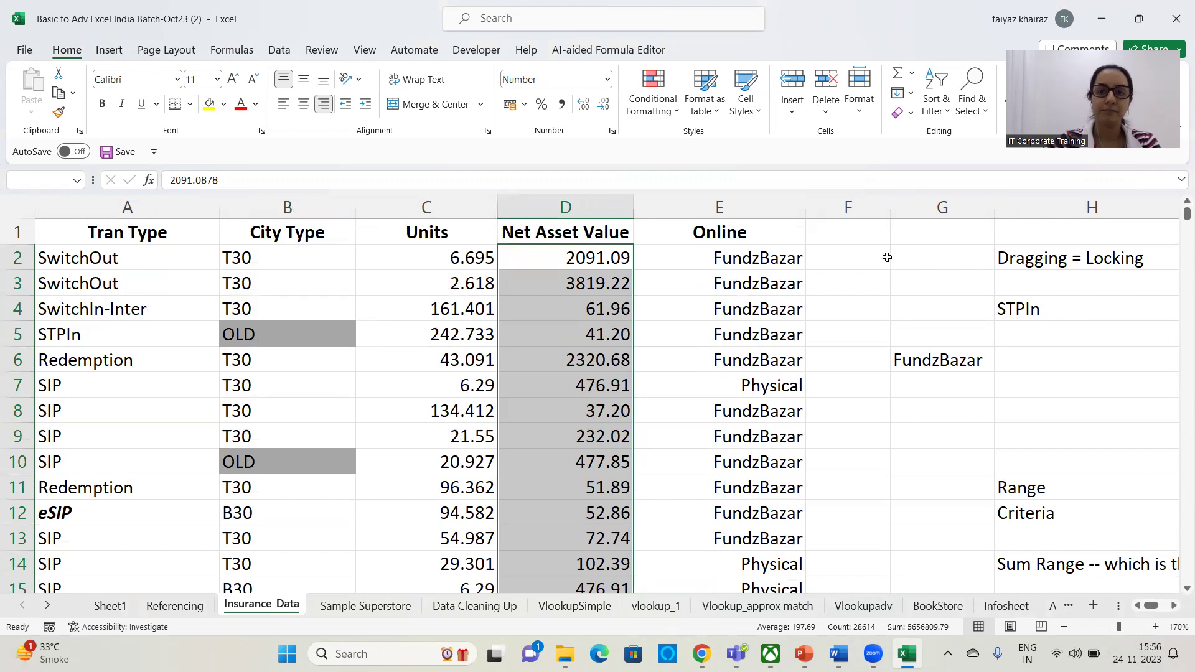
left_click(671, 84)
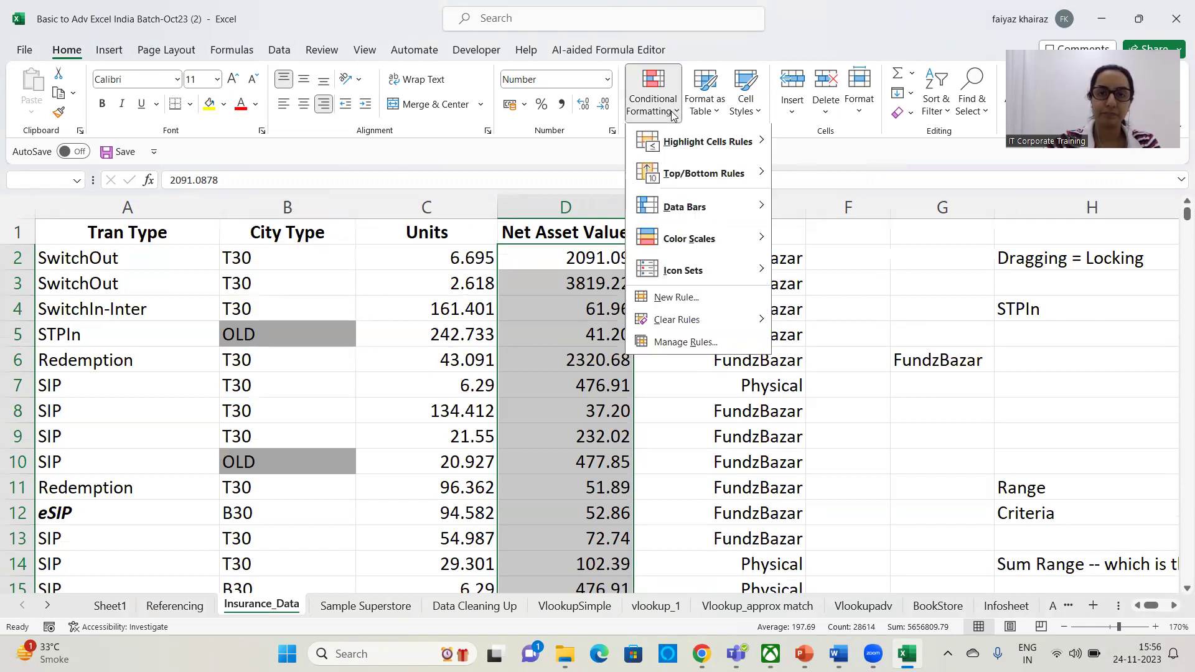
mouse_move(716, 177)
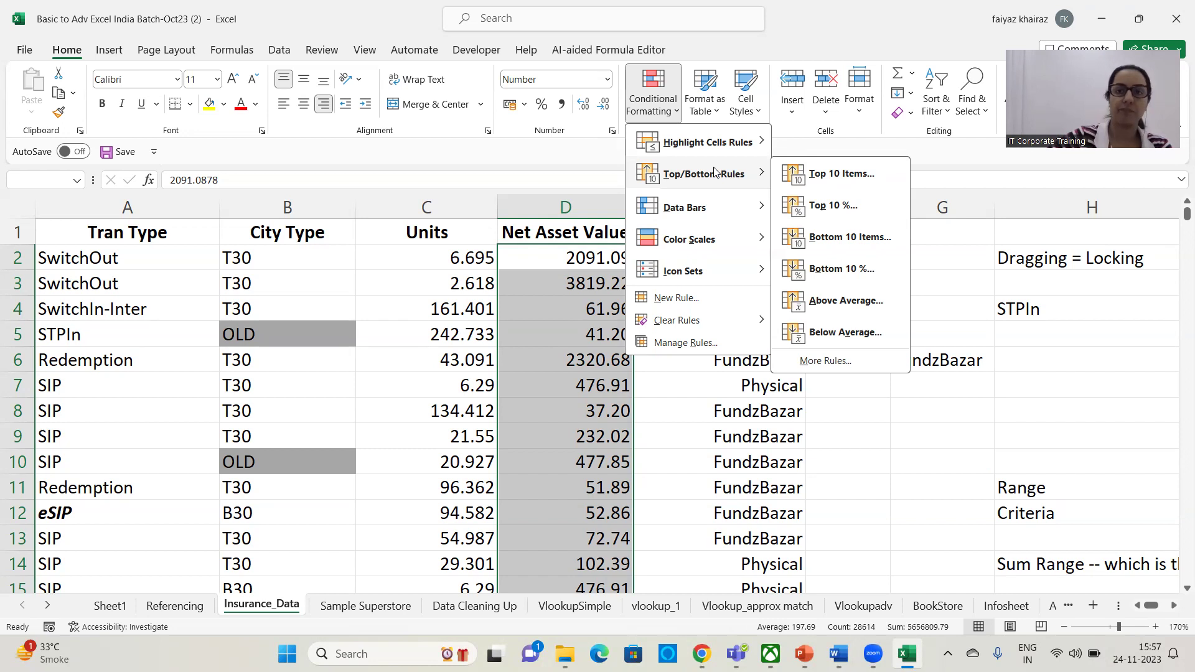
left_click(618, 478)
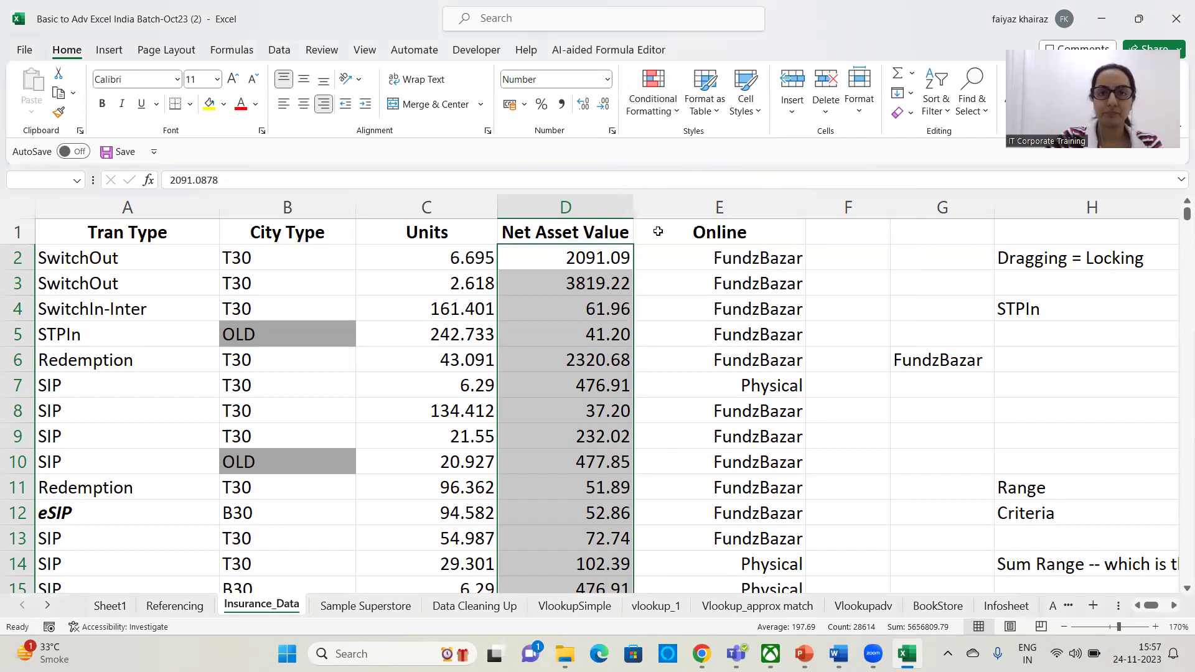
left_click(657, 278)
left_click(467, 252)
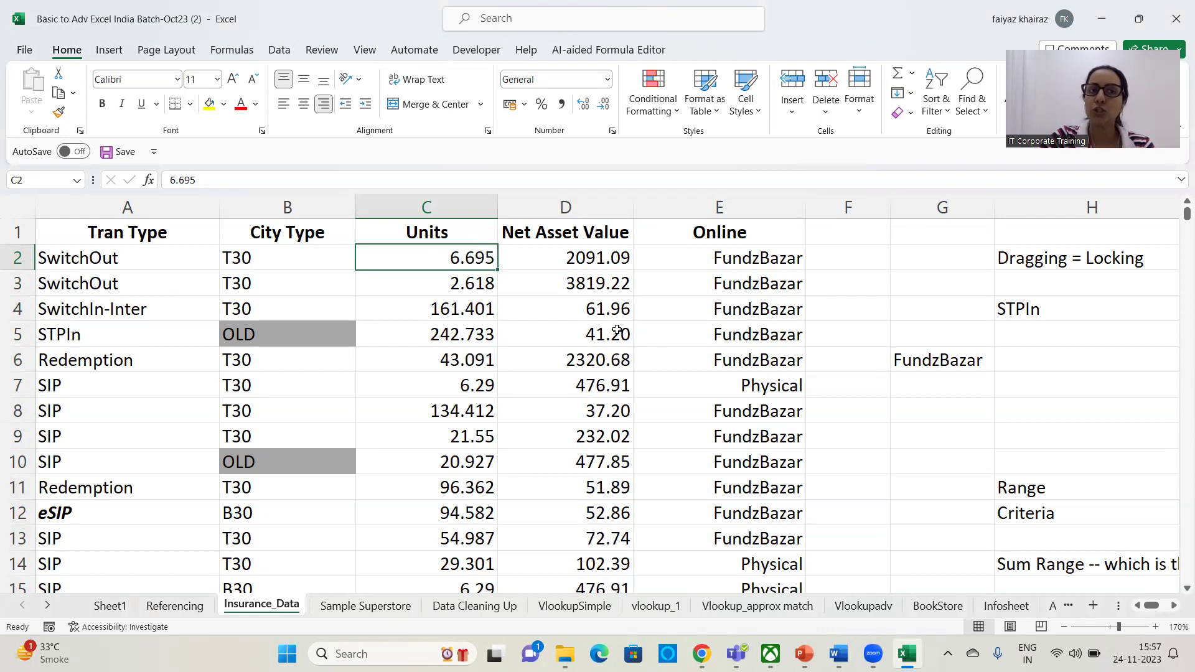
Clear the conditional formatting rules from the Units entries C2:C28615 only.
left_click(677, 113)
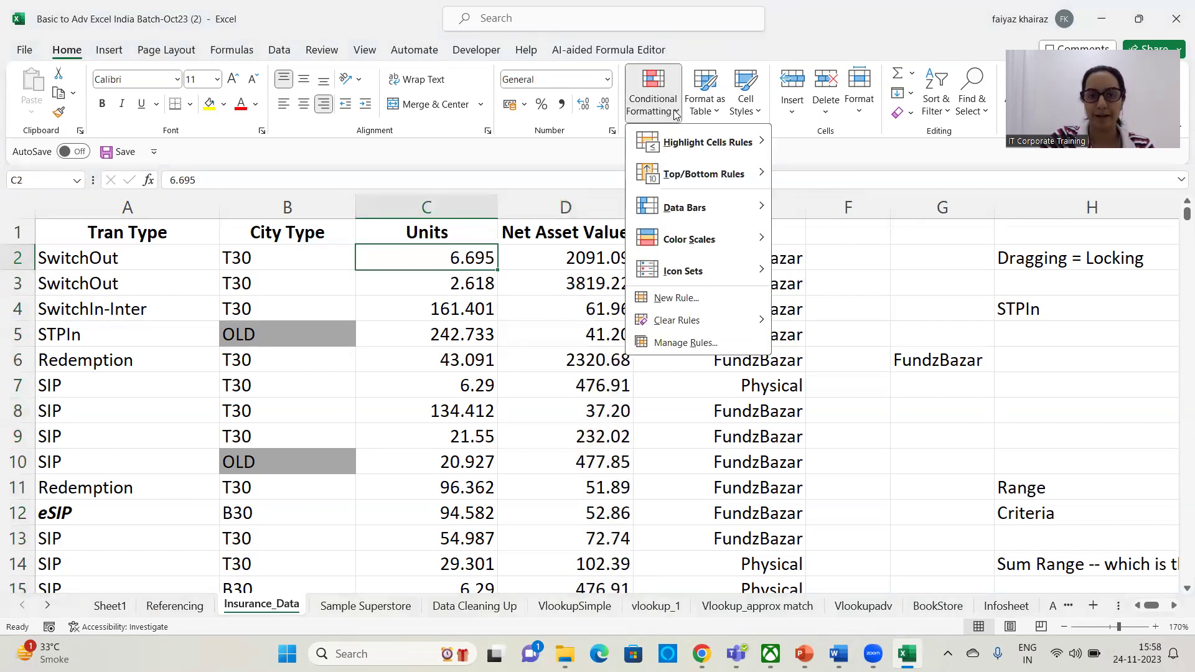
mouse_move(704, 327)
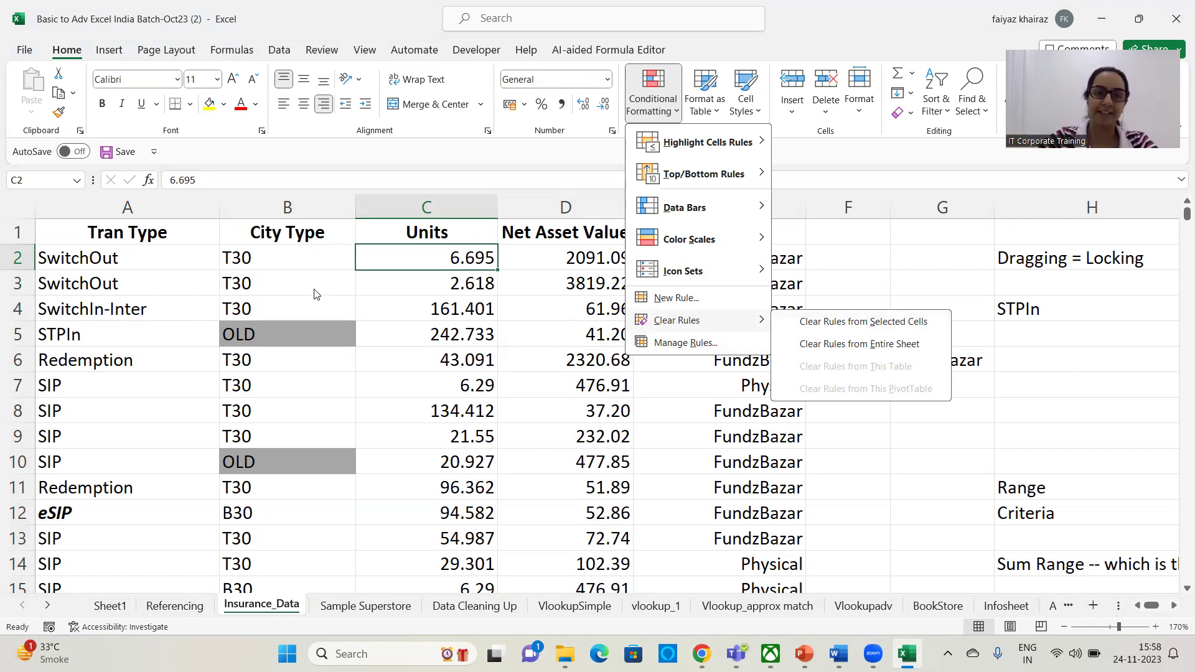
left_click(435, 271)
key("ctrl+shift+Down")
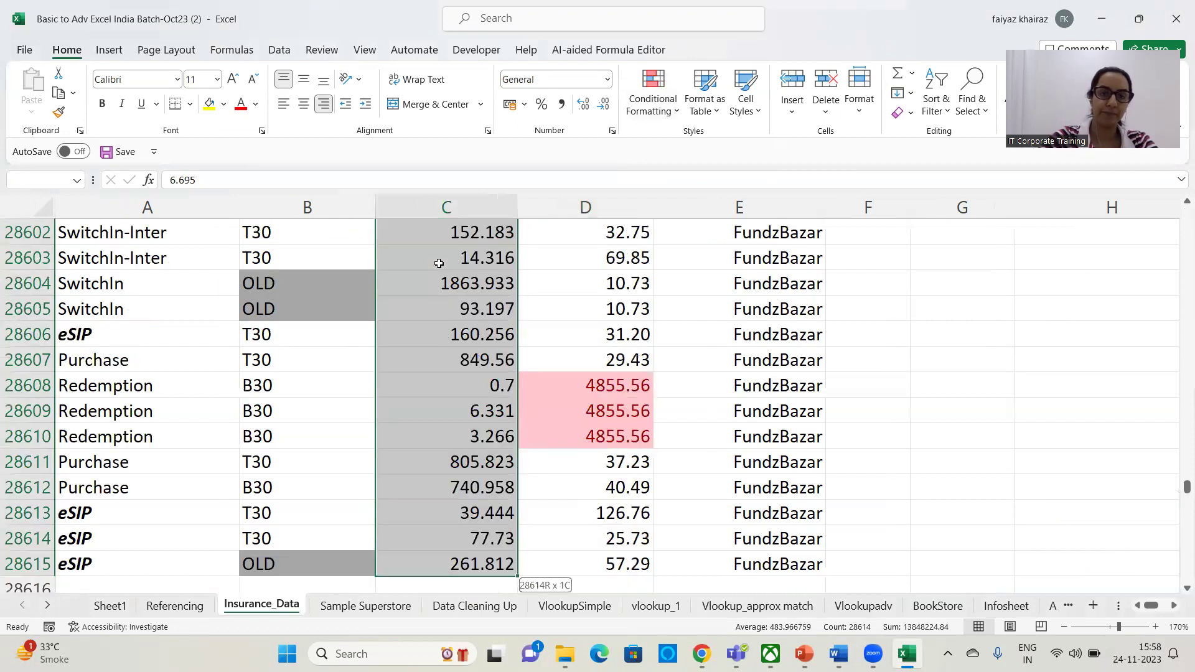
left_click(672, 118)
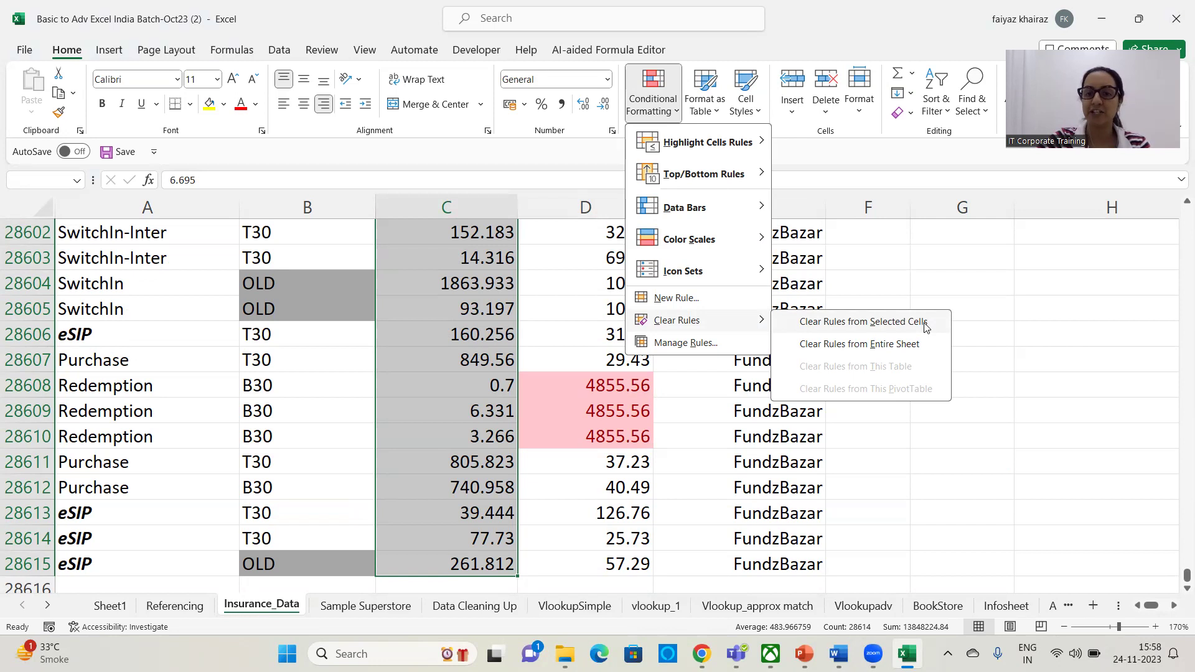
left_click(926, 325)
left_click(924, 322)
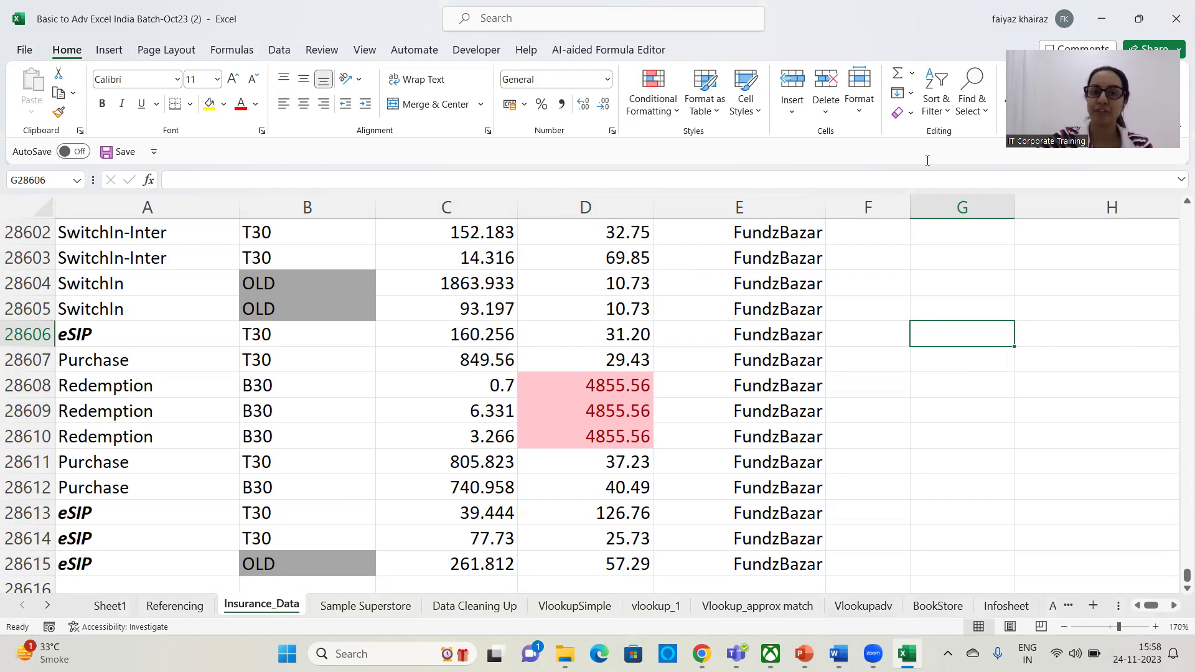
Clear all conditional formatting rules from the entire Insurance_Data sheet.
left_click(676, 112)
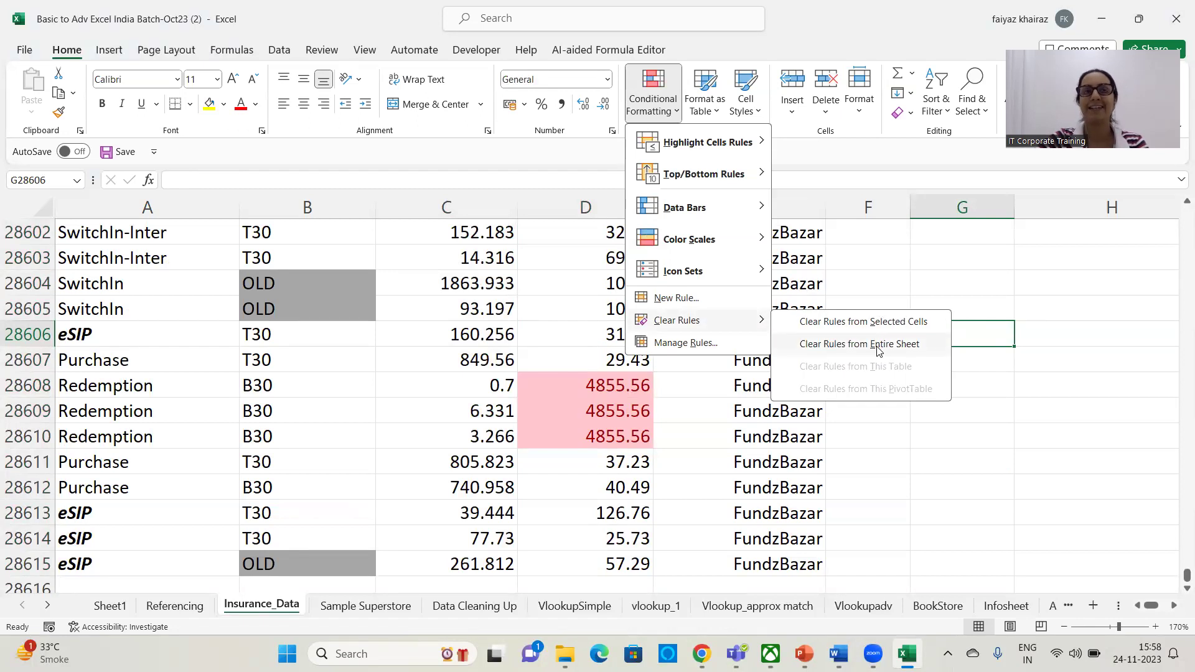
left_click(879, 346)
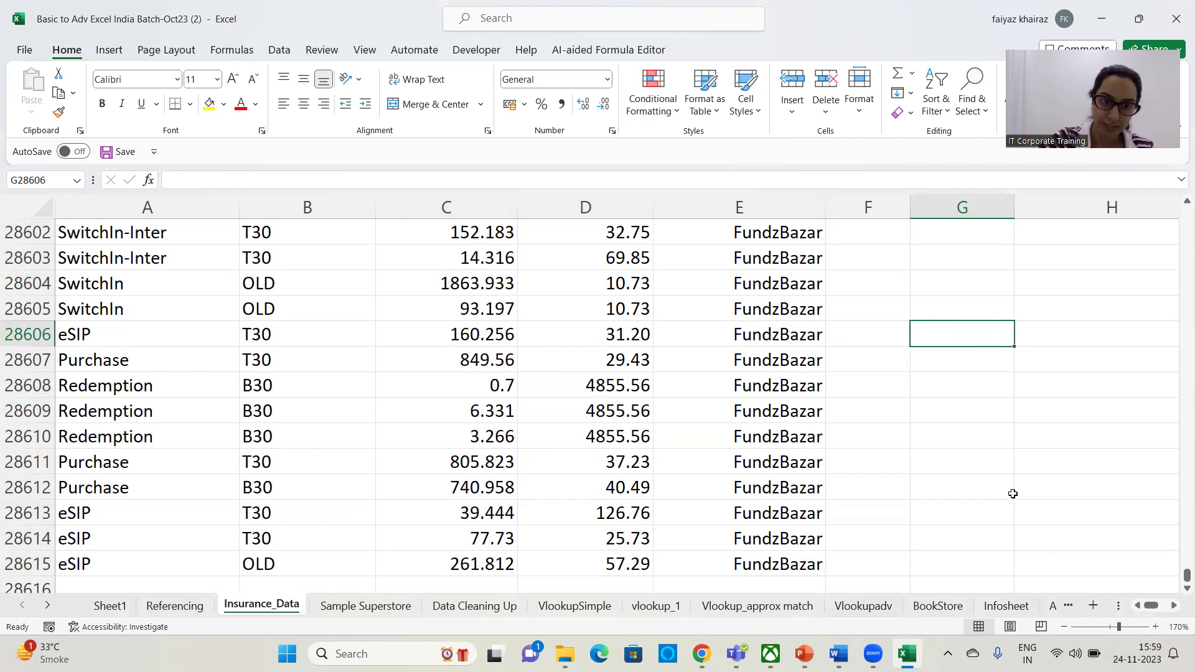
left_click_drag(1183, 576, 1178, 203)
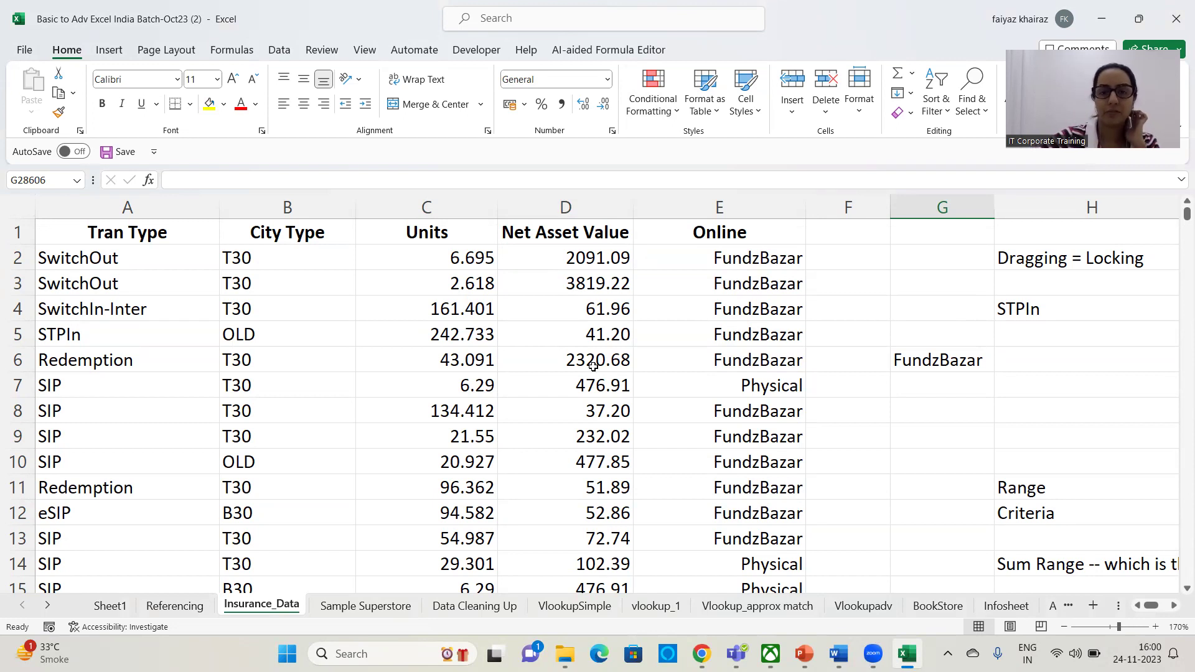
Create a Between highlight rule on the Net Asset Value entries D2:D28615 with the limits 2000 and 3500.
left_click(523, 344)
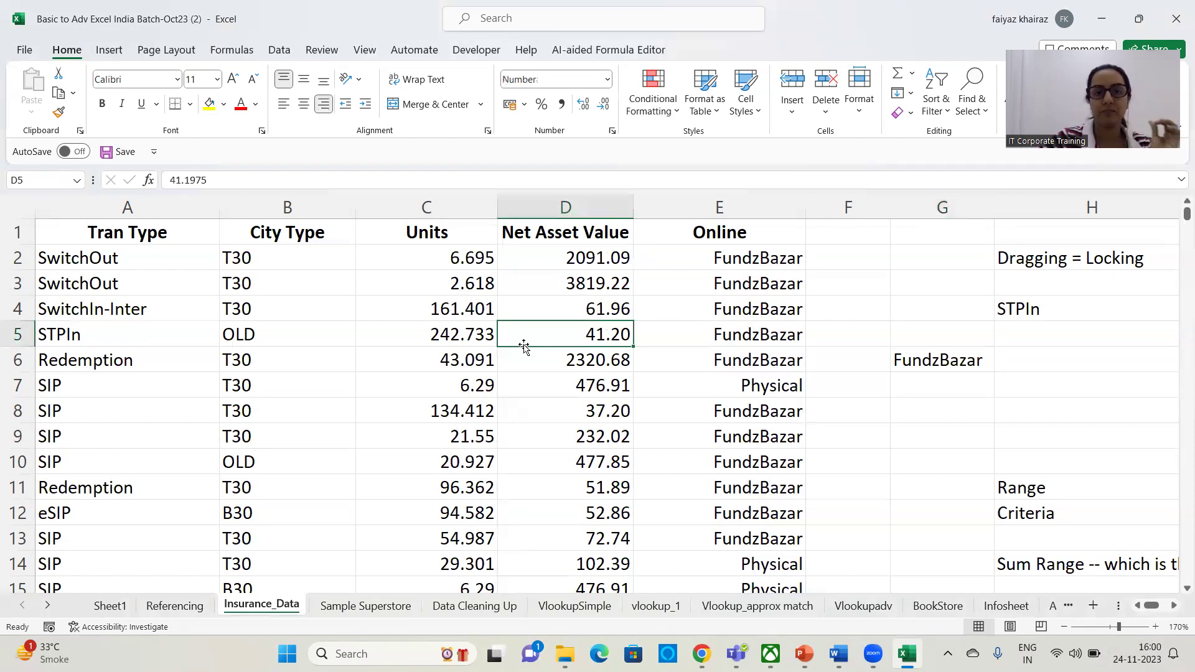
left_click(578, 287)
left_click(583, 258)
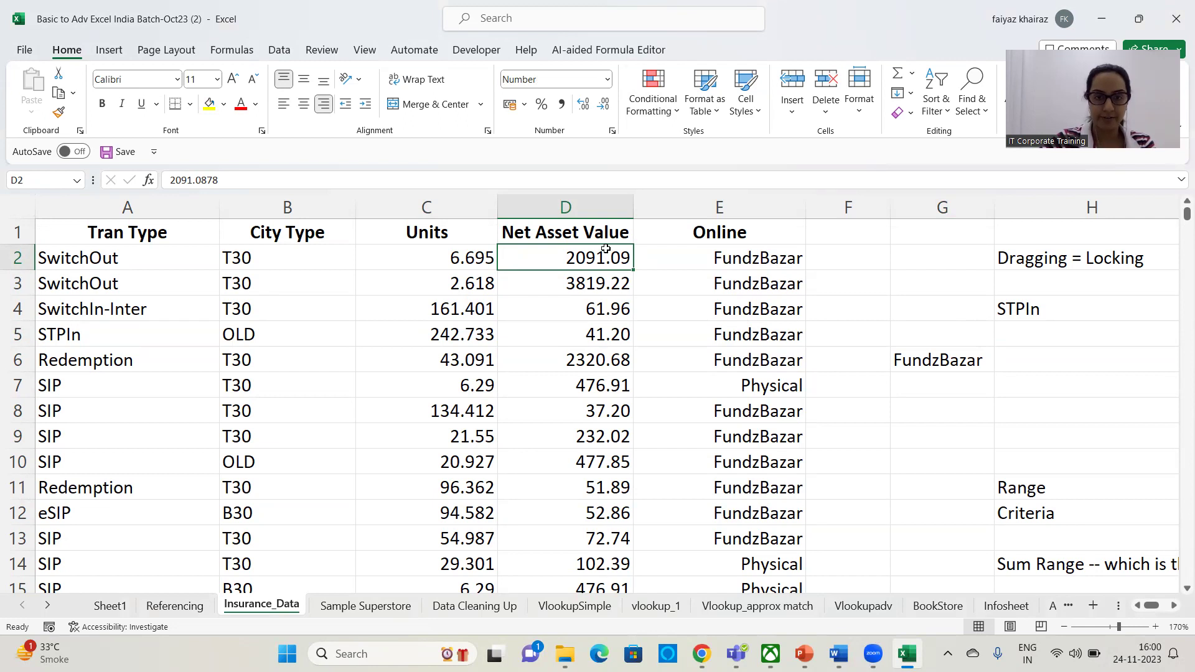
key("ctrl+shift+Down")
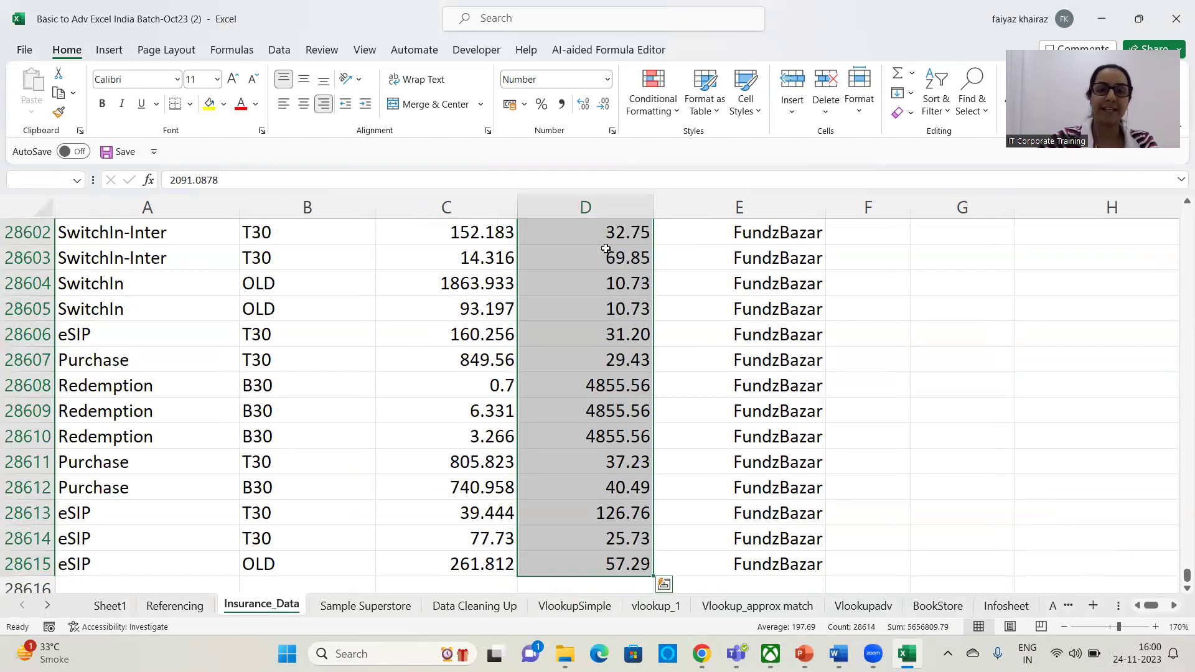
left_click(671, 112)
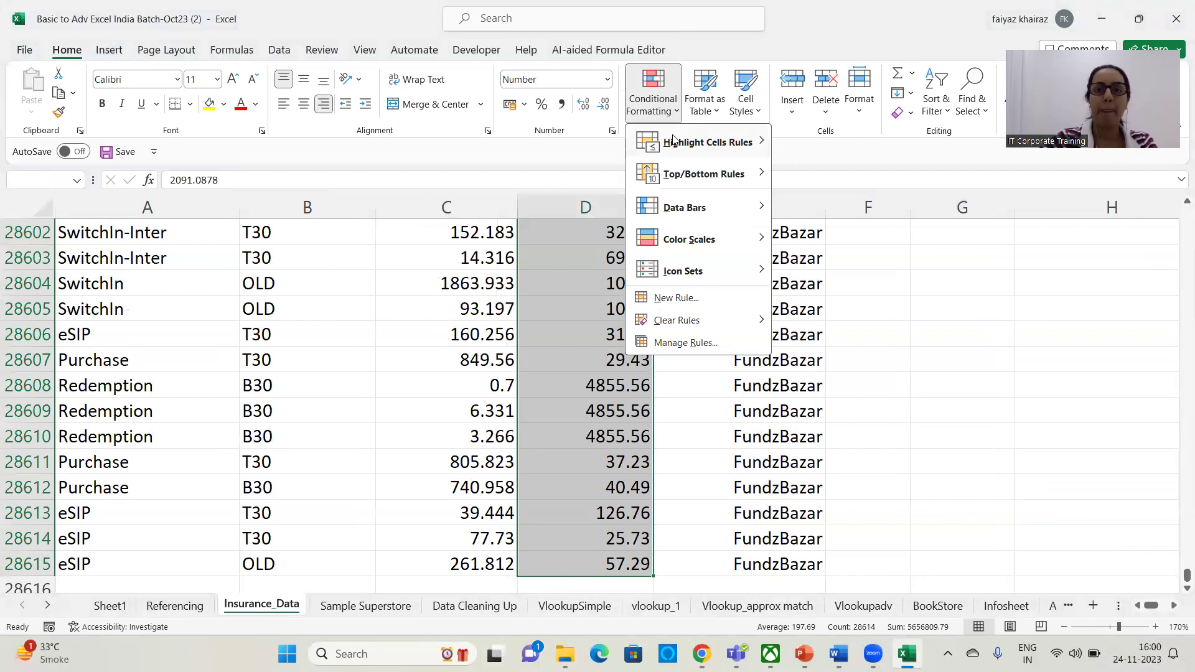
mouse_move(673, 141)
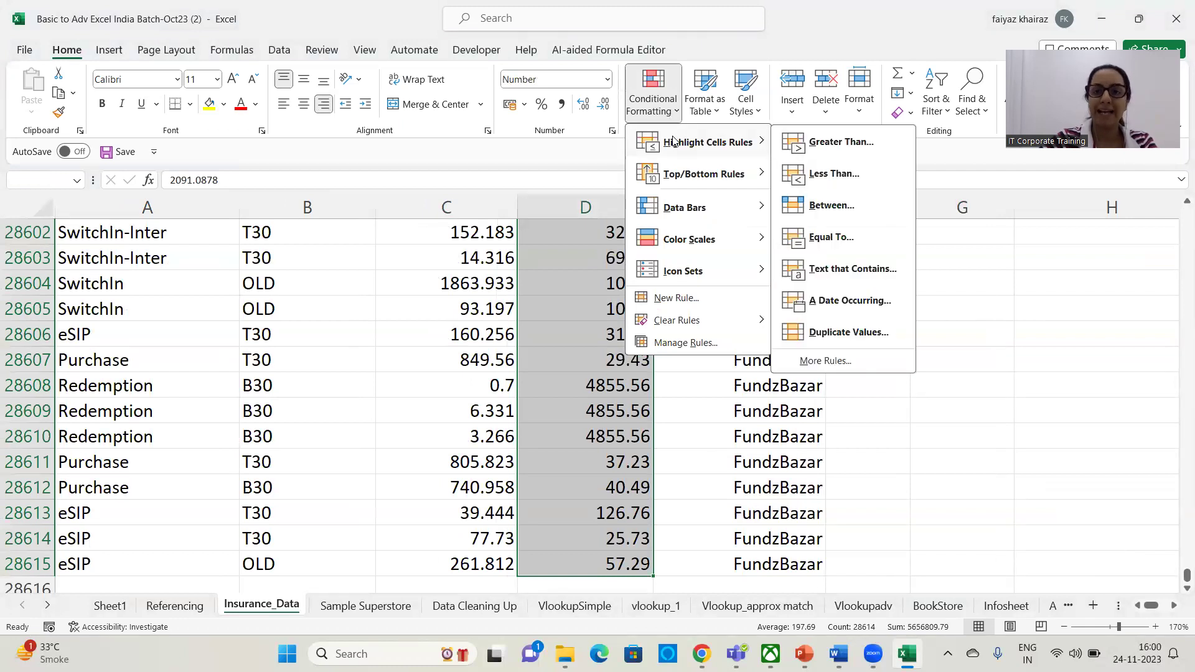
left_click(853, 213)
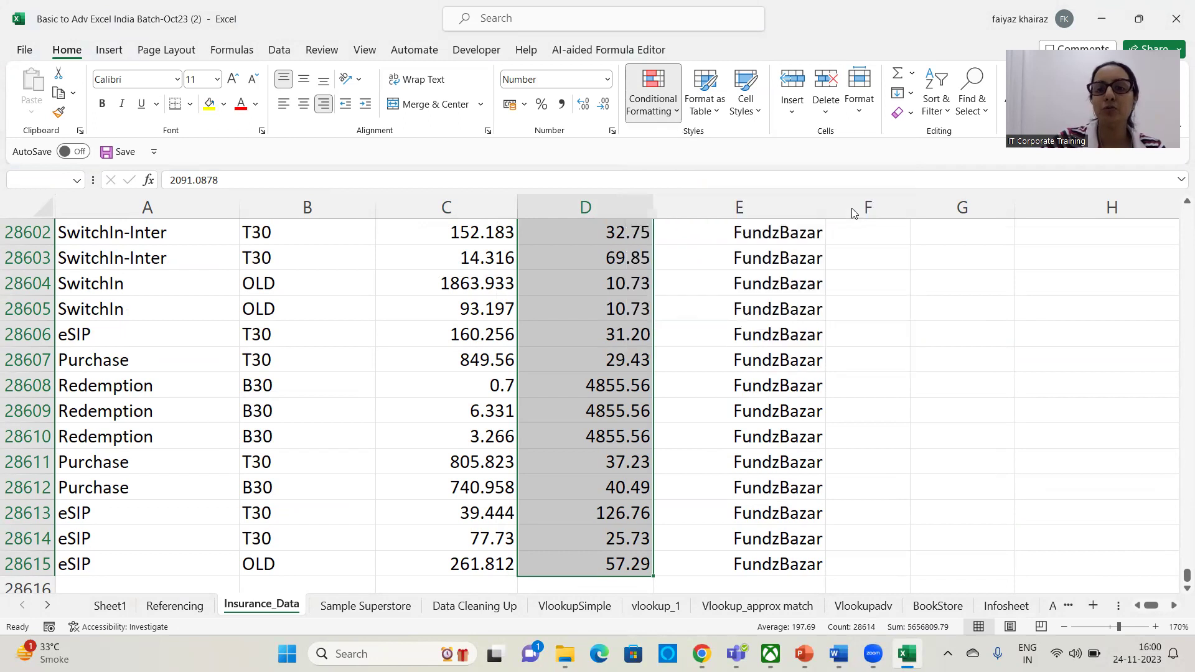
left_click_drag(745, 224, 556, 164)
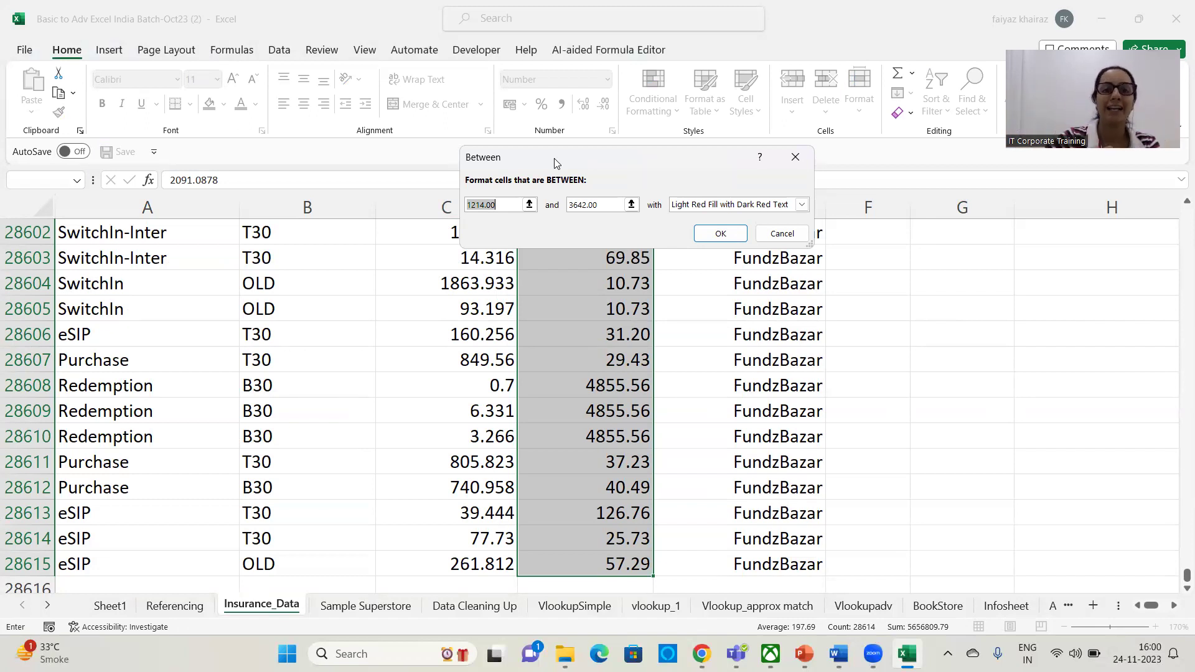
type("2000")
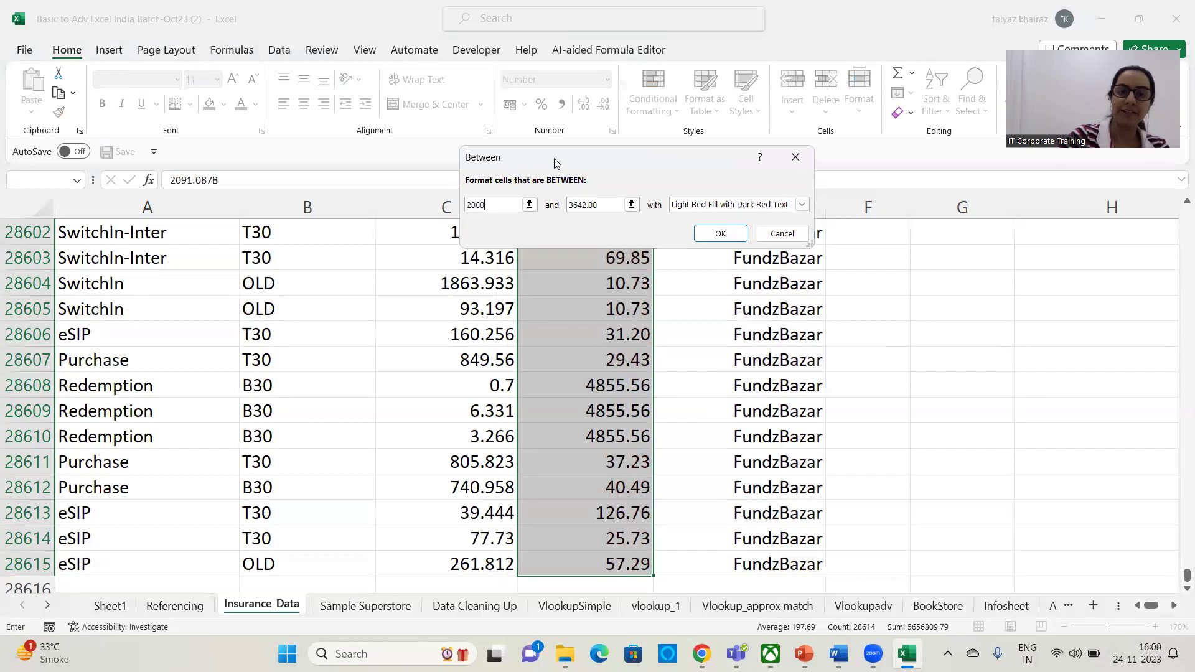
key("Tab")
type("25")
key("BackSpace")
key("BackSpace")
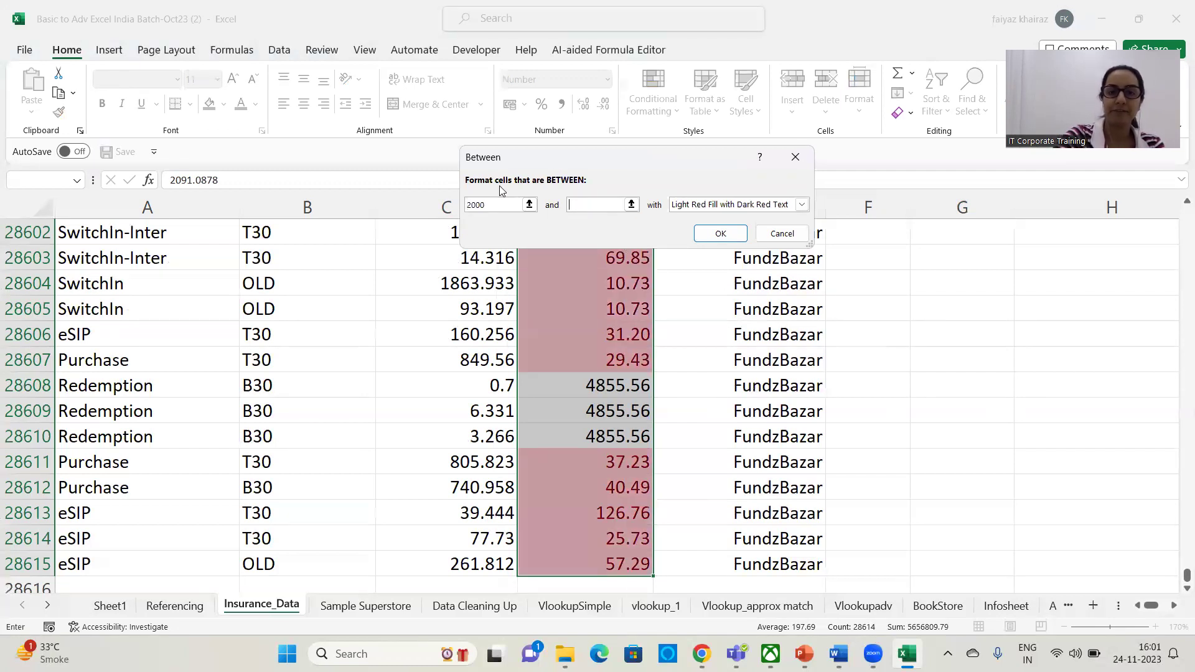
type("35000")
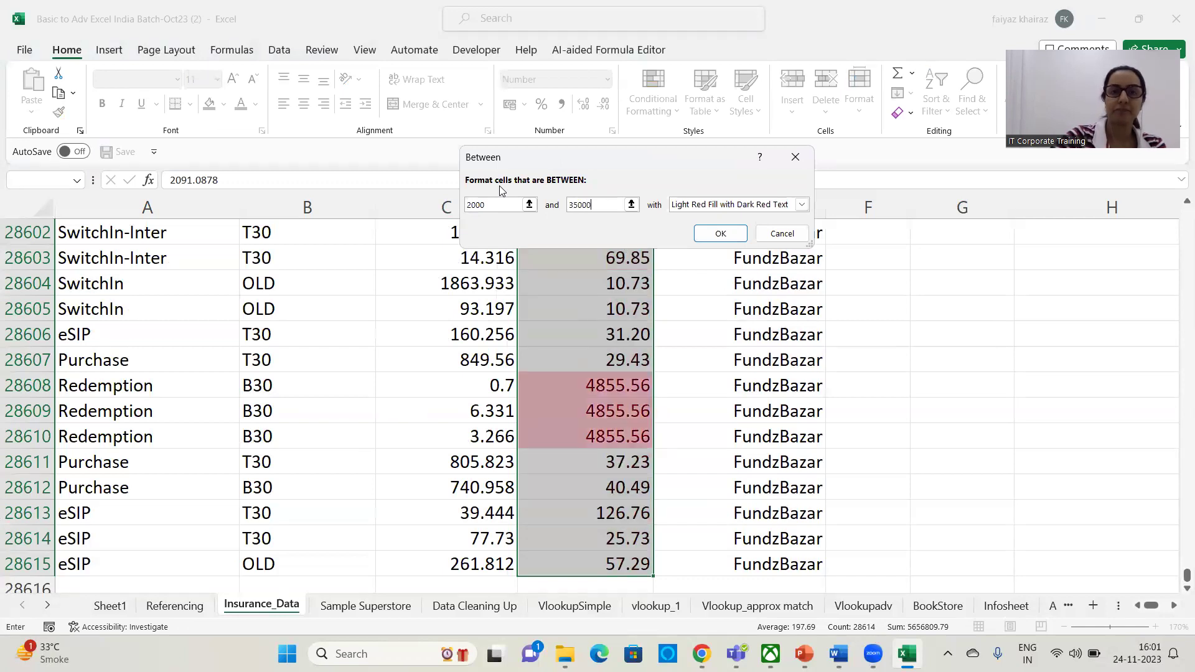
key("BackSpace")
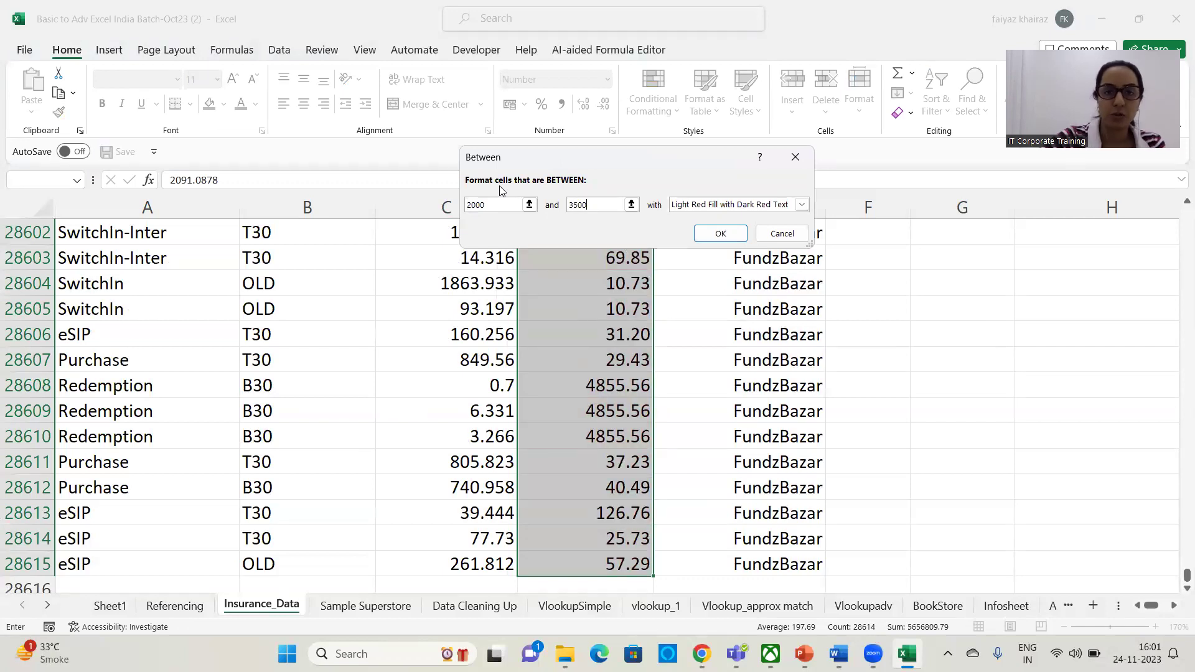
Give the Between rule Yellow Fill with Dark Yellow Text, apply it, and check the highlighting in the upper Net Asset Value rows.
left_click(801, 206)
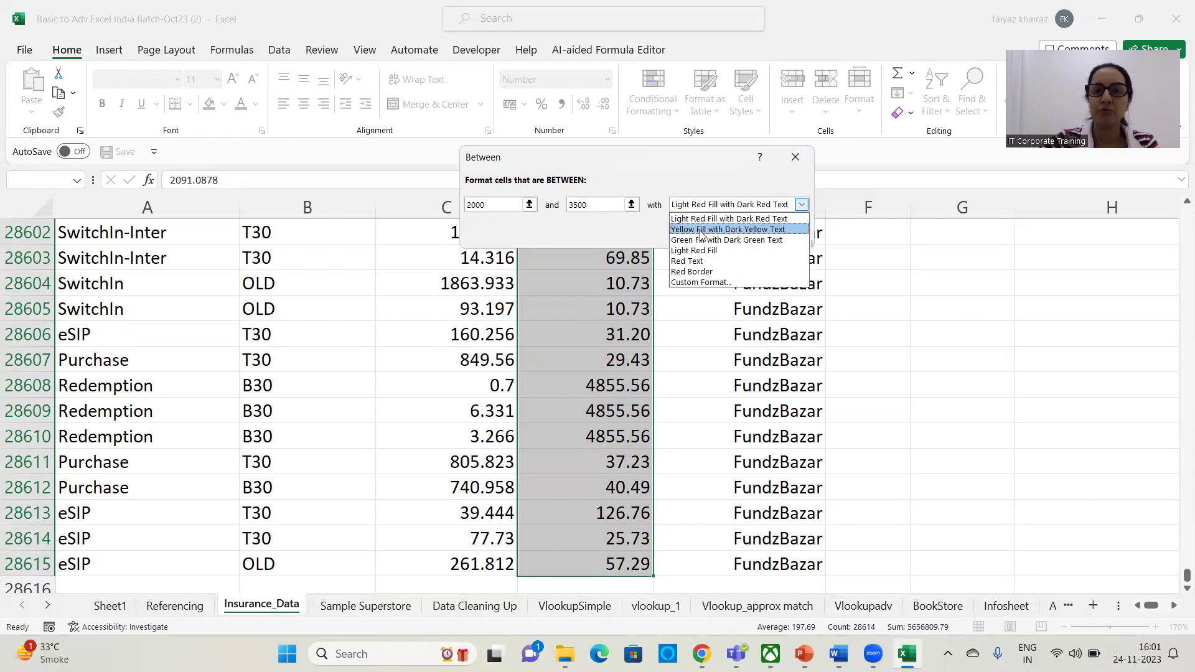
left_click(701, 231)
left_click(719, 235)
left_click_drag(1177, 581, 1186, 215)
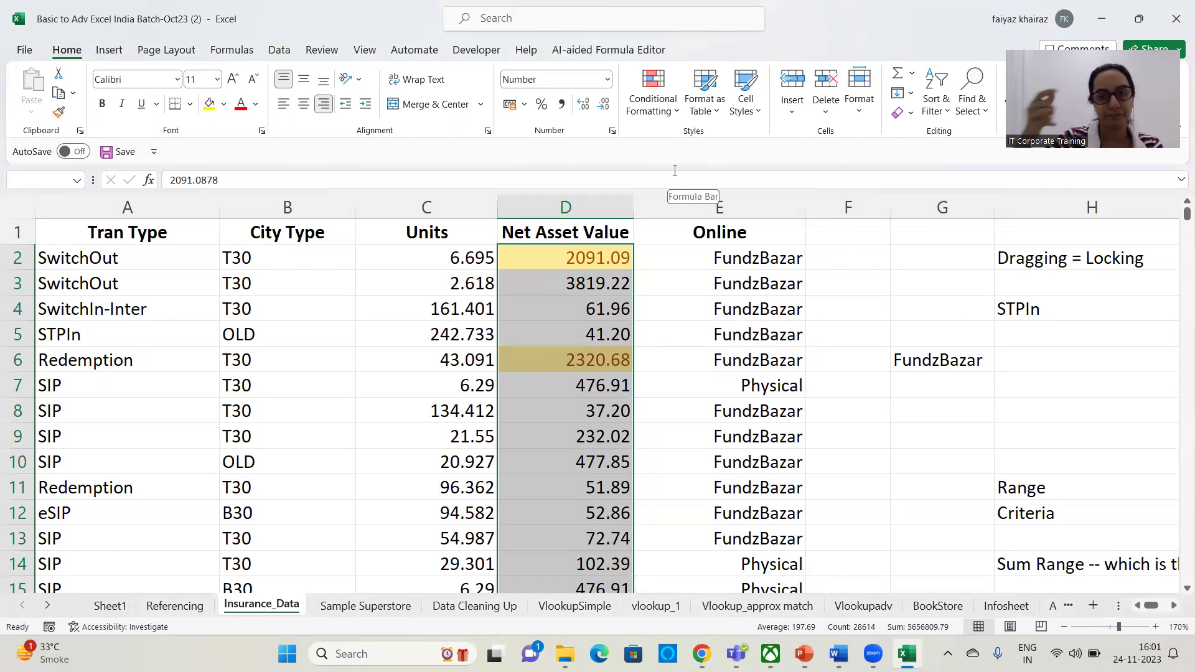
left_click(664, 338)
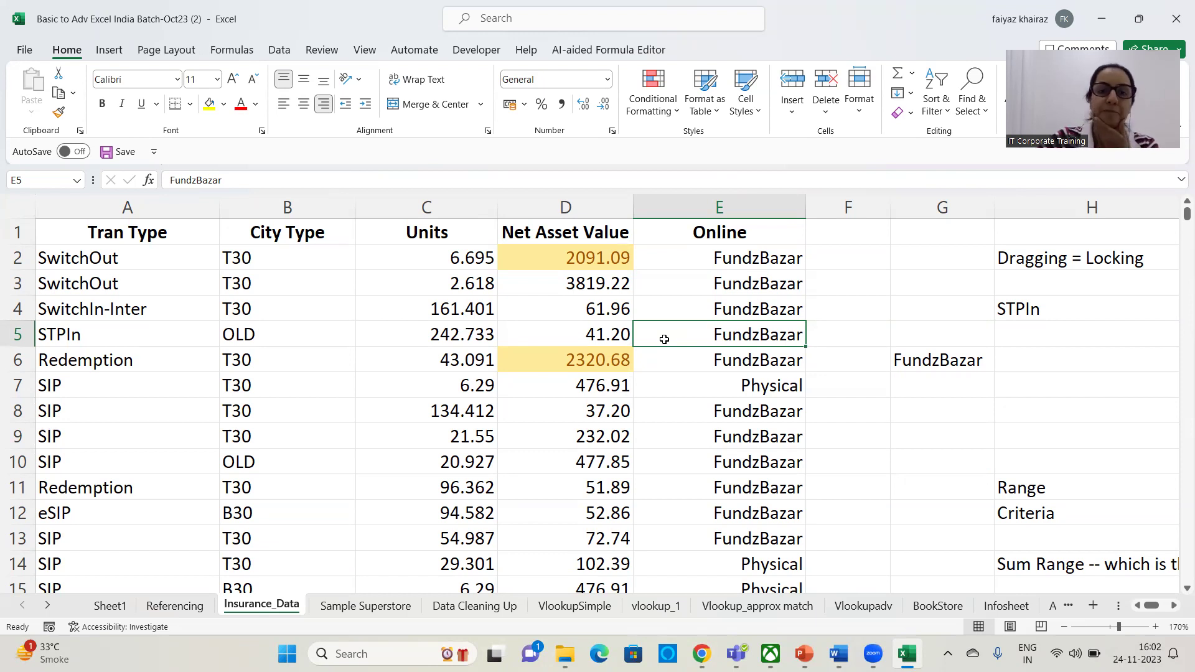
left_click(584, 308)
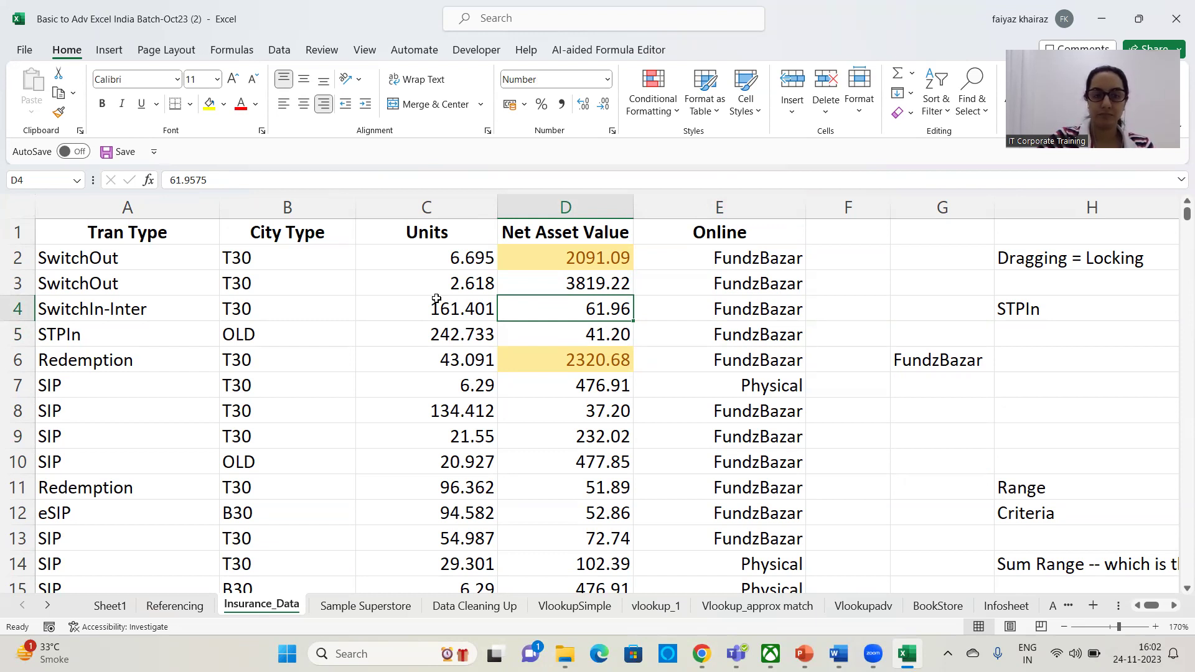
Apply the blue gradient data bars to the Units entries C2:C28615 and return to the first rows of the sheet.
left_click(452, 277)
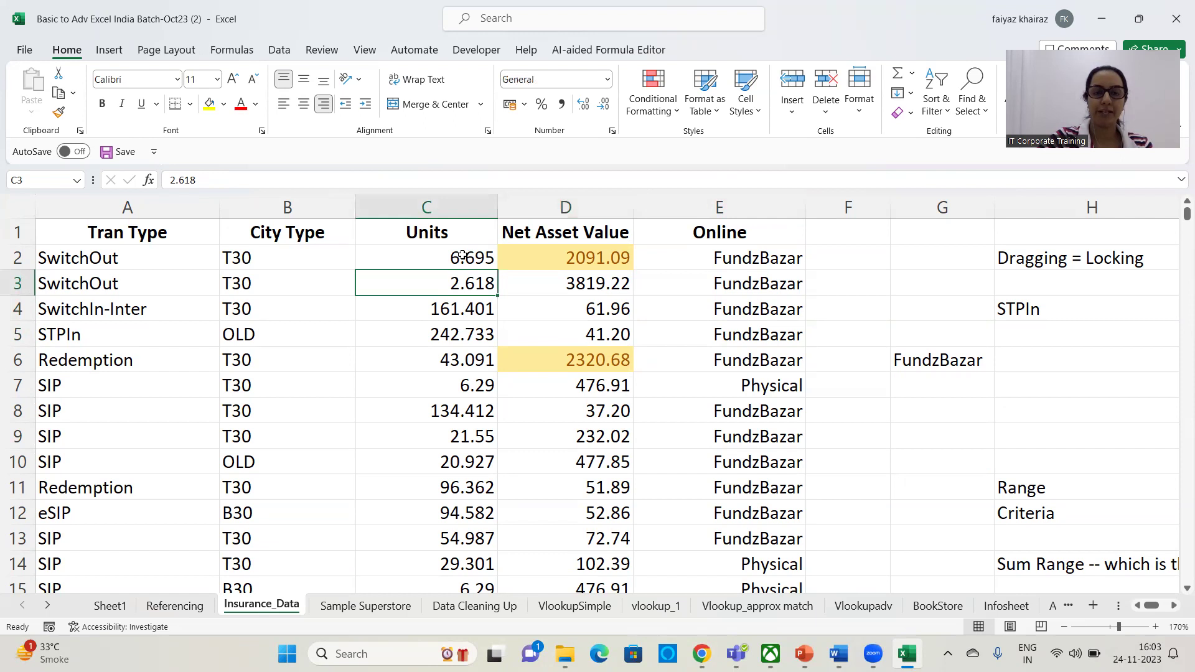
left_click(458, 258)
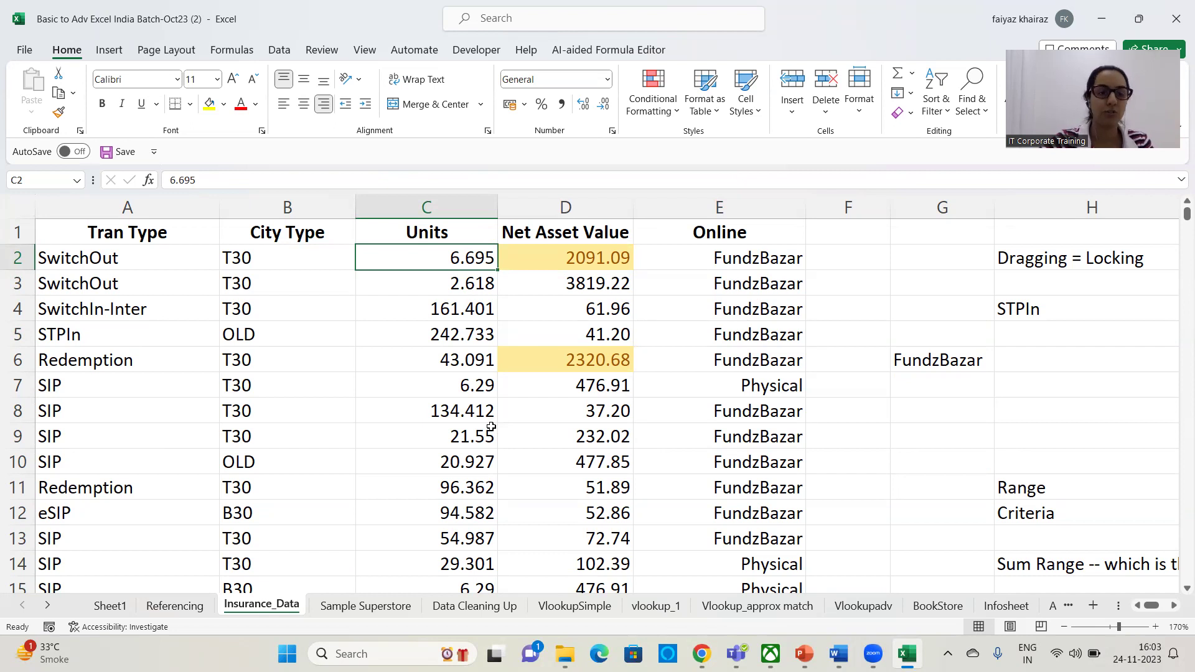
key("ctrl+shift+Down")
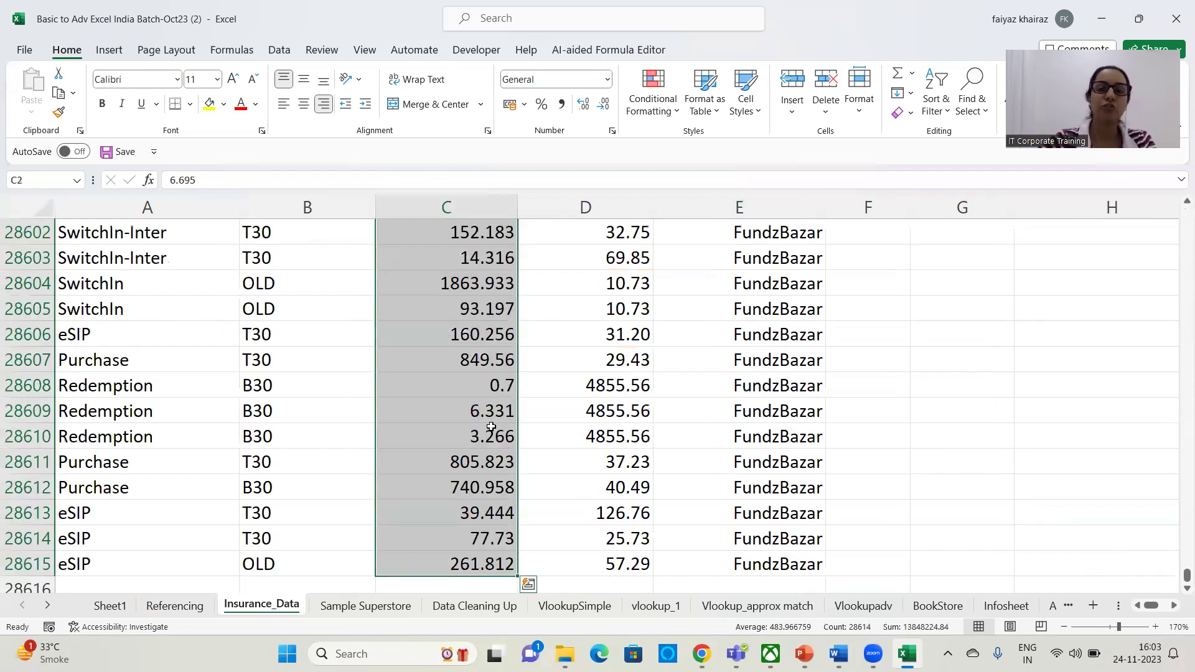
left_click(664, 116)
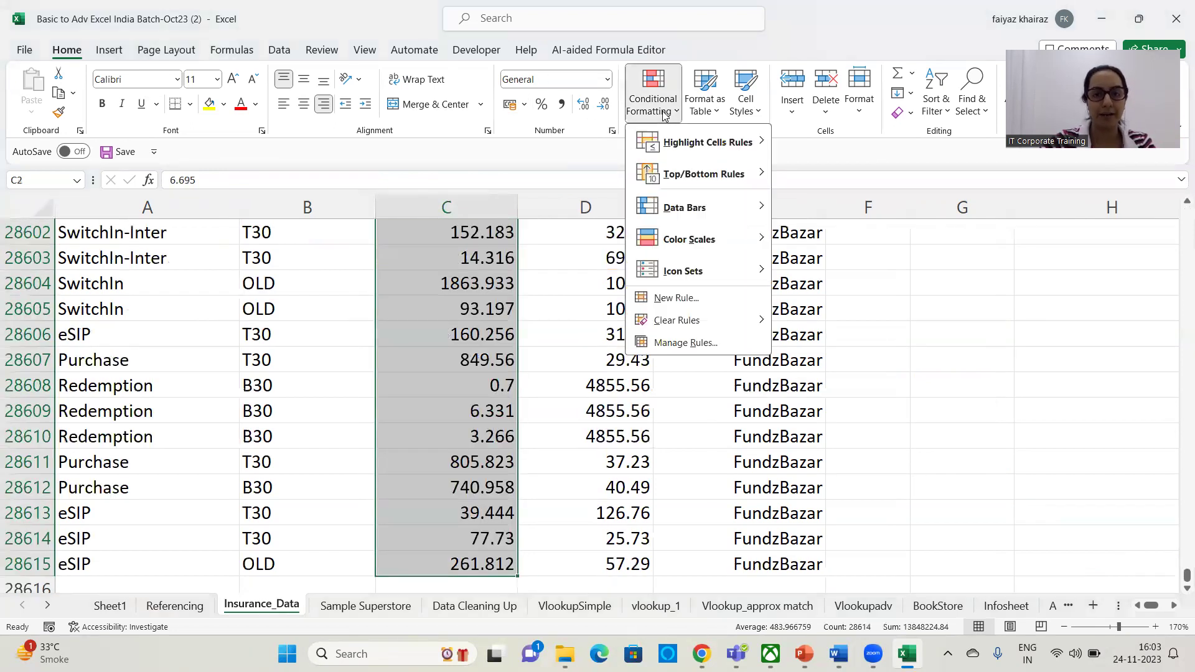
mouse_move(690, 210)
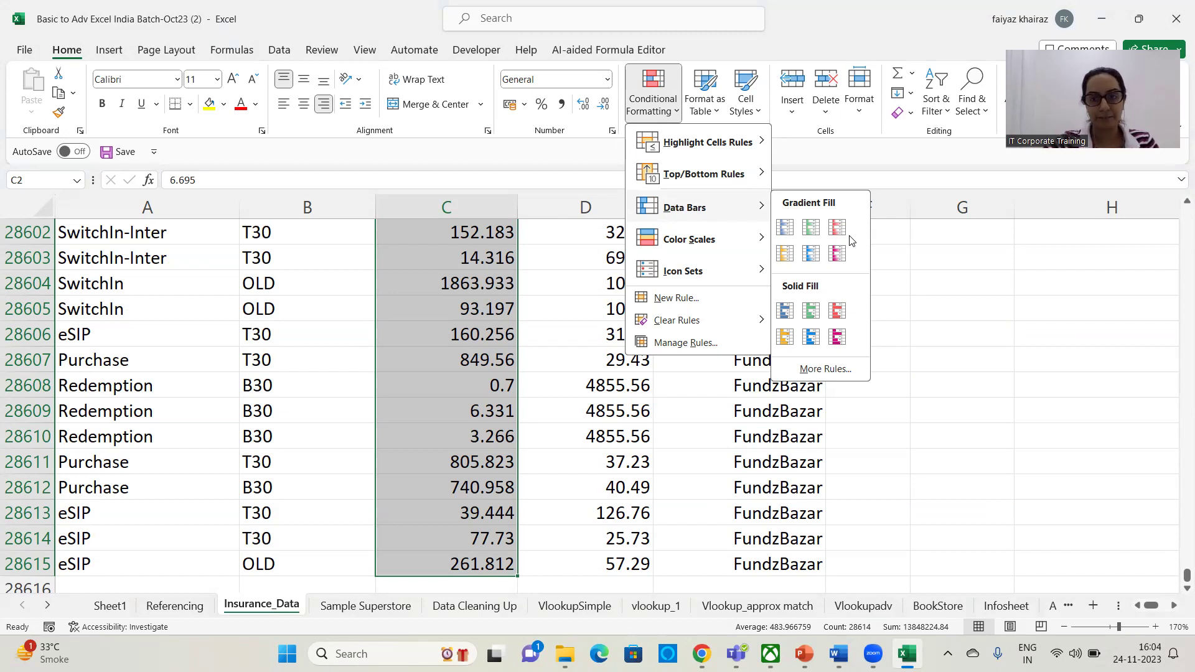
left_click(785, 228)
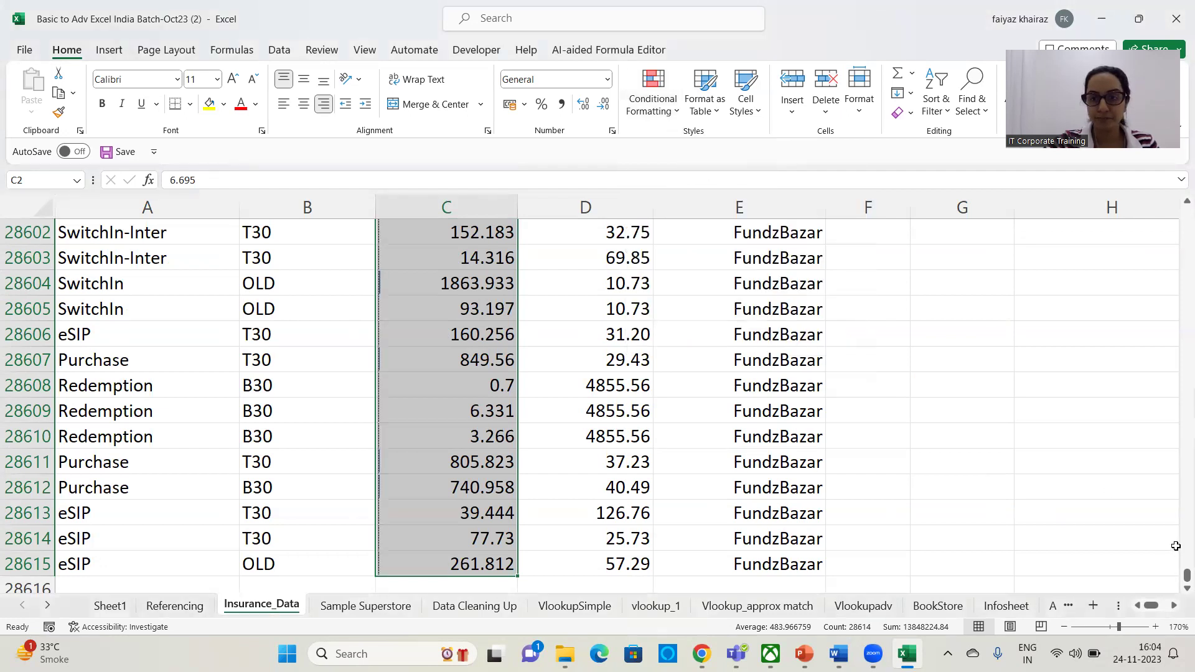
left_click_drag(1186, 578, 1181, 190)
left_click(582, 410)
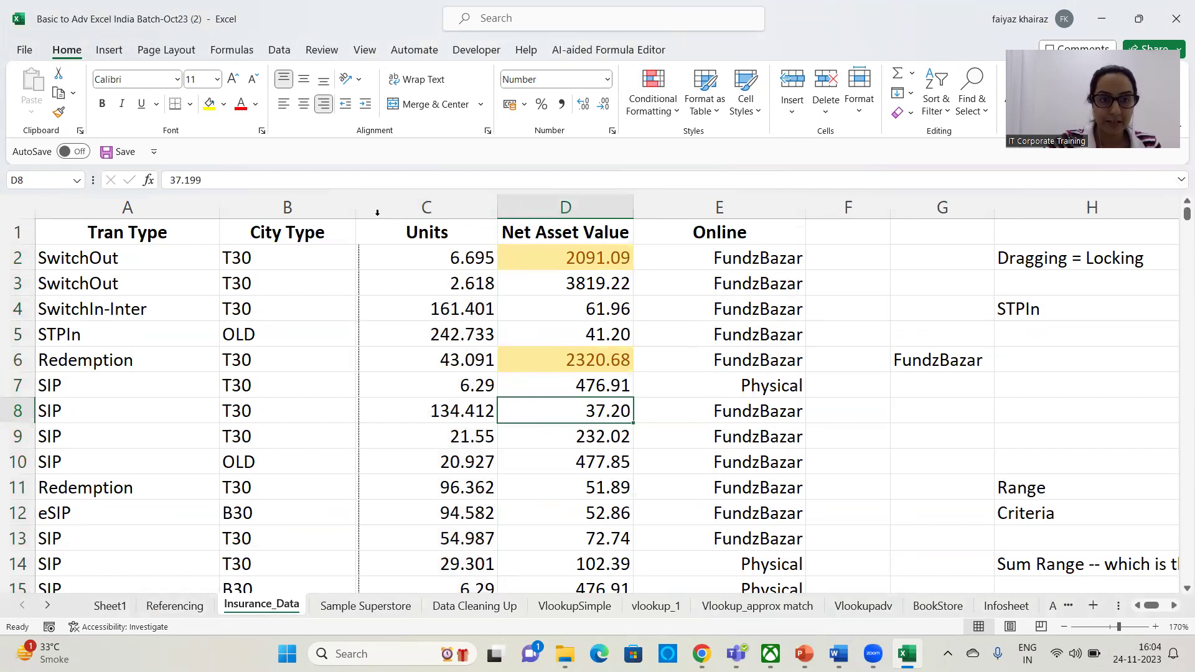
Widen the Units column to roughly three times its width and inspect the data bars across the first hundred or so rows.
left_click_drag(499, 204, 746, 204)
scroll(608, 407, "down", 7)
scroll(608, 408, "down", 13)
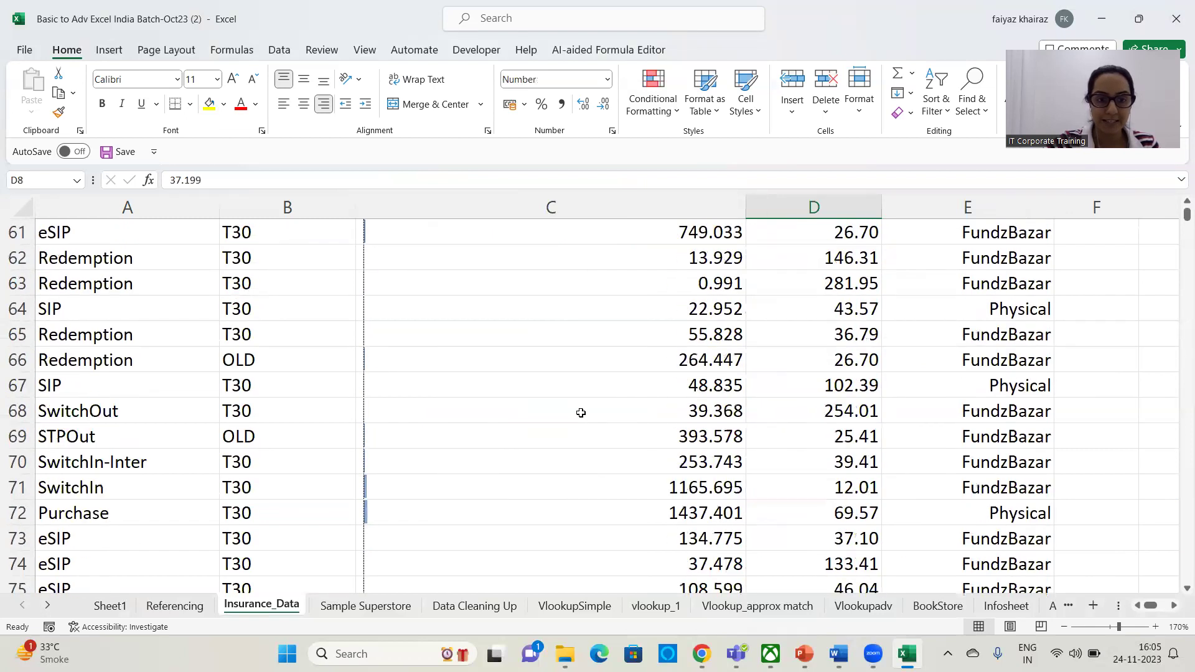
scroll(581, 413, "down", 14)
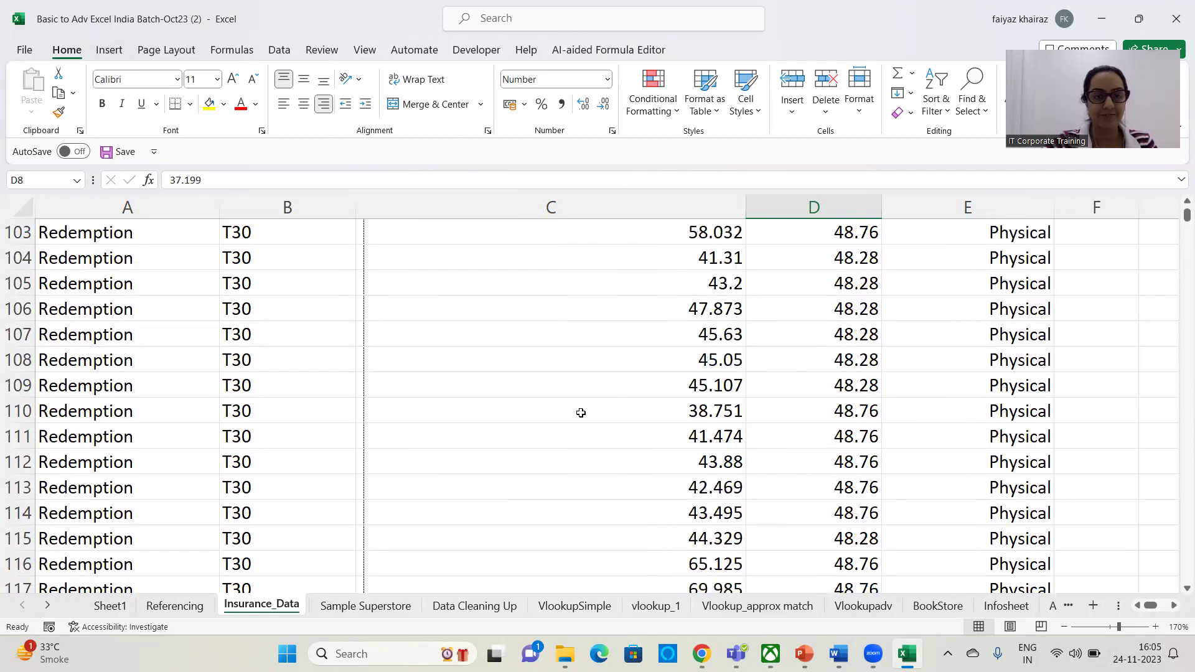
scroll(580, 410, "up", 20)
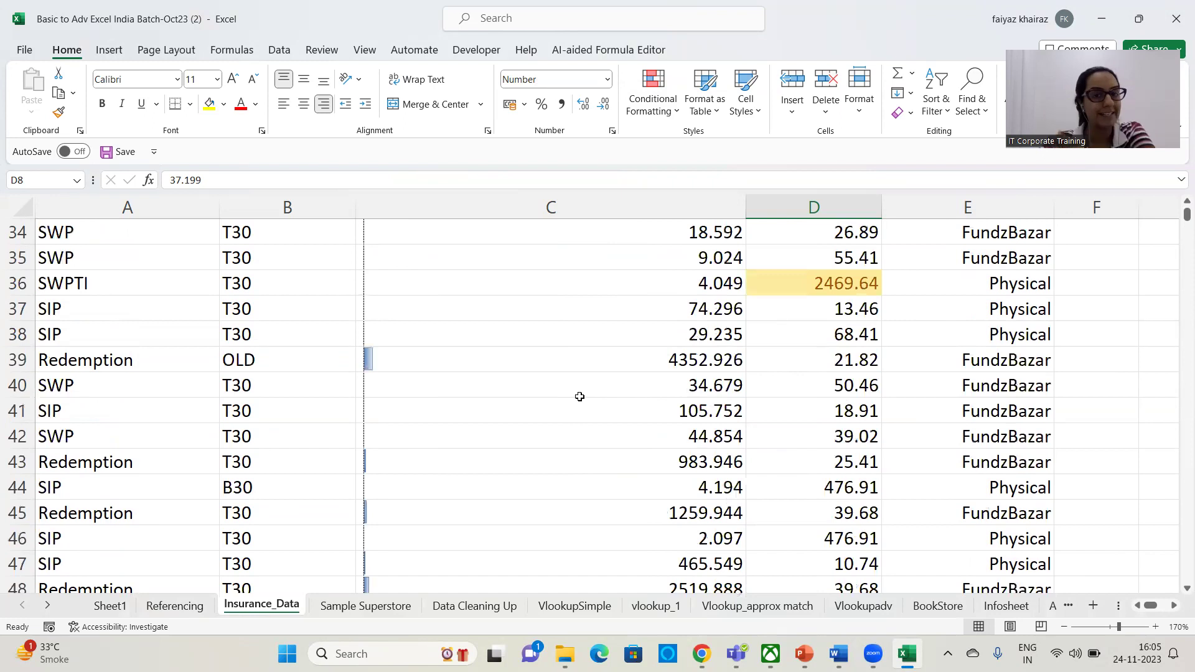
left_click(1175, 607)
left_click(1175, 607)
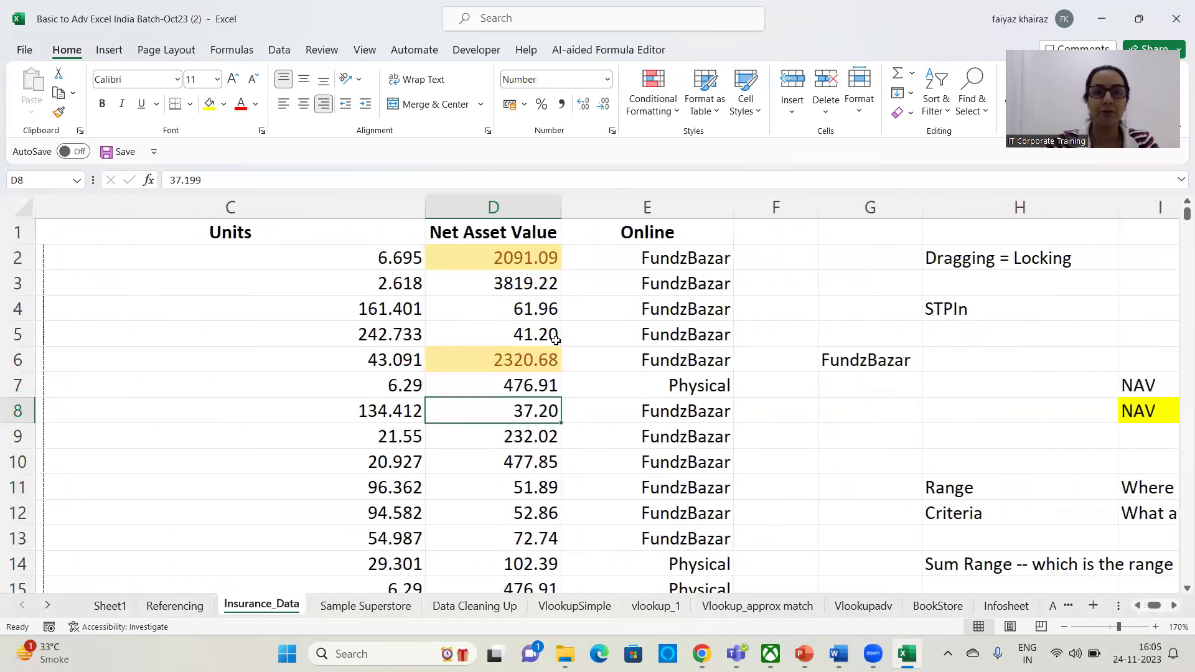
Clear the conditional formatting rules from the Net Asset Value entries D2:D28615 only.
left_click(501, 259)
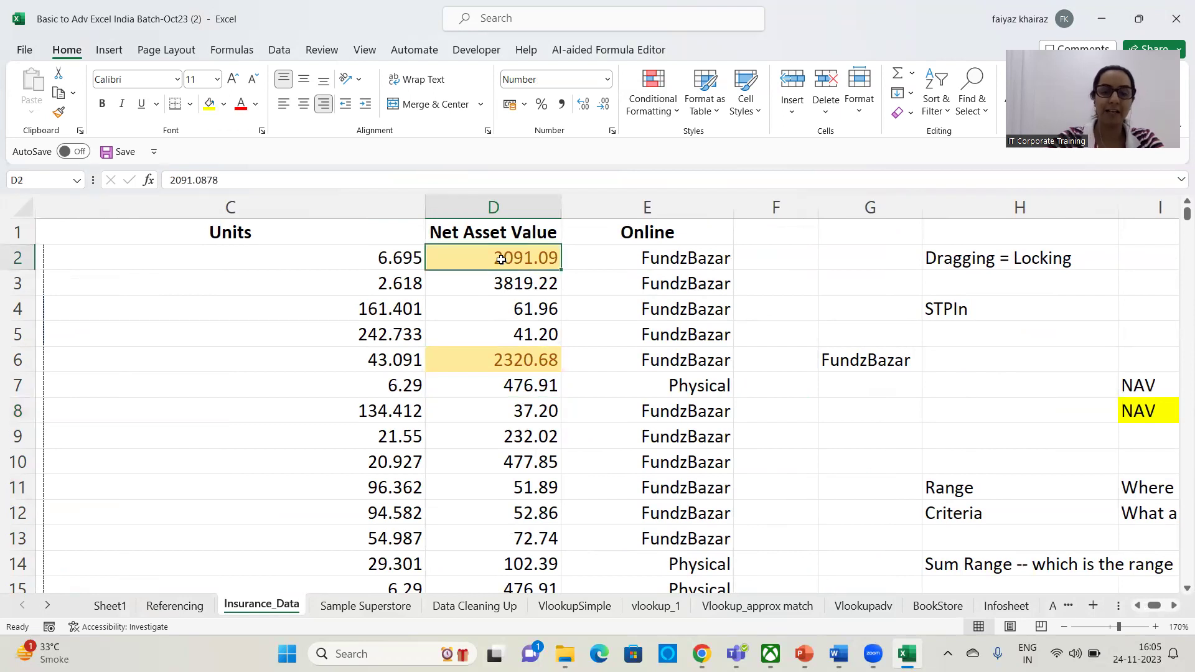
key("ctrl+shift+Down")
left_click(652, 102)
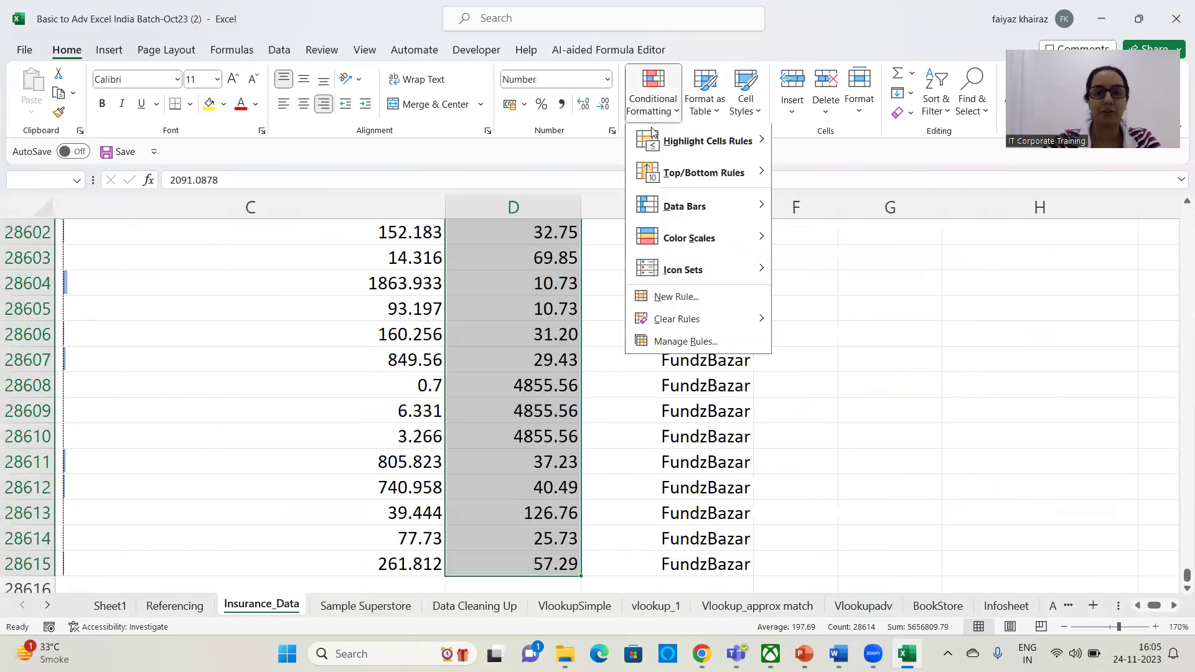
mouse_move(684, 320)
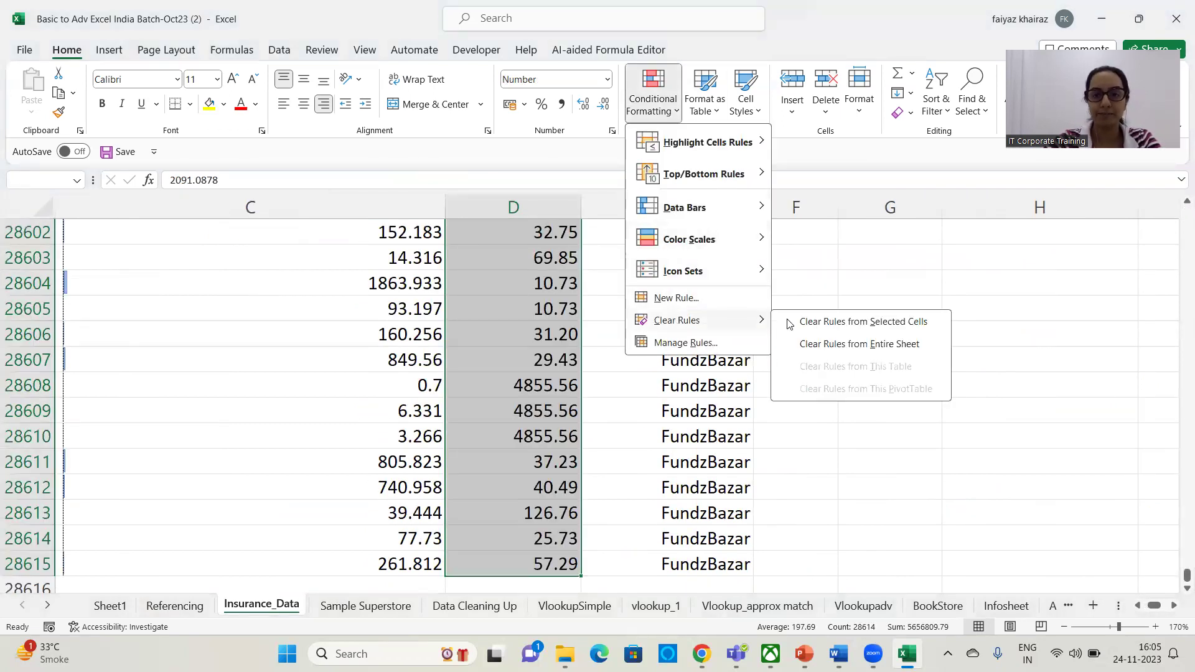
left_click(844, 322)
Apply the green gradient data bars to the Net Asset Value entries D2:D28615 and check them in the first rows.
left_click(678, 107)
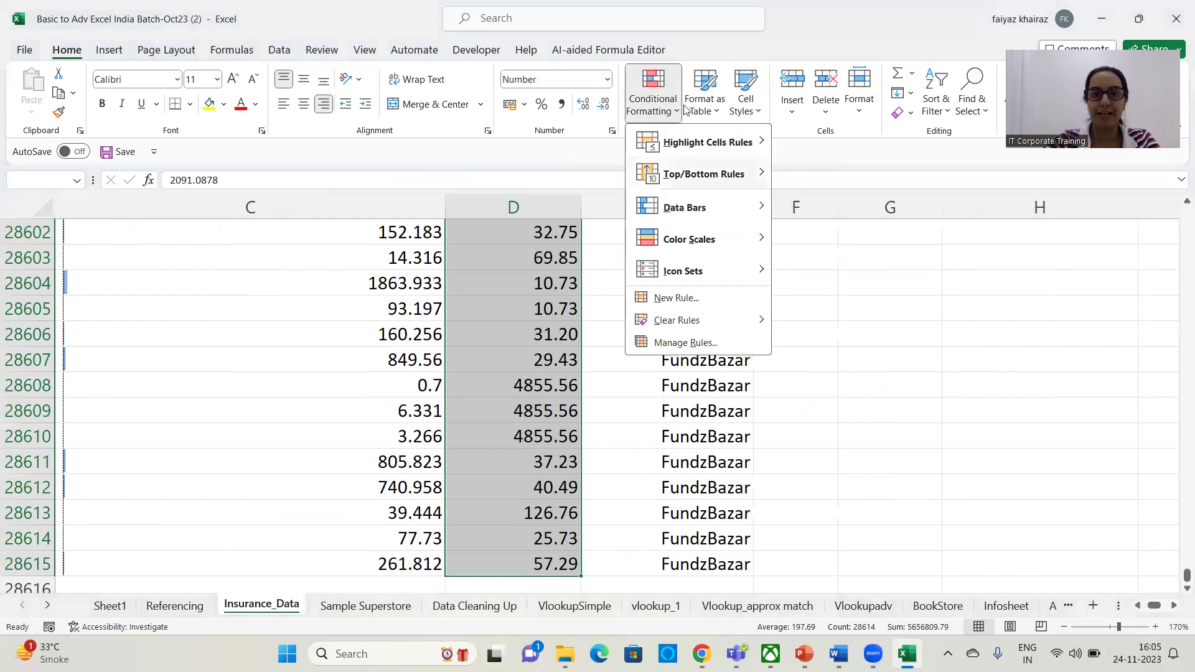
mouse_move(716, 207)
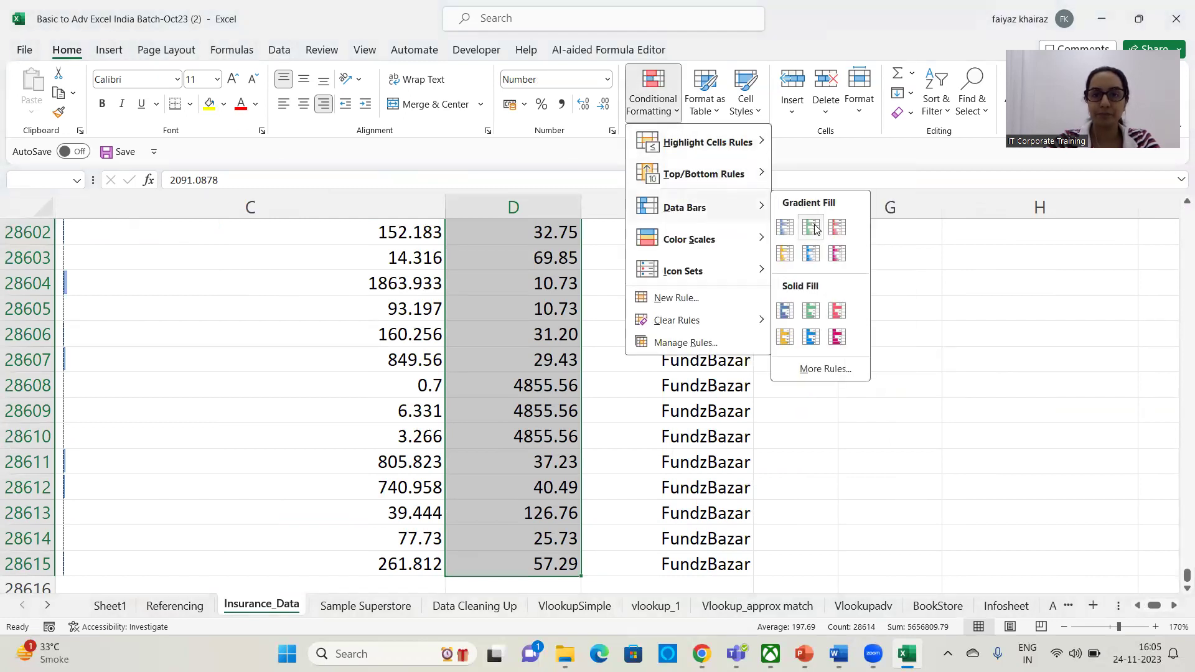
left_click(811, 228)
left_click(839, 352)
left_click_drag(1178, 575, 1179, 215)
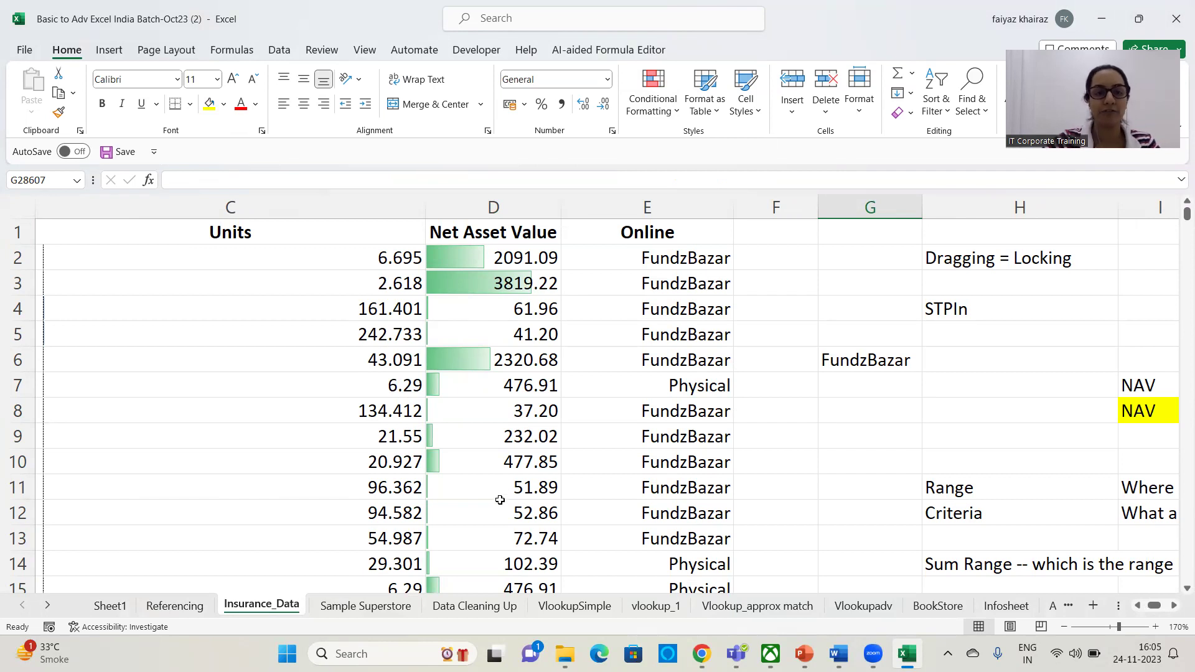
Enter -5200 as the Net Asset Value in D8 and widen the Net Asset Value column slightly.
left_click(489, 413)
type("-5200")
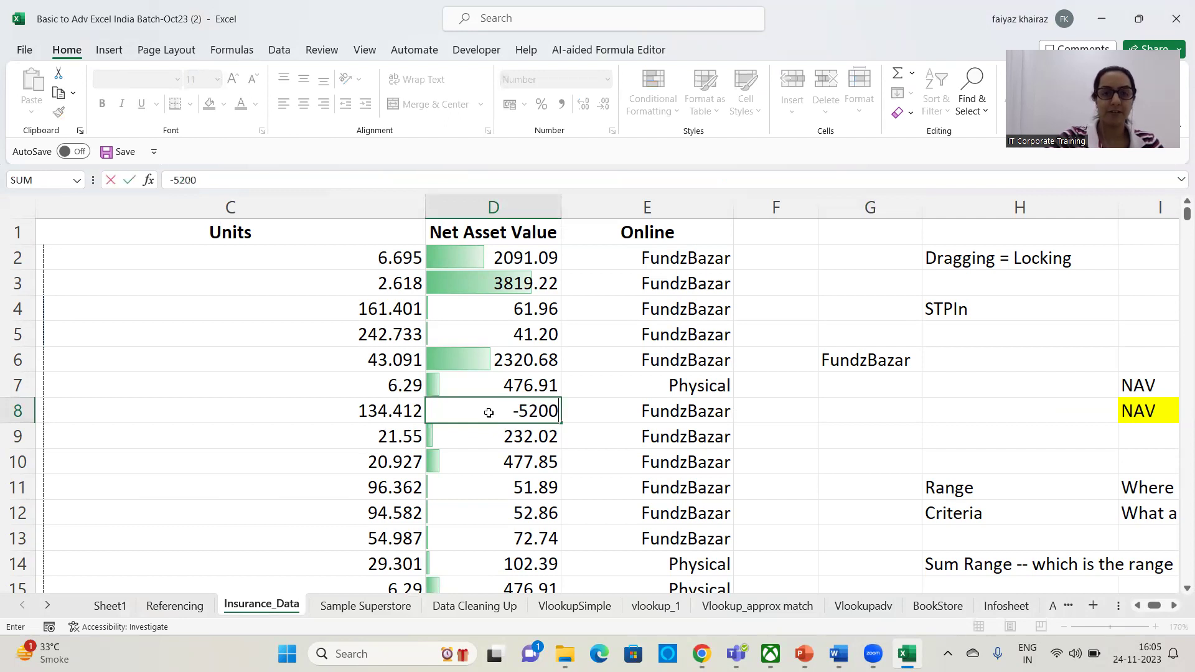
key("Return")
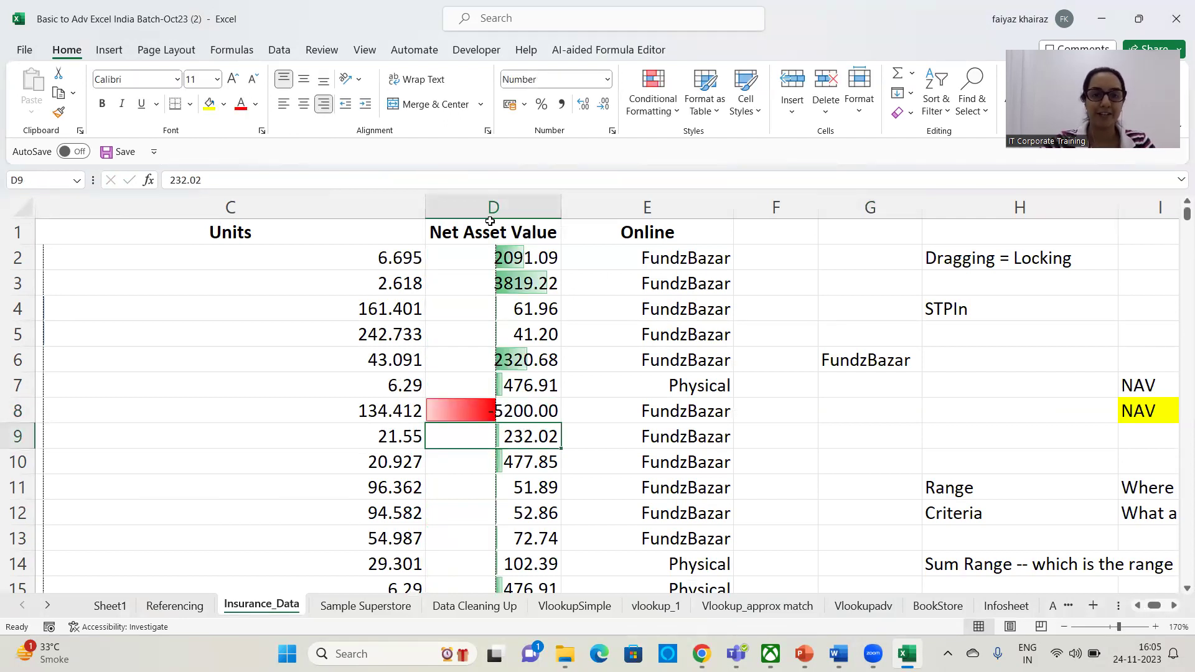
left_click_drag(559, 200, 582, 281)
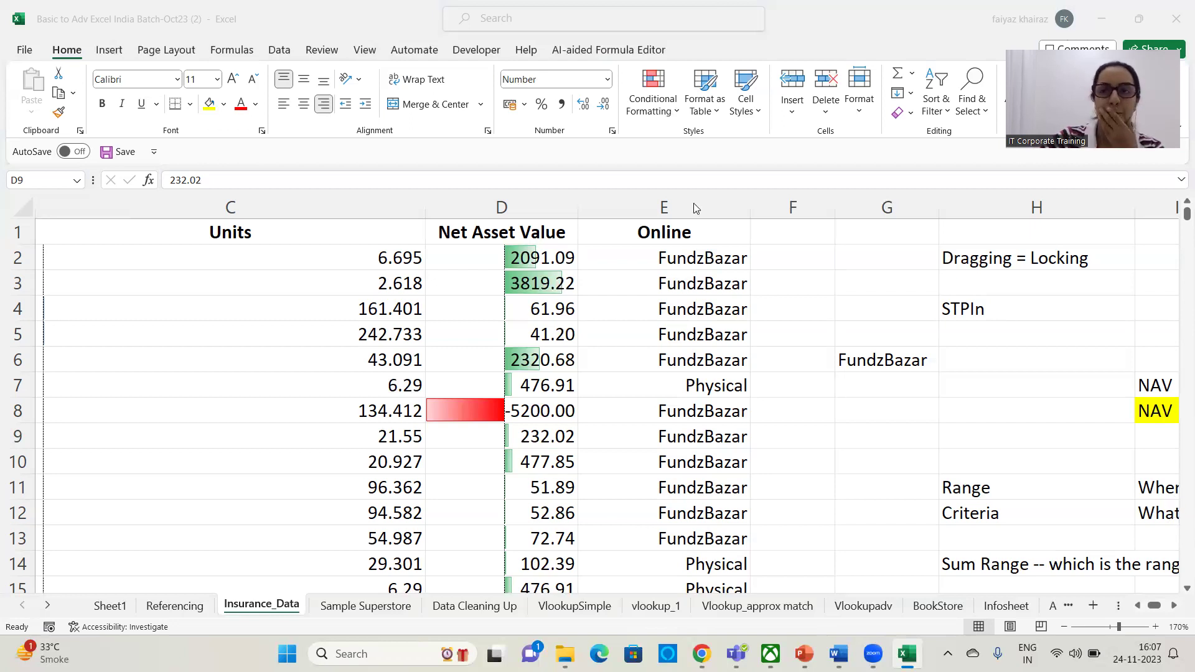
Narrow the Units column so it just fits its values, with the Tran Type and City Type columns back in view.
left_click(546, 256)
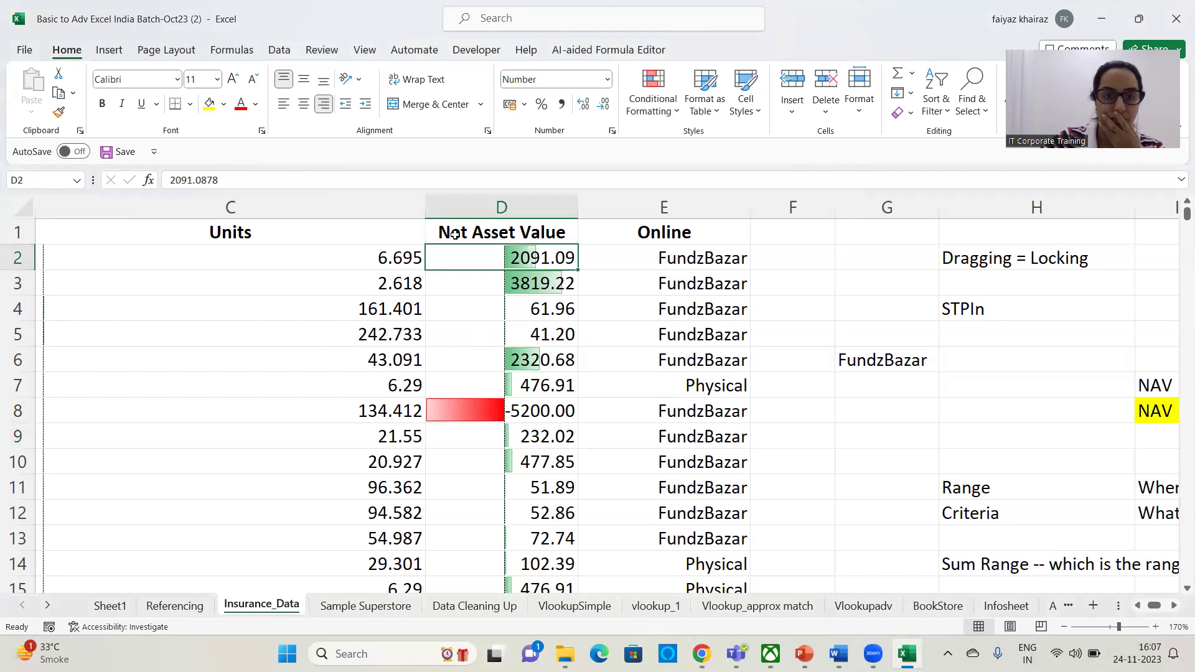
left_click_drag(425, 208, 147, 204)
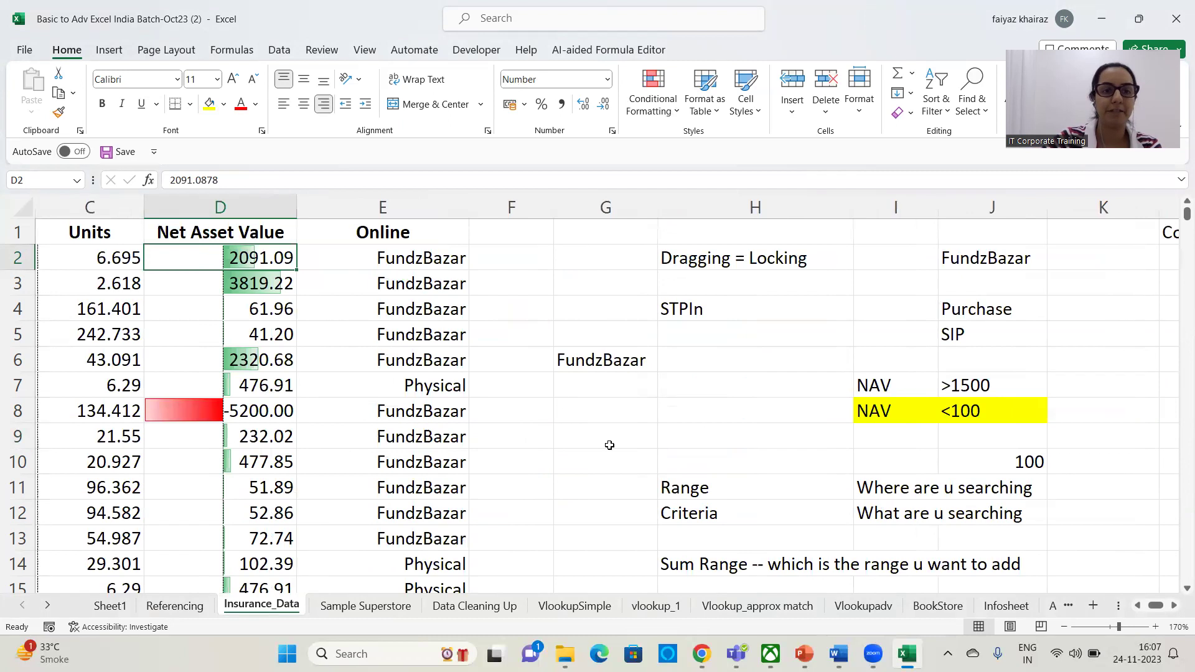
left_click(432, 303)
left_click(657, 112)
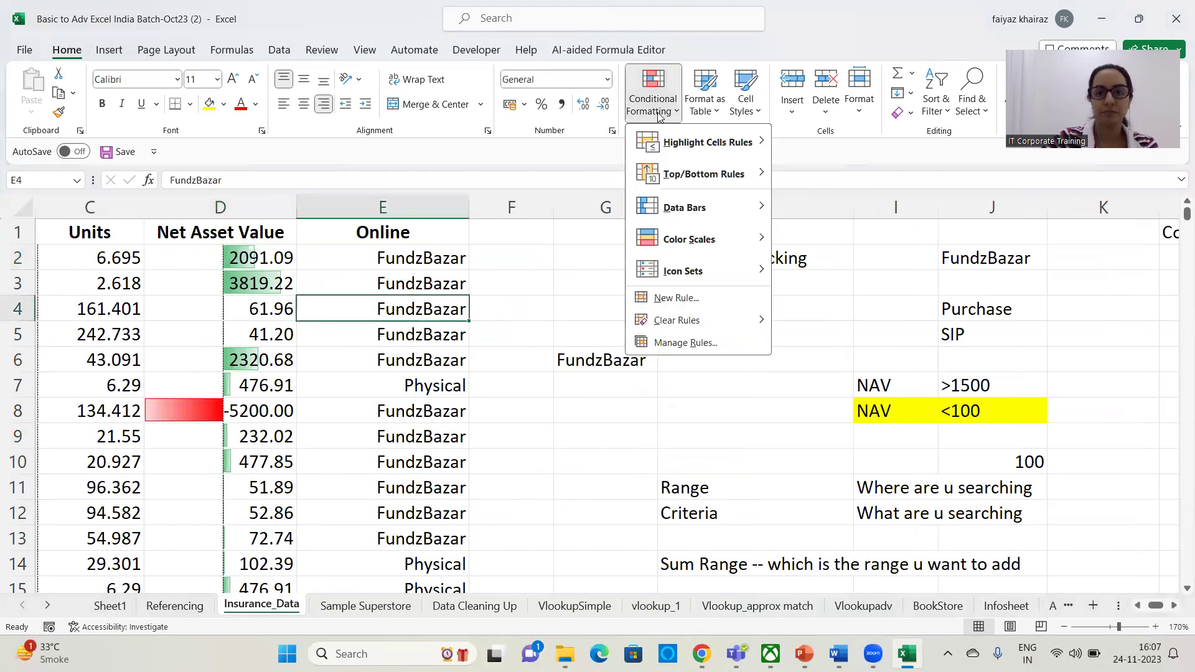
left_click(455, 391)
left_click_drag(1160, 605, 1124, 607)
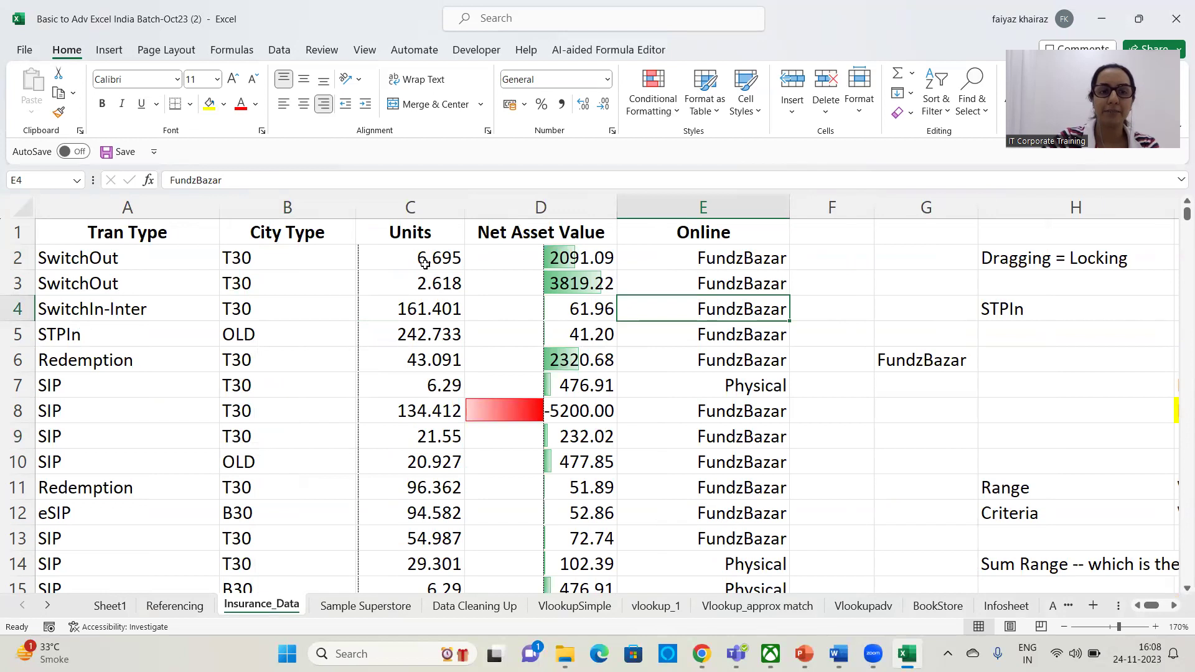
Clear all conditional formatting rules, including both sets of data bars, from the entire Insurance_Data sheet.
left_click(439, 260)
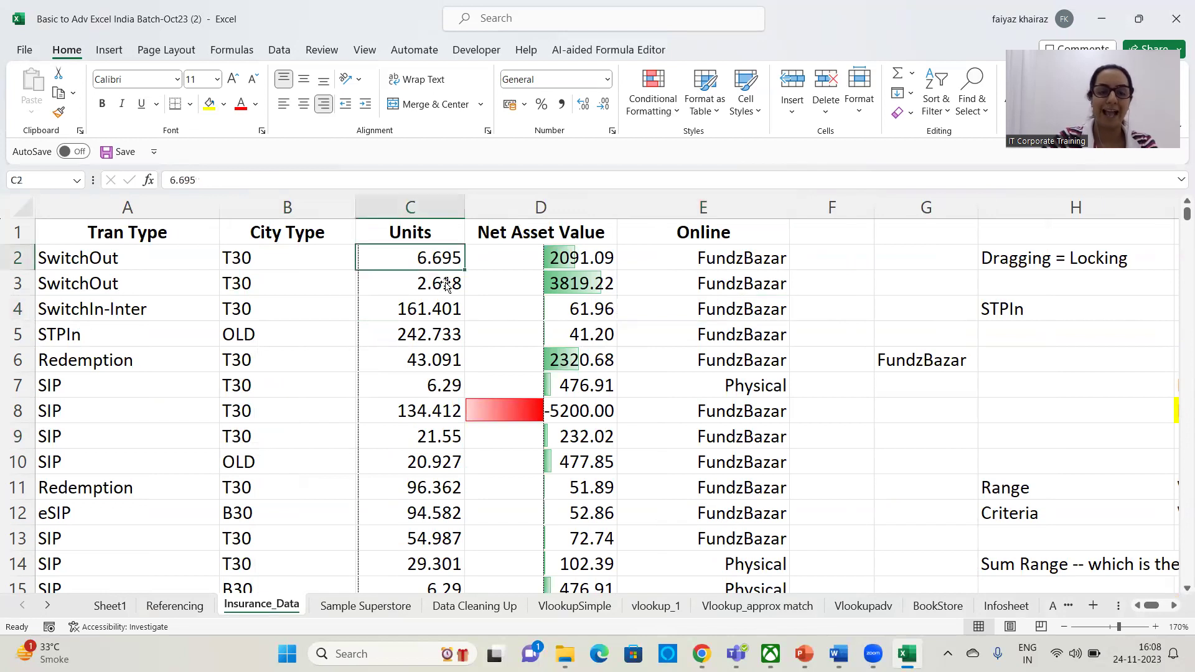
left_click(657, 113)
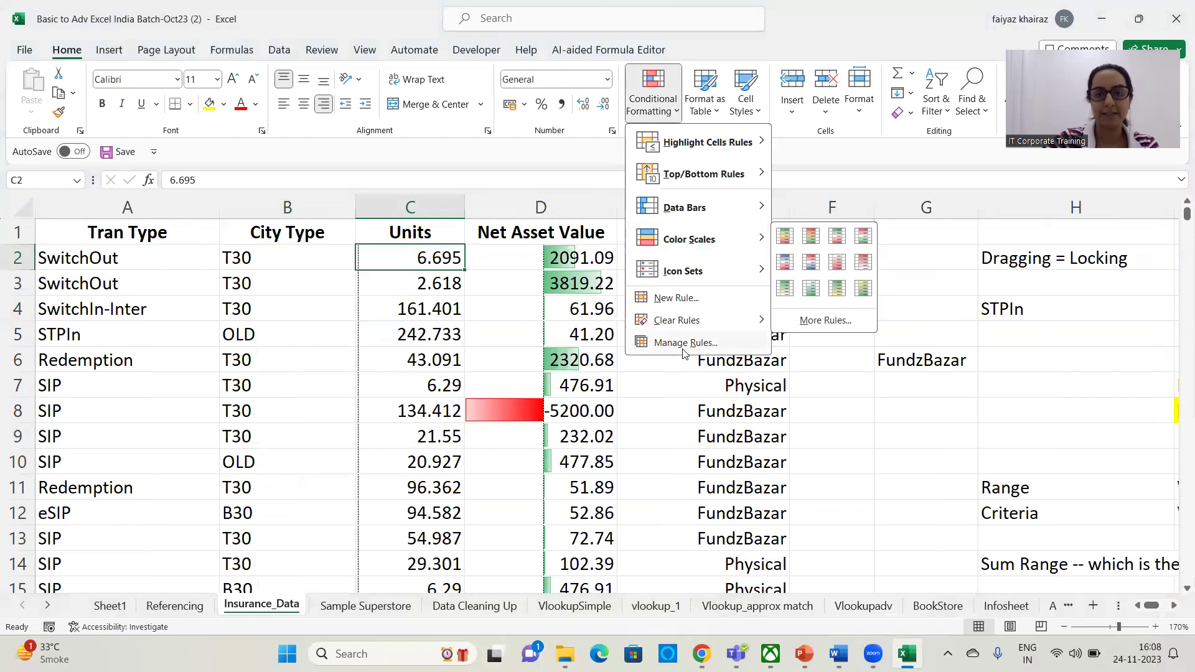
mouse_move(688, 321)
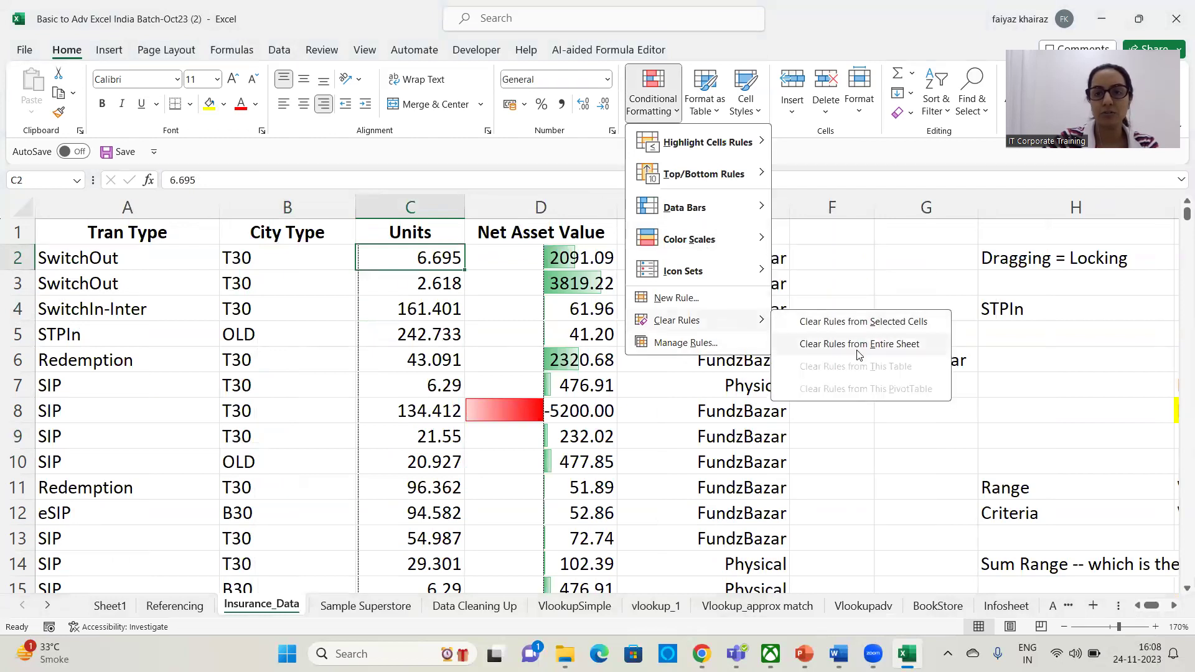
left_click(856, 346)
Apply the green, yellow and red three-arrow directional icon set to the Units entries C2:C28615 and check the first rows.
left_click(663, 110)
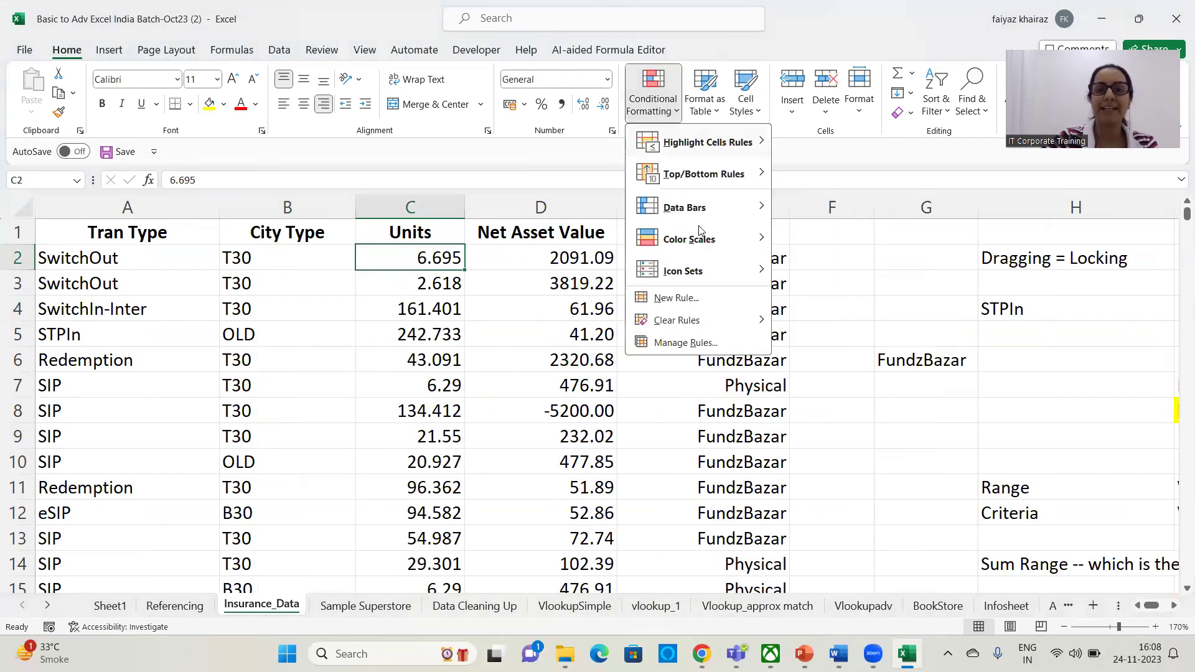
mouse_move(708, 275)
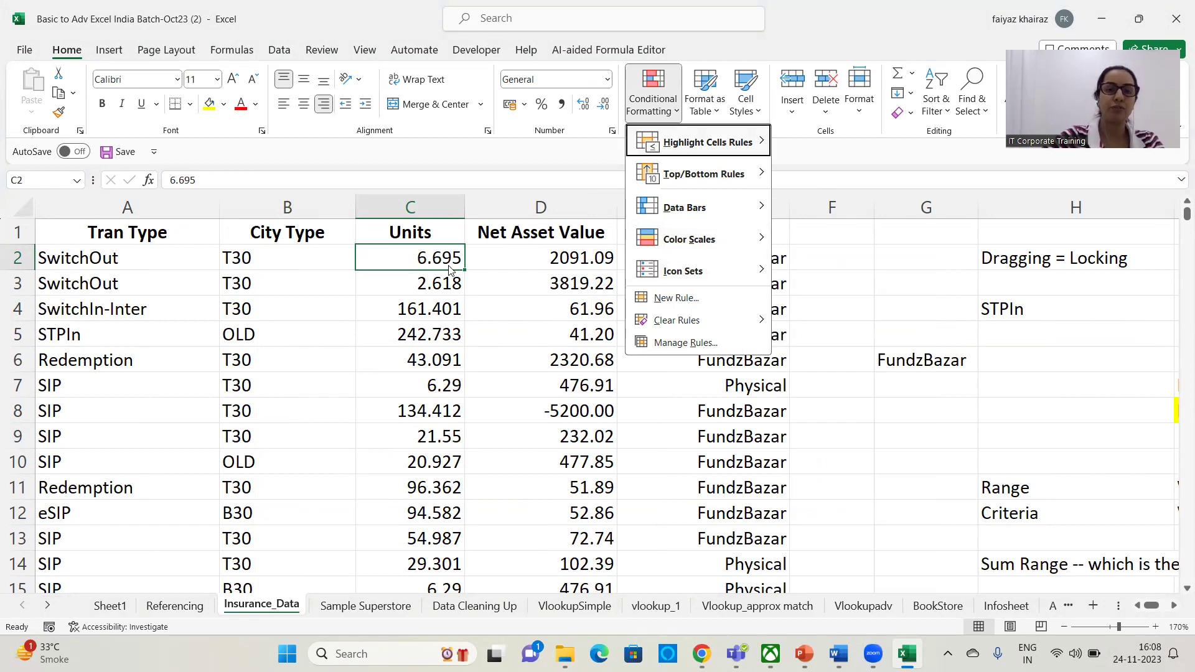
left_click(508, 384)
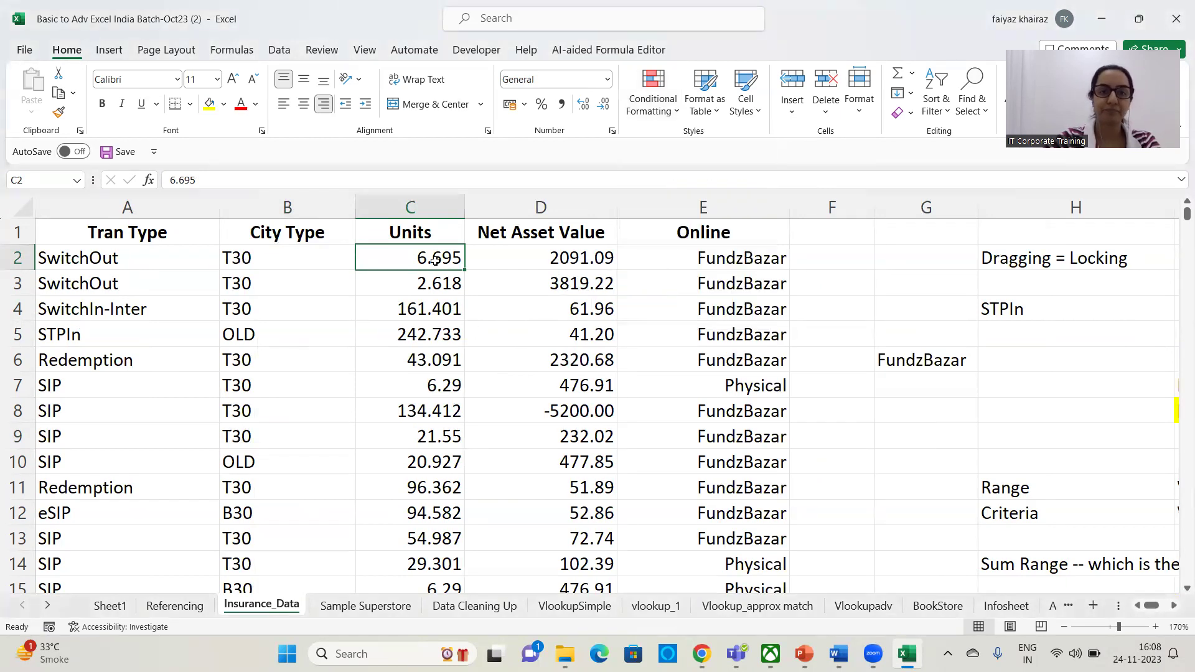
key("ctrl+shift+Down")
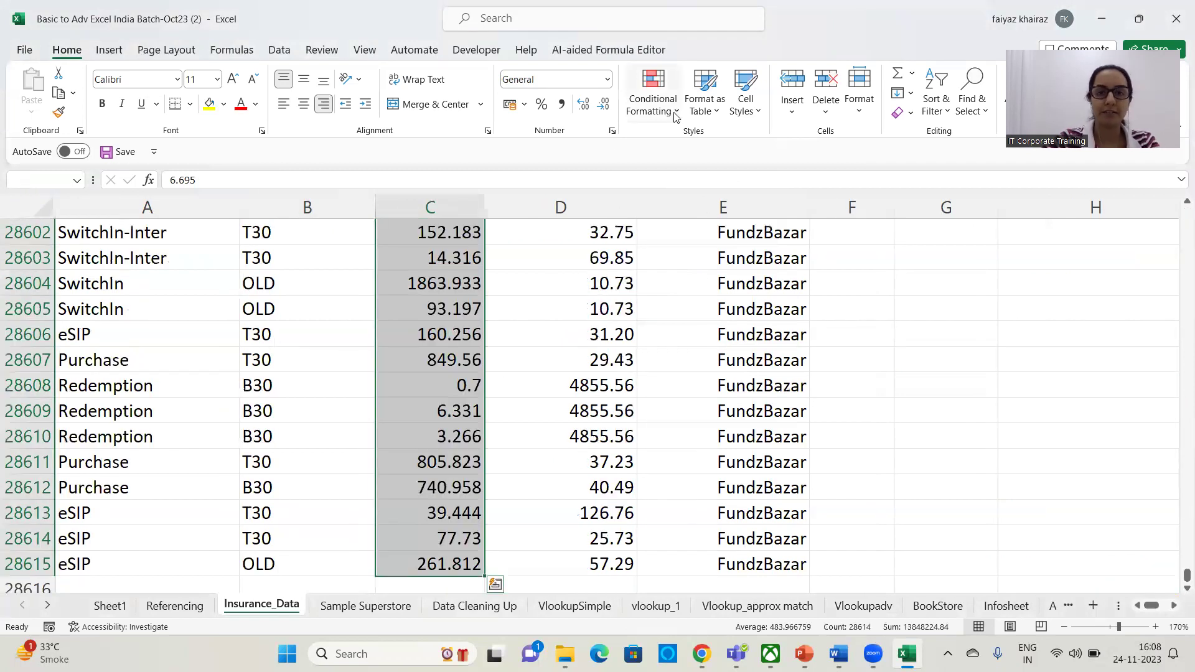
left_click(652, 93)
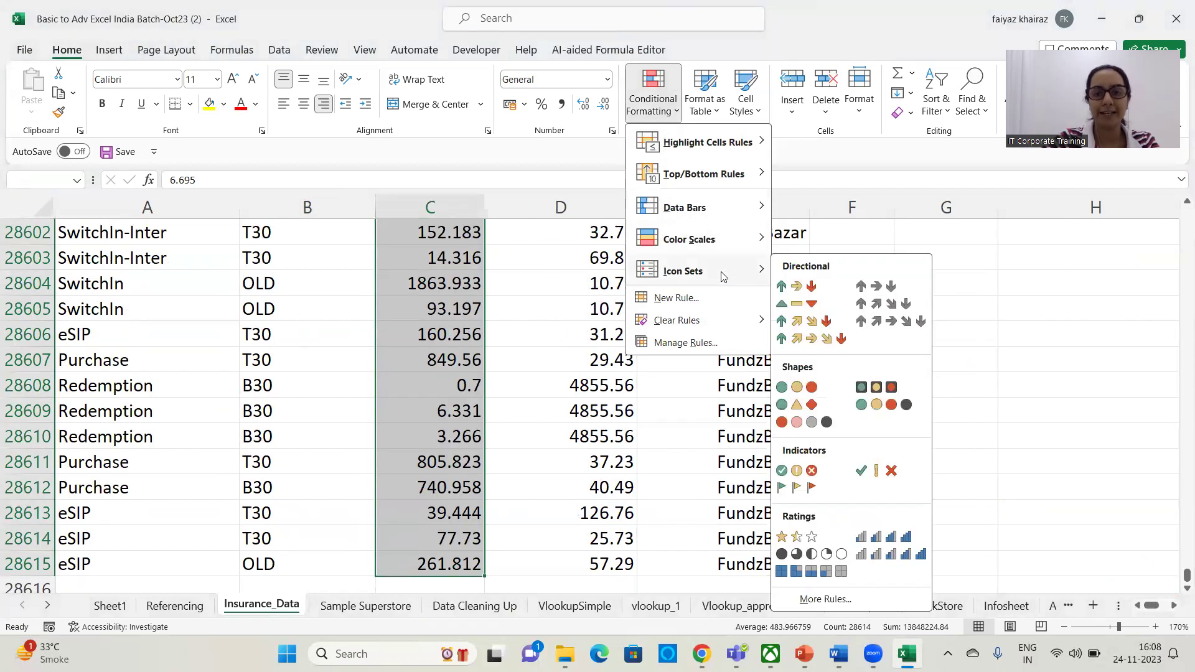
left_click(805, 287)
left_click_drag(1187, 577, 1182, 212)
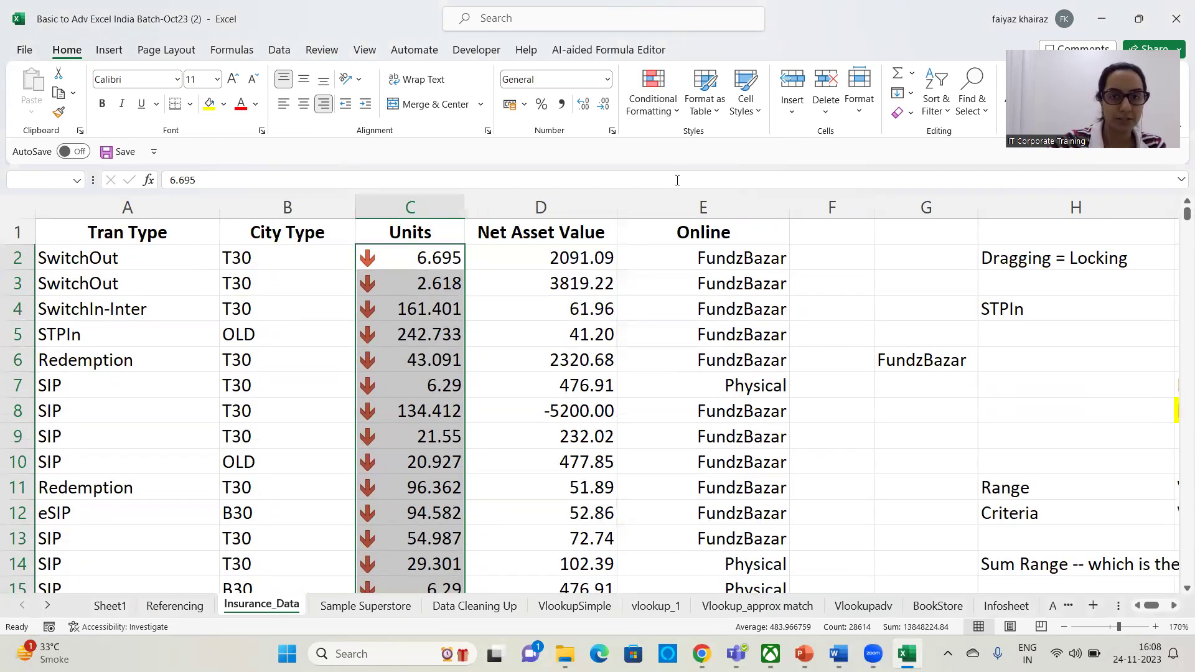
Open the icon set rule on the Units entries for editing and set both arrow thresholds to the Number type.
left_click(679, 112)
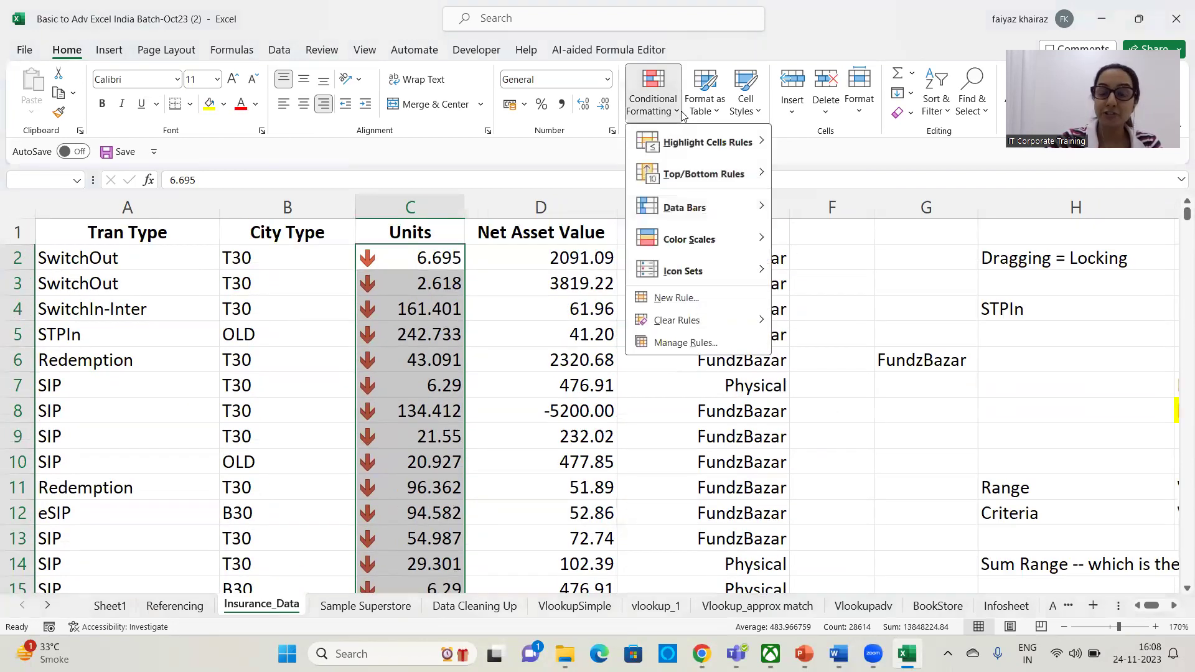
left_click(701, 344)
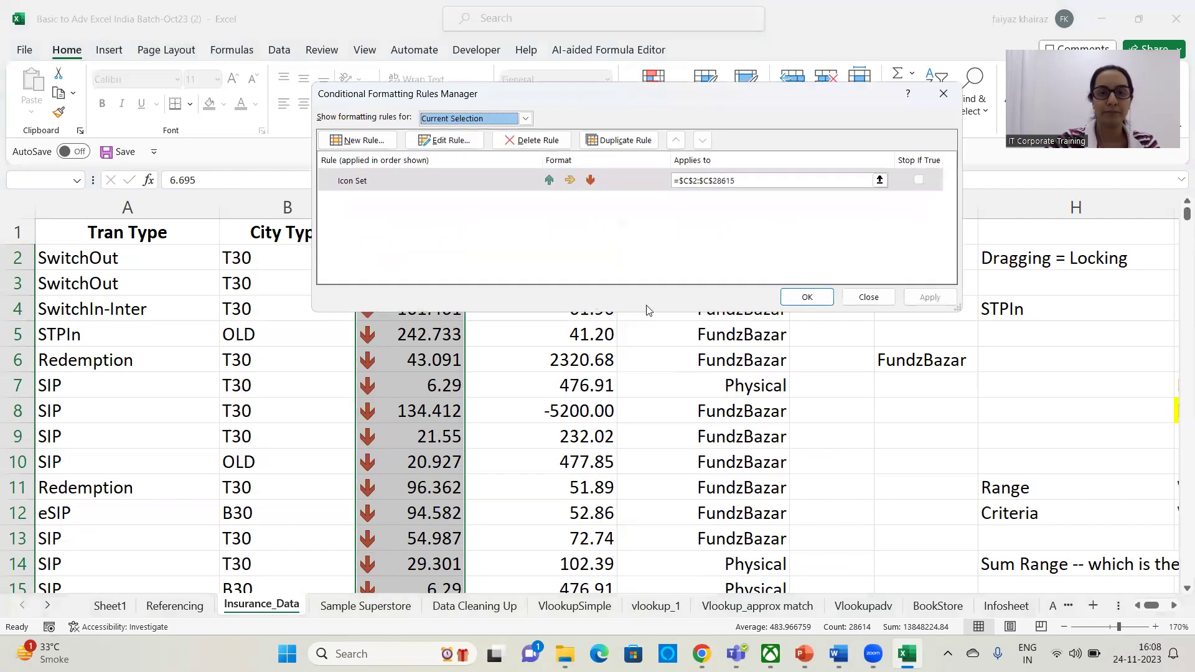
left_click(463, 147)
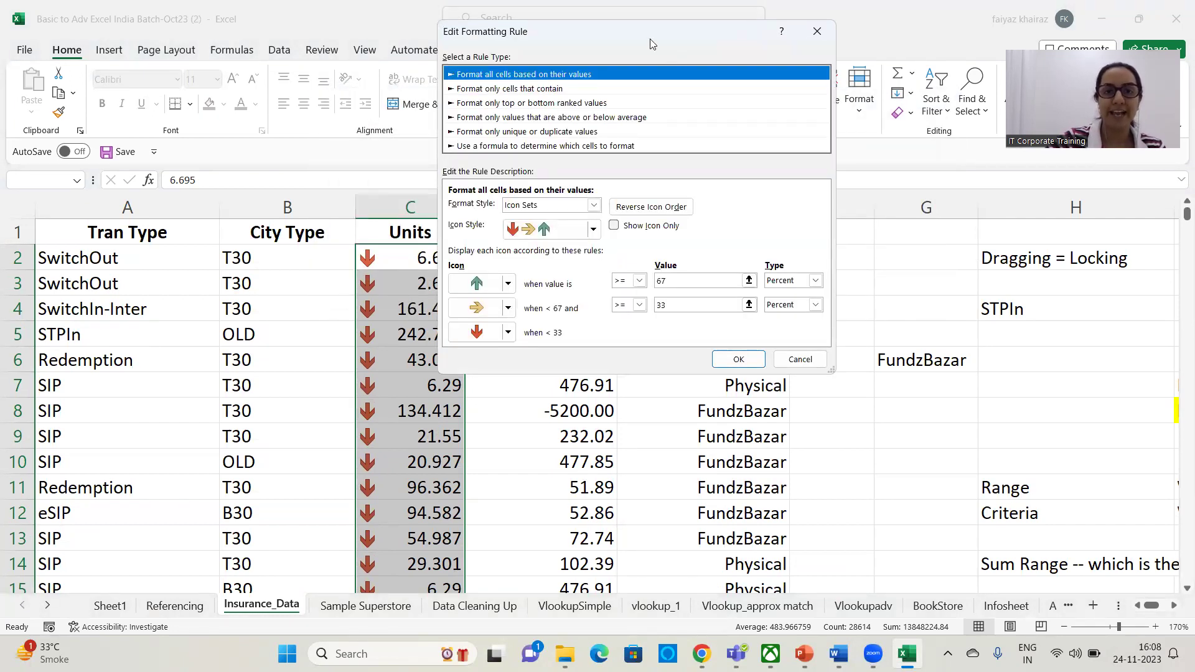
left_click_drag(651, 44, 738, 53)
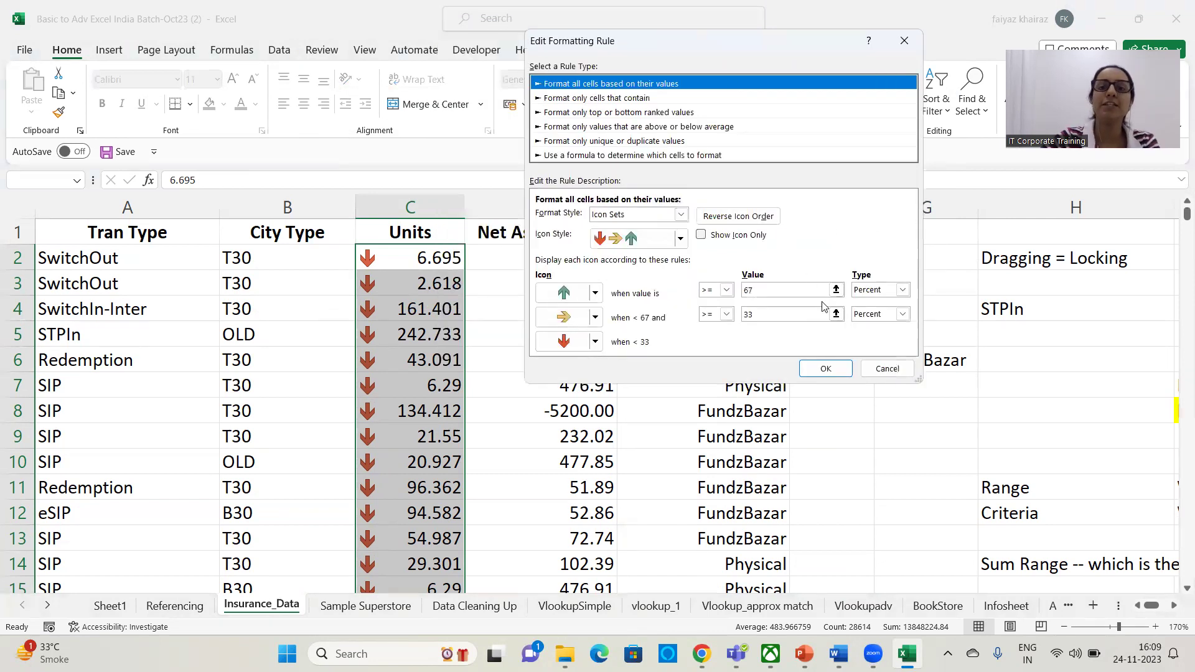
left_click(902, 290)
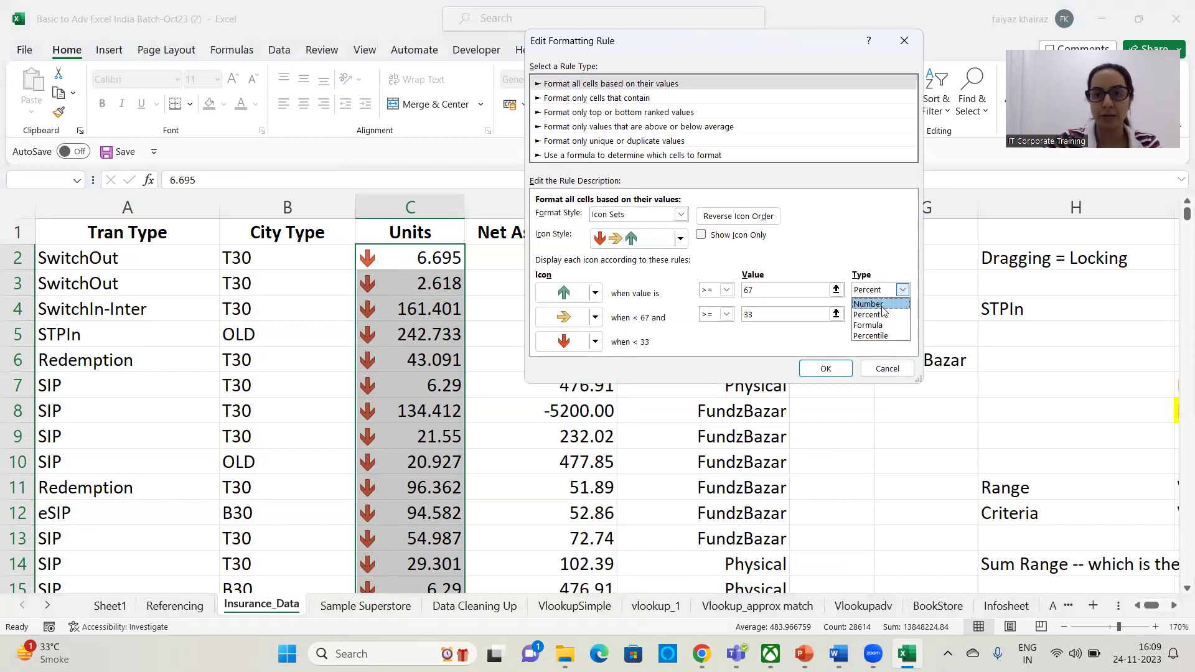
left_click(882, 305)
left_click(888, 327)
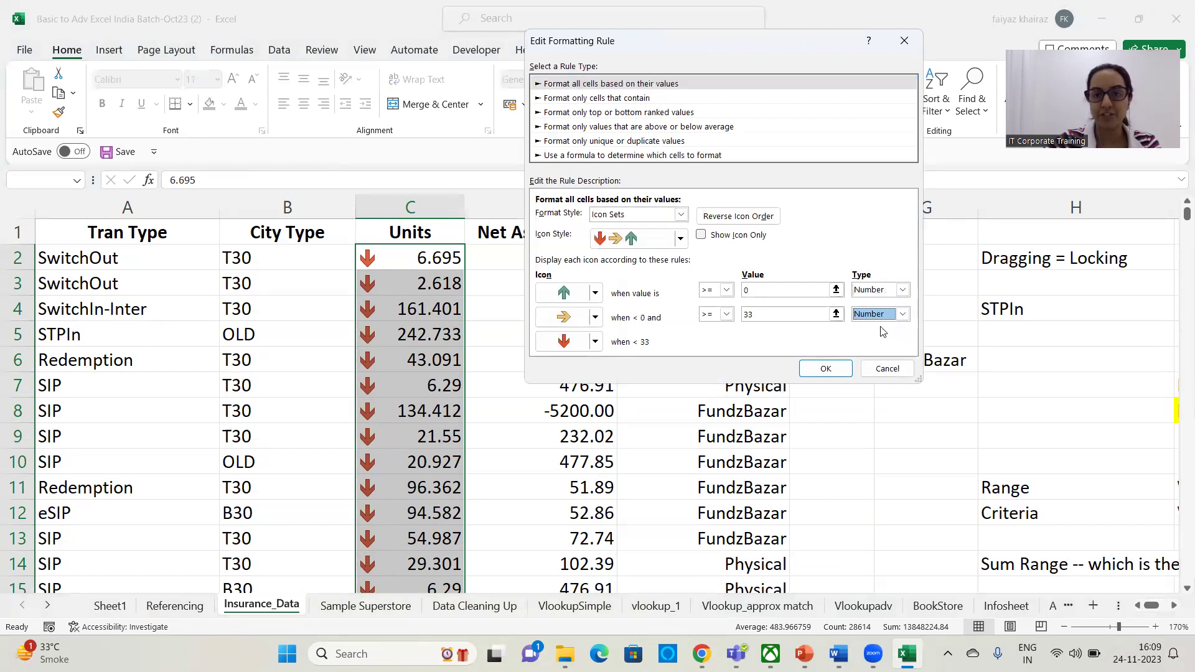
left_click(766, 292)
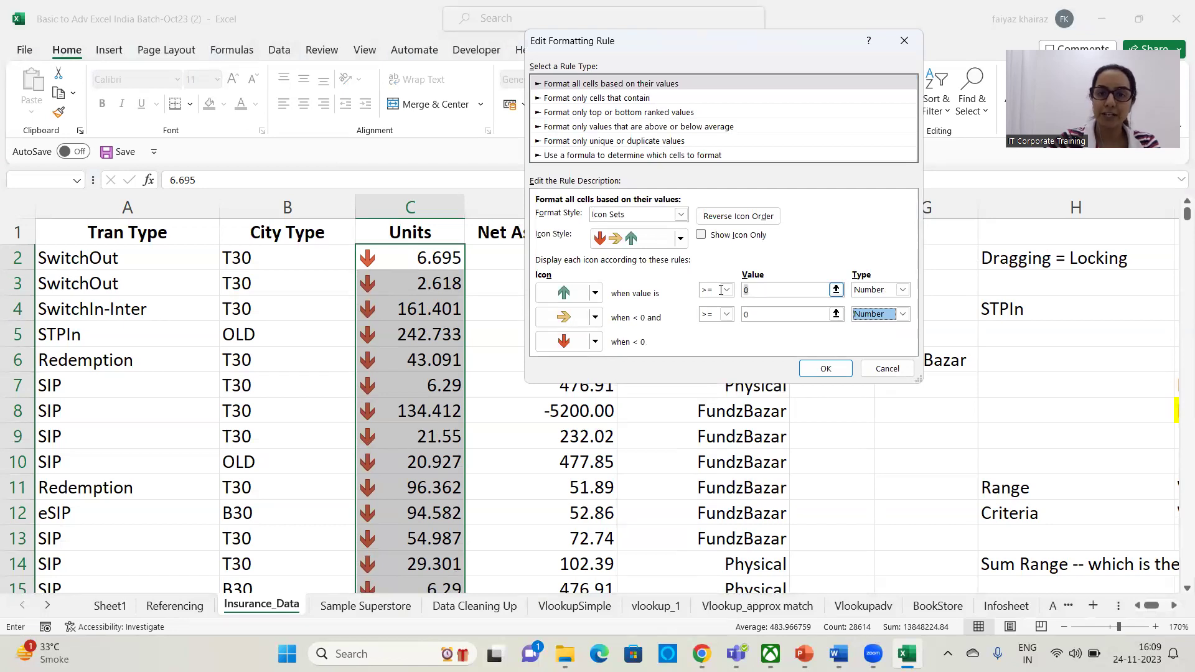
type("+$D$")
key("BackSpace")
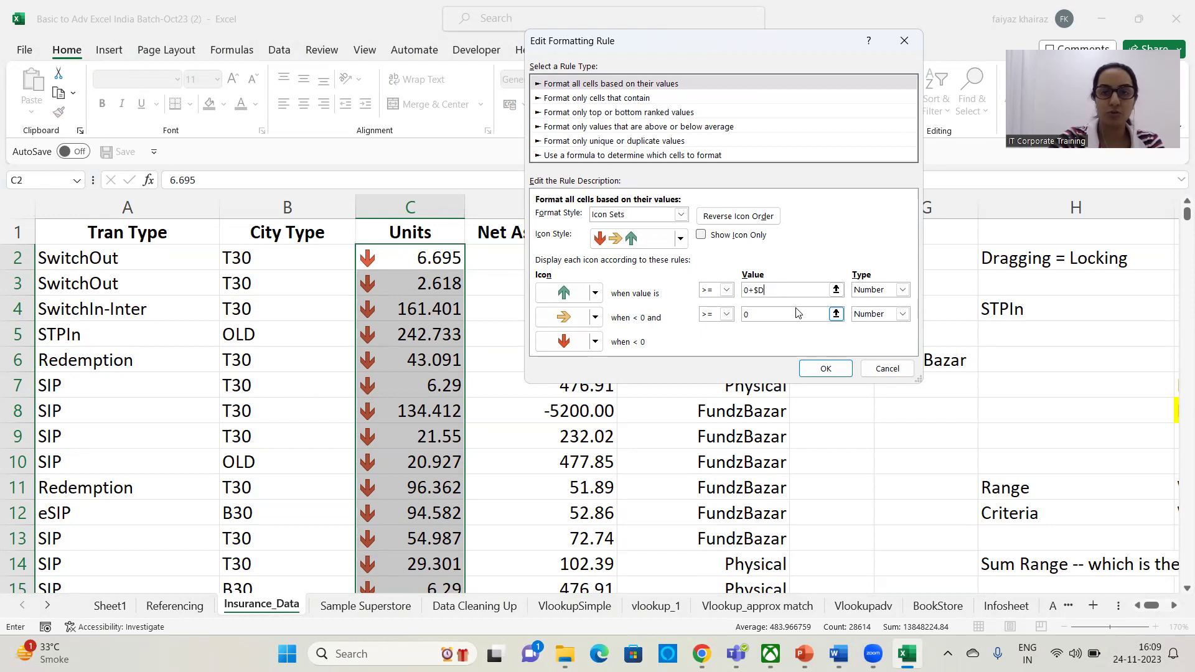
key("BackSpace")
key("BackSpace")
key("BackSpace")
key("BackSpace")
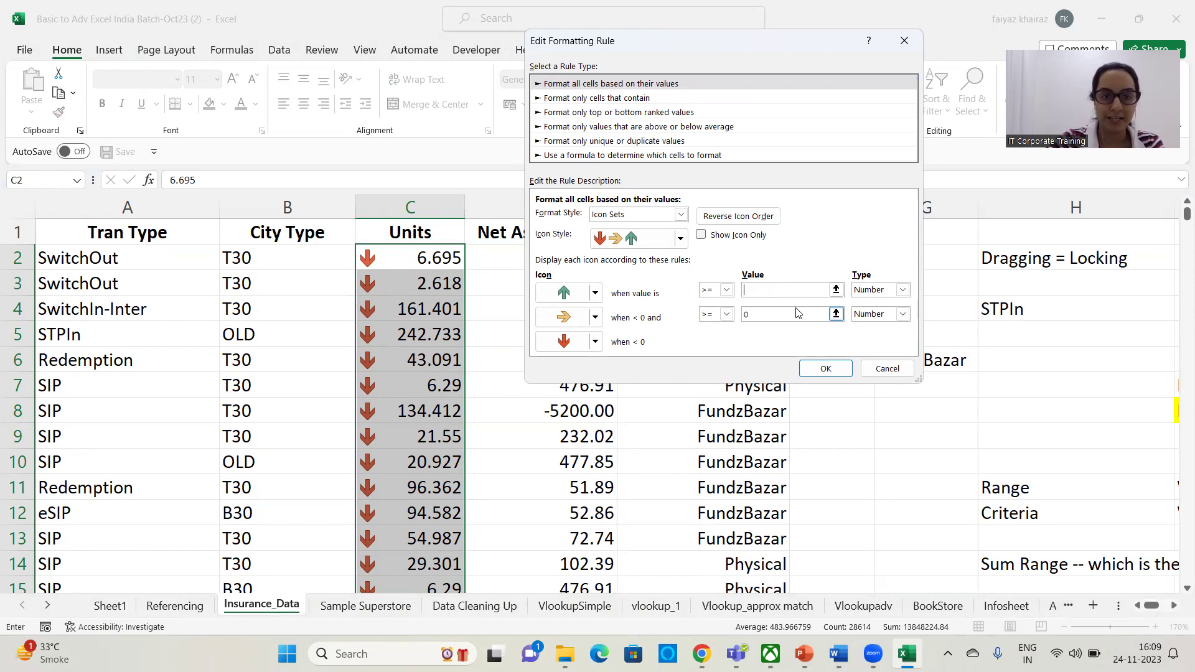
Set the green arrow to values >= 200 and the yellow arrow to >= 100, and apply the edited rule to Units.
type("200")
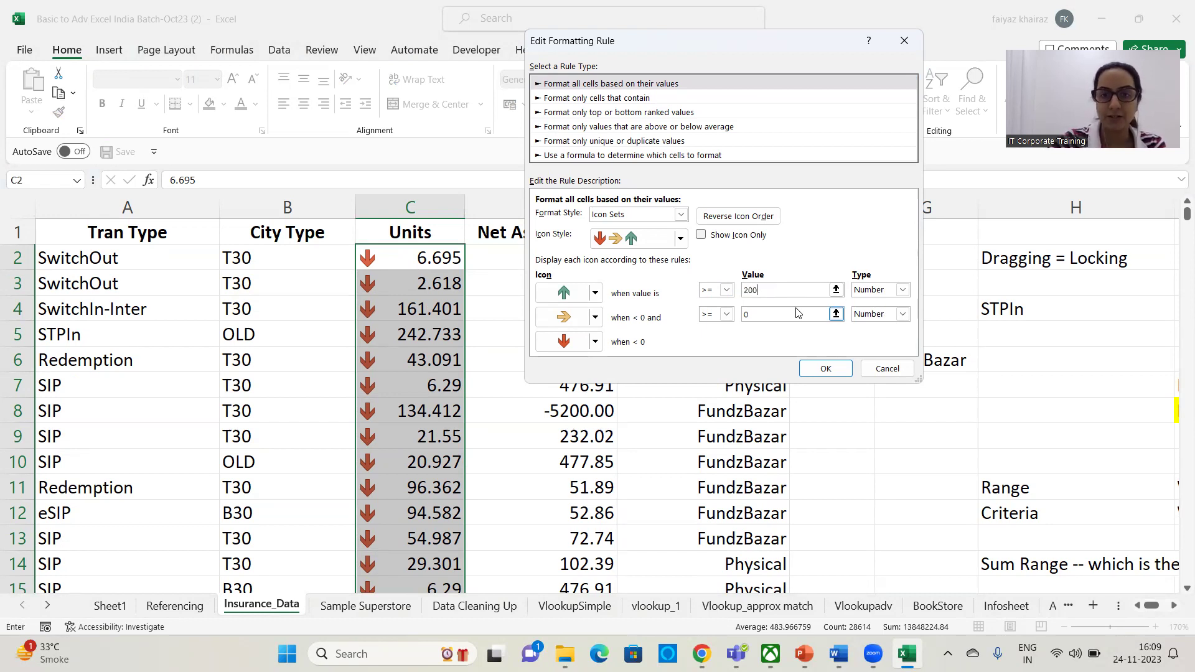
left_click(791, 317)
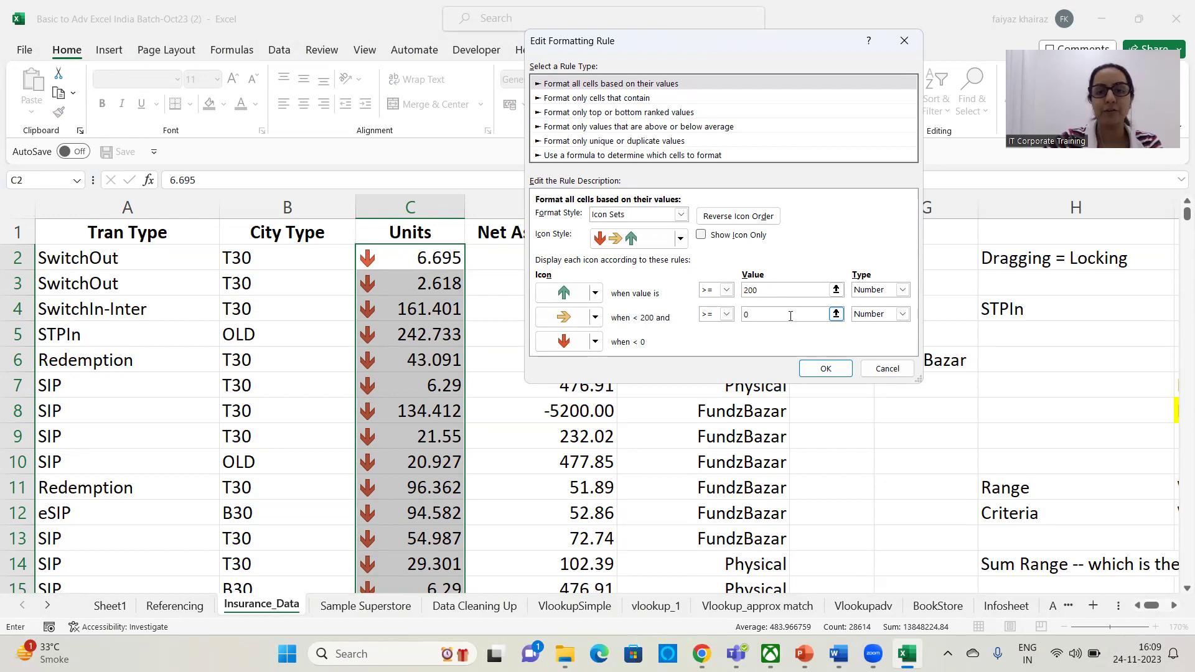
key("BackSpace")
type("100")
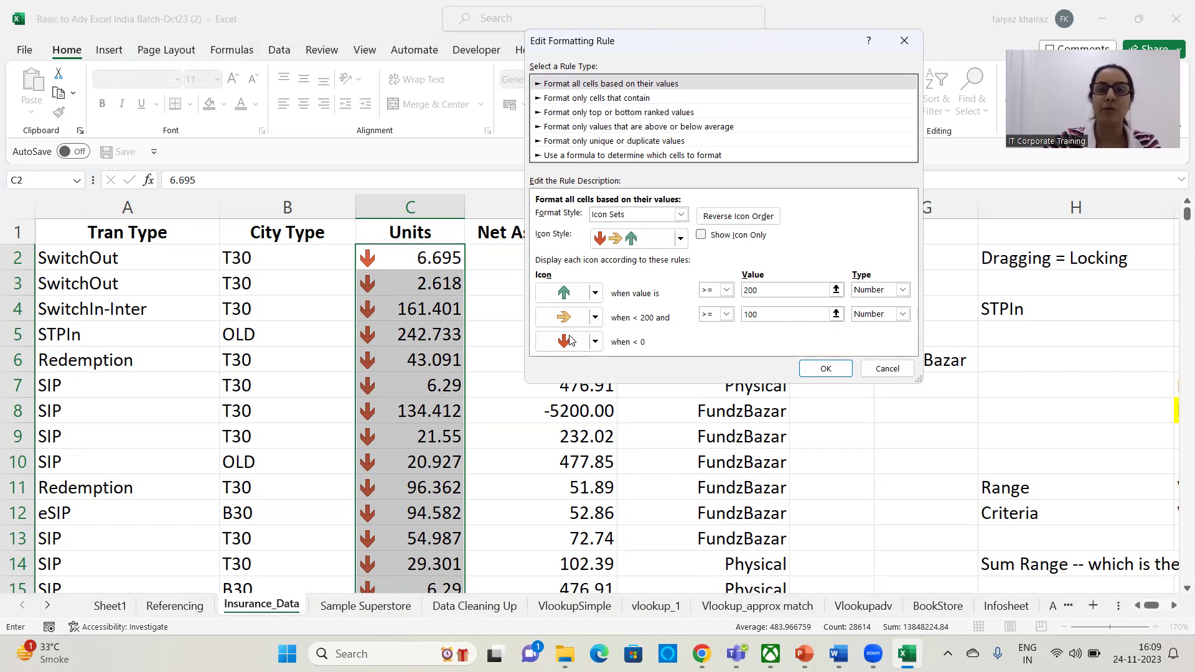
left_click(822, 372)
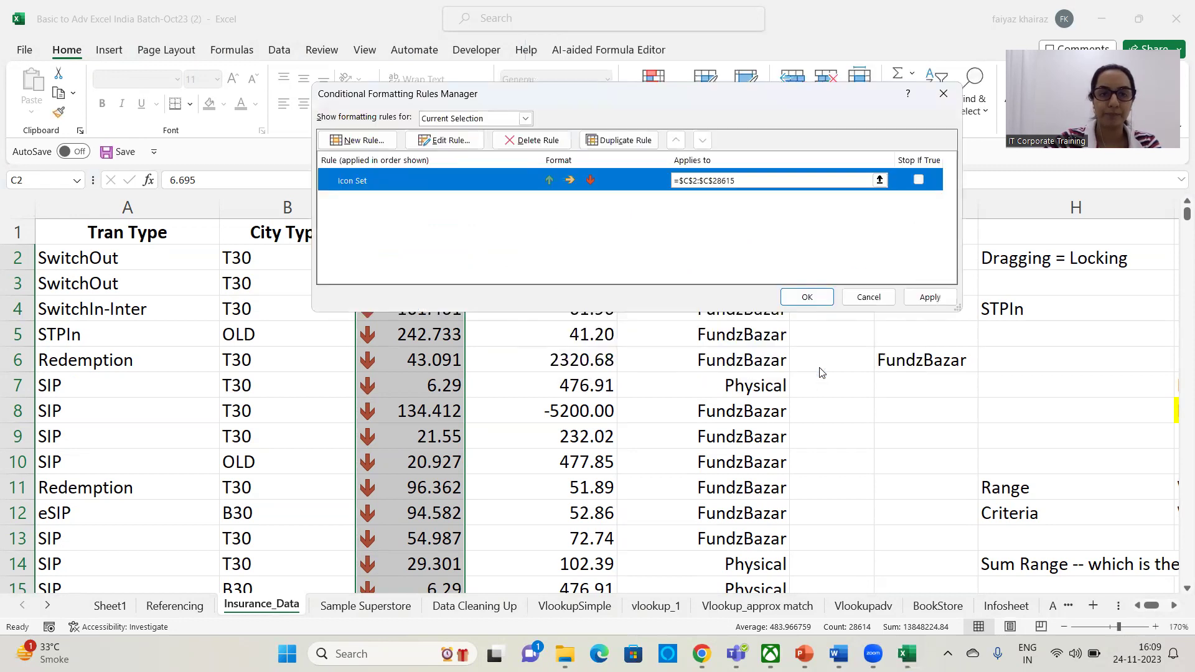
left_click(931, 298)
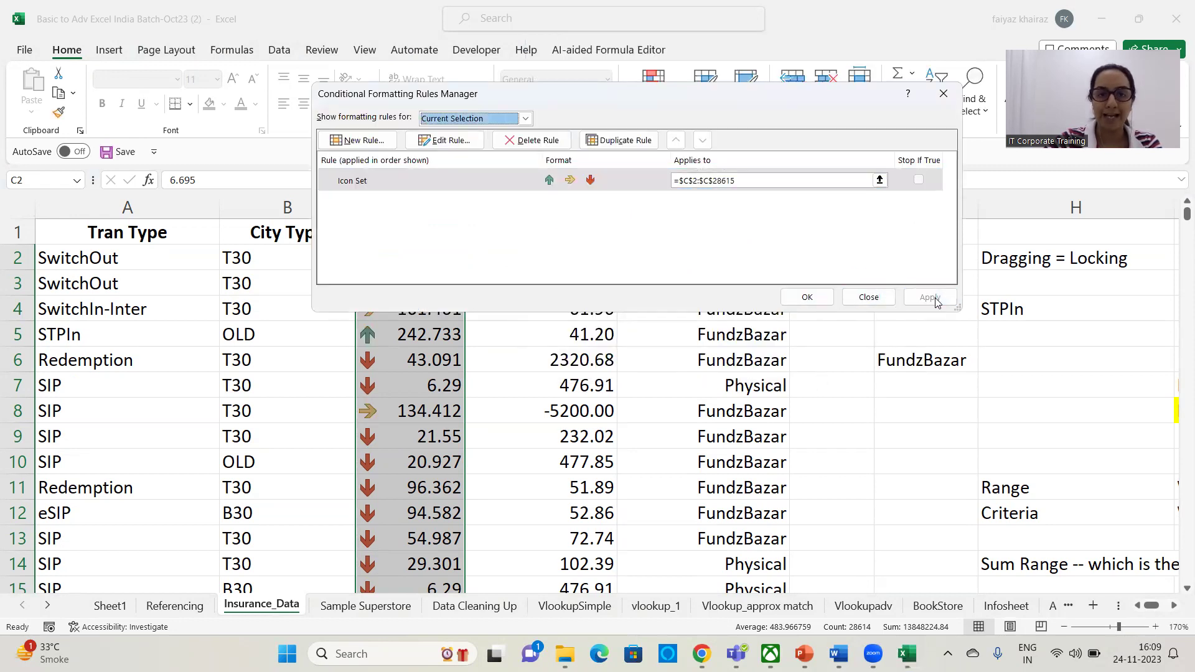
left_click(807, 298)
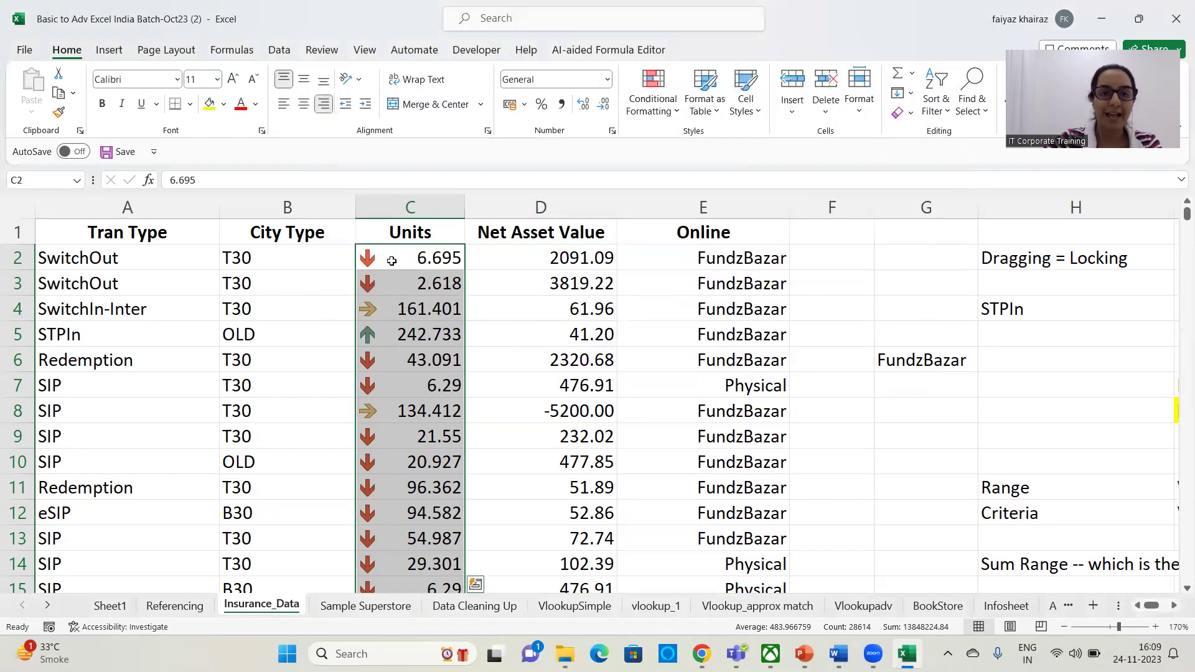
left_click(502, 382)
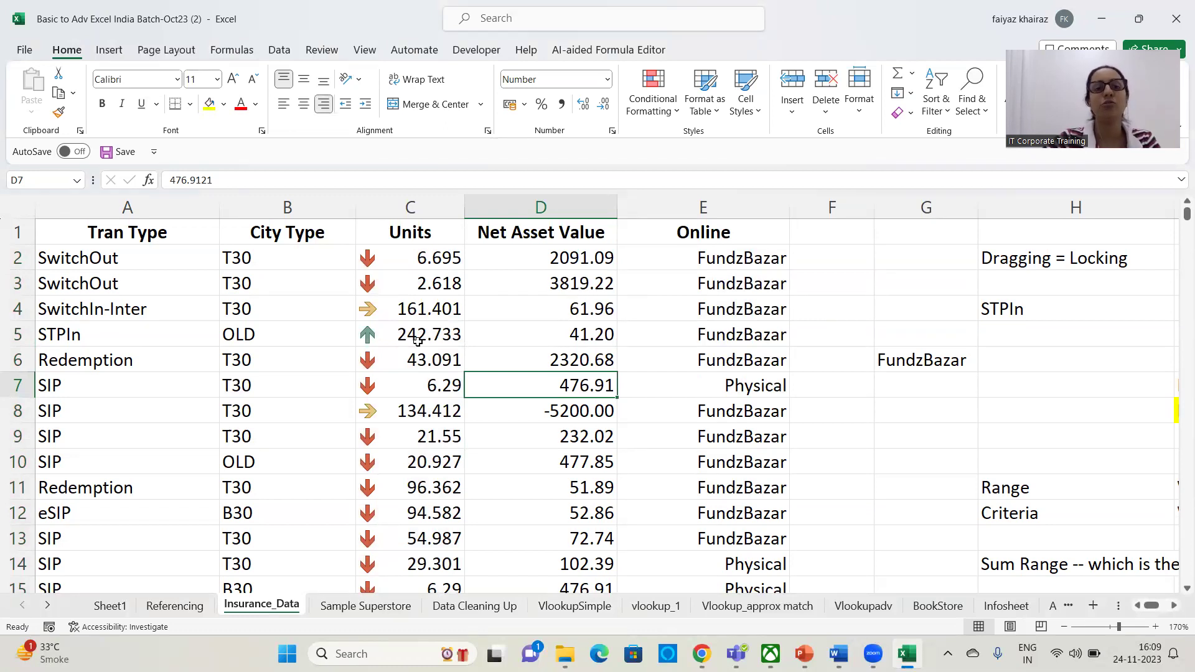
Select the Units entries C2:C28615 and open their icon set rule for editing.
left_click(441, 261)
key("ctrl+shift+Down")
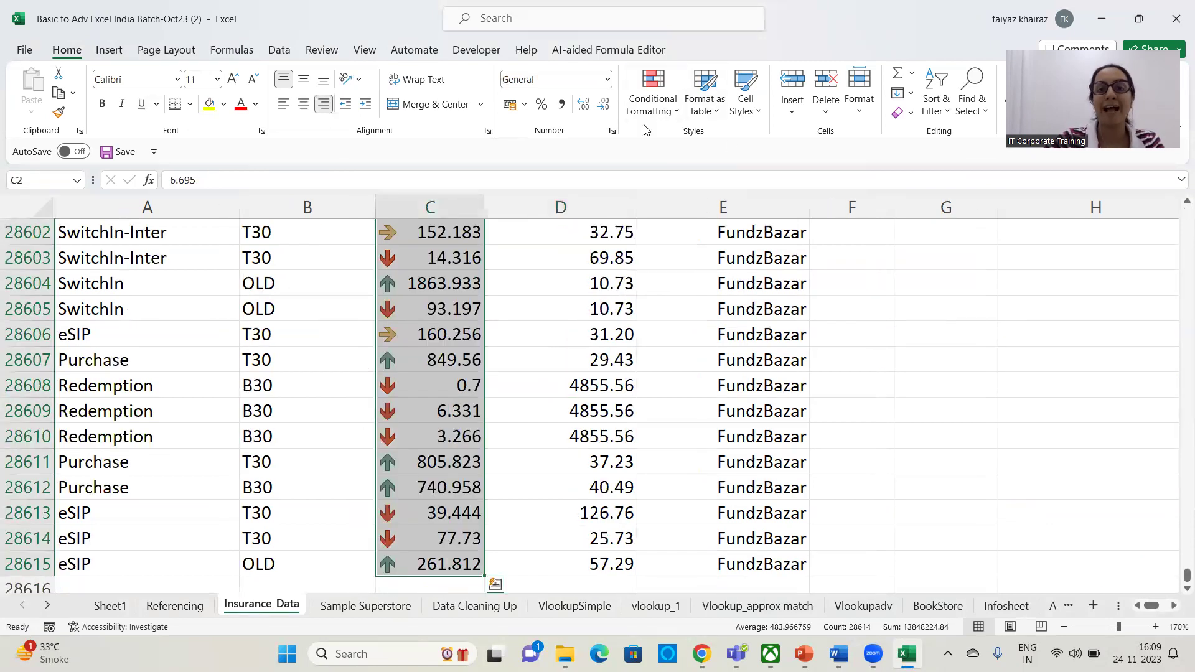
left_click(653, 94)
left_click(682, 343)
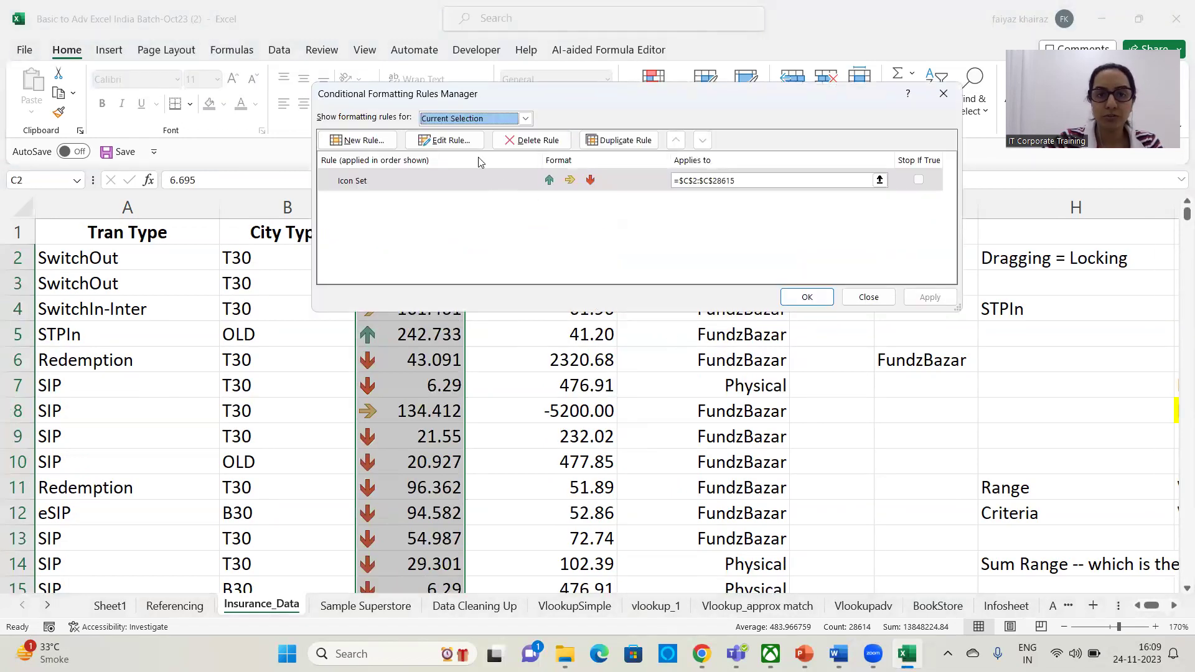
left_click(450, 141)
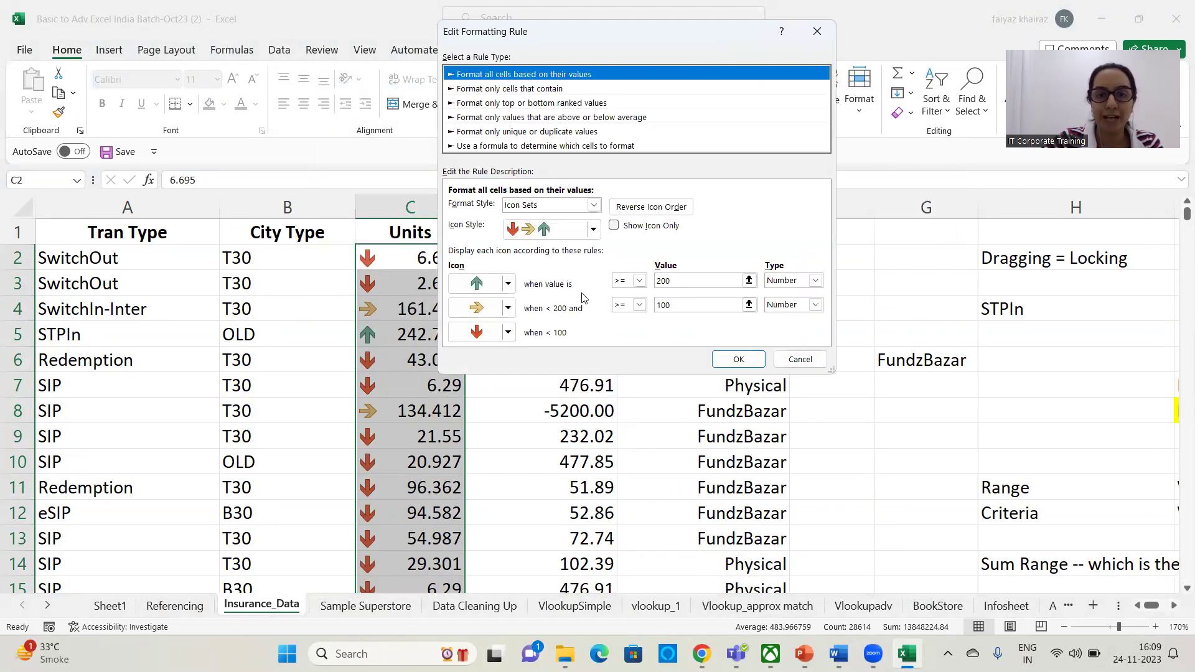
Choose Number again as the green arrow's threshold type and re-enter 200 as its value.
left_click(814, 281)
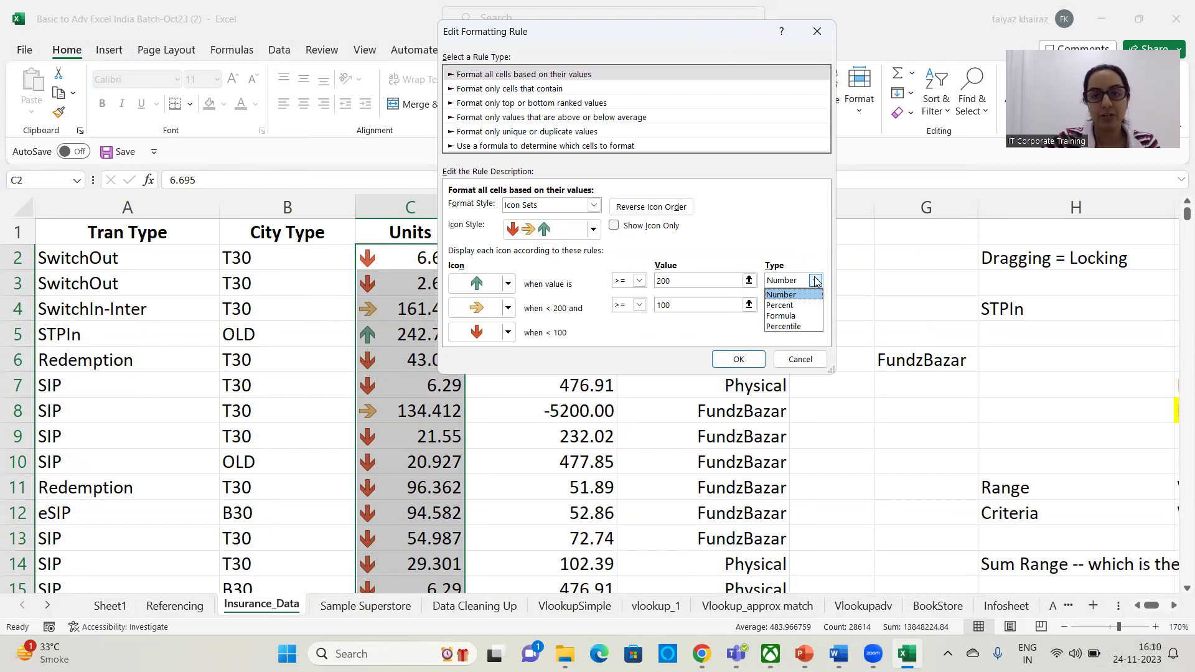
left_click(785, 294)
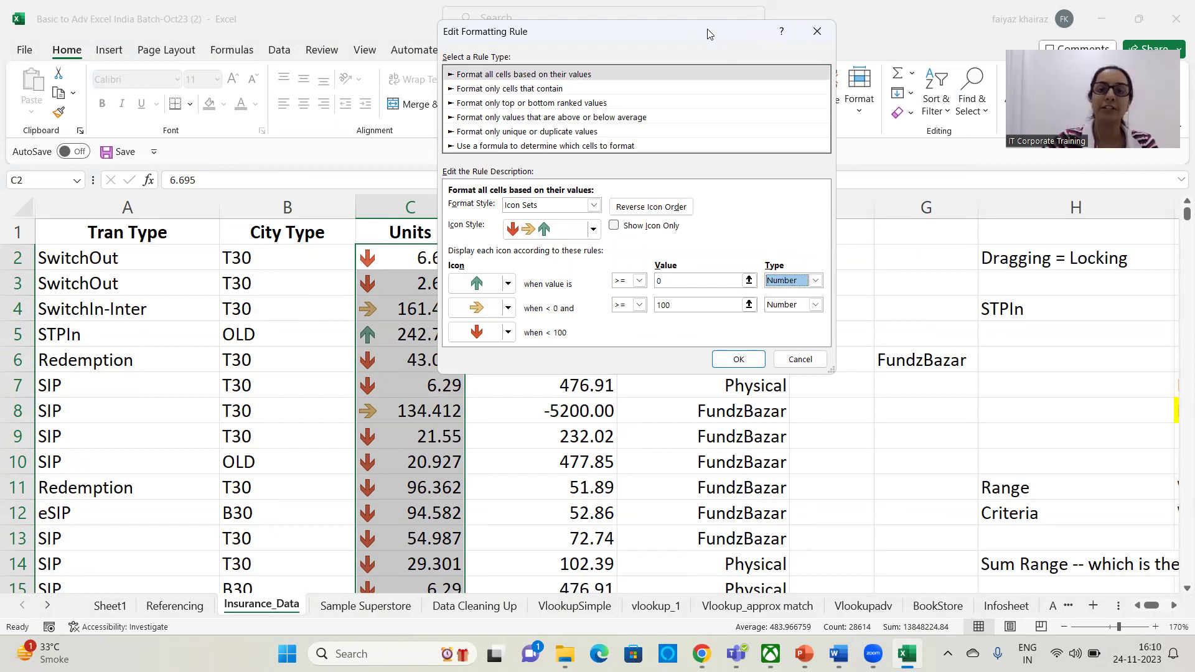
left_click_drag(714, 29, 800, 46)
left_click(744, 297)
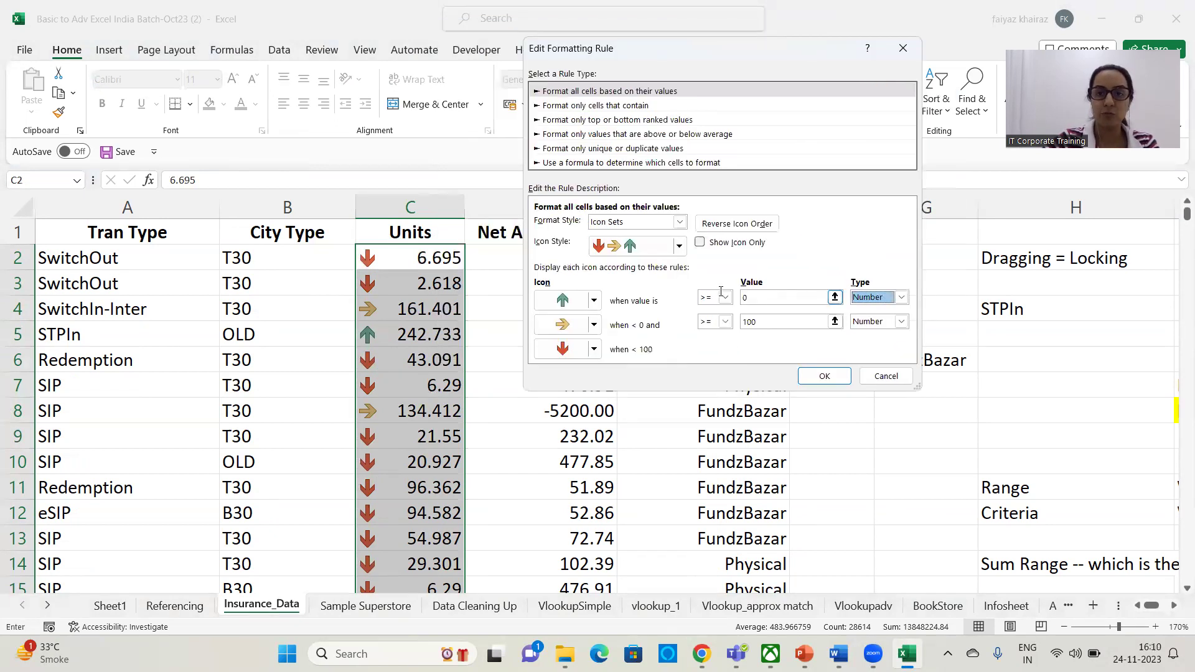
type("200")
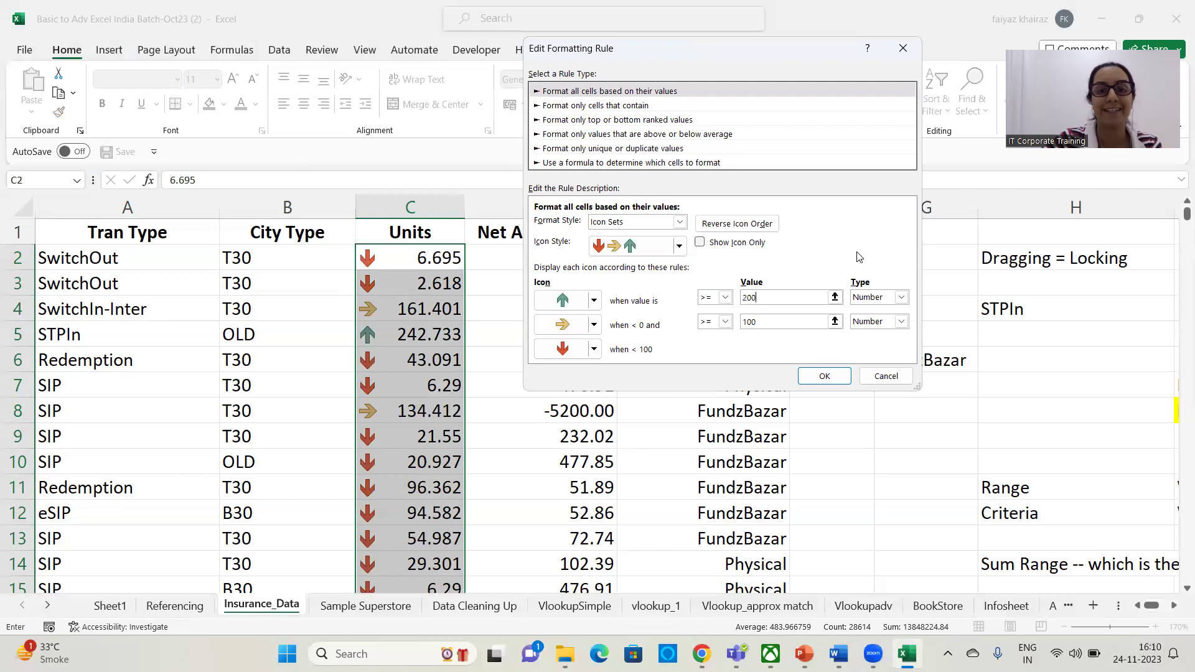
Make the Units rule show only the icons without the numbers, apply it and check the column's rows.
left_click(700, 243)
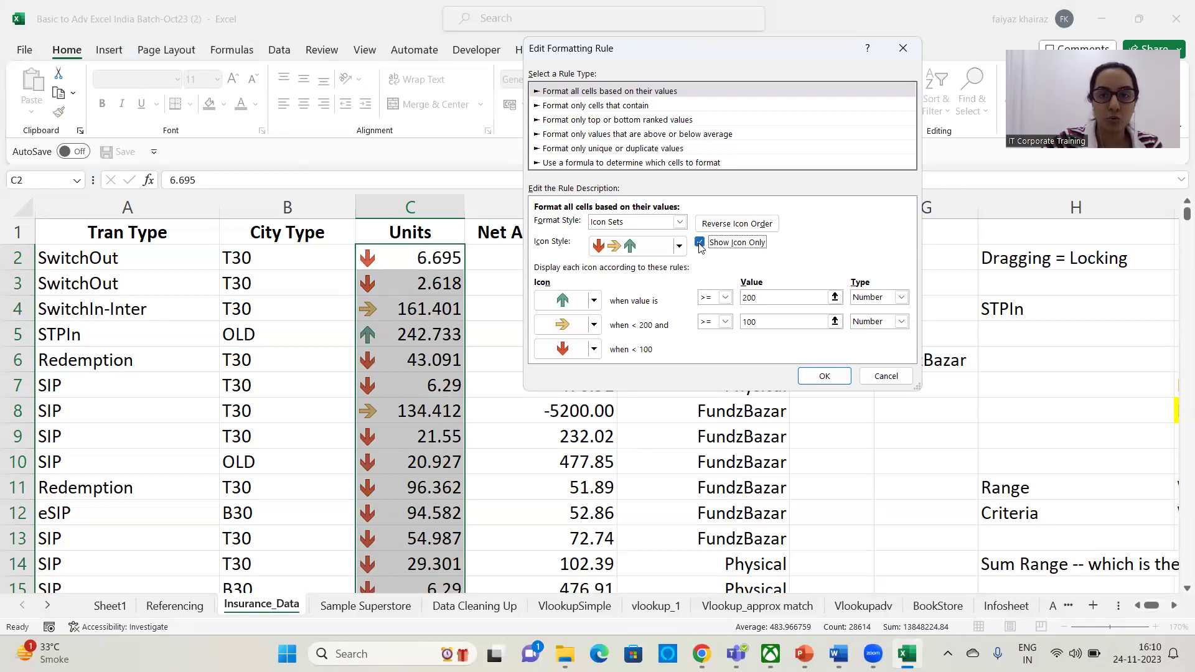
left_click(824, 376)
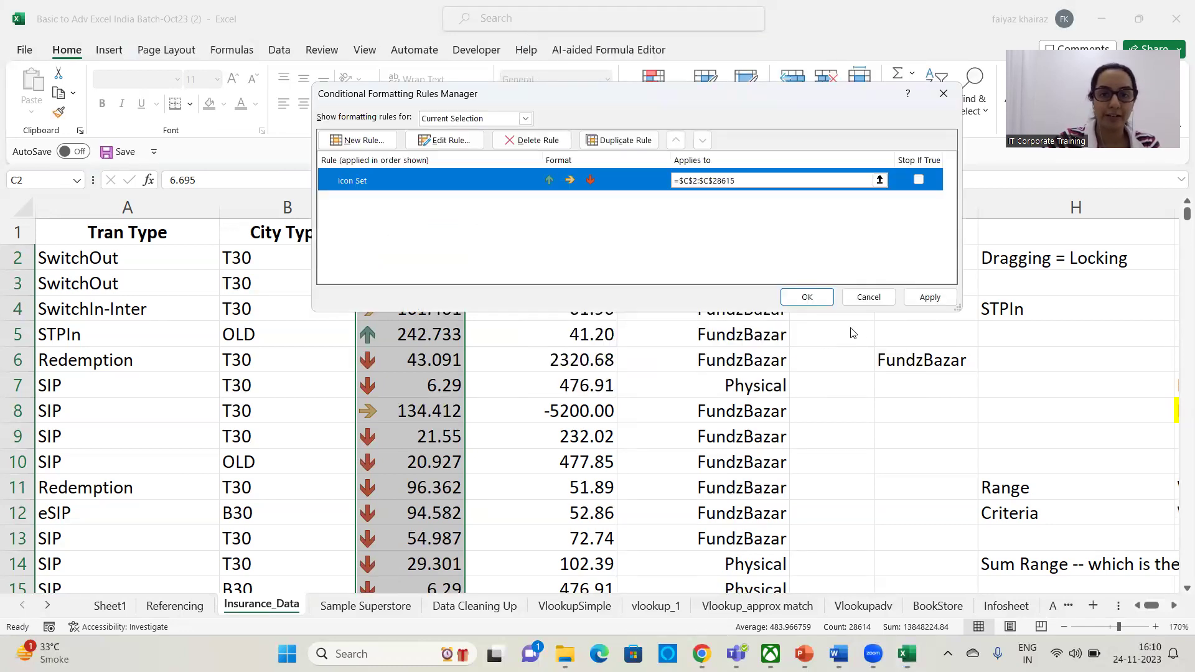
left_click(930, 297)
left_click(807, 297)
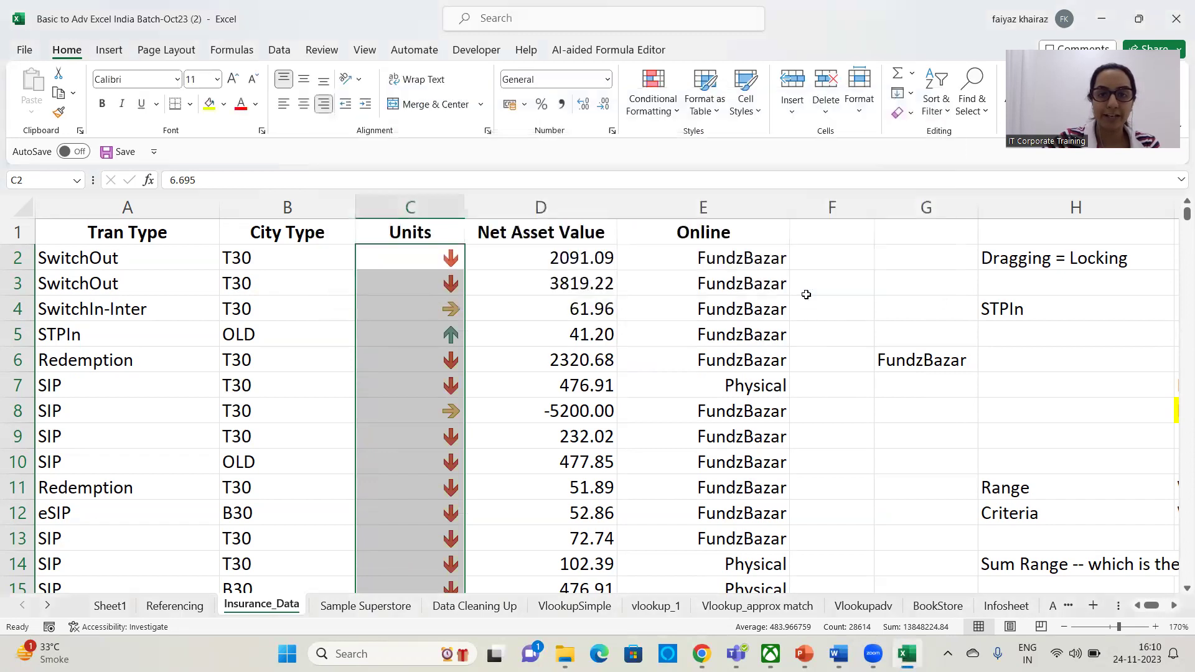
scroll(497, 325, "down", 4)
scroll(497, 326, "down", 16)
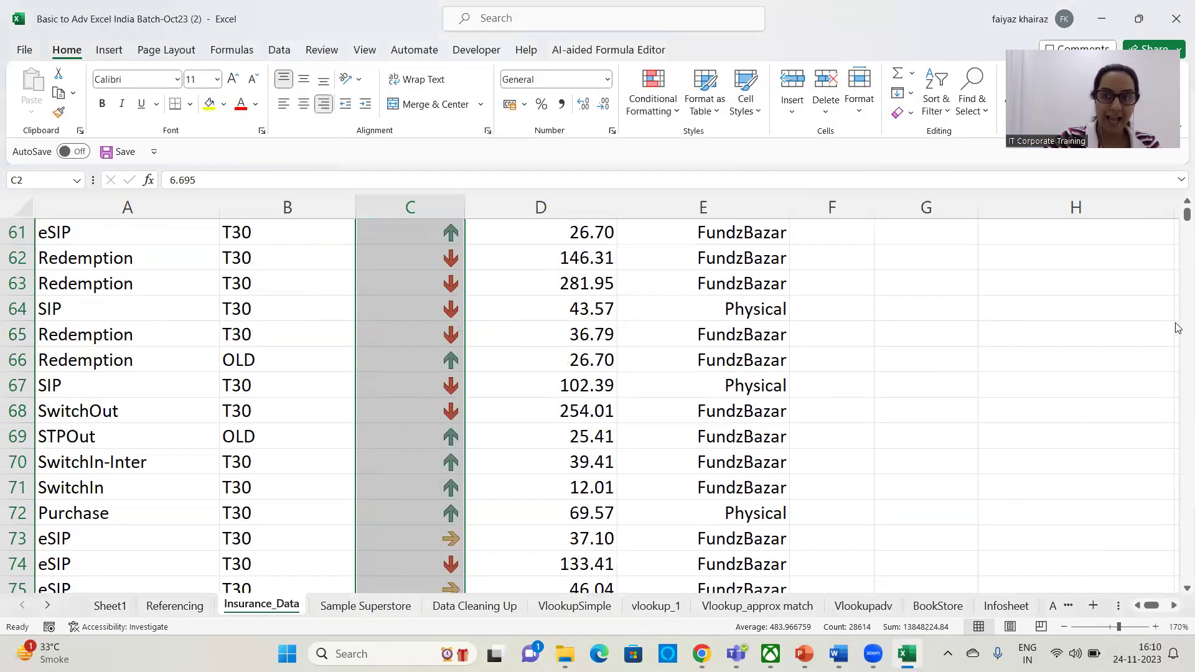
left_click_drag(1187, 216, 1188, 210)
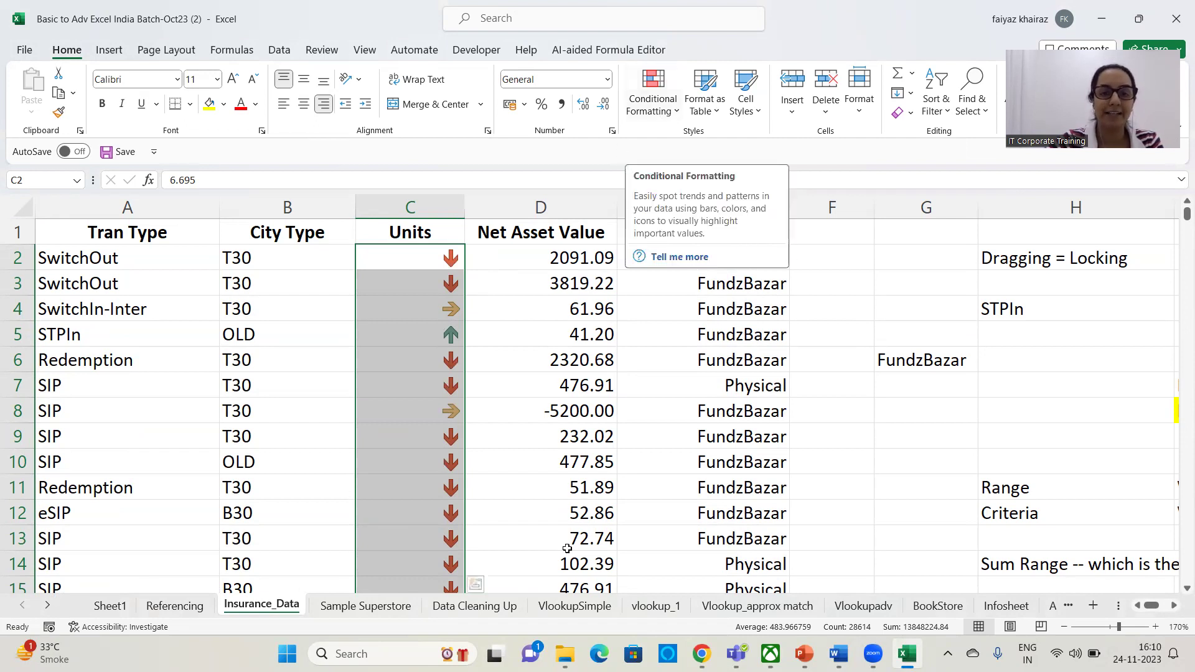
Reopen the Units icon set rule, examine its available icon styles and settings, and close it without saving changes.
left_click(653, 94)
left_click(676, 340)
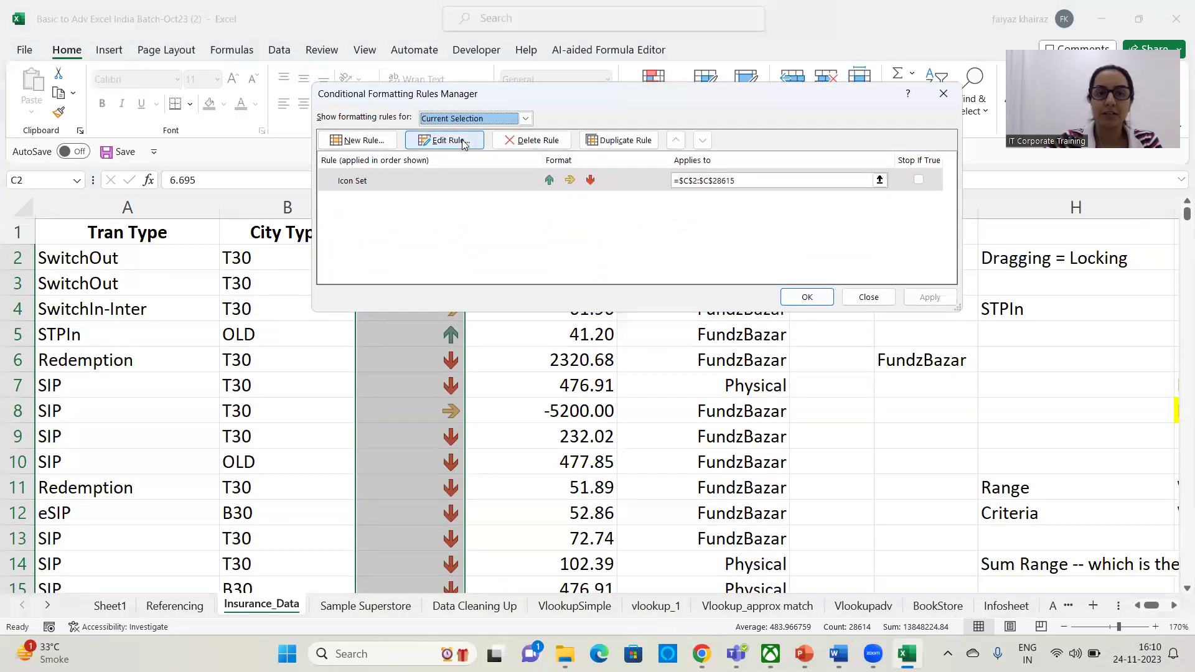
left_click(462, 142)
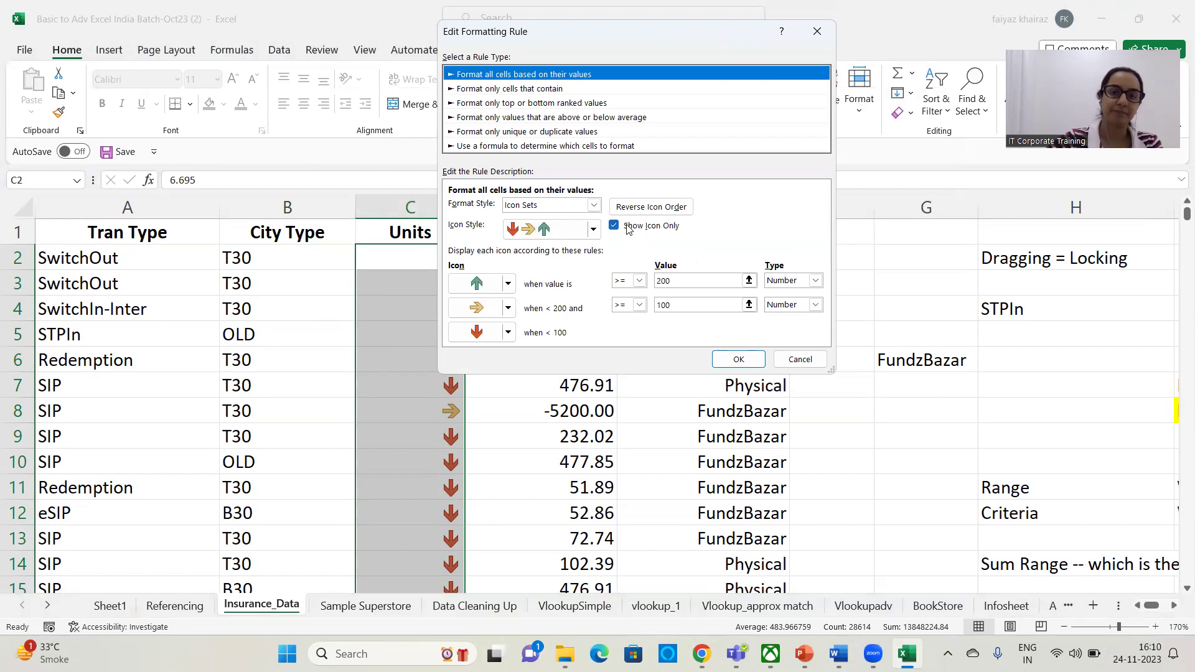
left_click(594, 231)
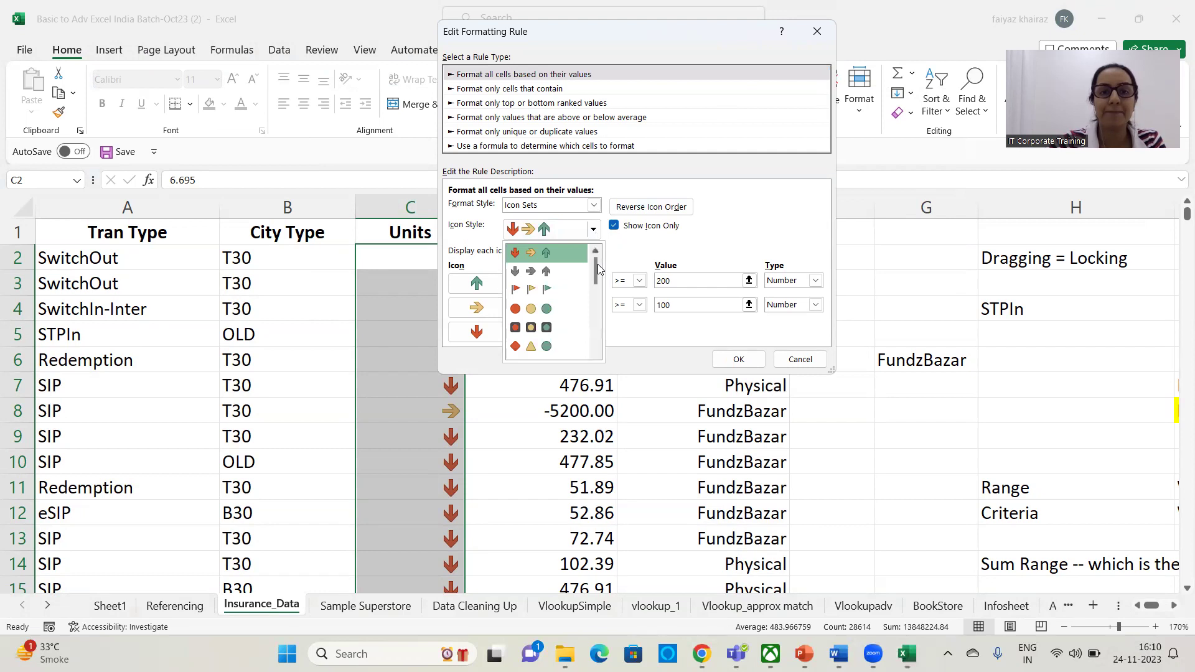
left_click(670, 206)
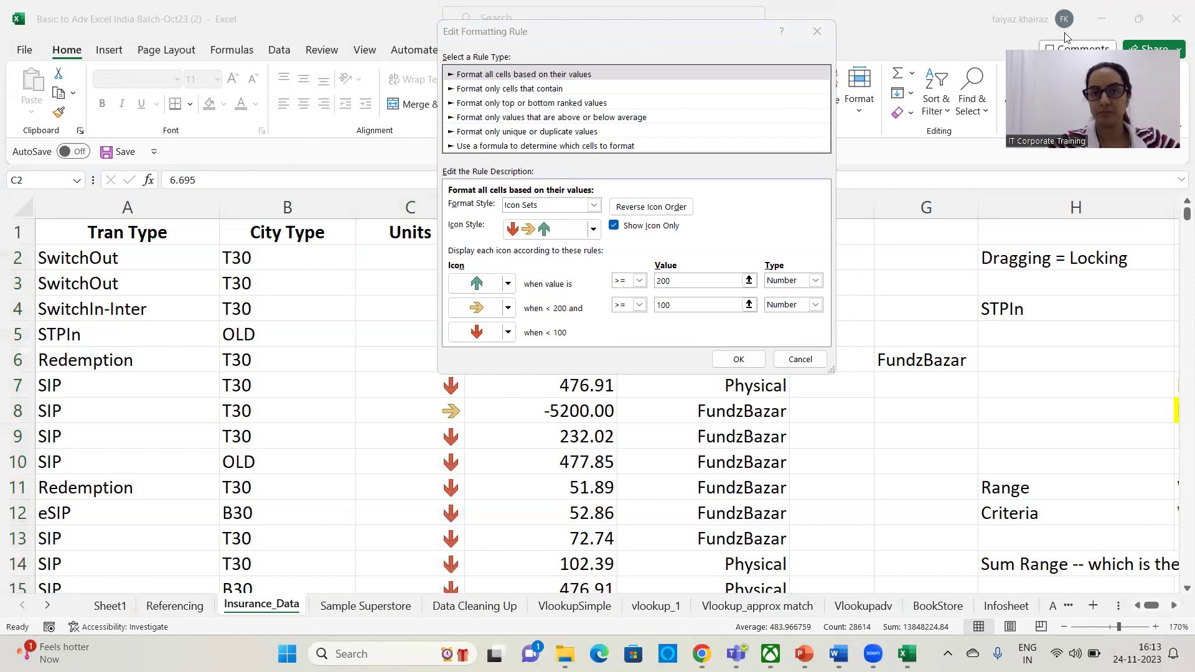
left_click(816, 32)
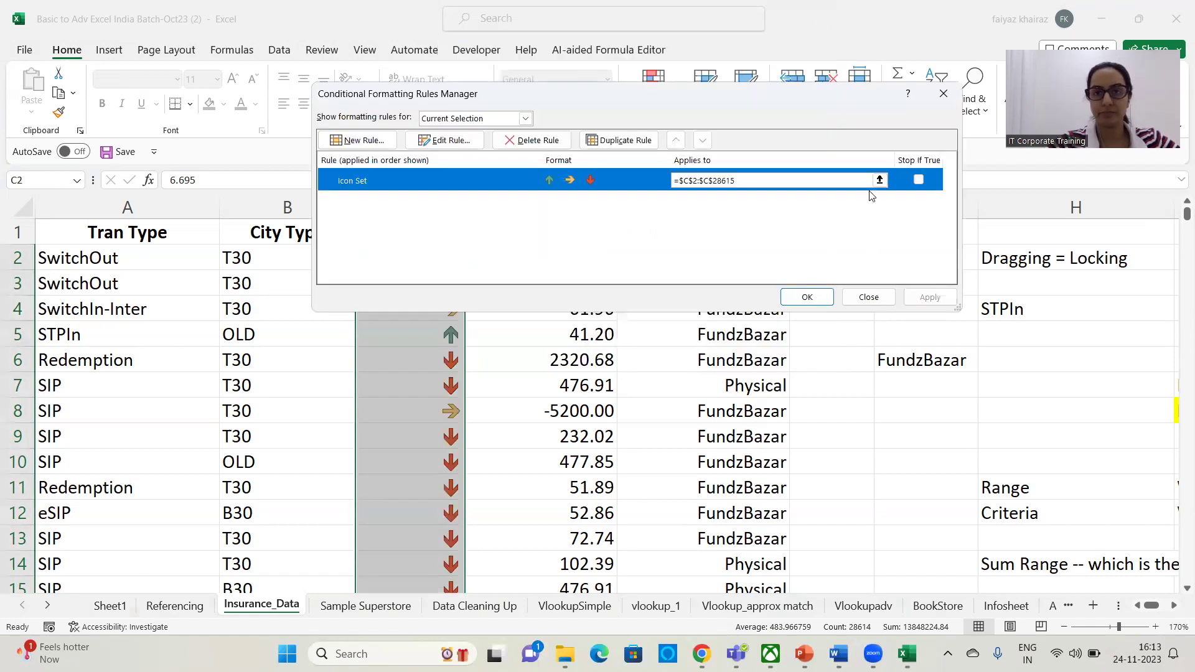
left_click(871, 300)
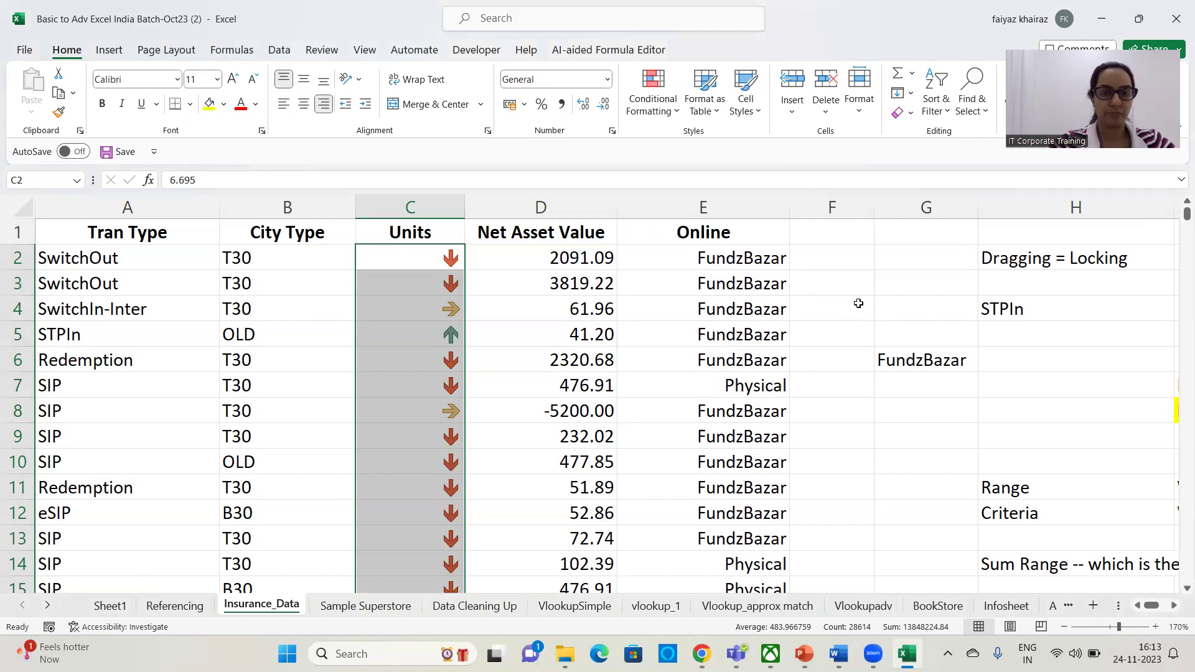
left_click(791, 340)
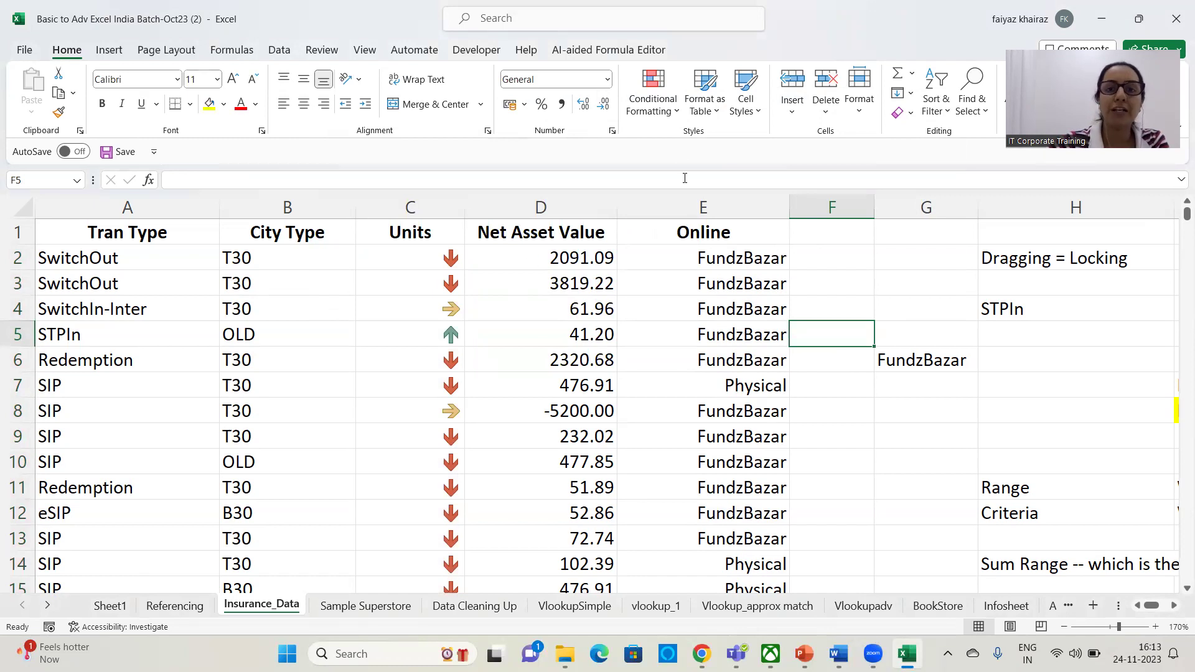
Clear the conditional formatting rules from the entire Insurance_Data sheet.
left_click(672, 118)
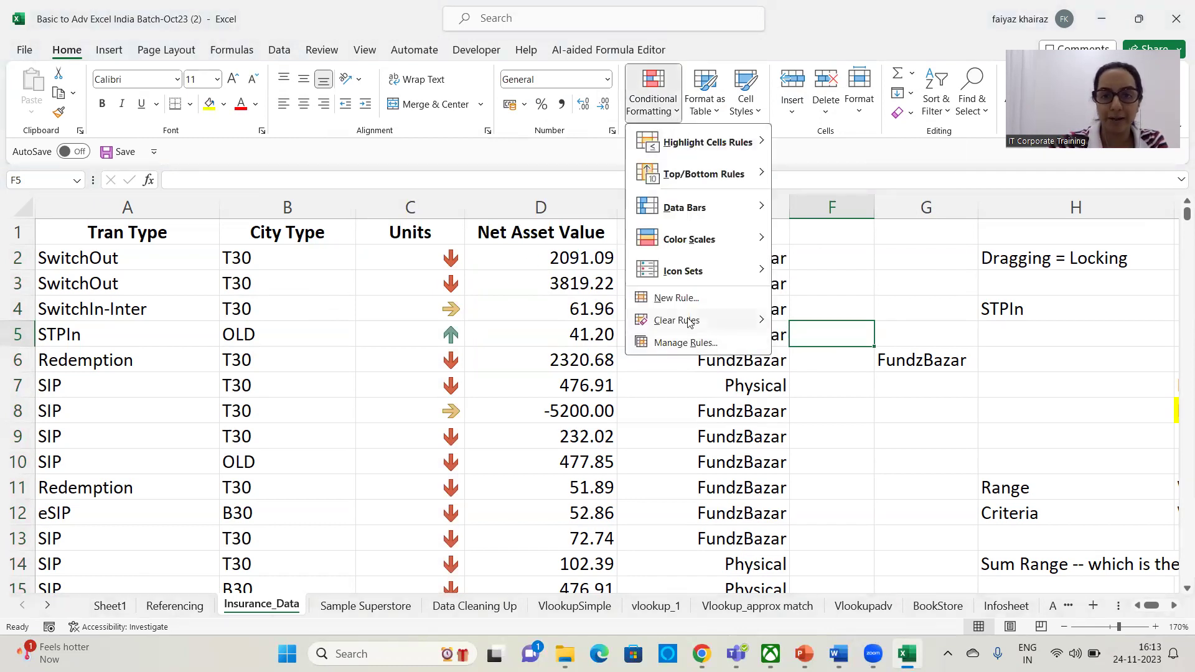
mouse_move(746, 323)
left_click(849, 343)
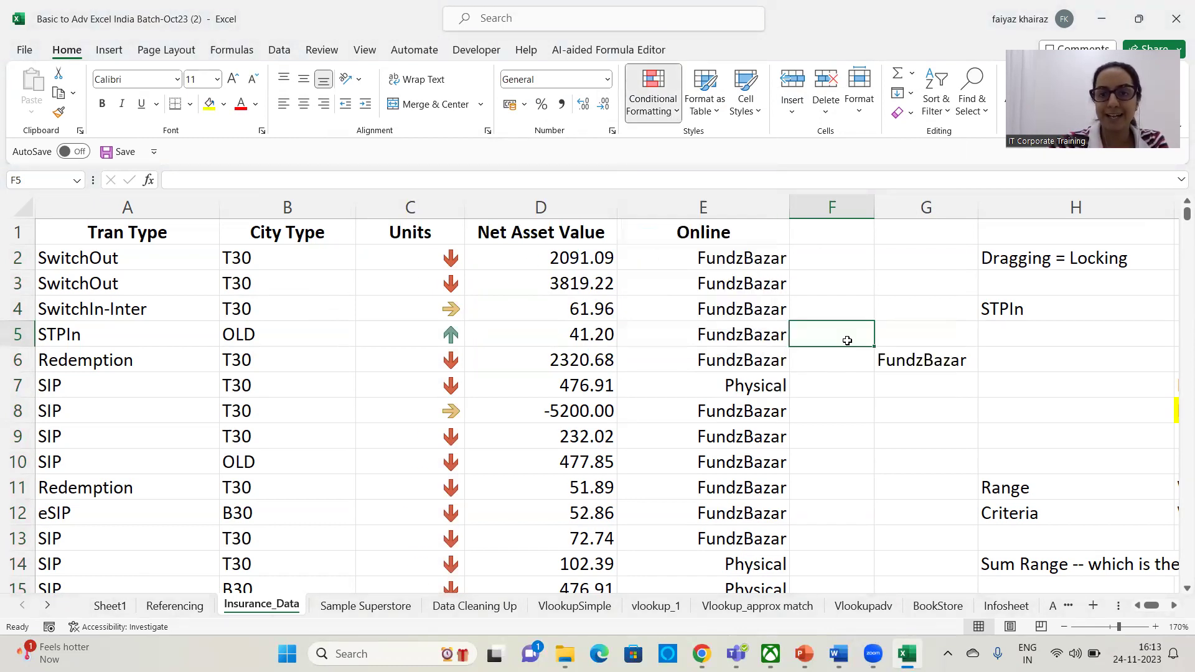
left_click(508, 343)
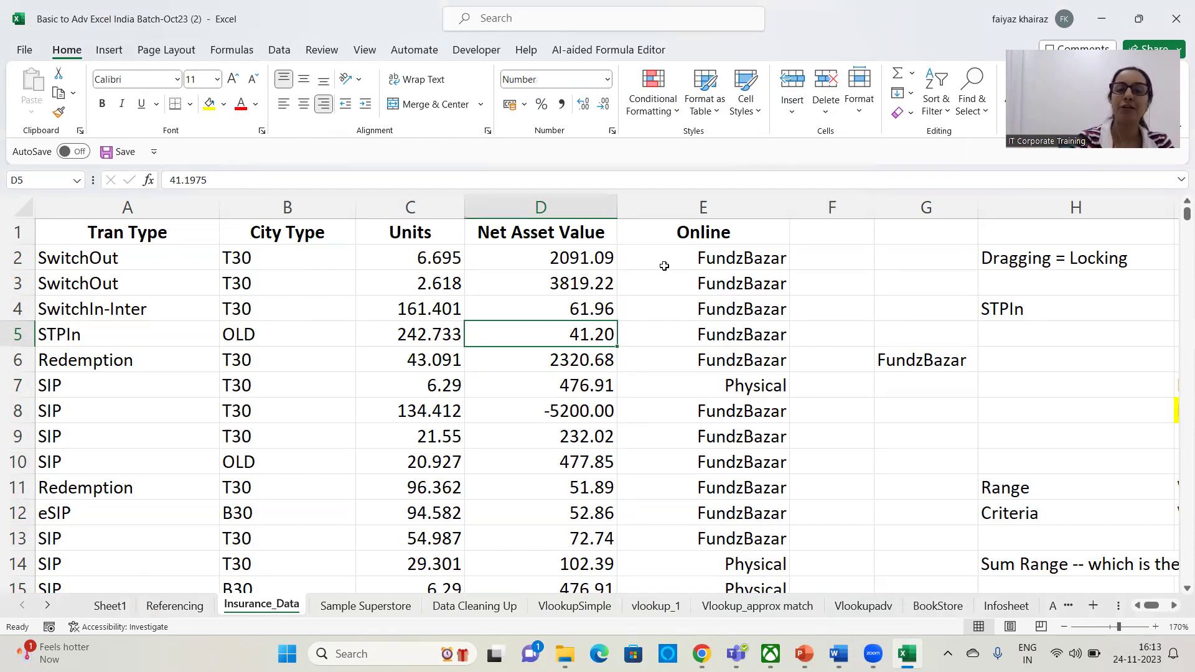
Select the data rows A2:E28615 and start a new formatting rule that uses a formula to determine which cells to format.
left_click(160, 307)
left_click_drag(84, 262, 84, 283)
left_click_drag(415, 324, 691, 413)
key("ctrl+shift+Down")
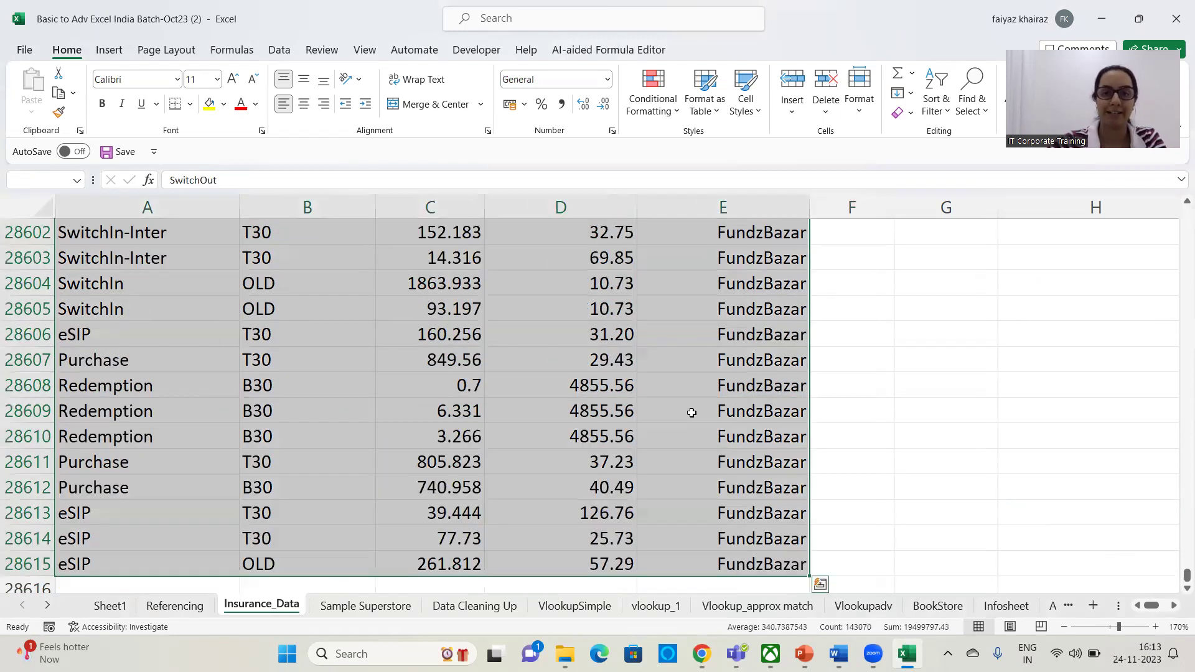
left_click(670, 106)
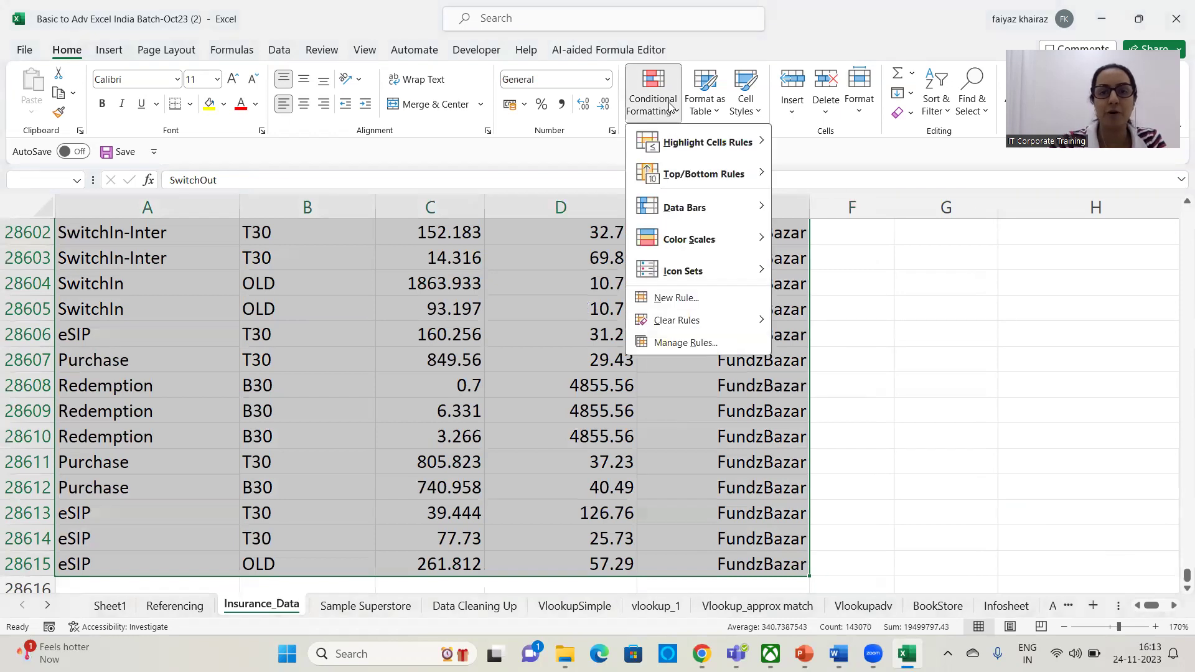
left_click(683, 299)
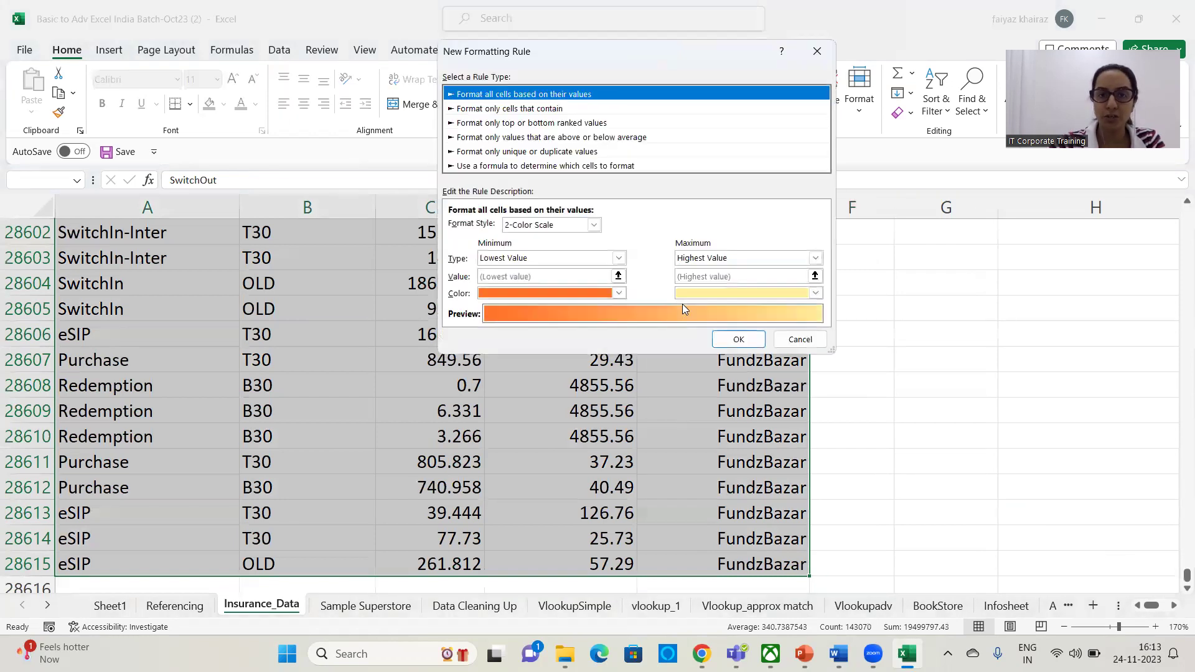
left_click(562, 167)
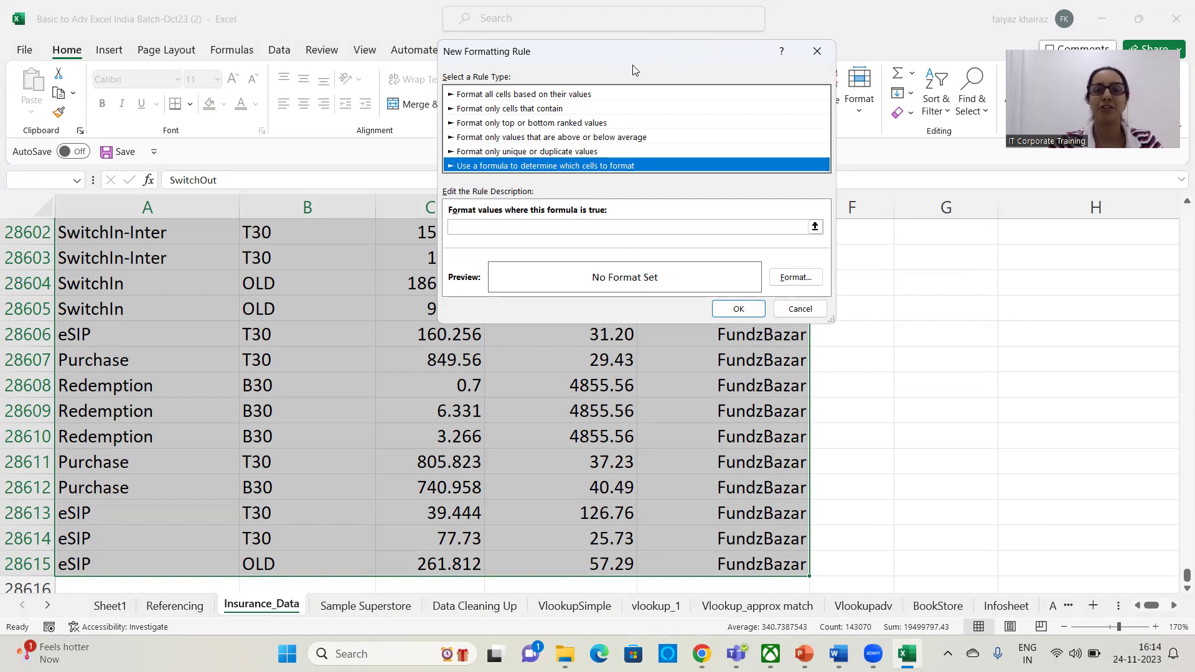
left_click_drag(632, 65, 818, 183)
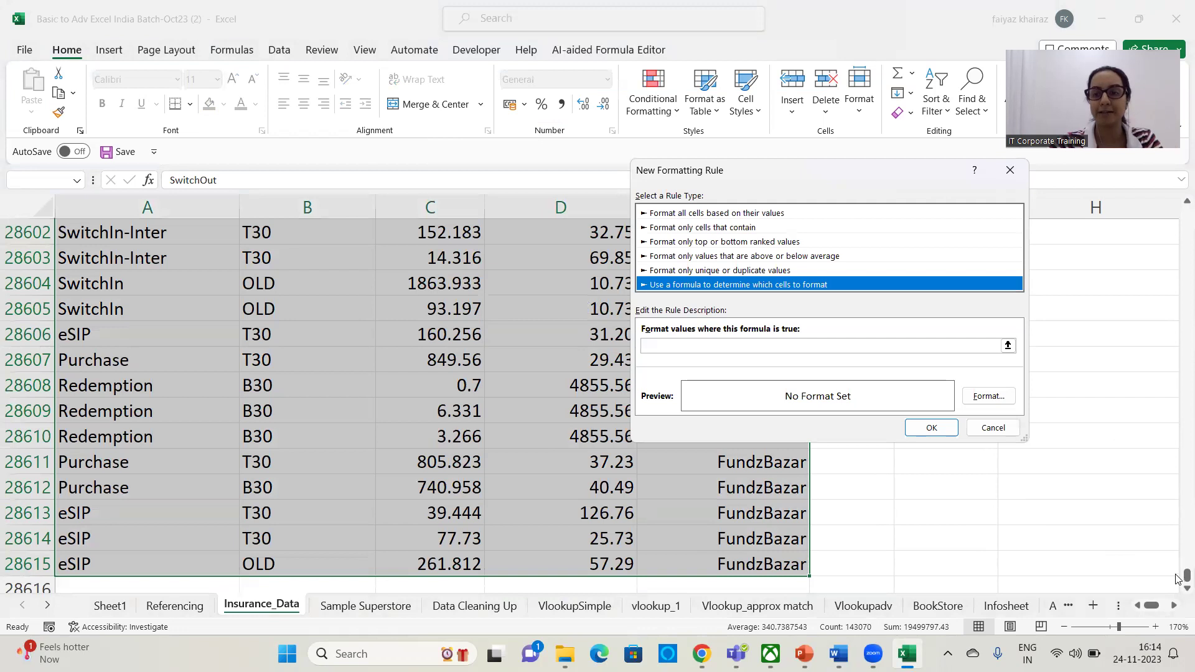
Enter the rule formula =$B2="T30", locking only the City Type column so the row reference stays relative.
left_click(693, 345)
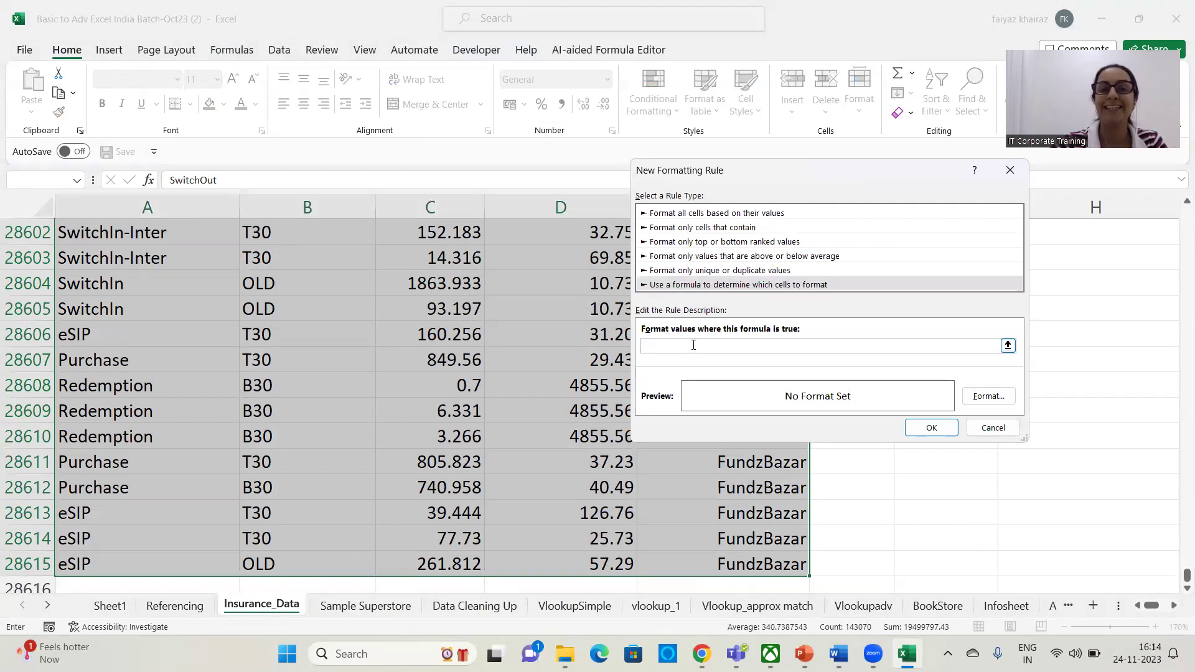
type("=")
left_click_drag(1176, 570, 1150, 243)
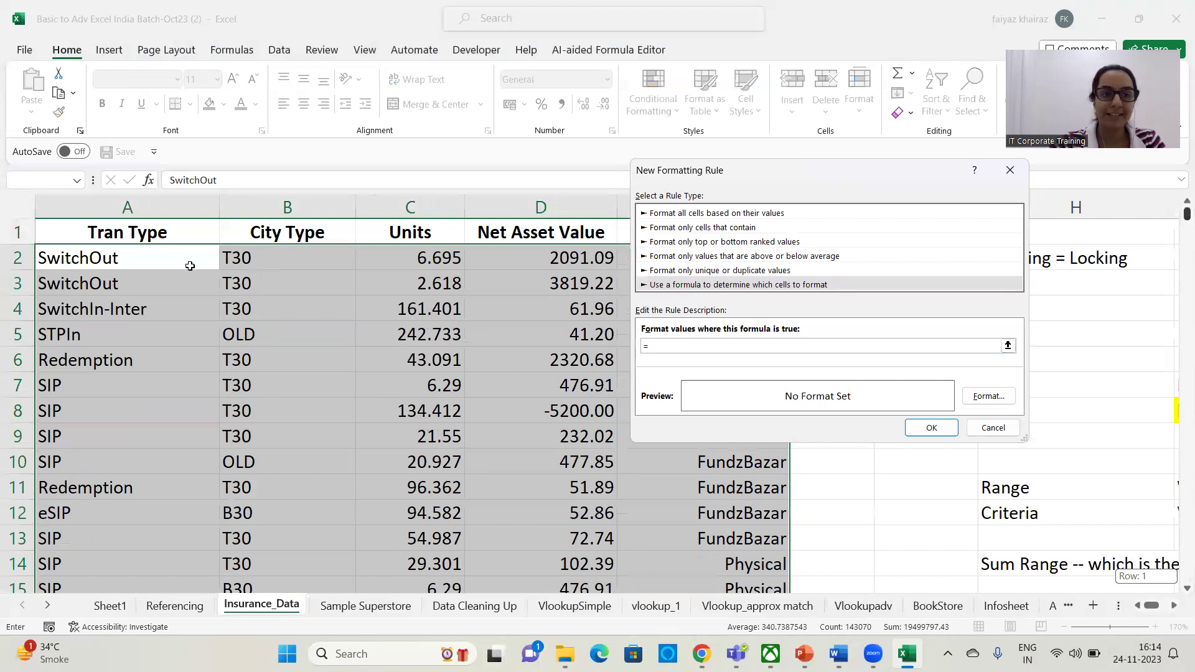
left_click(238, 258)
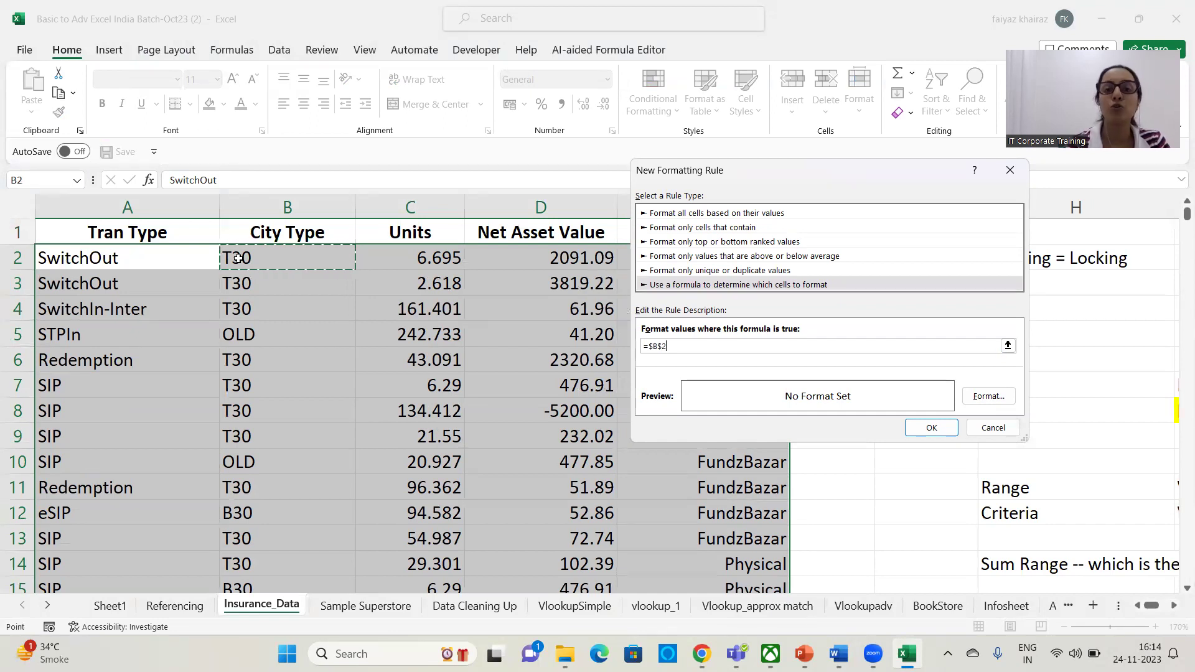
key("BackSpace")
key("BackSpace")
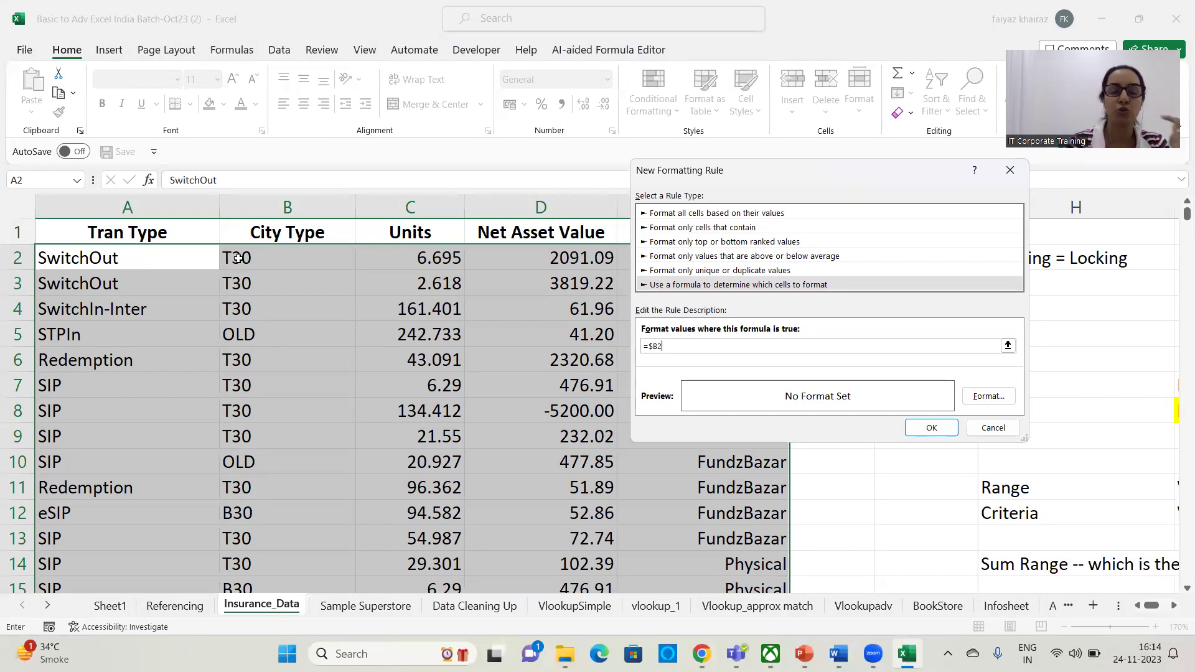
type("2=")
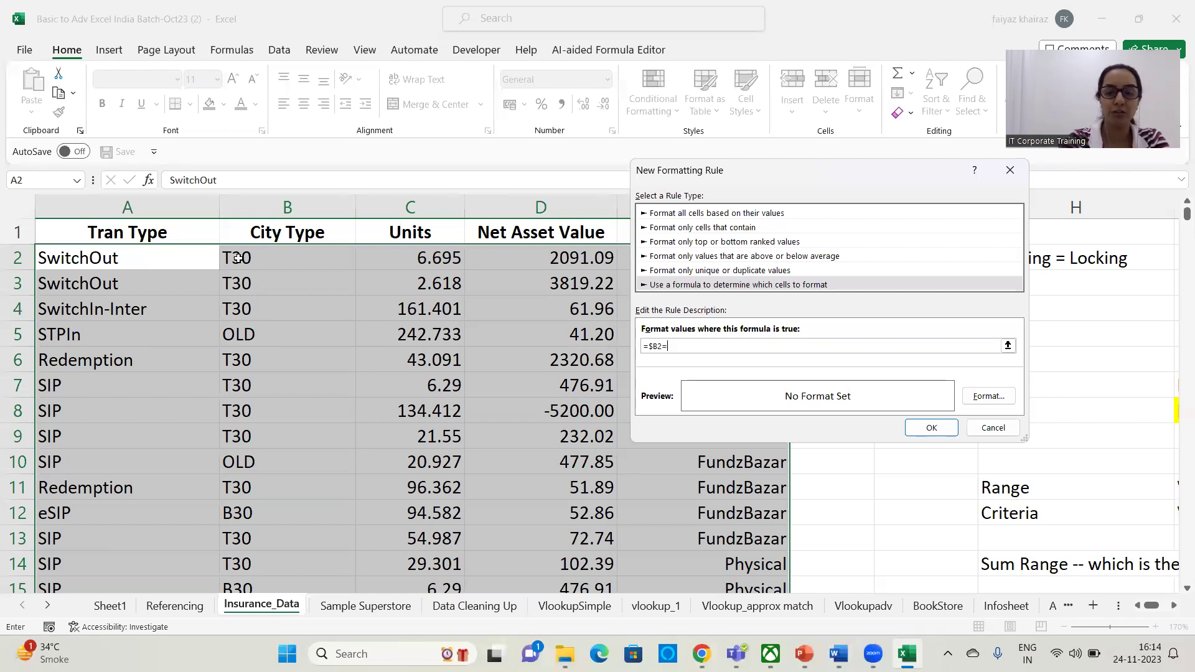
type("\"")
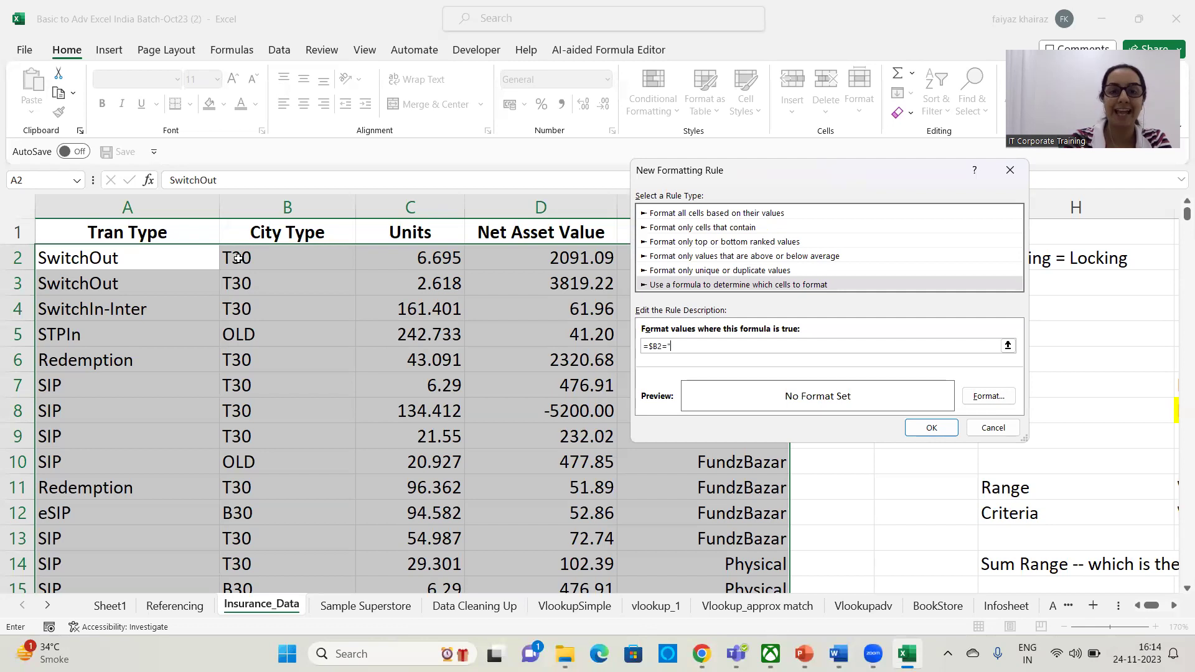
type("T30")
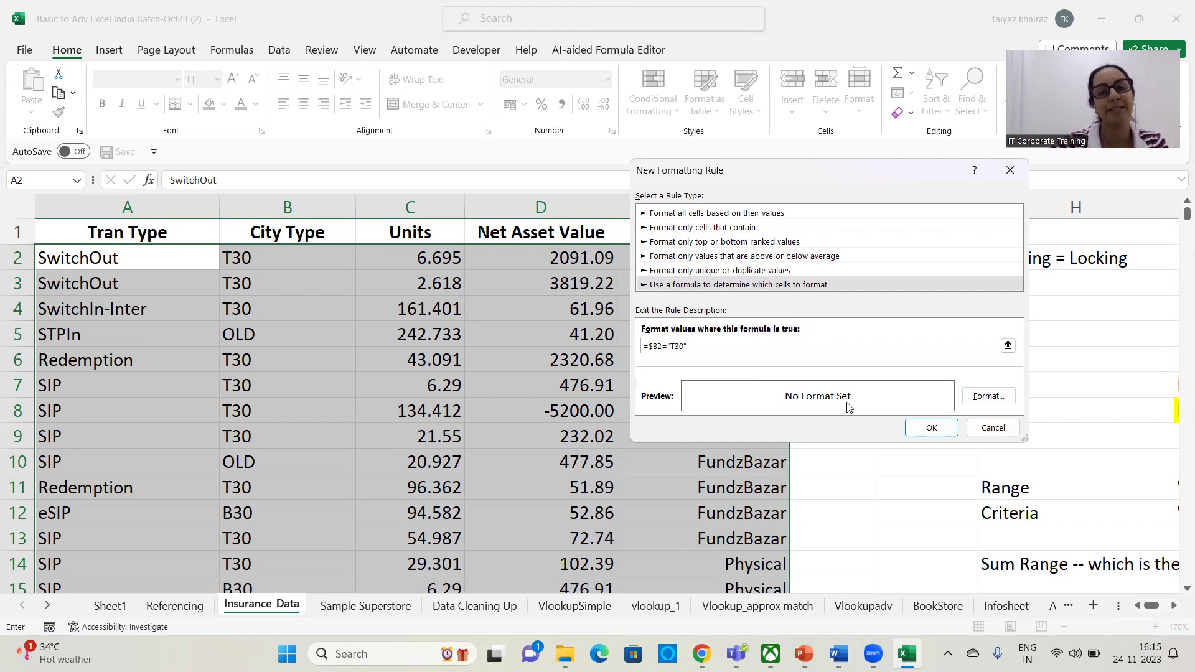
Give the T30 rule a light green fill, apply it to the selected rows and deselect the data.
left_click(989, 400)
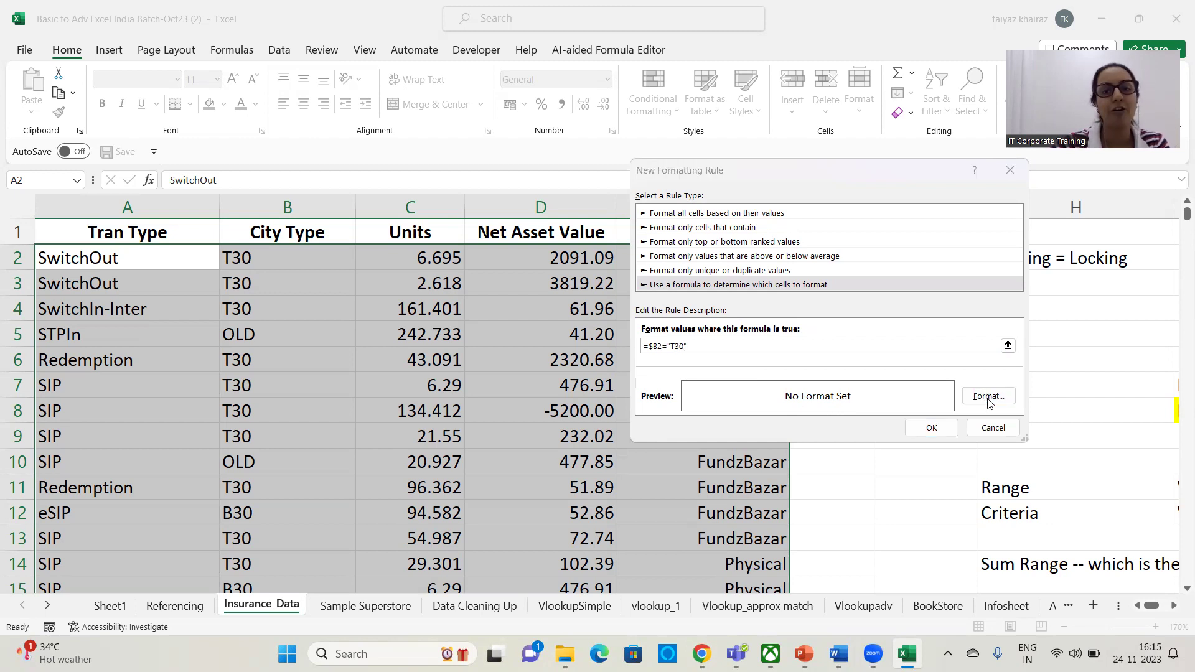
left_click(511, 187)
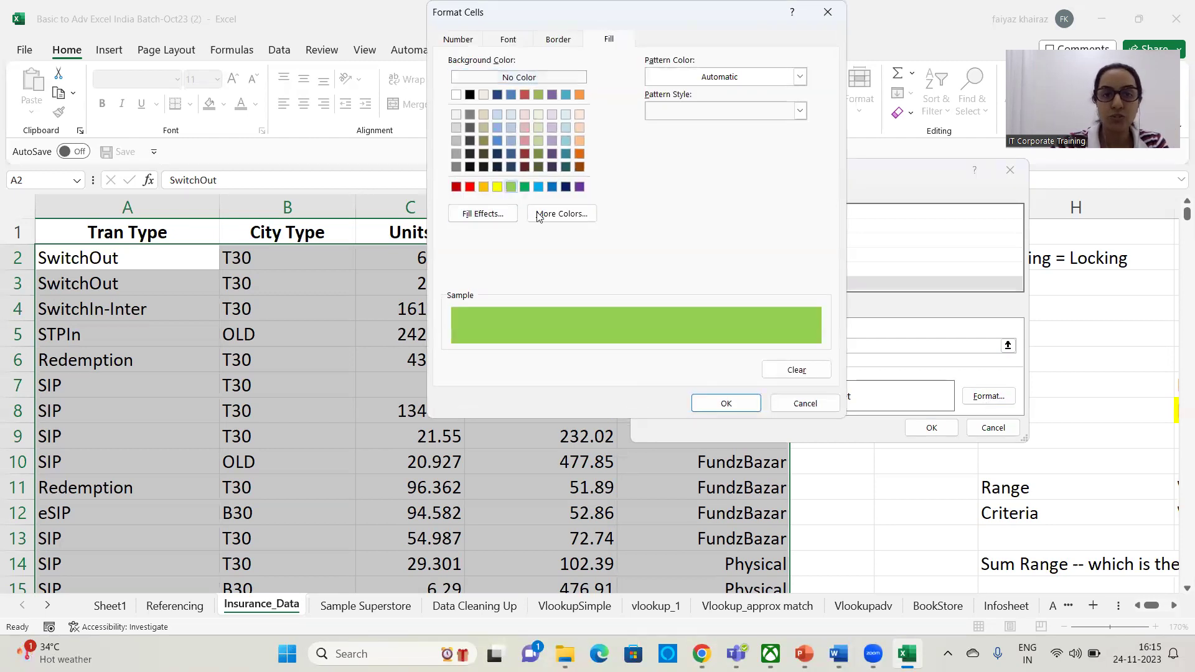
left_click(720, 403)
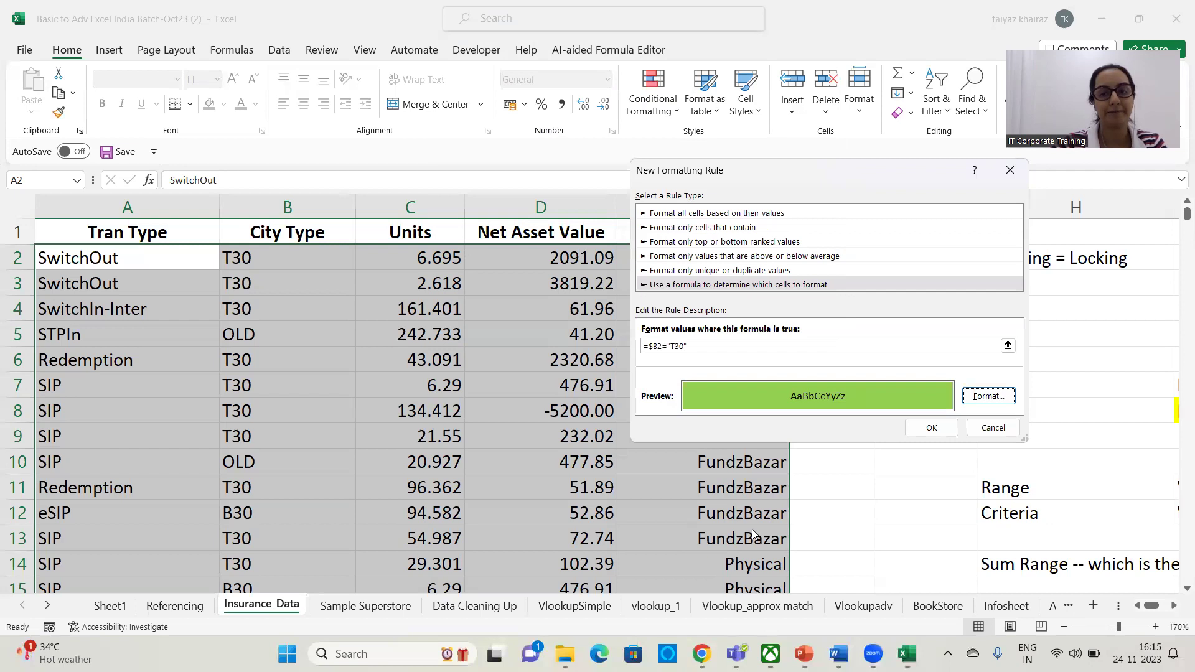
left_click(931, 436)
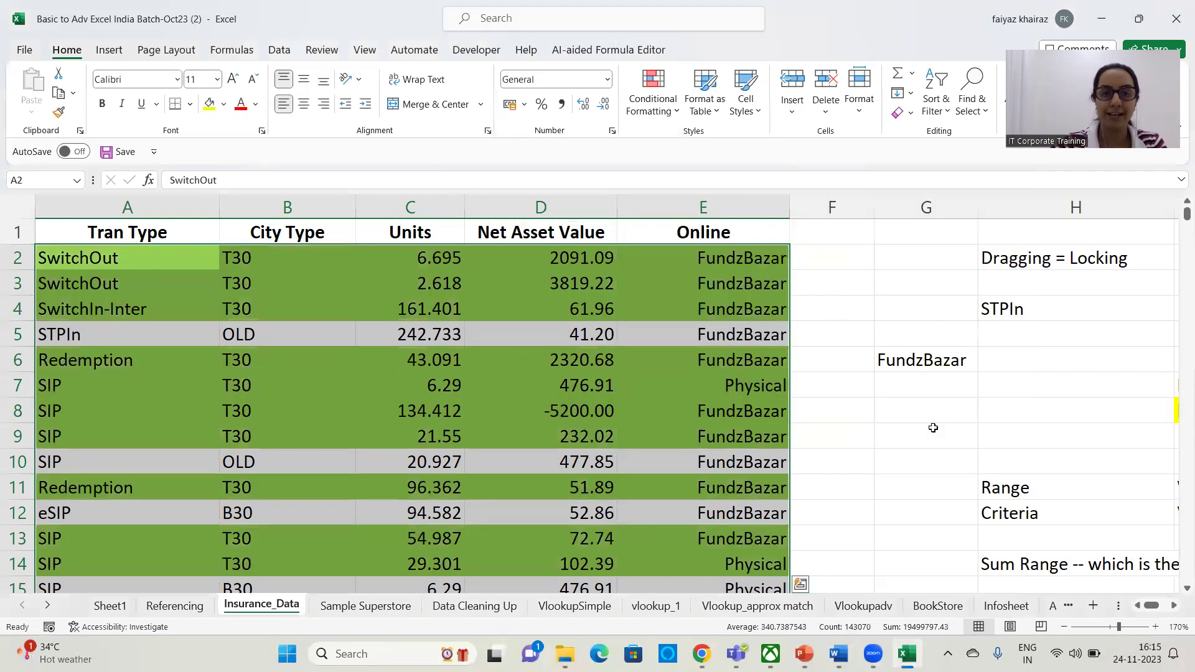
left_click(846, 416)
mouse_move(1182, 215)
left_mouse_down()
mouse_move(1179, 242)
mouse_move(1182, 212)
left_mouse_up()
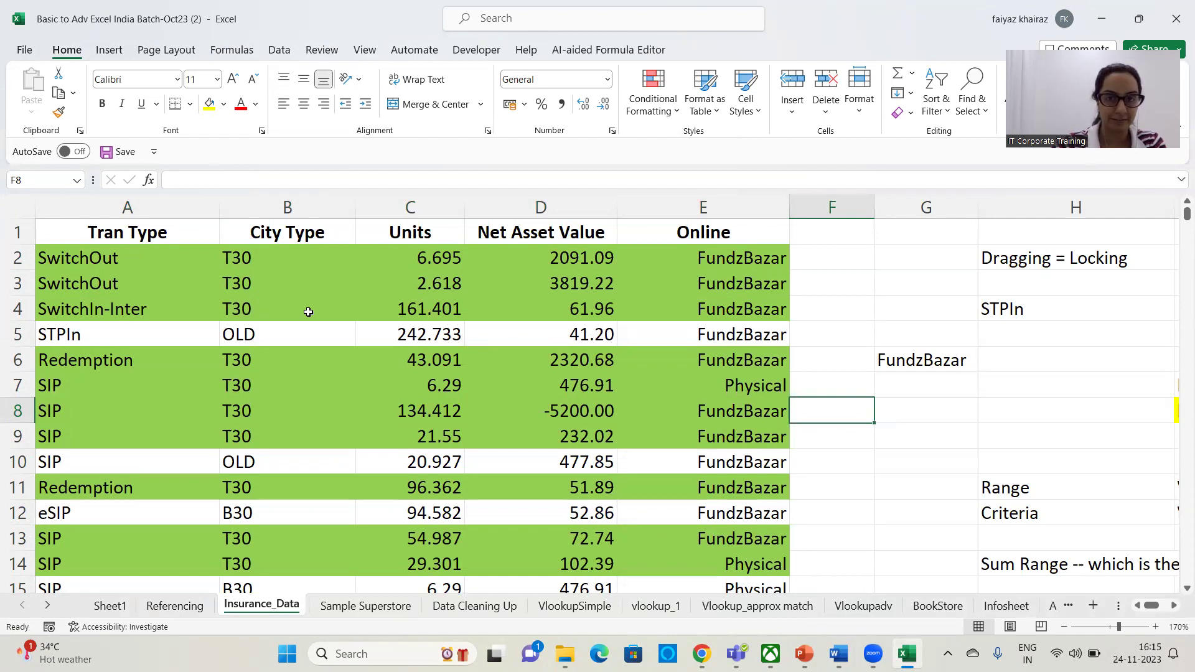
List the conditional formatting rules for this worksheet, examine the T30 rule's formula, format and range, and close the list.
left_click(652, 99)
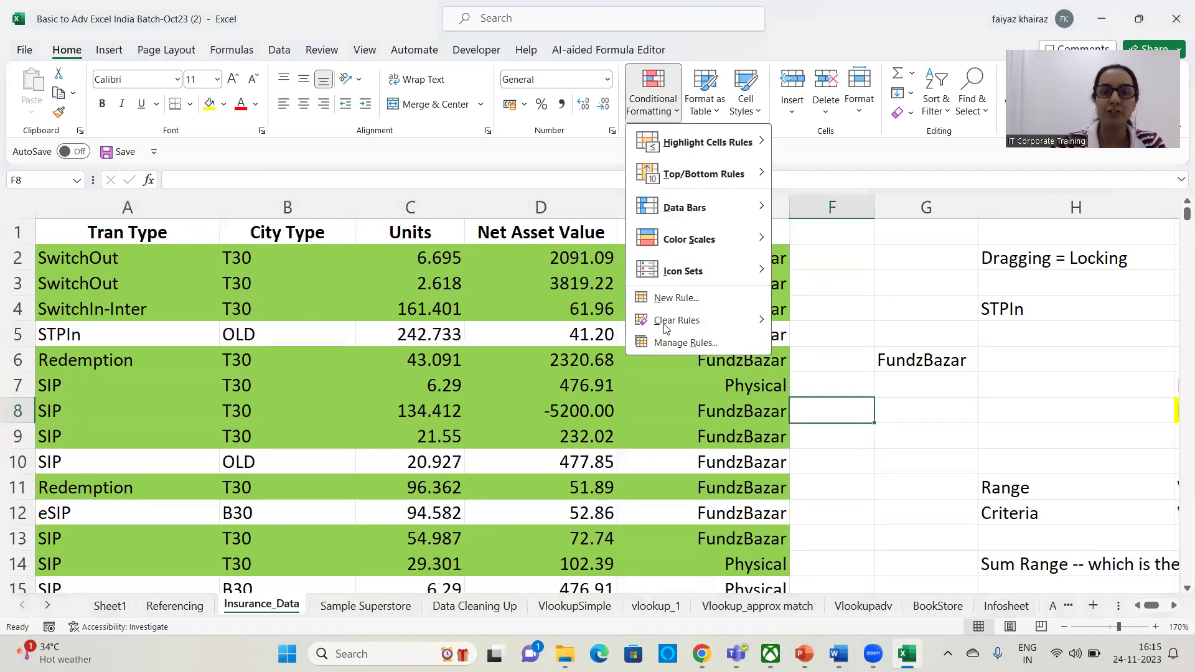
left_click(667, 343)
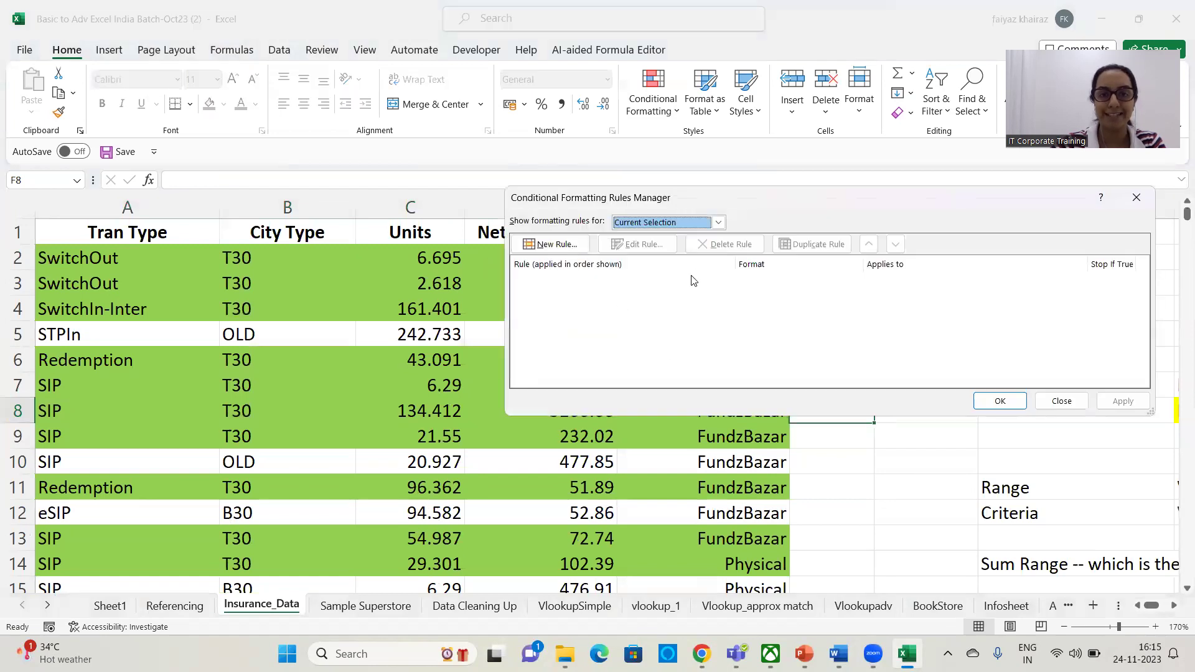
left_click(715, 223)
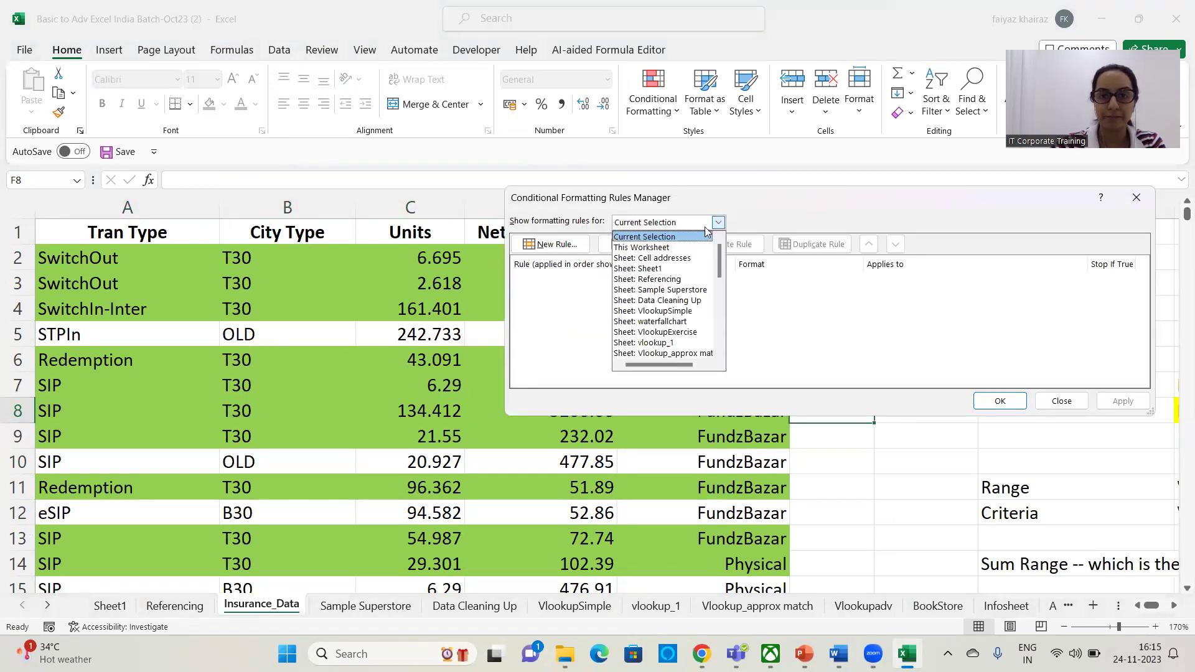
left_click(647, 247)
left_click(719, 223)
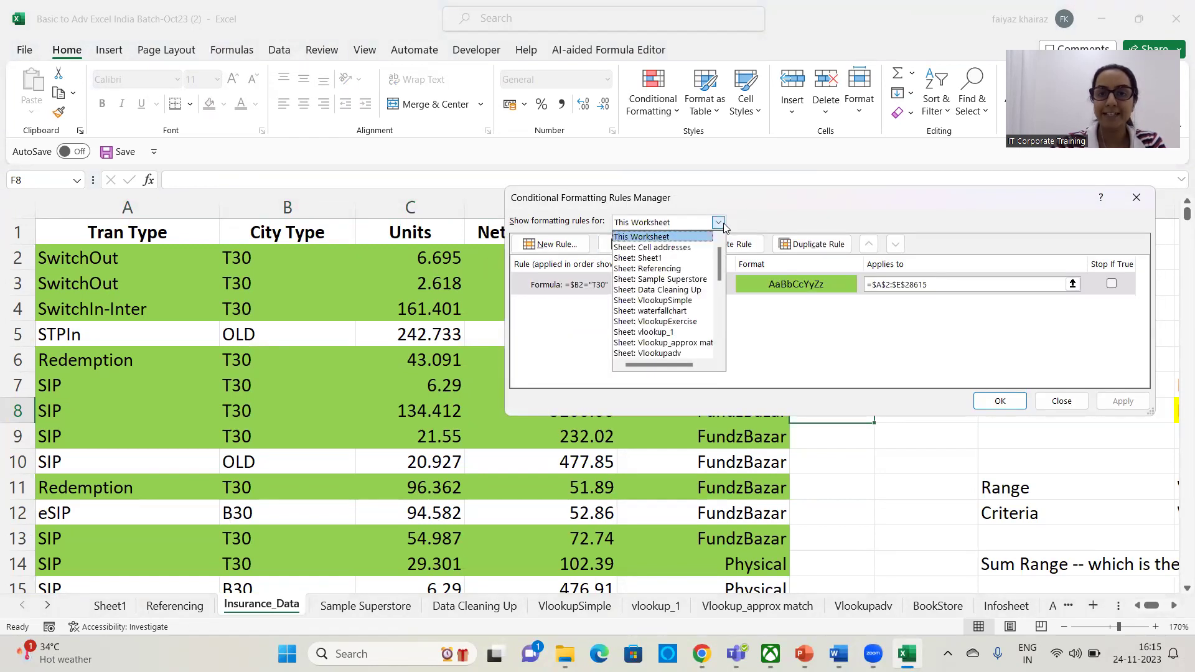
left_click(719, 238)
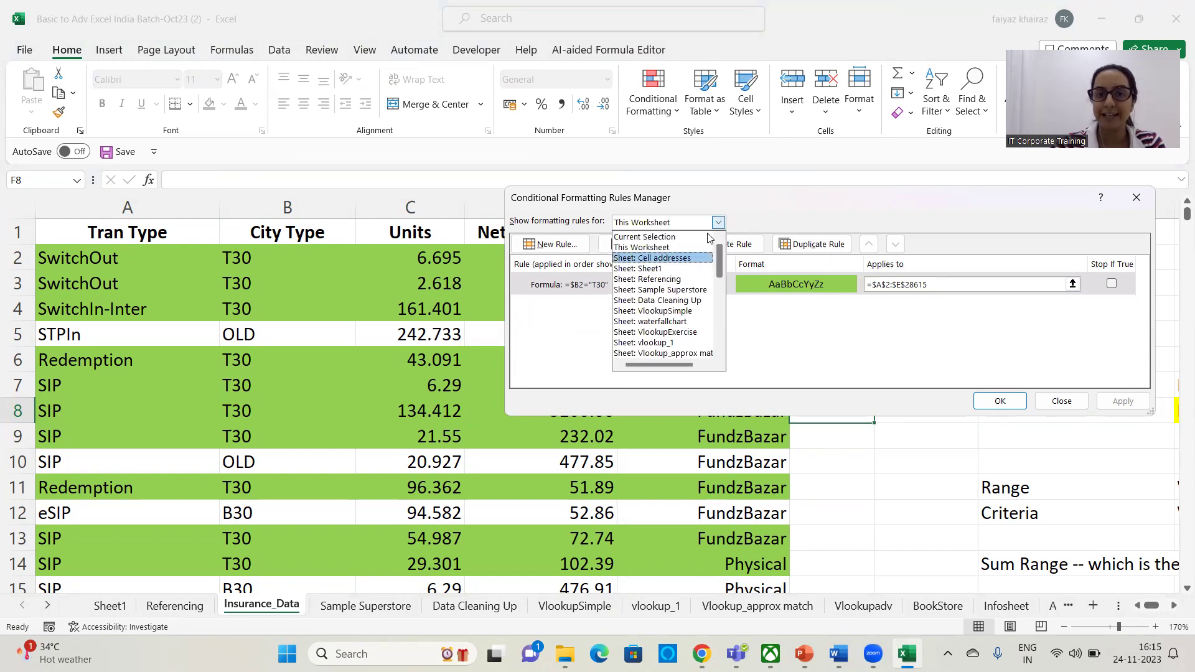
left_click(658, 248)
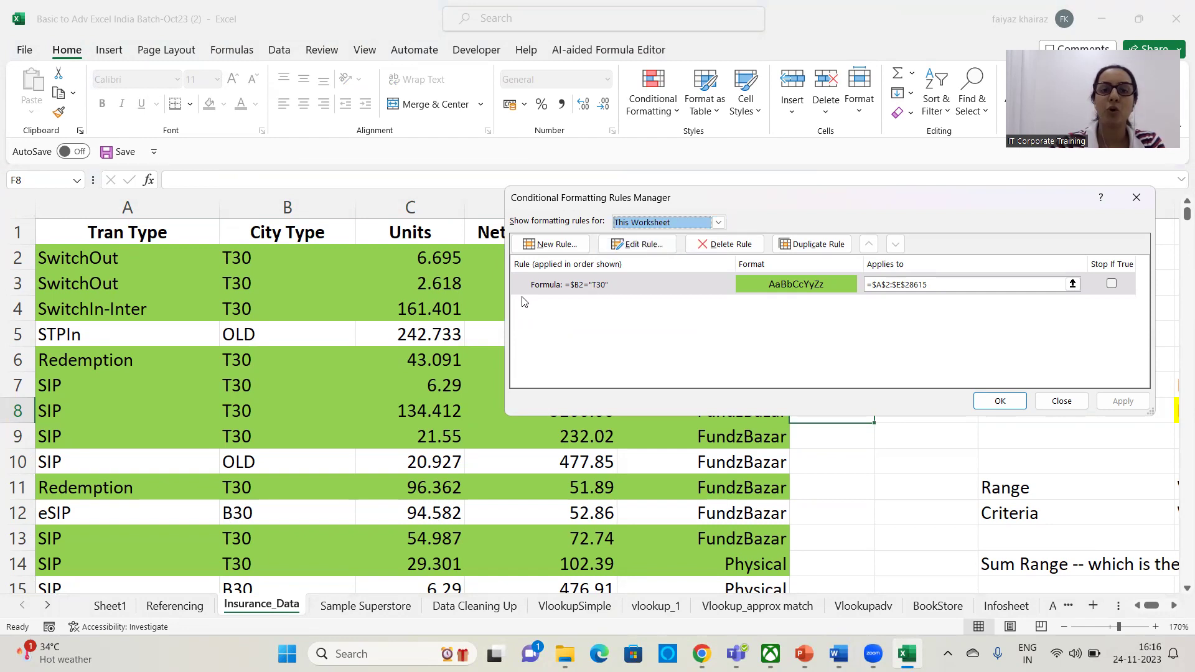
left_click_drag(729, 192, 523, 134)
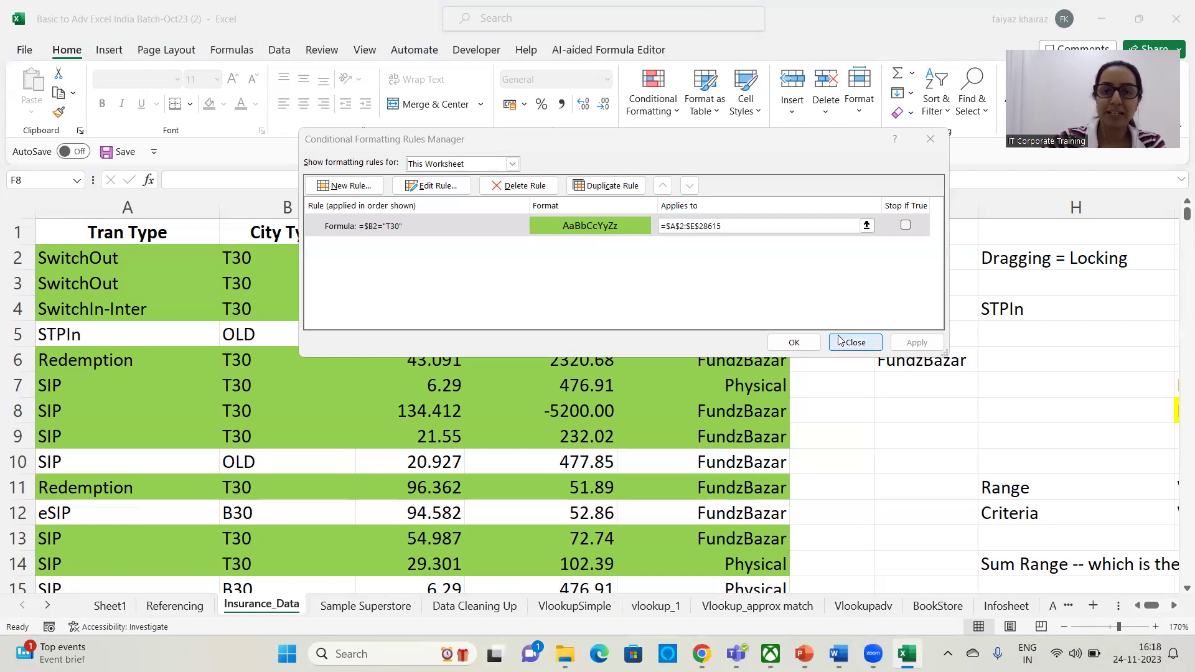
left_click(856, 343)
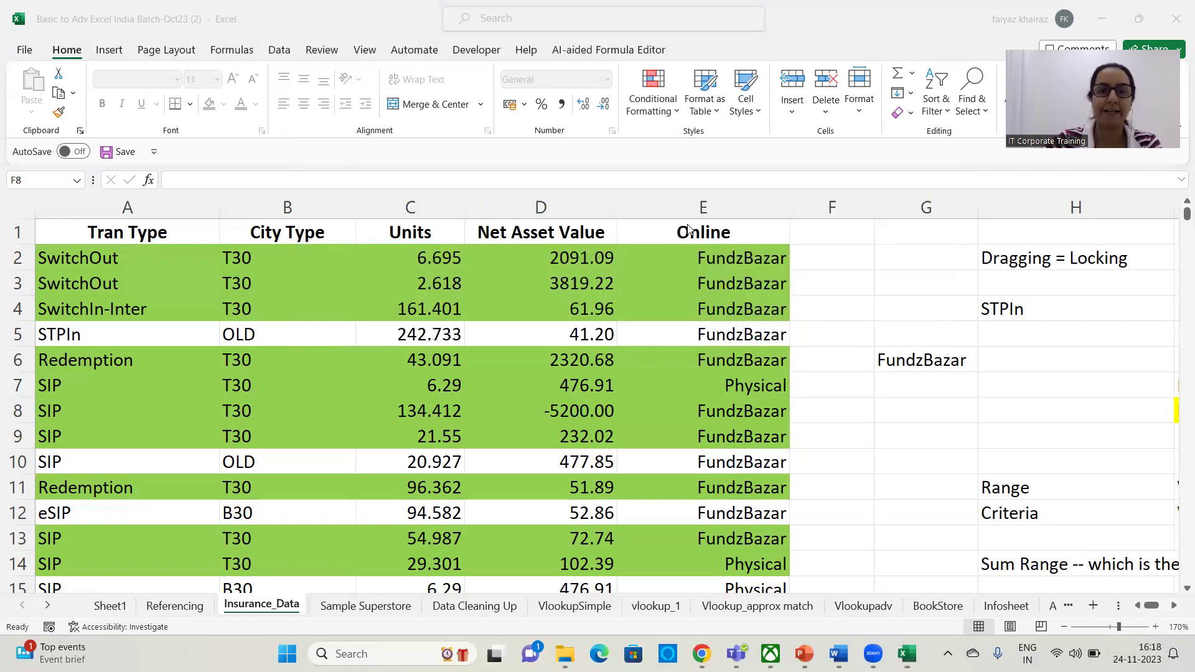
Remove the T30 row highlighting by clearing all conditional formatting rules from the sheet.
left_click(672, 116)
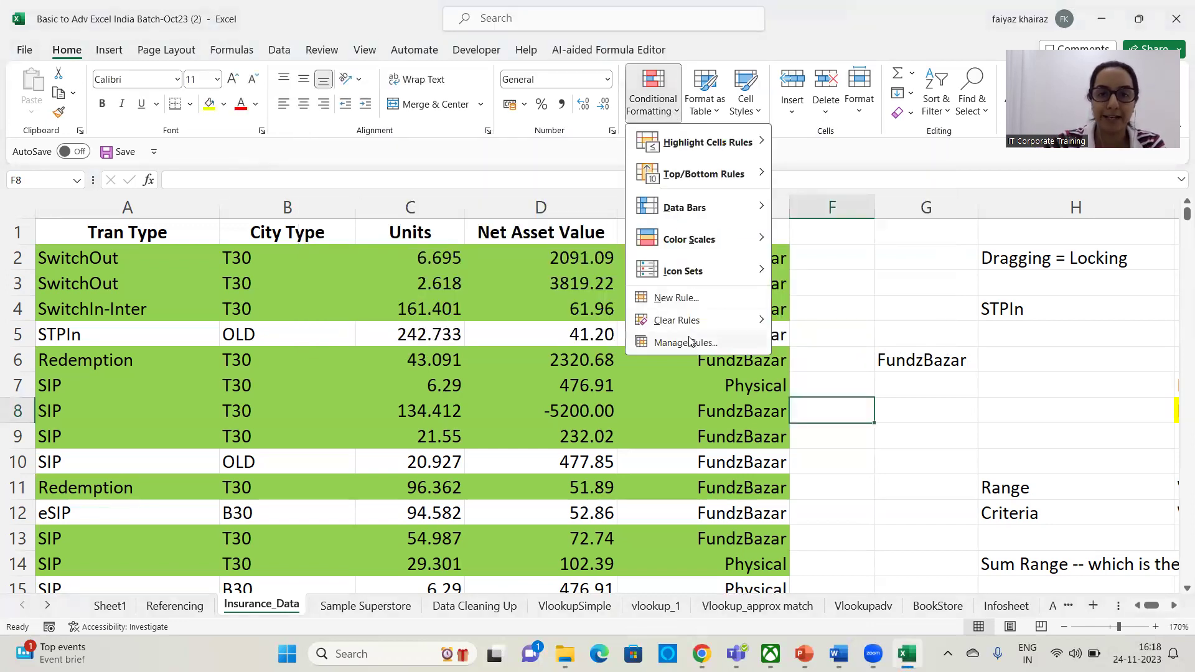
mouse_move(691, 323)
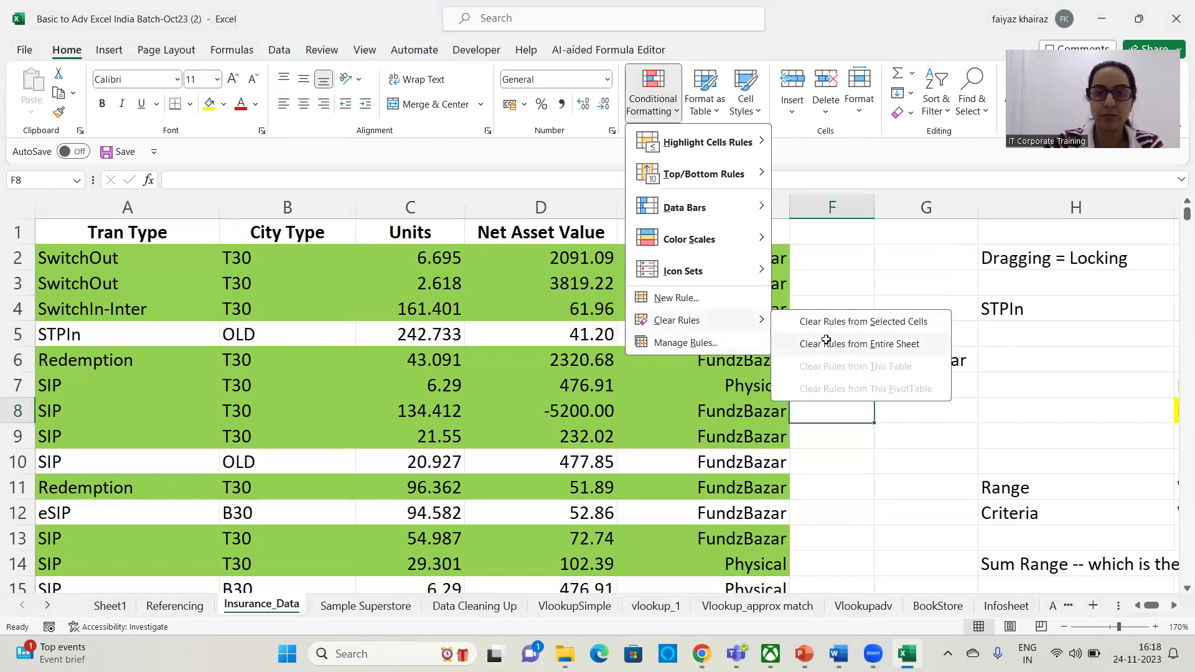
left_click(831, 343)
left_click(643, 338)
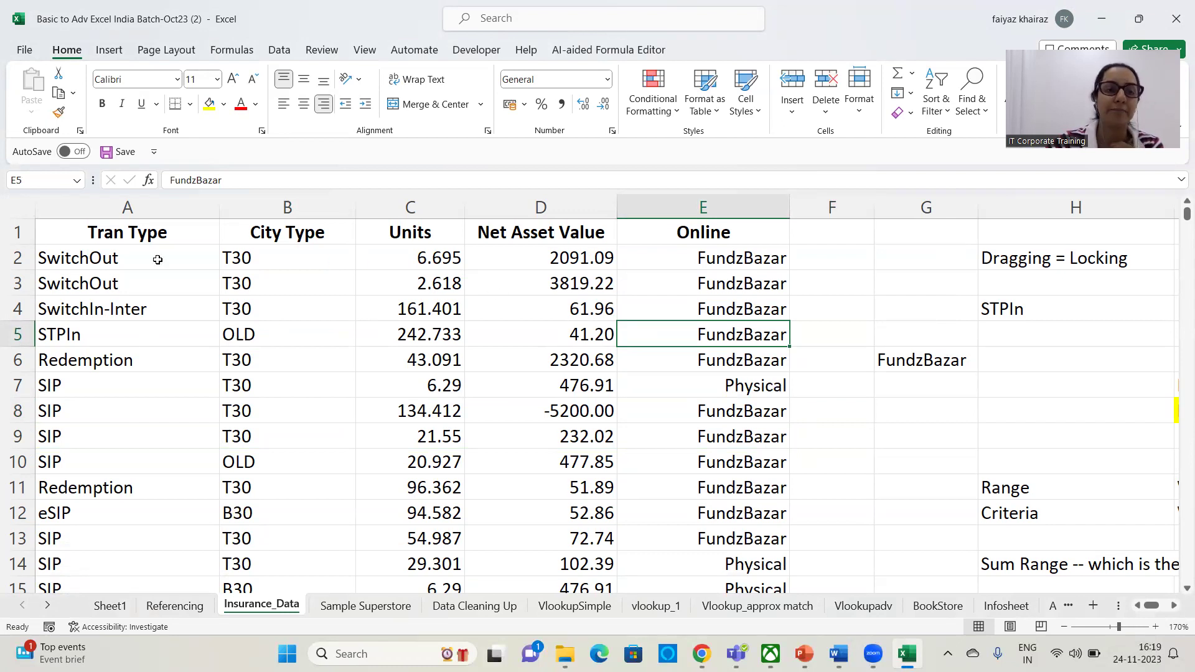
Select all data rows A2:E28615 and start a new conditional formatting rule that uses a formula.
left_click_drag(131, 259, 720, 415)
key("ctrl+shift+Down")
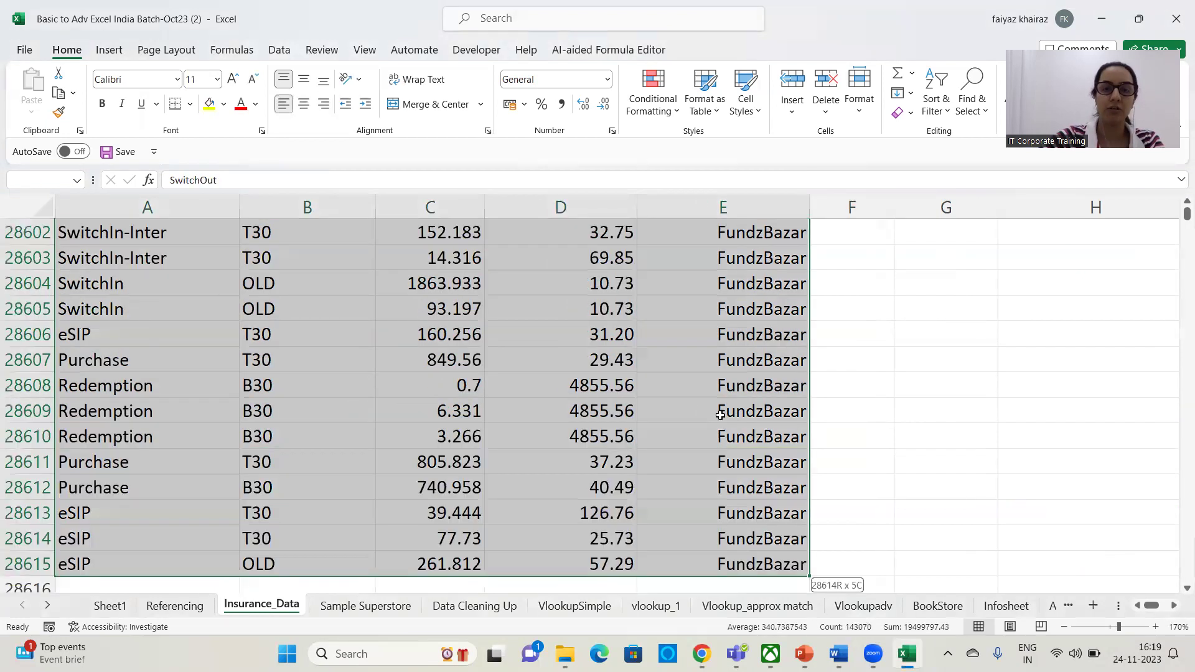
left_click(678, 111)
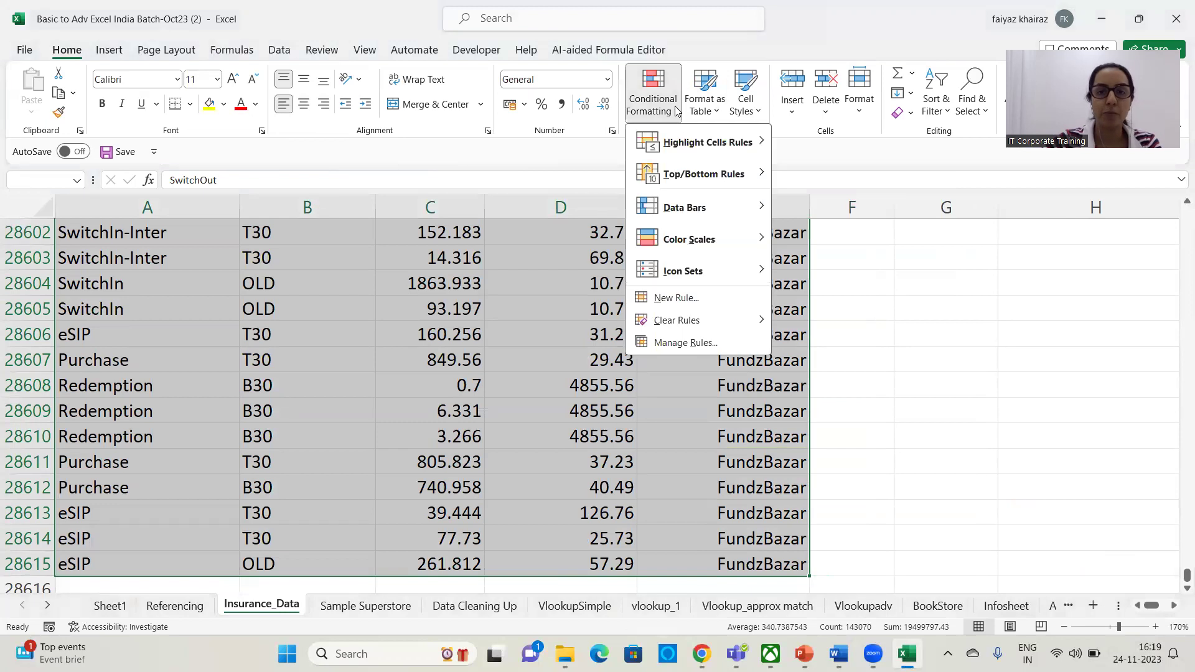
left_click(698, 303)
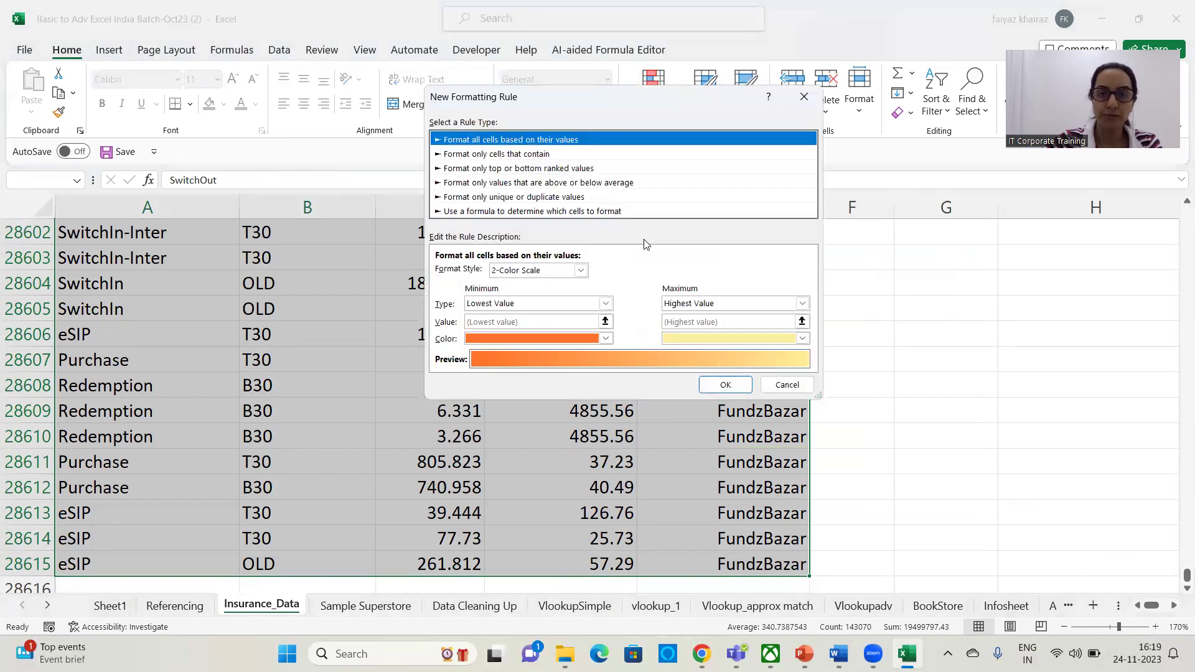
left_click(539, 212)
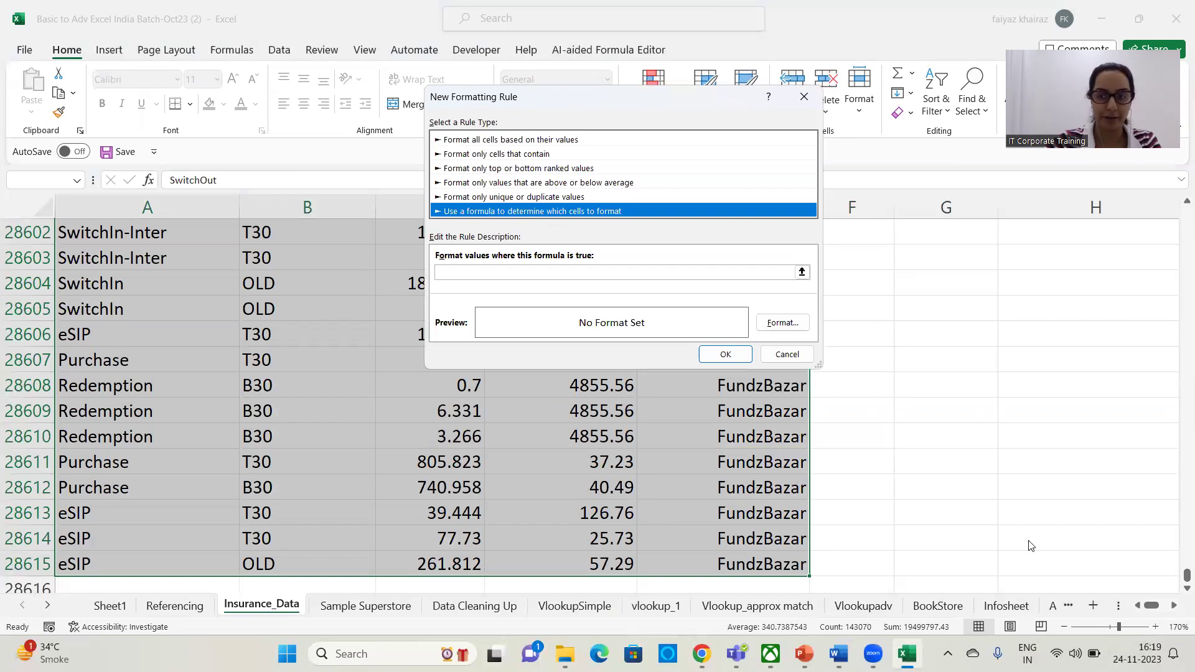
left_click(459, 273)
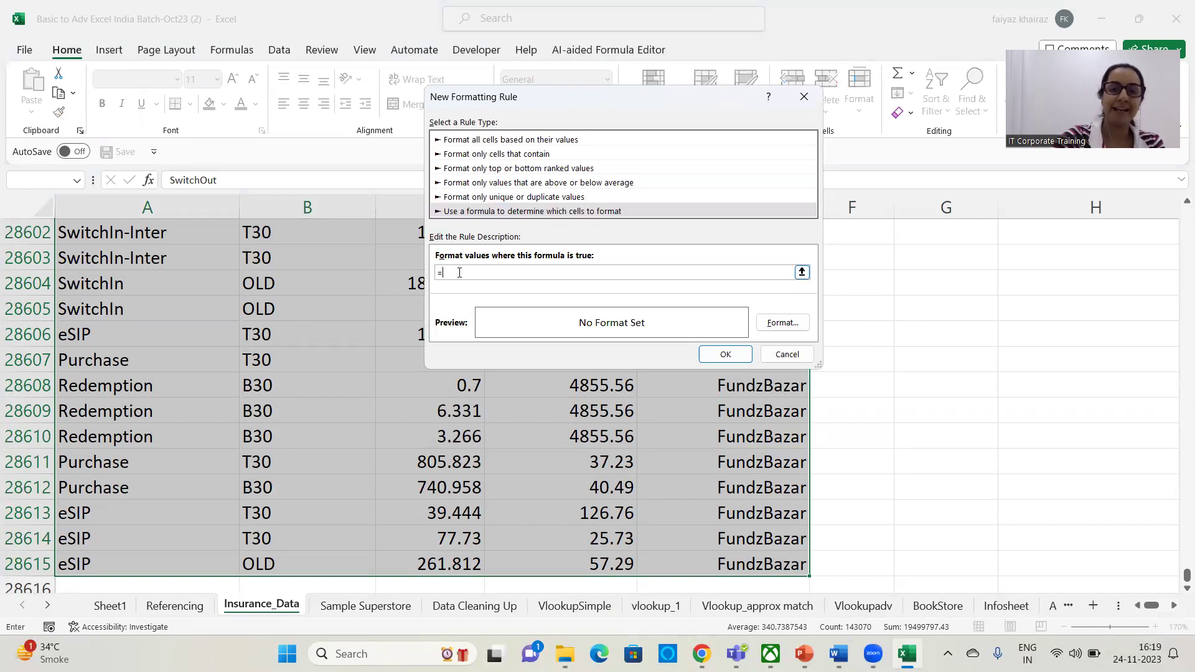
Enter the rule formula =$C2<0, locking only the Units column so the row reference stays relative.
left_click_drag(1180, 577, 1183, 211)
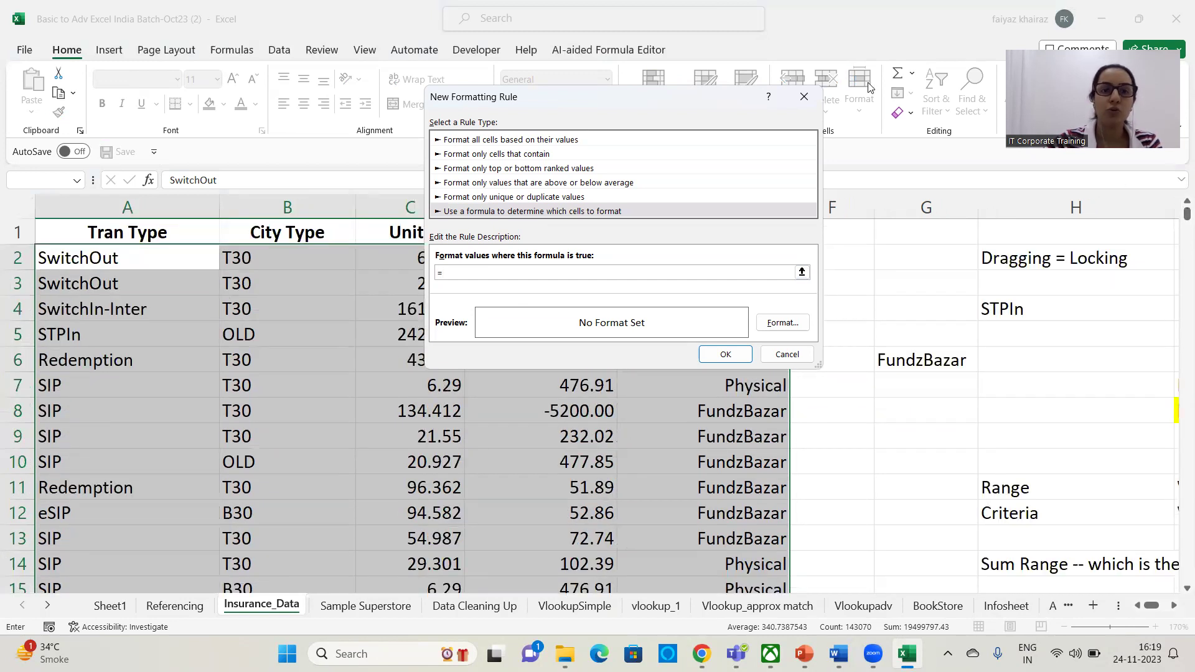
left_click_drag(696, 110, 804, 123)
left_click(406, 257)
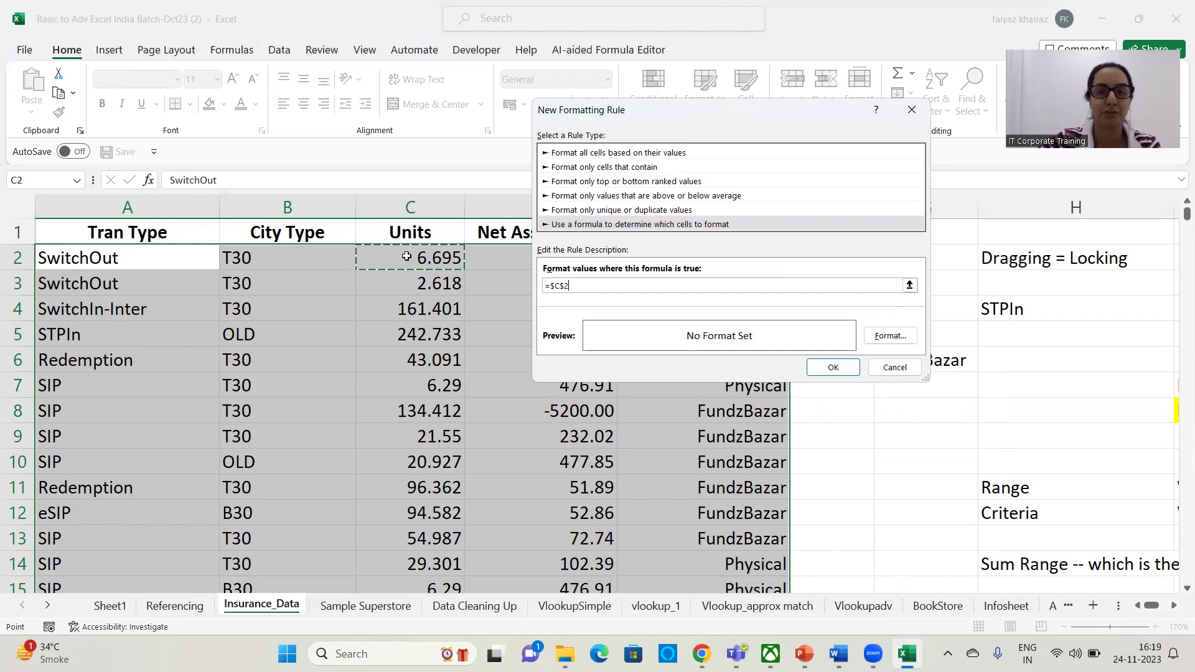
key("BackSpace")
key("BackSpace")
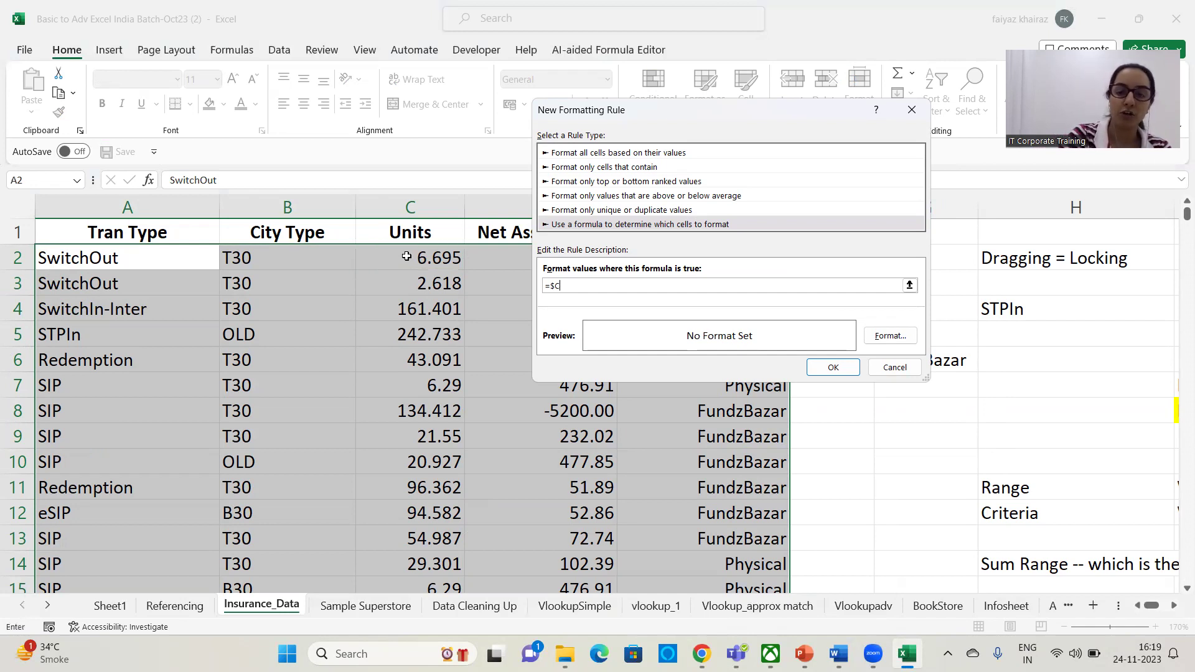
type("2")
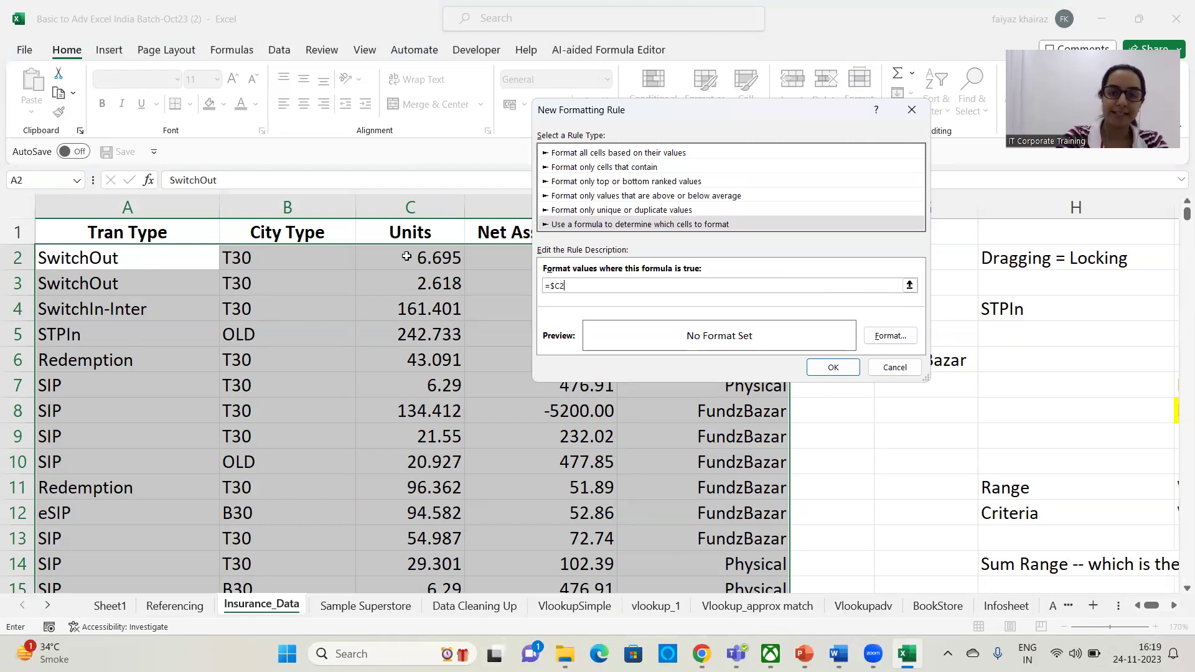
type("<0")
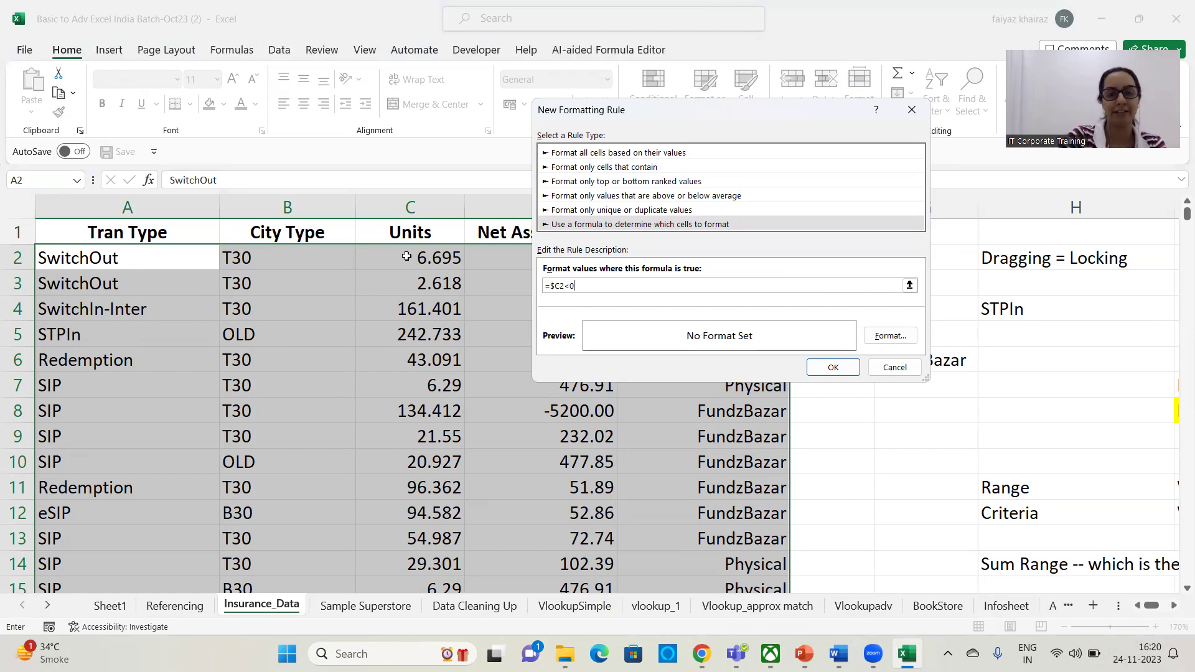
Give the negative-units rule a red fill with white font and apply it to the selected rows.
left_click(890, 337)
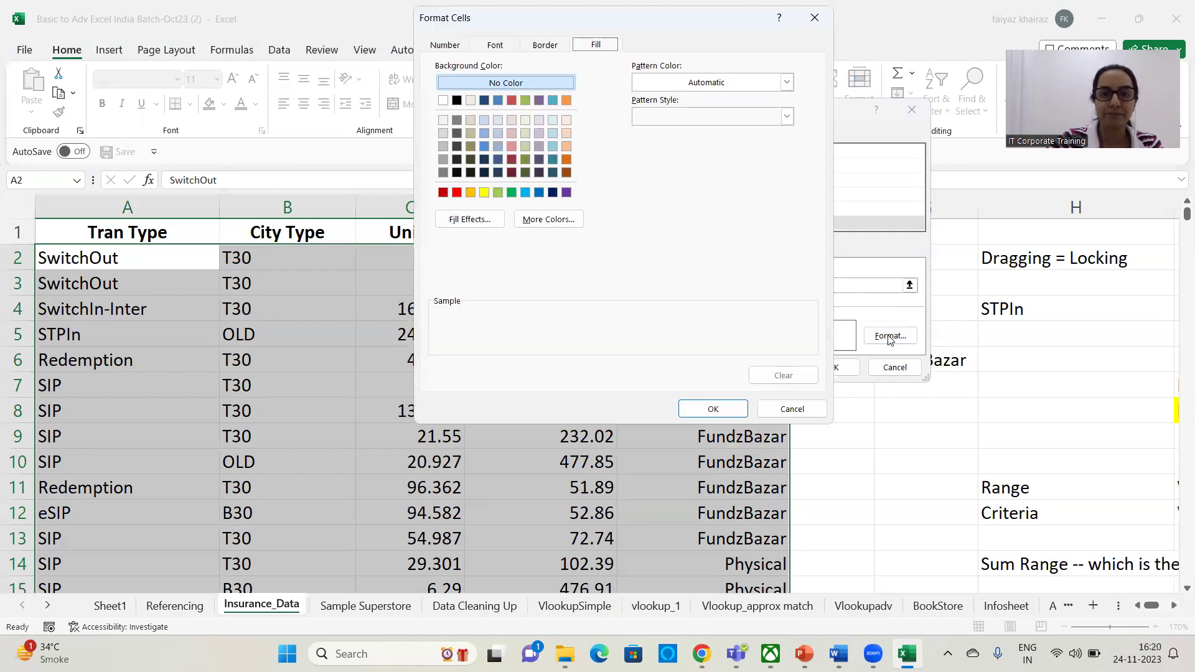
left_click(457, 193)
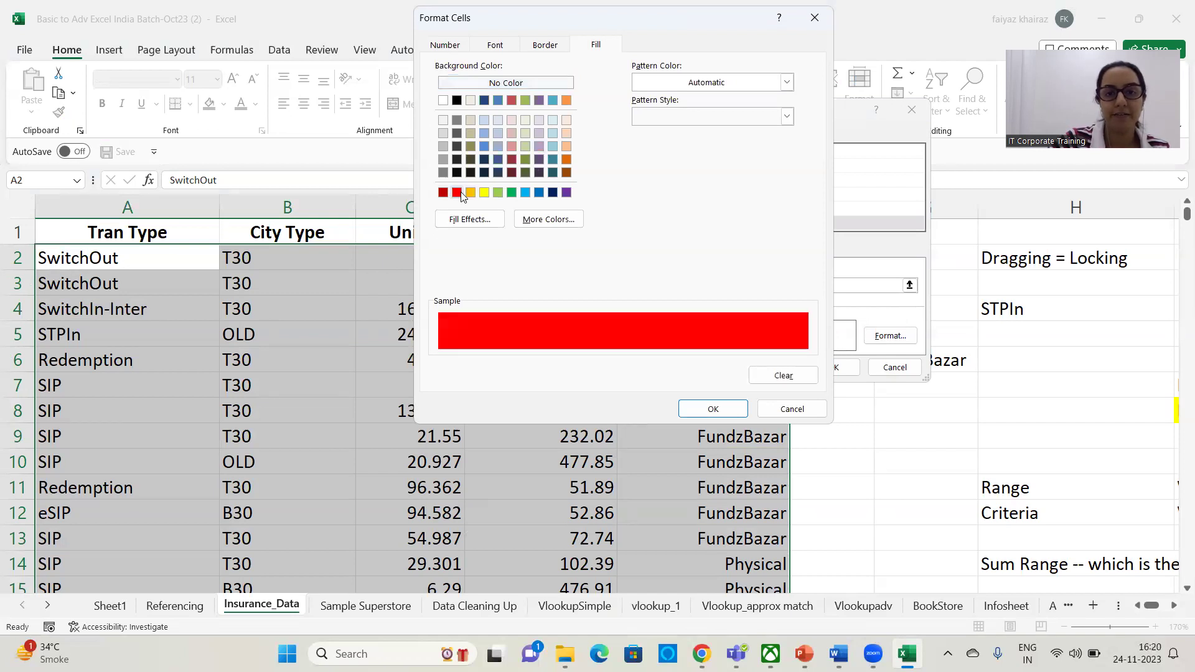
left_click(502, 50)
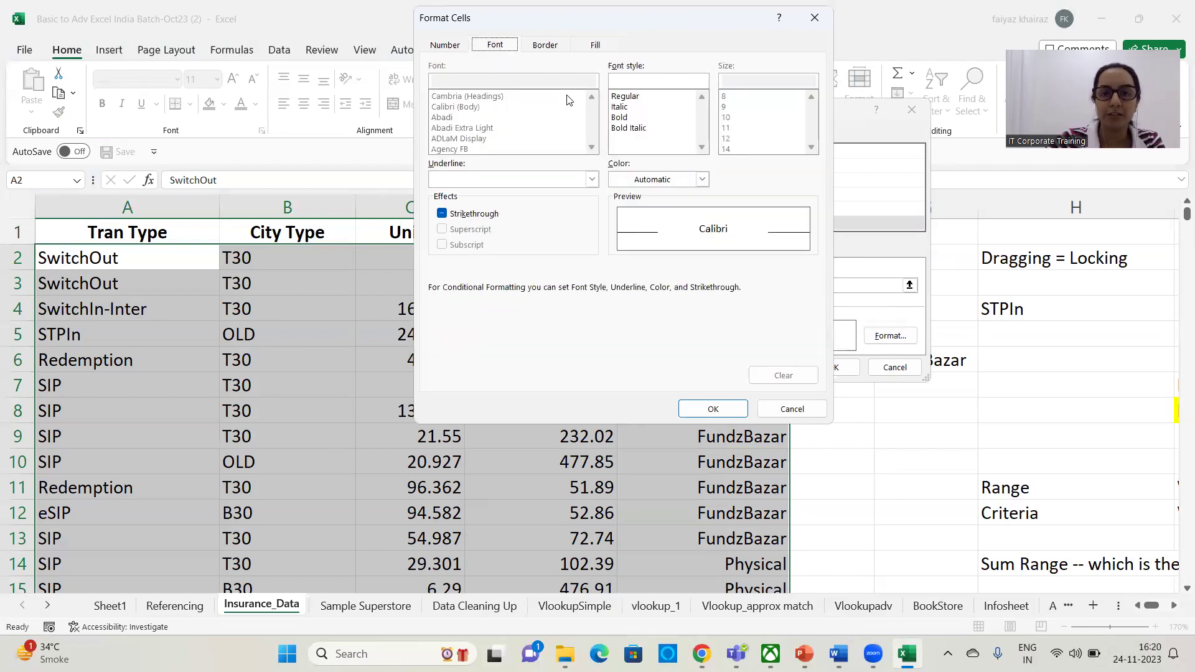
left_click(702, 180)
left_click(617, 242)
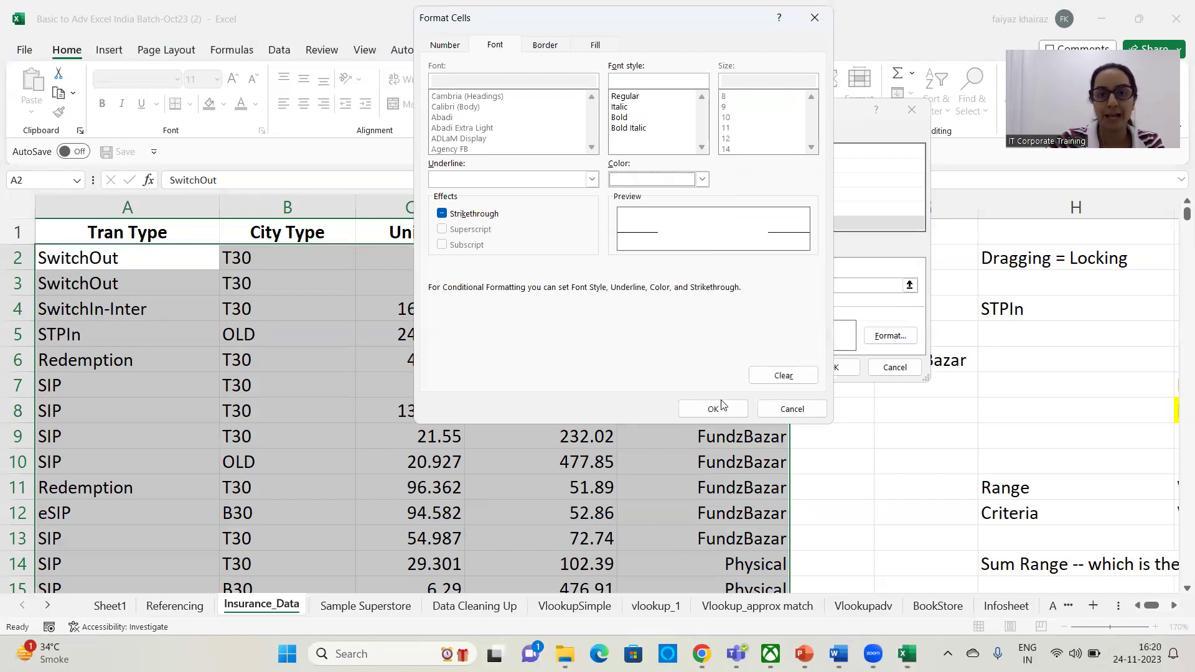
left_click(700, 409)
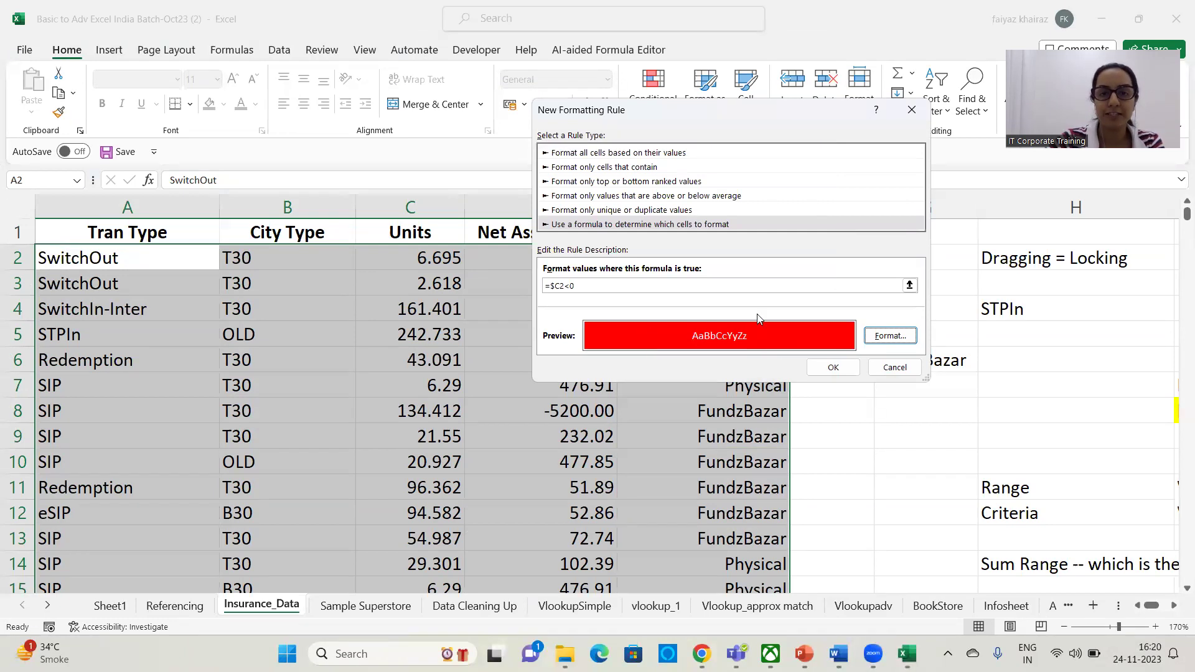
left_click(831, 369)
Look through the data for the rows highlighted by the negative-units rule and deselect the range.
scroll(535, 364, "down", 6)
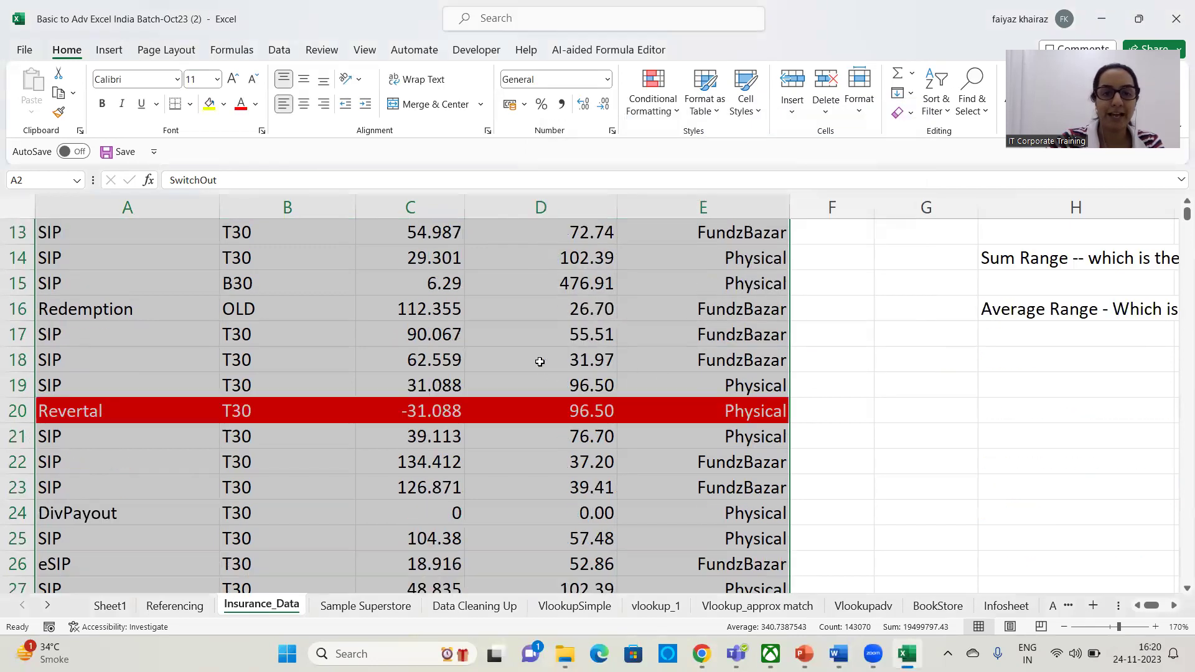
scroll(525, 363, "down", 3)
scroll(525, 363, "up", 4)
scroll(524, 365, "down", 7)
scroll(522, 366, "down", 6)
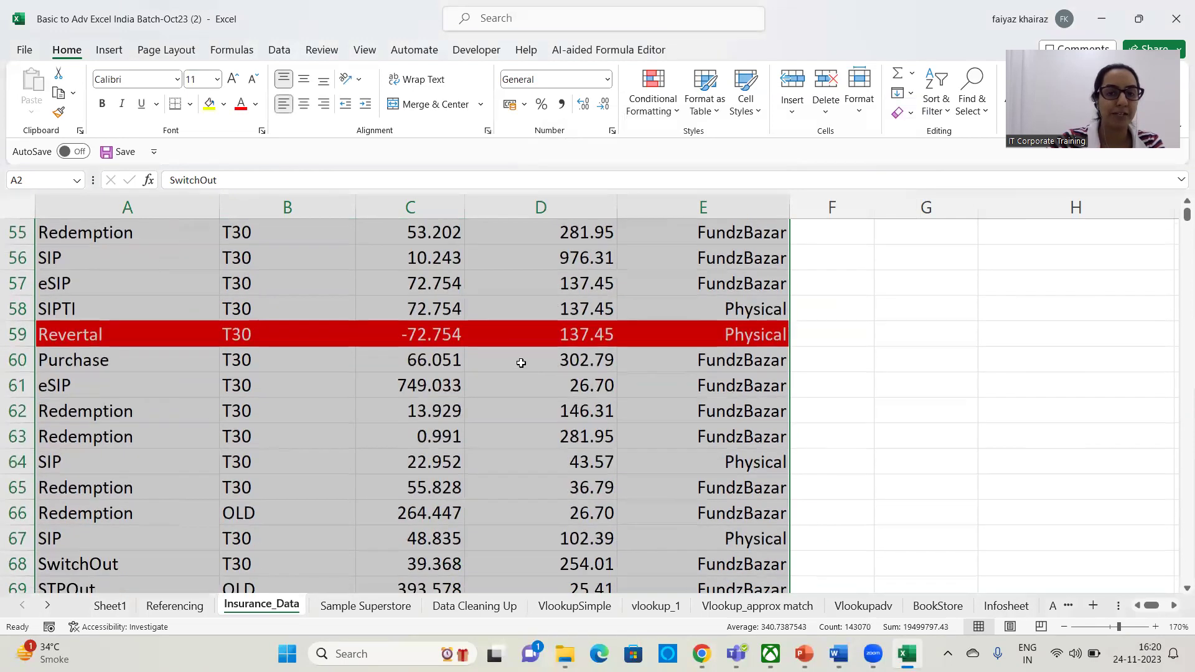
scroll(520, 361, "up", 13)
scroll(517, 356, "up", 5)
scroll(516, 361, "down", 4)
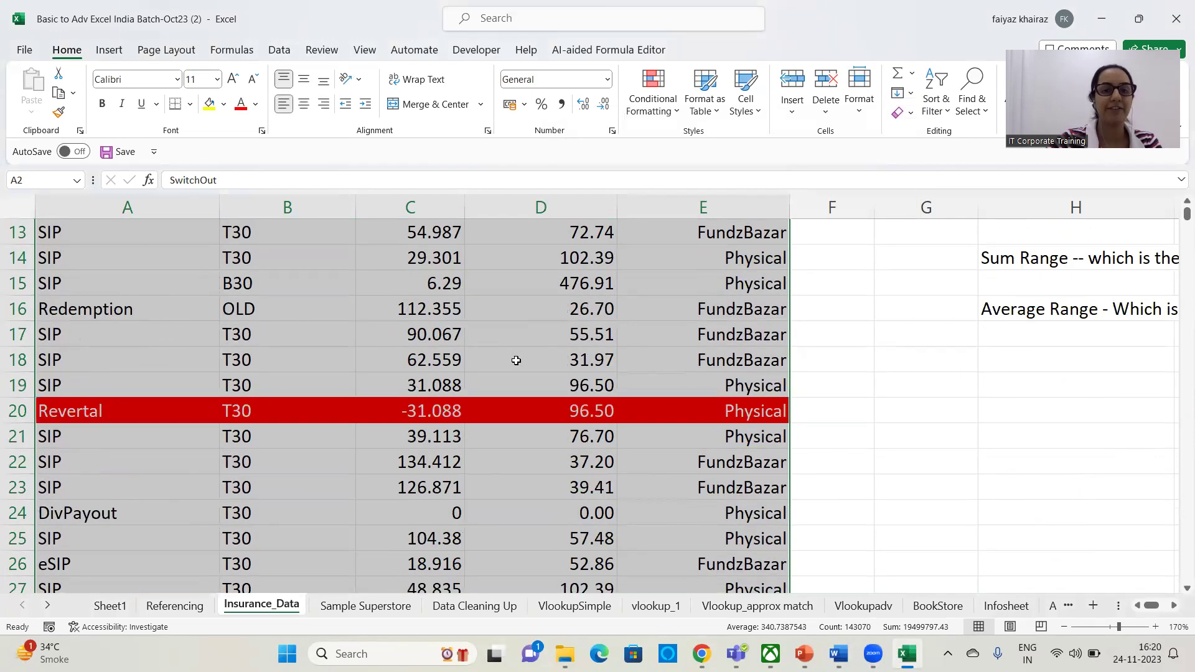
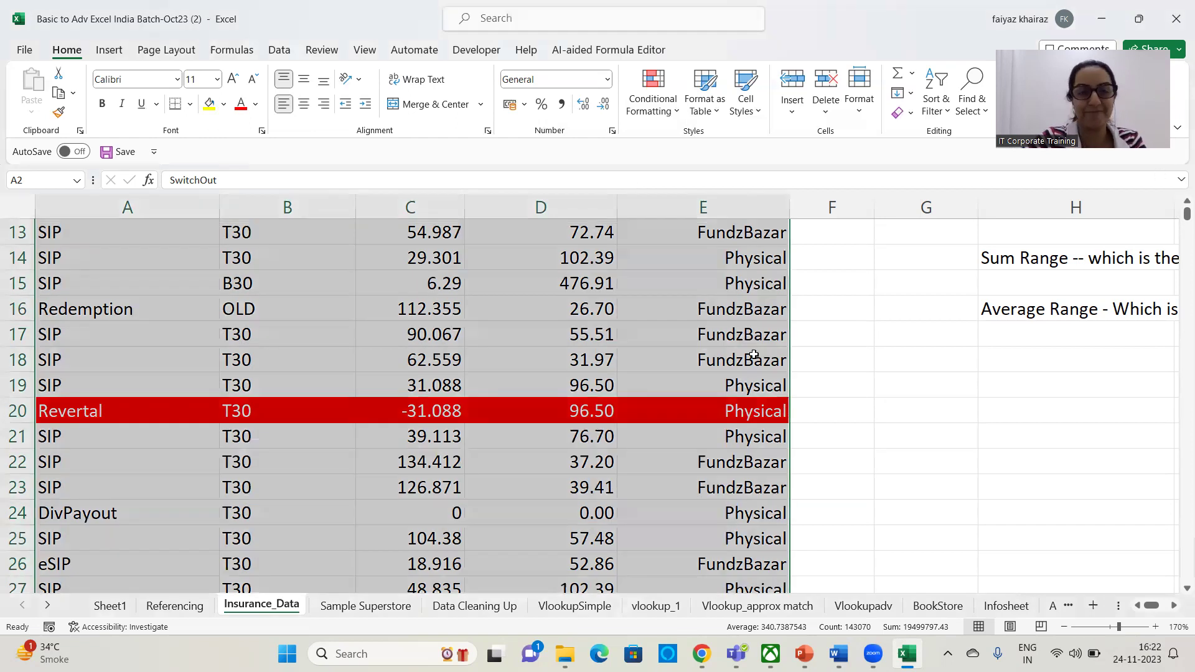
left_click(685, 363)
scroll(1180, 219, "up", 4)
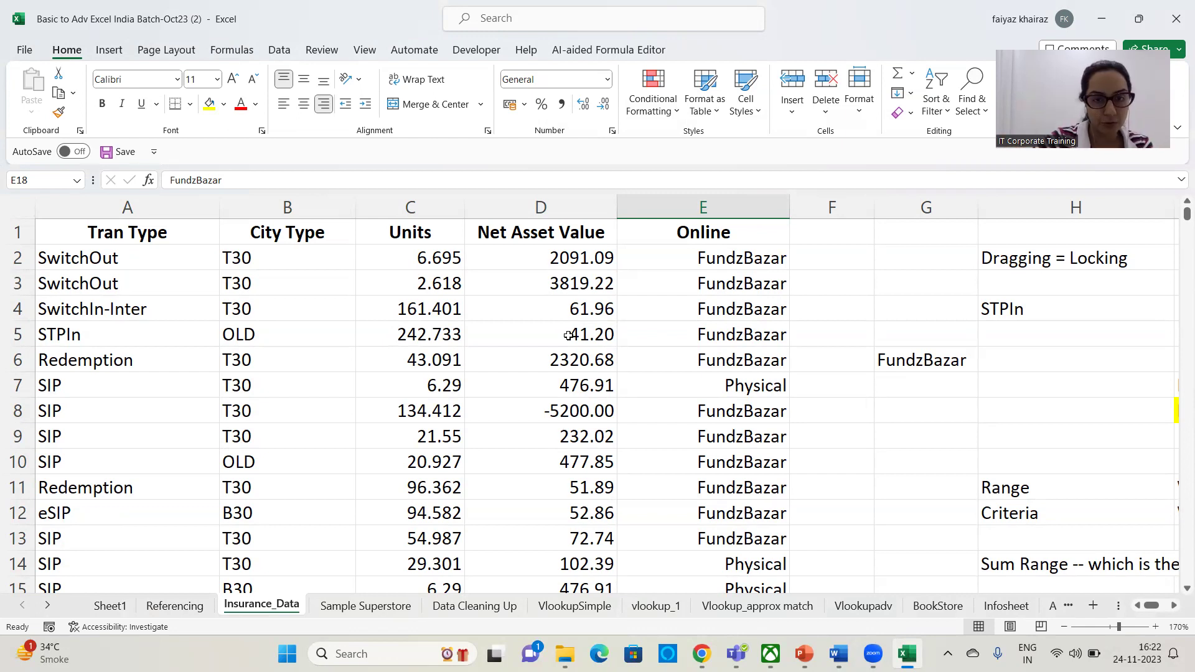
Reselect the data range from A2 to its last row and column and start another formula-based formatting rule.
left_click(76, 261)
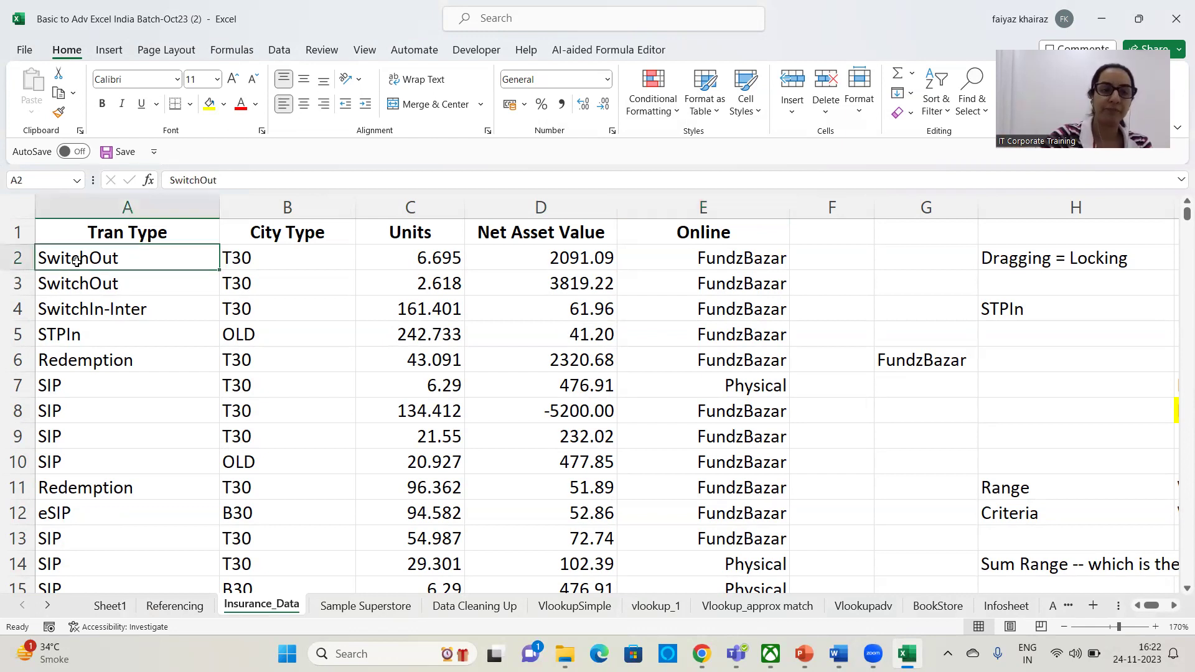
key("ctrl+shift+Right")
key("ctrl+shift+Down")
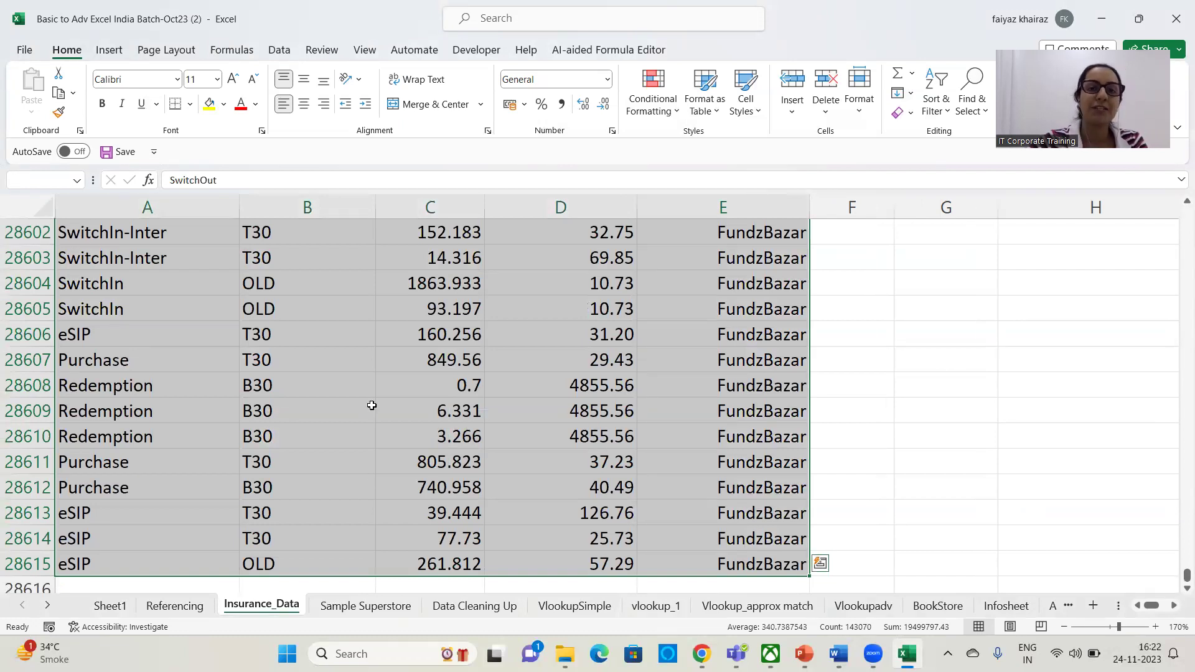
left_click(661, 117)
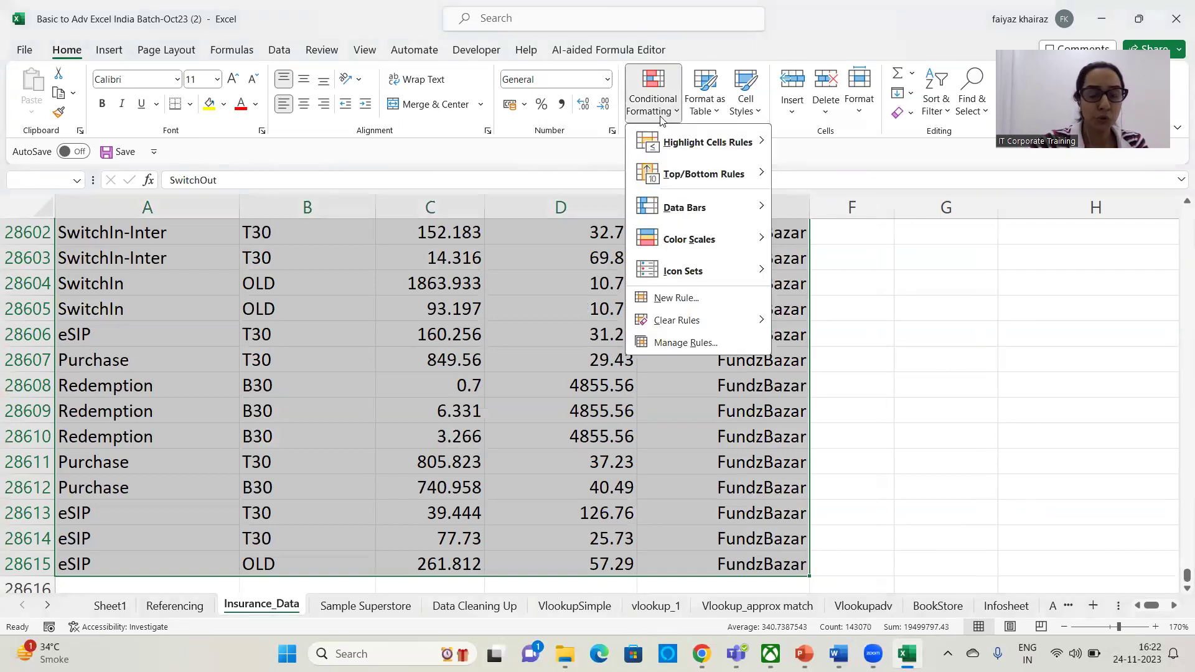
left_click(668, 304)
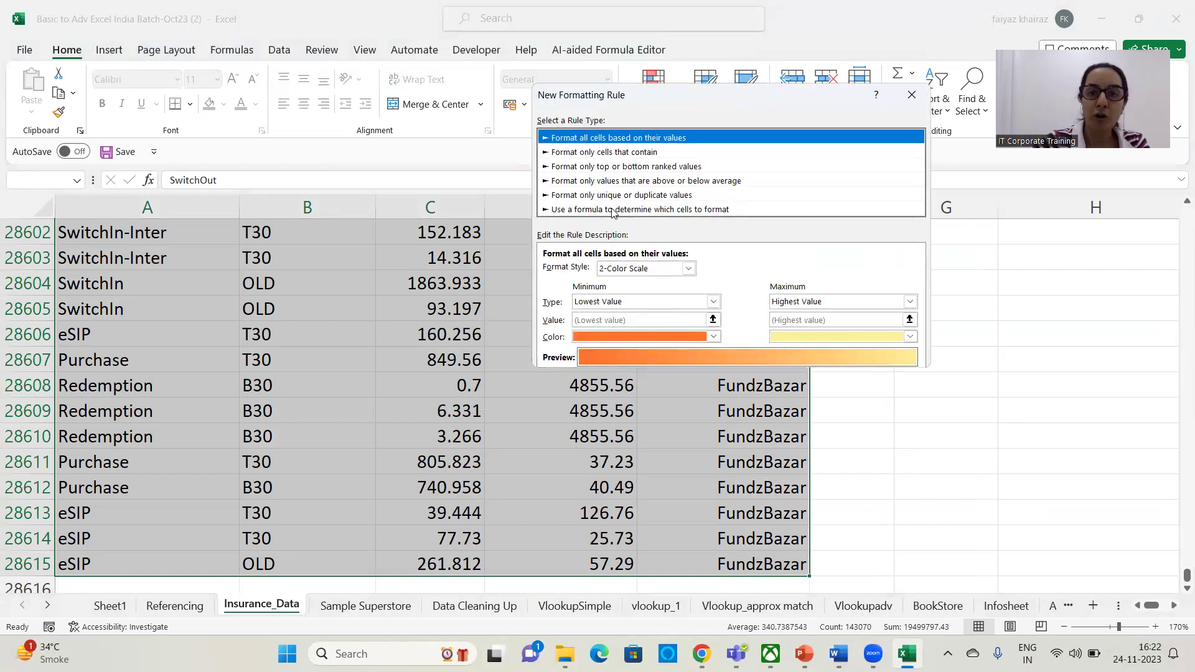
left_click(613, 210)
left_click(591, 270)
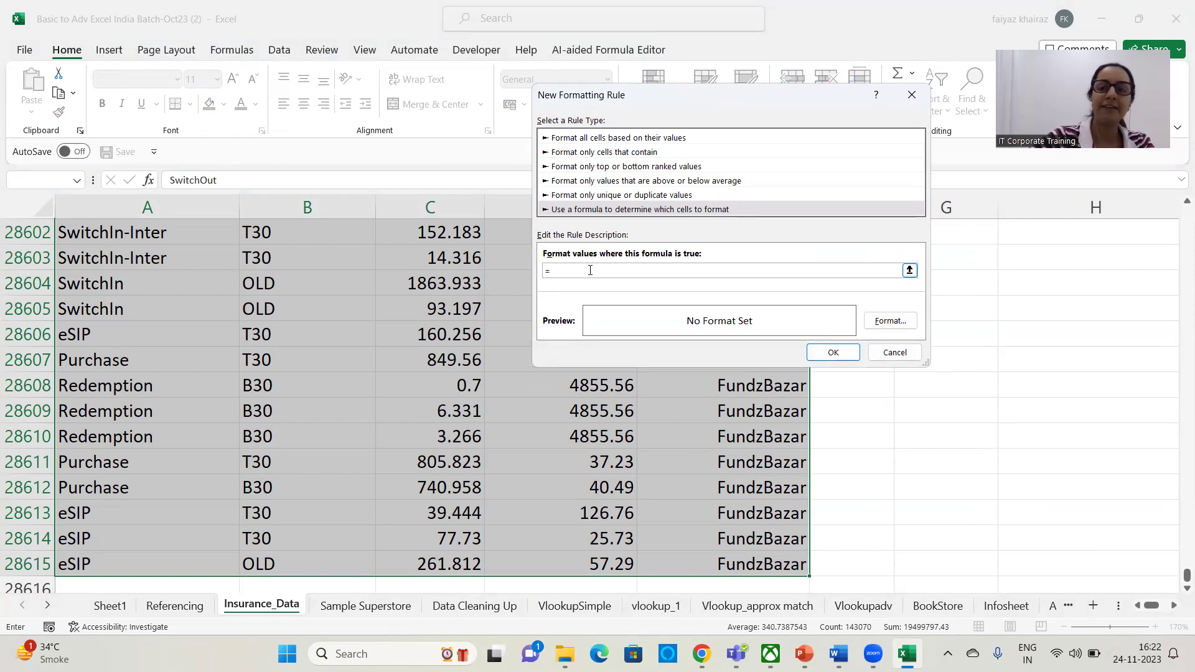
Enter the rule formula =$D2>2000, locking only the Net Asset Value column.
left_click_drag(1186, 578, 1176, 75)
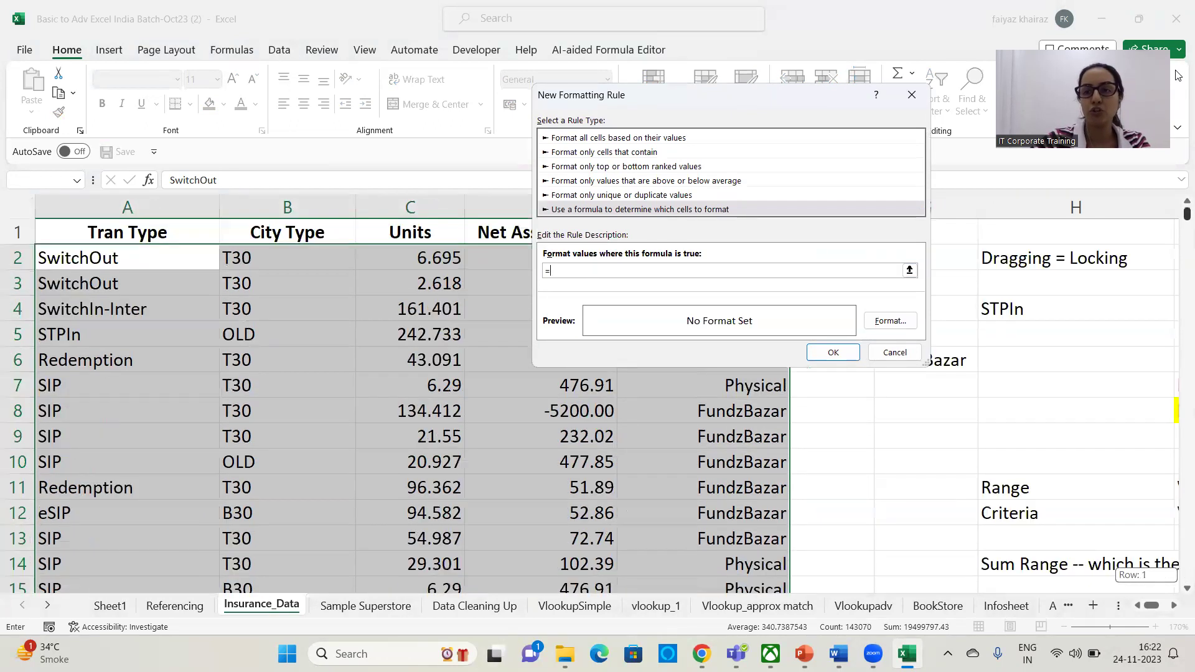
left_click(515, 250)
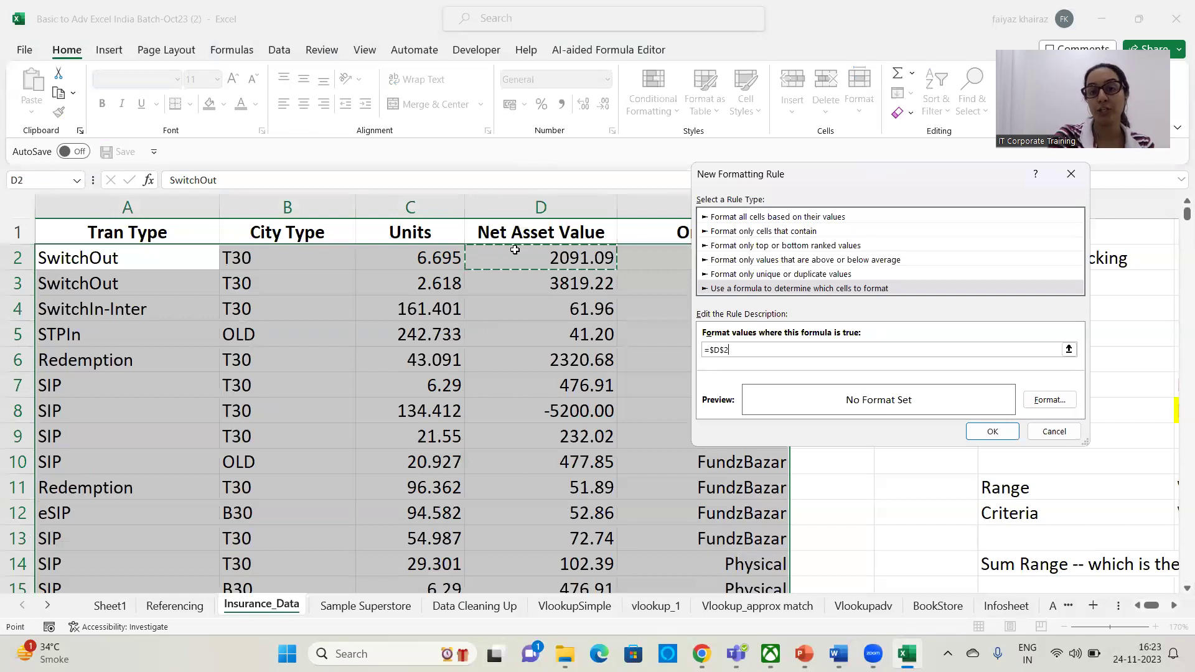
key("BackSpace")
key("BackSpace")
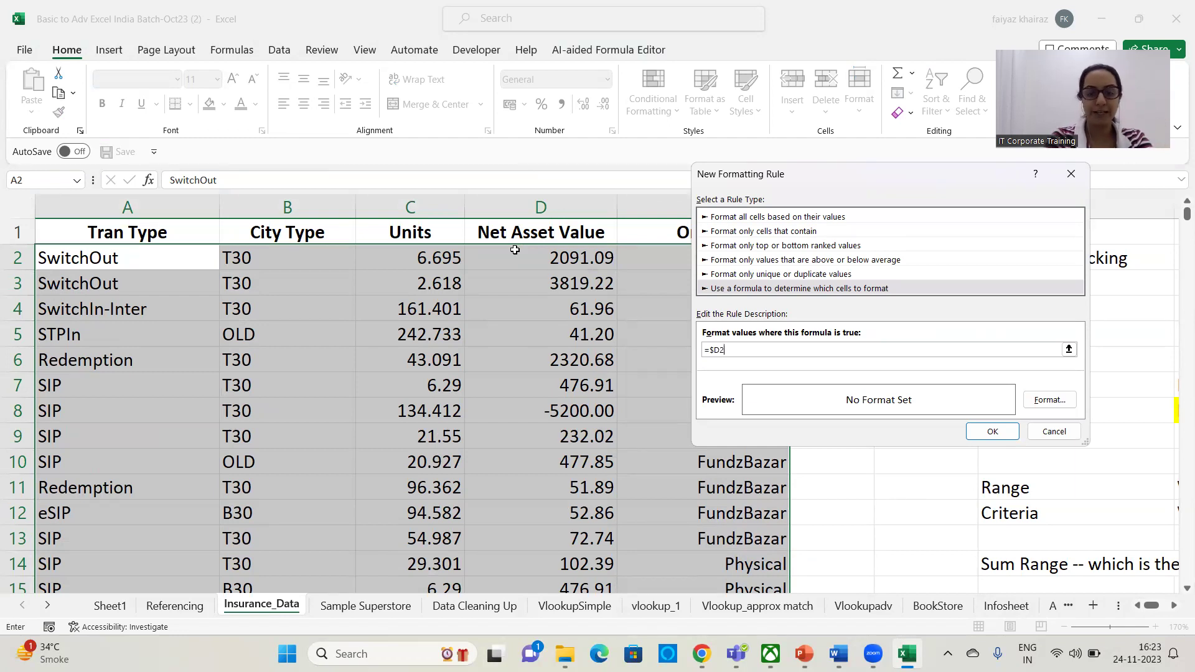
type("2>2000")
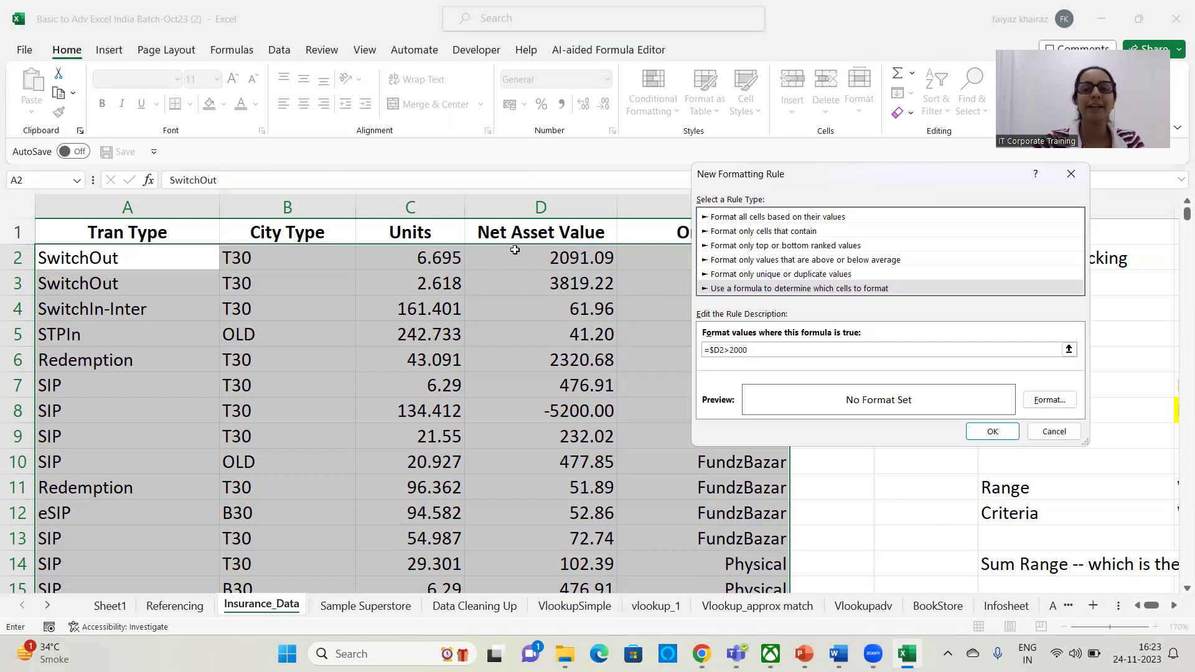
Give the Net Asset Value rule a yellow fill, apply it and check the highlighted rows.
left_click(1051, 401)
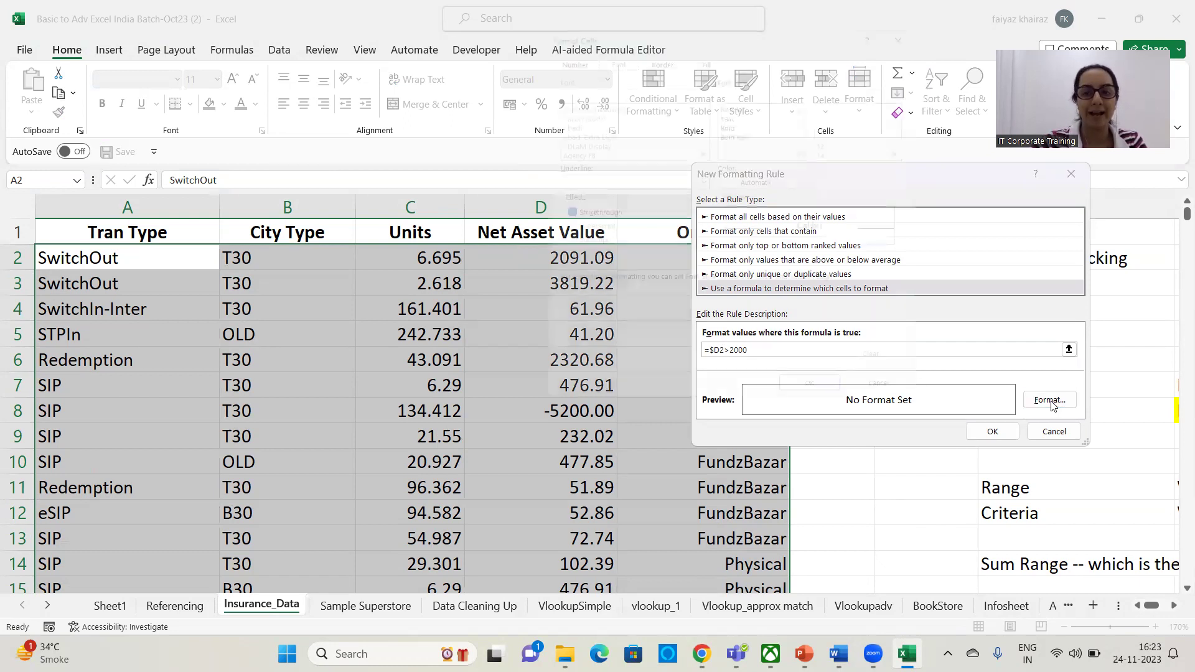
left_click(711, 43)
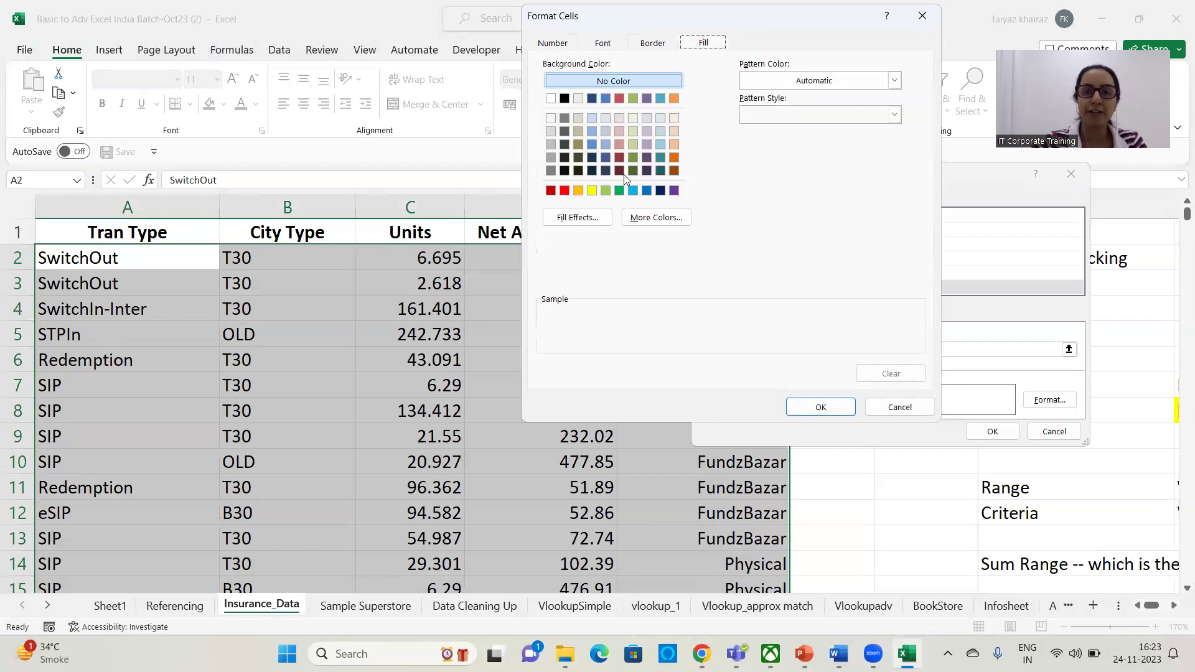
left_click(592, 189)
left_click(820, 408)
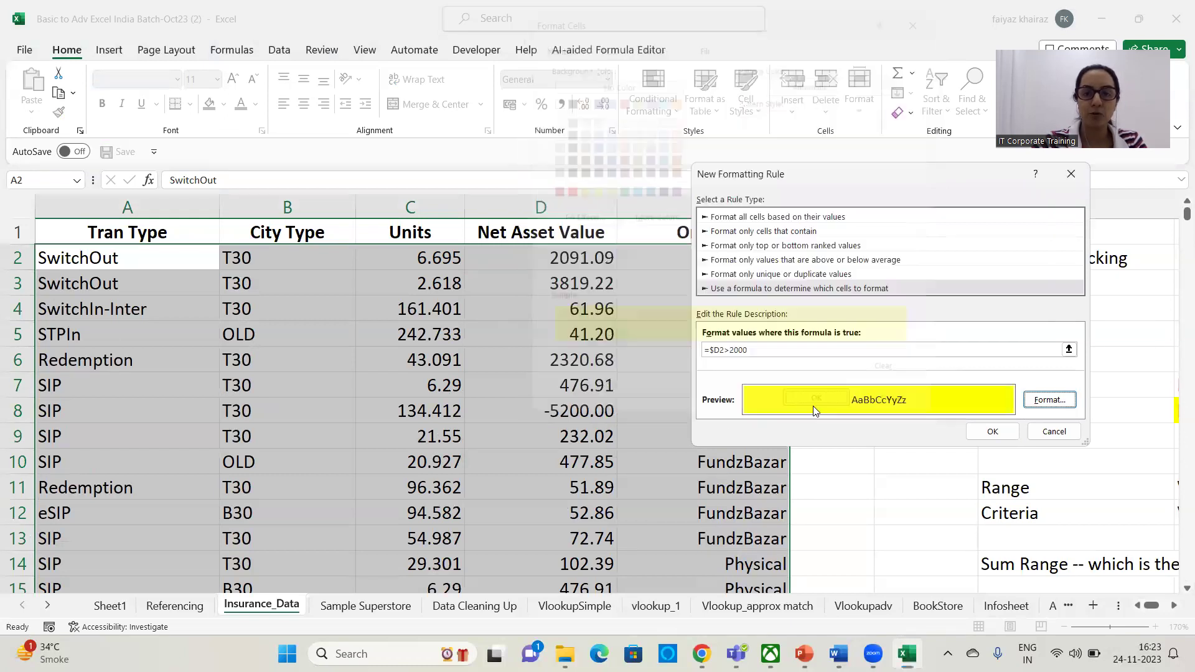
left_click(991, 431)
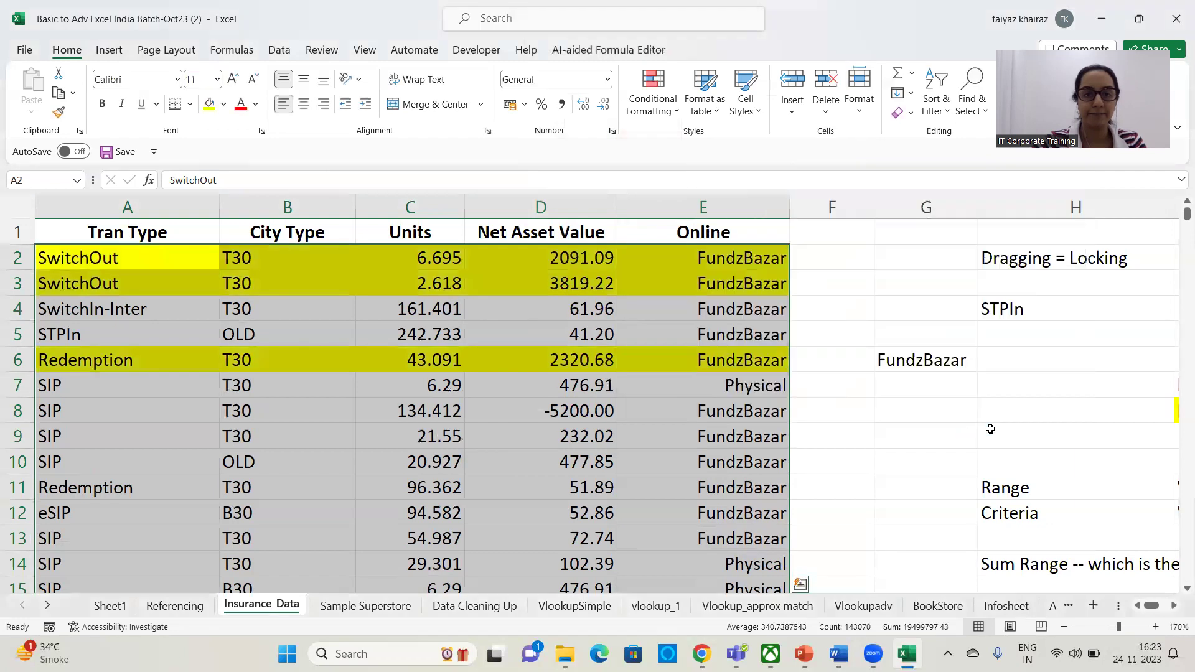
scroll(410, 356, "down", 9)
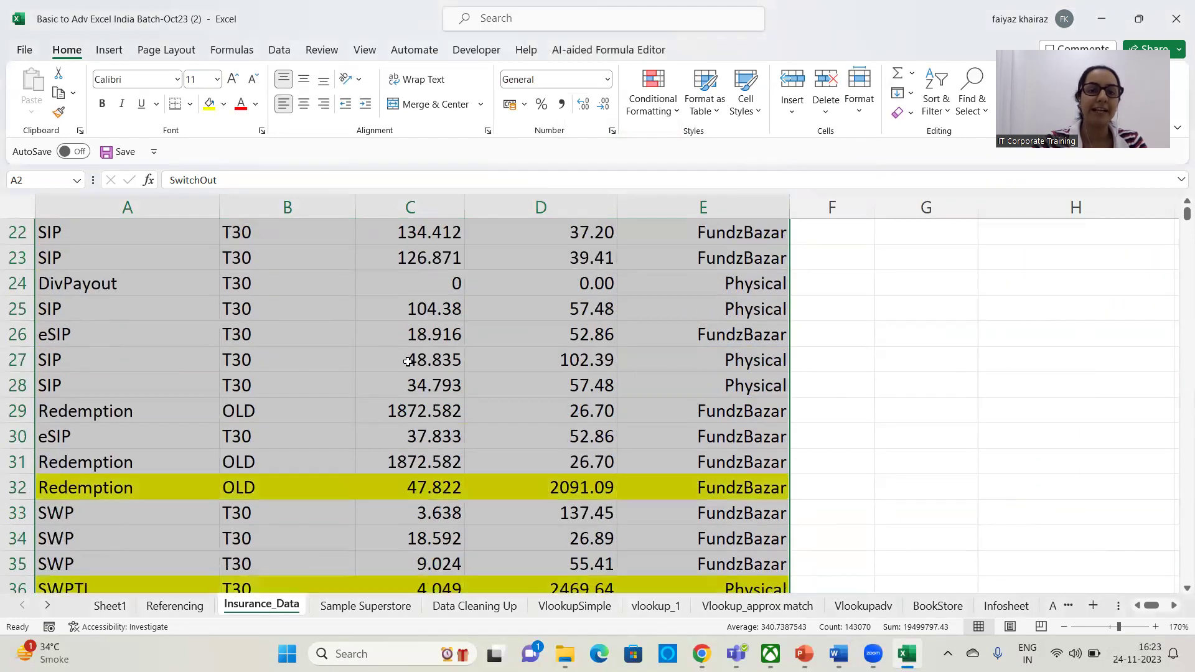
scroll(410, 360, "down", 16)
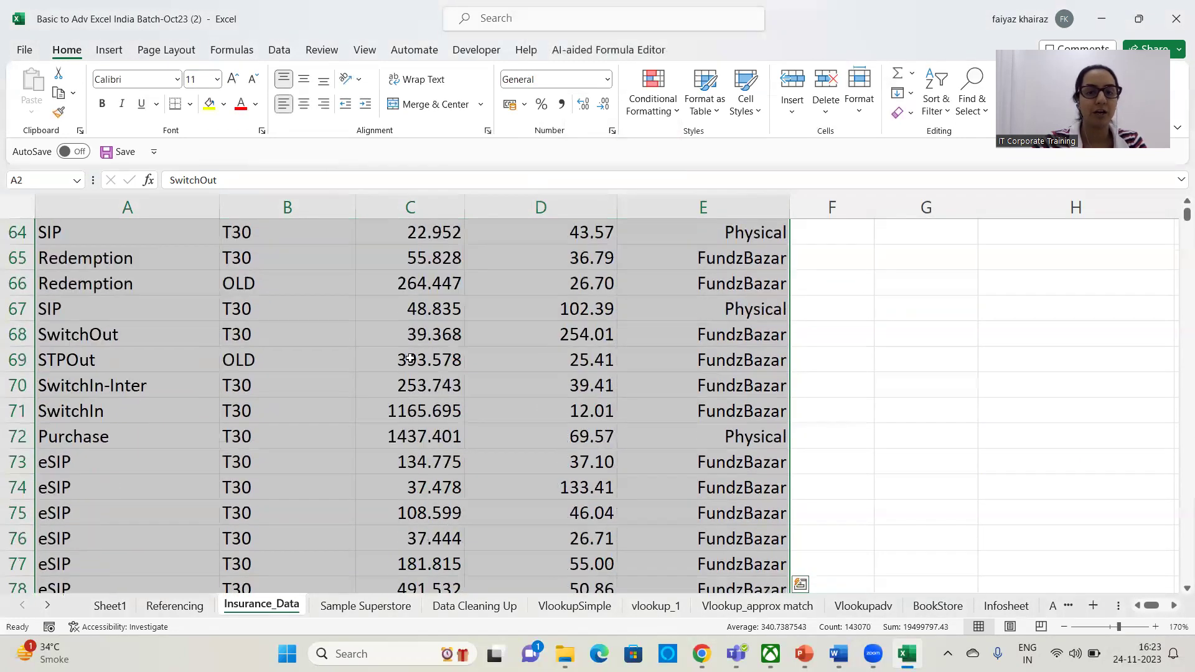
Look through the data range for rows highlighted by the Net Asset Value and negative-units rules.
scroll(410, 363, "down", 20)
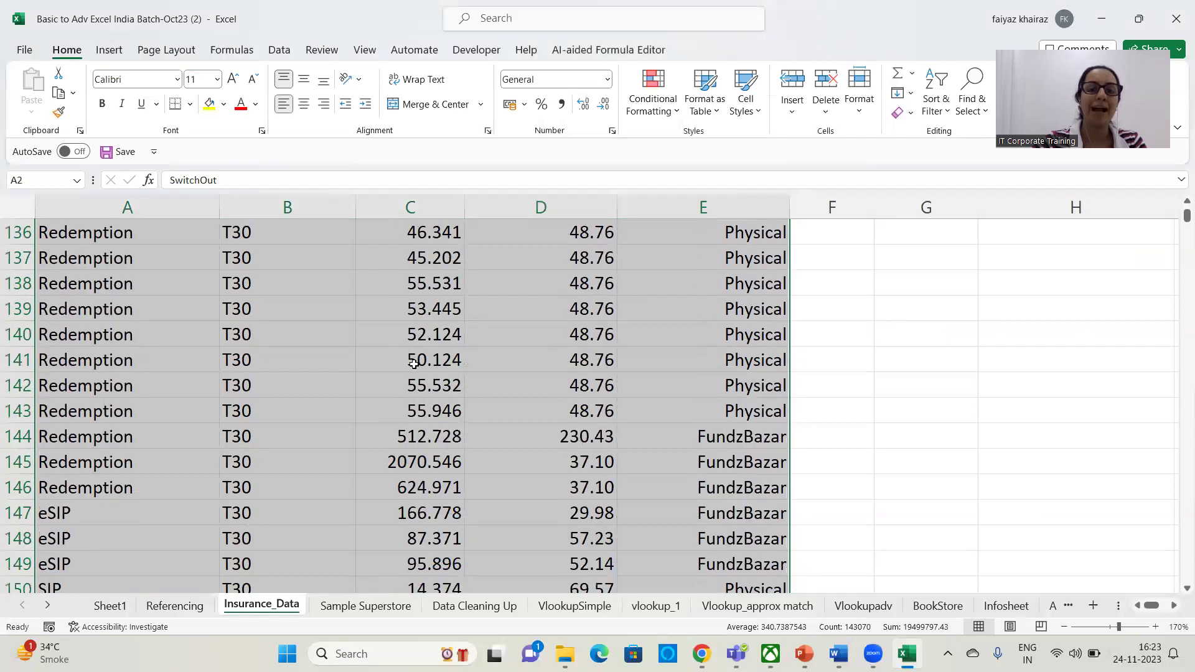
scroll(414, 361, "up", 6)
left_click_drag(1186, 219, 1177, 203)
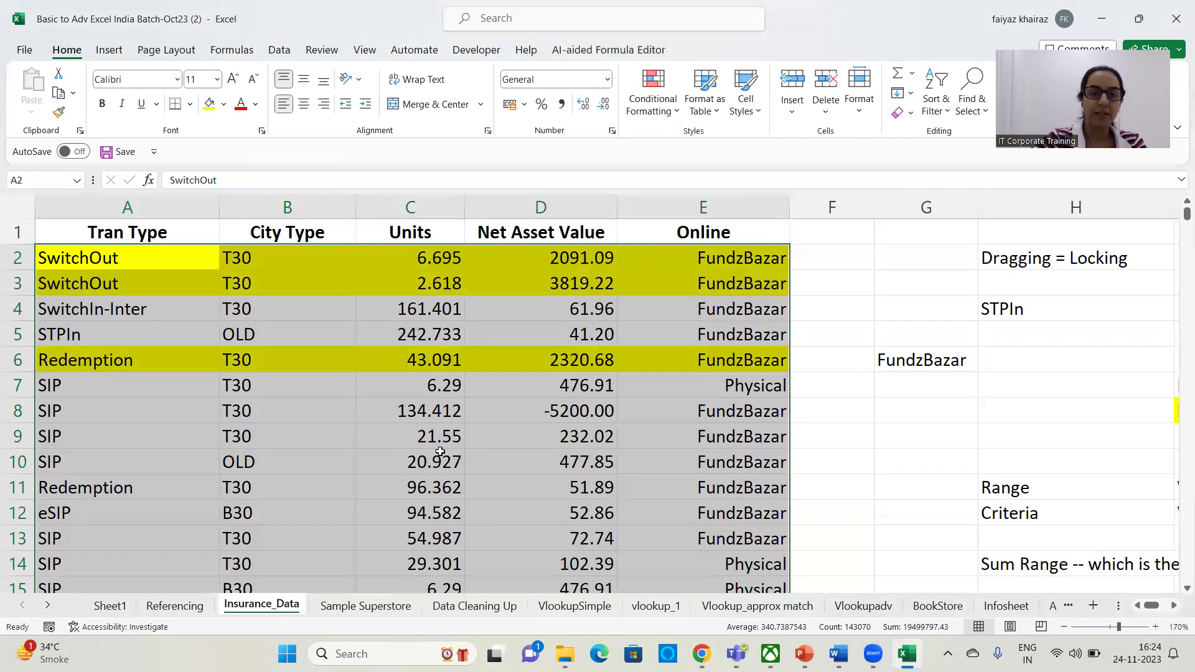
scroll(454, 455, "down", 6)
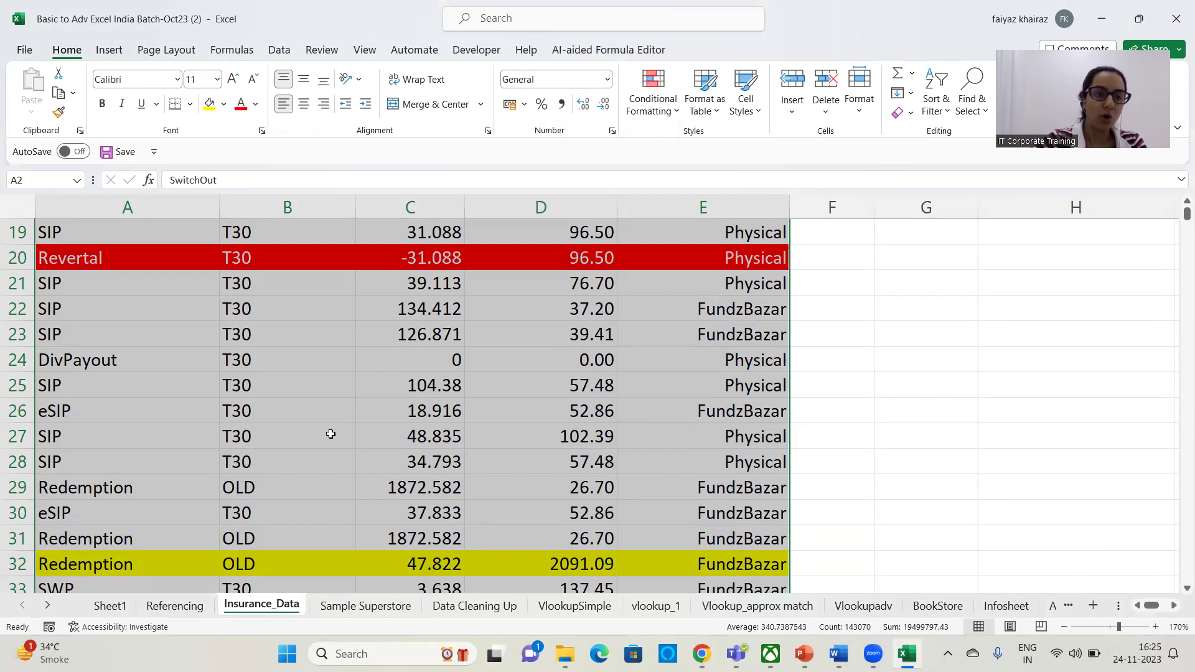
scroll(330, 433, "up", 6)
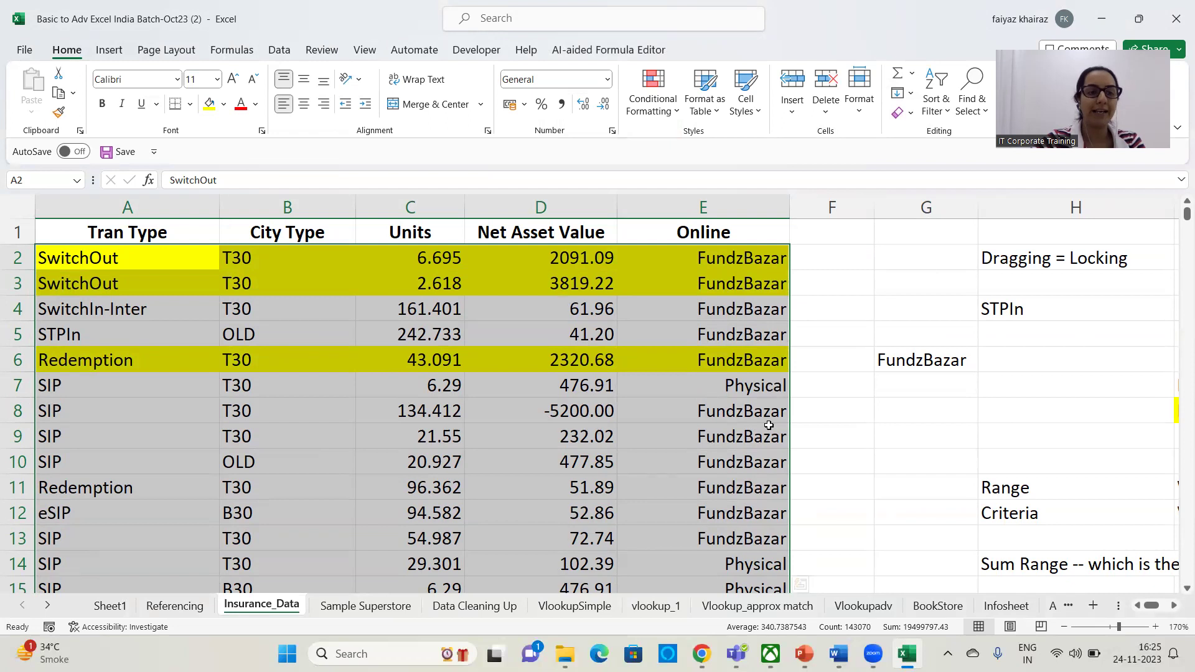
Start a new formatting rule for the selected data range that uses a formula to determine the formatted cells.
left_click(651, 118)
left_click(651, 118)
left_click(651, 118)
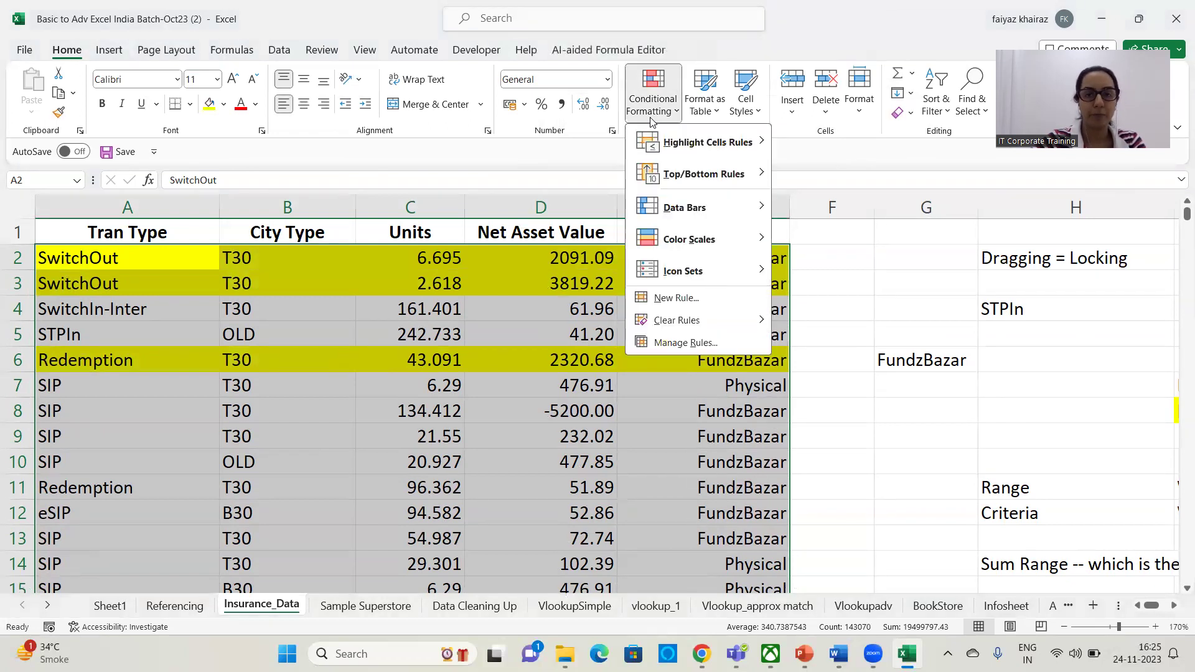
left_click(695, 303)
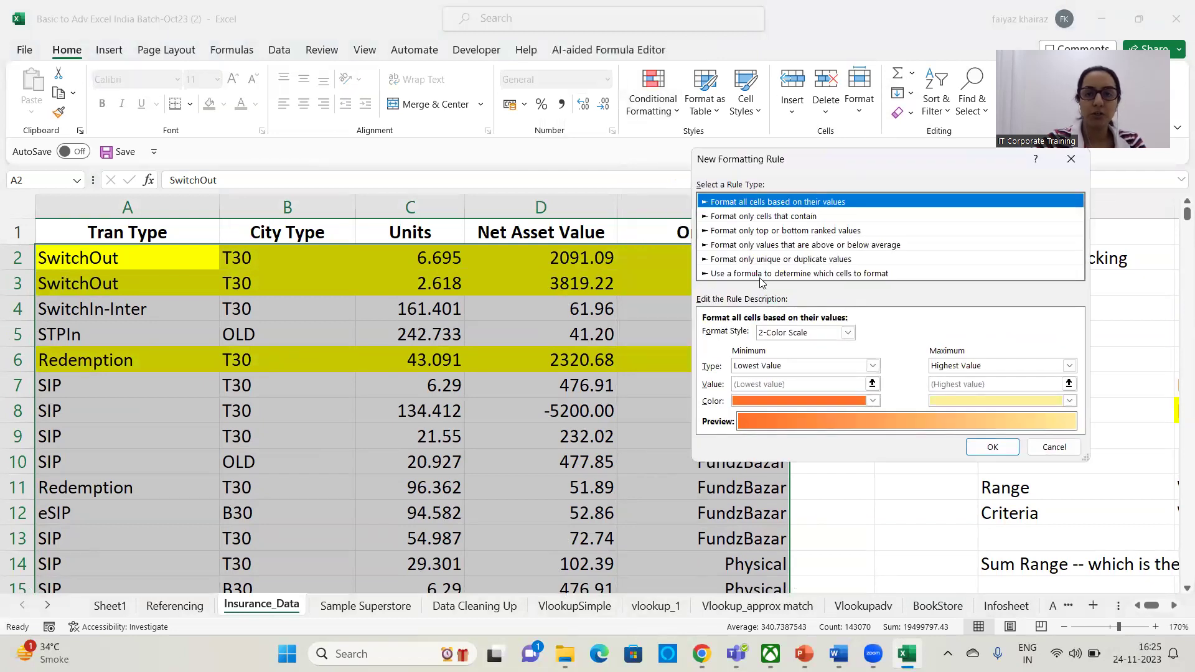
left_click(760, 278)
left_click(747, 334)
left_click(747, 333)
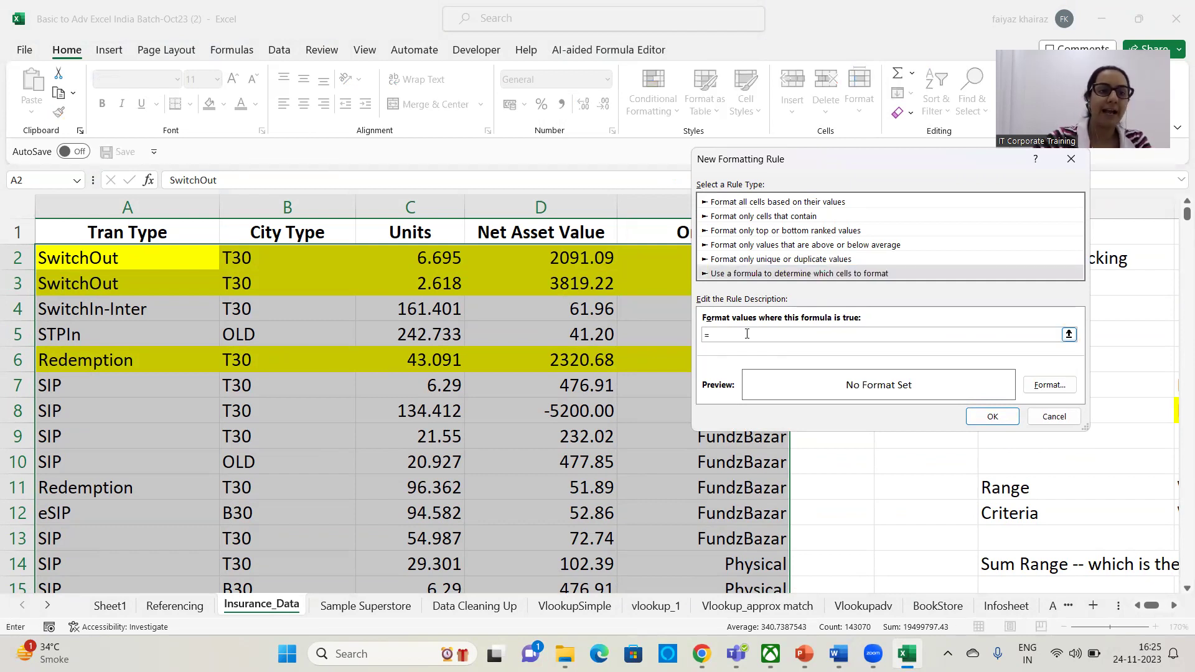
Enter the rule formula =$A2="SIP", locking only the Tran Type column.
left_click(153, 259)
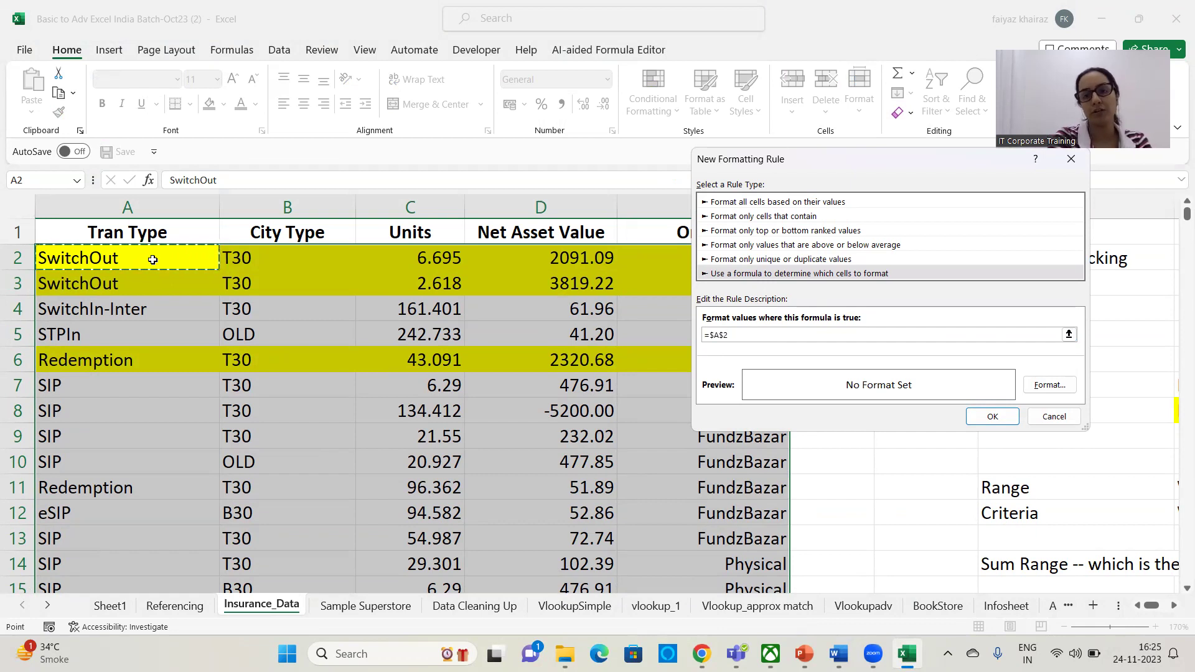
key("BackSpace")
key("BackSpace")
type("2")
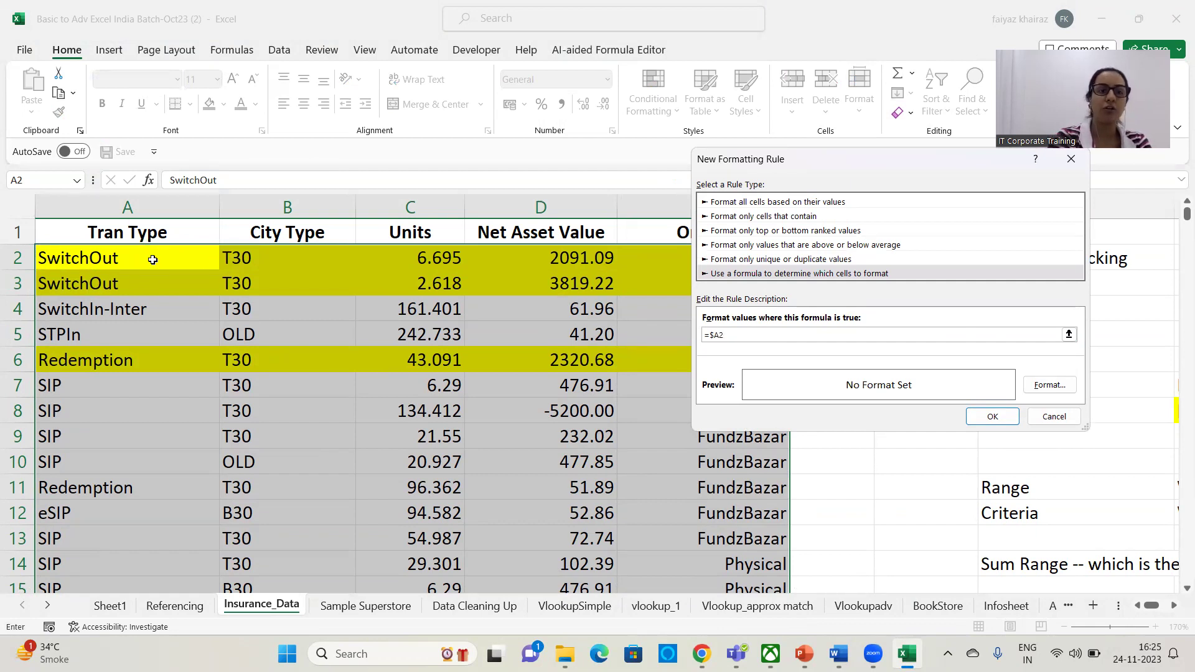
type("=")
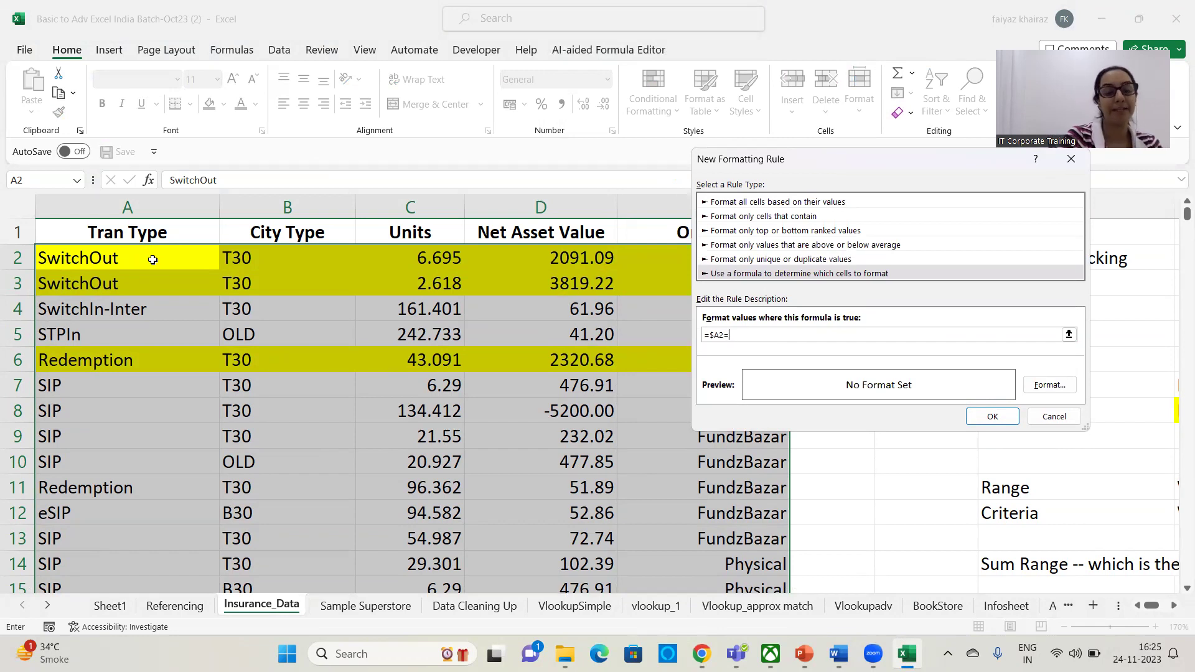
type("\"SIP")
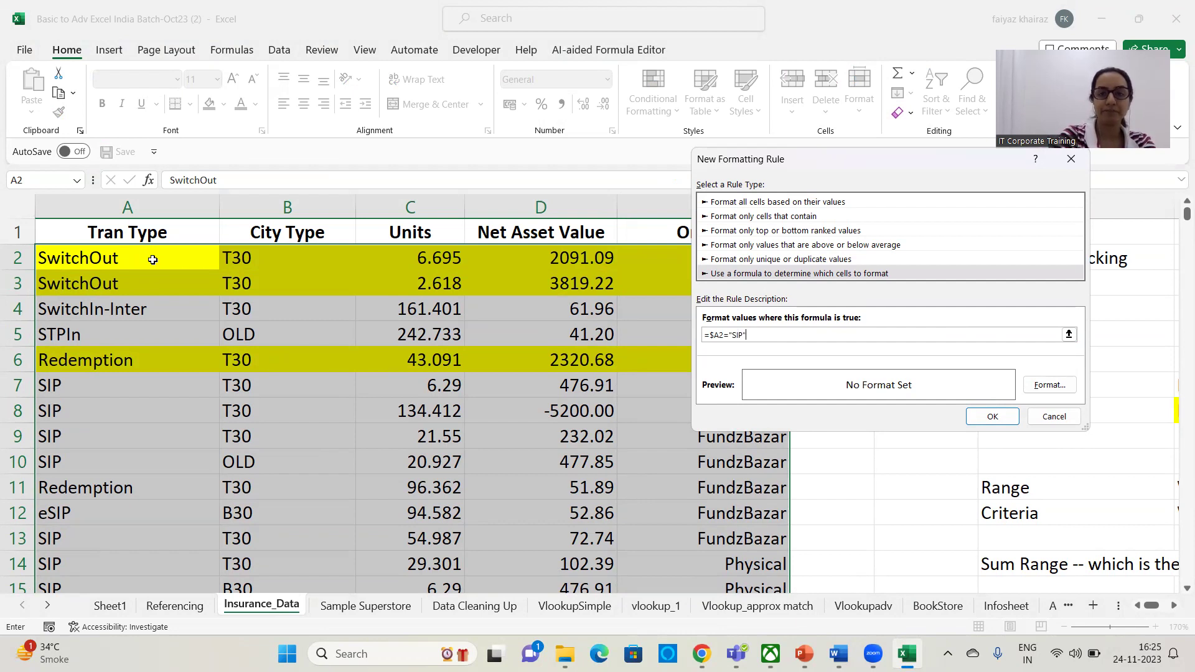
Give the SIP rule an aqua-blue fill, apply it and check the highlighted rows.
left_click(1038, 387)
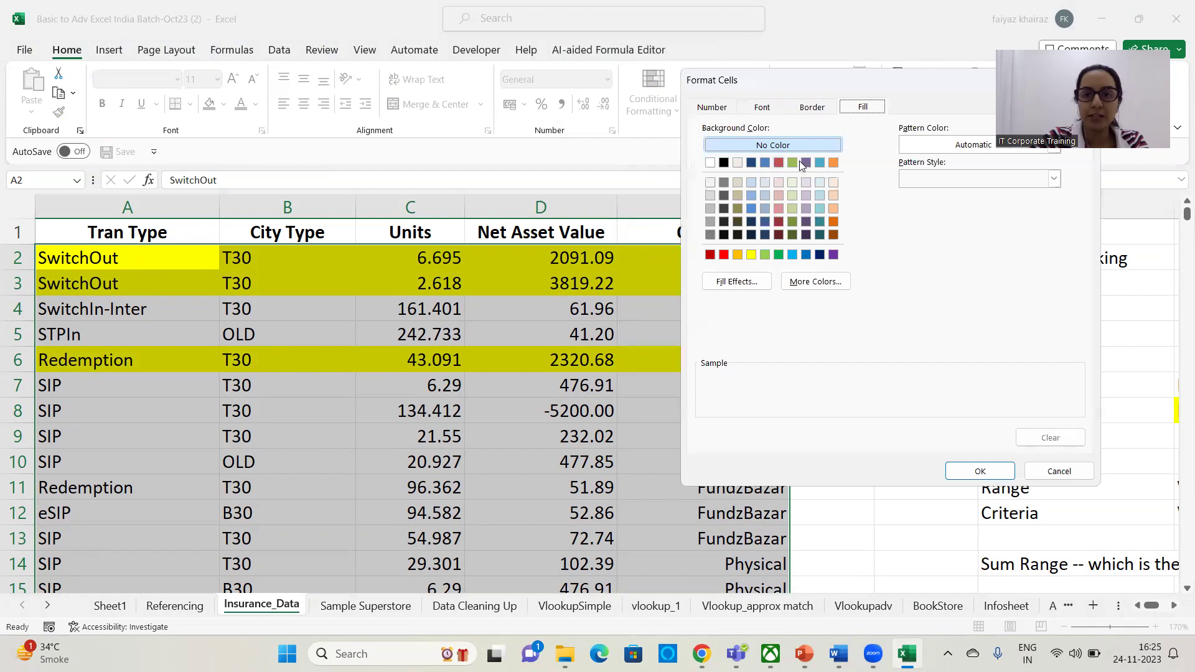
left_click(820, 163)
left_click(990, 469)
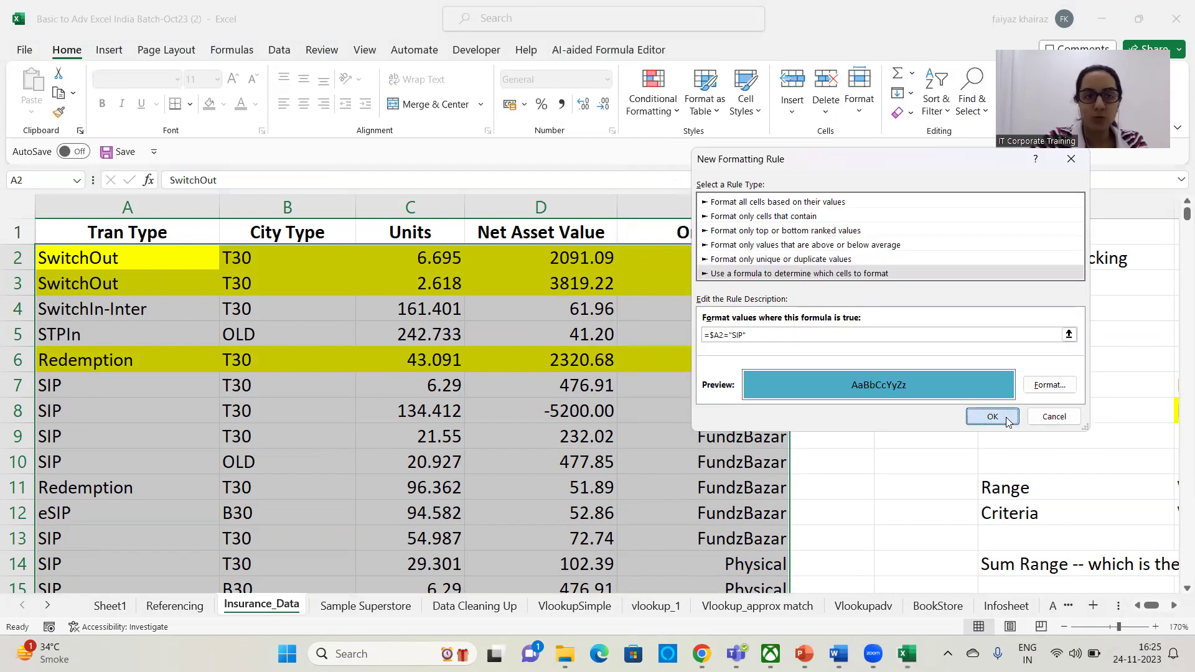
left_click(990, 415)
scroll(698, 442, "down", 2)
scroll(697, 436, "down", 8)
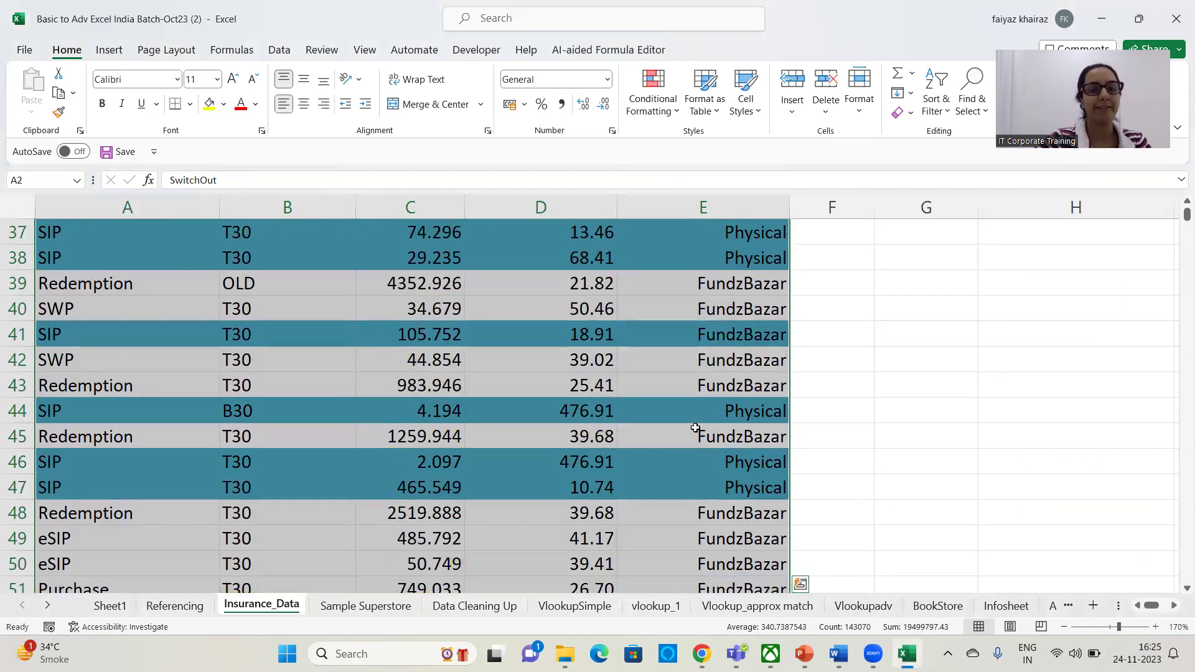
scroll(695, 428, "down", 5)
scroll(1178, 270, "up", 6)
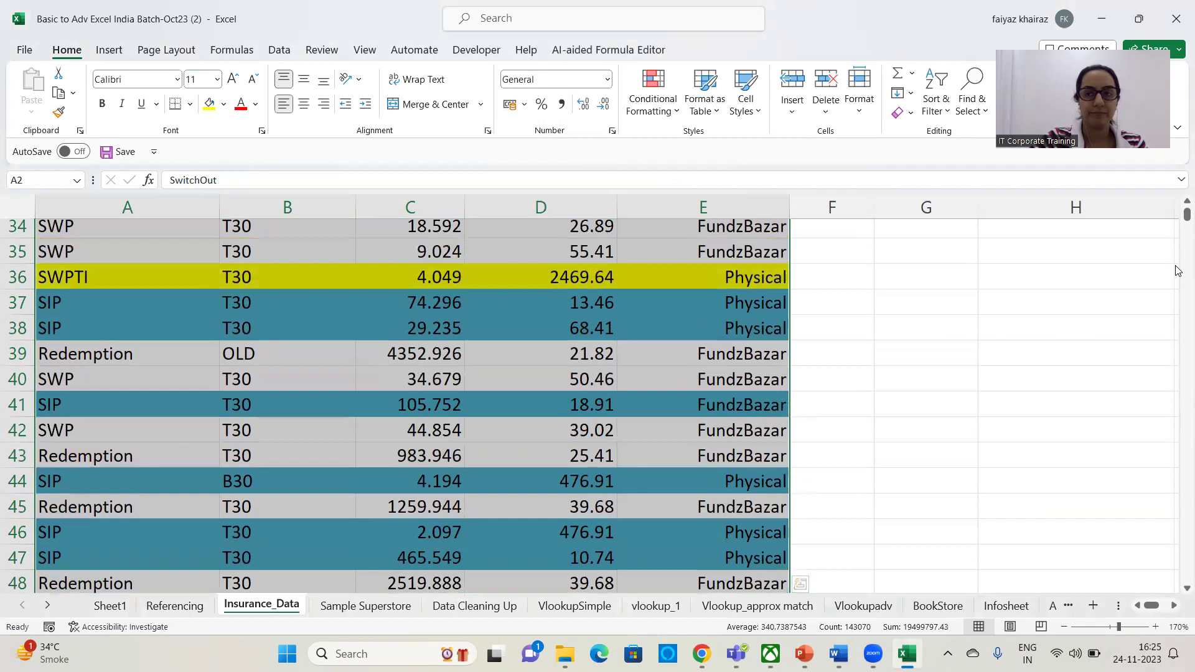
scroll(1178, 271, "up", 11)
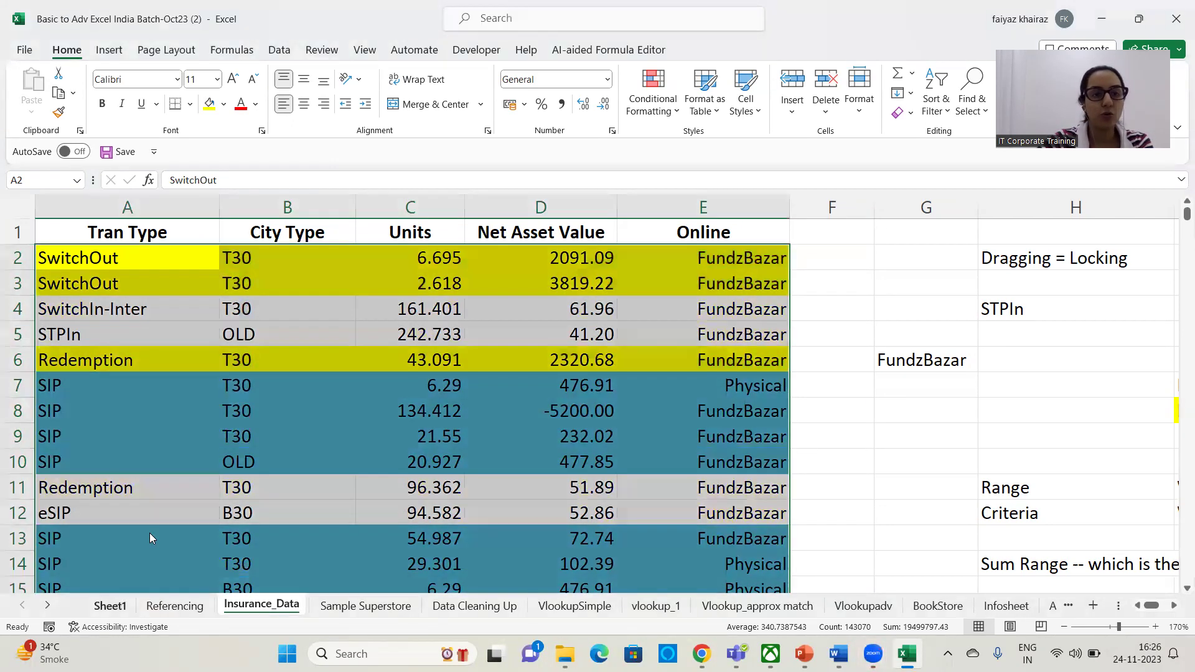
On Sheet1, enter the heading Session 2 in cell E23 beneath the training title.
left_click(110, 606)
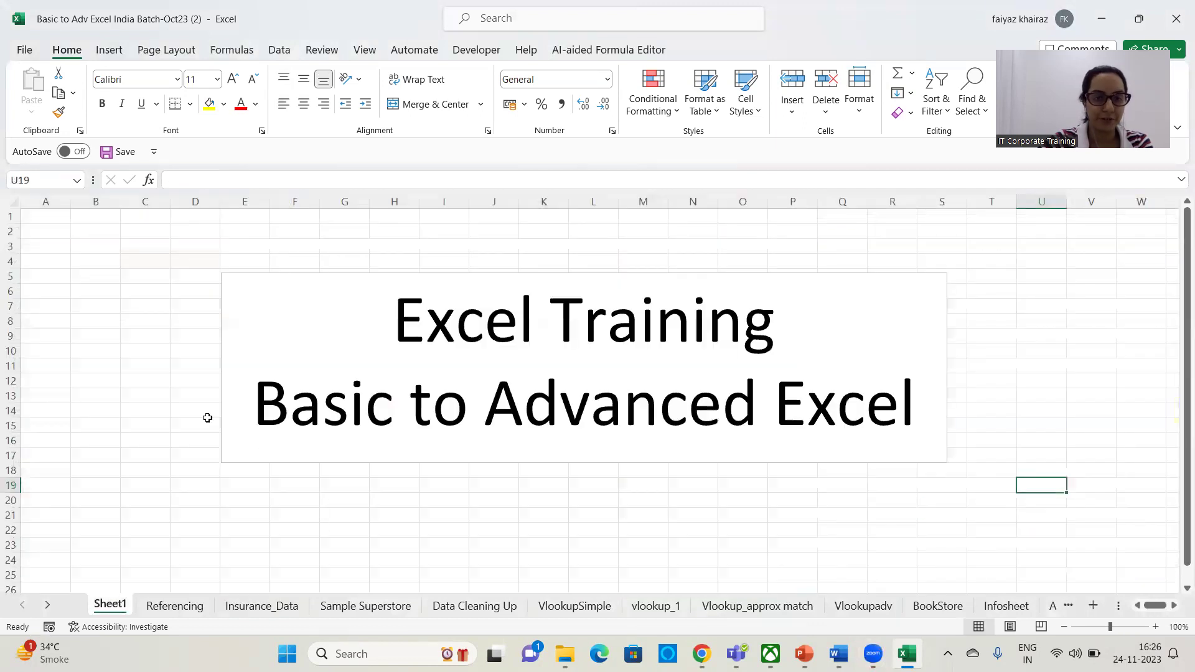
scroll(267, 403, "down", 6)
left_click(243, 281)
type("Session 2")
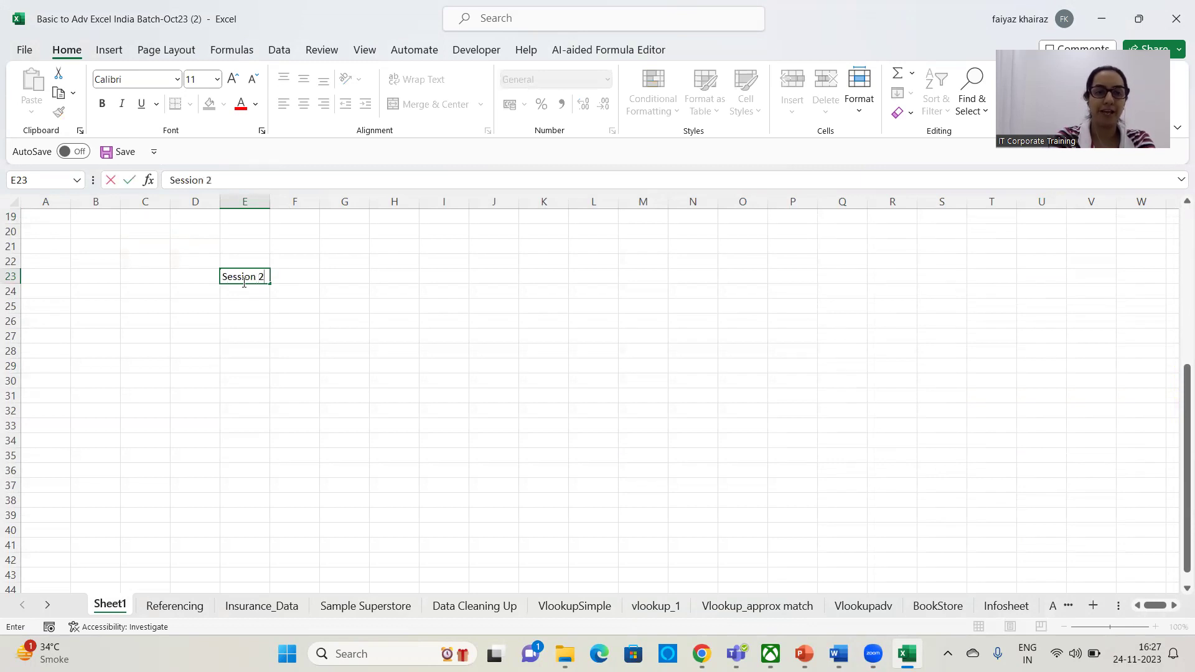
key("Return")
List If Condition as the first session topic in E24, correcting its spelling.
type("I")
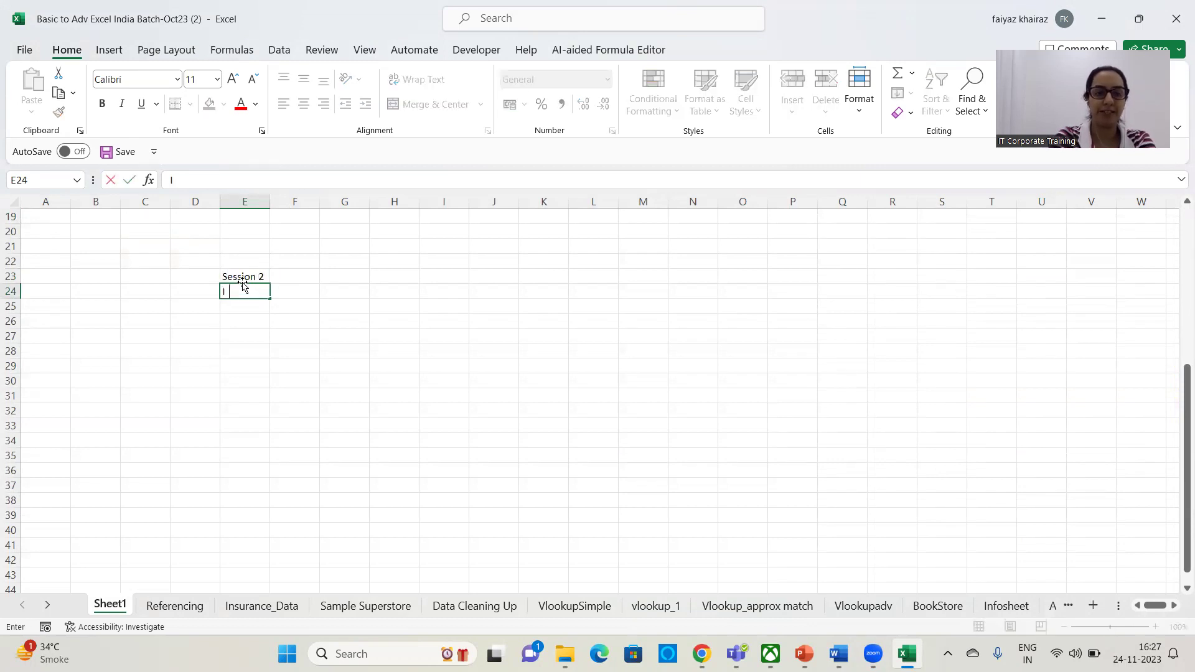
type("f Condti")
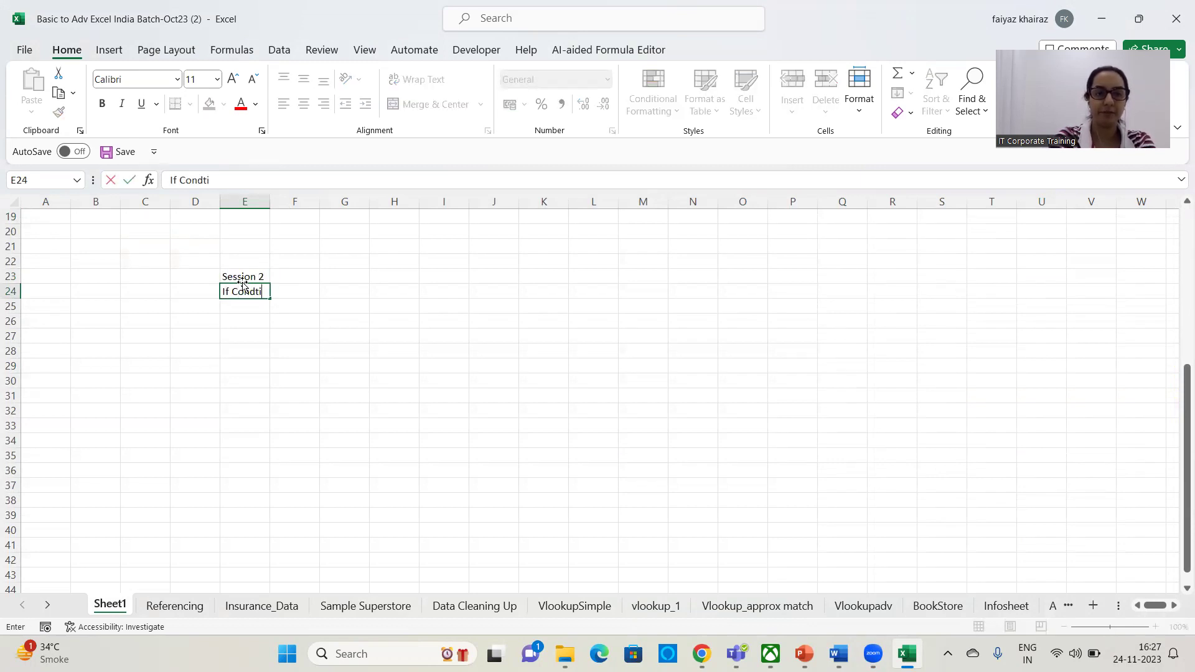
type("om")
key("Return")
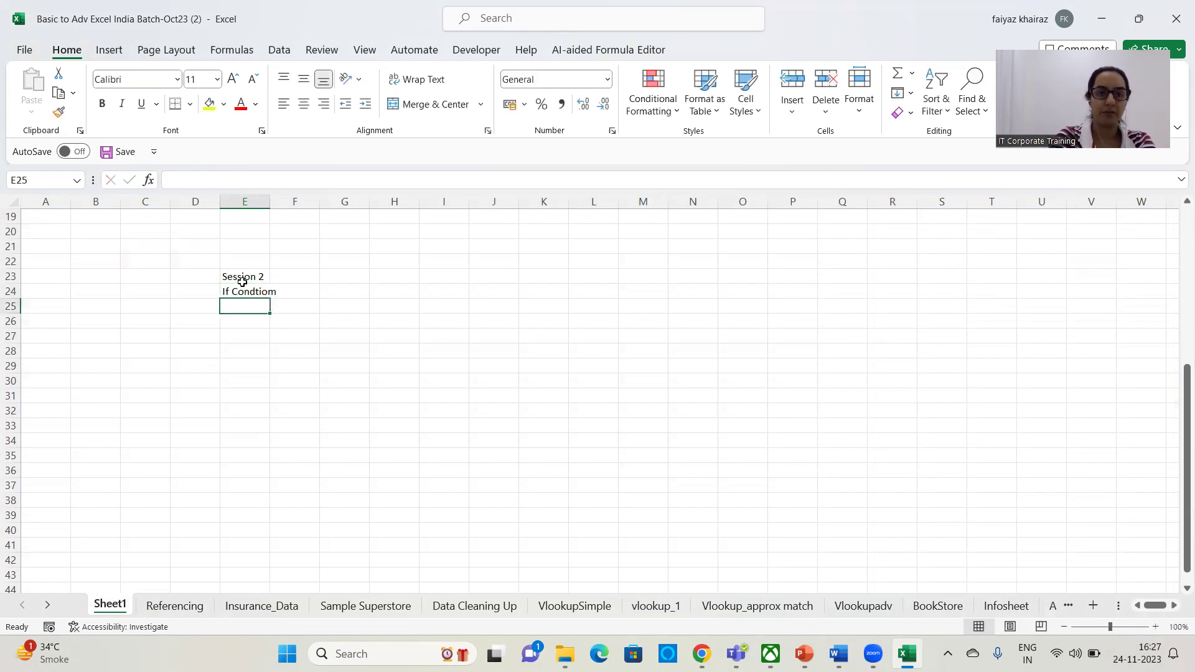
left_click(244, 286)
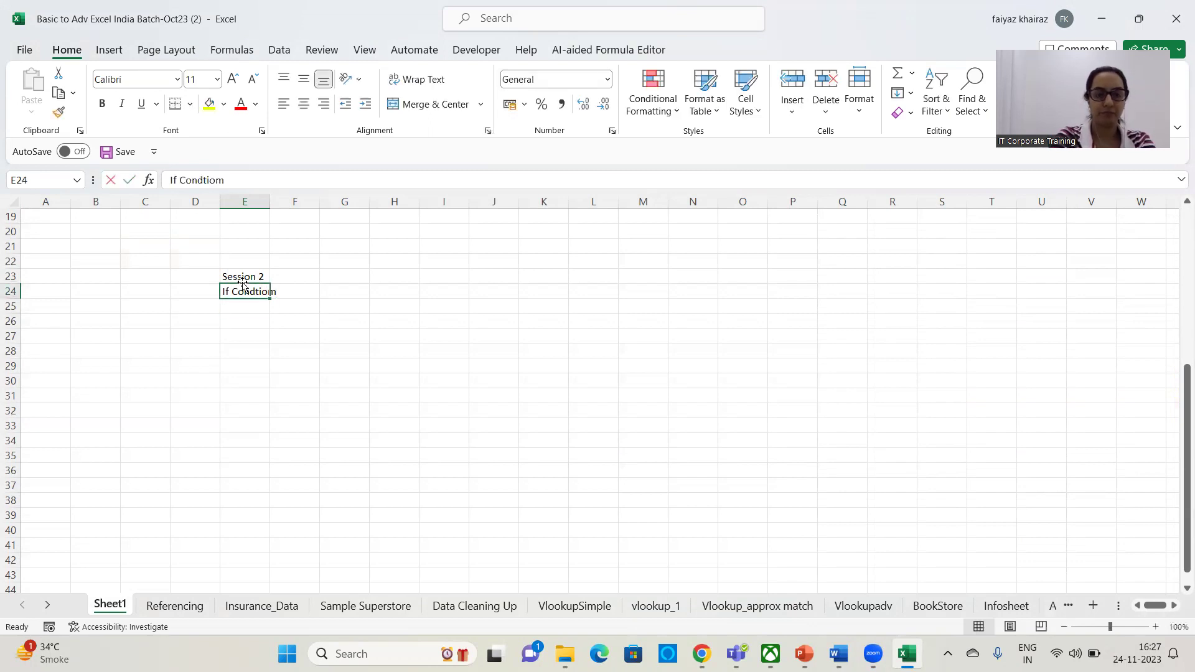
type("If Condition")
key("Return")
Add the topics "Coutif, averageif, sumif" in E25 and "Data Validation" in E26.
type("Cout")
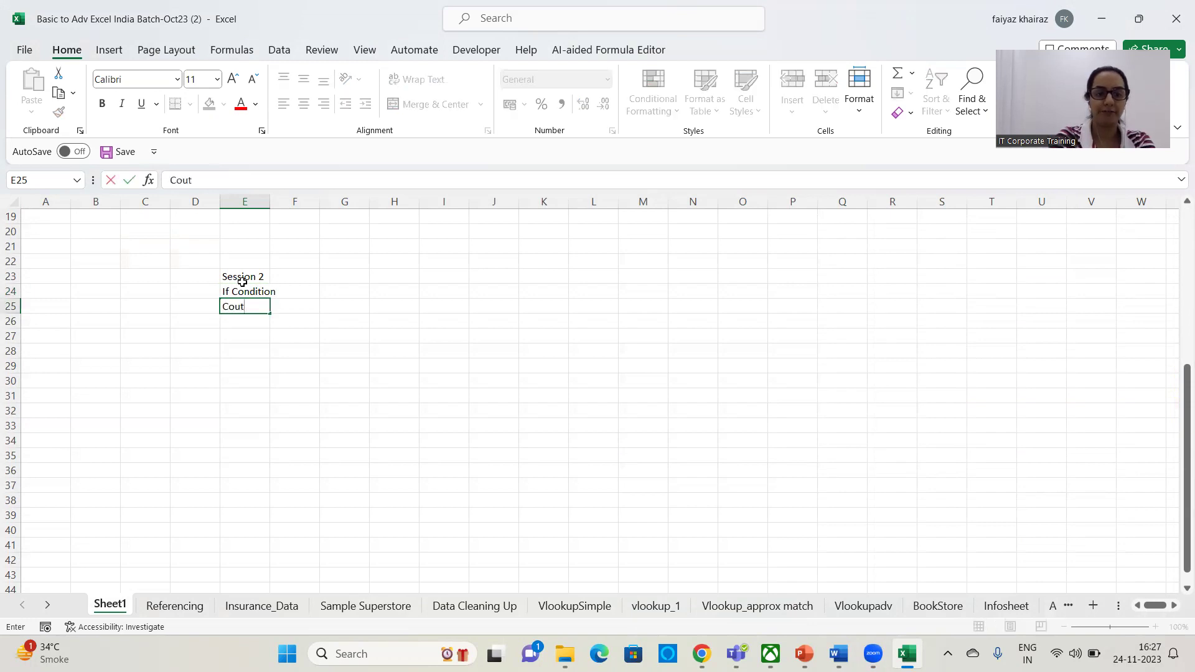
type("if, avera")
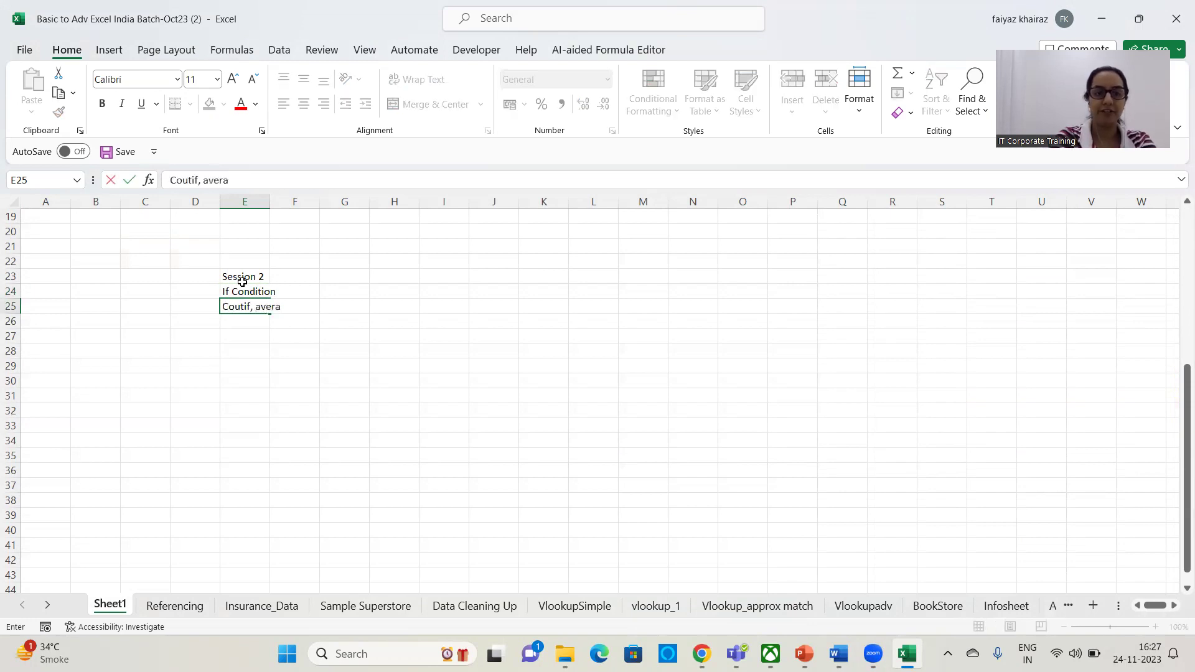
type("geif, sumif")
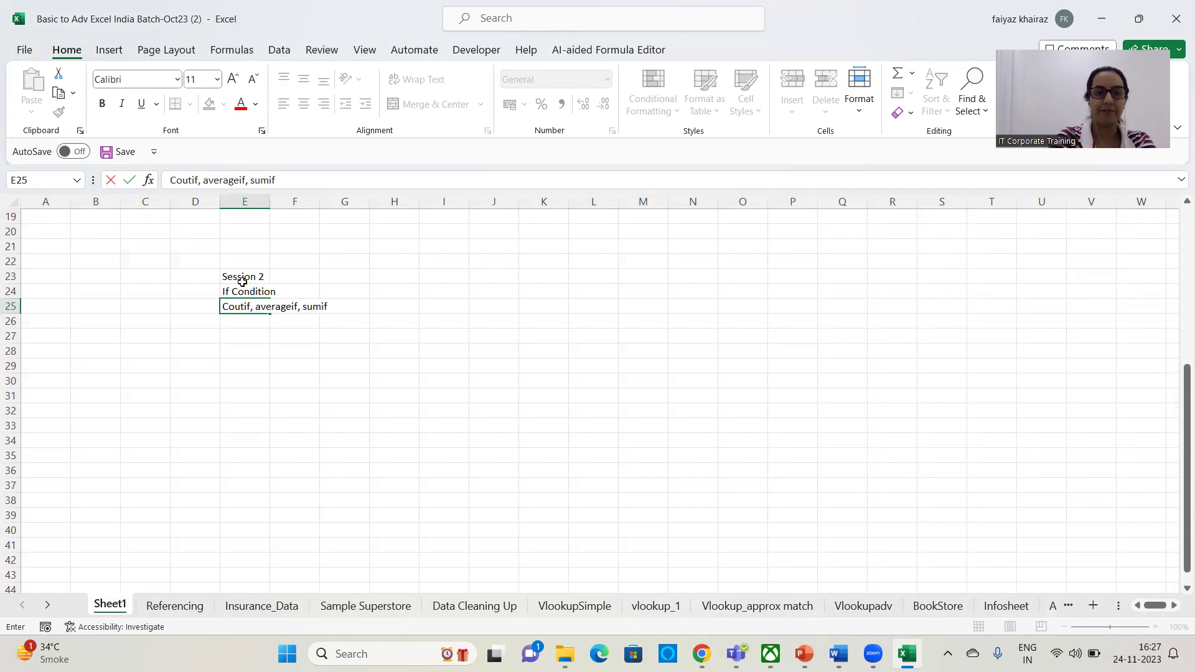
key("Return")
type("Data")
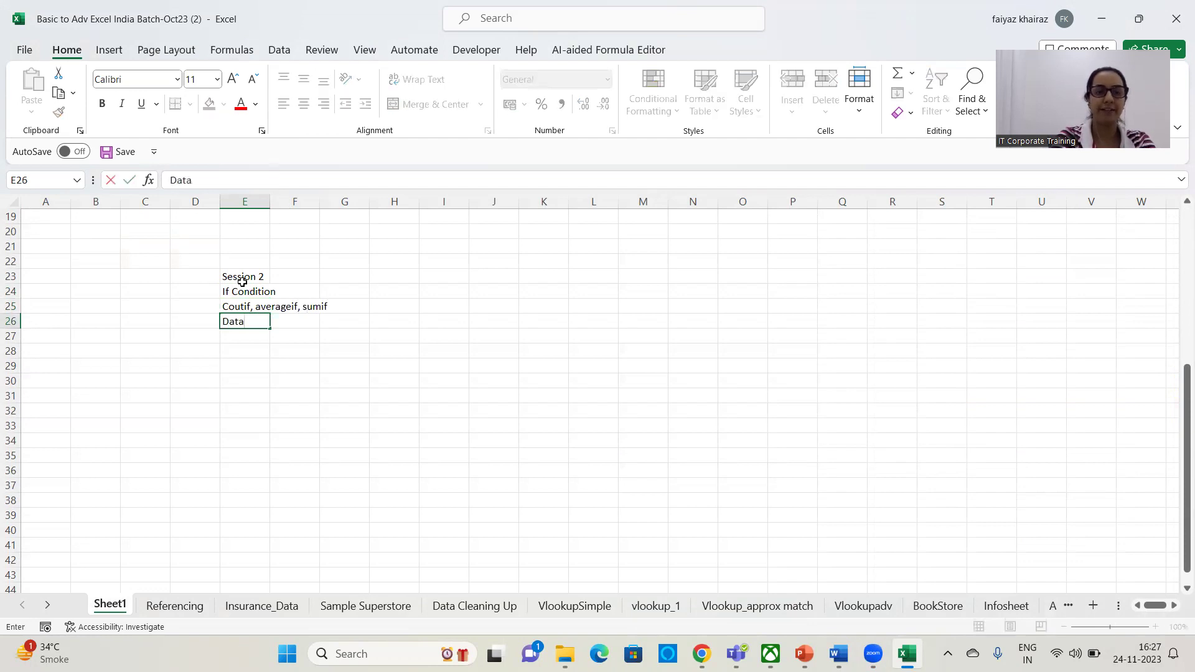
type(" Valisa")
key("BackSpace")
key("BackSpace")
type("dation")
key("Return")
Add "Condiitonal formatting" in E27 and "with formaule and for single column" in E28.
type("Condiitonal formatting")
key("Return")
type("with formaule and")
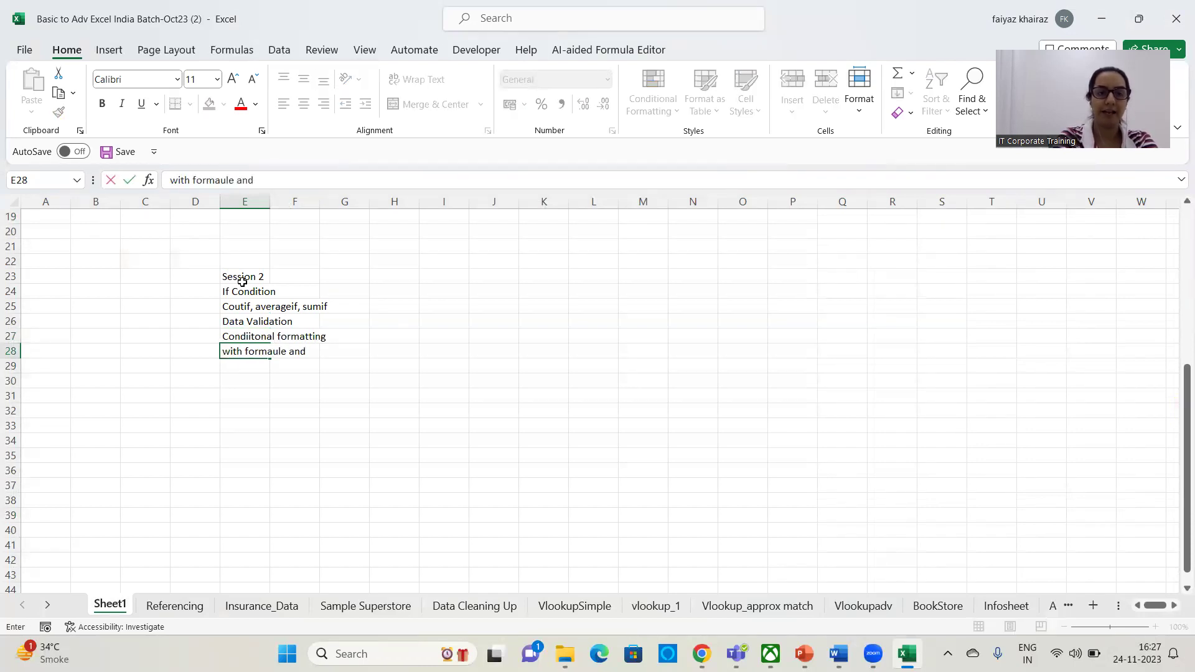
type(" for si")
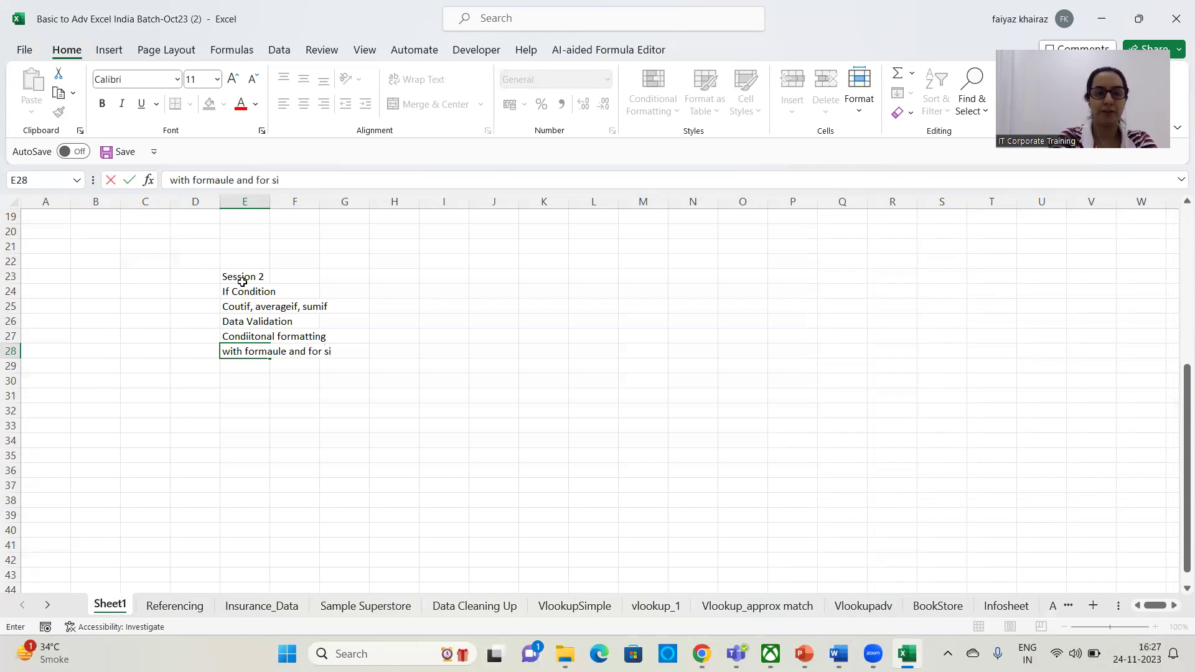
type("ngle column")
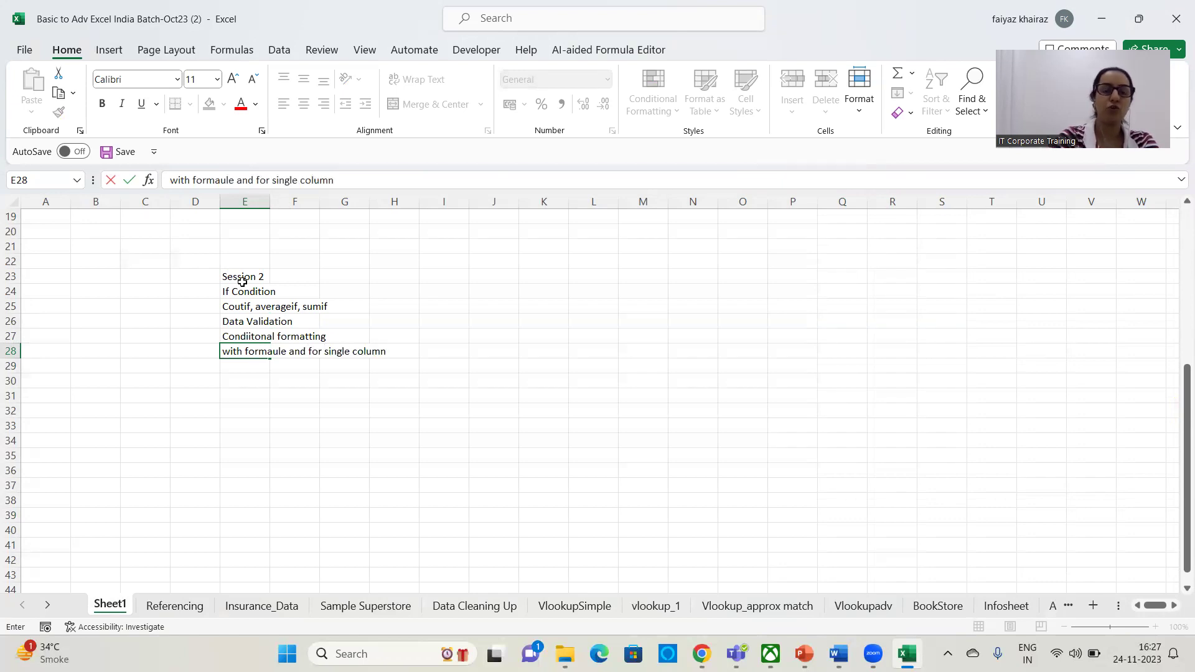
key("ctrl+Return")
left_click(297, 432)
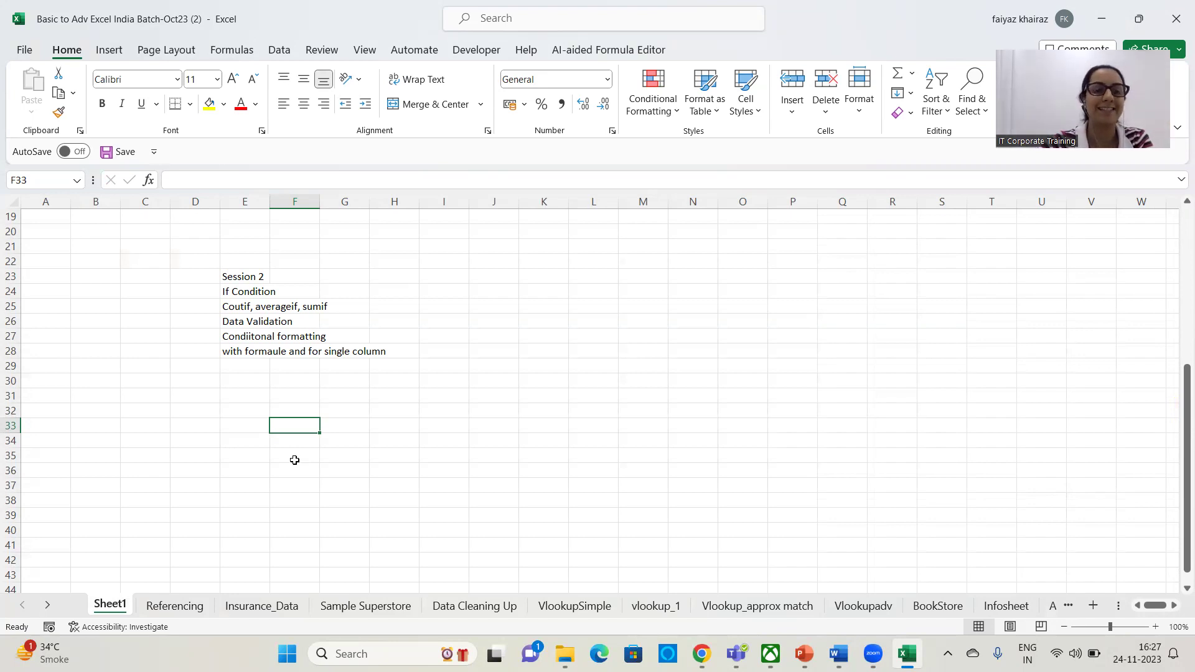
left_click(246, 377)
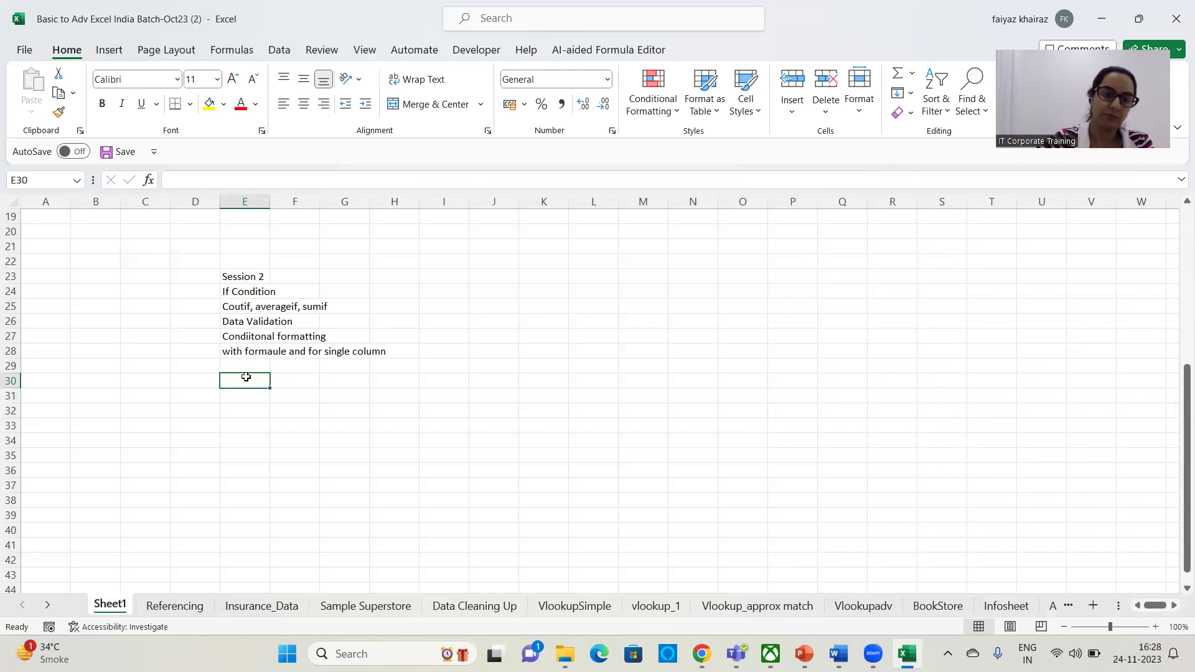
left_click(603, 393)
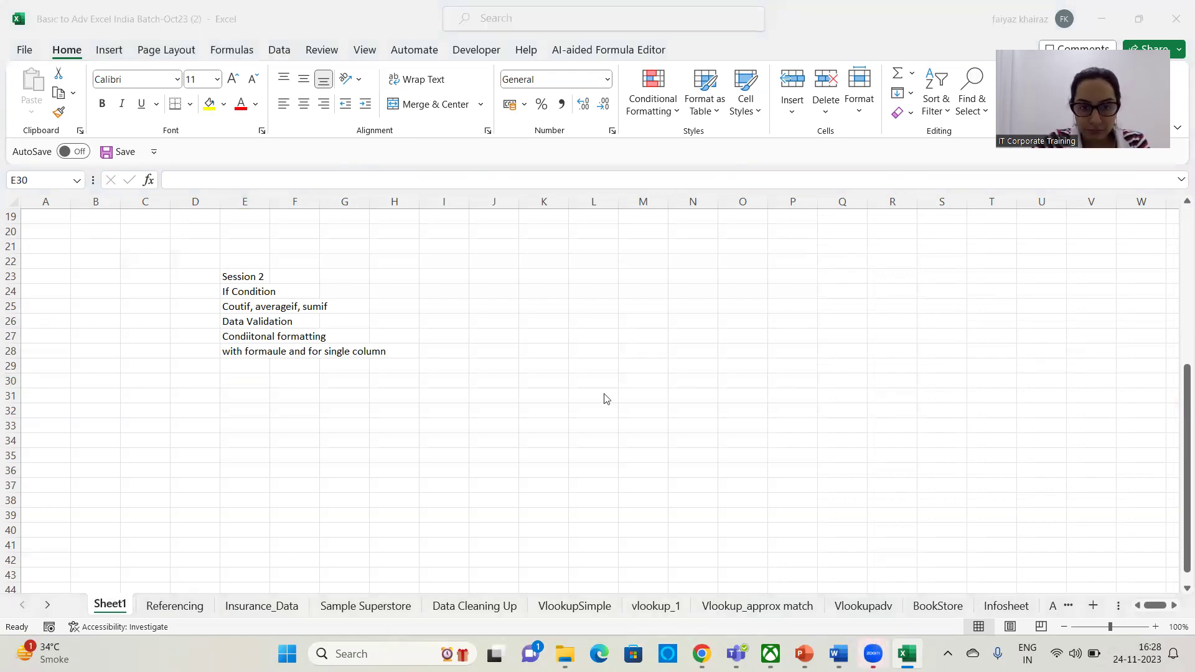